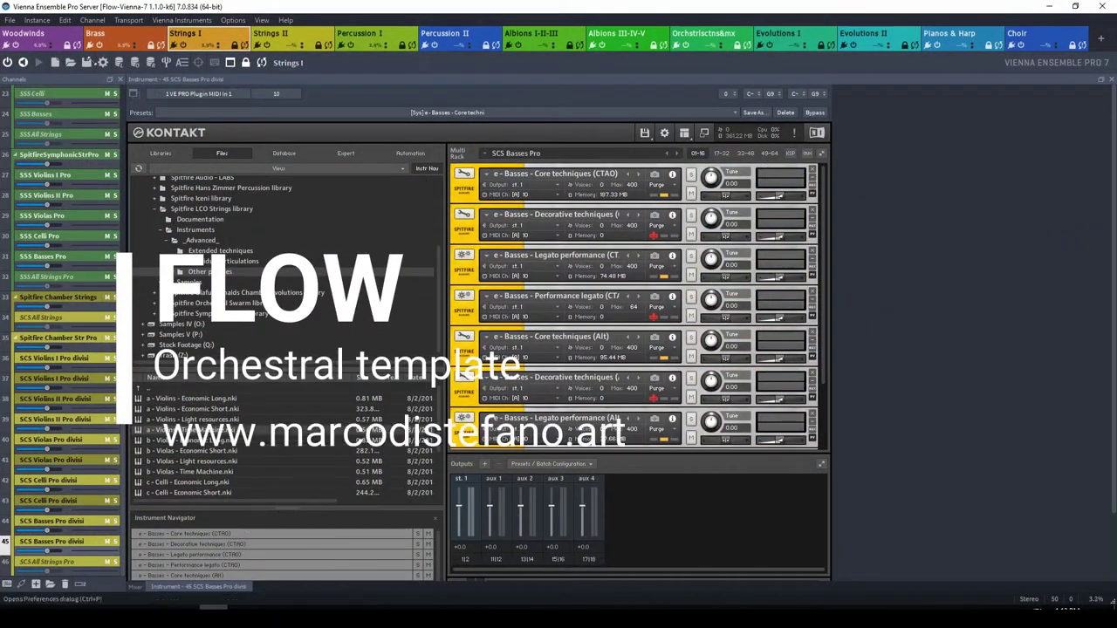
Step: Show the Woodwinds instance and open the Kontakt instrument of the SSW Clarinet Pro II channel
click(76, 33)
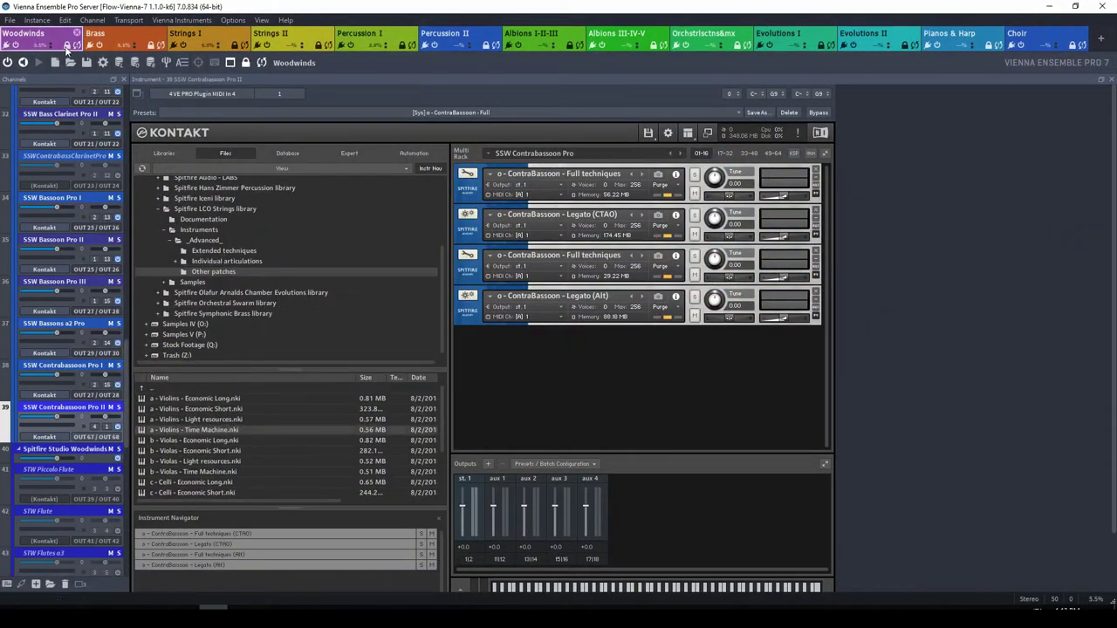
drag(128, 359, 131, 217)
scroll(108, 279, down, 8)
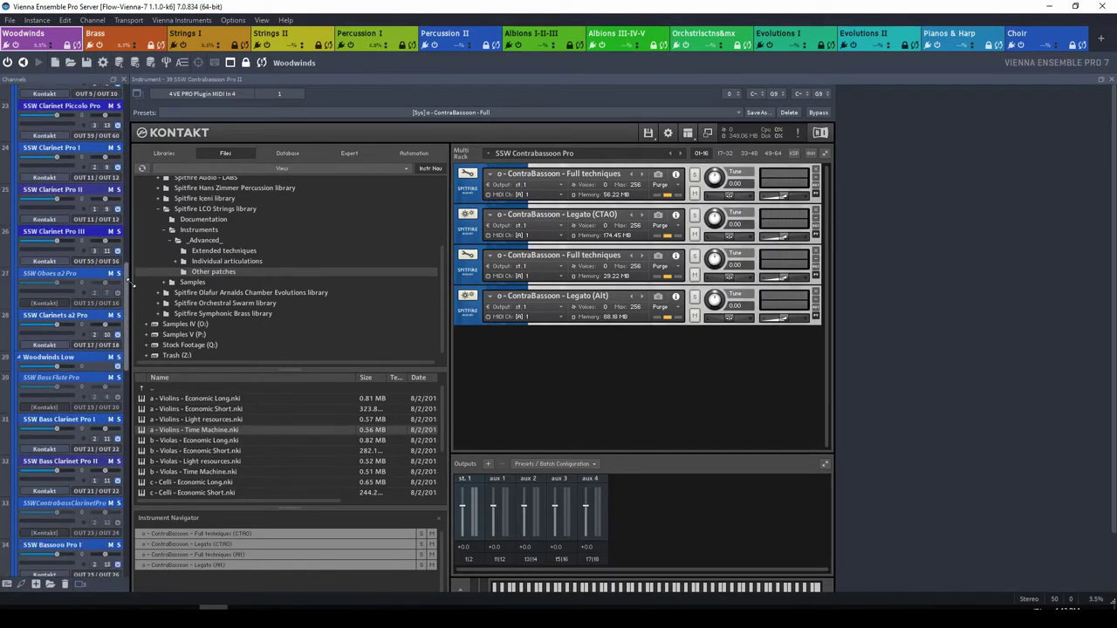
scroll(106, 279, up, 3)
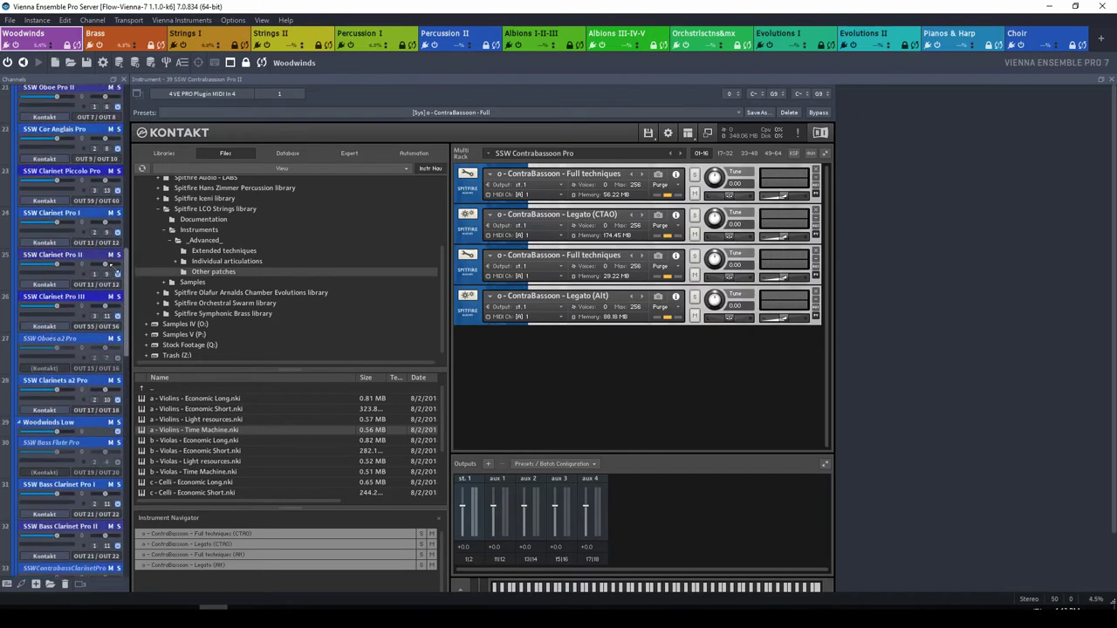
click(82, 280)
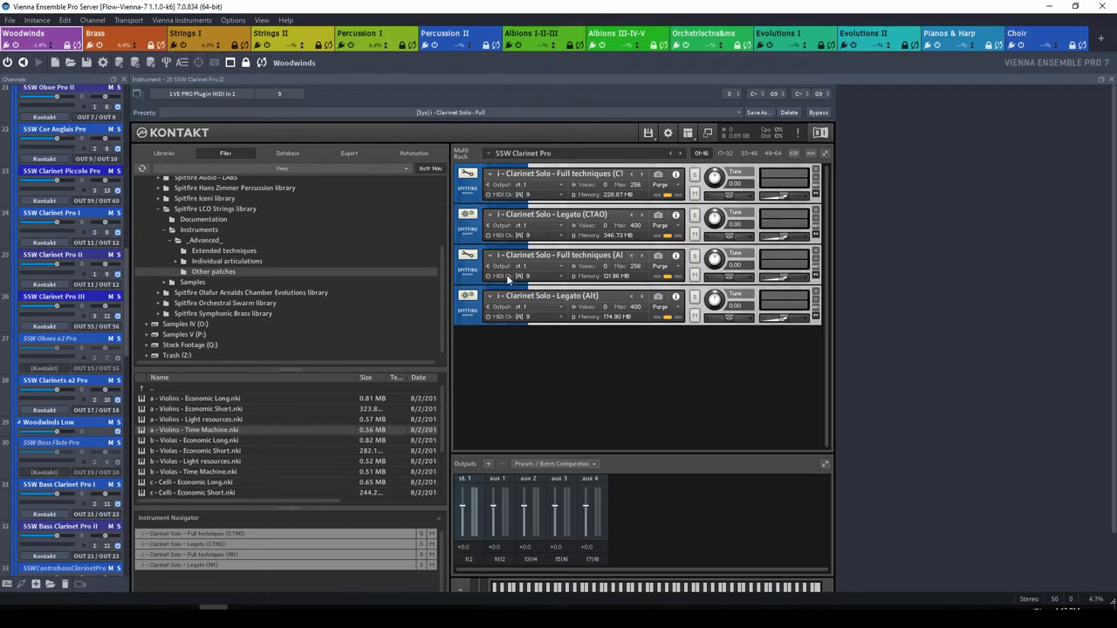
Step: Expand the two Clarinet Solo Full techniques patches to view their microphone mixes and collapse them again
click(473, 274)
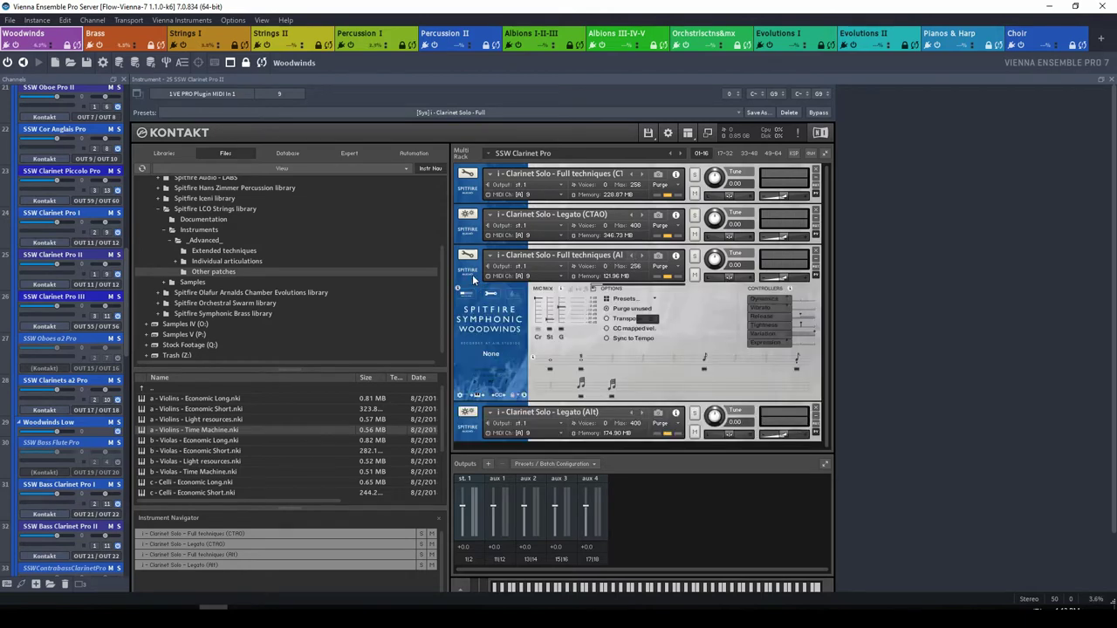
click(469, 196)
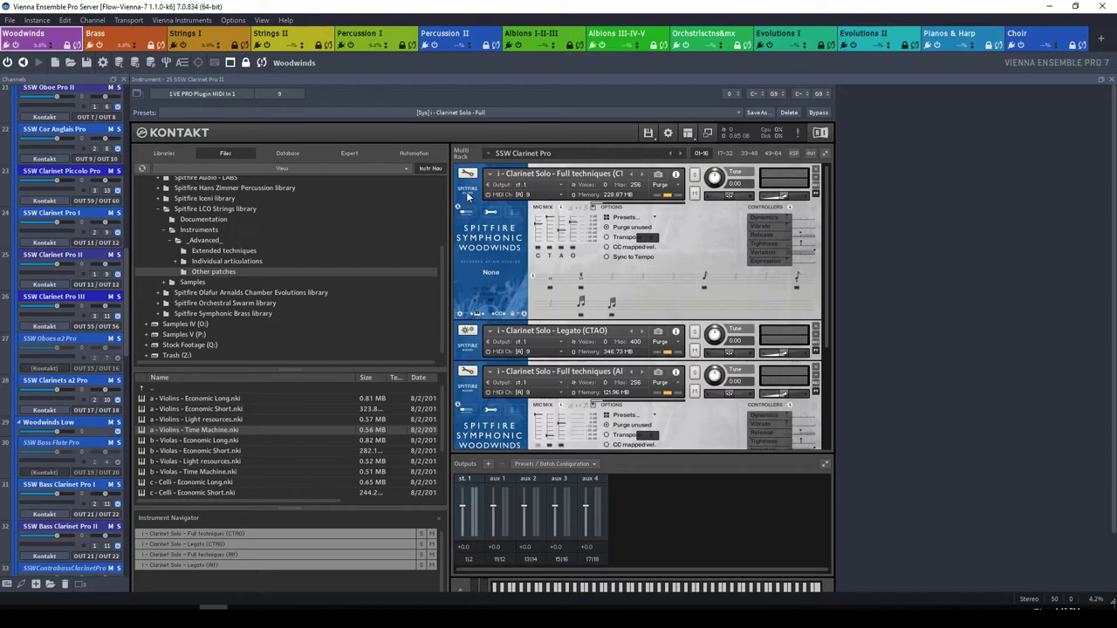
click(469, 194)
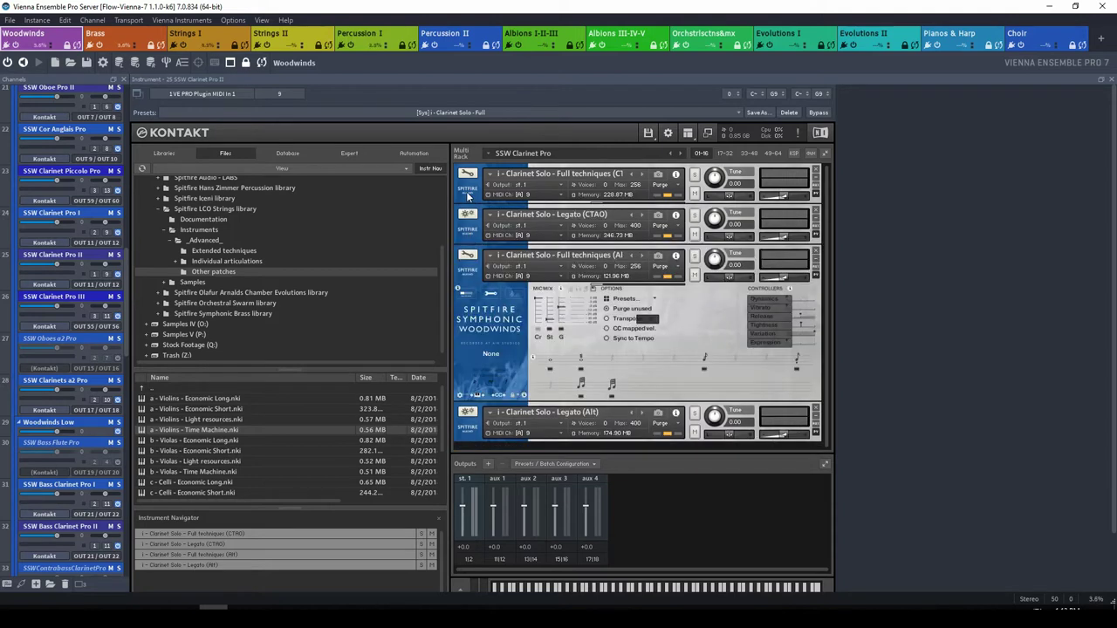
click(470, 274)
Step: Show the Brass instance and open the Kontakt instrument of the SSB Tenor Trombone Pro channel
click(96, 34)
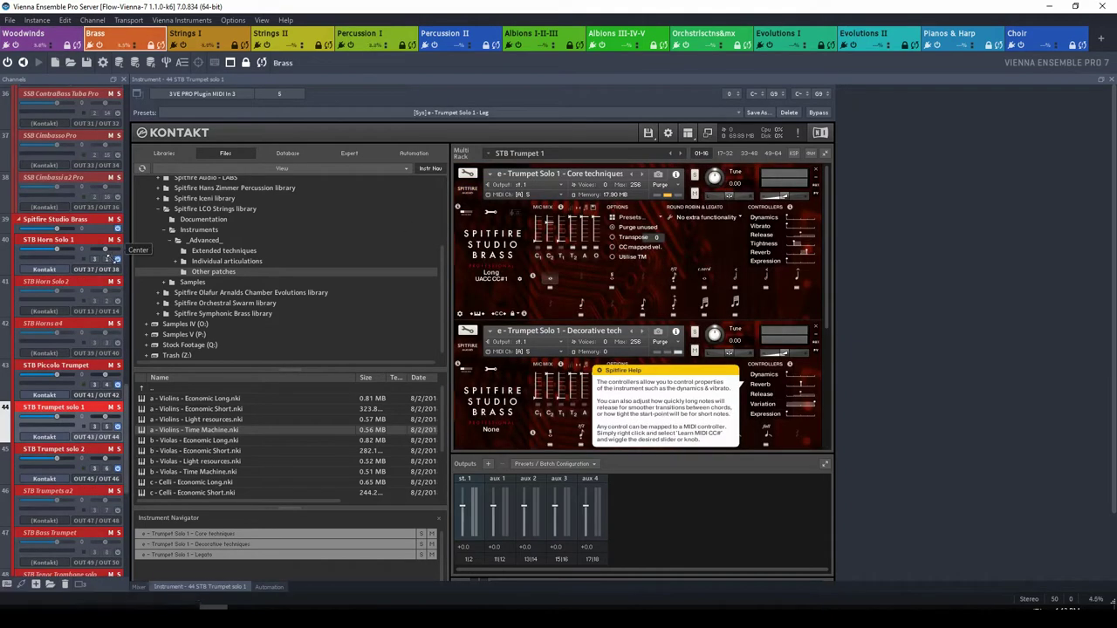
drag(122, 401, 126, 278)
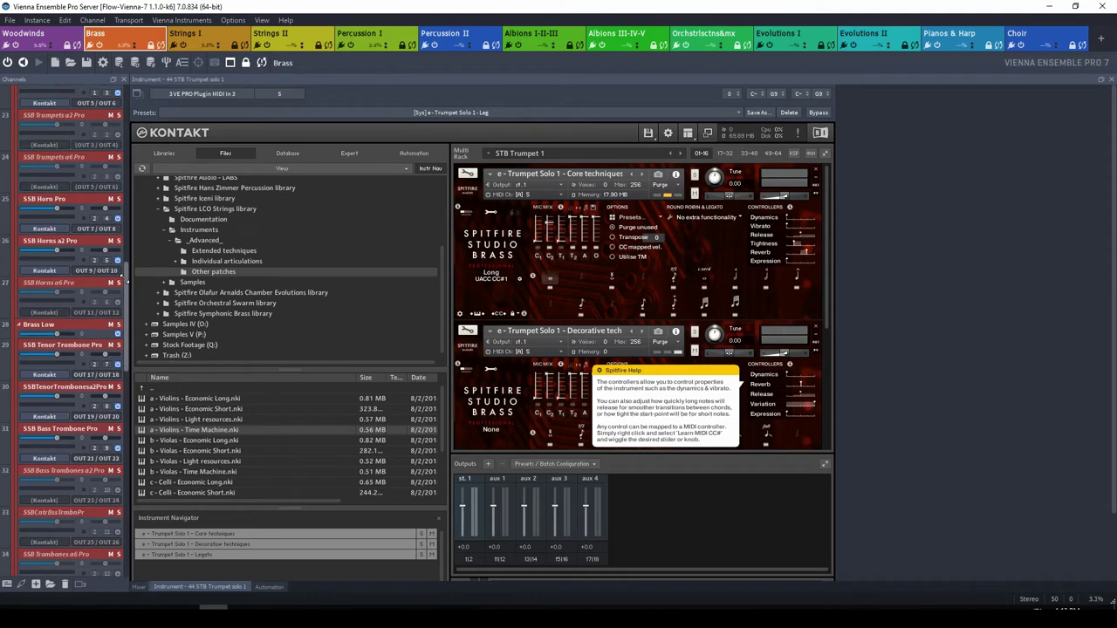
click(44, 373)
Step: View the Kontakt instruments of the STB Horn Solo 1 and STB Piccolo Trumpet channels under Spitfire Studio Brass
scroll(68, 229, down, 5)
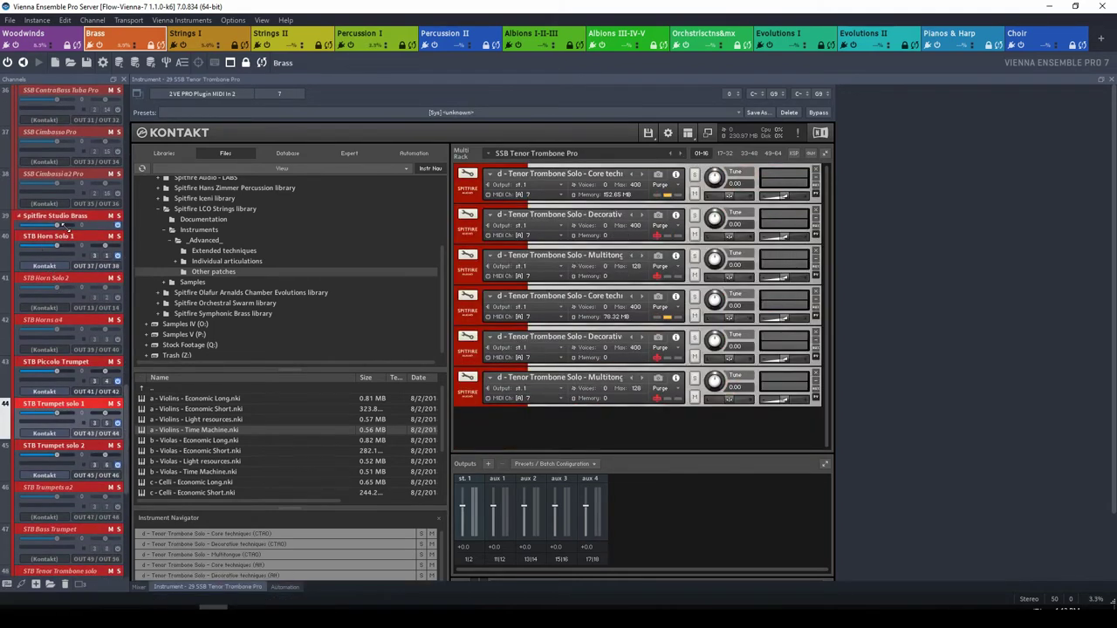
click(41, 265)
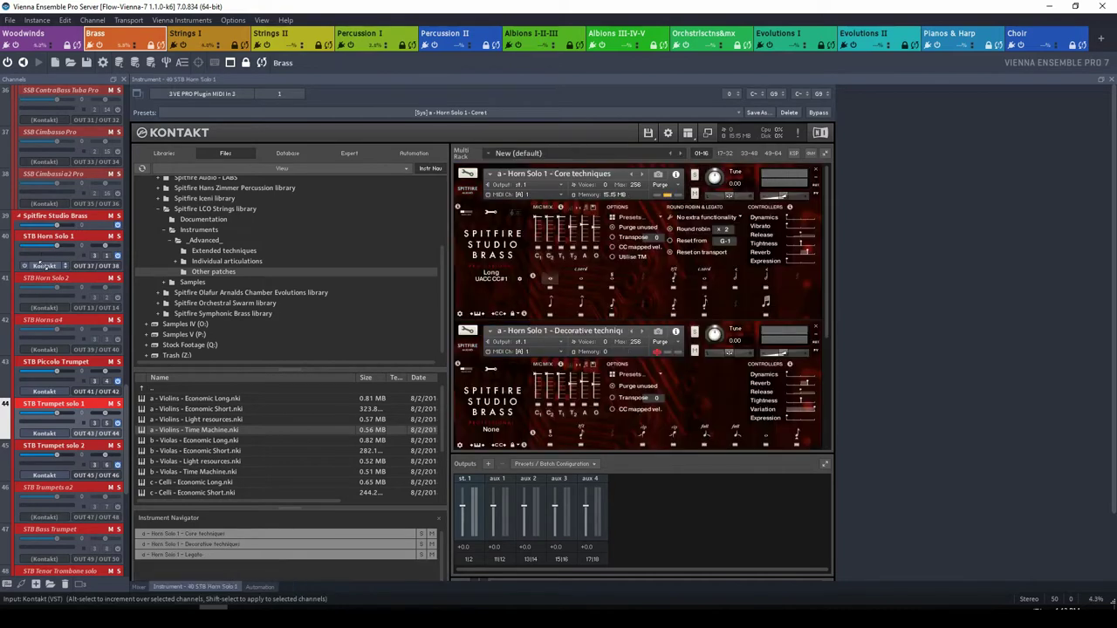
scroll(40, 267, down, 2)
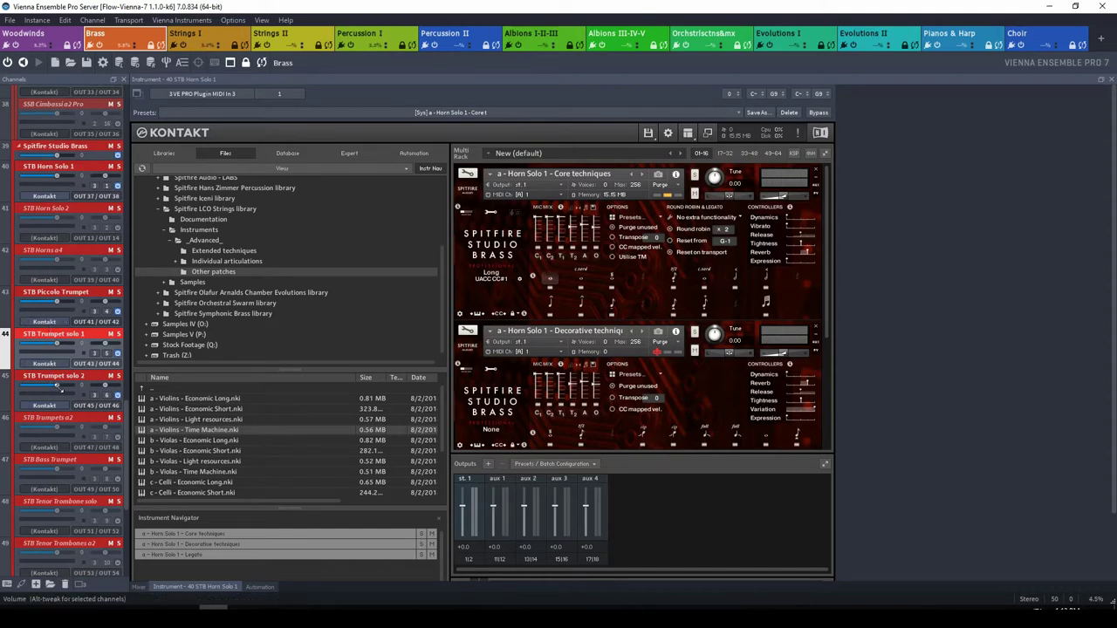
scroll(50, 349, down, 2)
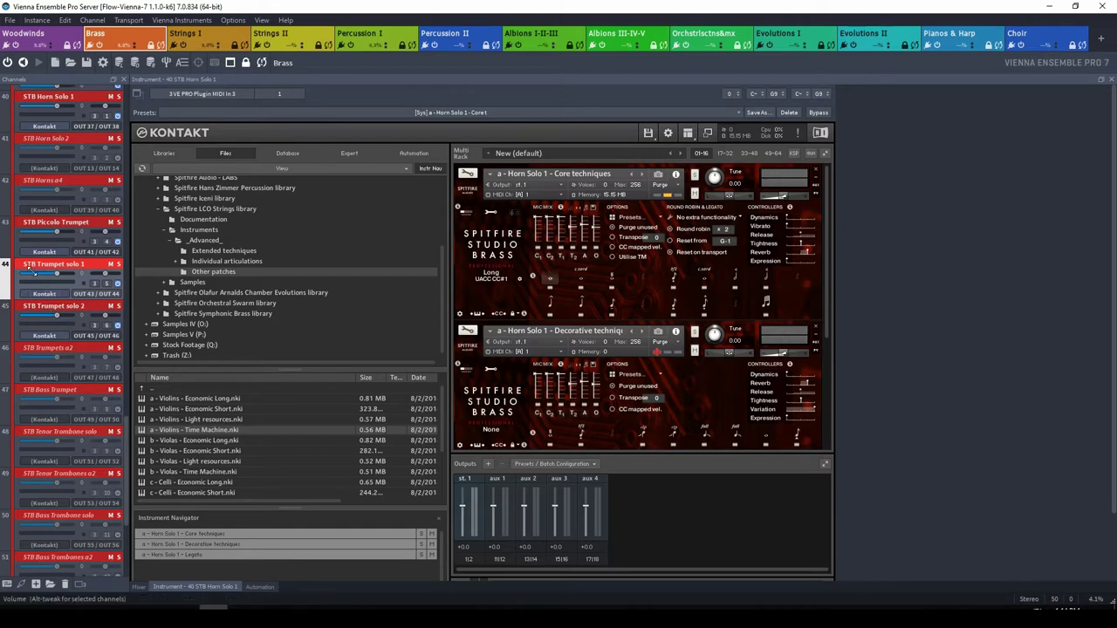
click(103, 229)
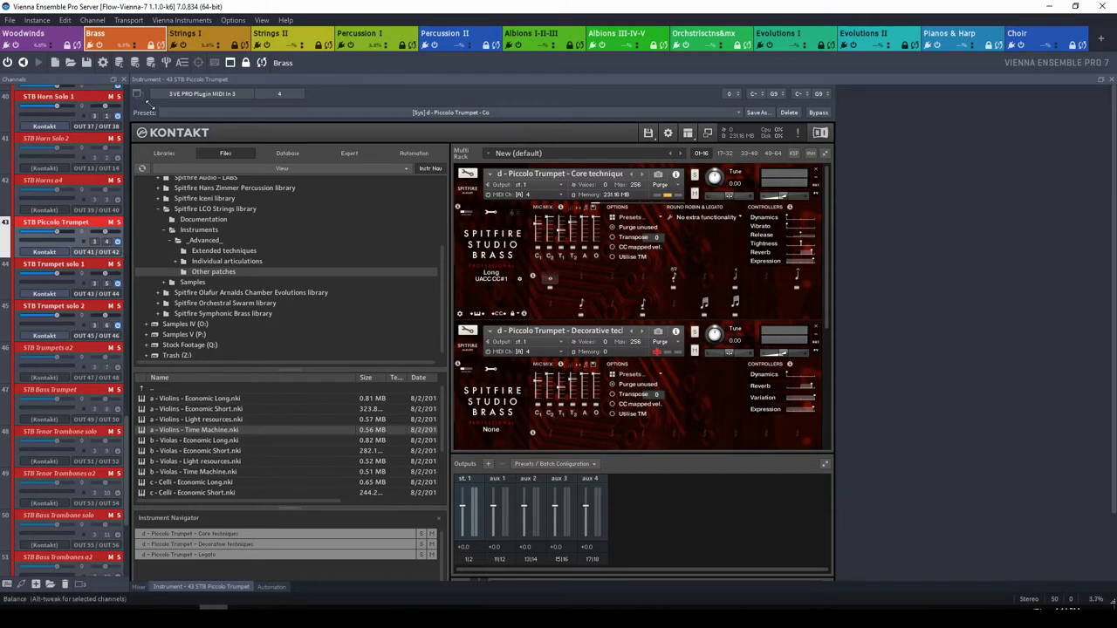
Step: Show the Strings I instance and cycle its channel list through the compact view to full-size strips
click(192, 39)
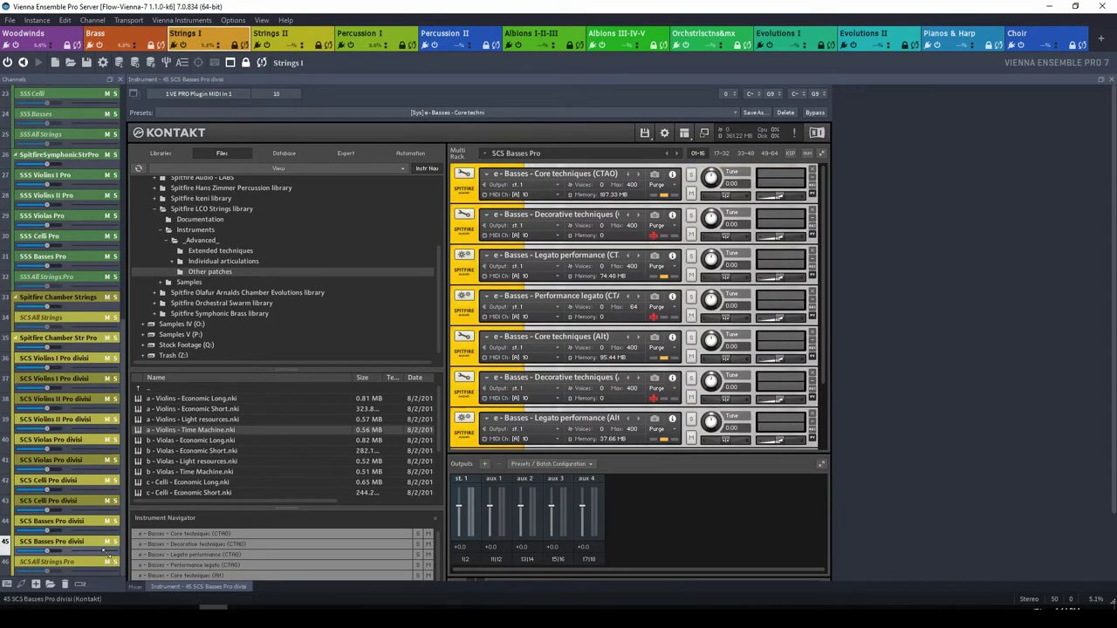
click(79, 586)
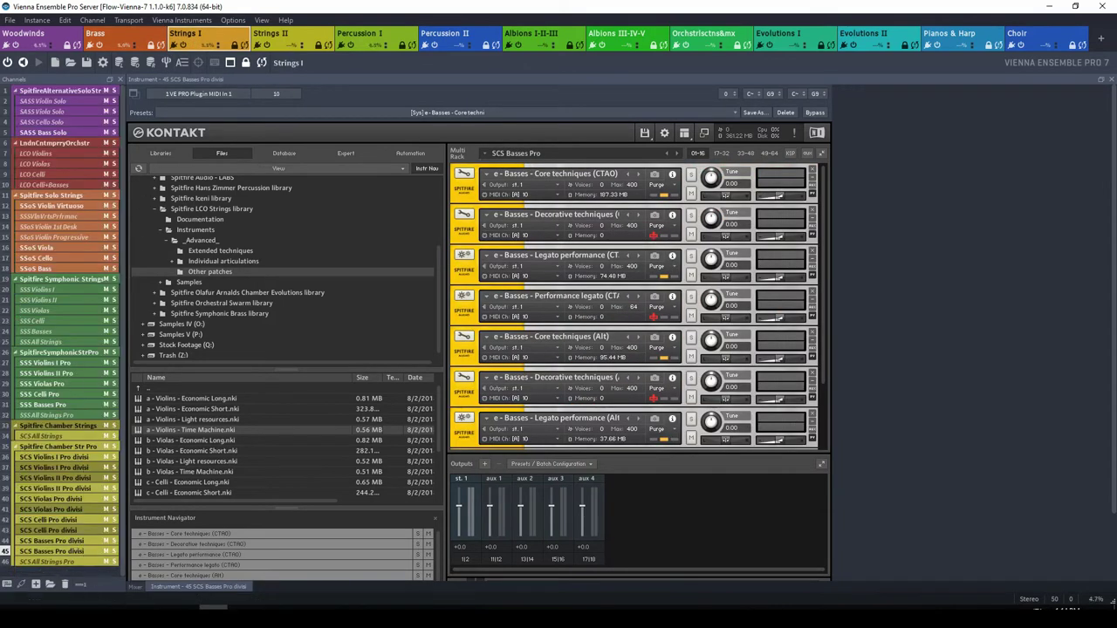
click(78, 584)
Step: Examine the symphonic, chamber and solo string channels in the Strings I channel list
scroll(66, 358, up, 2)
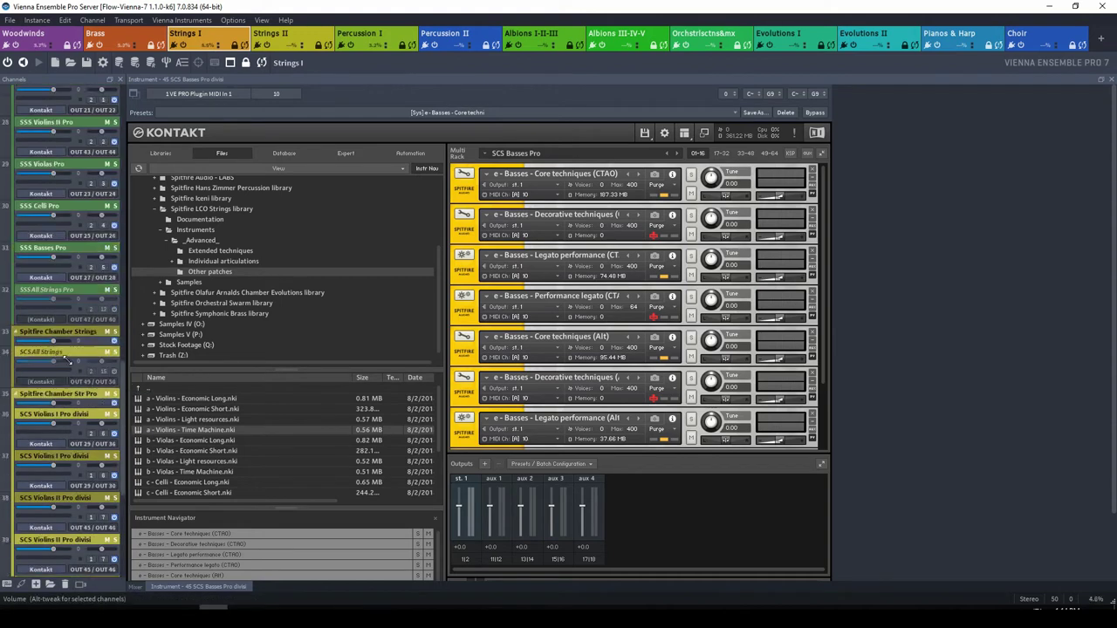
scroll(65, 358, up, 3)
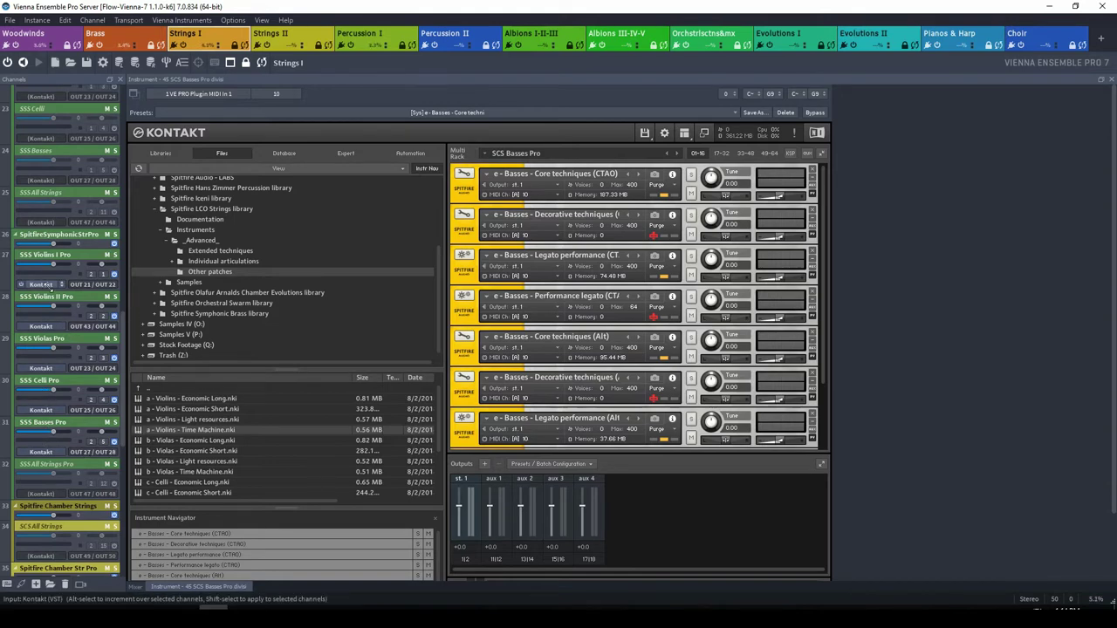
scroll(51, 296, down, 6)
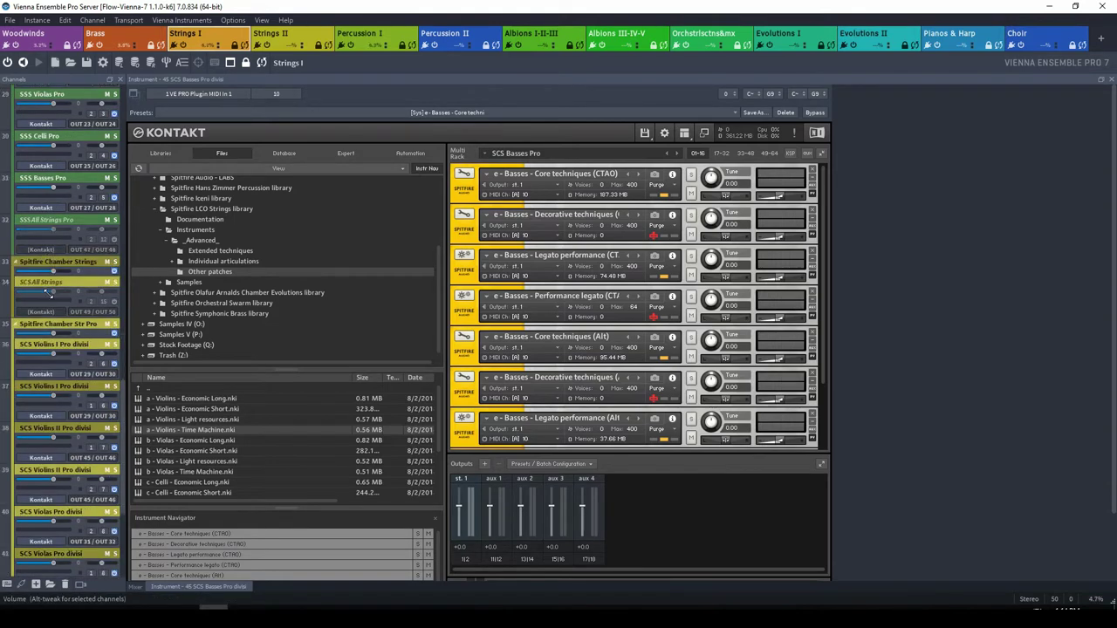
scroll(50, 297, down, 2)
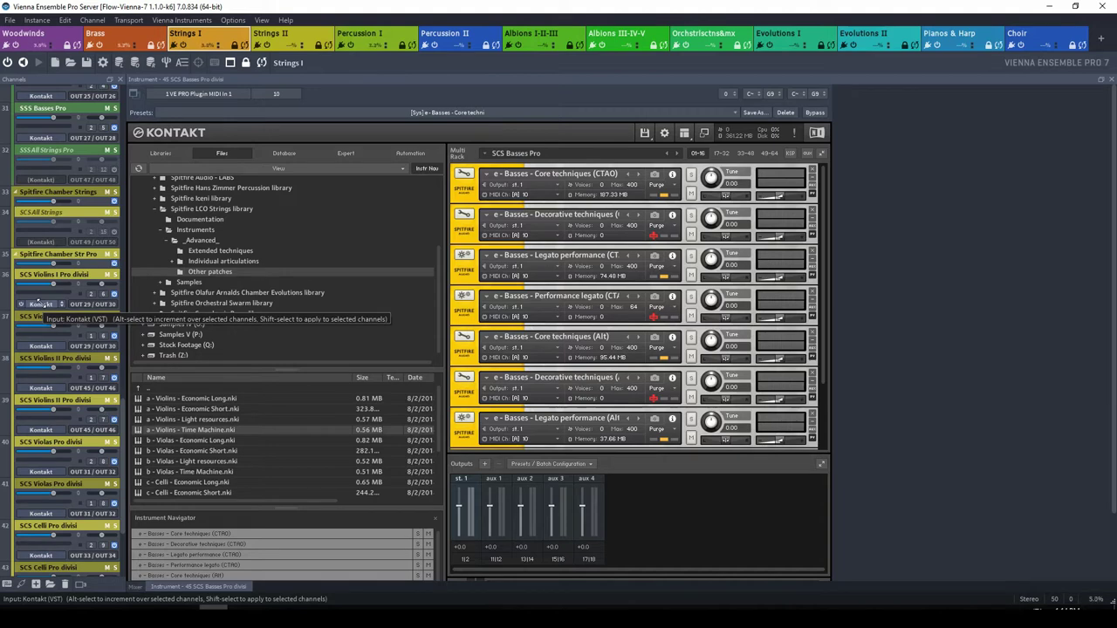
scroll(38, 302, up, 10)
scroll(77, 358, down, 2)
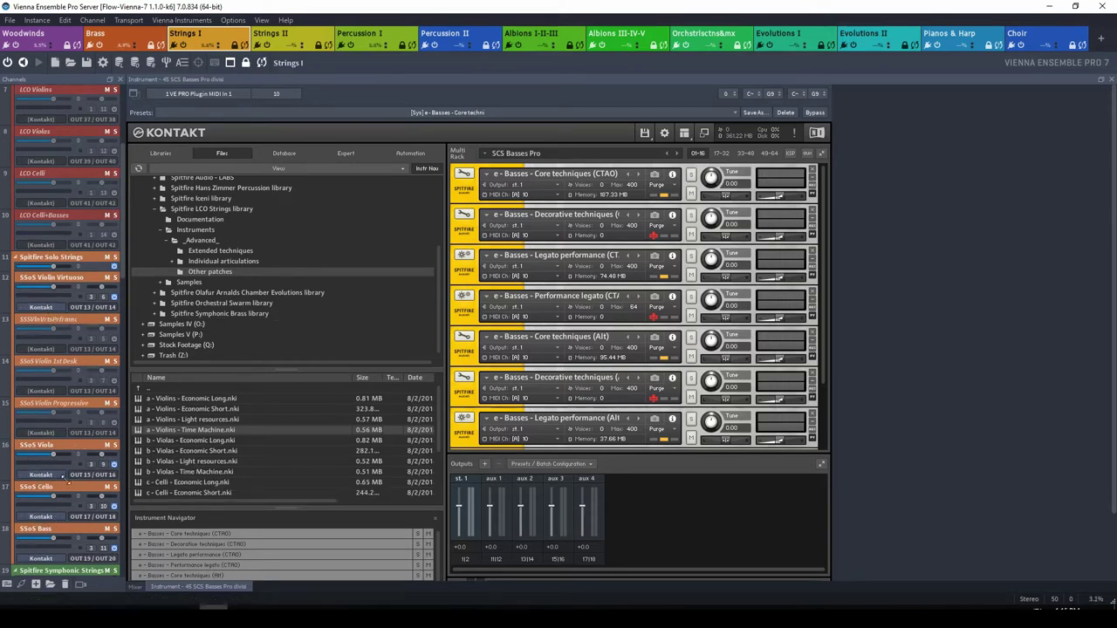
Step: Show the Percussion I instance and look through the drum patches loaded in the SPR Drums Low - 11-15 channel
click(361, 39)
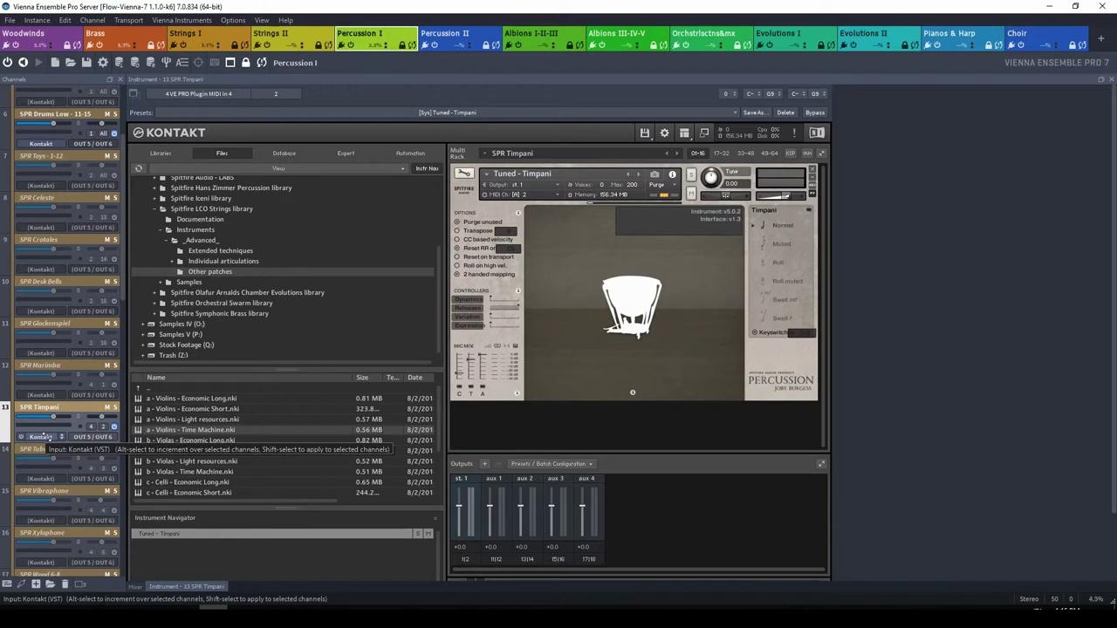
scroll(41, 436, up, 3)
click(41, 248)
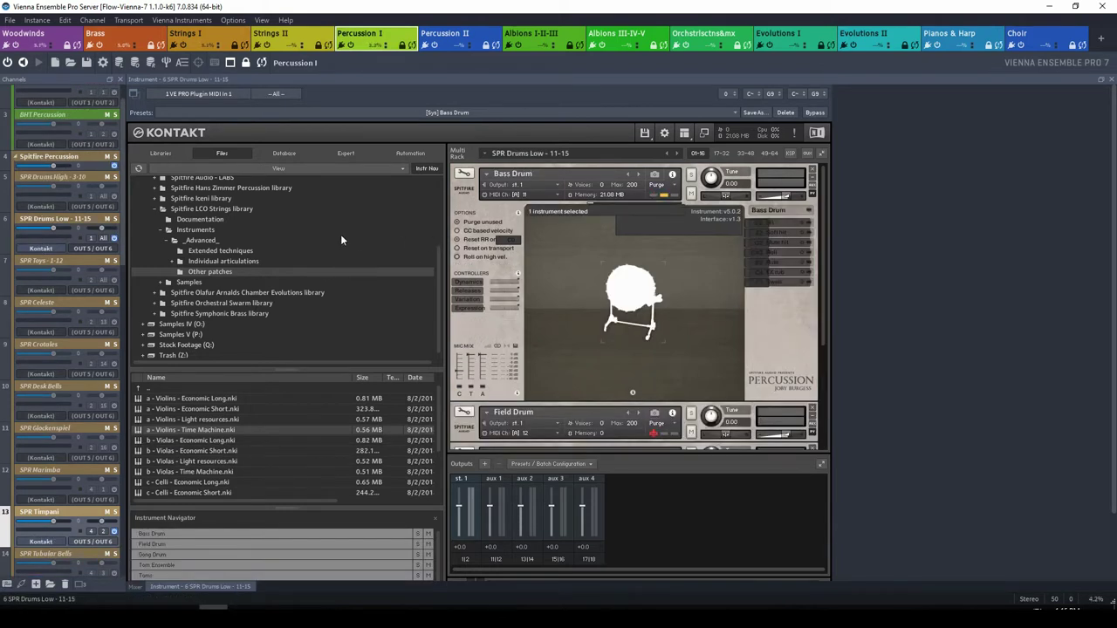
drag(820, 244, 822, 374)
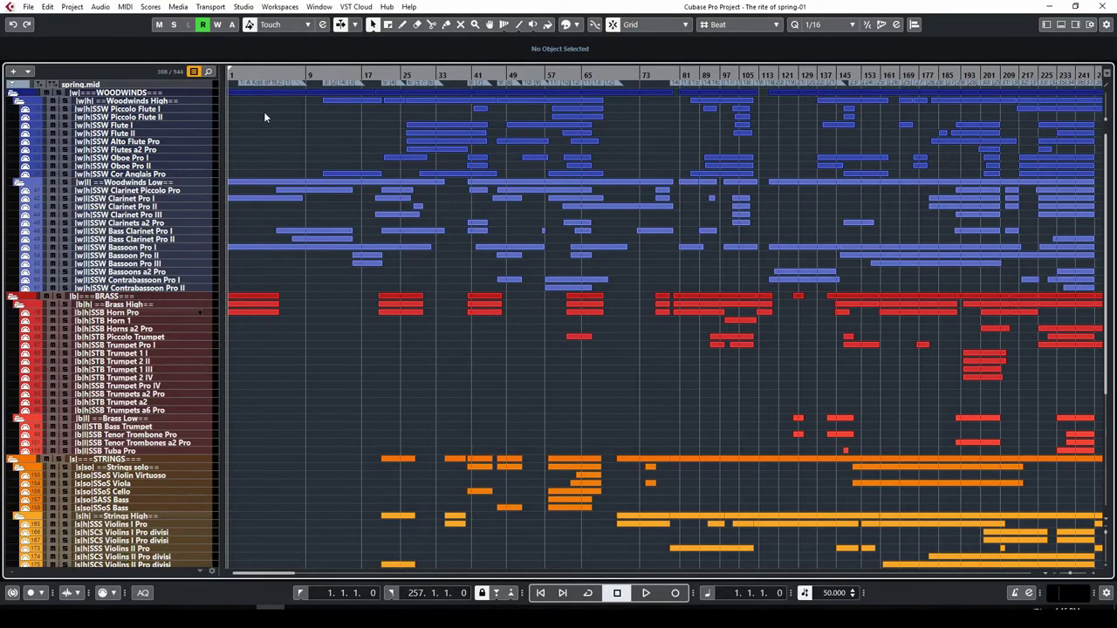
Step: In the Cubase project, select the SSW Piccolo Flute I, SSW Flute I and SSW Flutes a2 Pro tracks one after another
click(169, 109)
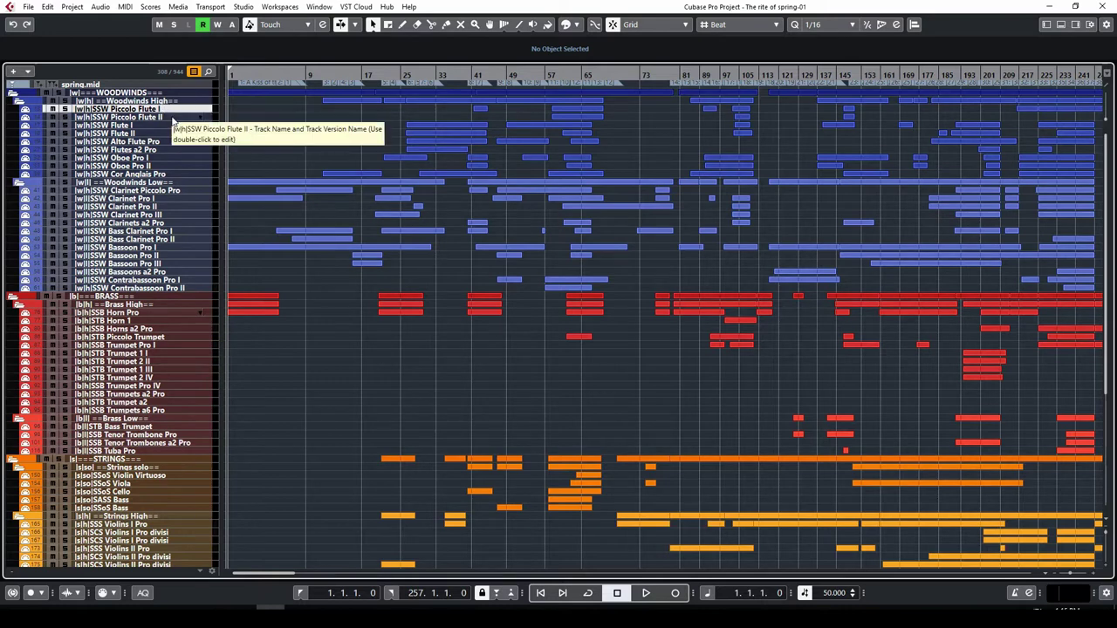
click(154, 125)
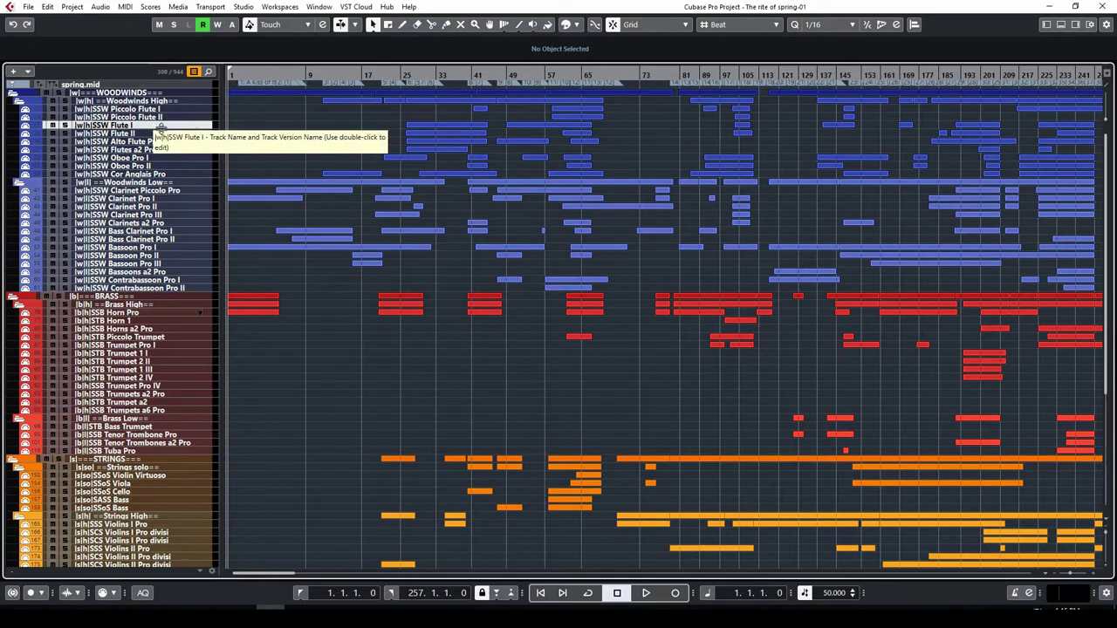
click(164, 150)
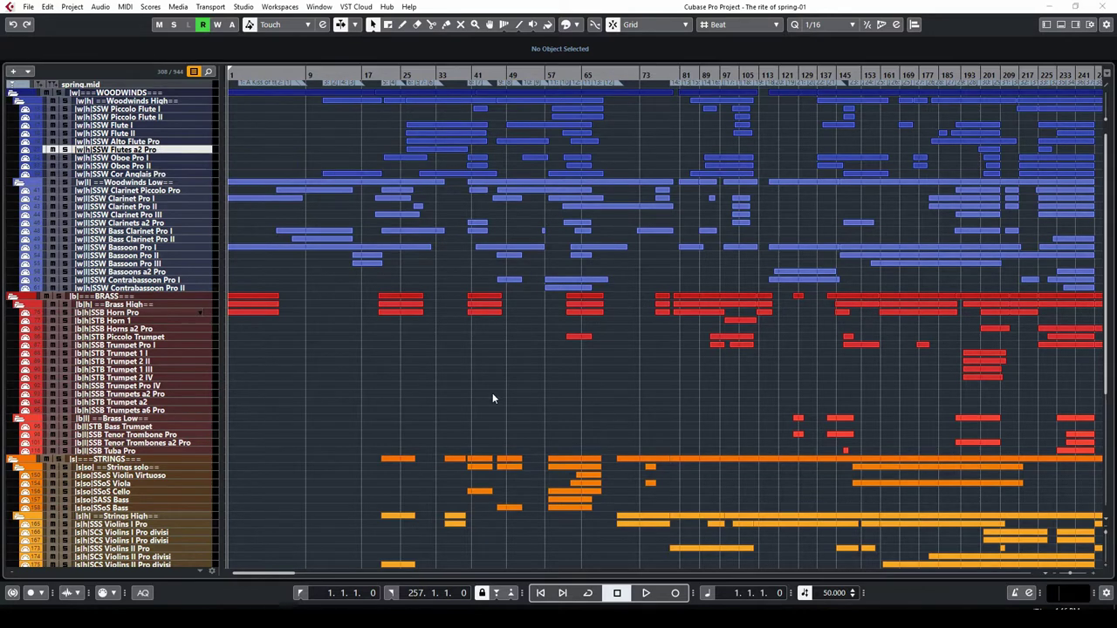
Step: Open the MixConsole and view the LexChamber insert on the Reverb channel and the Ozone 8 insert on Stereo Out, closing each plug-in window
key(F3)
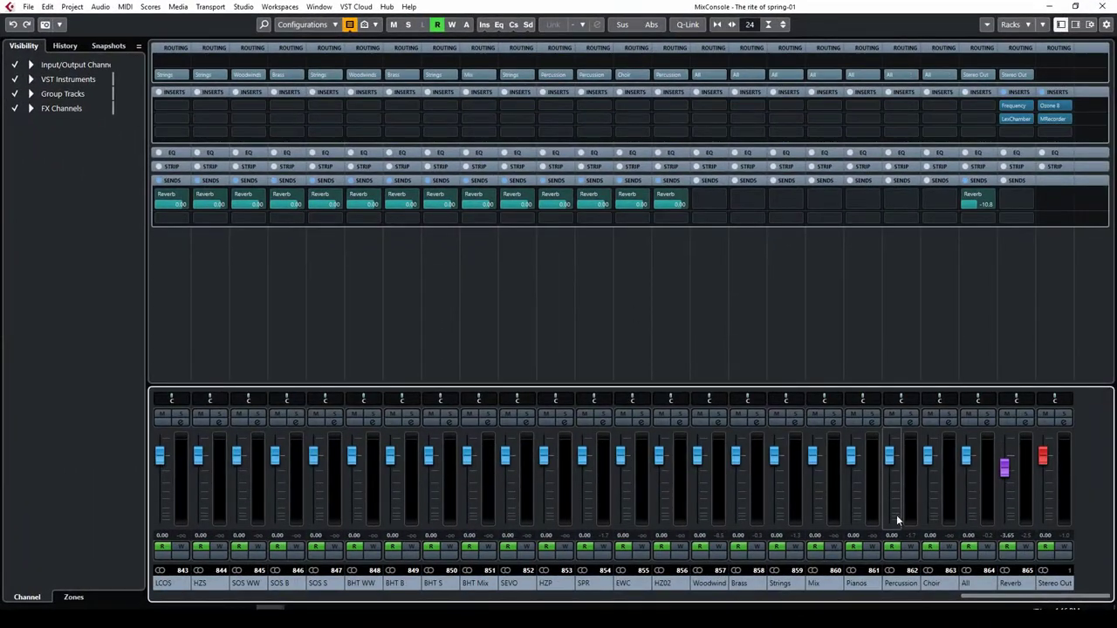
drag(1064, 599, 1099, 543)
click(1016, 118)
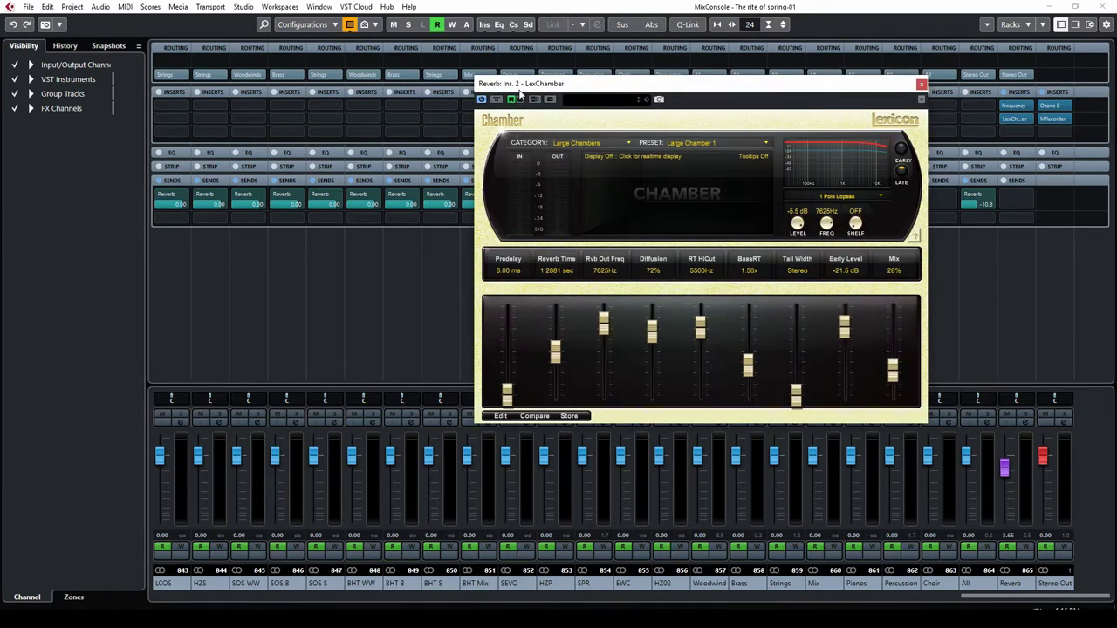
click(922, 84)
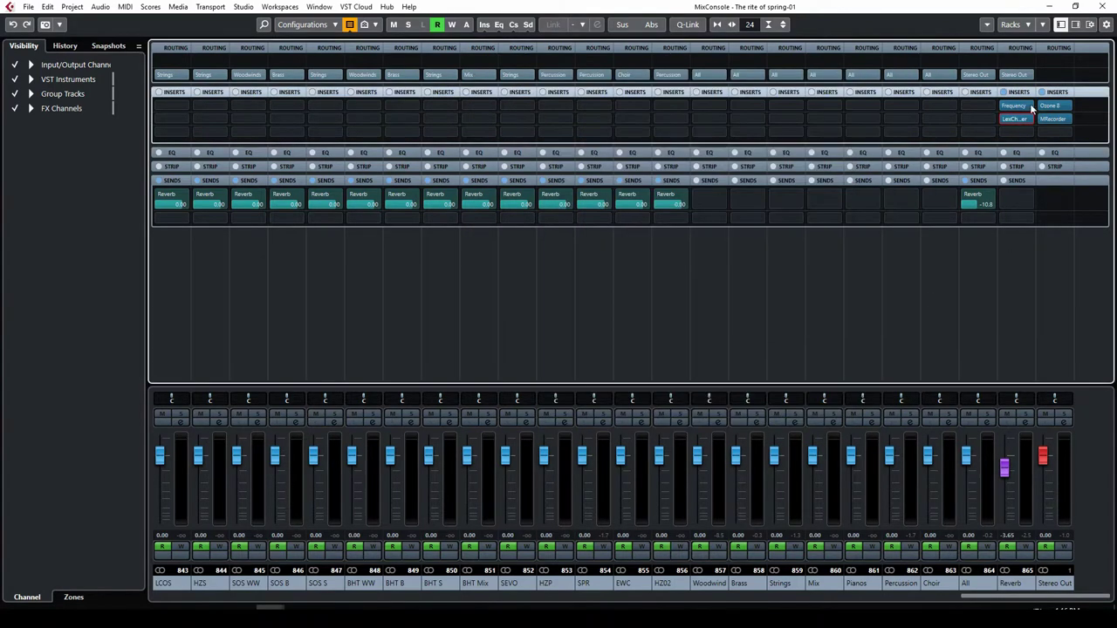
click(1053, 106)
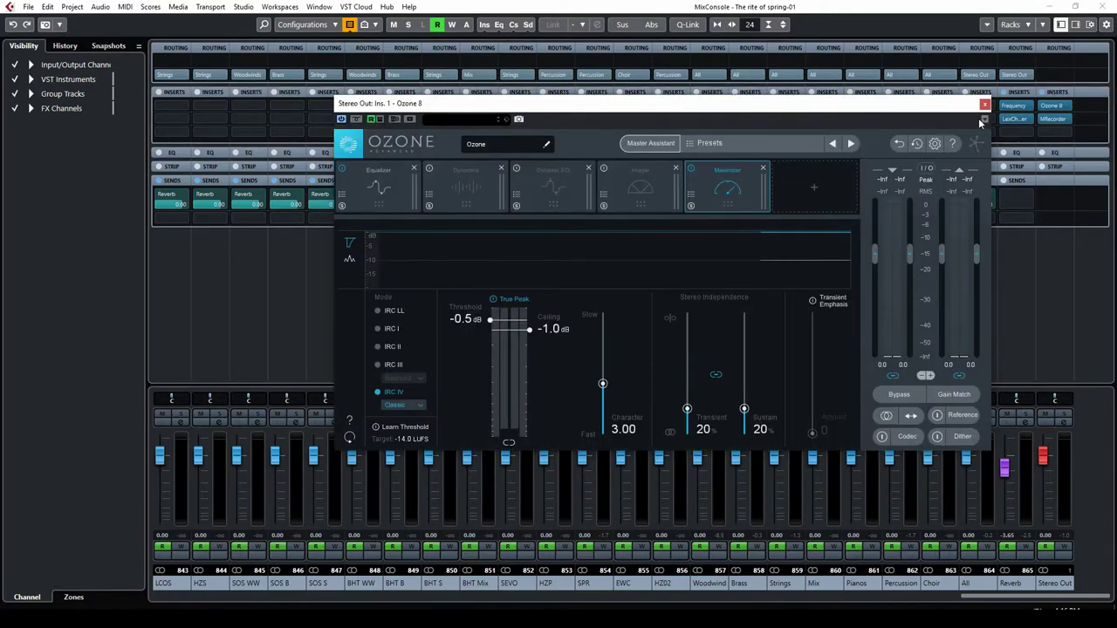
click(985, 103)
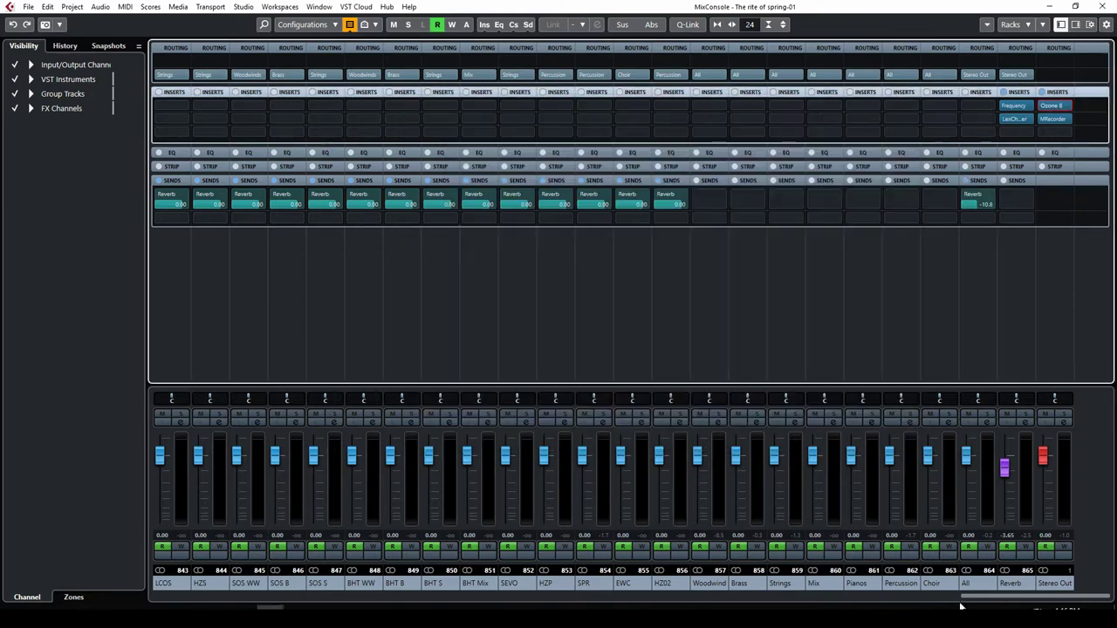
Step: Open the Neutron 2 insert on the SSoS Viola channel to view its equalizer settings
drag(1077, 596, 580, 600)
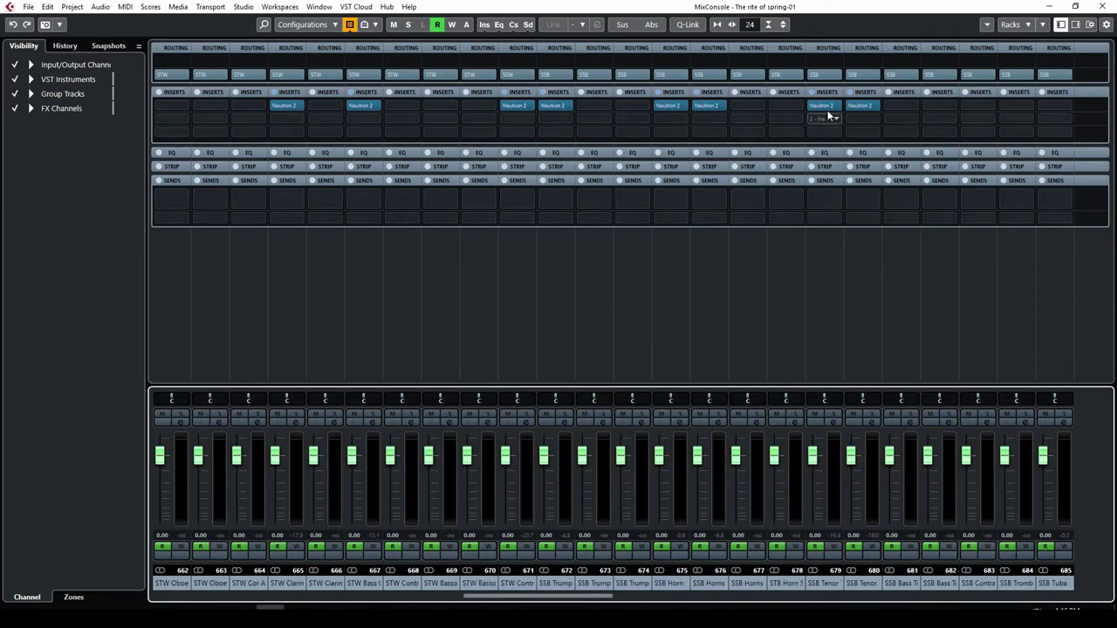
drag(586, 600, 306, 603)
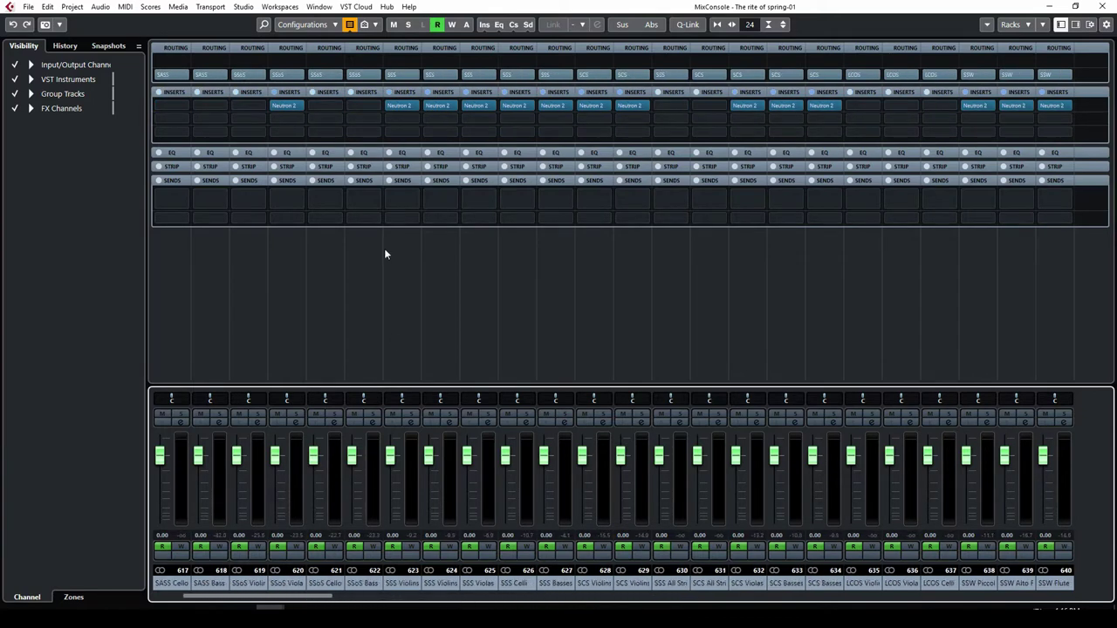
click(284, 106)
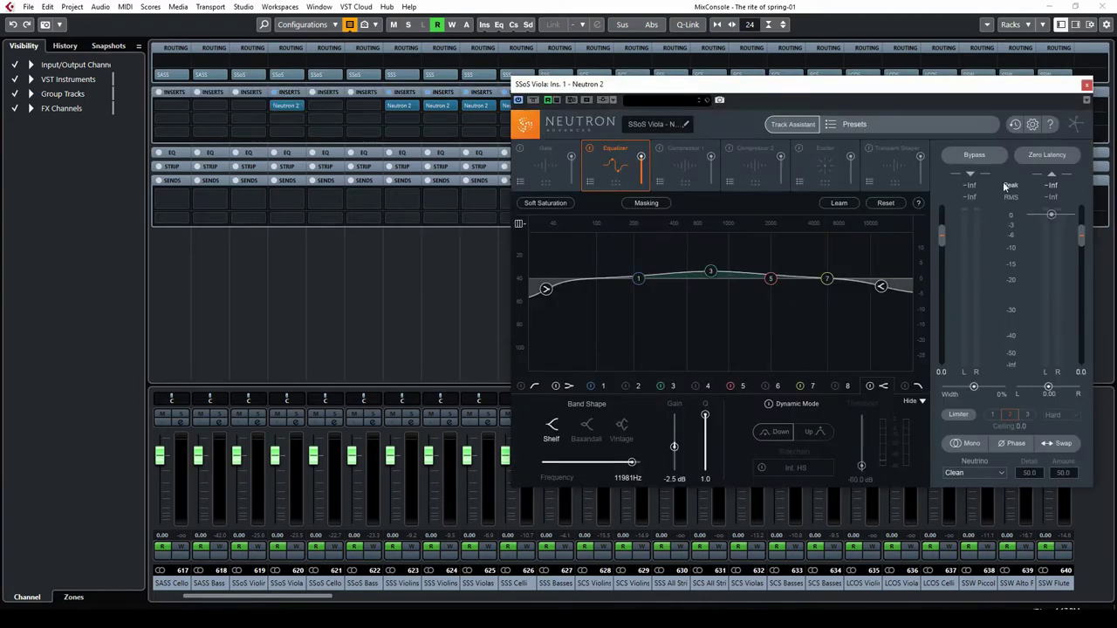
Step: Close the Neutron 2 plug-in window and the MixConsole
click(1087, 85)
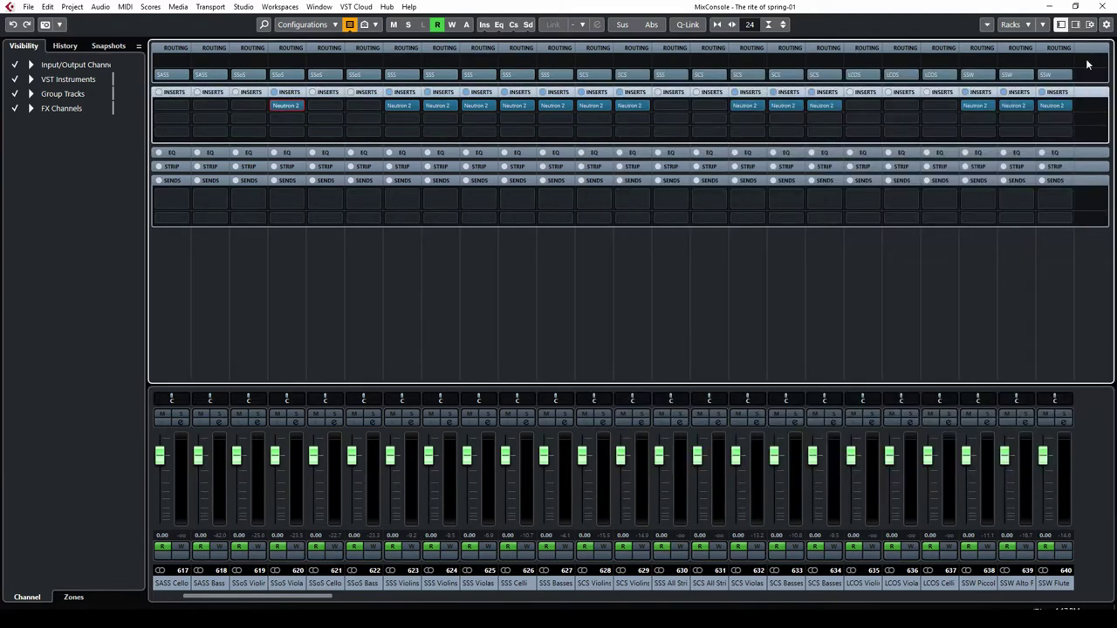
click(1102, 7)
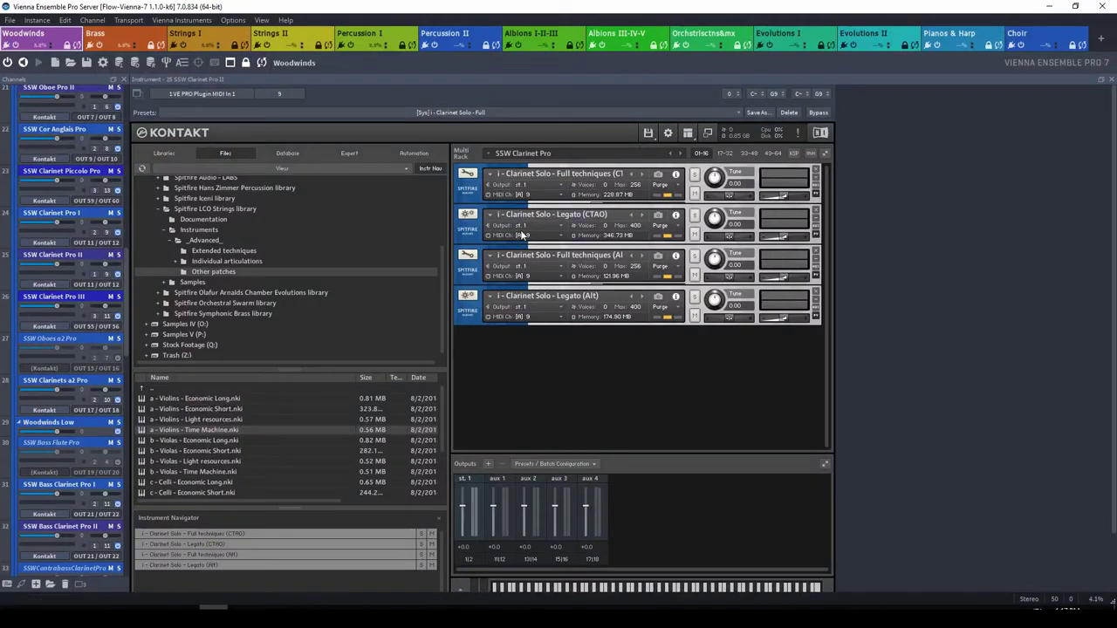
Step: In Vienna Ensemble Pro, expand the two Clarinet Solo - Full techniques patches of SSW Clarinet Pro and compare their microphone mixes
click(470, 194)
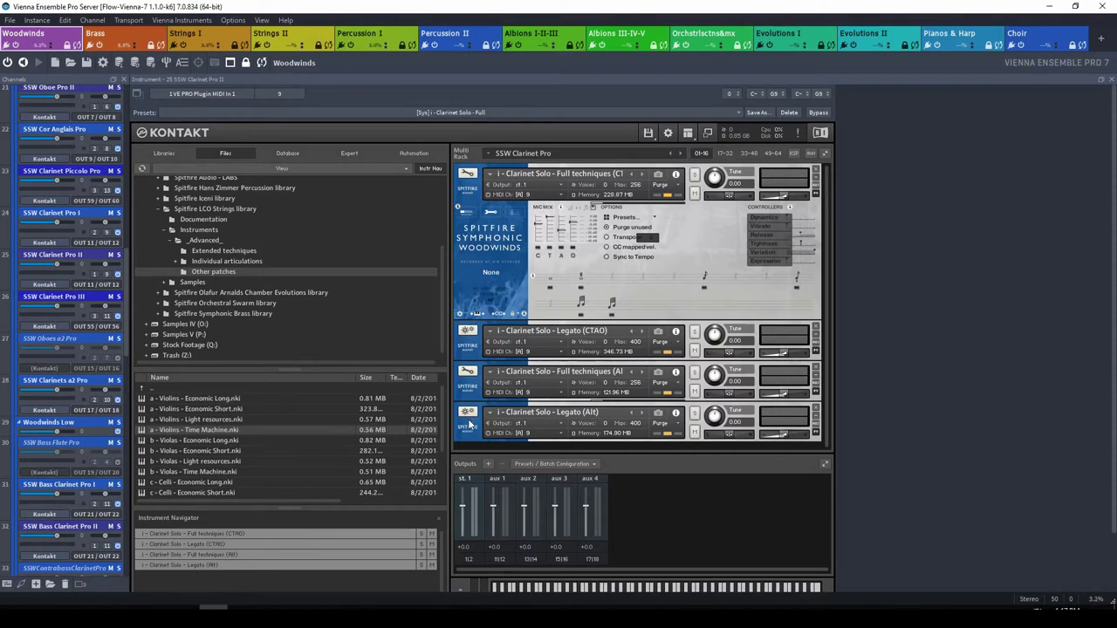
click(498, 370)
scroll(559, 369, down, 3)
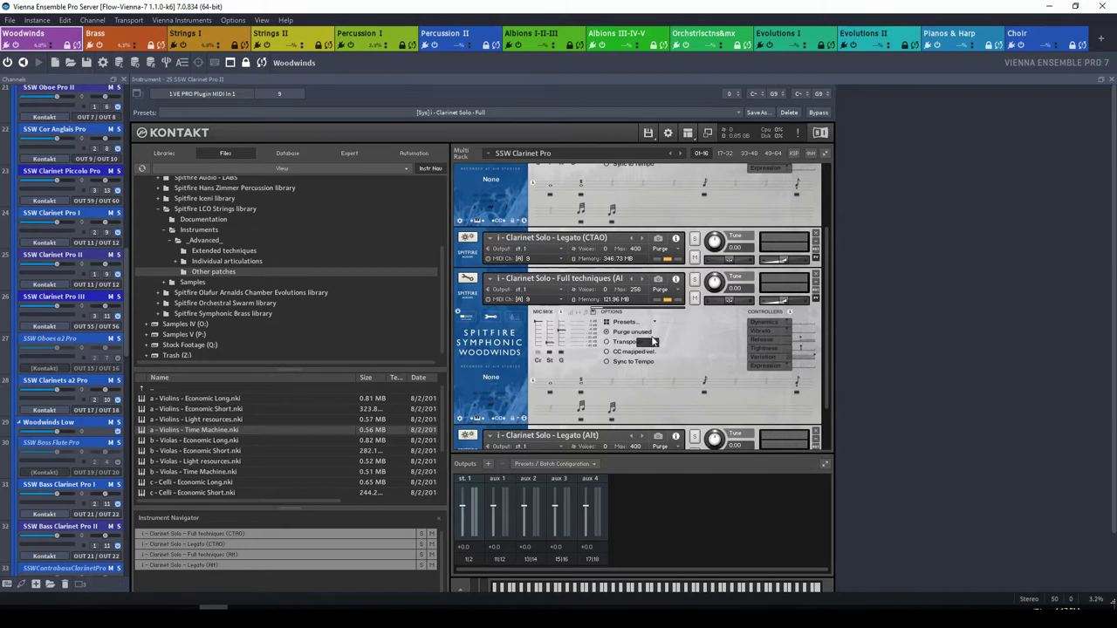
scroll(597, 304, up, 2)
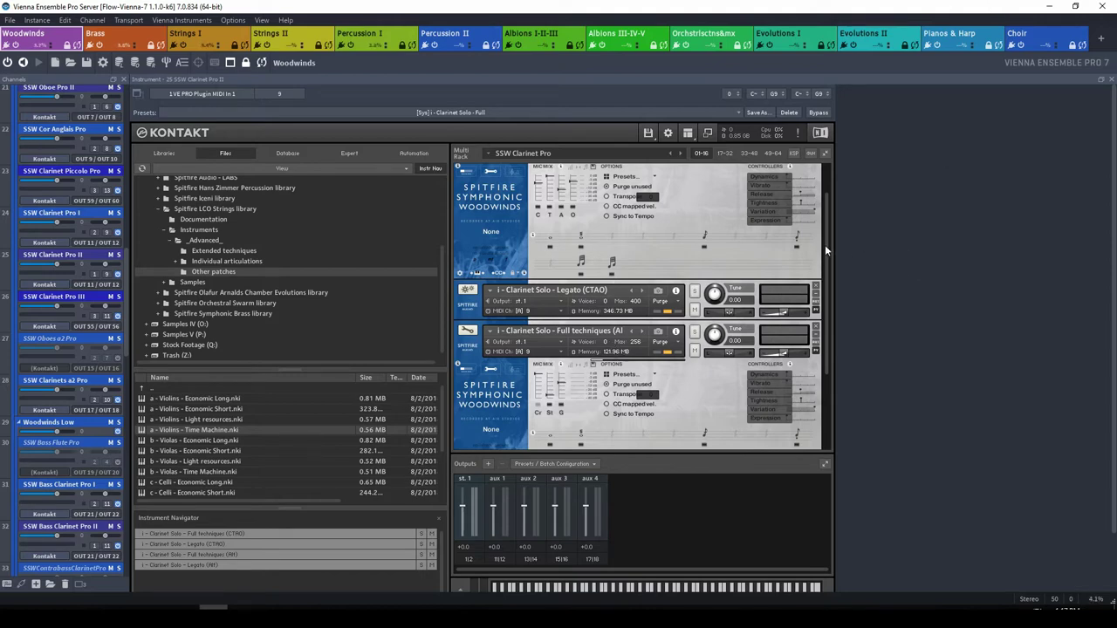
scroll(825, 249, up, 2)
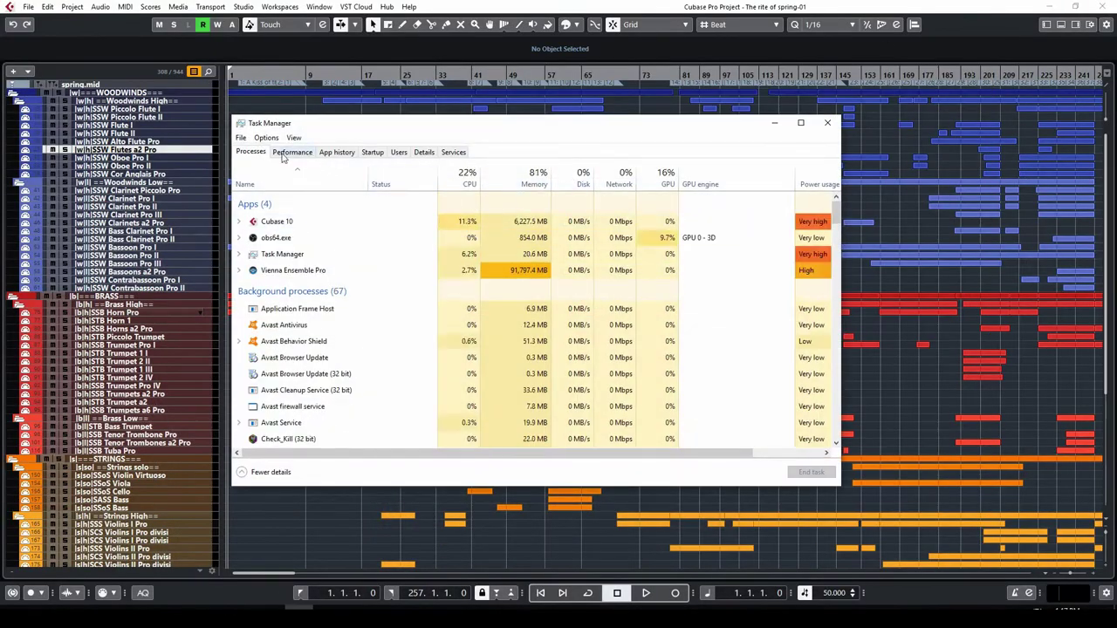
Step: In Task Manager, view the Memory and CPU performance graphs and close the window
click(292, 152)
click(272, 210)
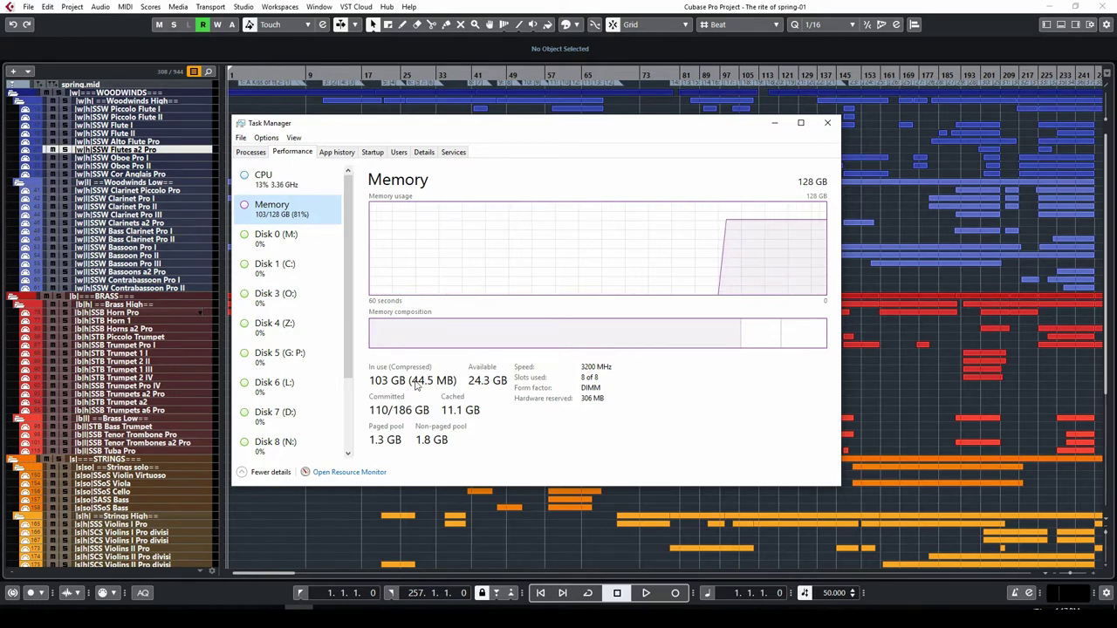
click(288, 181)
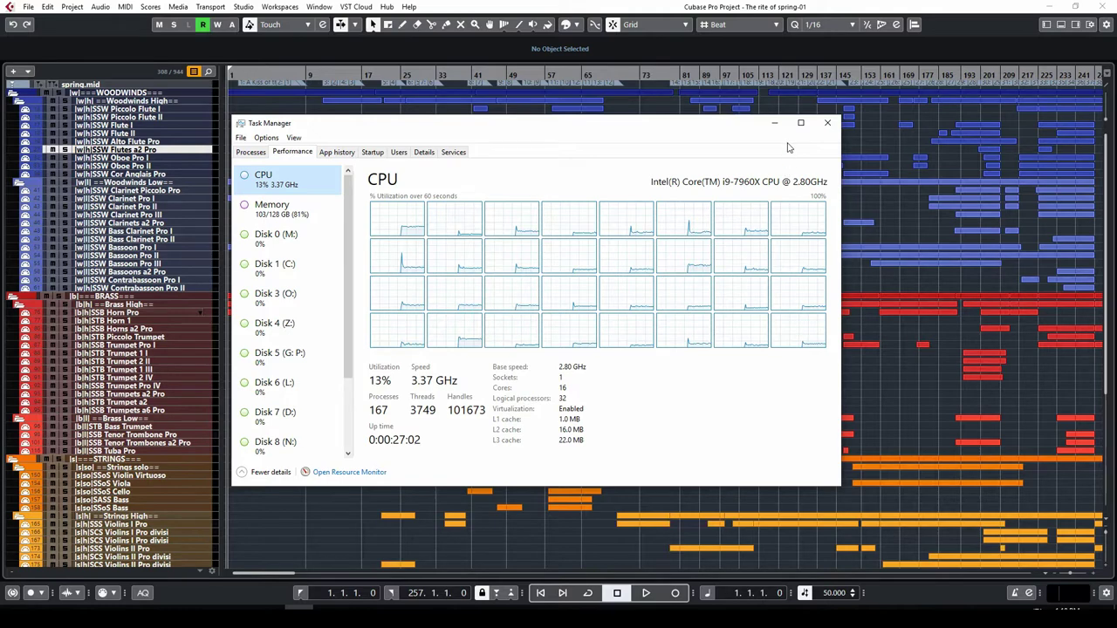
click(828, 122)
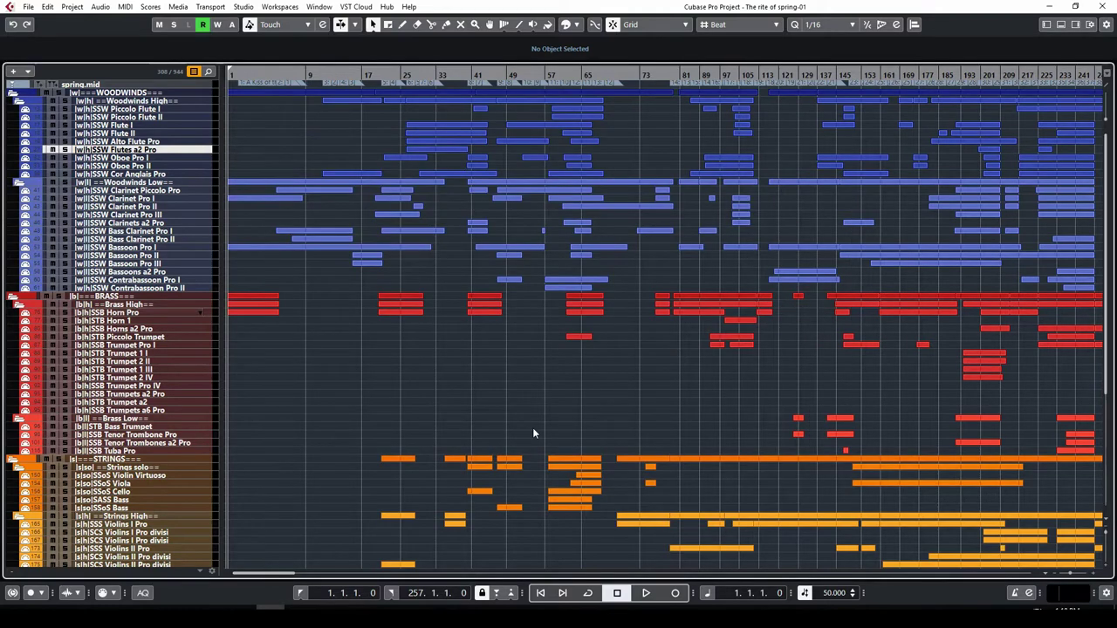
Step: In Cubase, open the Tempo Track Editor and examine the tempo and time signature changes across the project's opening bars
key(ctrl+t)
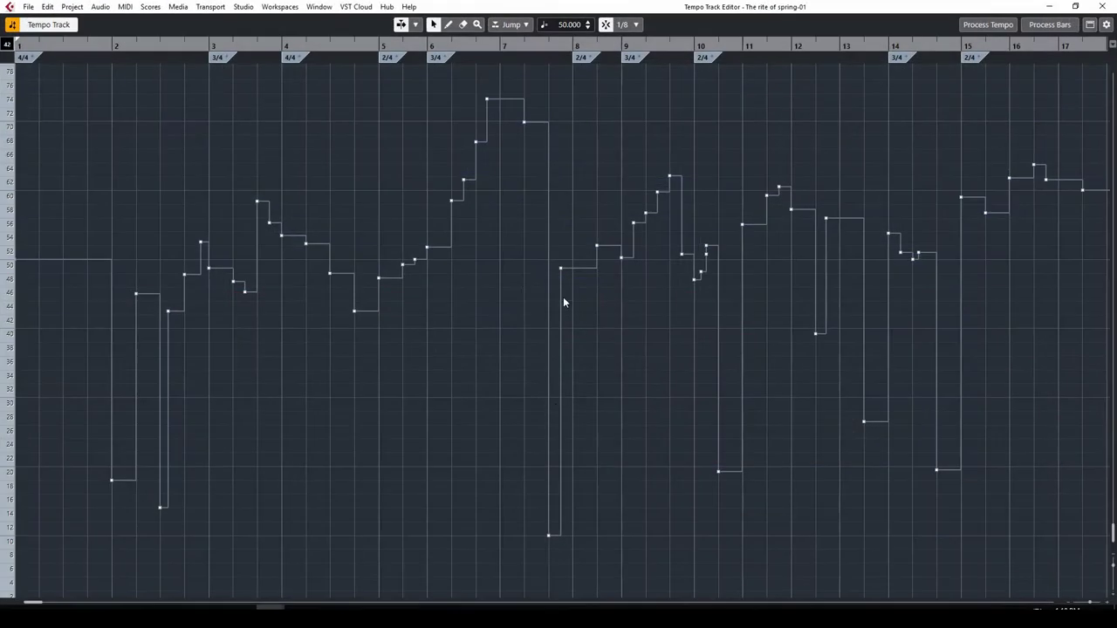
key(g)
key(g)
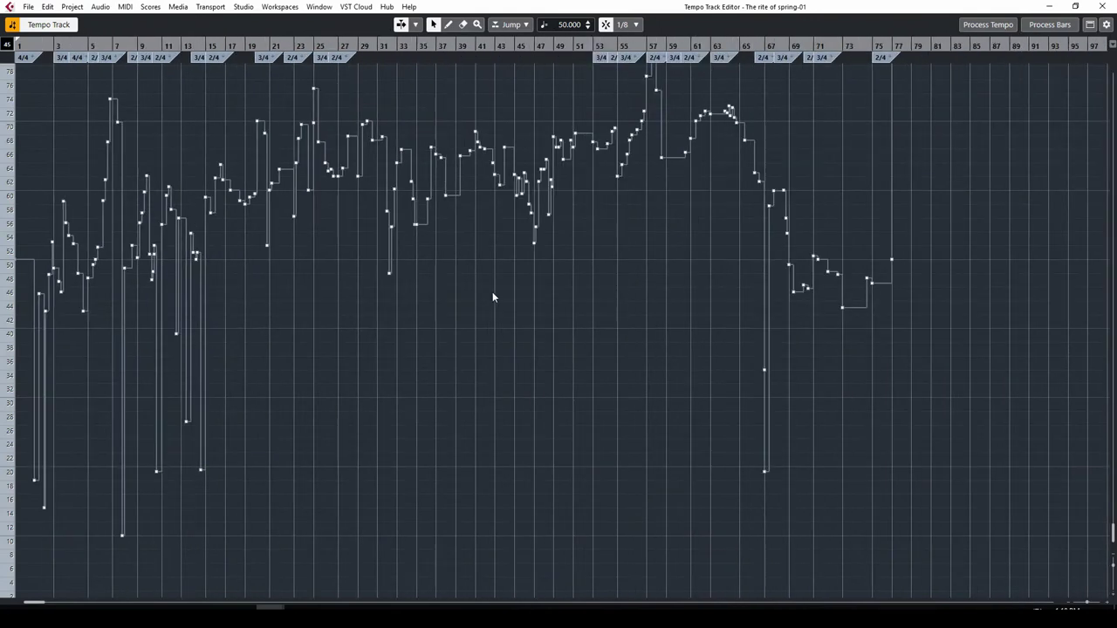
key(h)
key(g)
key(g)
key(g)
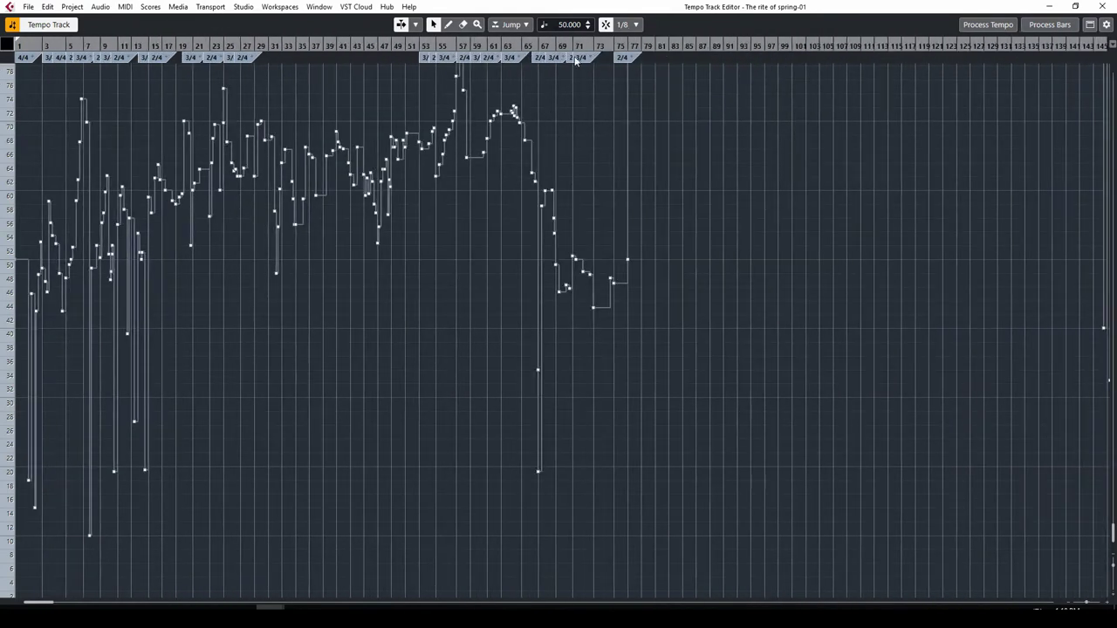
key(g)
key(g)
Step: Examine the faster tempo section from about bar 77 to the project end and close the Tempo Track Editor
scroll(374, 258, up, 5)
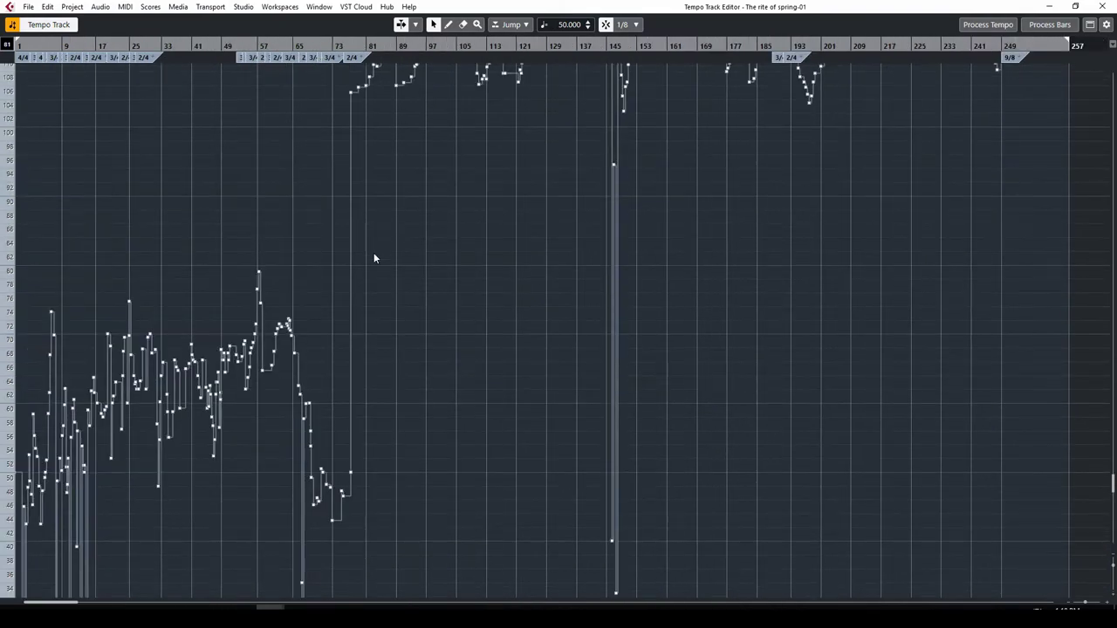
scroll(373, 257, up, 5)
scroll(625, 240, down, 3)
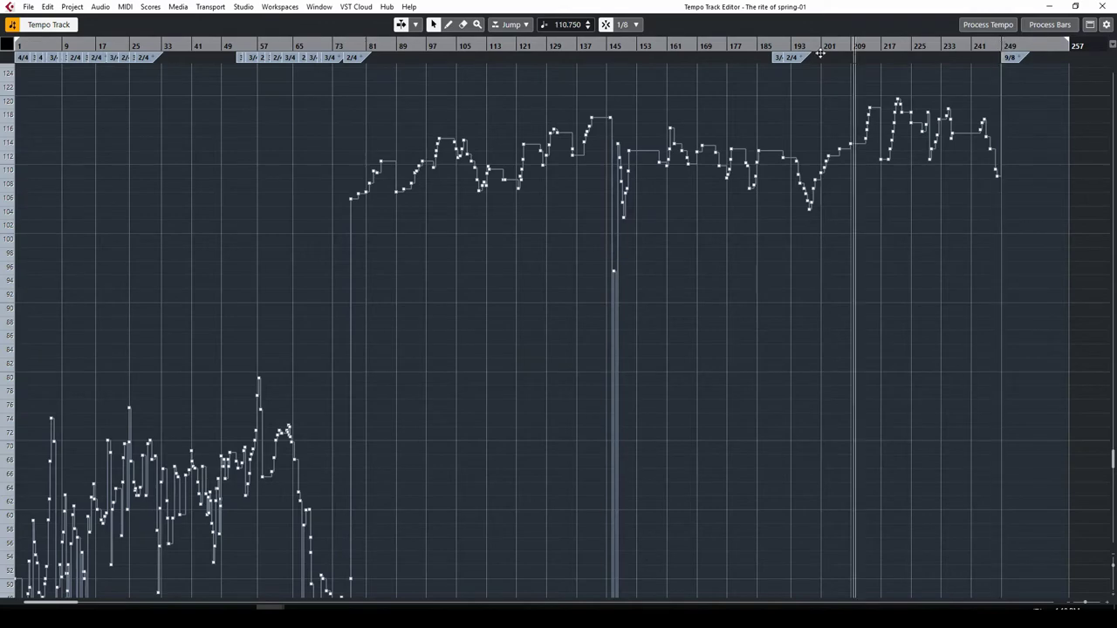
key(h)
scroll(233, 383, down, 9)
scroll(213, 357, up, 6)
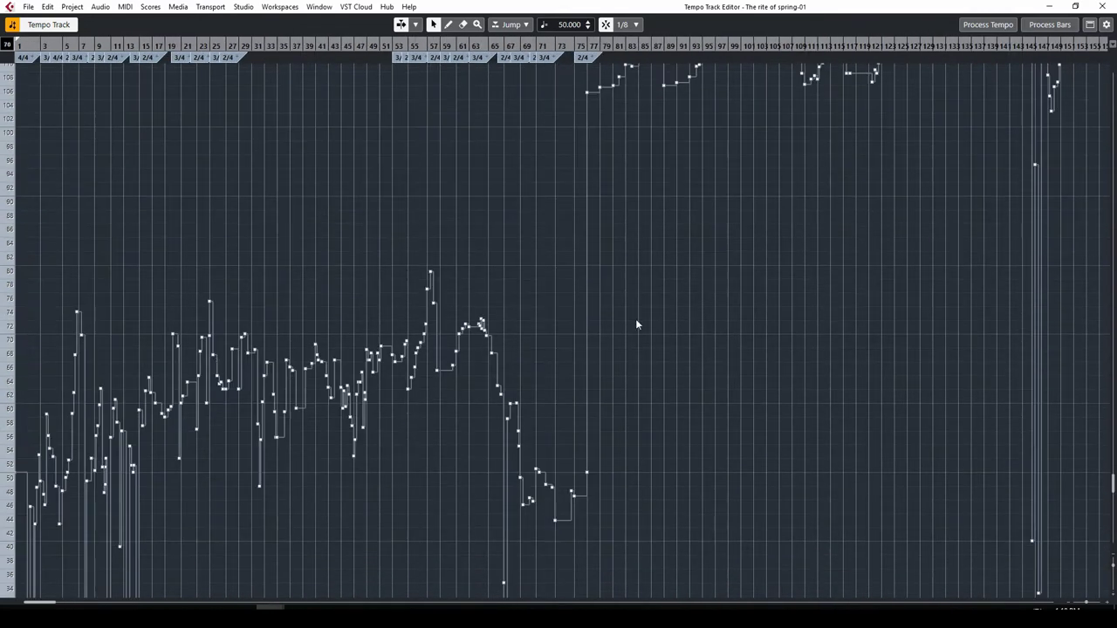
click(1101, 6)
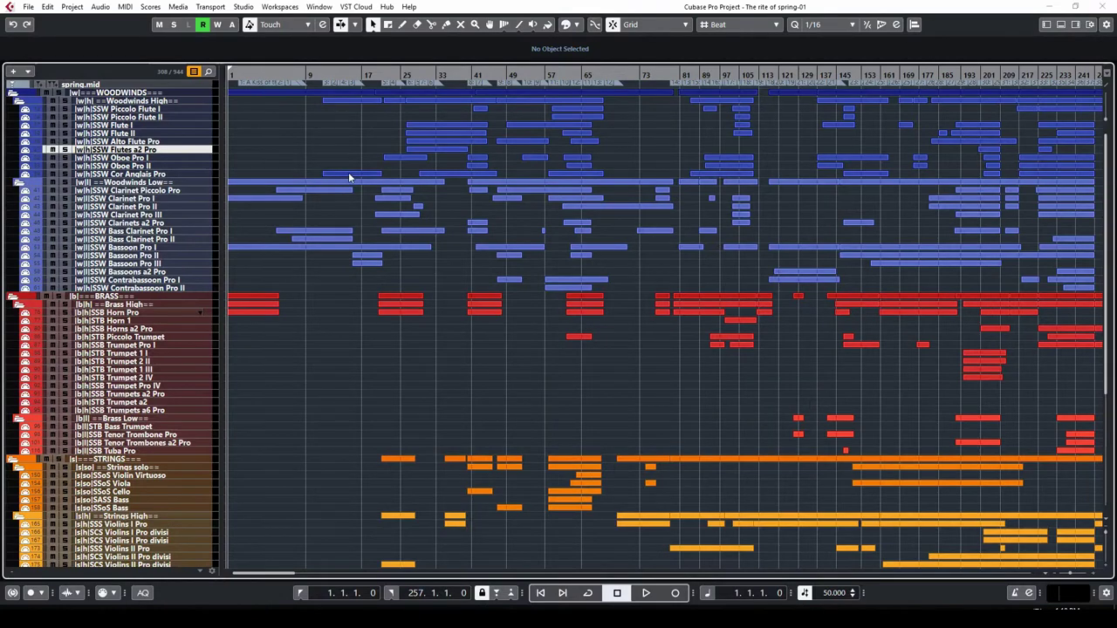
Step: Enlarge the project's track rows and show the used automation for the SSW Bassoon Pro I track
click(1107, 568)
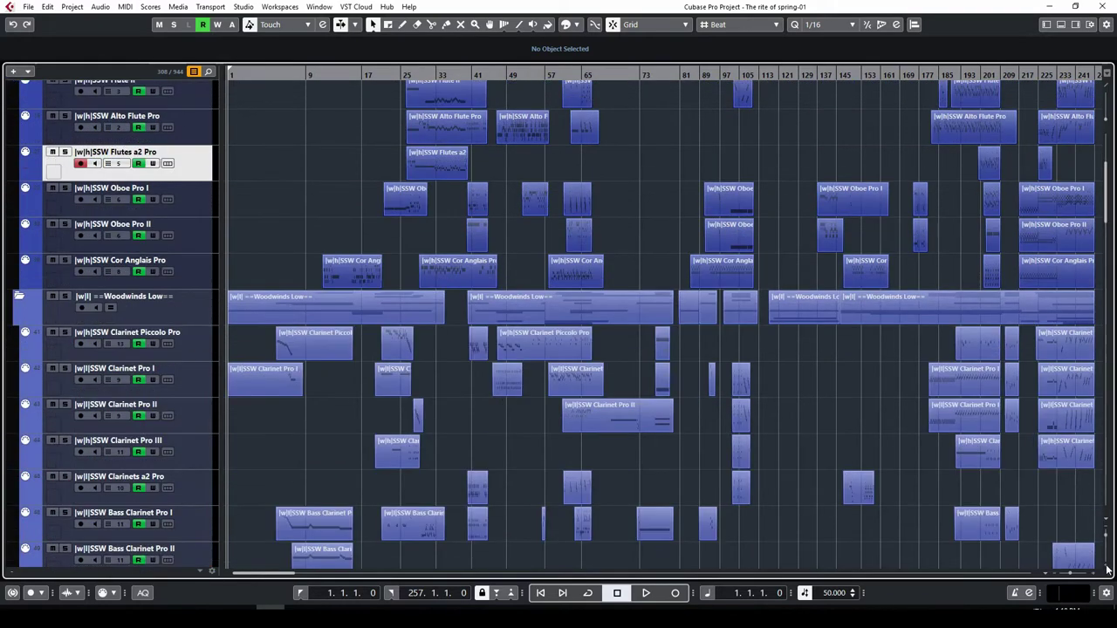
scroll(511, 335, up, 6)
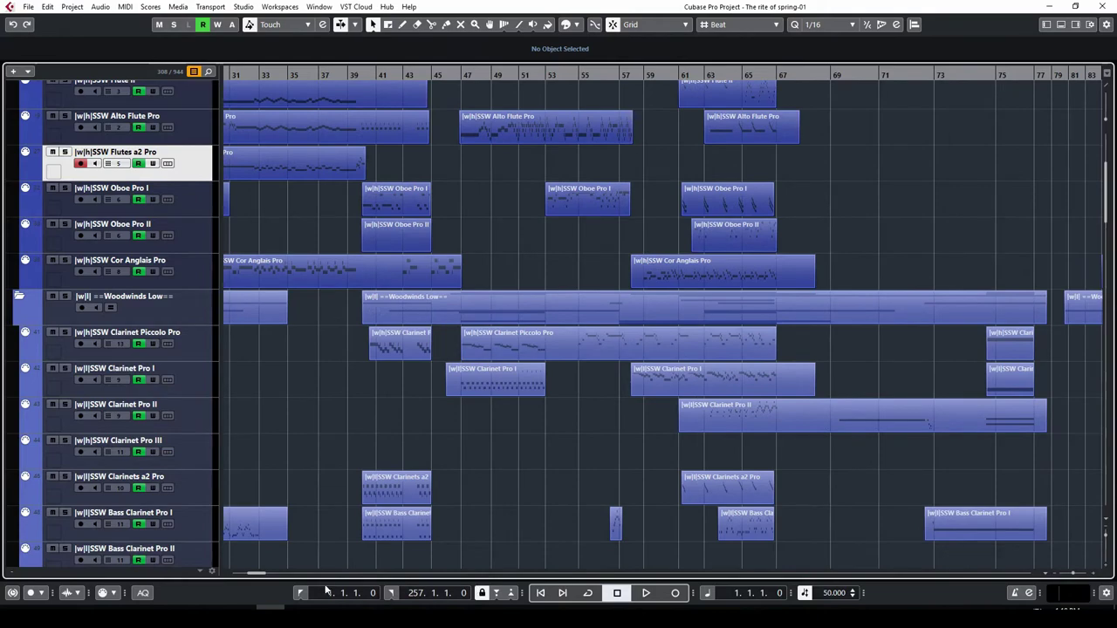
scroll(262, 576, left, 5)
scroll(431, 377, down, 3)
scroll(431, 371, down, 5)
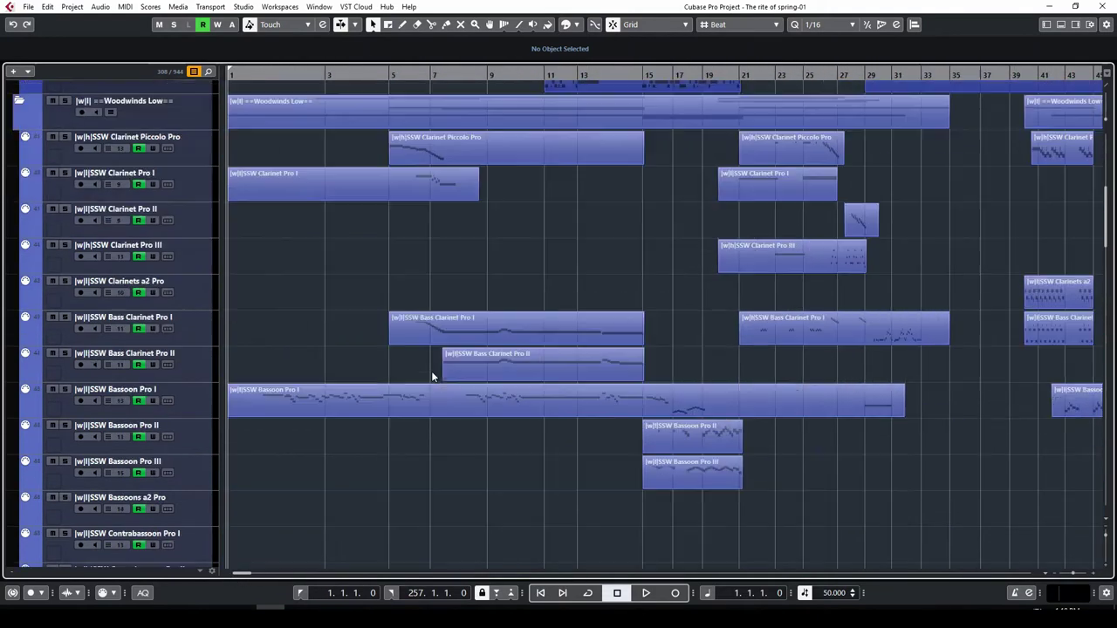
right_click(202, 315)
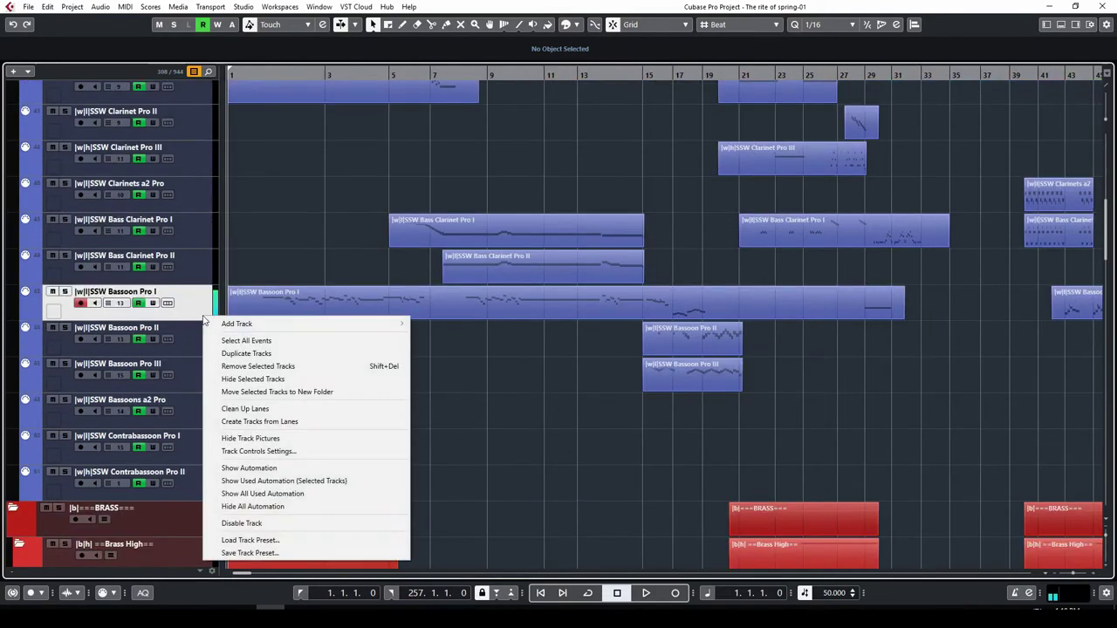
click(270, 481)
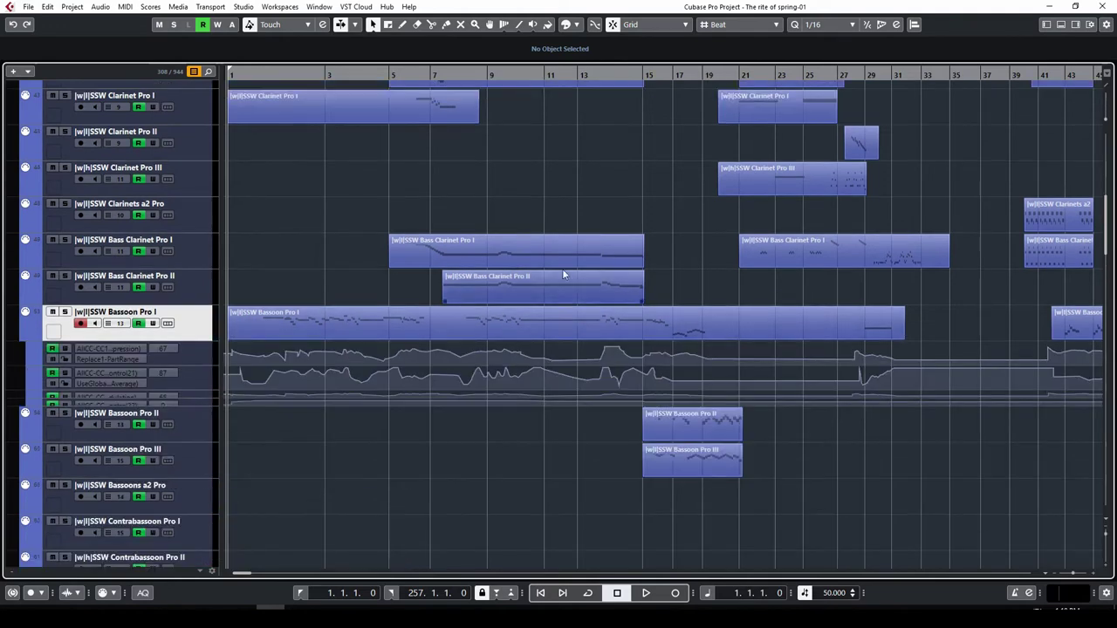
Step: Show all used automation for every track in the project
right_click(200, 336)
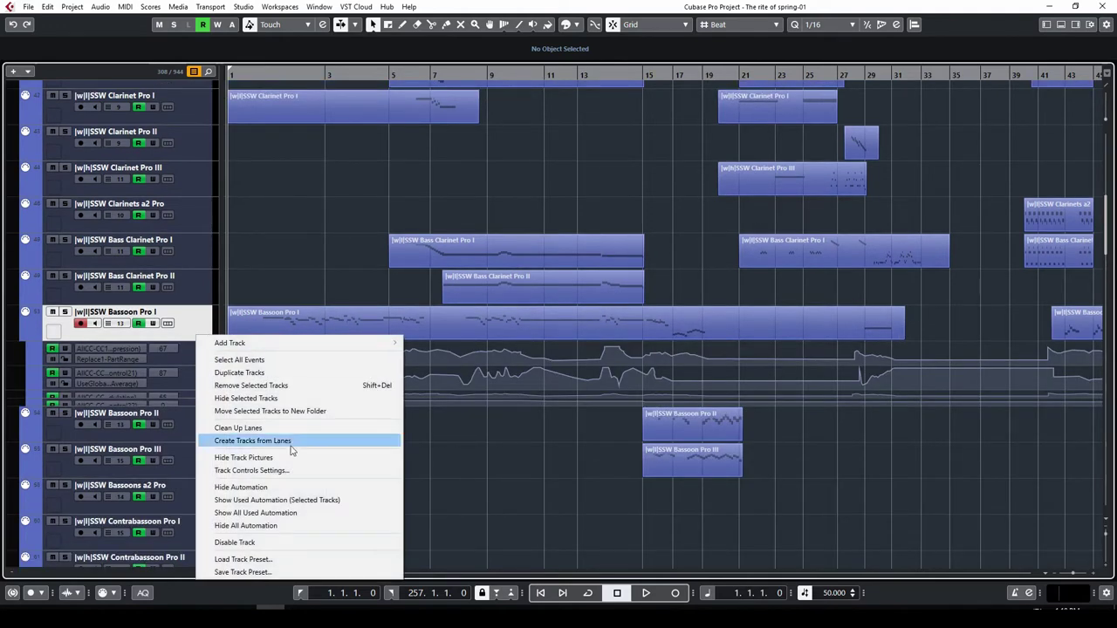
click(291, 502)
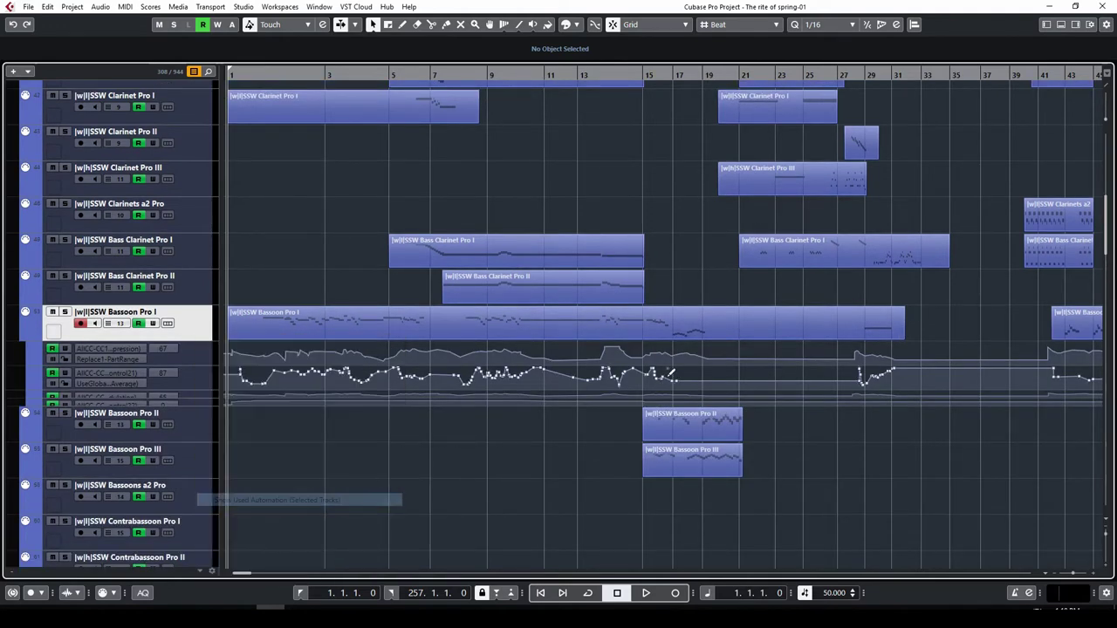
right_click(203, 330)
click(271, 505)
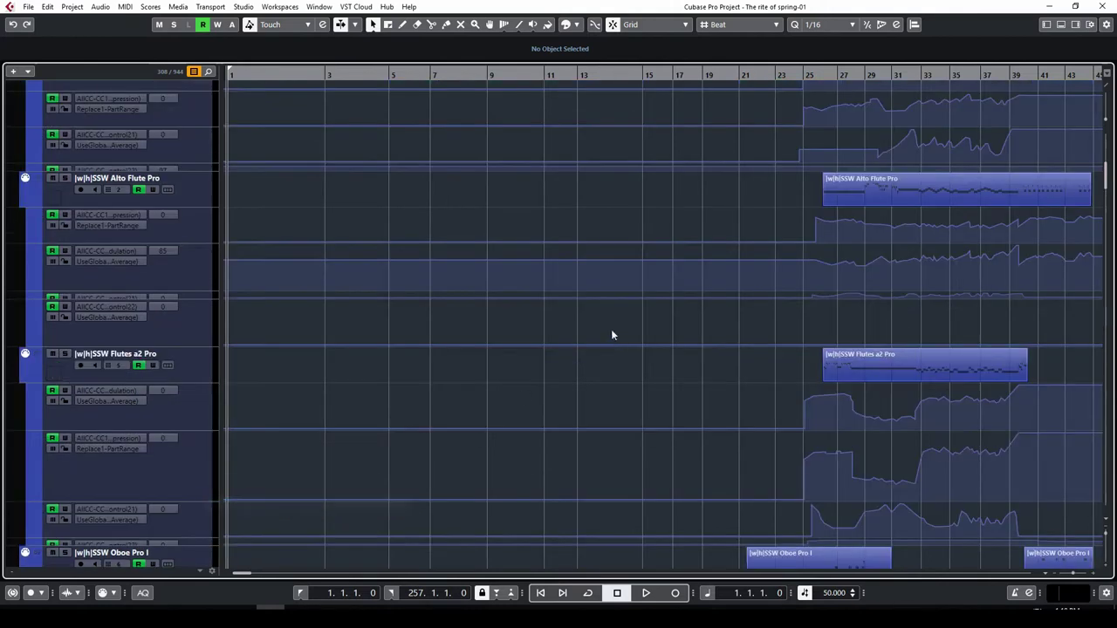
Step: Go through the modulation, expression and Control21 automation lanes of SSW Flutes a2 Pro and enlarge its Control22 lane
scroll(682, 286, down, 3)
ctrl+scroll(781, 262, down, 3)
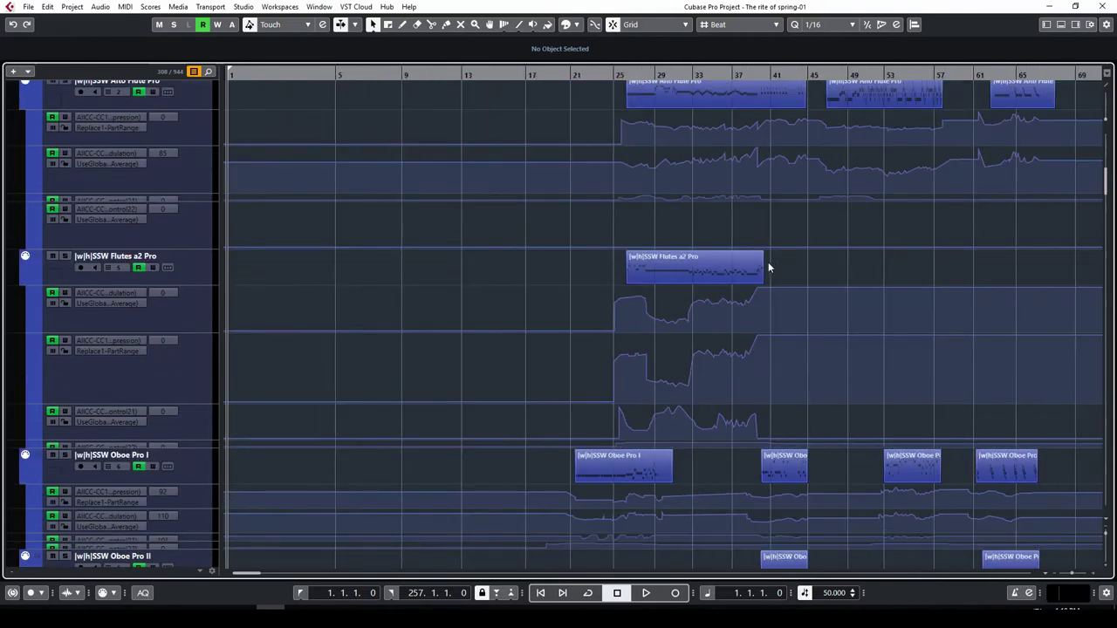
click(205, 308)
click(197, 367)
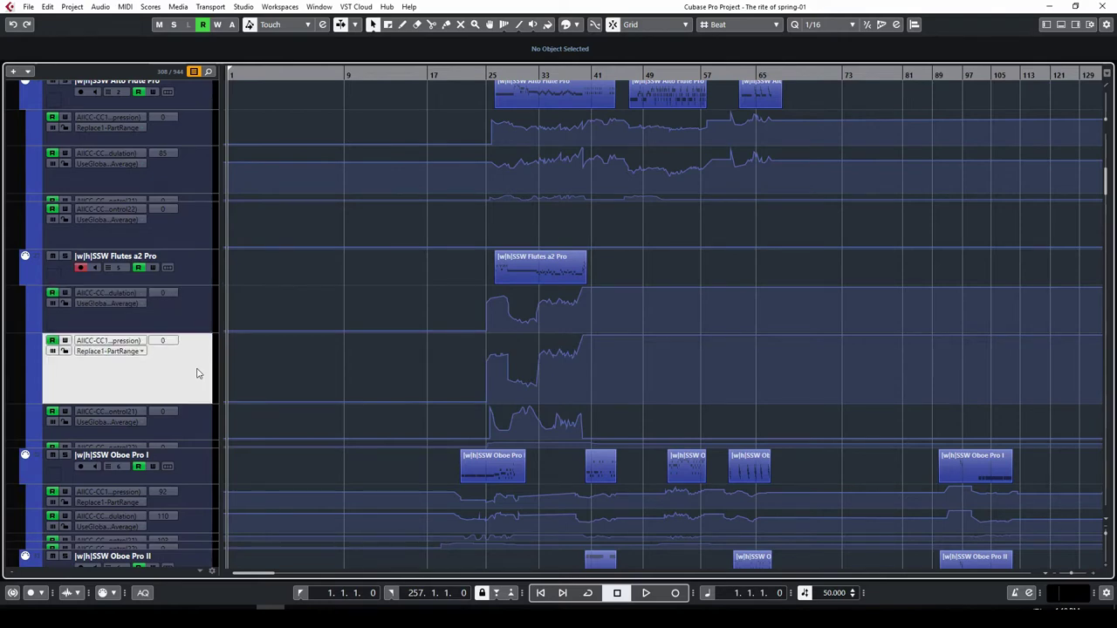
click(195, 418)
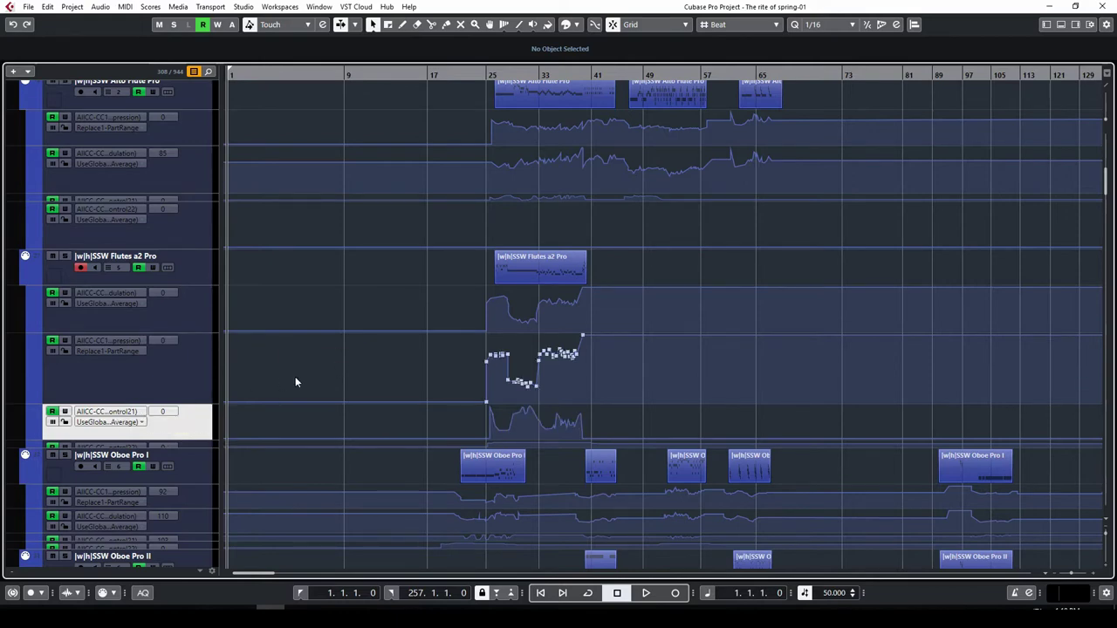
drag(205, 448, 201, 508)
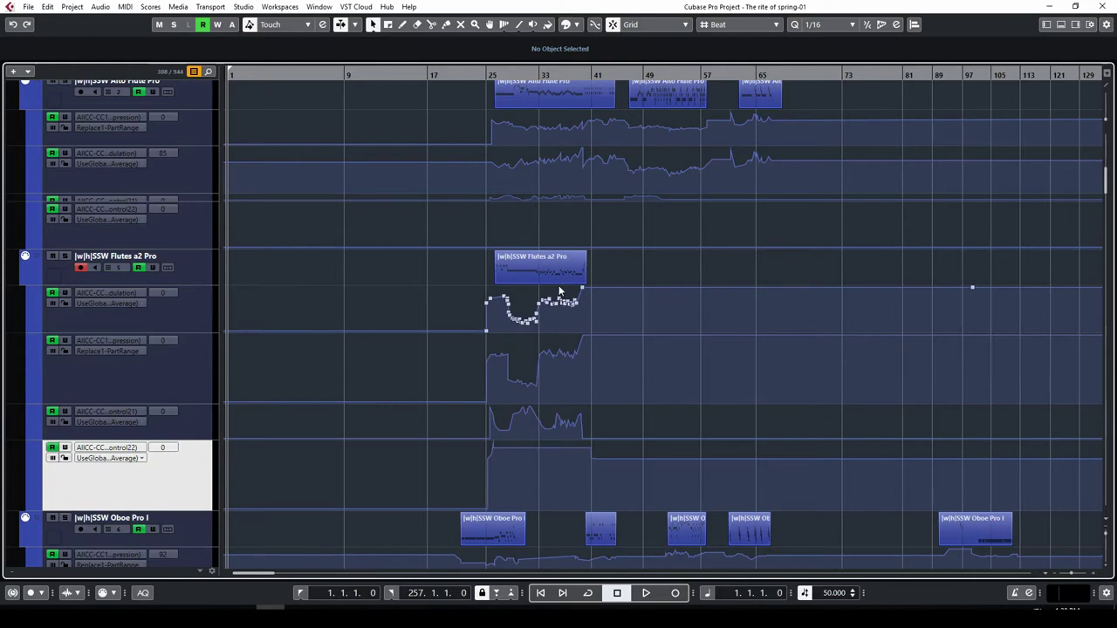
Step: Look through the automation lanes of the SSW Clarinet tracks and return to the SSW Flutes a2 Pro lanes
scroll(518, 297, down, 6)
scroll(517, 303, down, 6)
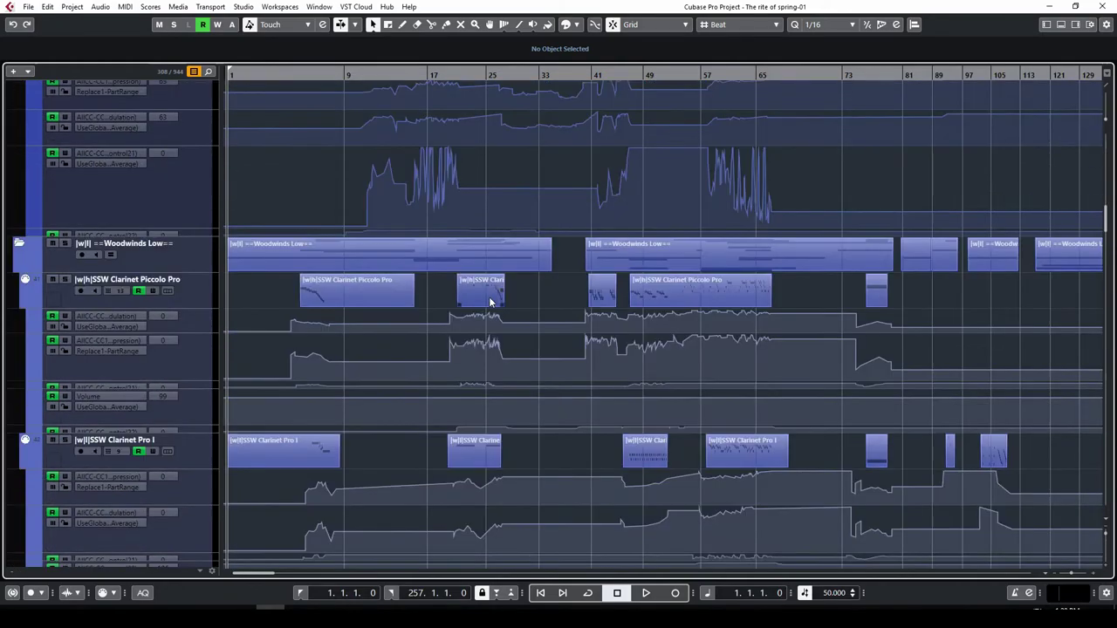
scroll(451, 294, down, 5)
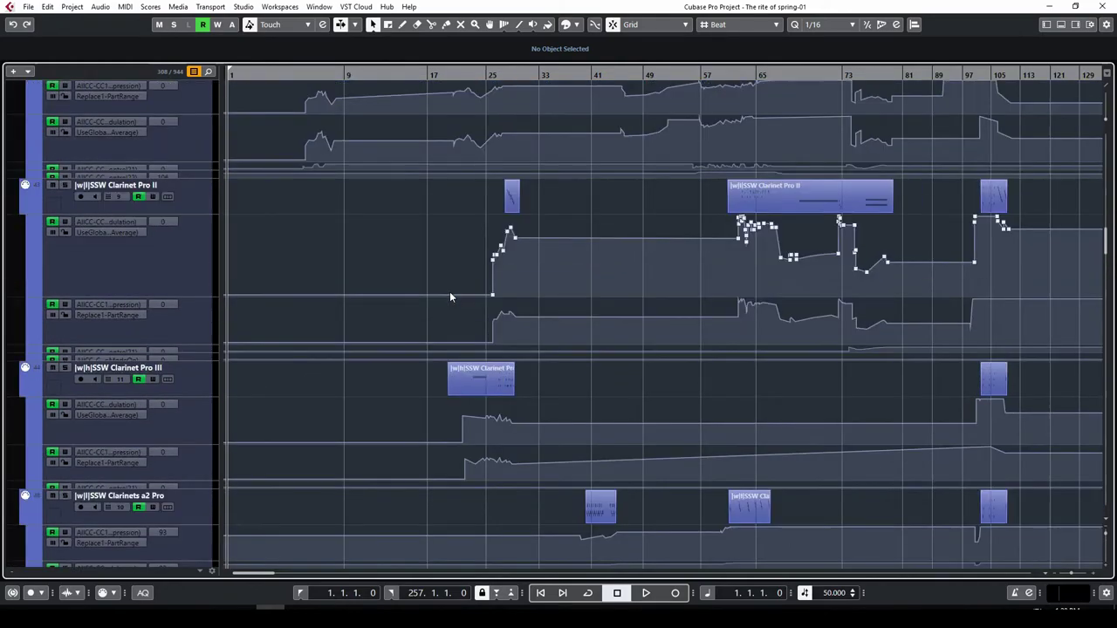
scroll(453, 302, up, 10)
scroll(454, 308, up, 6)
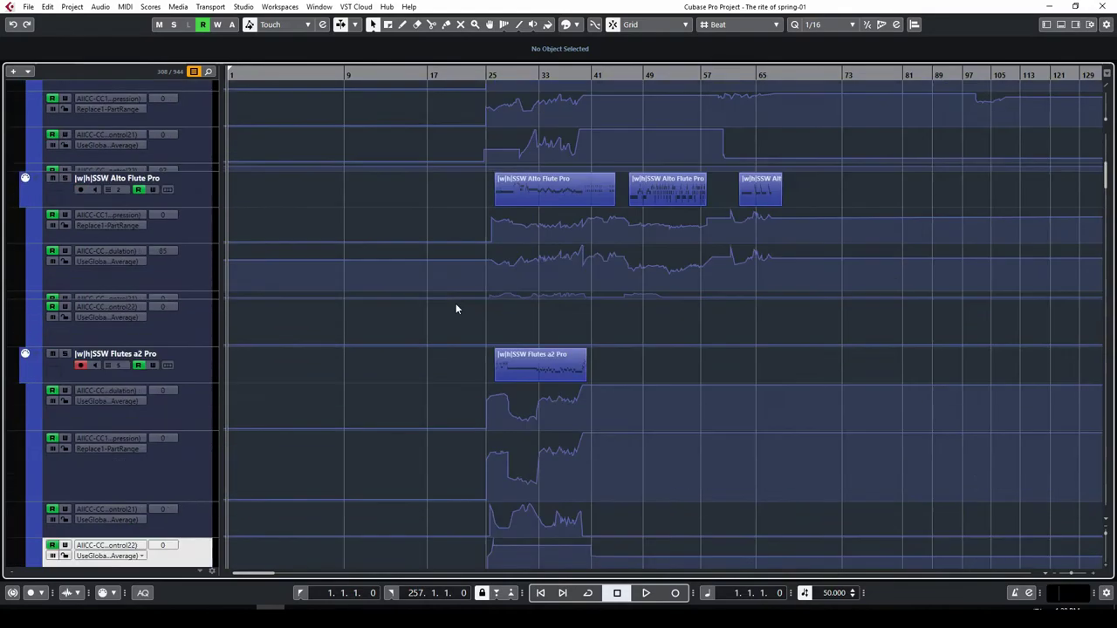
Step: Temporarily enlarge the Control22 automation lane of SSW Bassoon Pro I to view its curve, and shrink it back
scroll(455, 305, down, 11)
scroll(453, 316, down, 13)
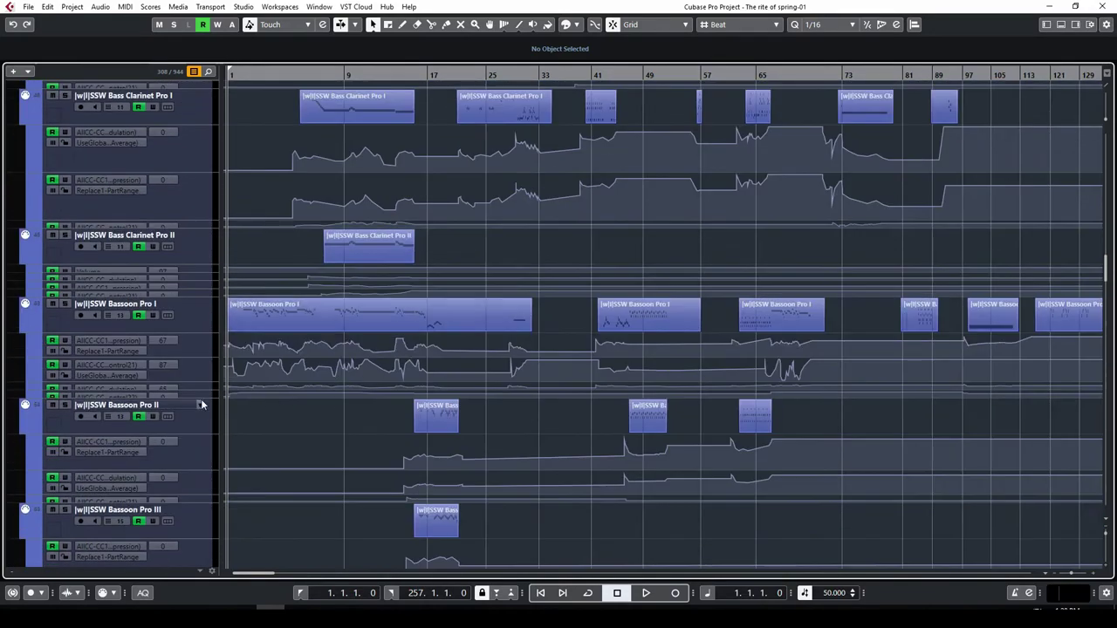
drag(202, 395, 207, 475)
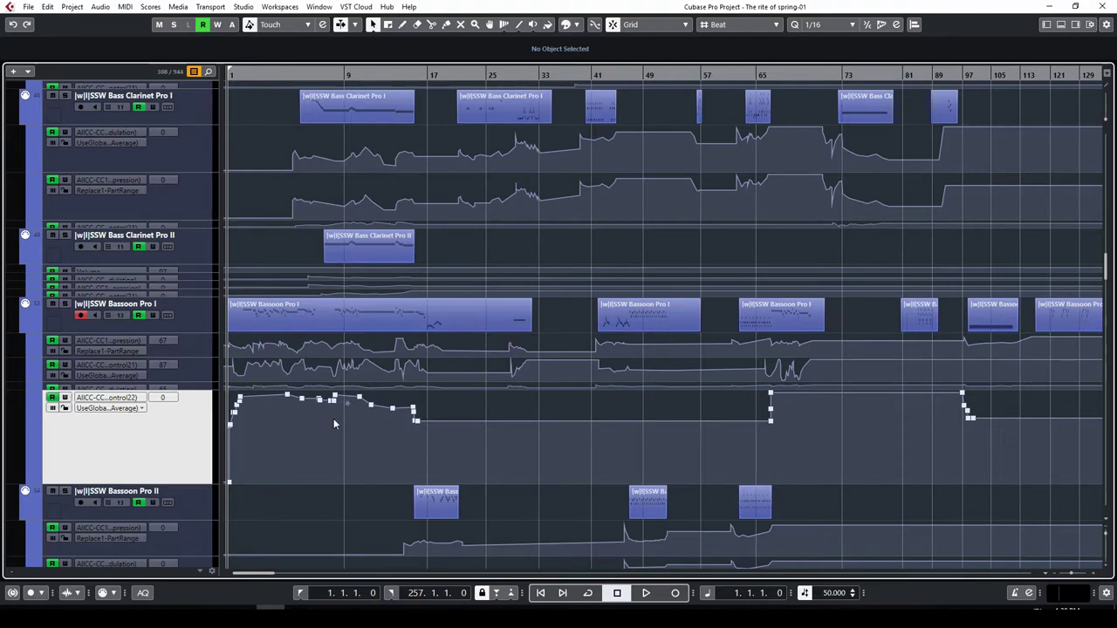
drag(194, 483, 194, 384)
Step: Open the first SSW Bassoon Pro I part in the Key Editor and move the project cursor from bar 2 past bar 4
double_click(387, 322)
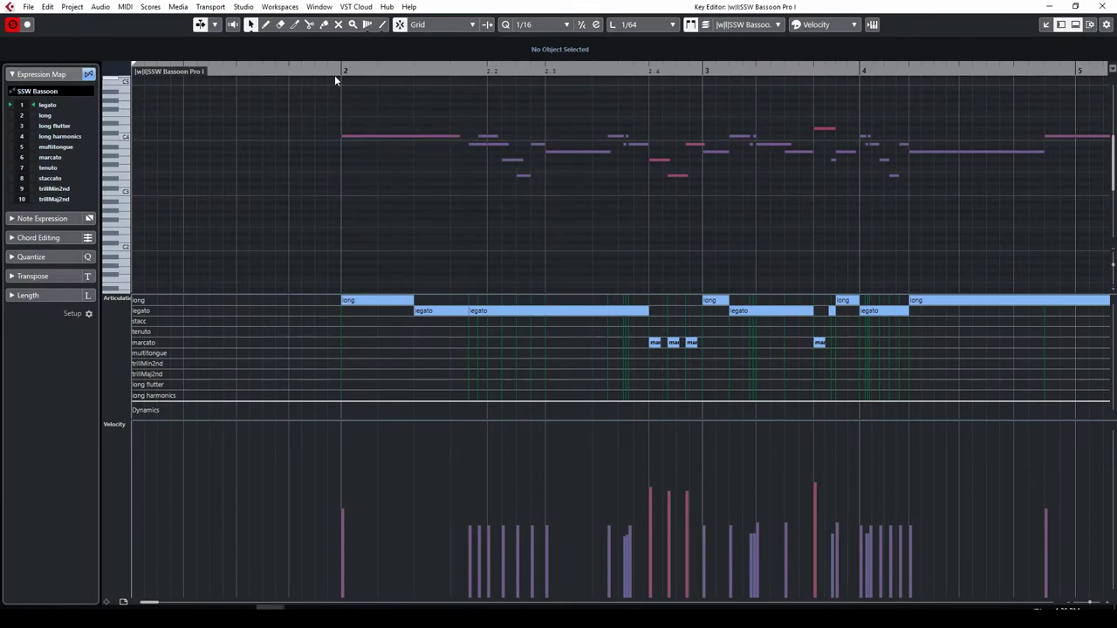
drag(339, 72, 935, 78)
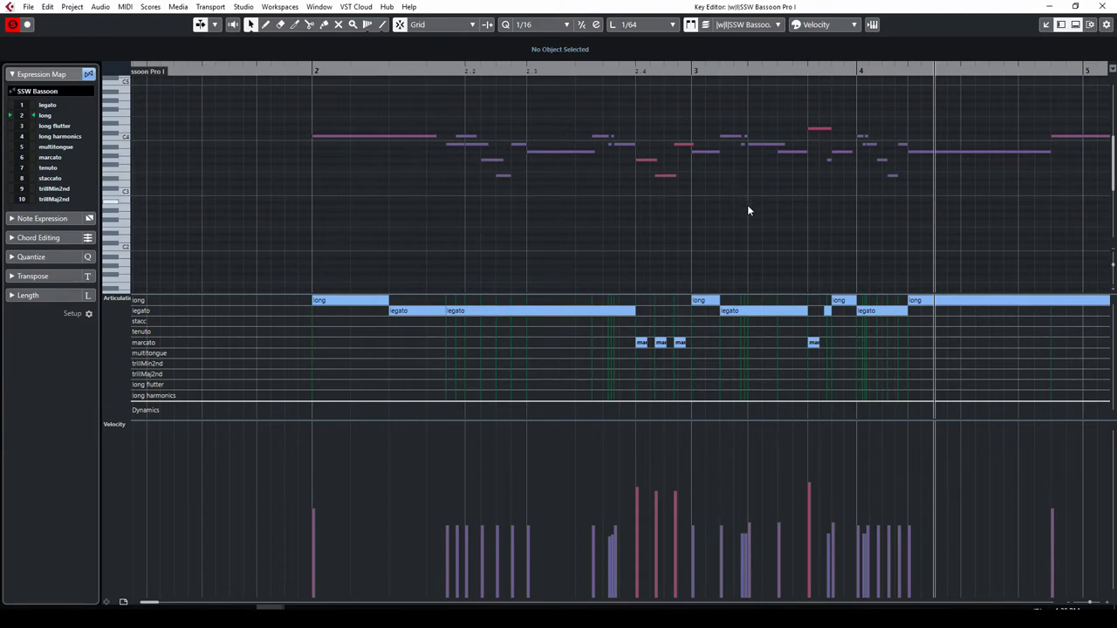
Step: Highlight the marcato notes at the end of bar 2 and the notes leading up to them, clearing each selection
drag(644, 130, 672, 179)
click(666, 281)
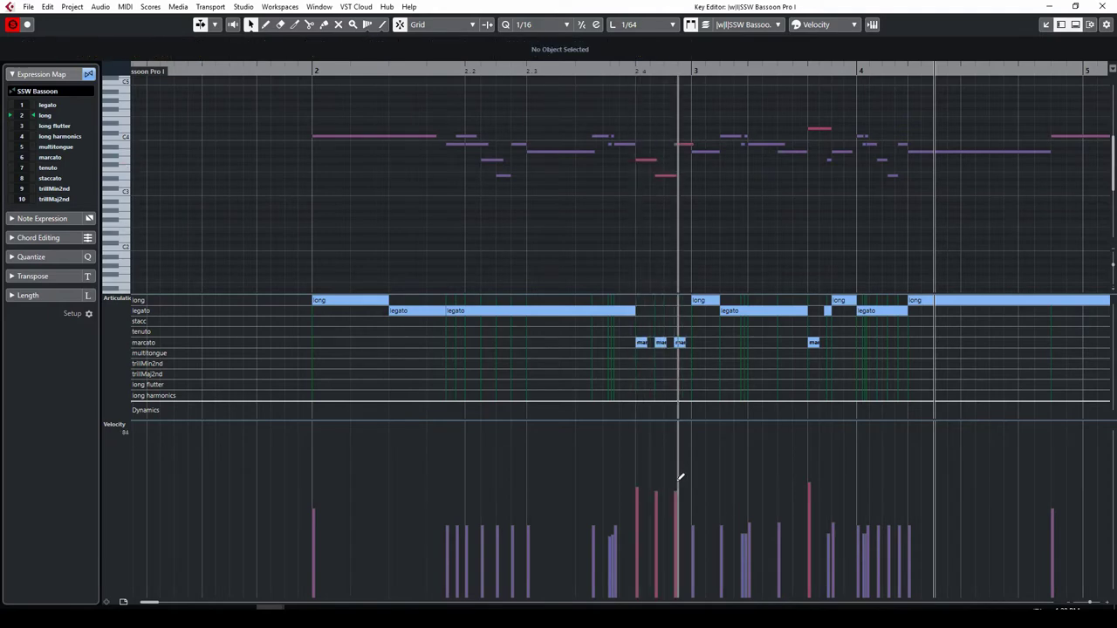
drag(336, 108, 631, 203)
click(494, 257)
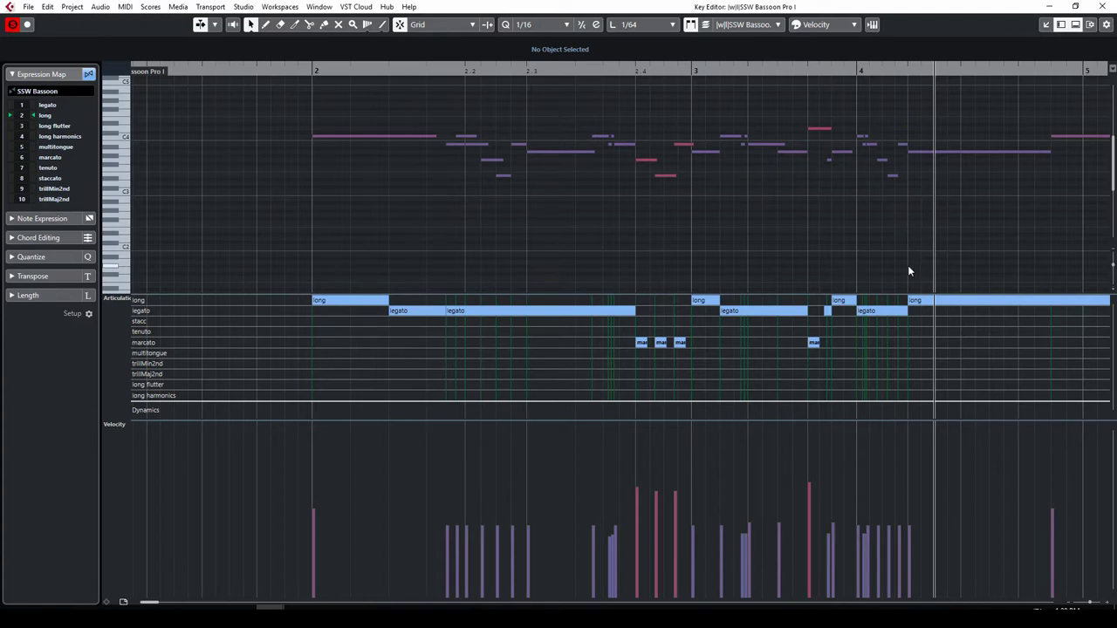
Step: Look through the notes, articulations and velocities of the whole bassoon part up to bar 21 and return to its start
drag(888, 74, 1037, 79)
key(g)
key(g)
key(g)
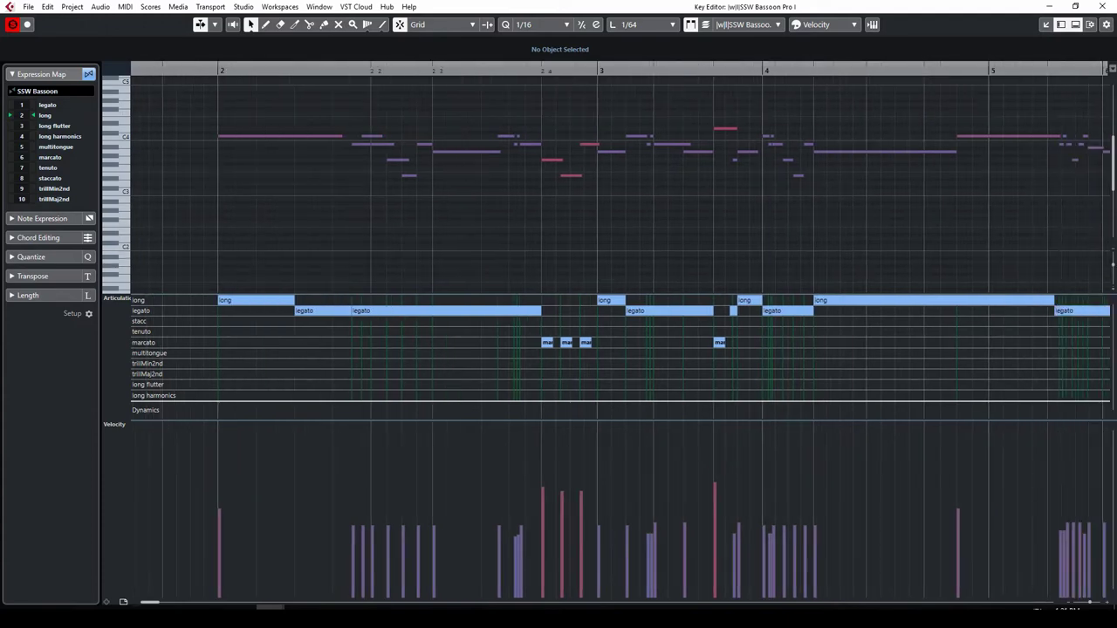
key(space)
scroll(207, 125, right, 10)
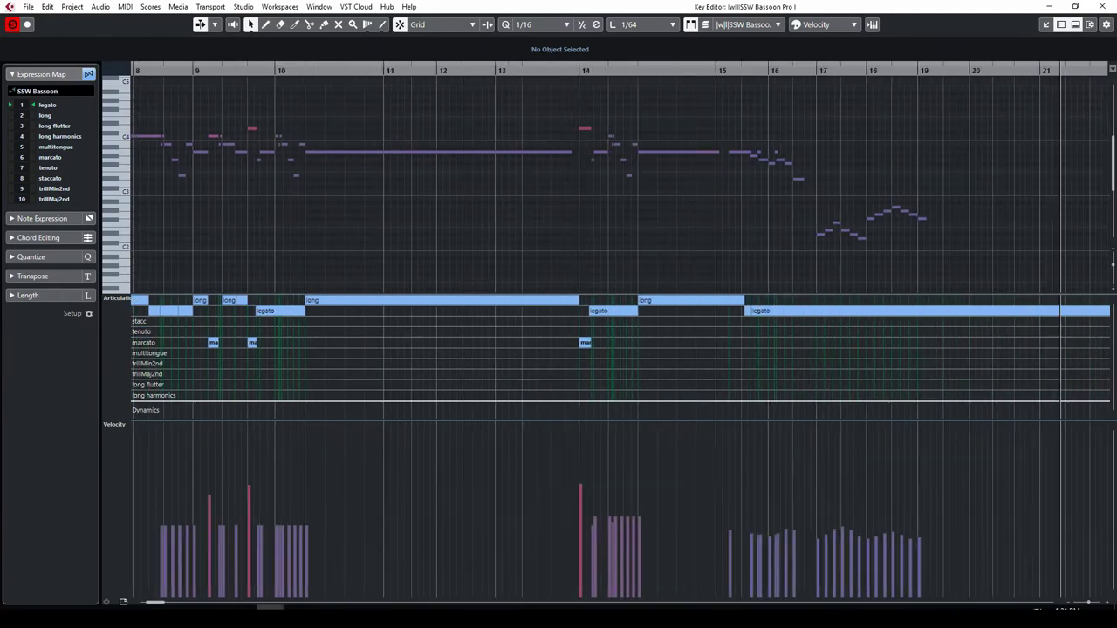
scroll(118, 133, left, 2)
scroll(118, 133, left, 10)
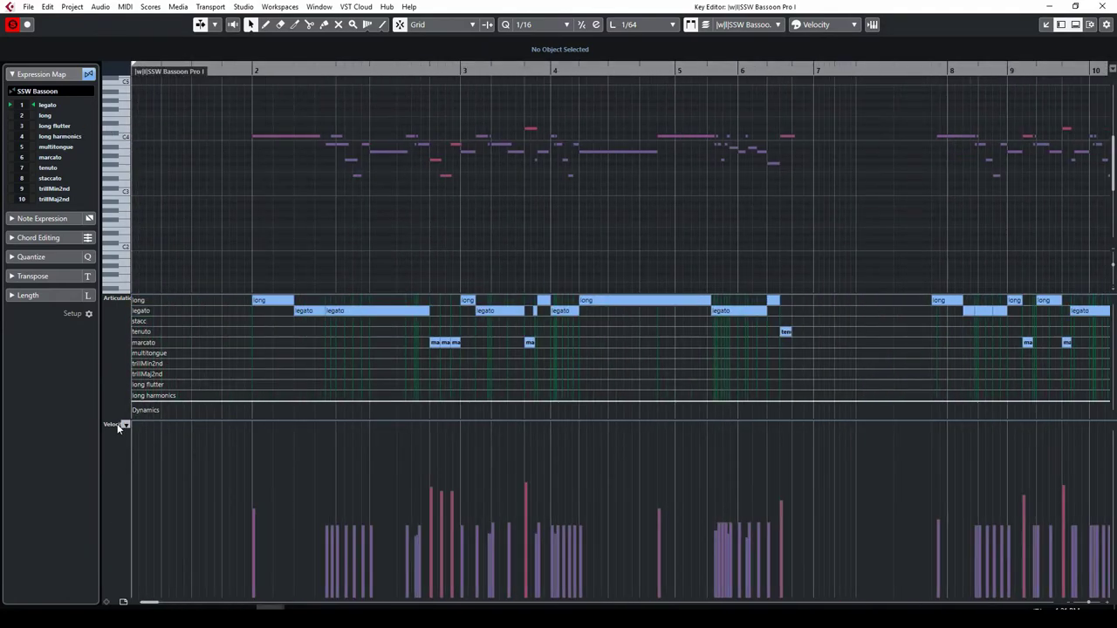
Step: Check the choices for the velocity controller lane without changing it and close the Key Editor
click(125, 425)
click(229, 512)
click(1103, 7)
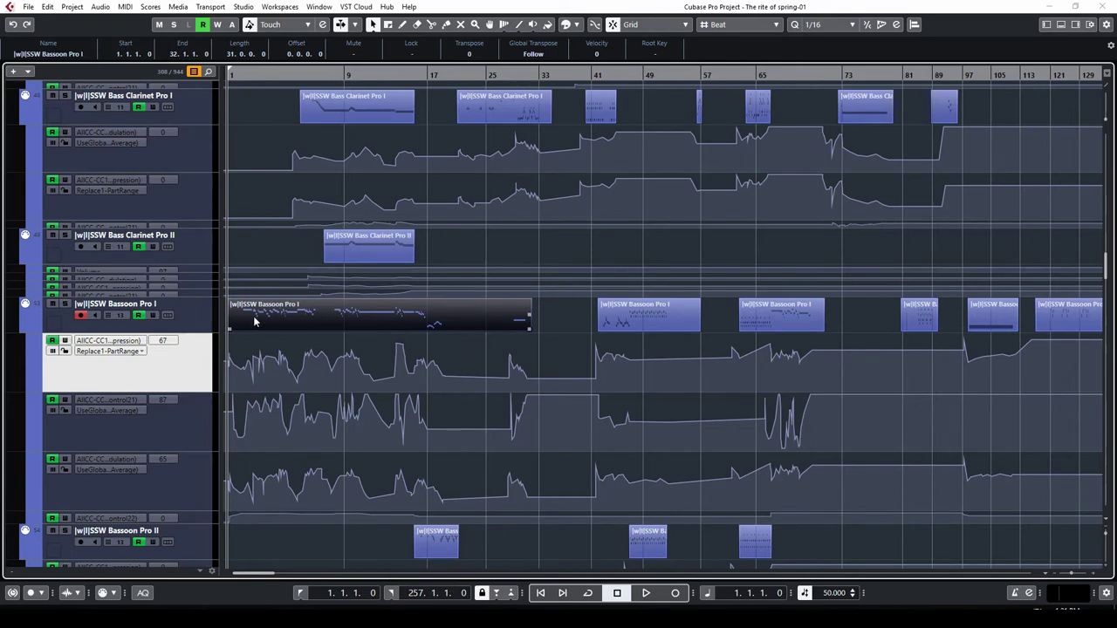
Step: Select the SSW Bassoon Pro I track and show the Inspector with its Quick Controls section expanded and the others collapsed
click(206, 313)
click(1047, 23)
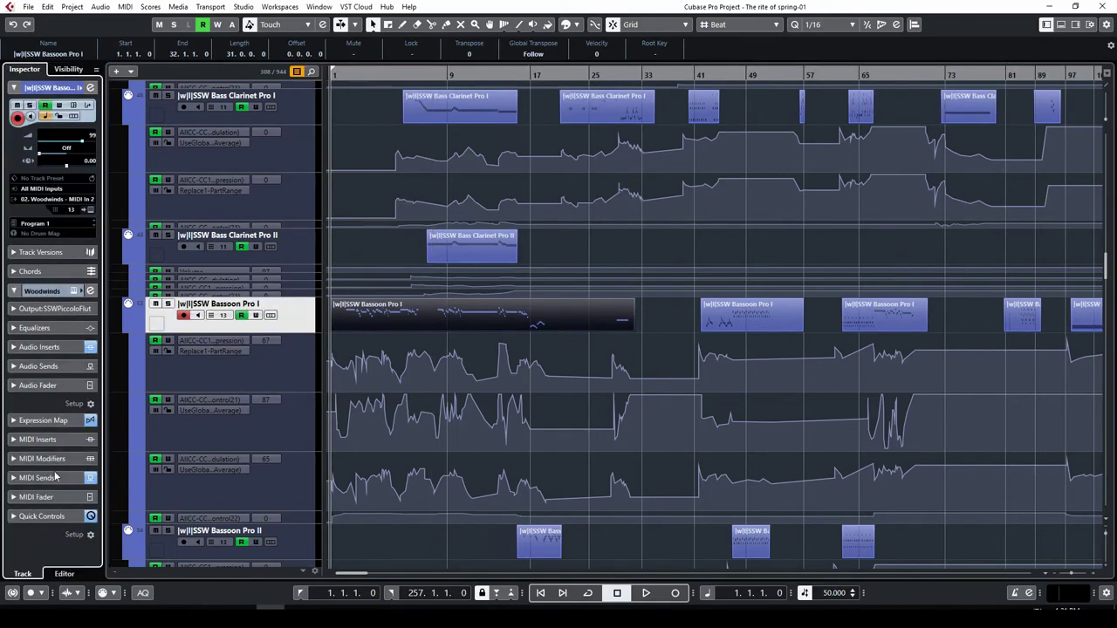
ctrl+click(57, 515)
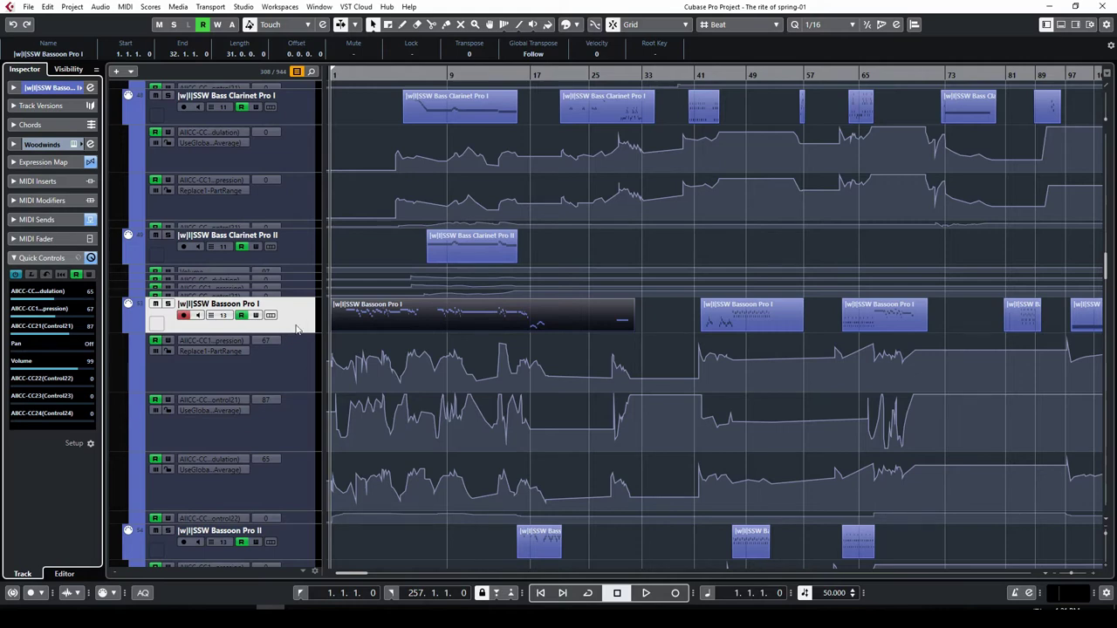
Step: Solo the SSW Bassoon Pro I track and play it from bar 1 with a closer view of the opening bars
key(ctrl+a)
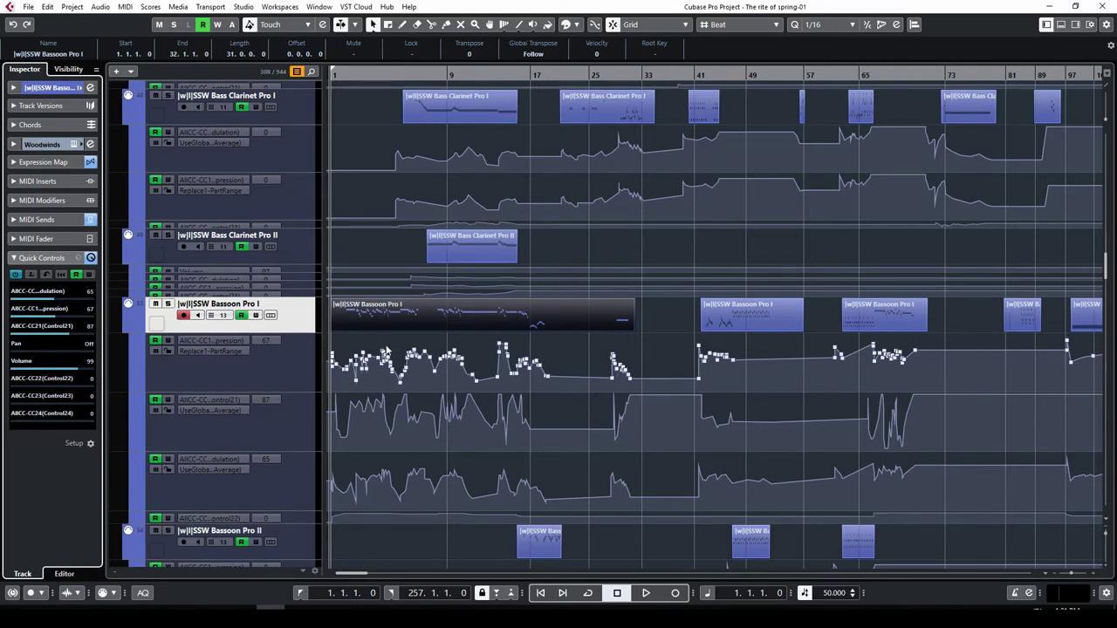
click(432, 320)
click(168, 303)
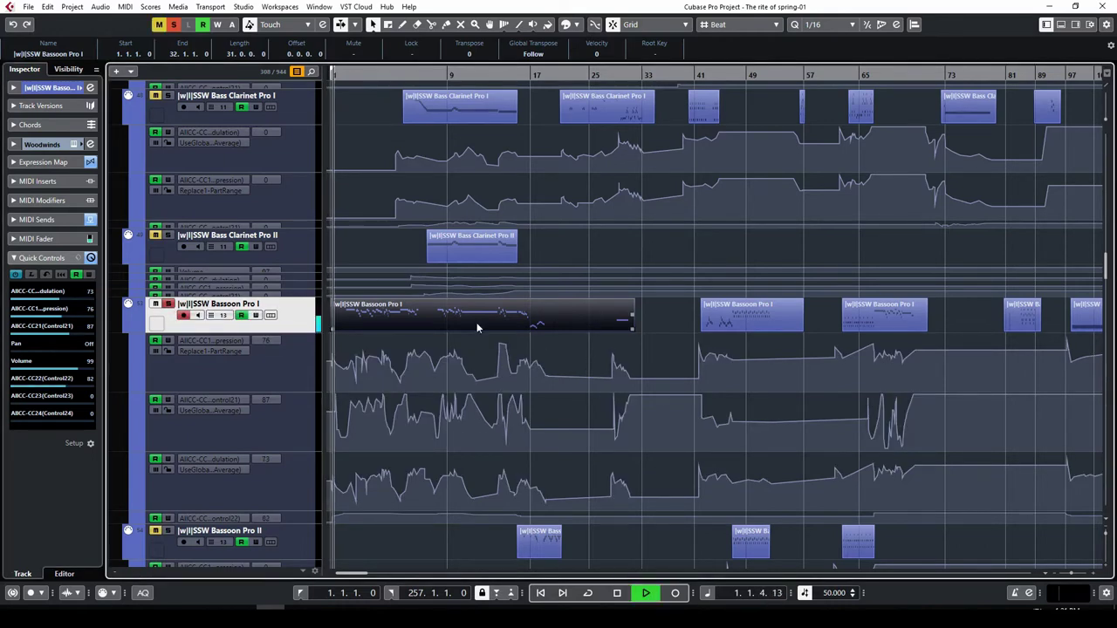
key(h)
key(h)
key(h)
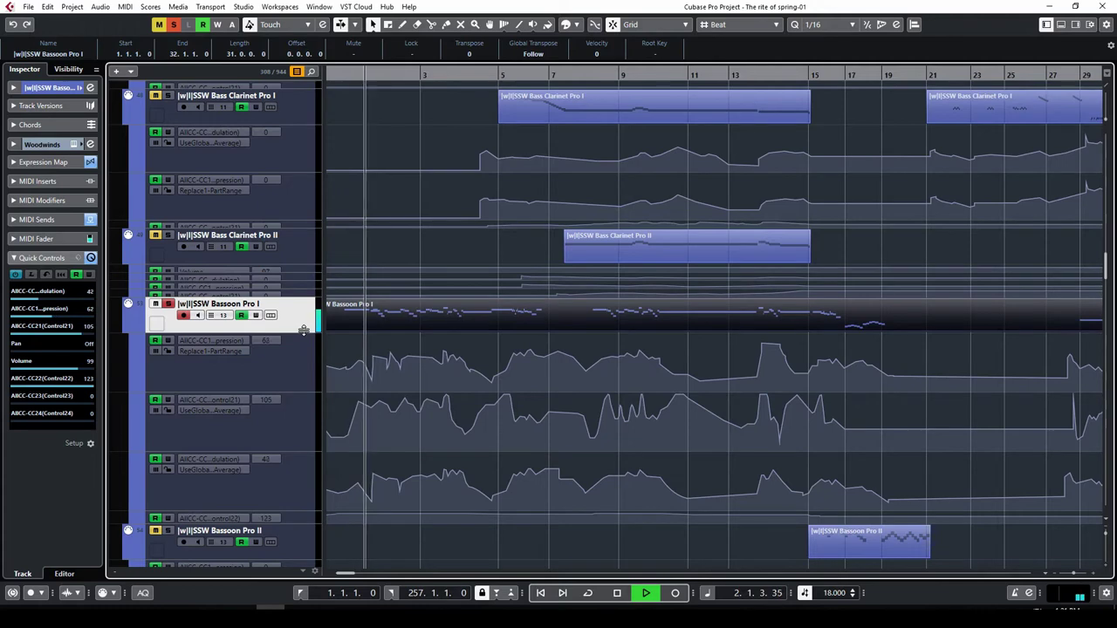
Step: Enlarge the SSW Bassoon Pro I track, follow its notes and automation curves during playback past bar 4, and stop playback
drag(304, 330, 309, 379)
scroll(372, 388, up, 4)
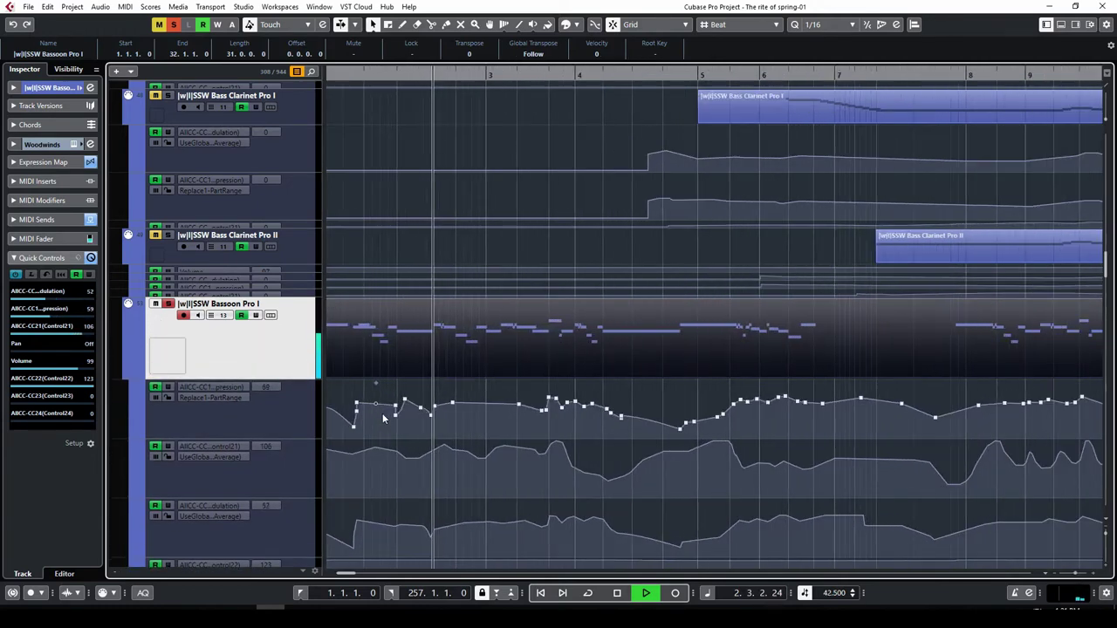
scroll(346, 578, left, 2)
scroll(319, 349, down, 1)
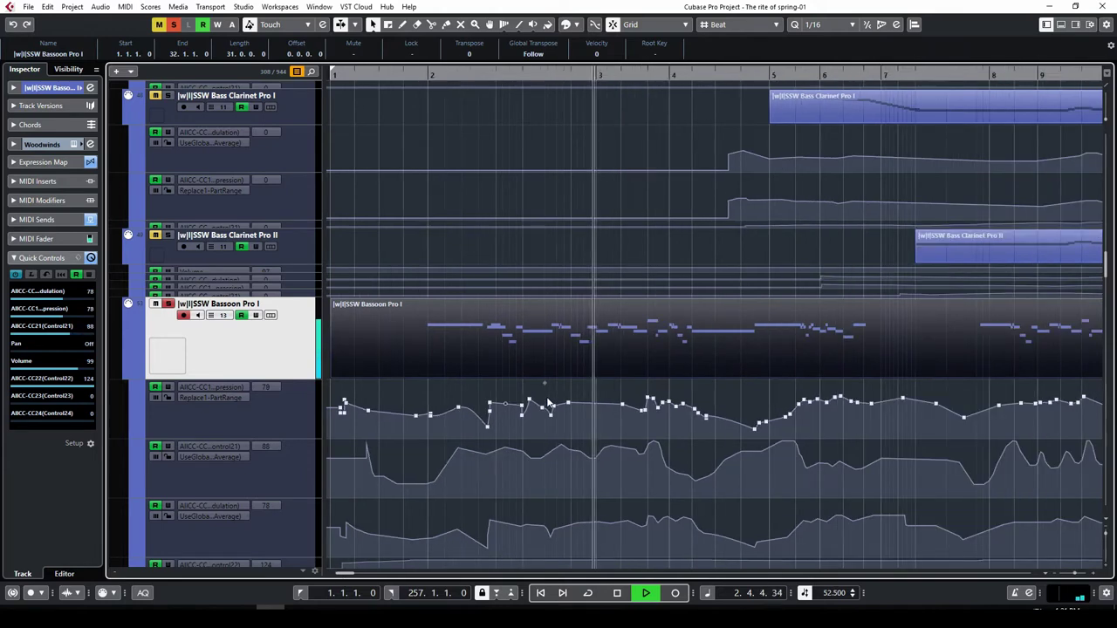
scroll(642, 376, down, 4)
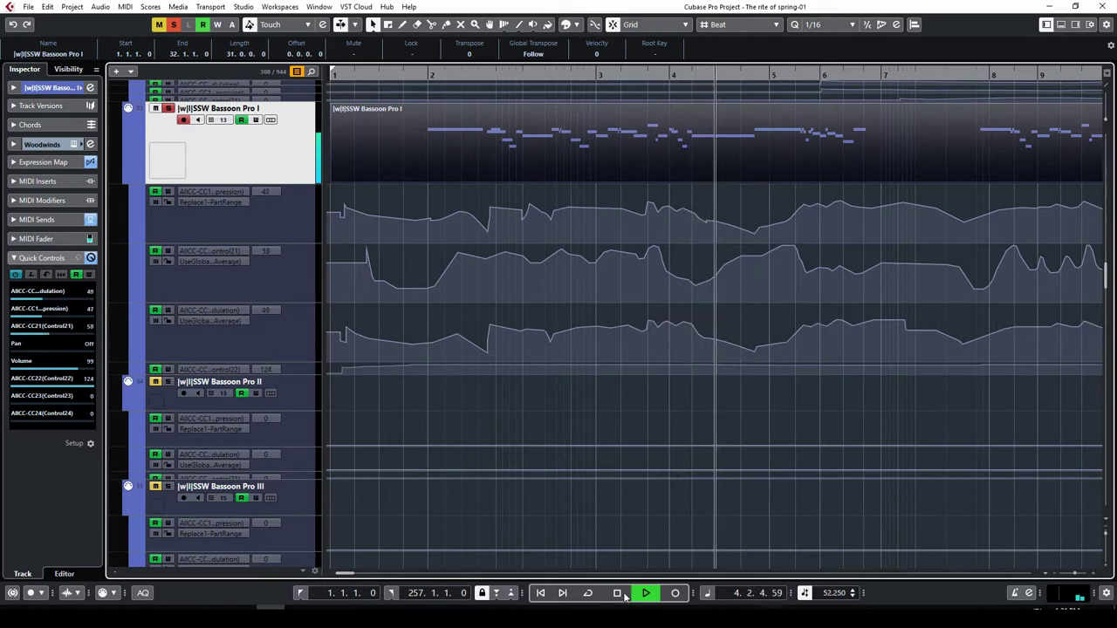
key(space)
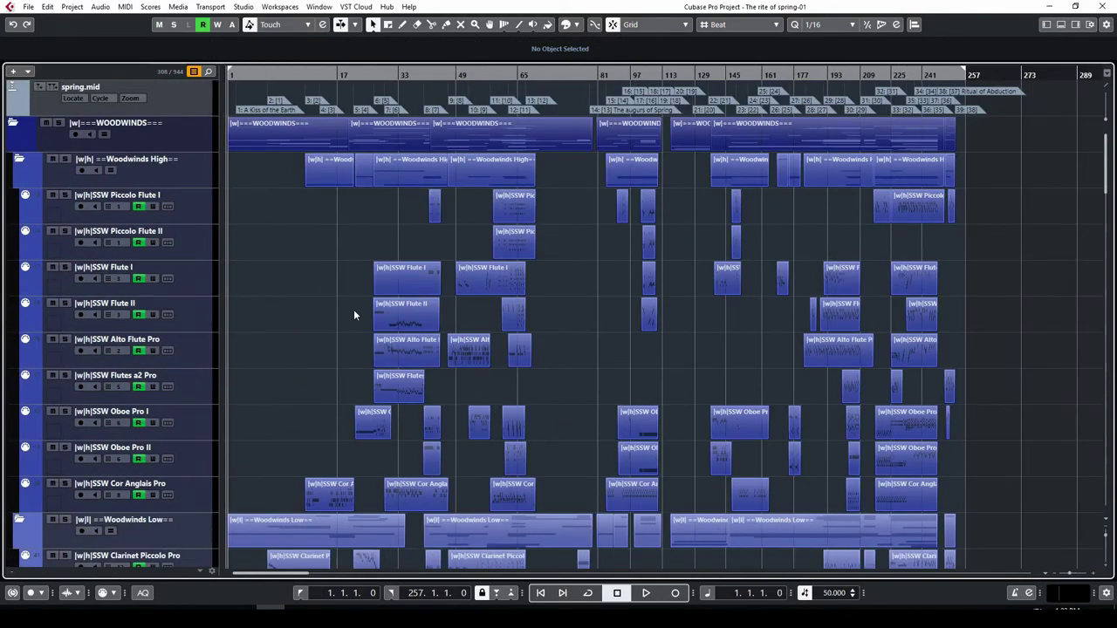
Step: Place the project cursor at bar 2 and set the locators to 2.1.1.0 and 5.1.1.0
drag(240, 78, 400, 391)
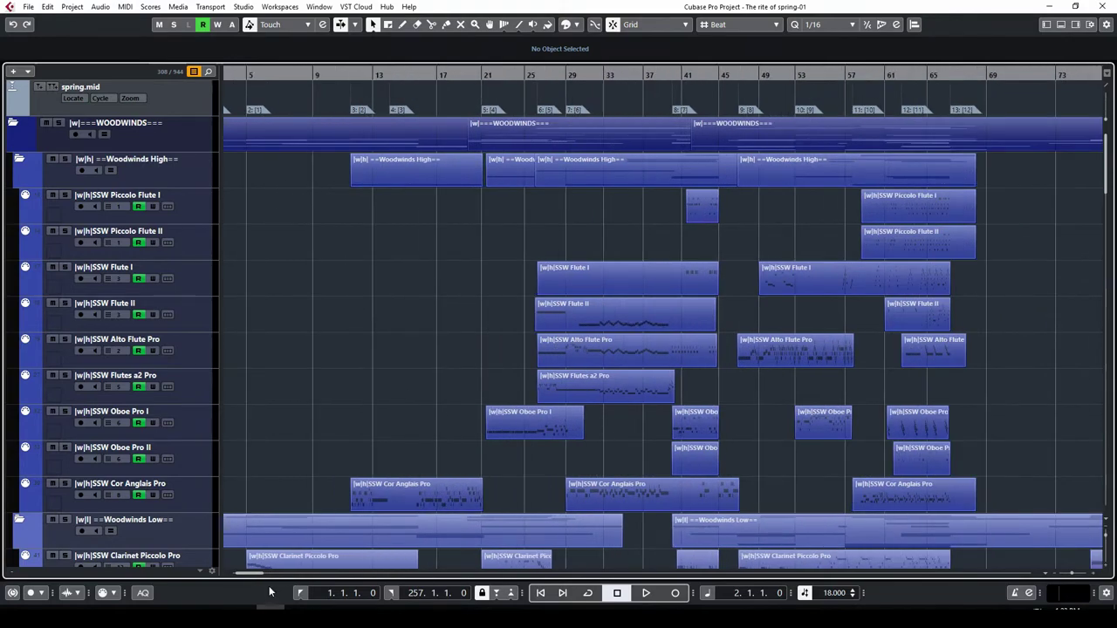
drag(259, 579, 226, 580)
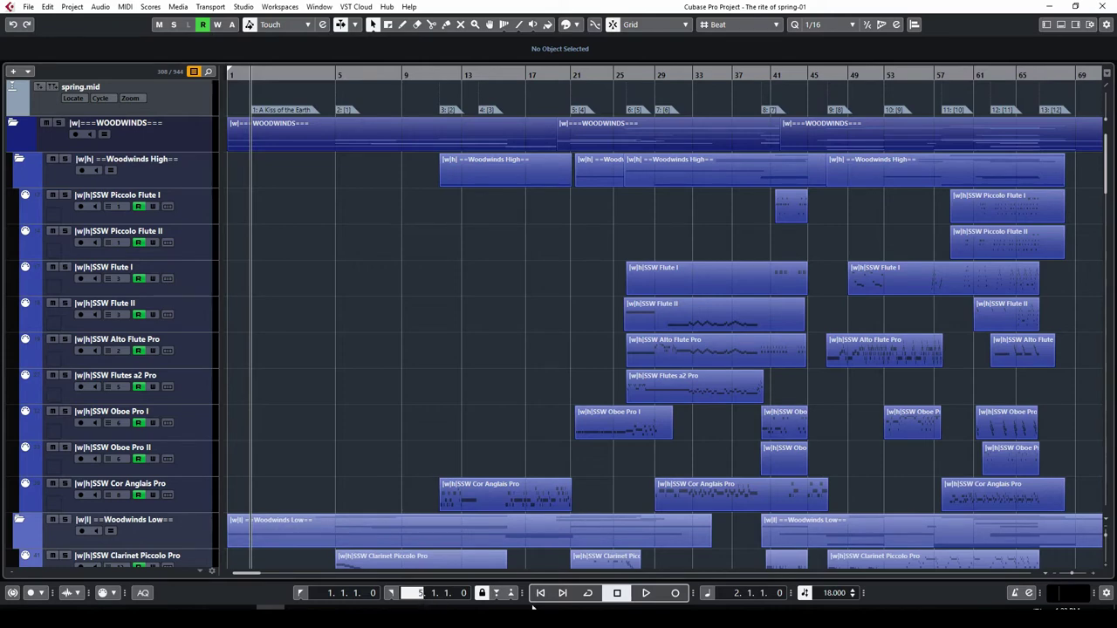
key(Return)
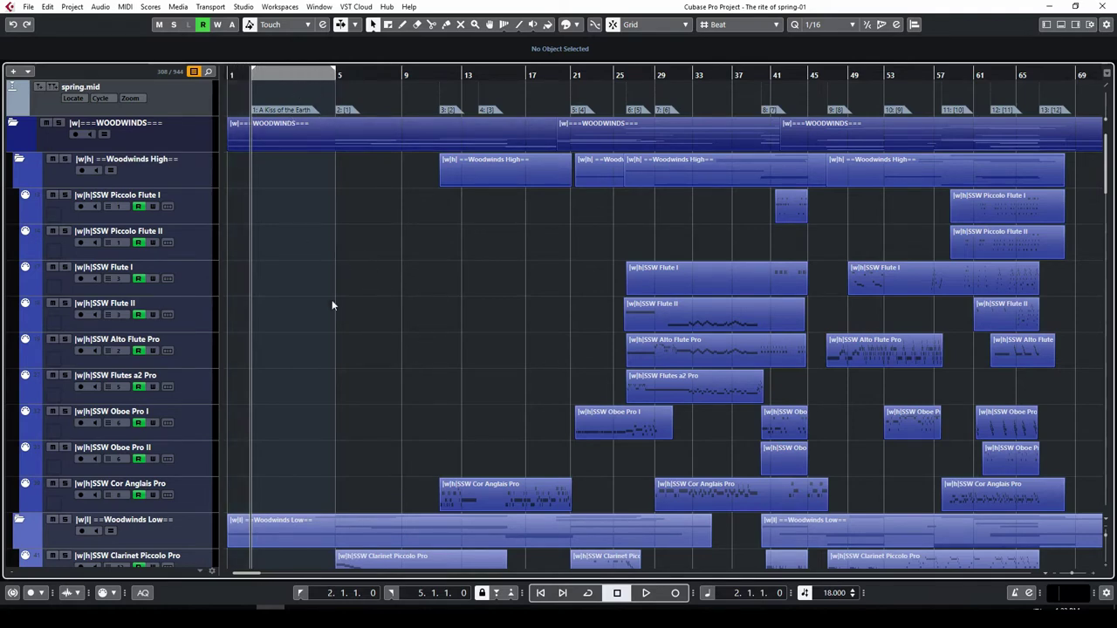
Step: Find the SSW Bassoon Pro I track among the low woodwinds and solo it
scroll(300, 405, down, 12)
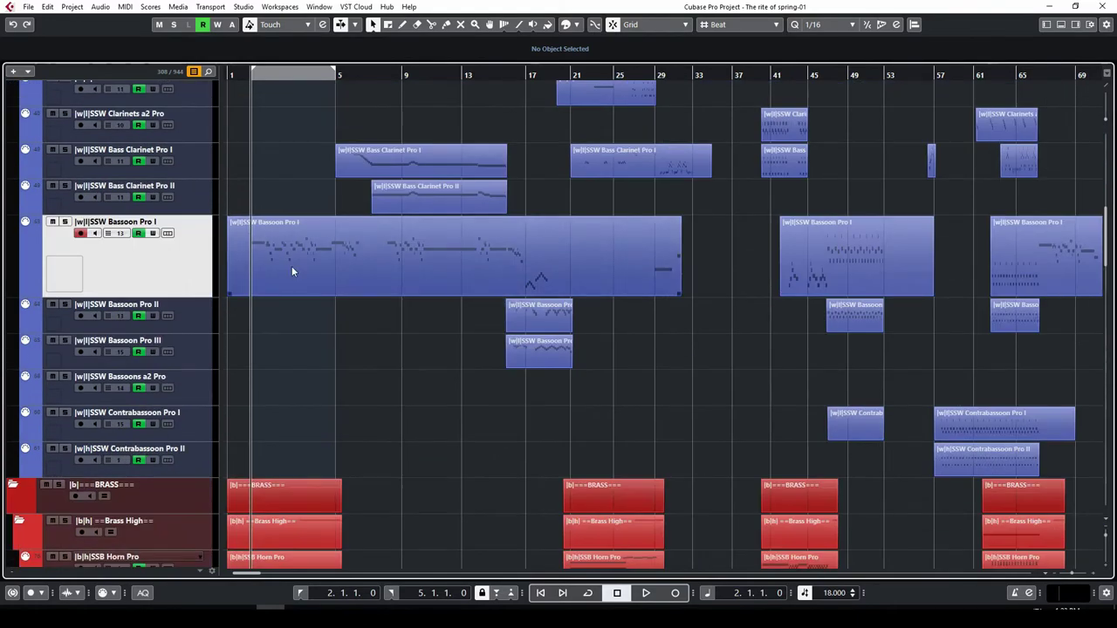
scroll(310, 427, down, 5)
scroll(319, 410, up, 6)
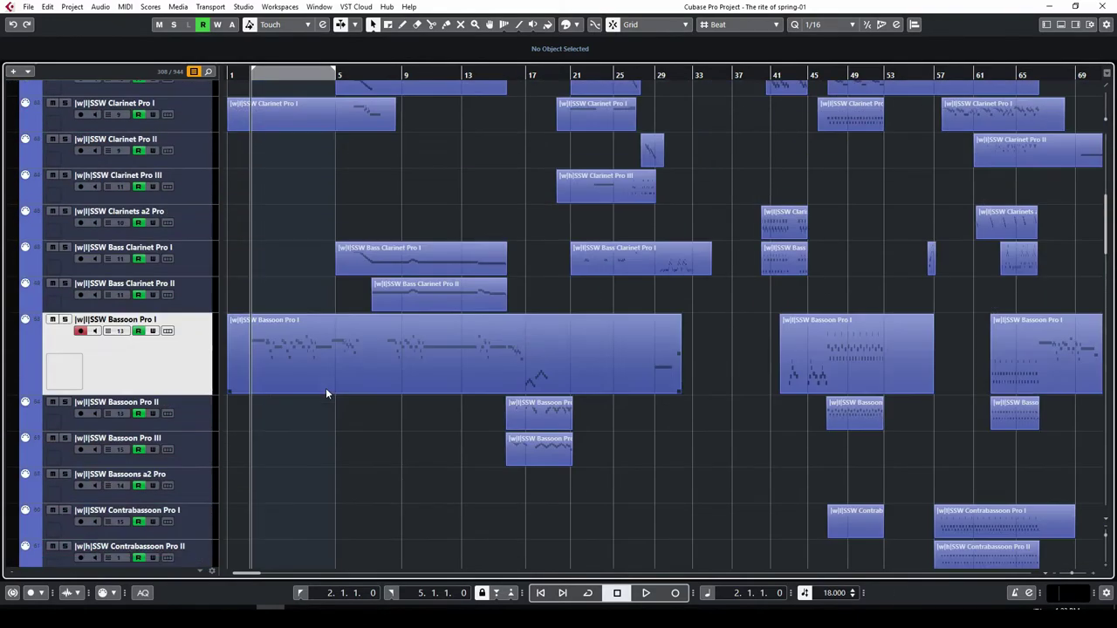
click(65, 320)
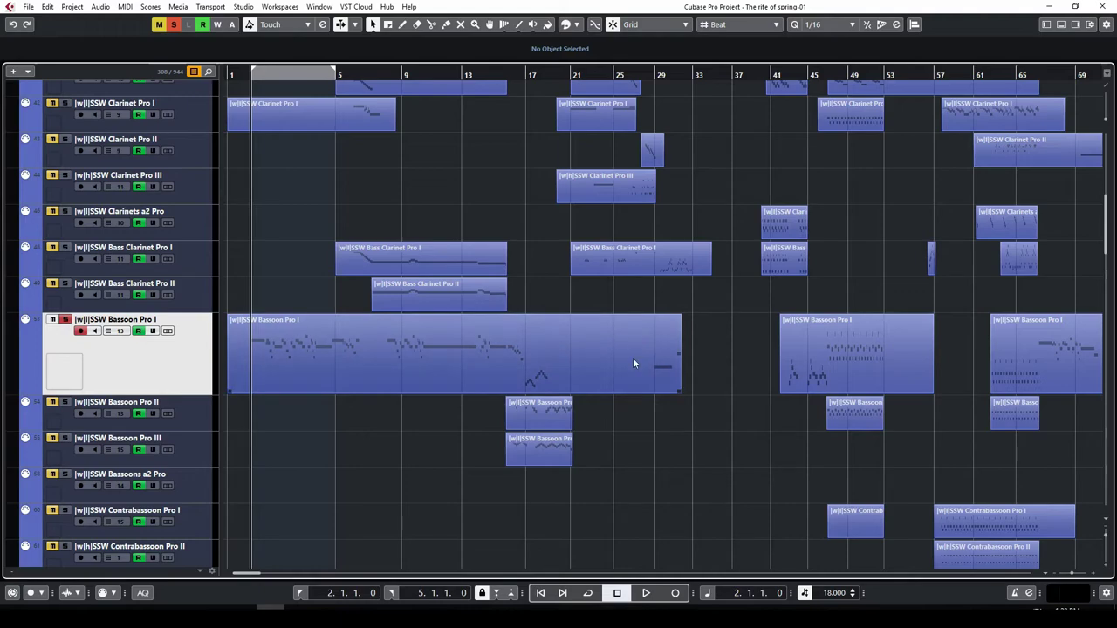
Step: Look through the woodwind tracks from the piccolo flutes down to the contrabassoons and return to SSW Bassoon Pro I
scroll(325, 340, up, 5)
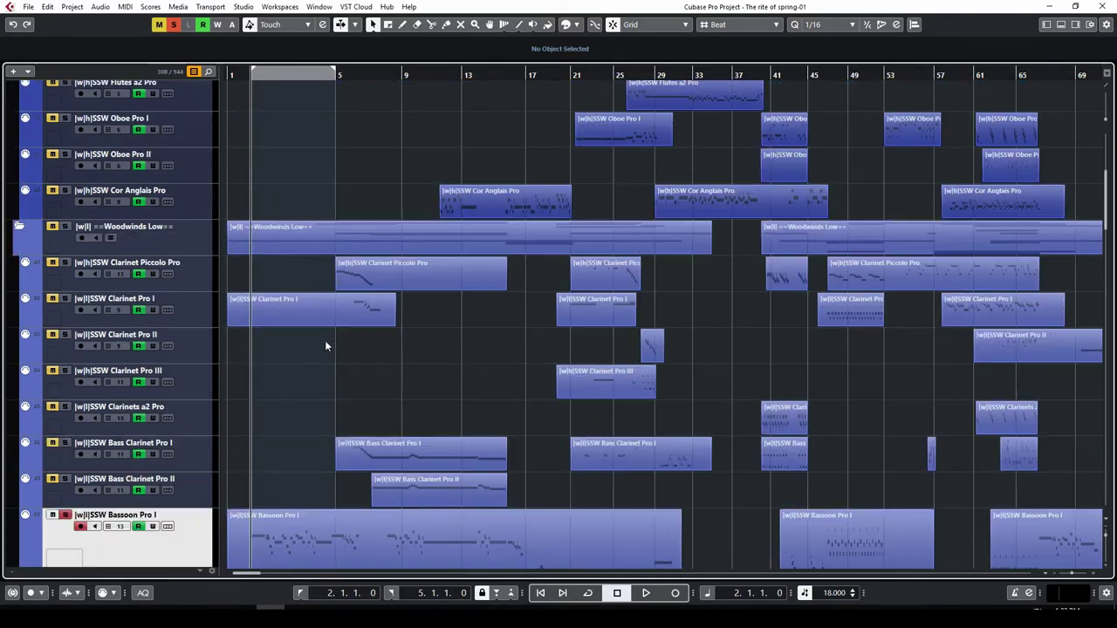
scroll(315, 353, up, 5)
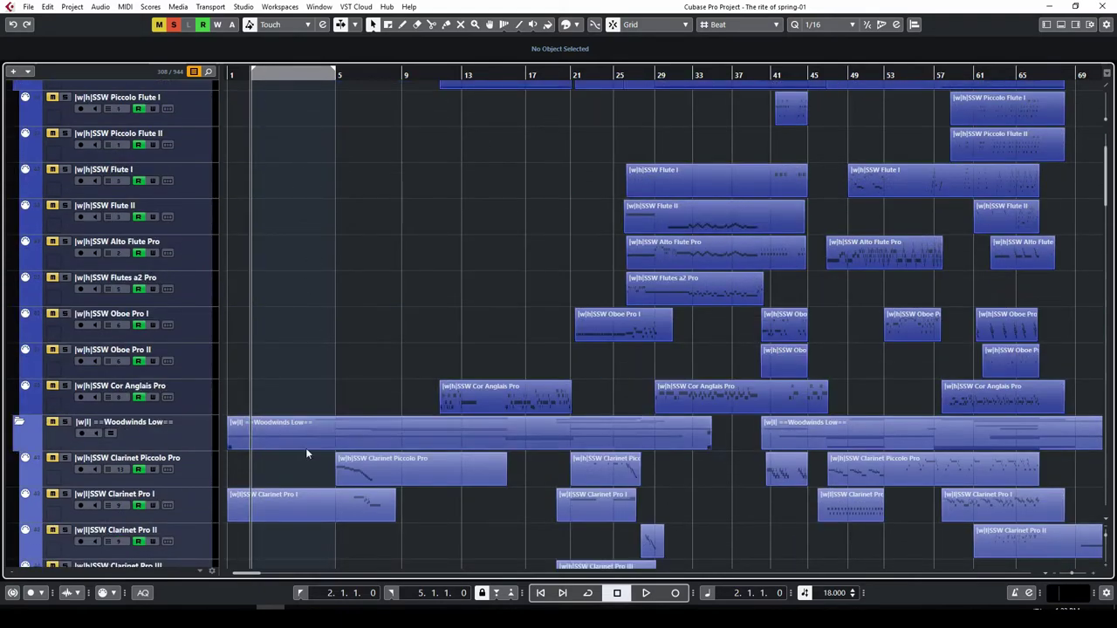
scroll(310, 419, down, 20)
scroll(311, 421, up, 20)
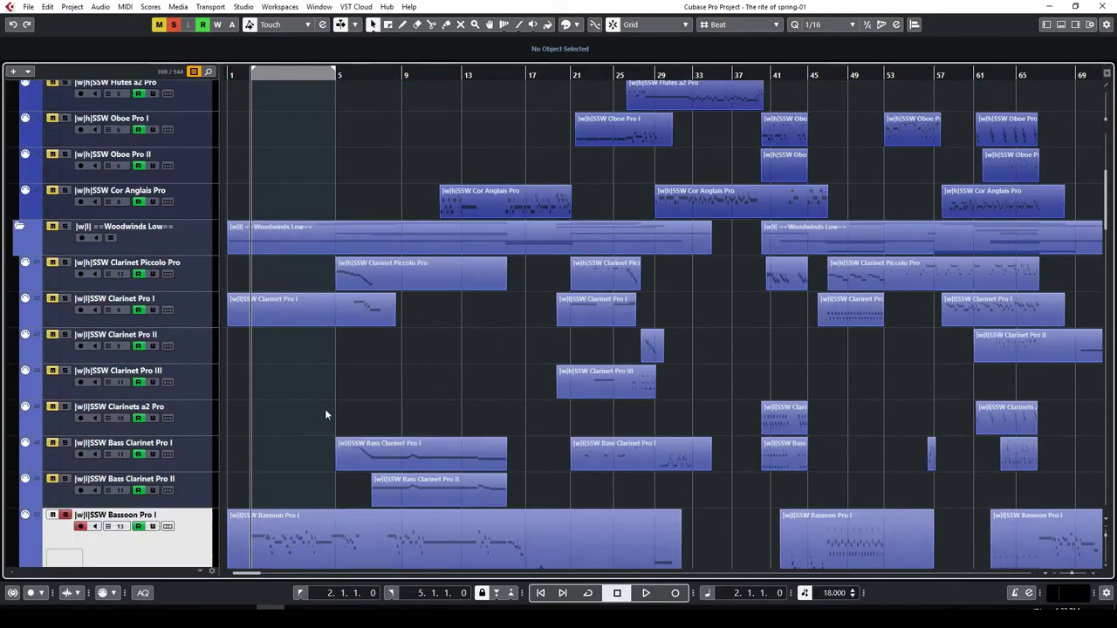
scroll(324, 411, down, 10)
scroll(320, 231, up, 12)
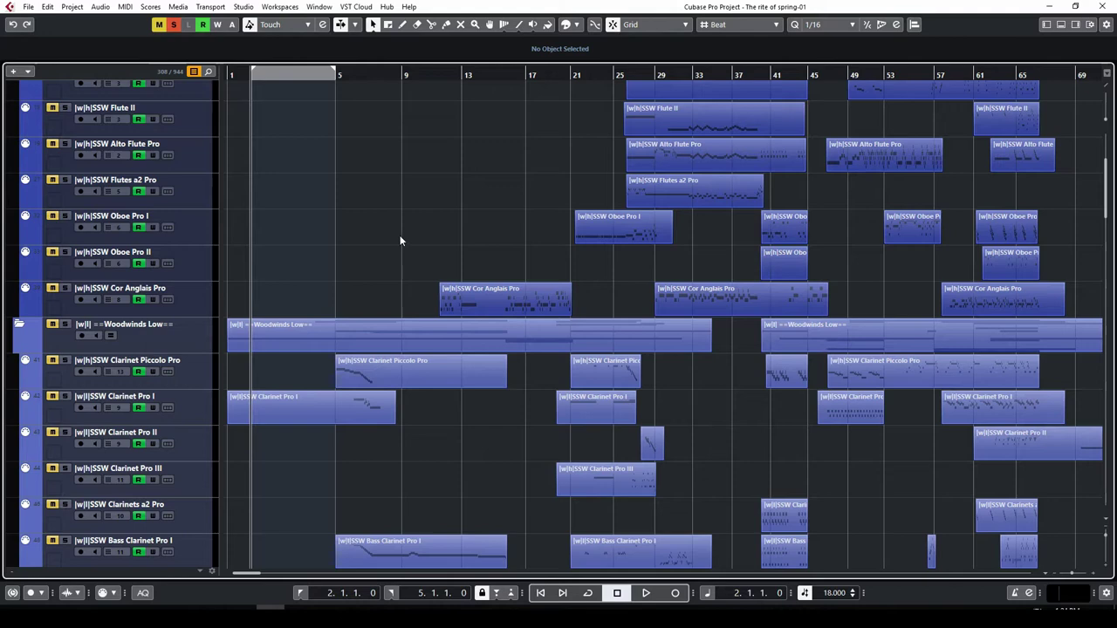
scroll(503, 251, up, 5)
scroll(462, 332, down, 2)
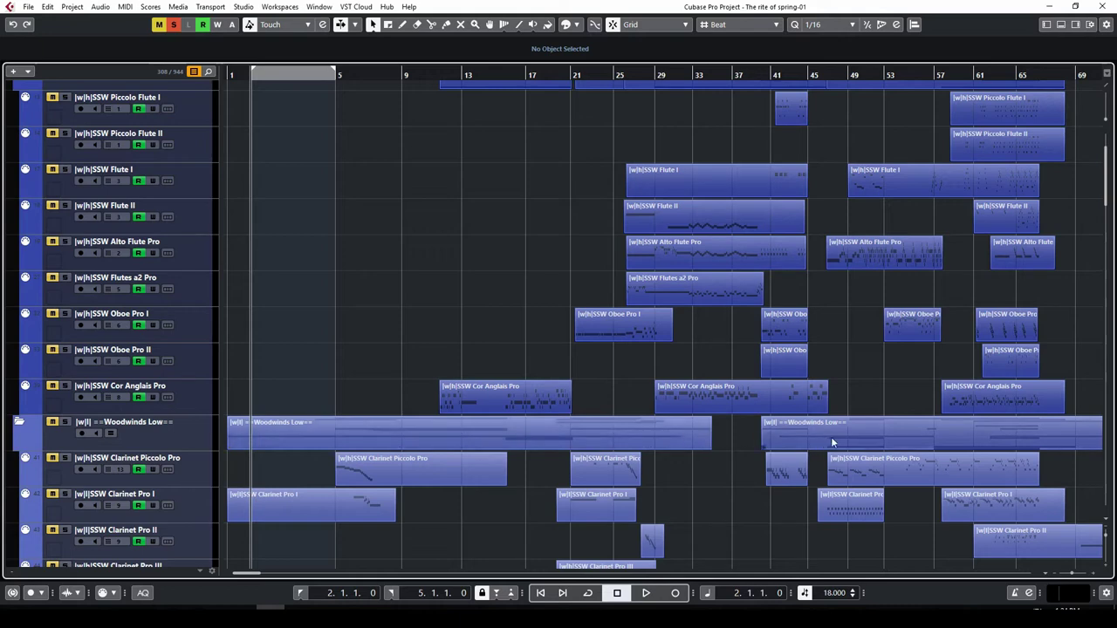
scroll(414, 341, down, 5)
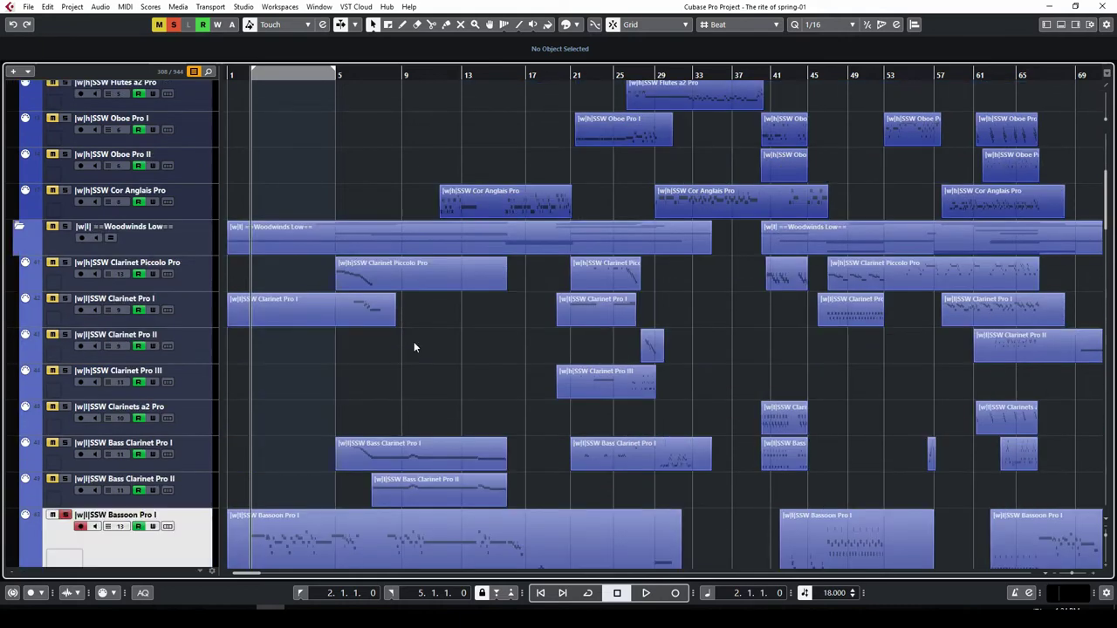
scroll(414, 342, down, 5)
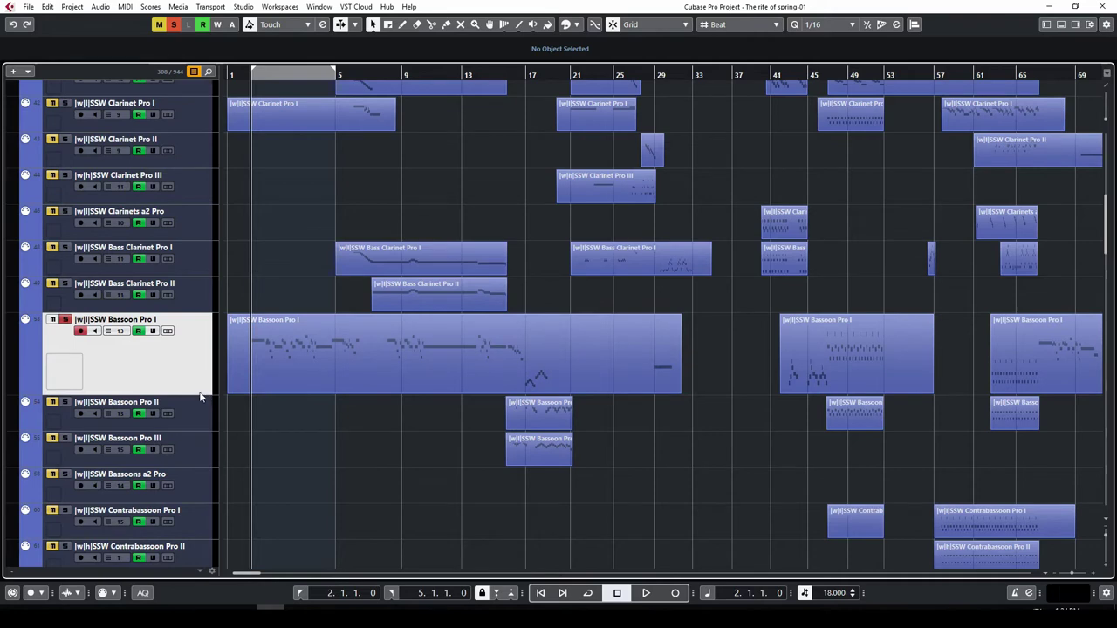
Step: Shrink the SSW Bassoon Pro I track to the height of its neighbours and turn off all solo states
drag(199, 395, 202, 346)
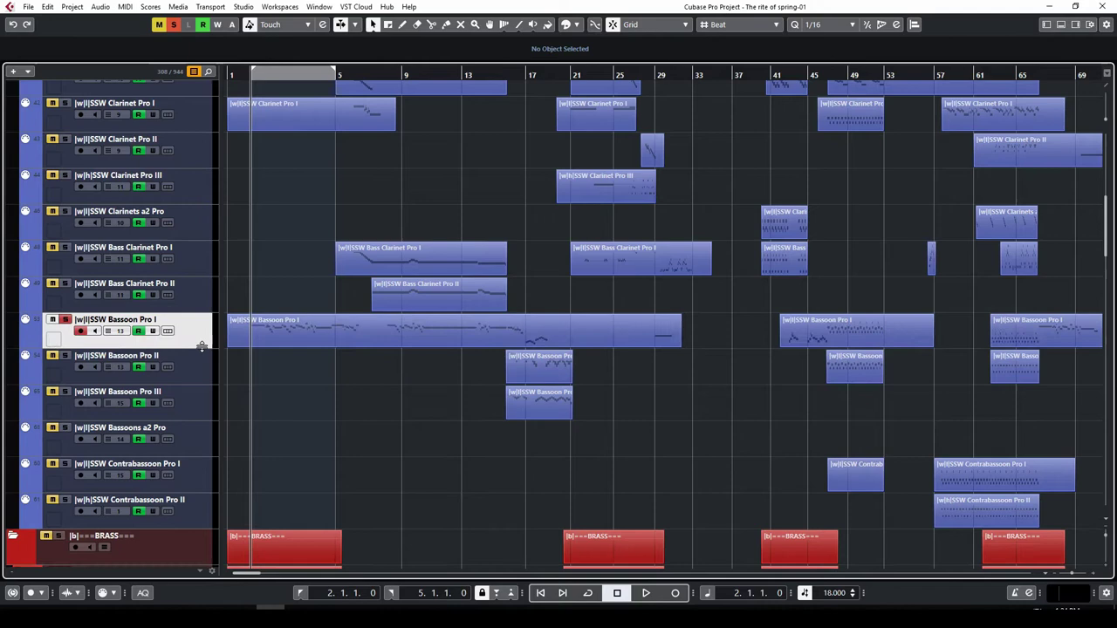
click(172, 27)
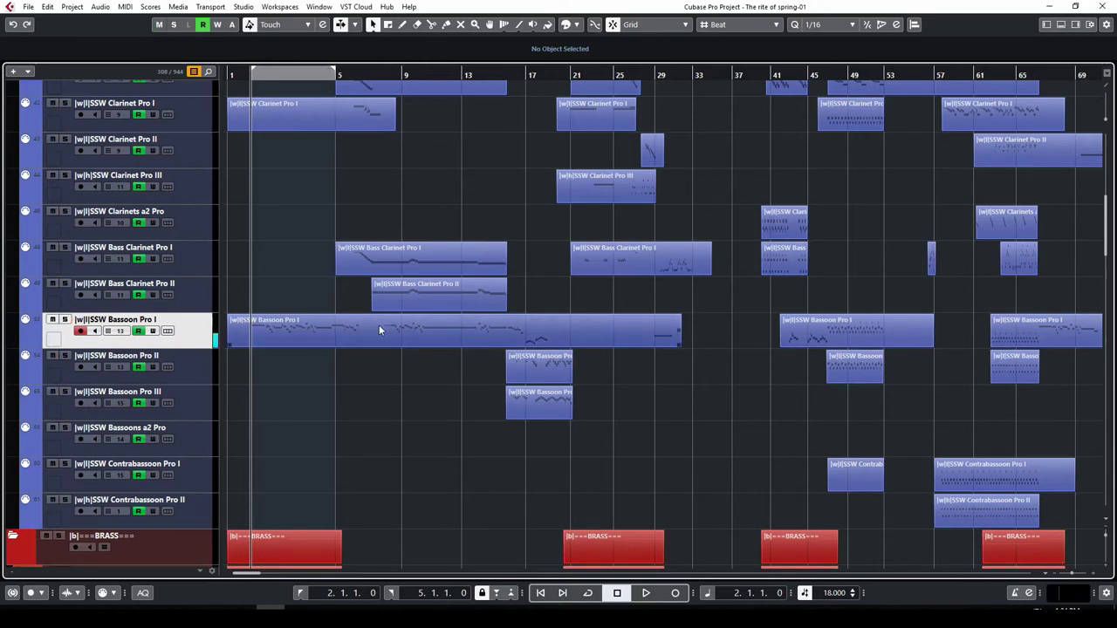
Step: Play from bar 2 while following the low woodwind tracks down to the brass, and select the first SSW Bassoon Pro I part
scroll(405, 362, up, 2)
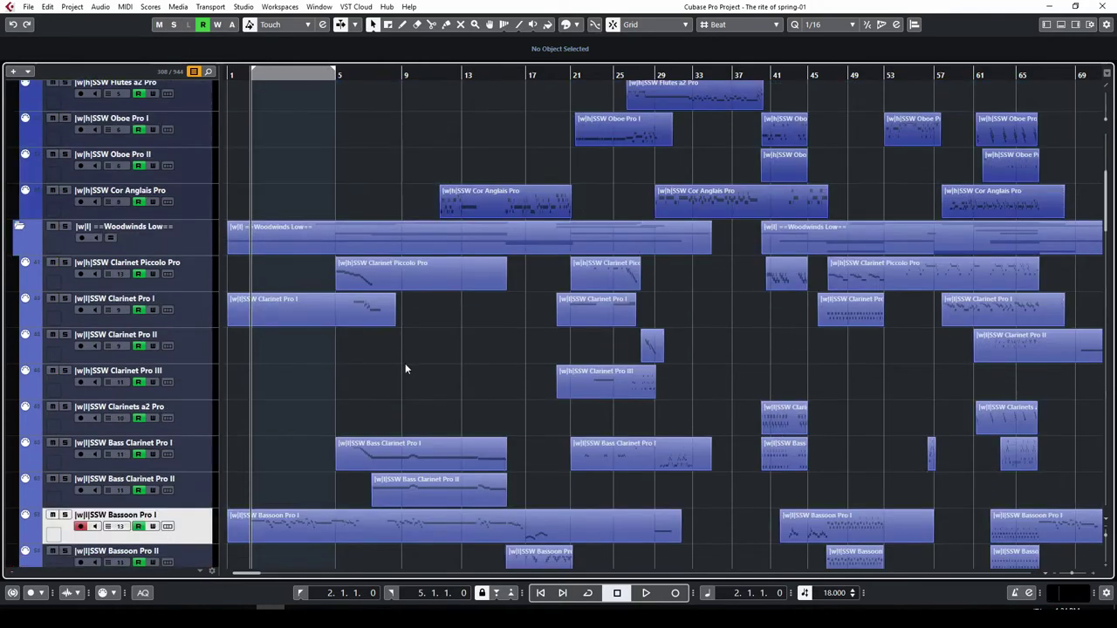
scroll(405, 362, down, 1)
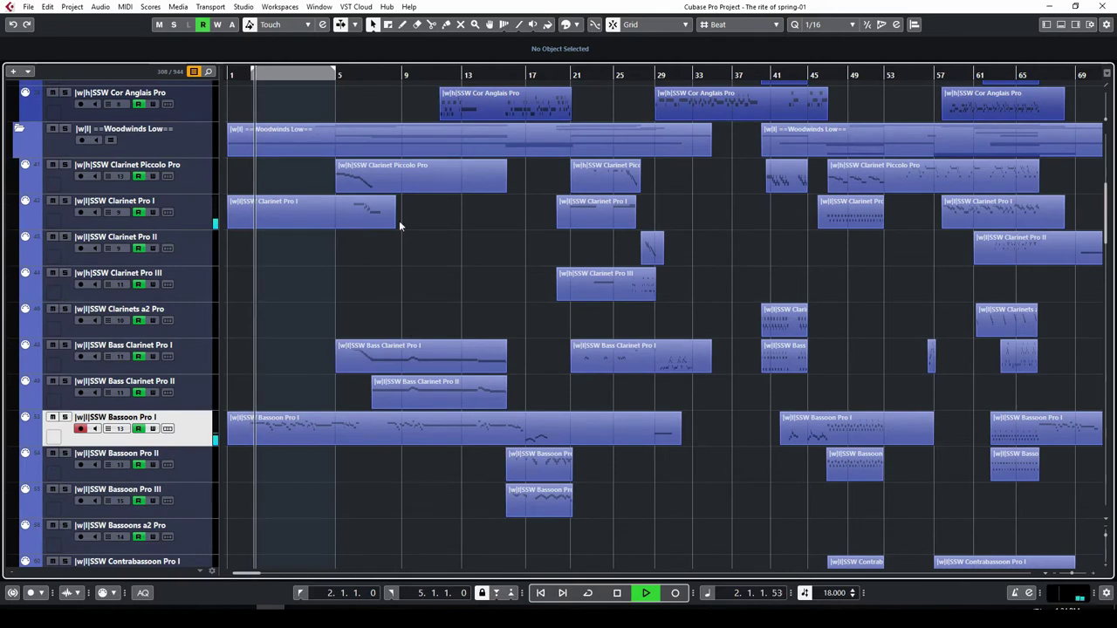
scroll(298, 338, down, 4)
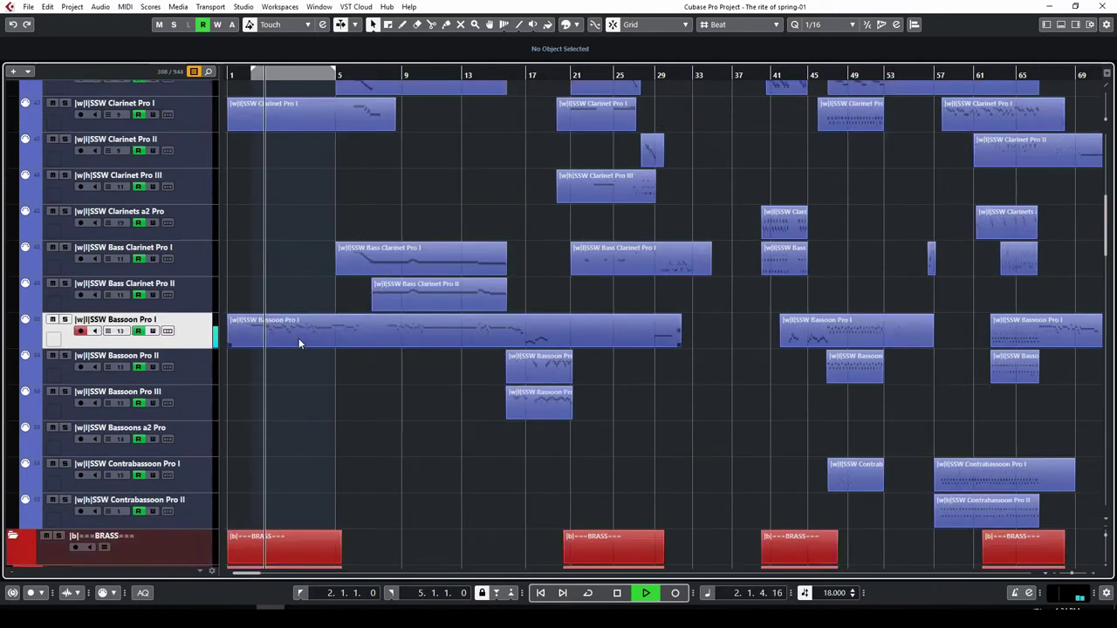
click(318, 136)
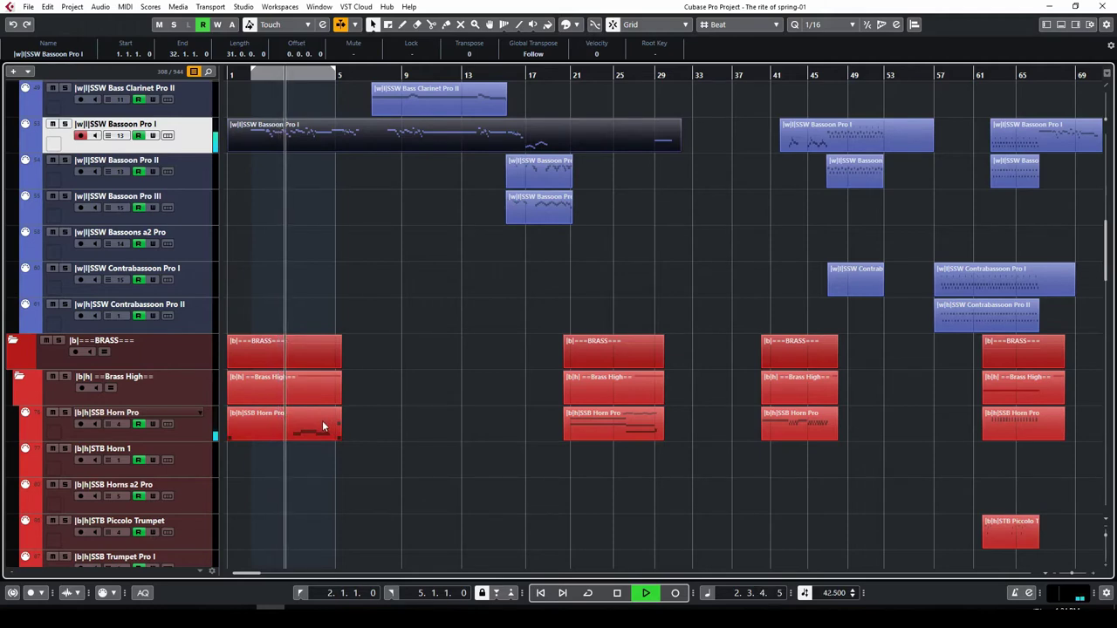
Step: Show the used automation of the SSB Horn Pro track and stop playback
right_click(199, 434)
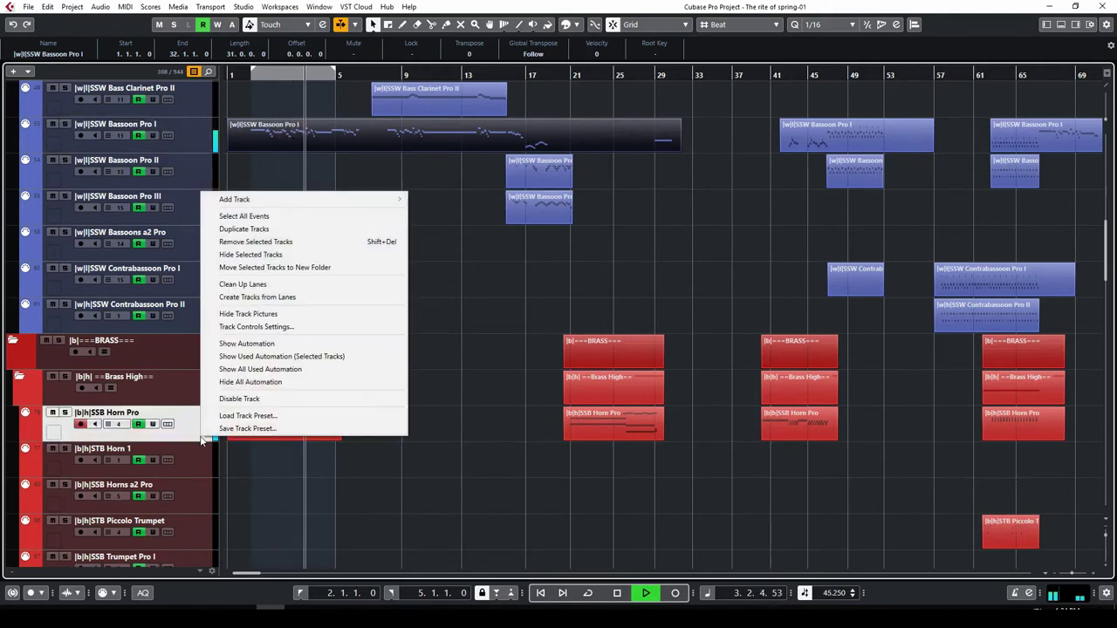
click(258, 357)
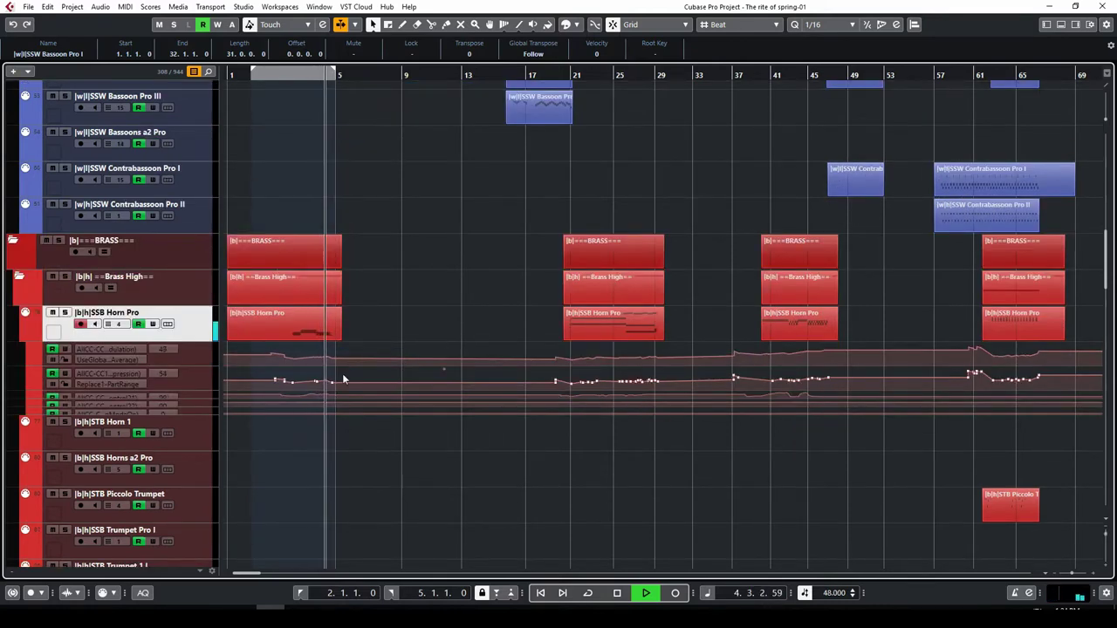
click(618, 594)
Step: Show the used automation for the SSW Clarinet Piccolo Pro, Clarinet Pro I, Bass Clarinet Pro I and Bass Clarinet Pro II tracks together
scroll(424, 240, up, 5)
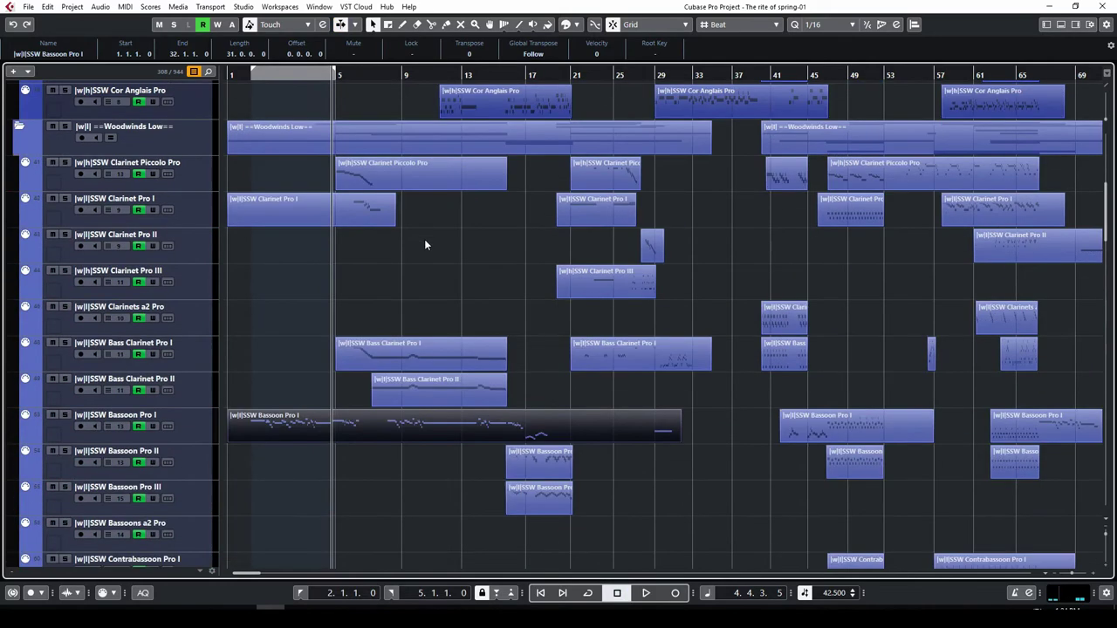
click(355, 216)
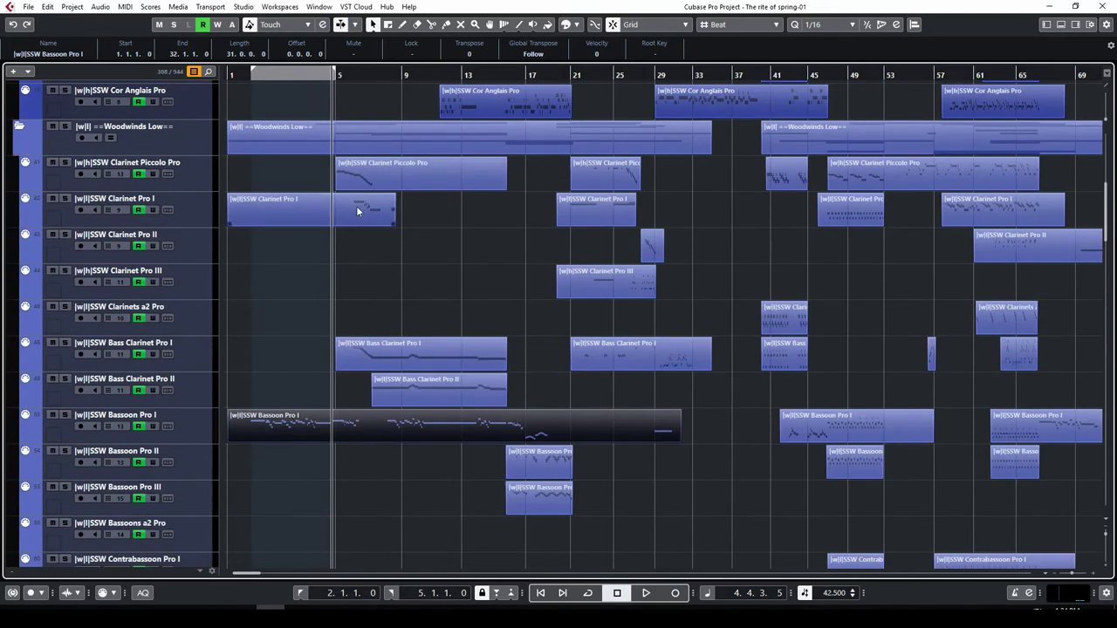
click(372, 185)
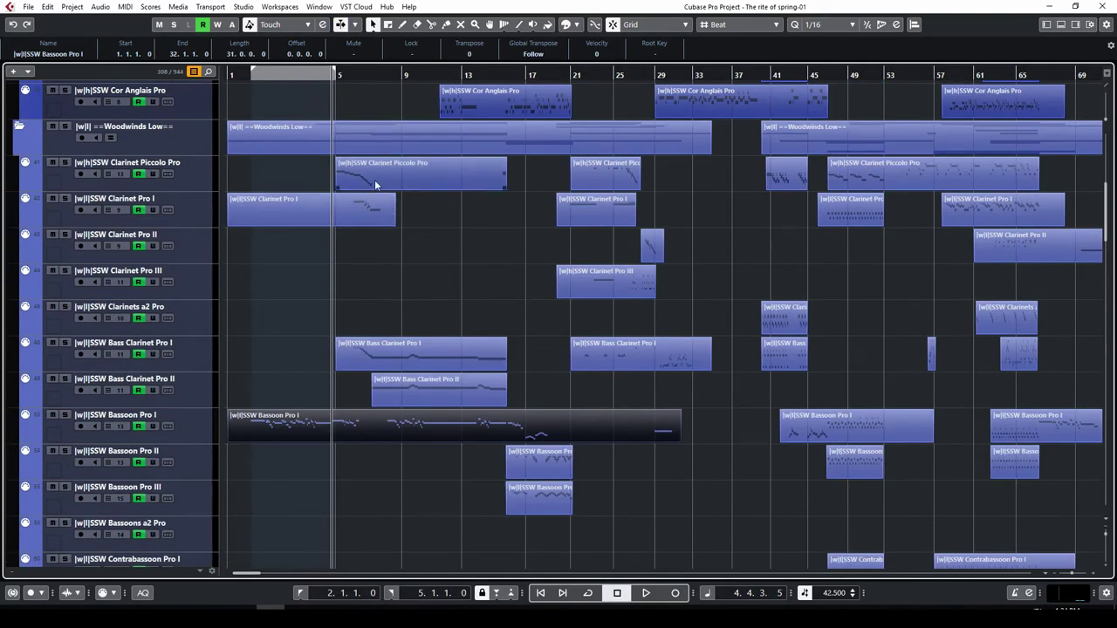
click(190, 179)
ctrl+click(208, 206)
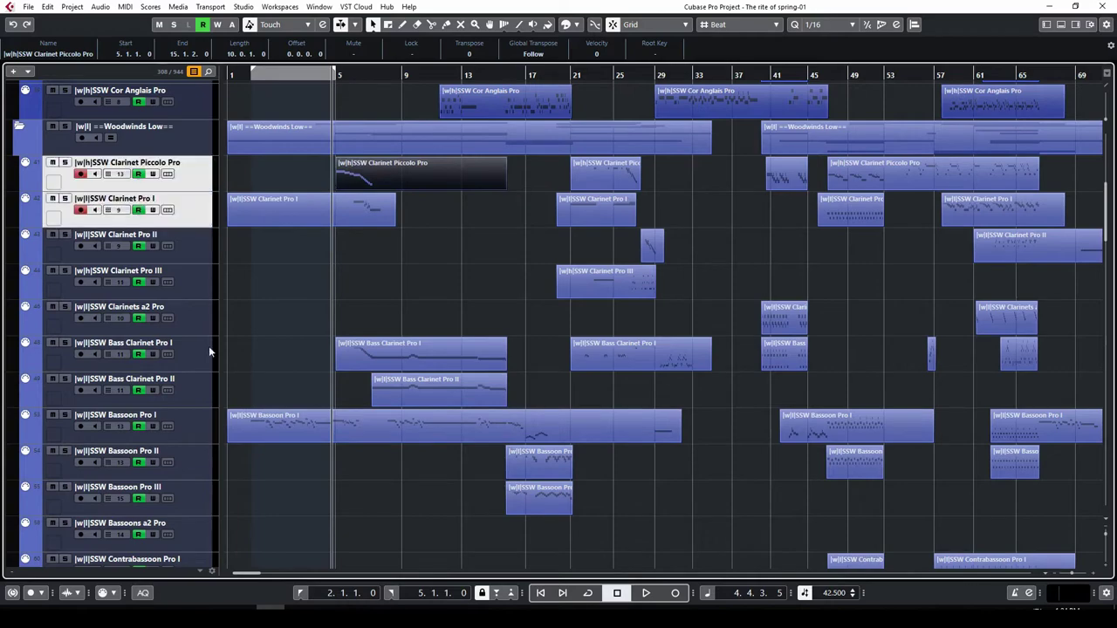
ctrl+click(203, 367)
ctrl+click(203, 388)
right_click(206, 390)
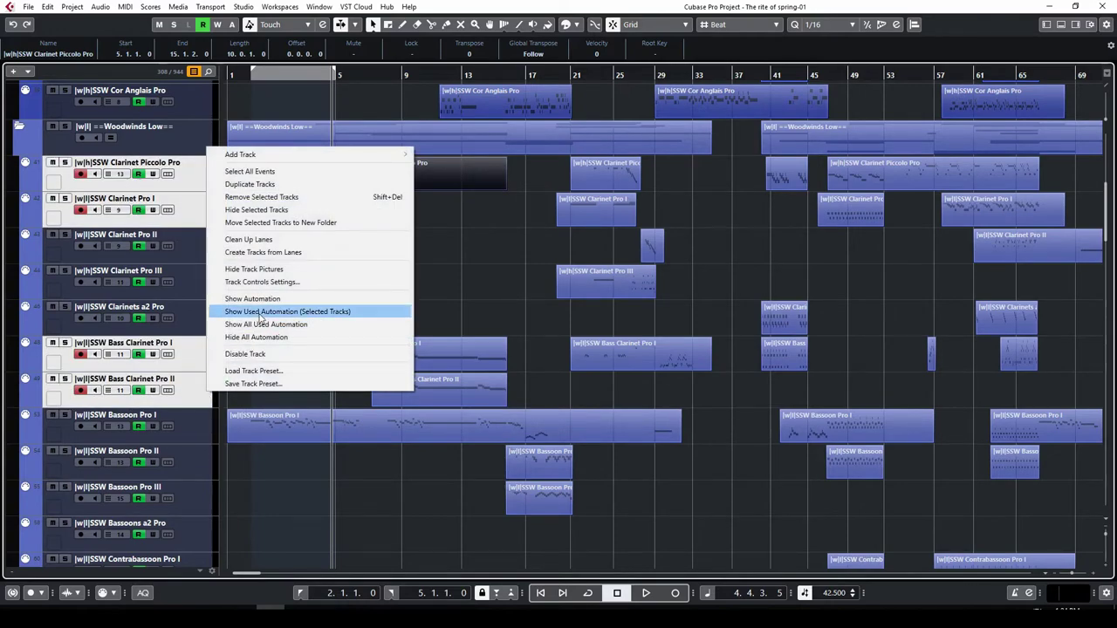
click(260, 314)
Step: Resume playback while following the clarinet and bass clarinet automation lanes, and enlarge the modulation lane of SSW Bass Clarinet Pro II
scroll(446, 316, down, 6)
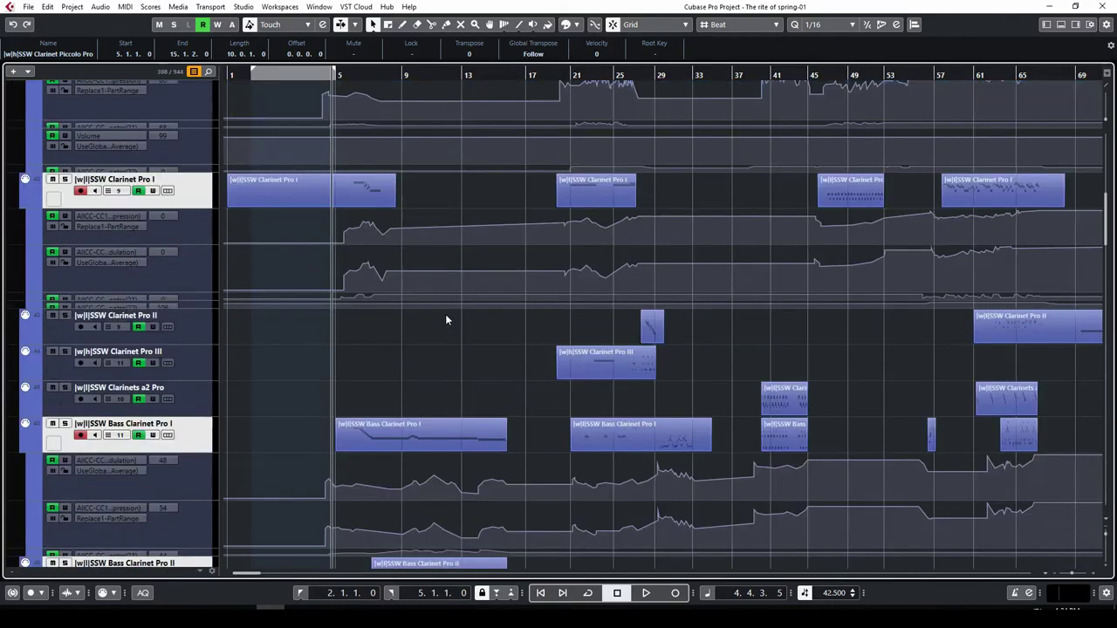
scroll(446, 319, up, 2)
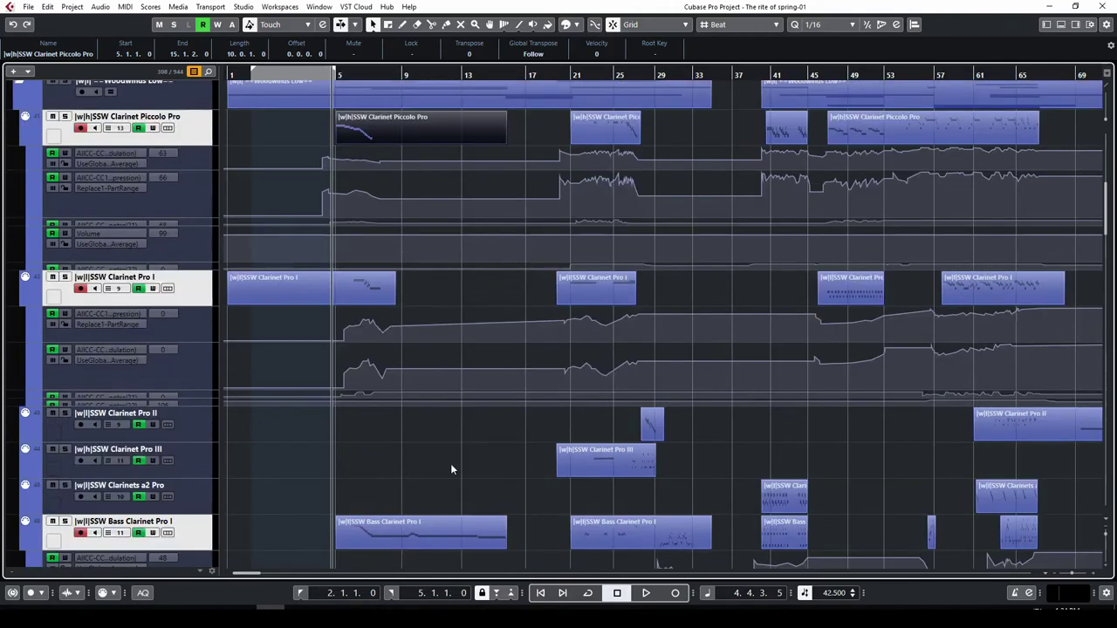
click(646, 595)
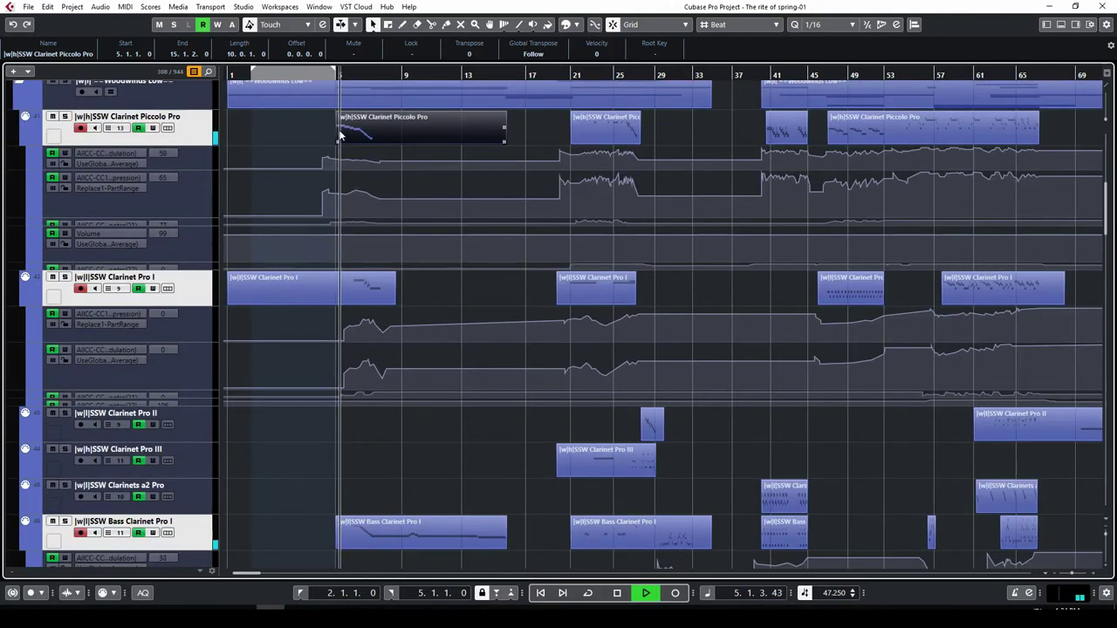
scroll(419, 249, down, 2)
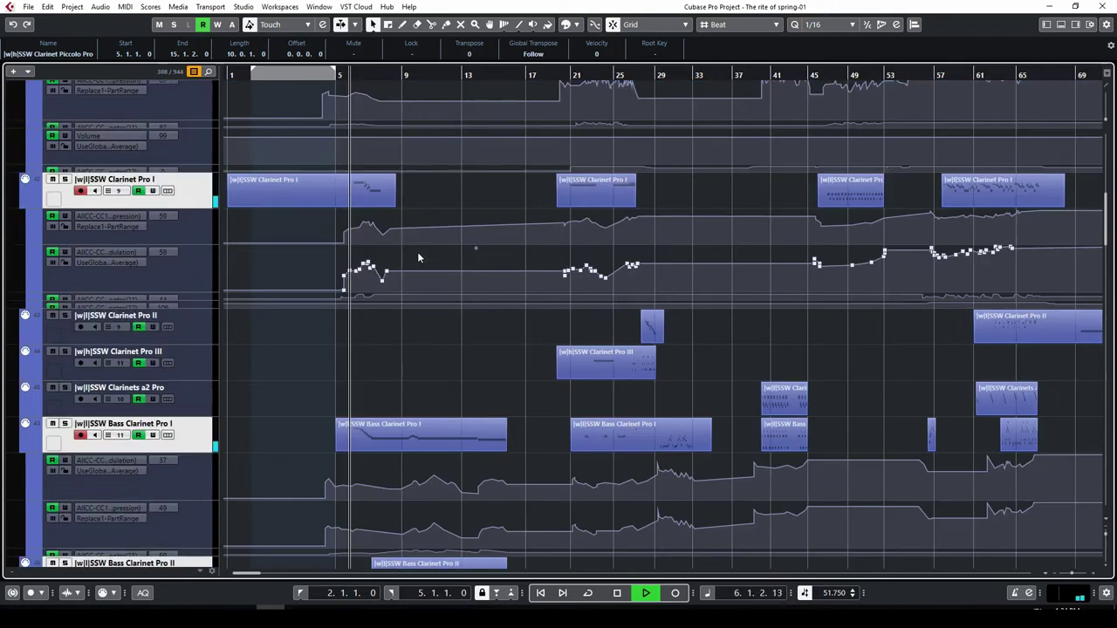
scroll(418, 256, up, 2)
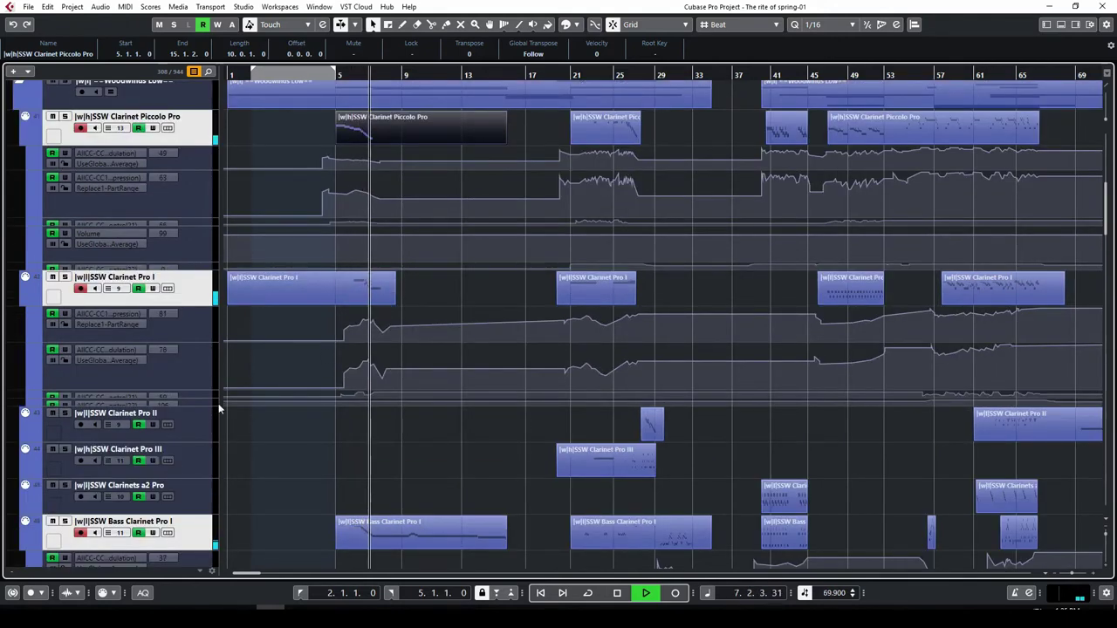
scroll(349, 362, down, 4)
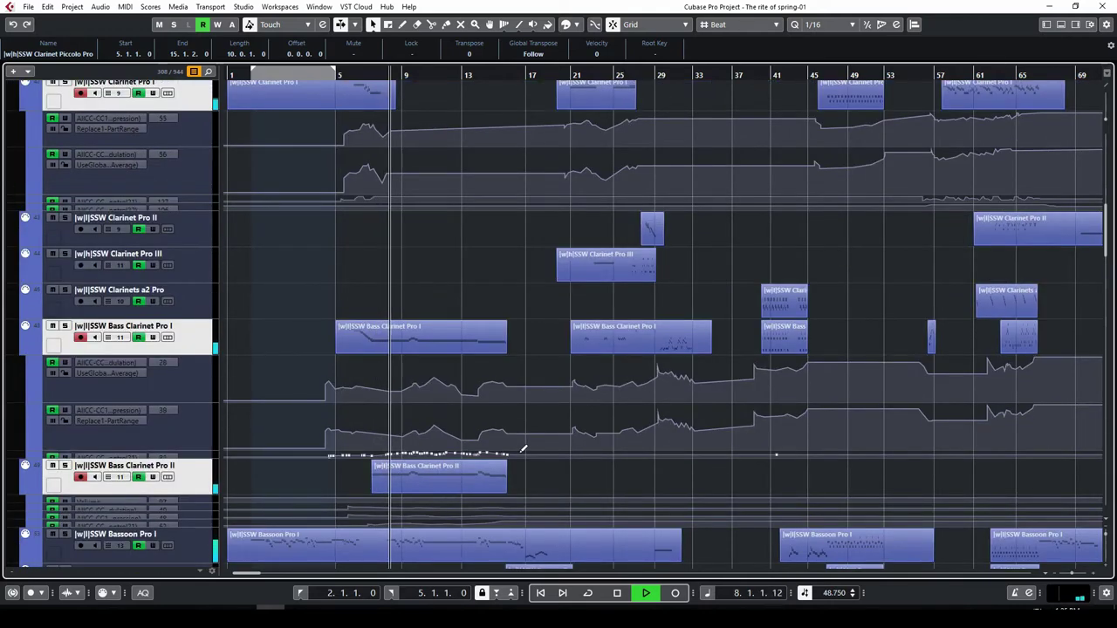
scroll(519, 455, down, 2)
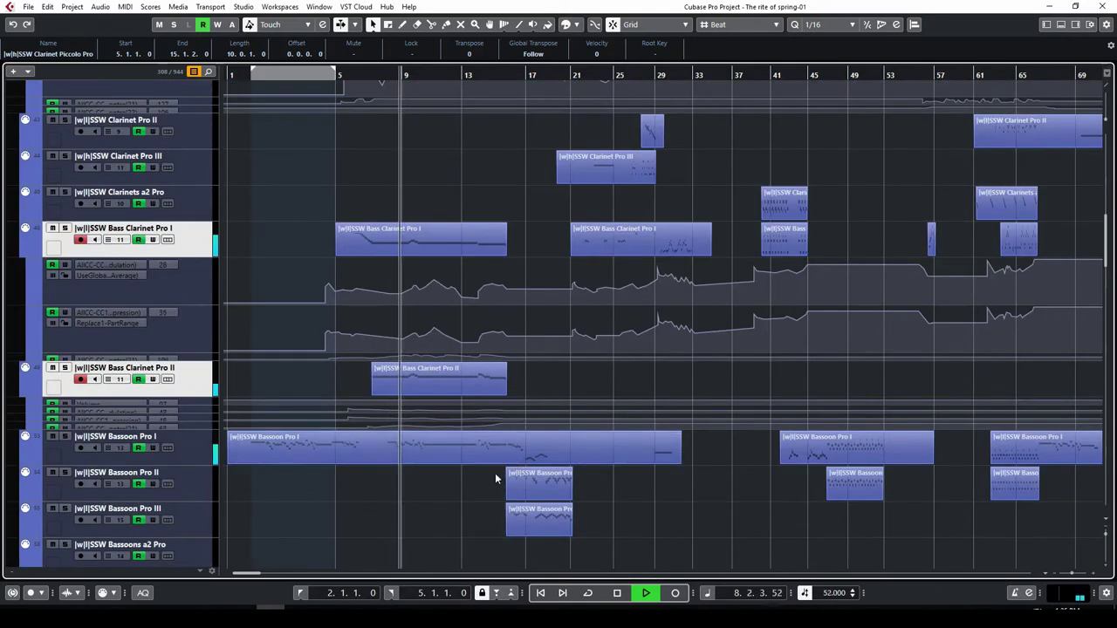
drag(192, 406, 204, 441)
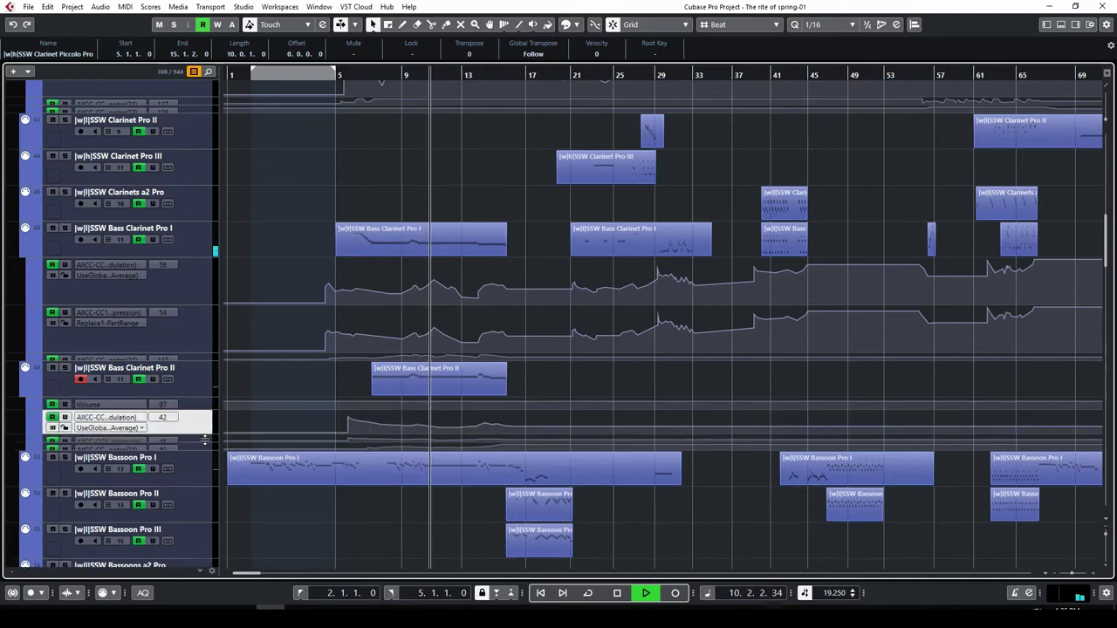
Step: Show the used automation of the SSW Cor Anglais Pro track under its part starting at bar 11
scroll(484, 377, up, 10)
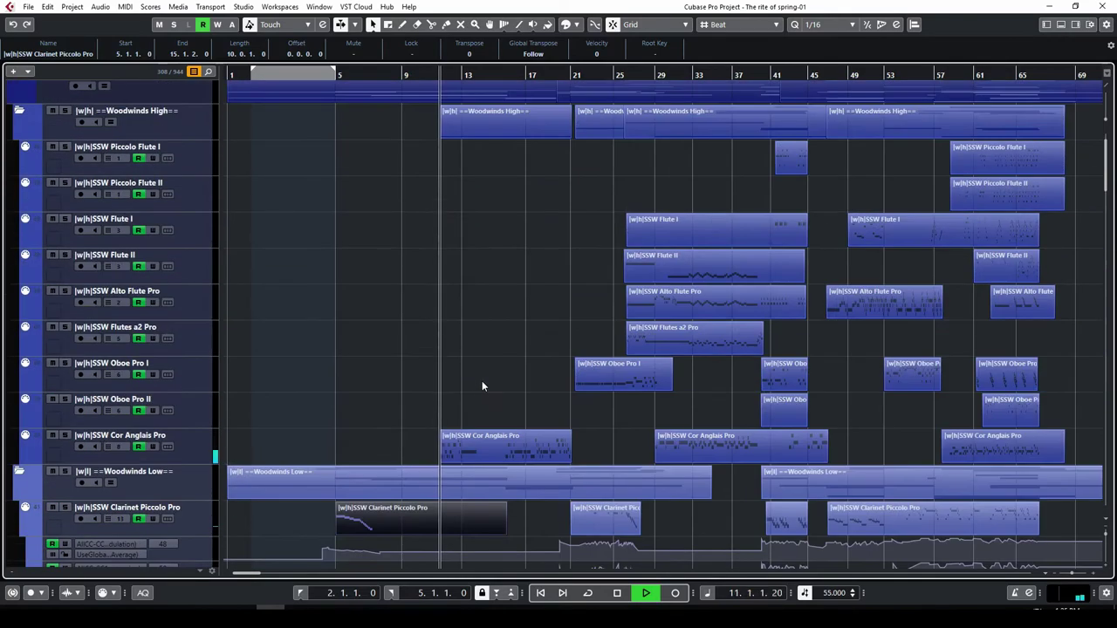
scroll(482, 381, down, 5)
click(507, 254)
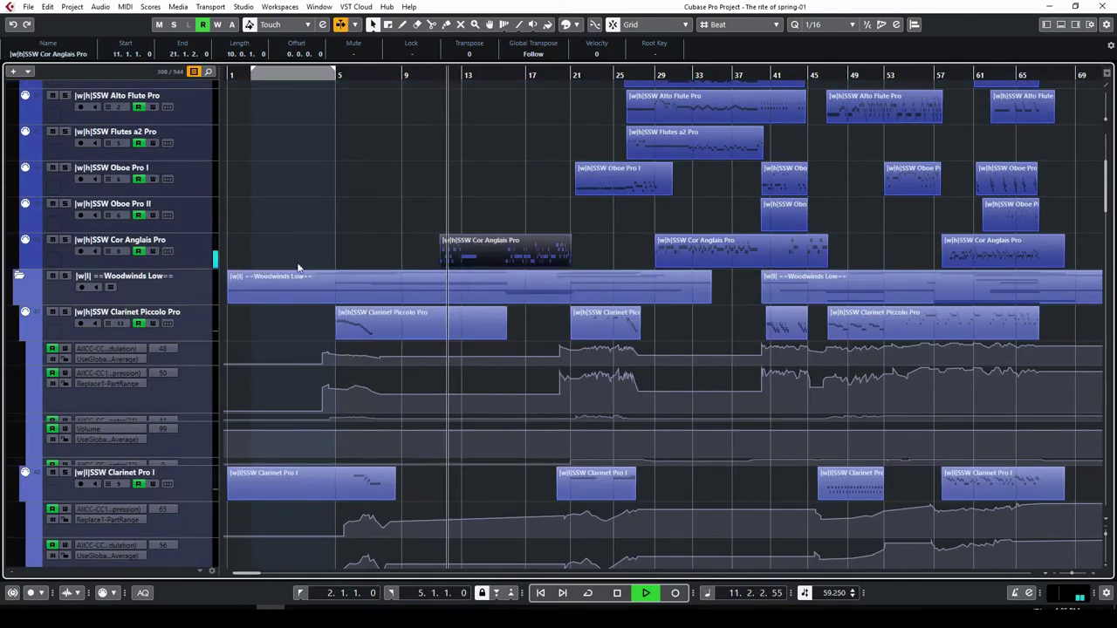
right_click(206, 268)
click(288, 426)
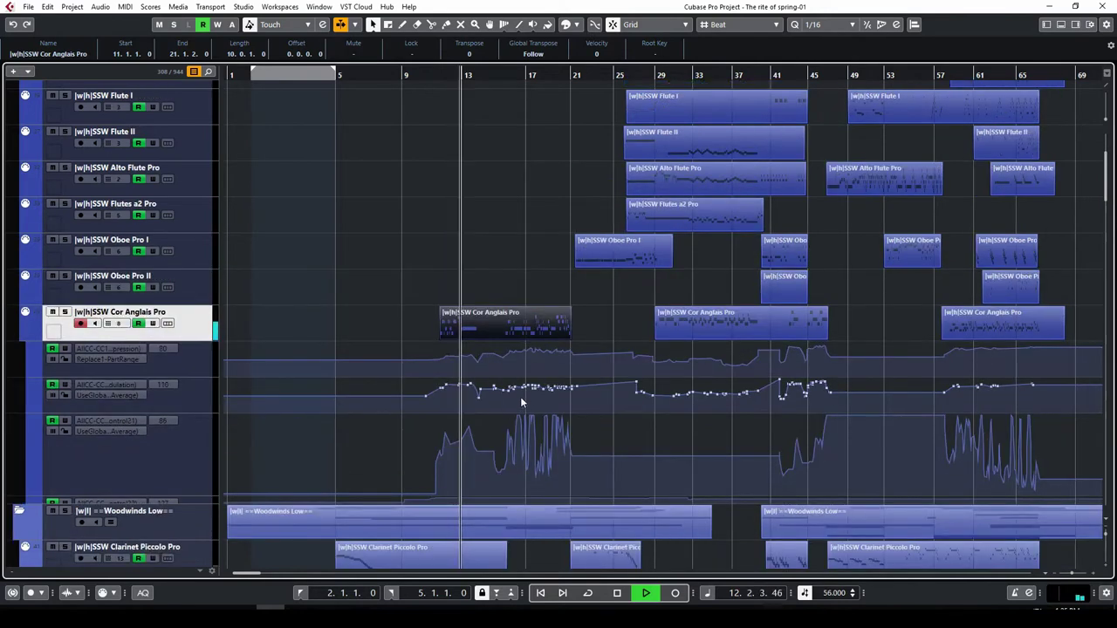
scroll(504, 347, up, 3)
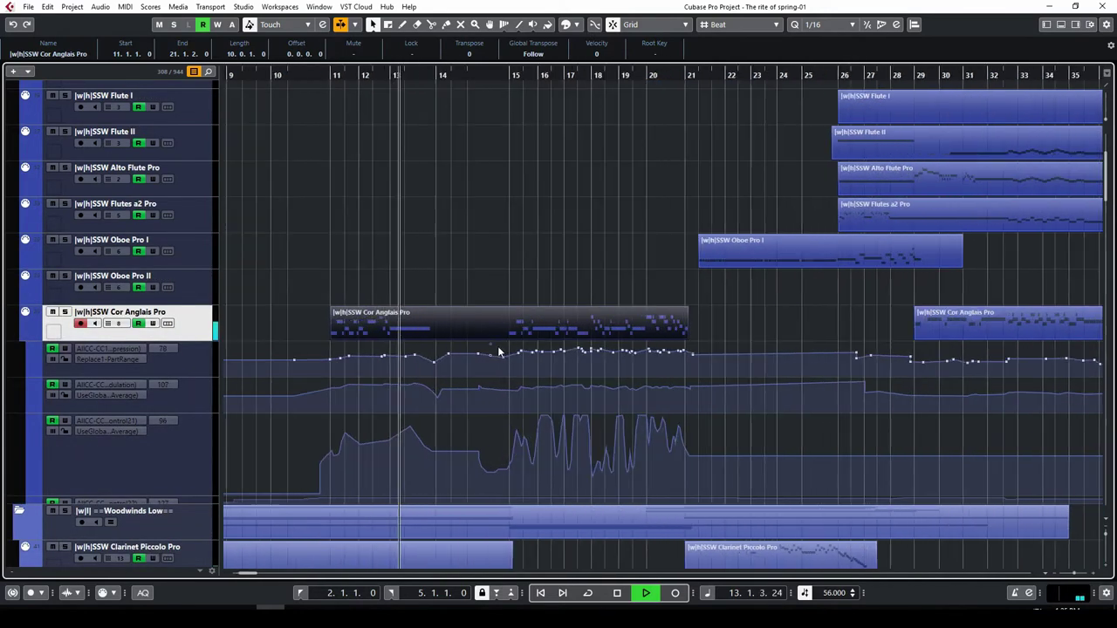
Step: Stop playback, examine the Cor Anglais part's articulations in the Key Editor, and return to the project
click(618, 593)
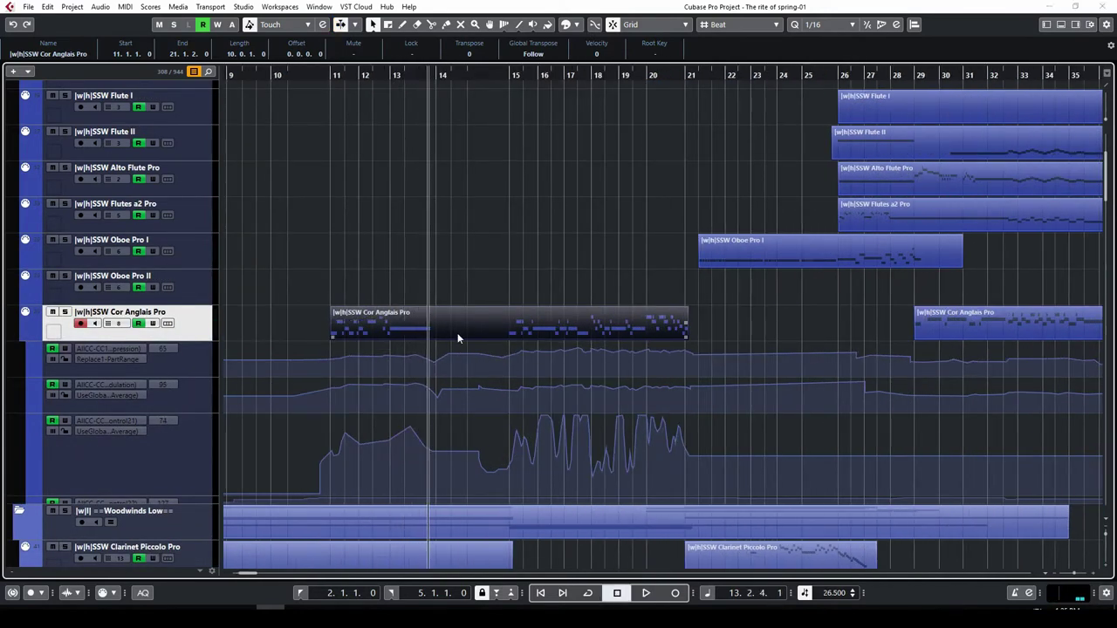
double_click(457, 333)
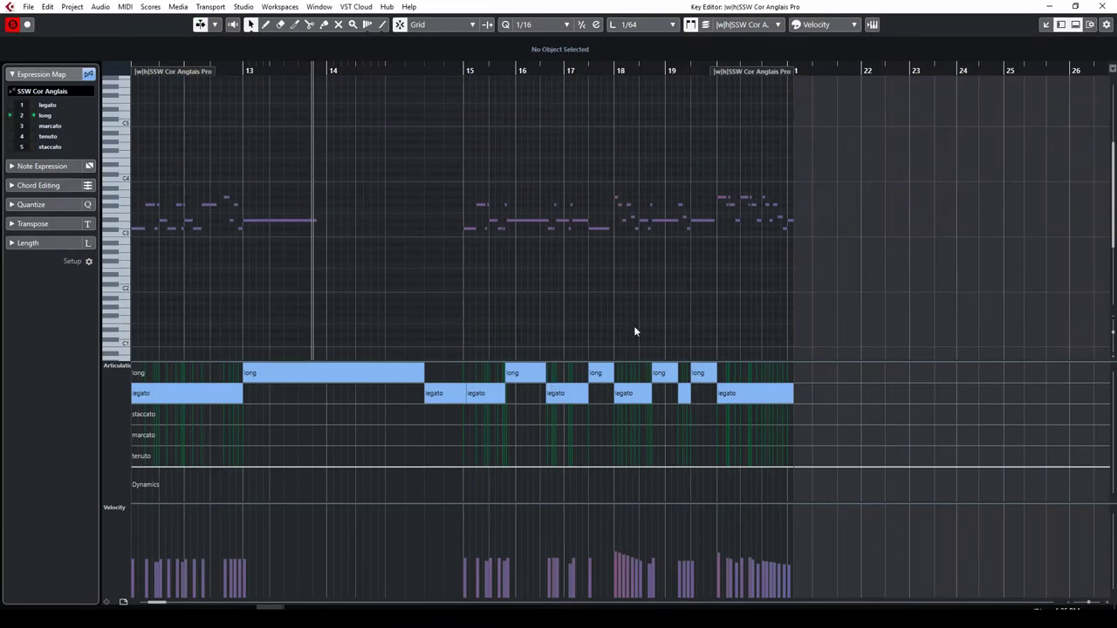
click(1053, 7)
Step: Resume playback from bar 13, follow the bass clarinet and bassoon tracks into bar 15, and stop
scroll(515, 293, down, 10)
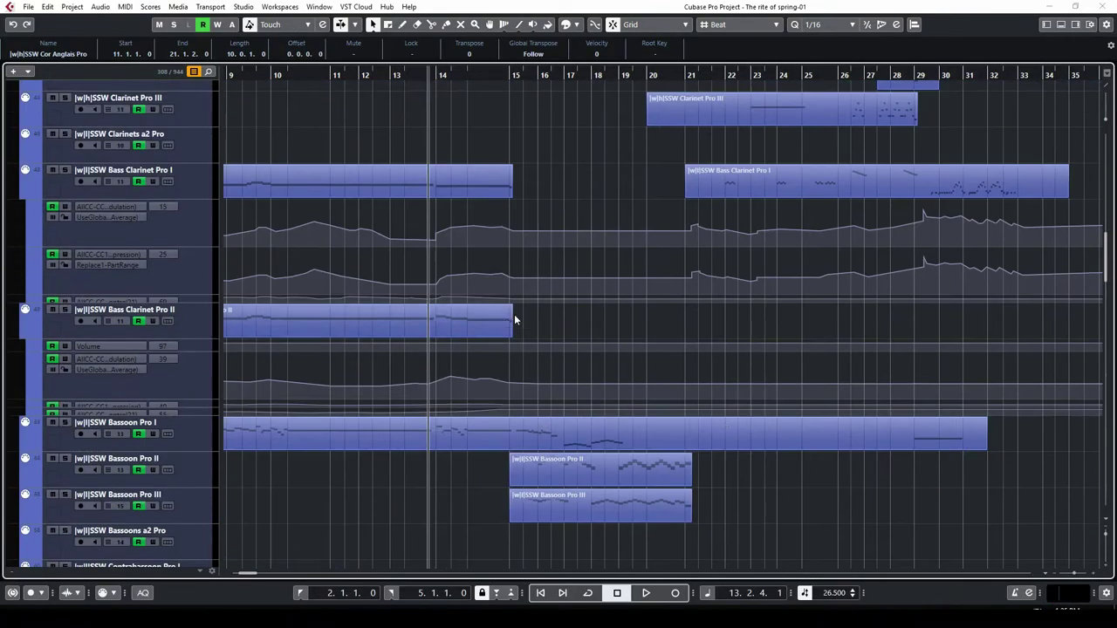
click(468, 322)
key(g)
key(g)
key(g)
key(space)
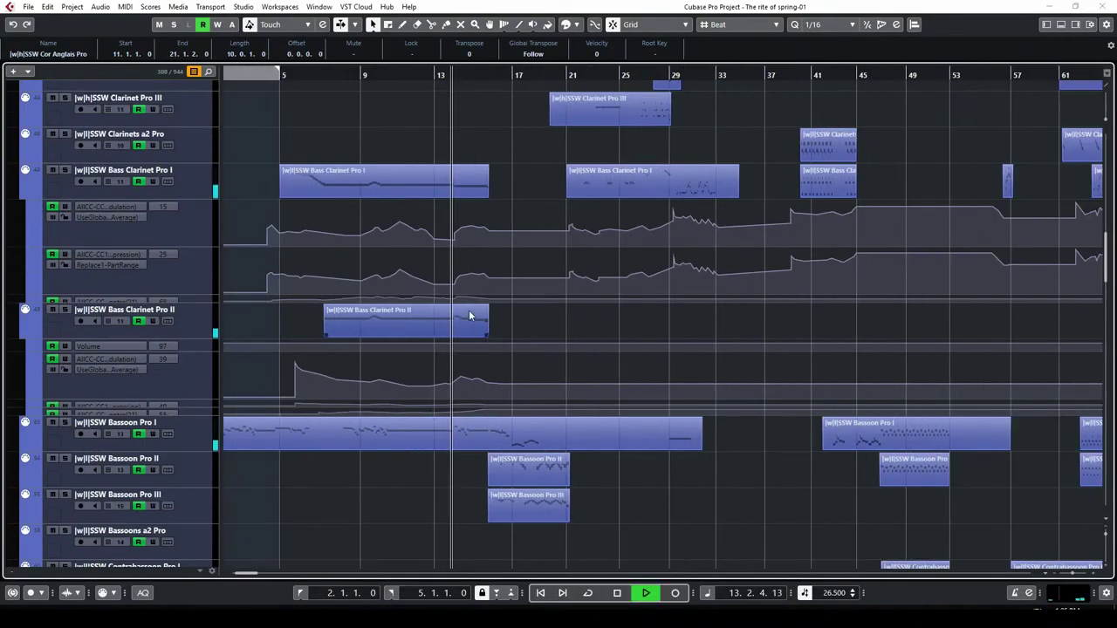
scroll(469, 316, down, 3)
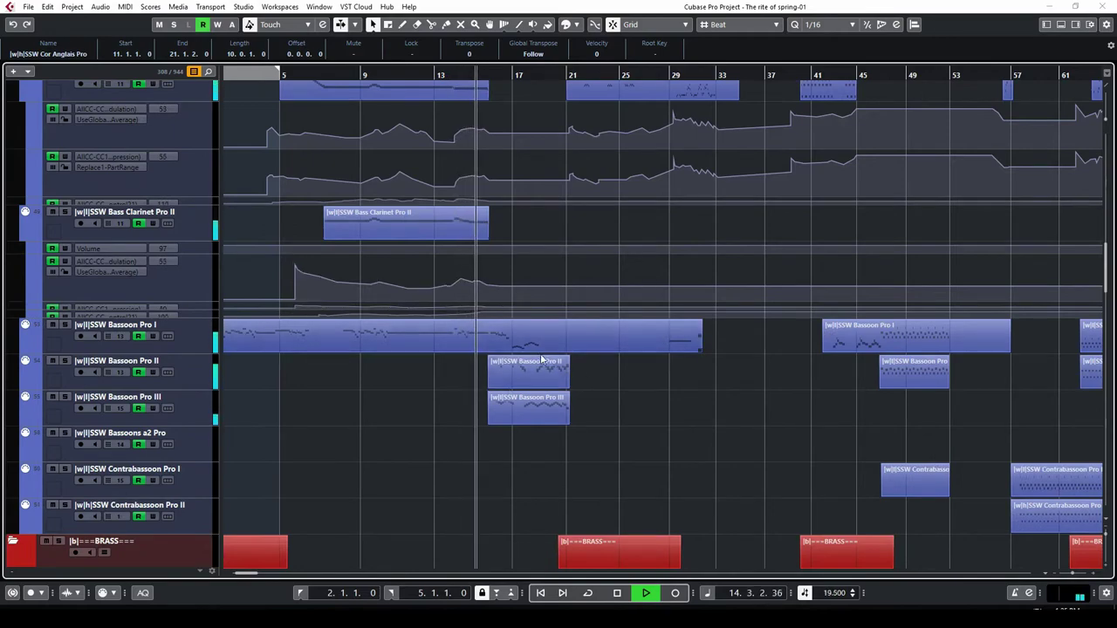
scroll(541, 360, up, 15)
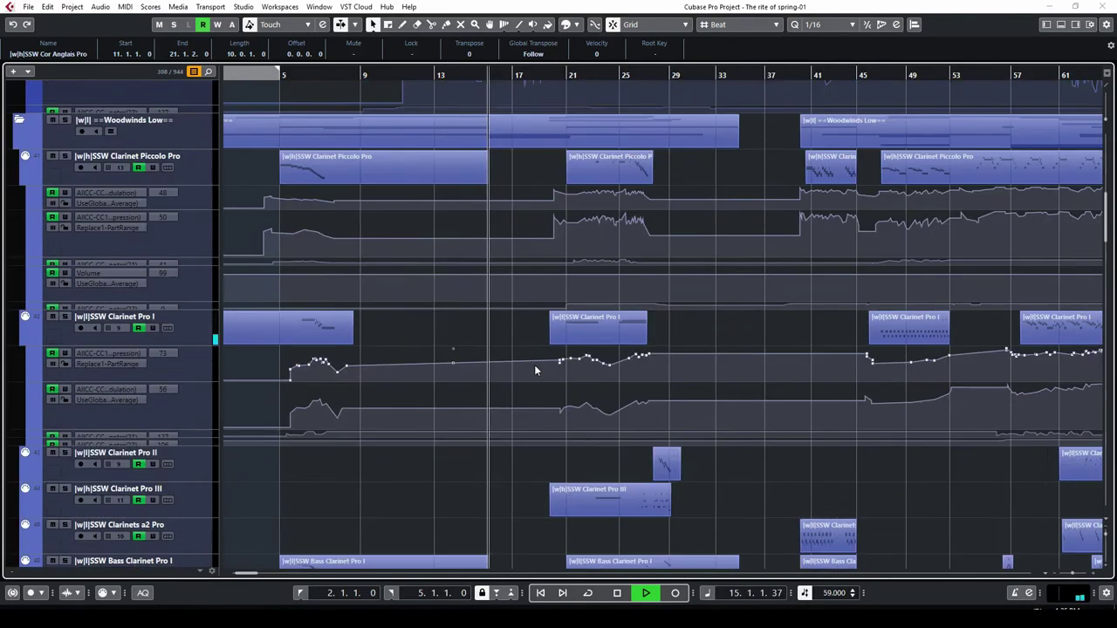
scroll(534, 365, down, 10)
key(space)
Step: Select the SSW Bassoon Pro I, II and III parts around bar 16 and open them together in the Key Editor
click(543, 343)
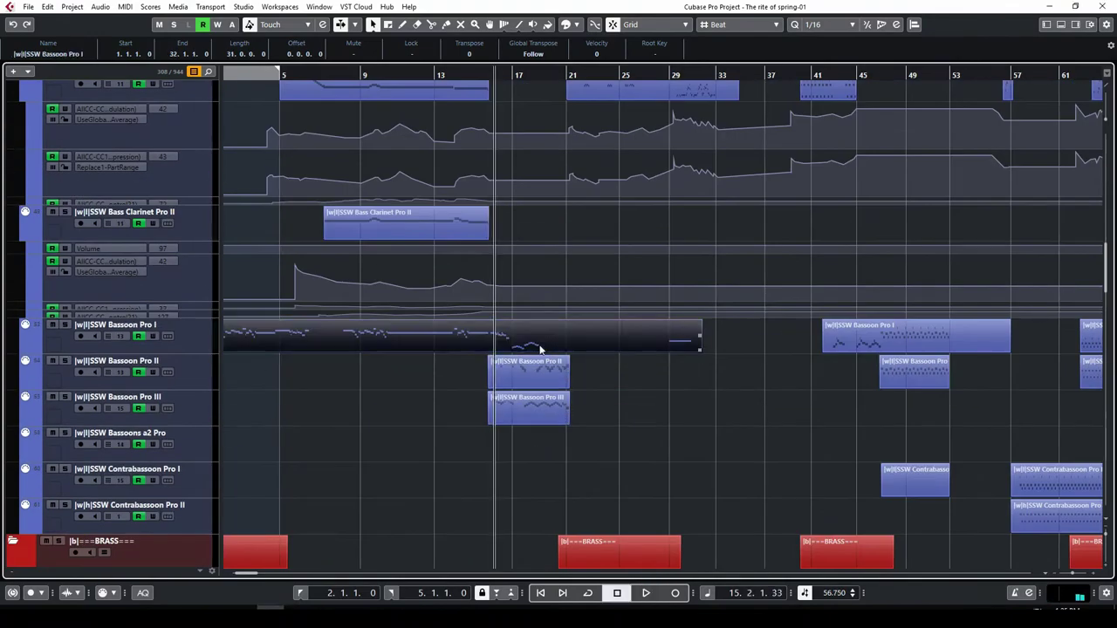
shift+click(543, 371)
shift+click(547, 415)
double_click(547, 415)
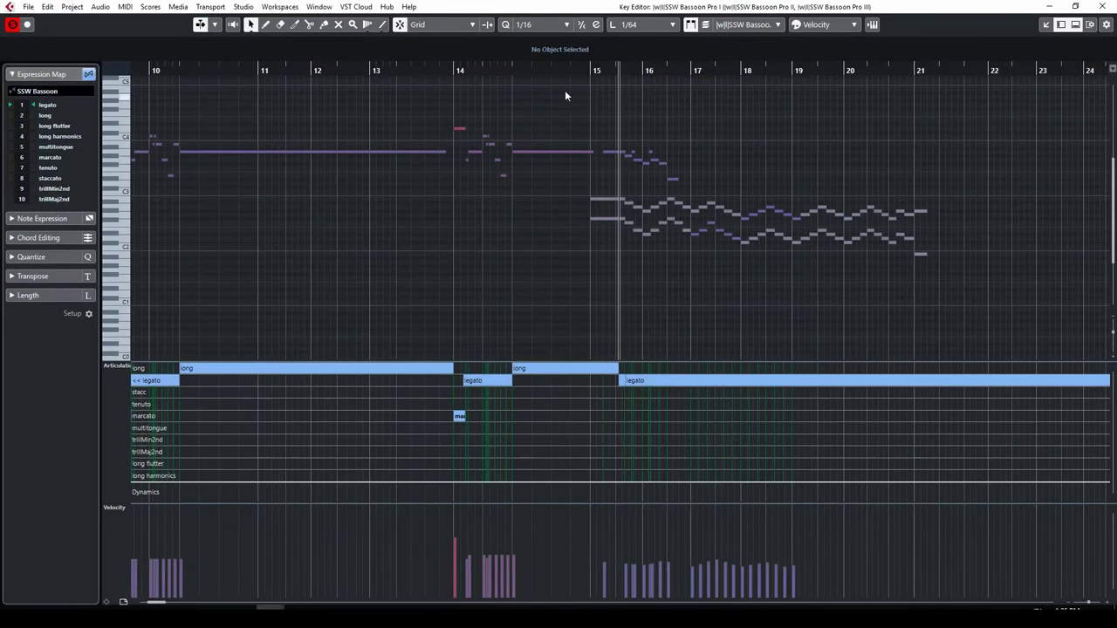
Step: Play the three bassoon parts from bar 15 in the Key Editor, and return to the project's Cor Anglais and clarinet tracks
click(593, 70)
key(space)
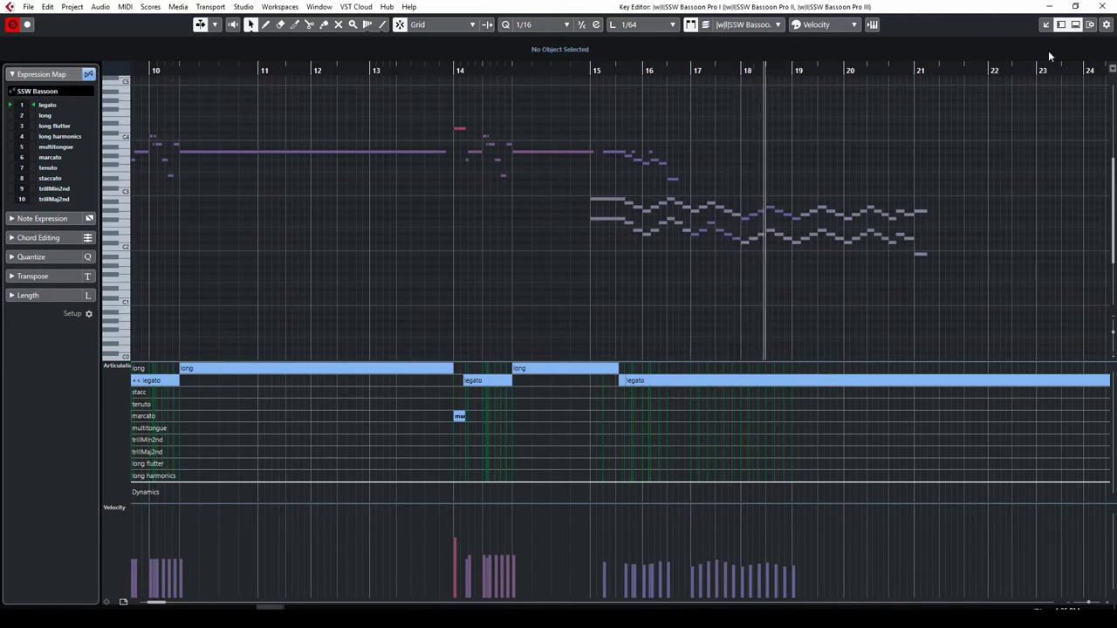
key(f)
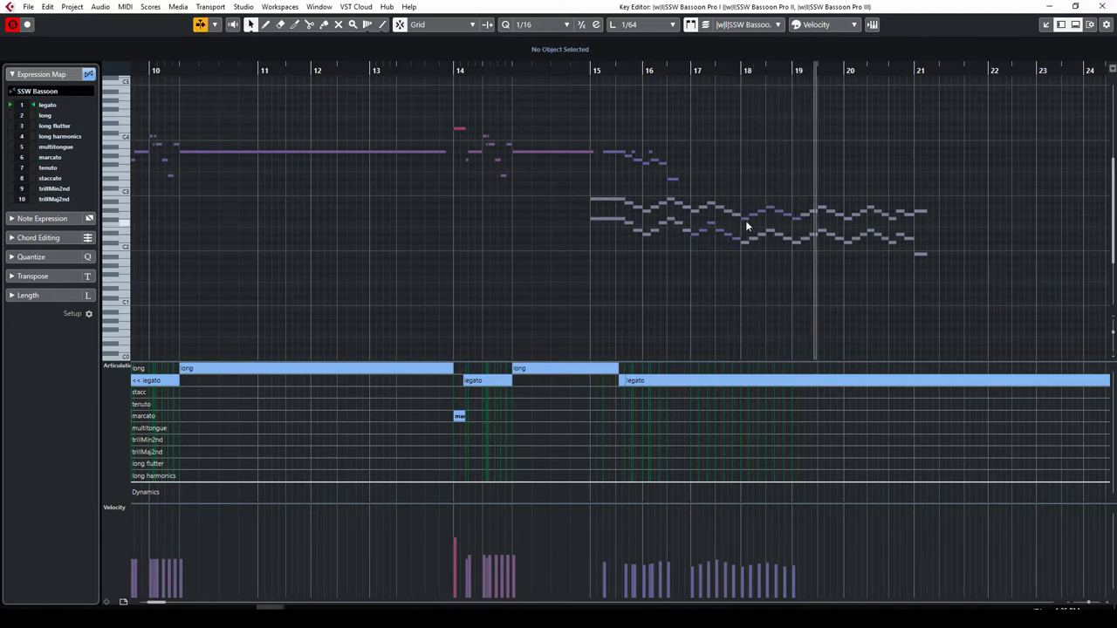
key(ctrl+e)
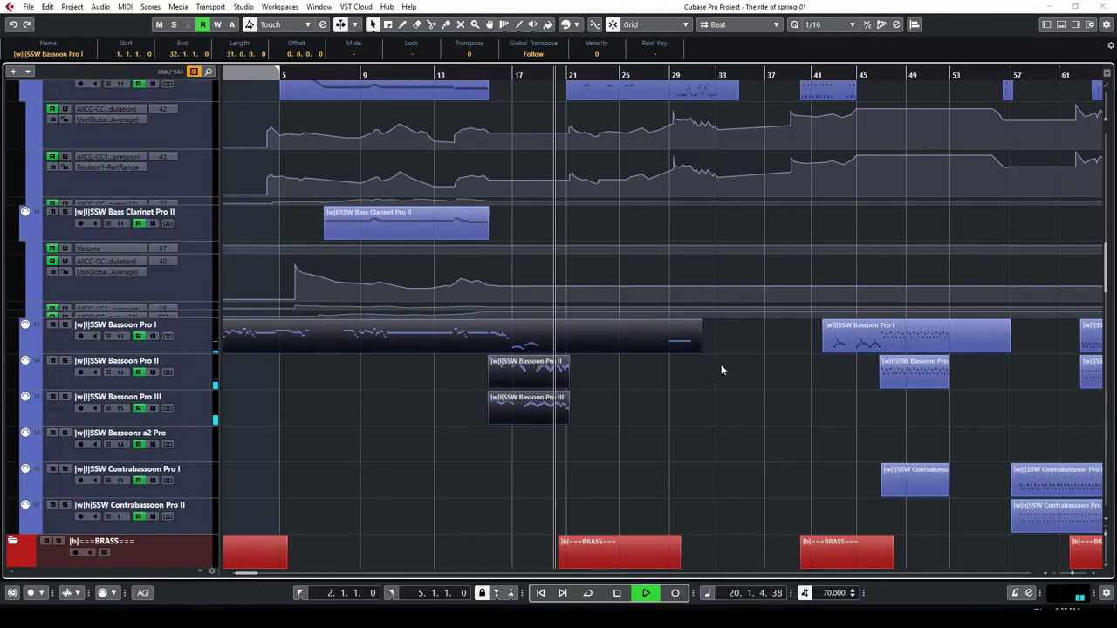
scroll(662, 380, up, 10)
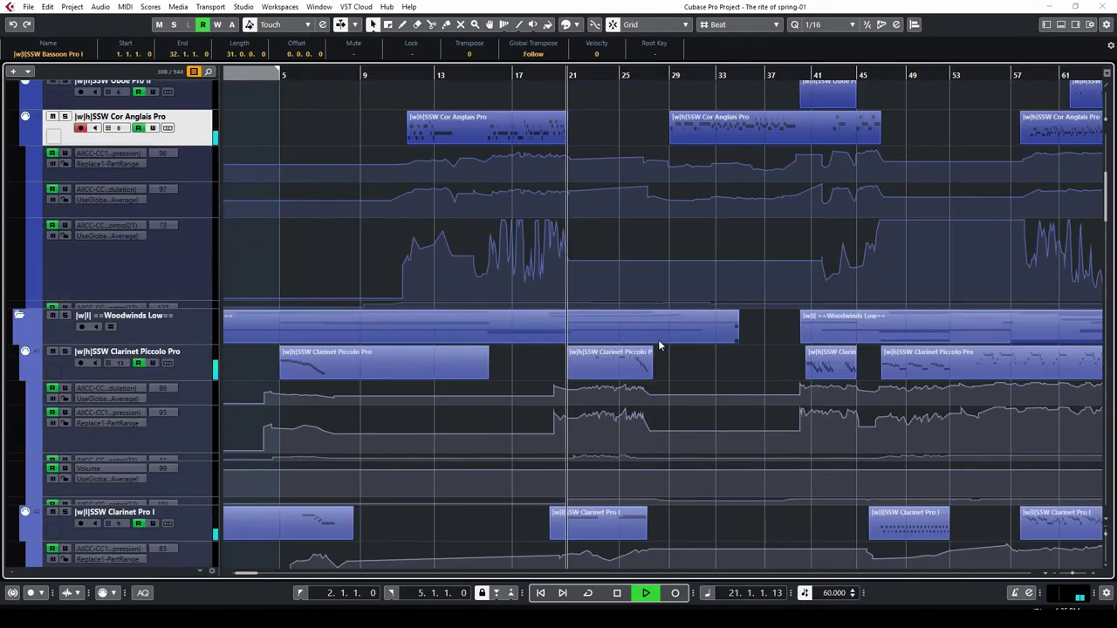
Step: Play from bar 21 and open the SCS Violins II Pro divisi and SSS Violas Pro parts together in the Key Editor
scroll(656, 348, down, 15)
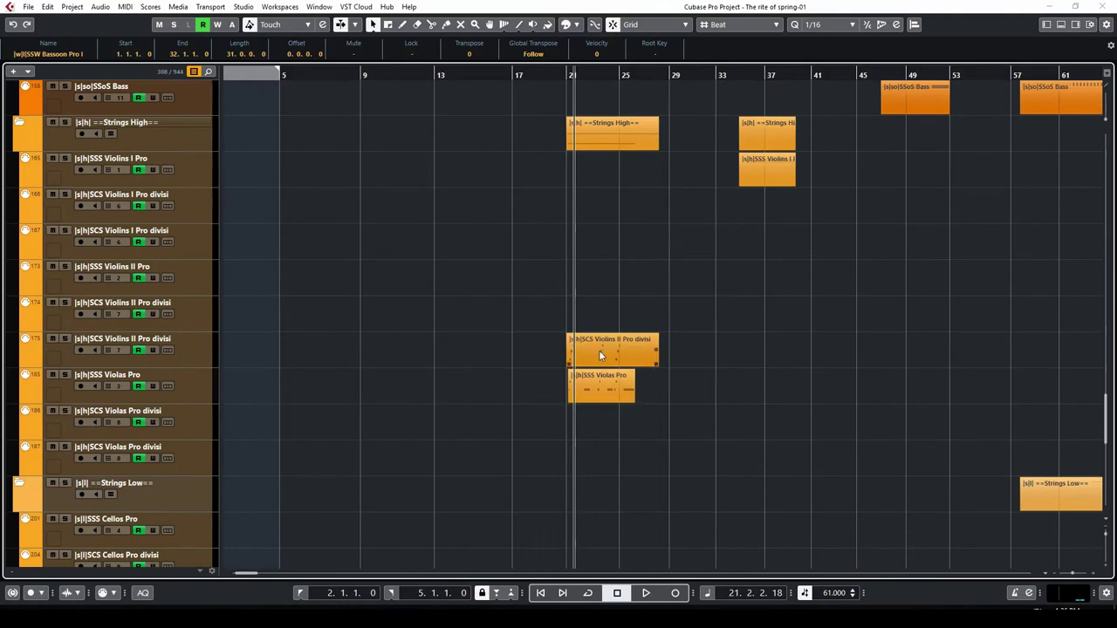
click(599, 350)
scroll(594, 376, down, 2)
click(569, 77)
key(space)
double_click(617, 260)
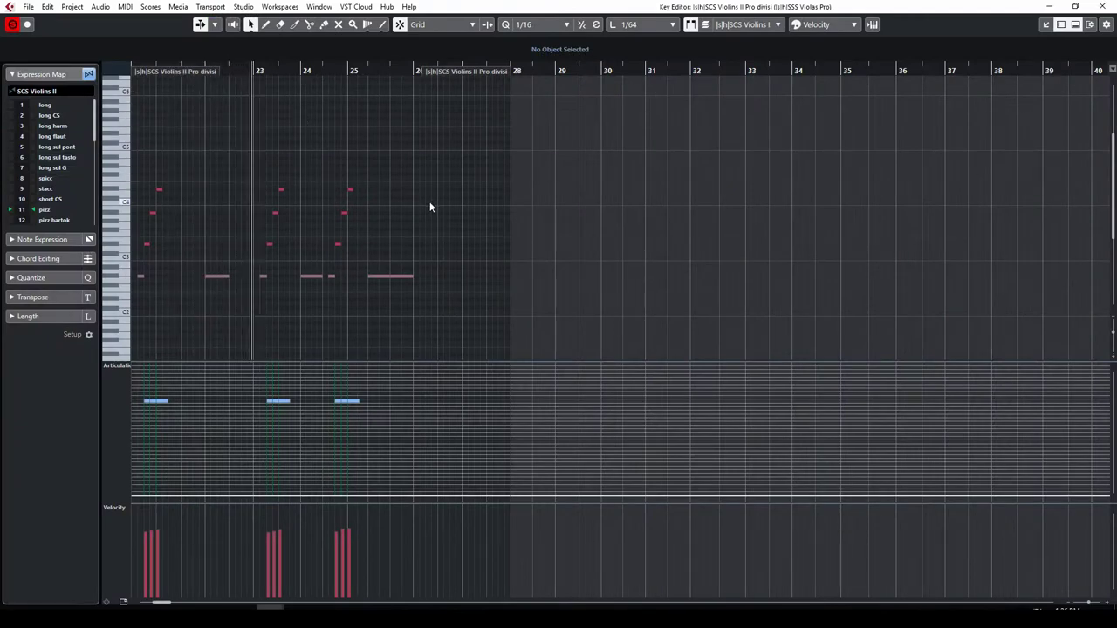
Step: Examine the violin and viola articulations around bar 24 in the Key Editor, return to the project and stop playback
key(space)
drag(336, 70, 299, 69)
click(307, 278)
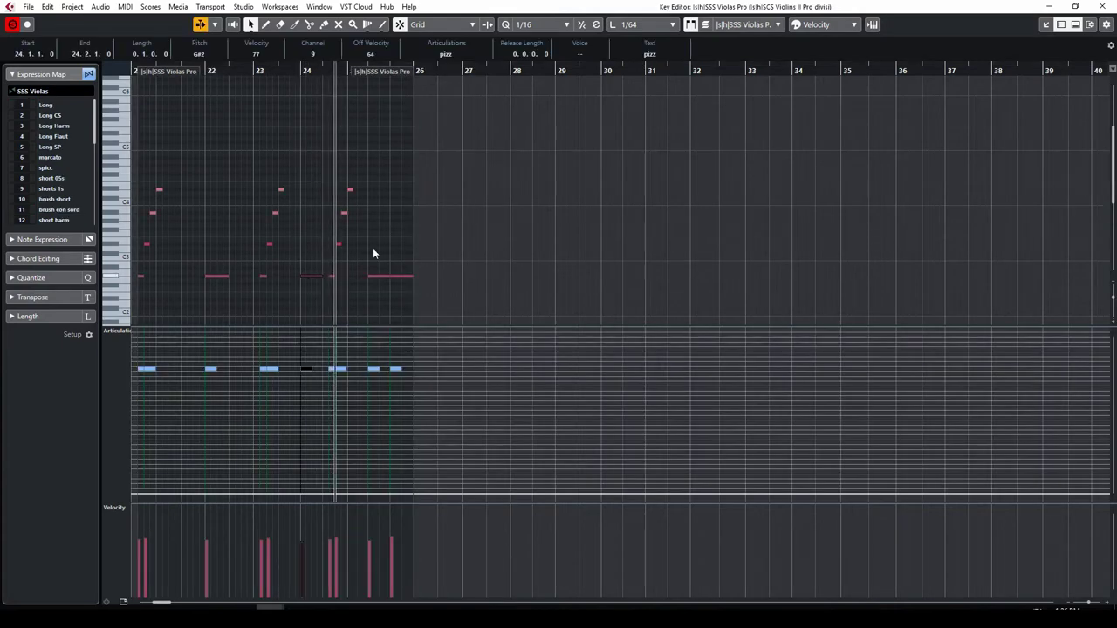
click(1099, 6)
key(space)
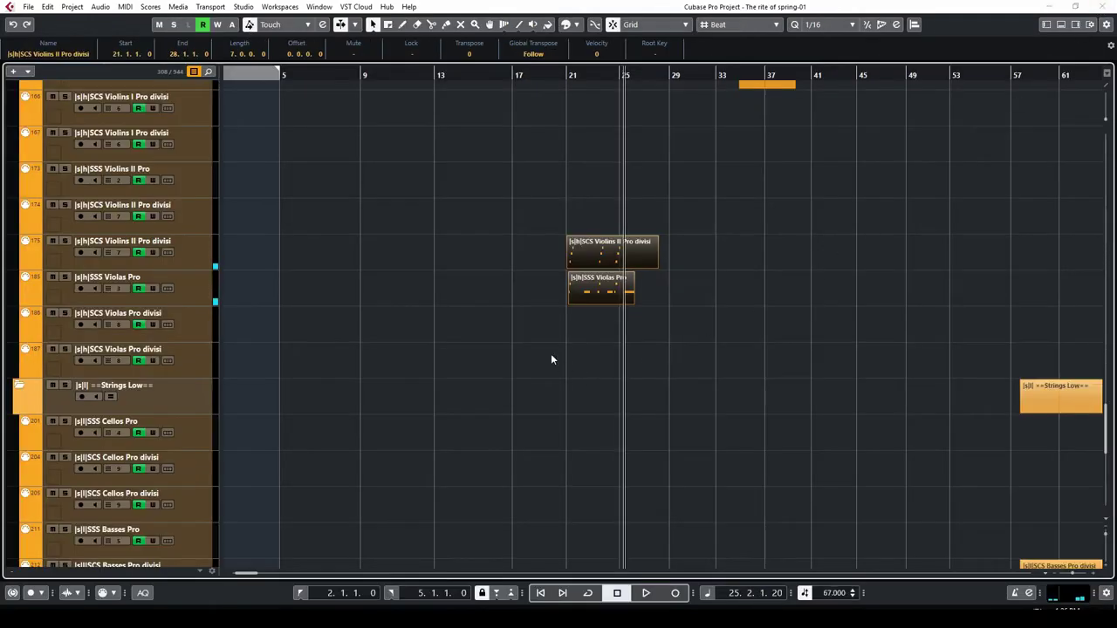
Step: Select the SCS Violins II Pro divisi track and go back to the high woodwinds at bar 26
click(190, 263)
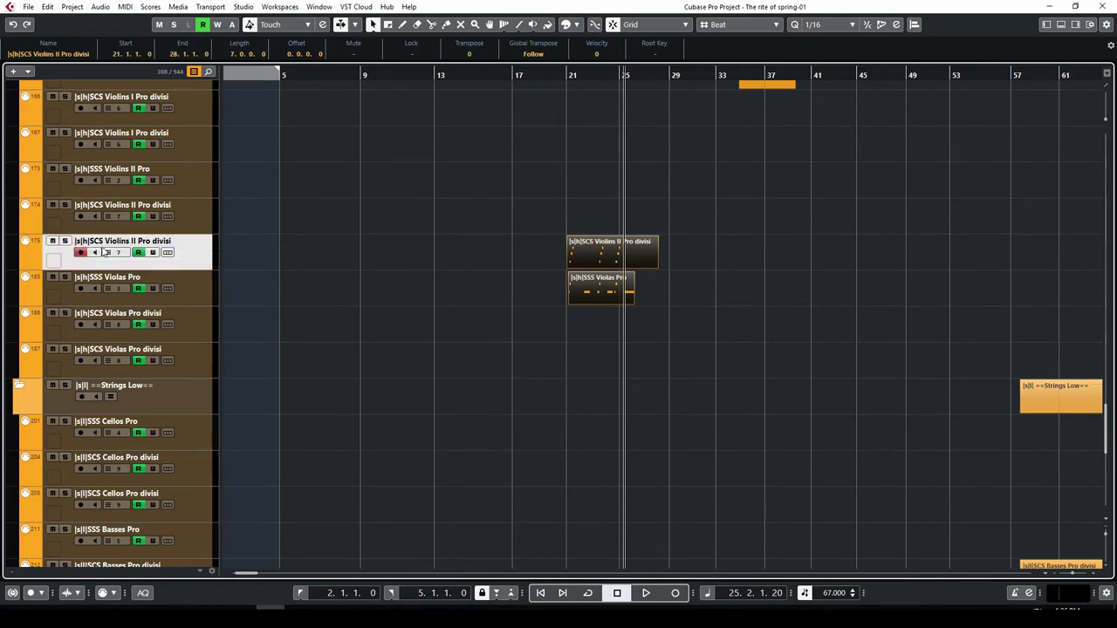
scroll(609, 276, up, 3)
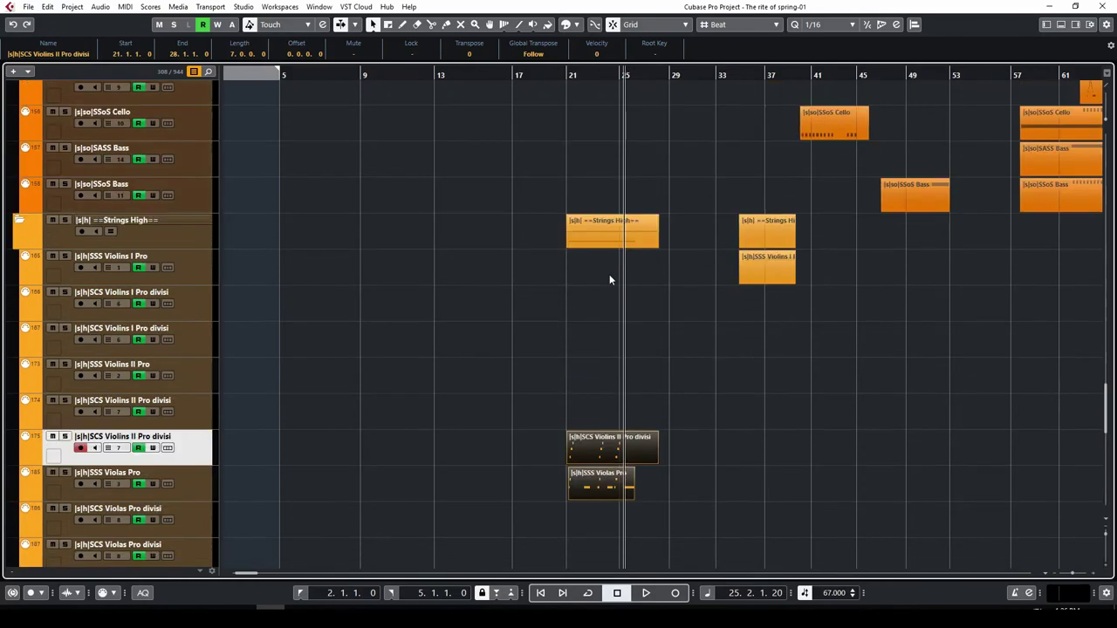
ctrl+scroll(609, 276, down, 6)
scroll(513, 318, up, 3)
scroll(513, 318, up, 15)
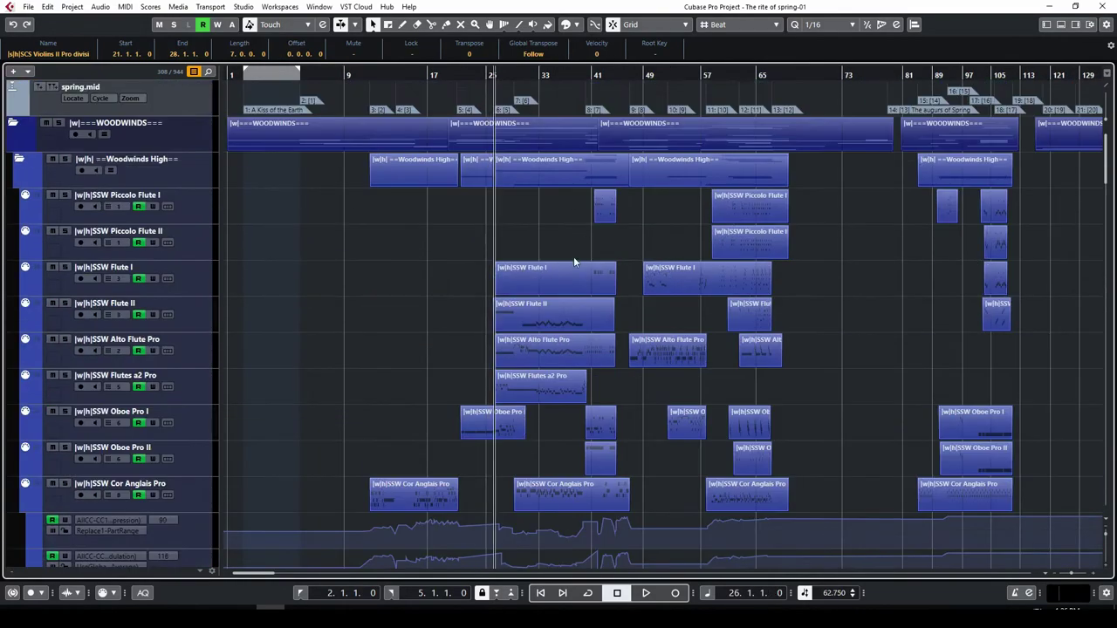
Step: Play from bar 26, follow the flute, oboe and Cor Anglais tracks and their automation, and stop in bar 31
ctrl+scroll(594, 350, up, 4)
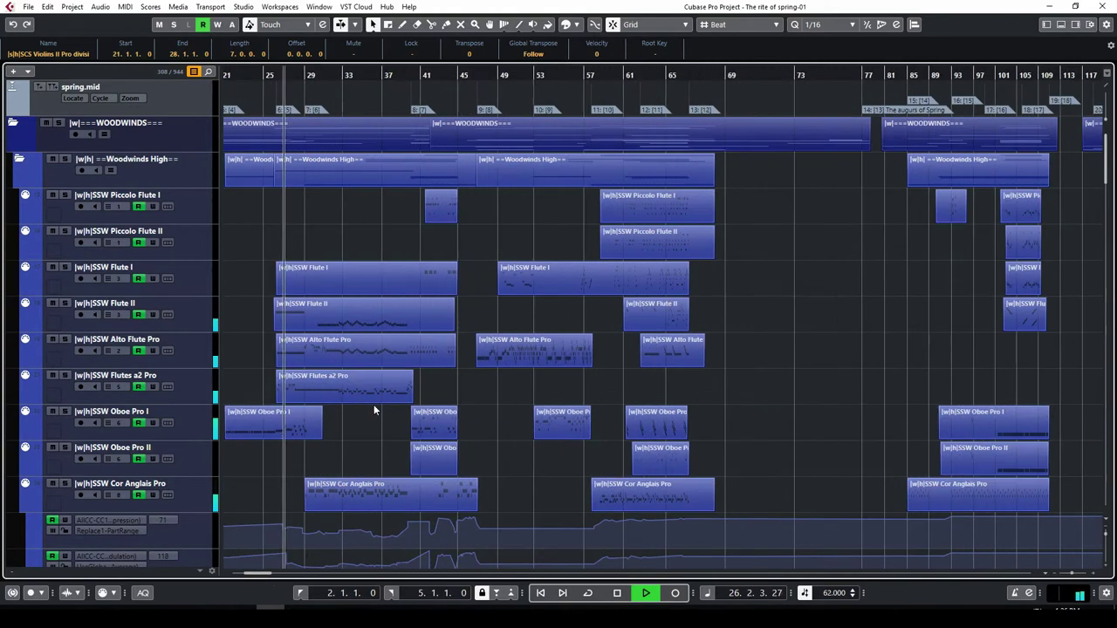
drag(266, 574, 259, 574)
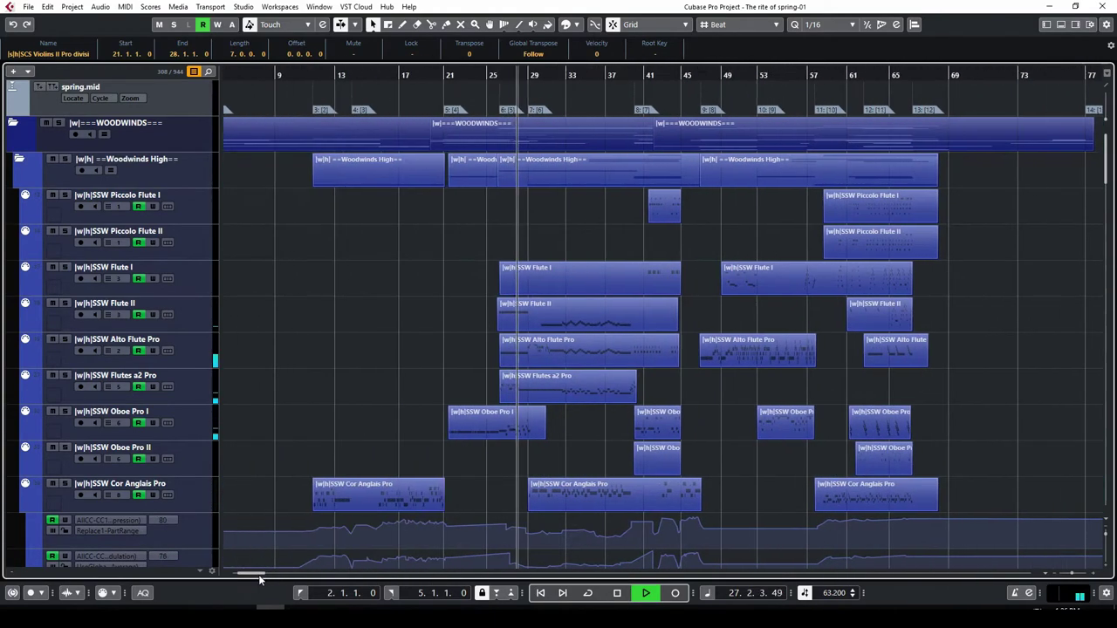
scroll(687, 309, down, 3)
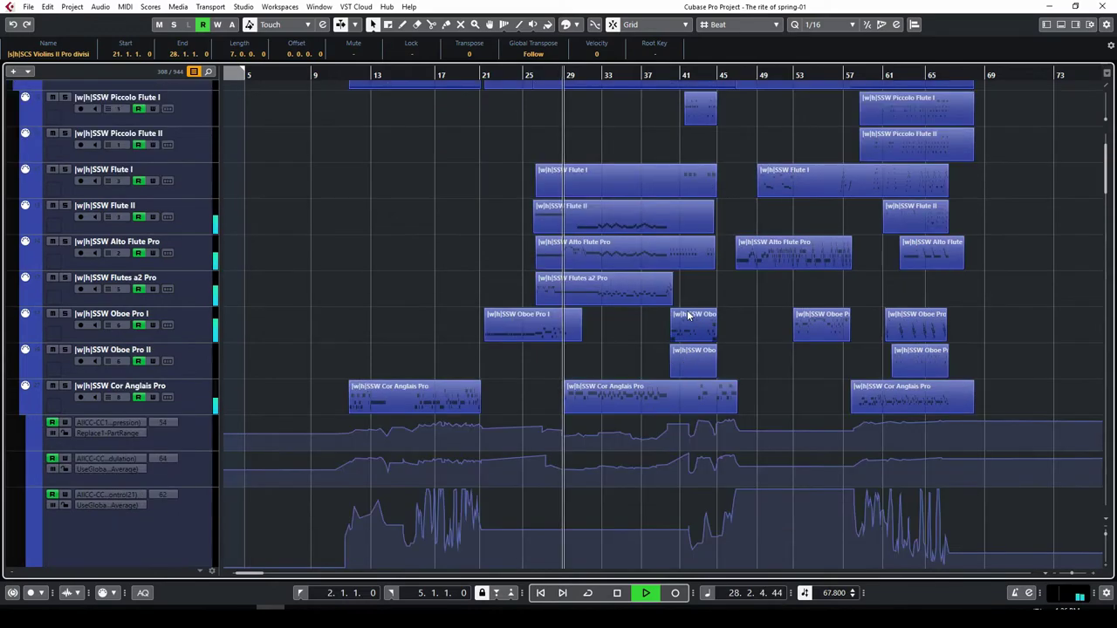
scroll(646, 320, down, 3)
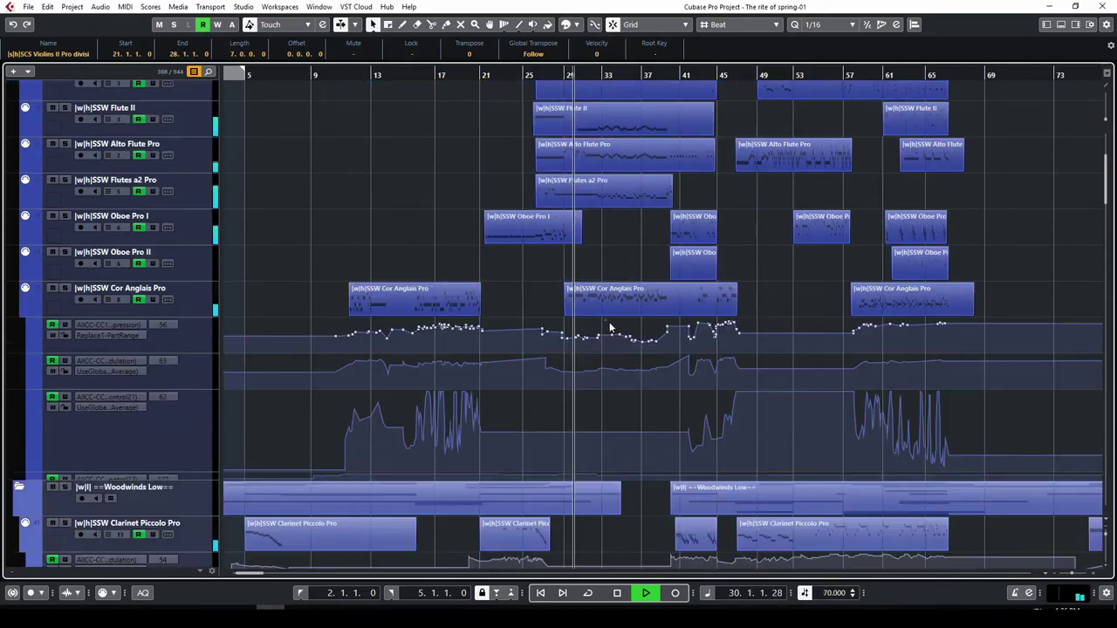
scroll(609, 322, down, 3)
scroll(609, 327, up, 3)
scroll(609, 326, up, 3)
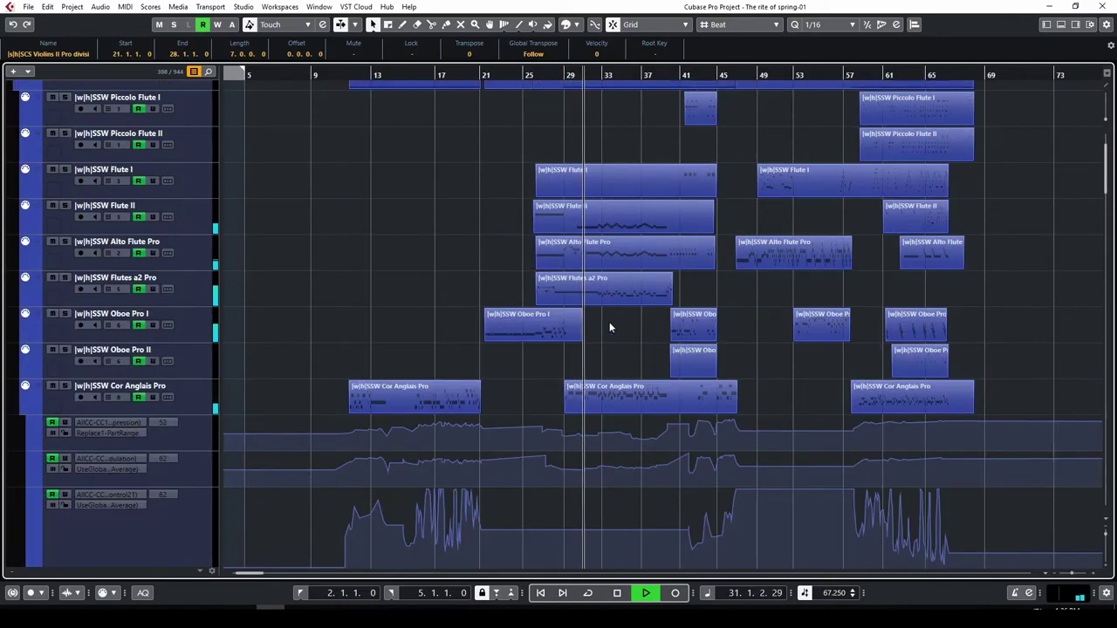
key(space)
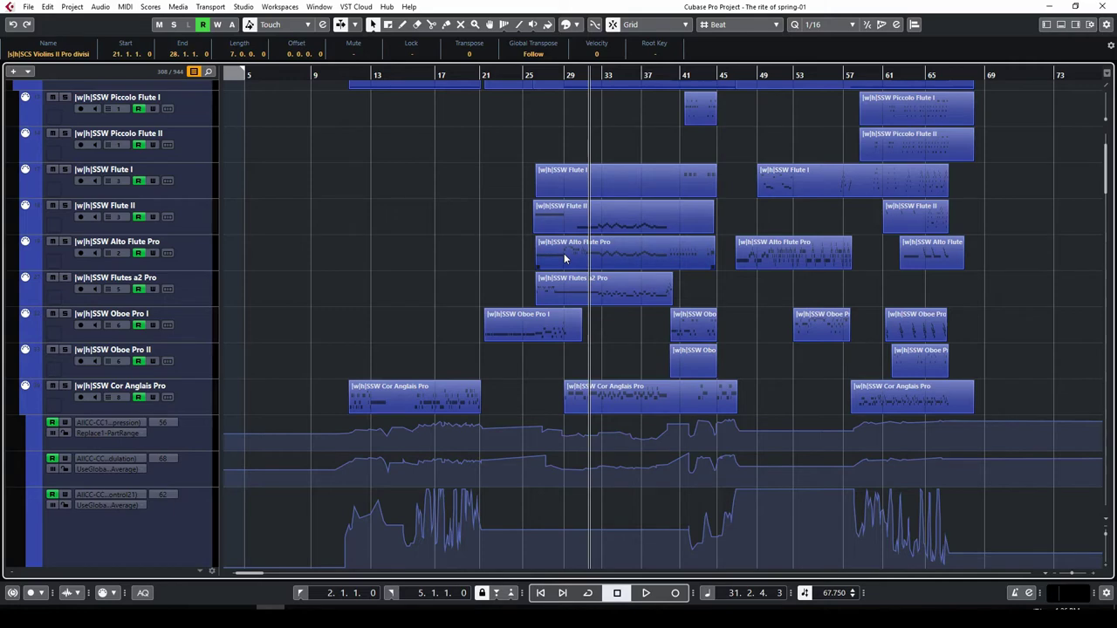
Step: From bar 25, open the Flute II, Alto Flute, Flutes a2, Oboe I, Cor Anglais and Bass Clarinet I parts together in the Key Editor
click(531, 74)
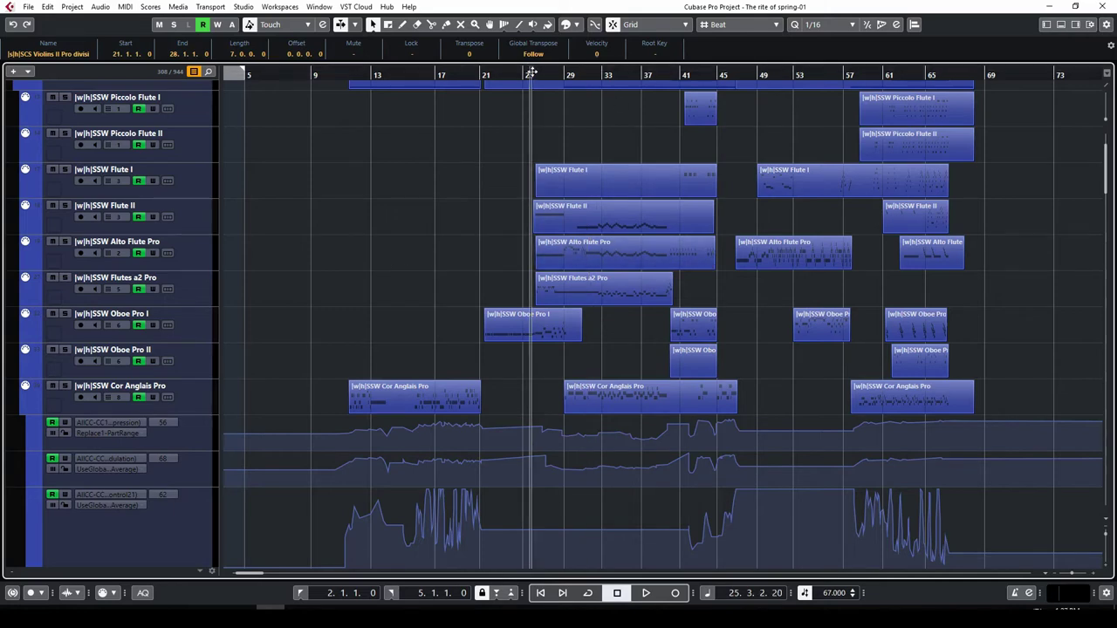
click(632, 232)
shift+click(632, 255)
shift+click(629, 294)
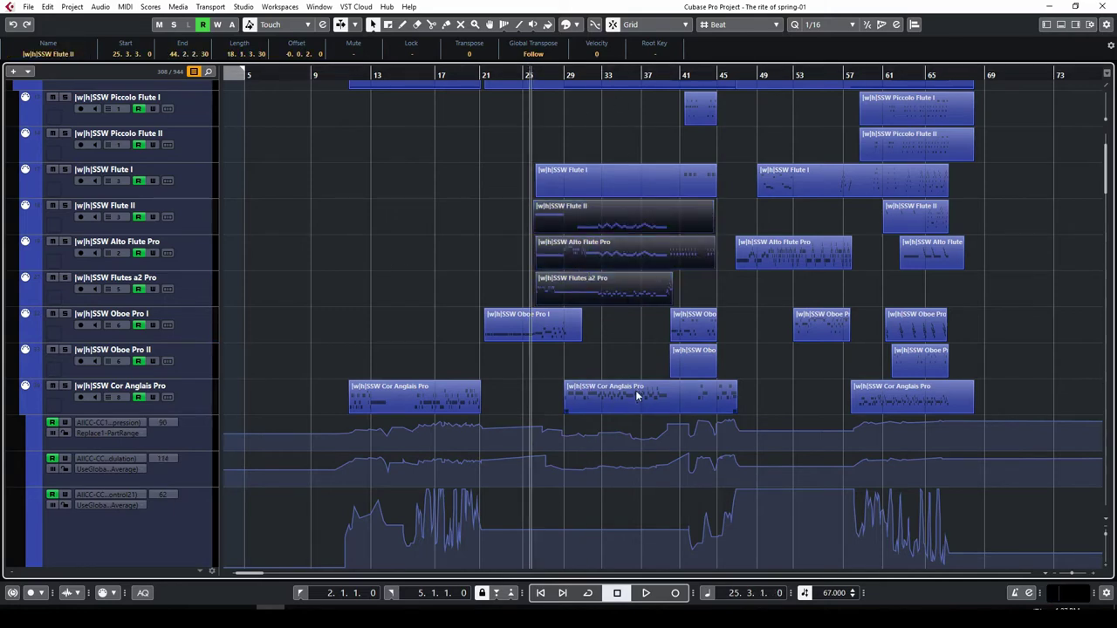
shift+click(639, 395)
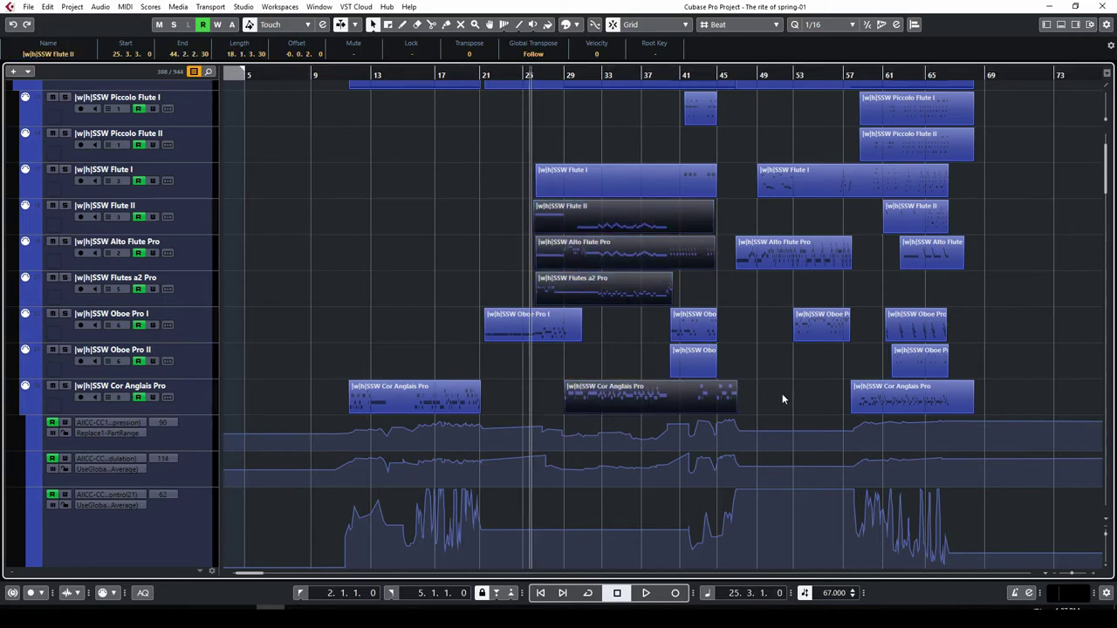
shift+click(572, 330)
scroll(632, 393, down, 12)
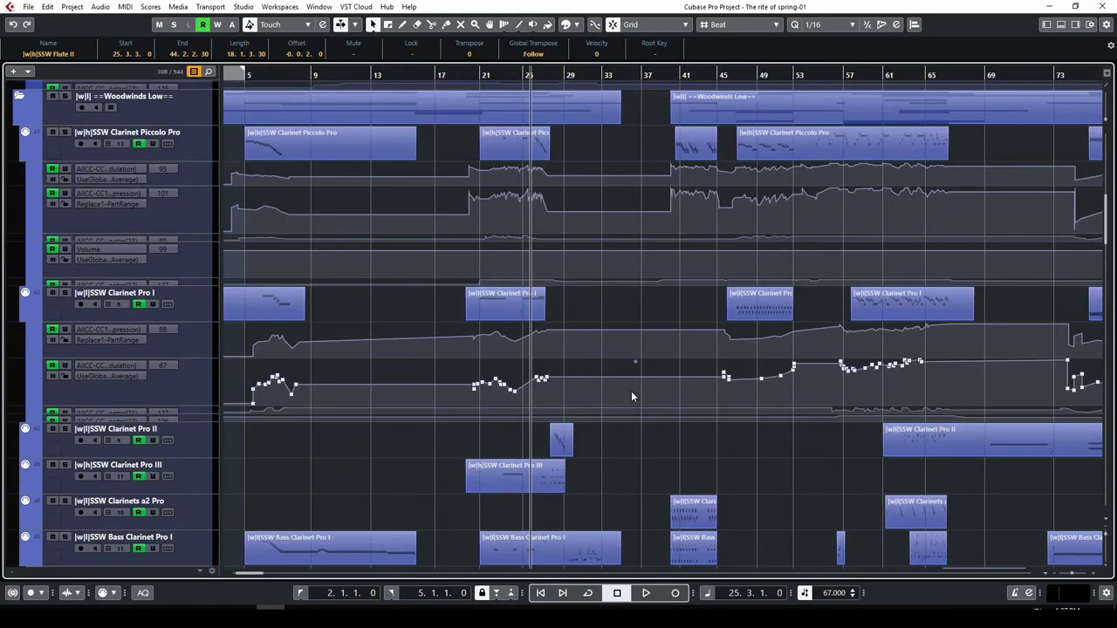
scroll(631, 397, down, 4)
shift+click(606, 257)
scroll(624, 341, up, 8)
scroll(620, 356, up, 10)
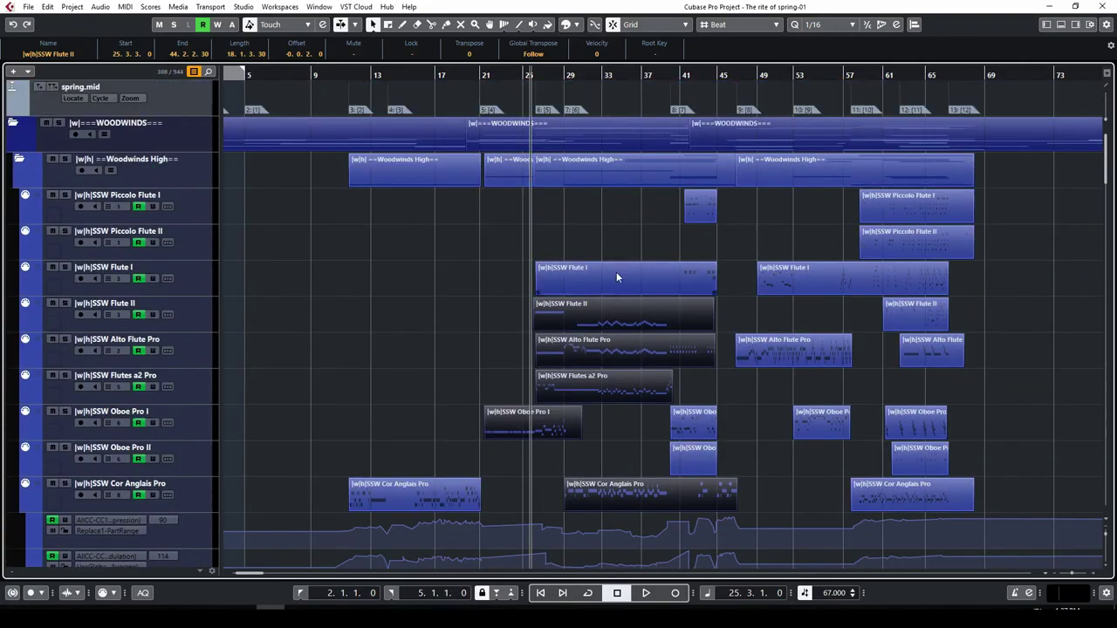
double_click(611, 312)
Step: Play the combined woodwind parts, examine the bass clarinet's articulations, return to the project, deselect the parts and stop in bar 38
key(space)
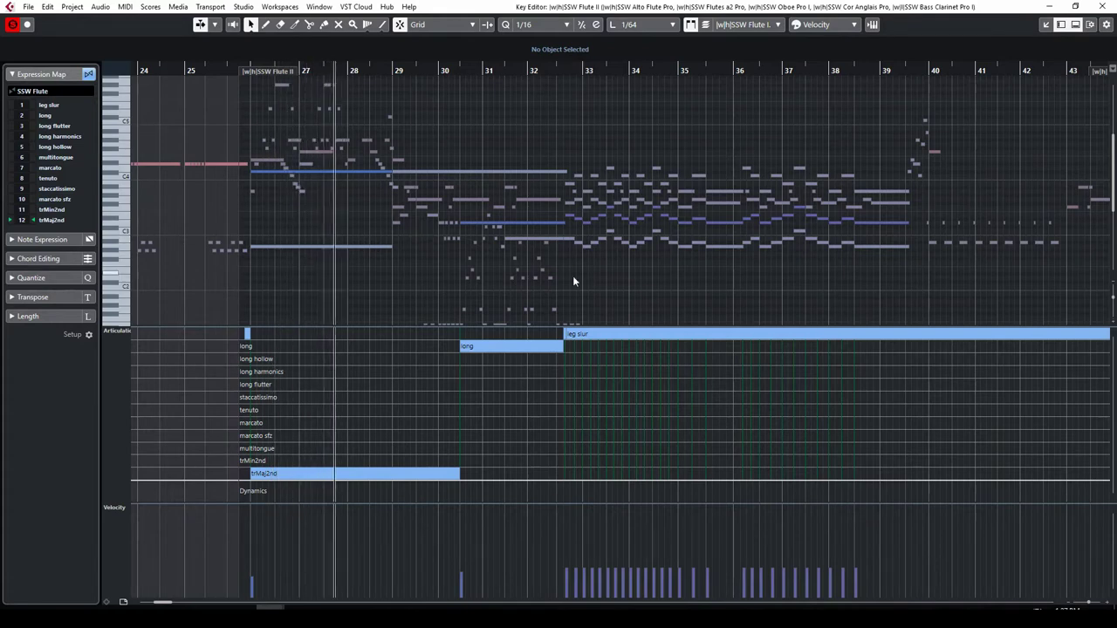
scroll(526, 233, down, 2)
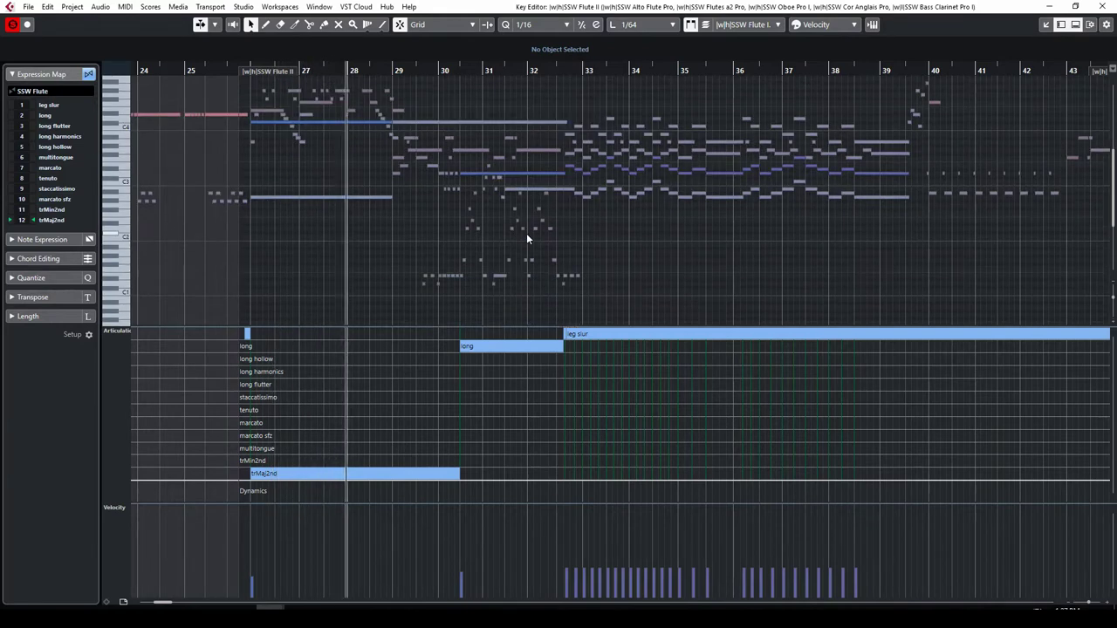
click(427, 278)
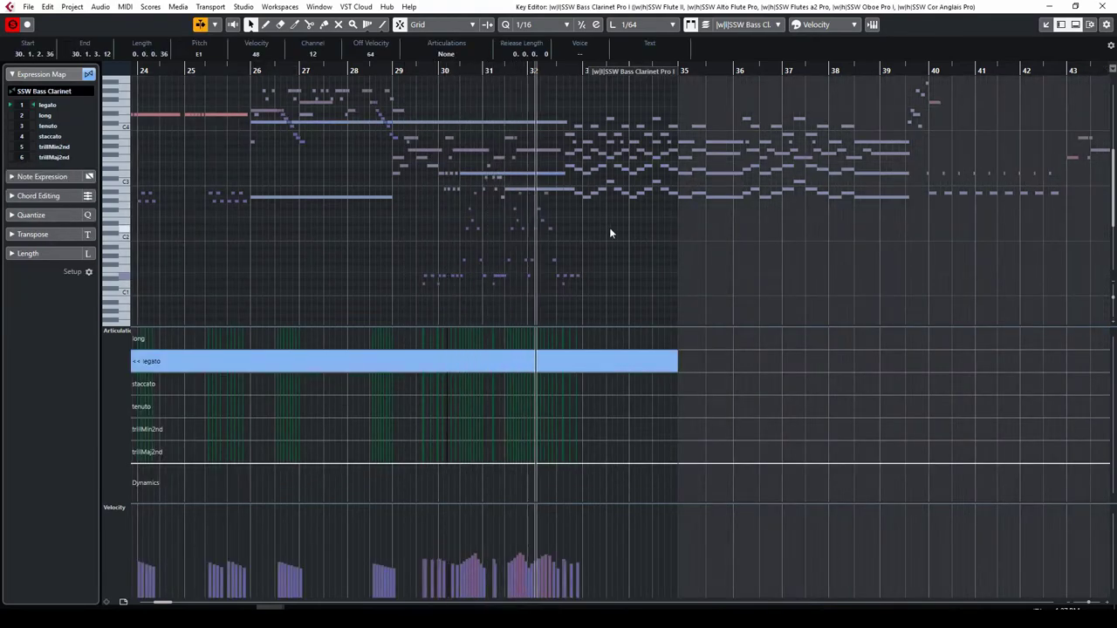
scroll(632, 228, up, 2)
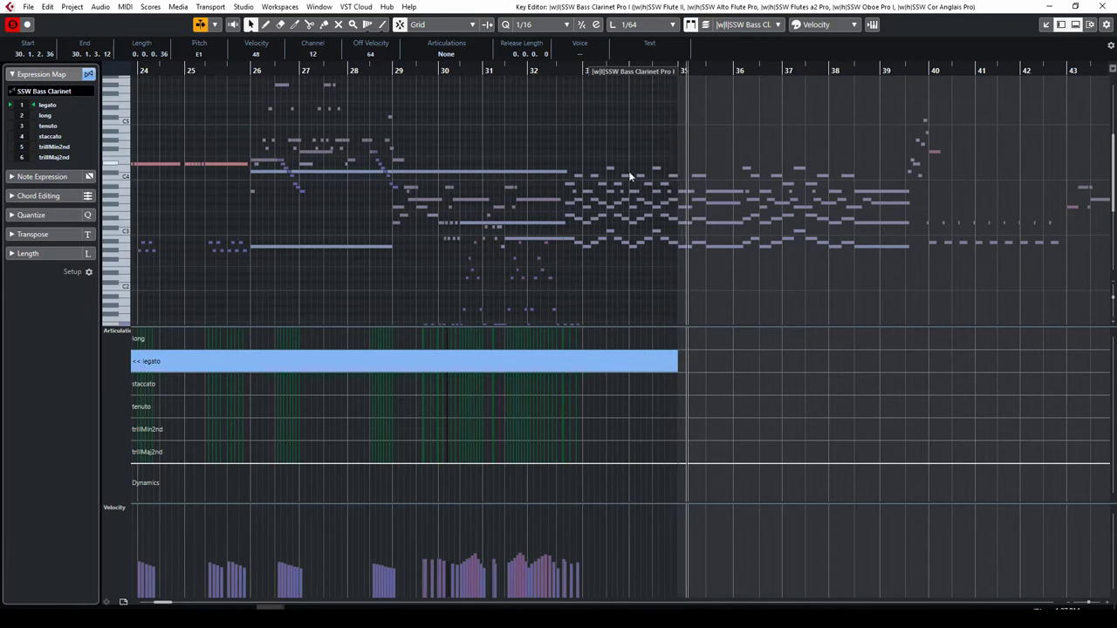
click(1102, 6)
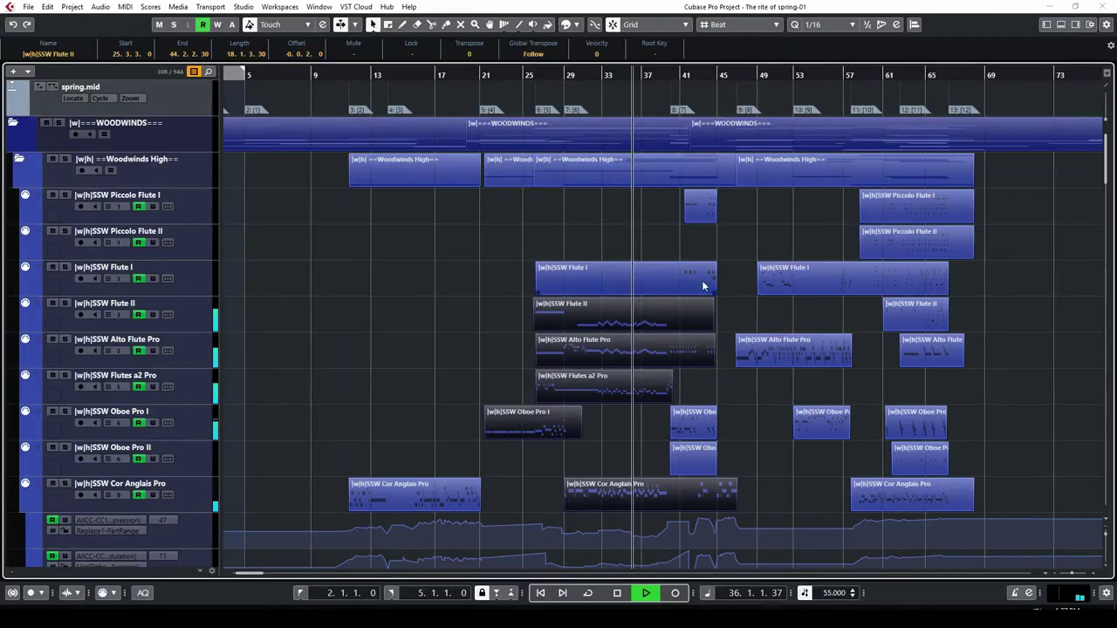
click(742, 308)
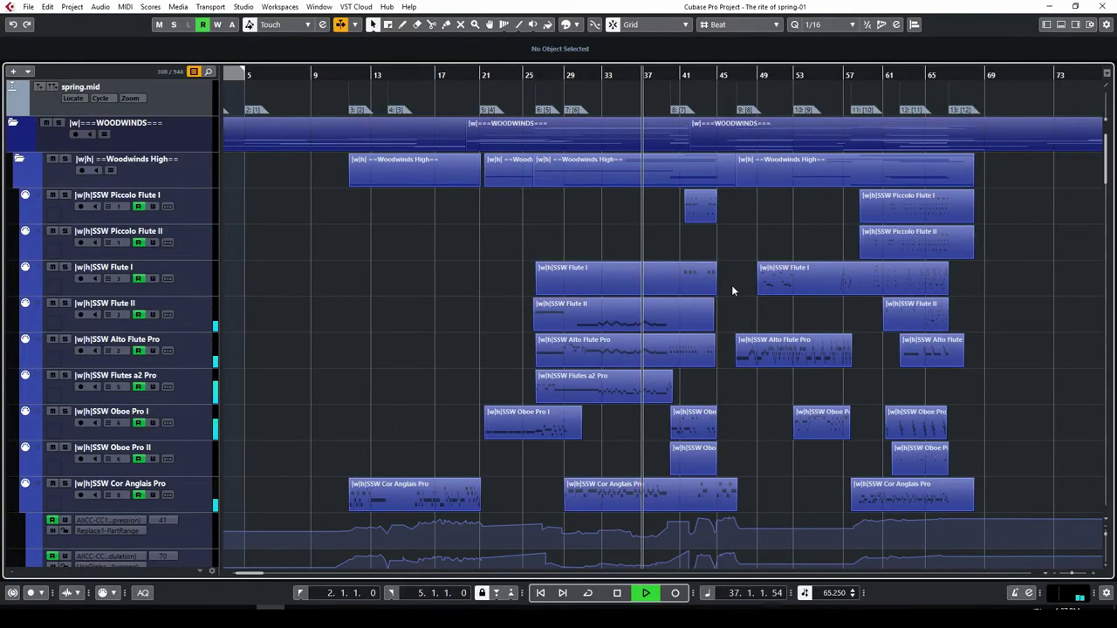
click(618, 592)
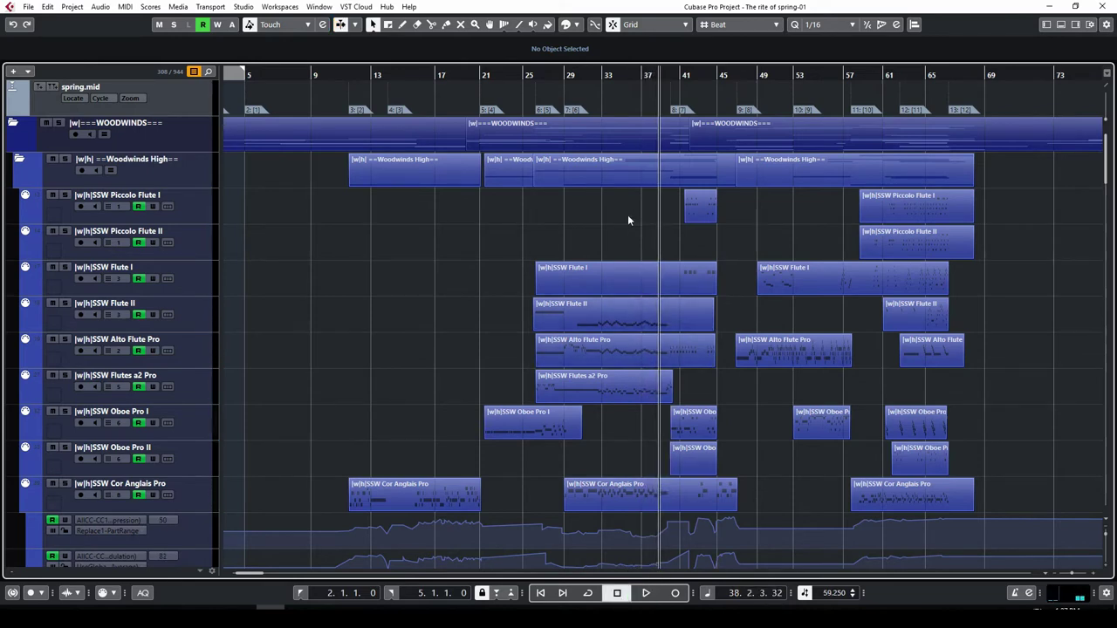
Step: Replay the woodwind passage through to bar 40, following the flute, oboe and Cor Anglais tracks, and stop
key(KP_0)
key(space)
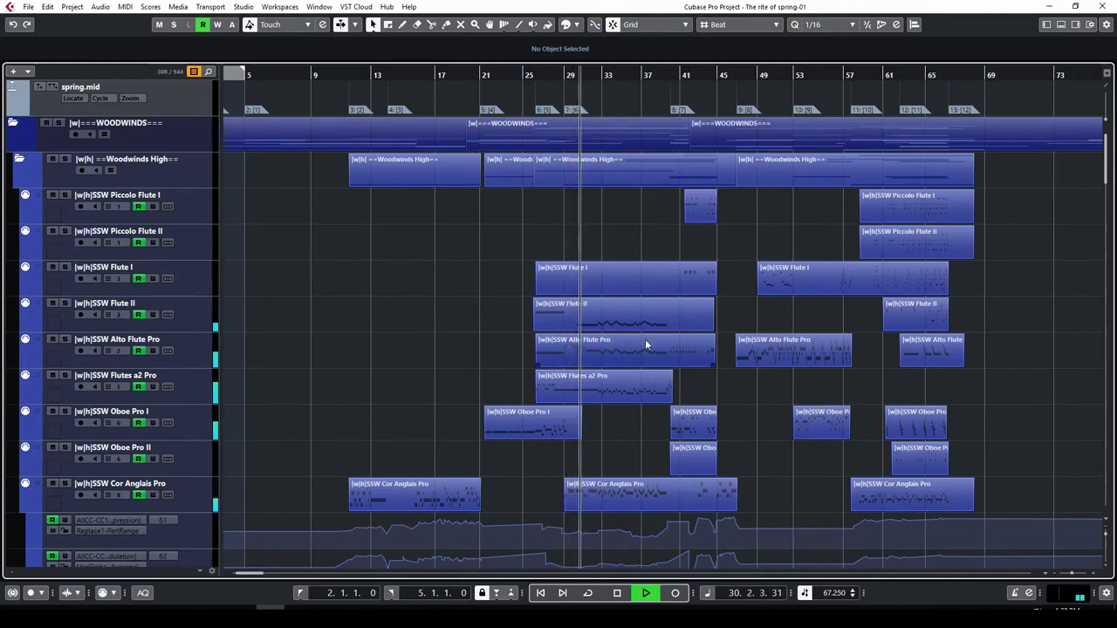
scroll(625, 397, down, 3)
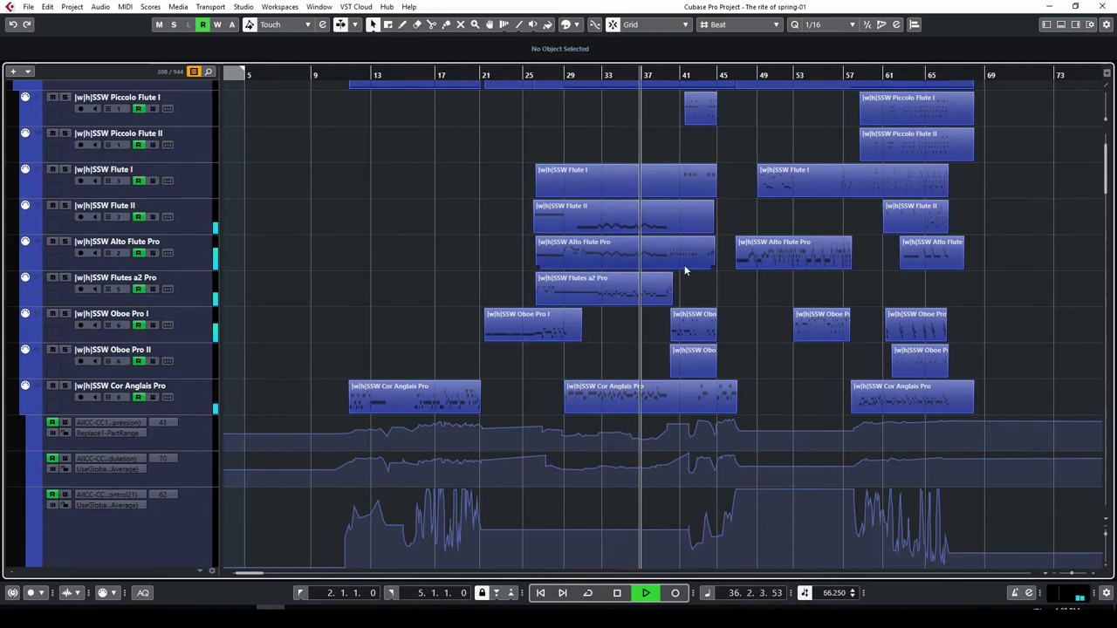
scroll(764, 297, down, 3)
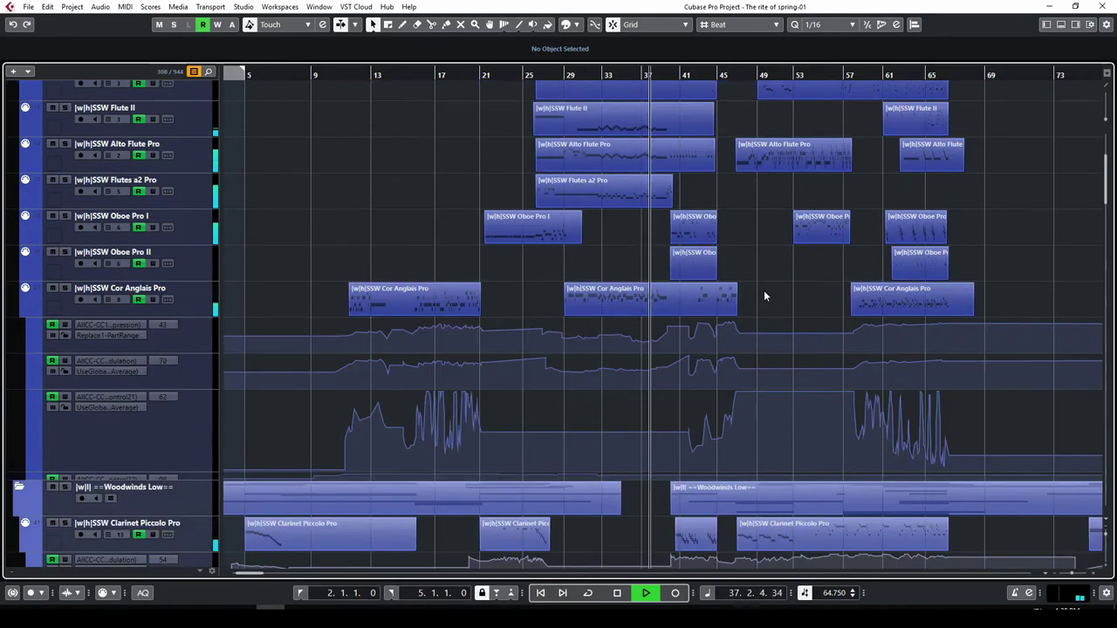
scroll(759, 273, up, 6)
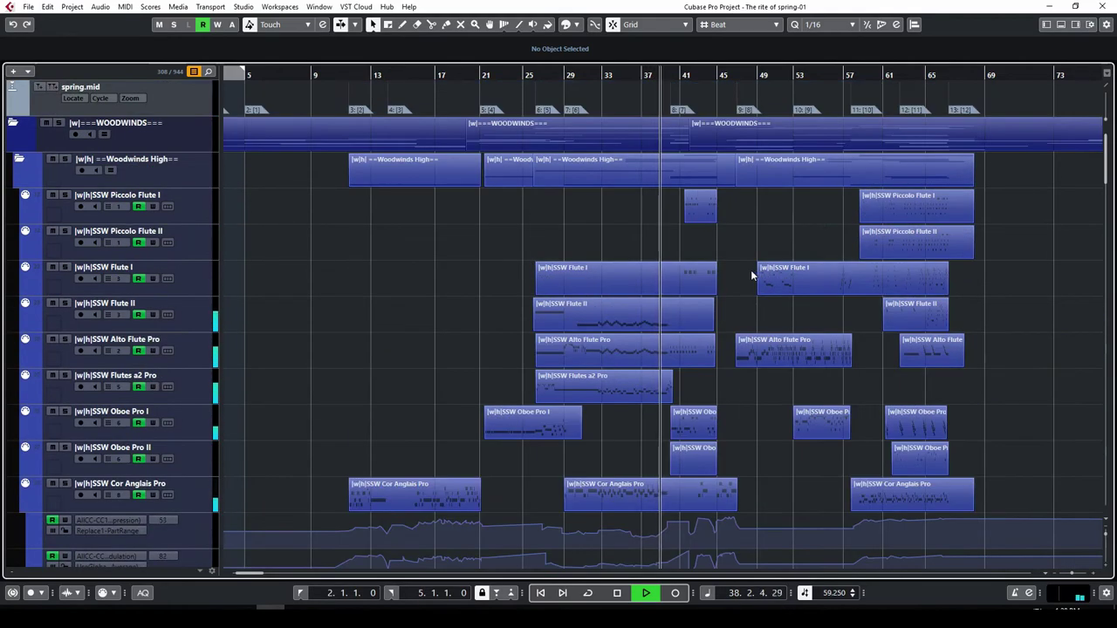
scroll(685, 325, up, 4)
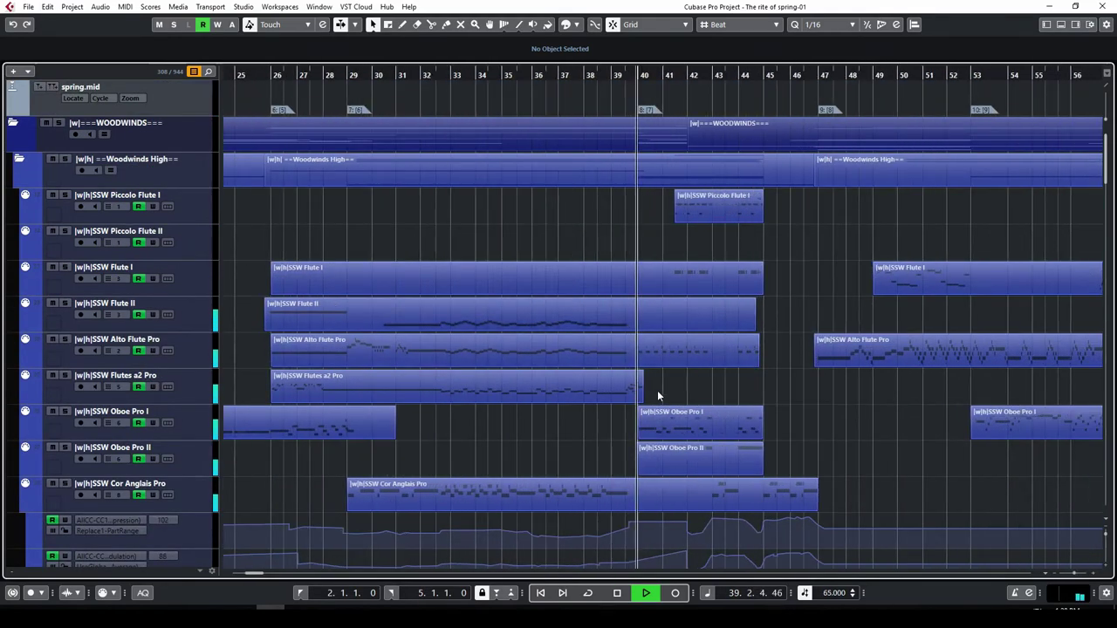
click(617, 595)
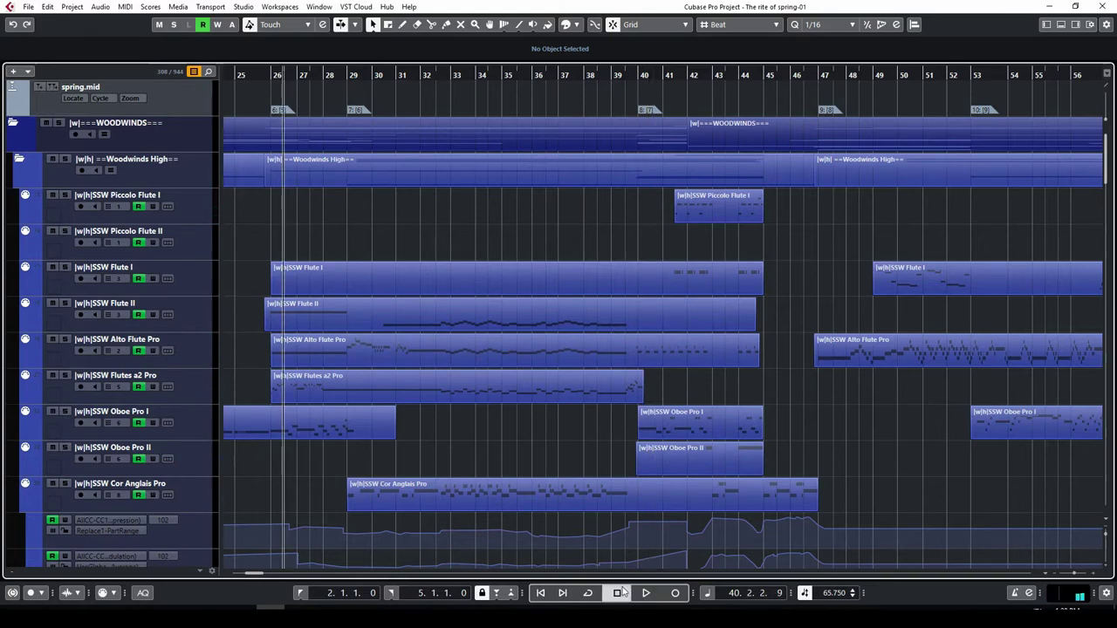
Step: Review the clarinet and bass clarinet parts around bar 40, return to the flutes and set the playback position to bar 40
key(KP_0)
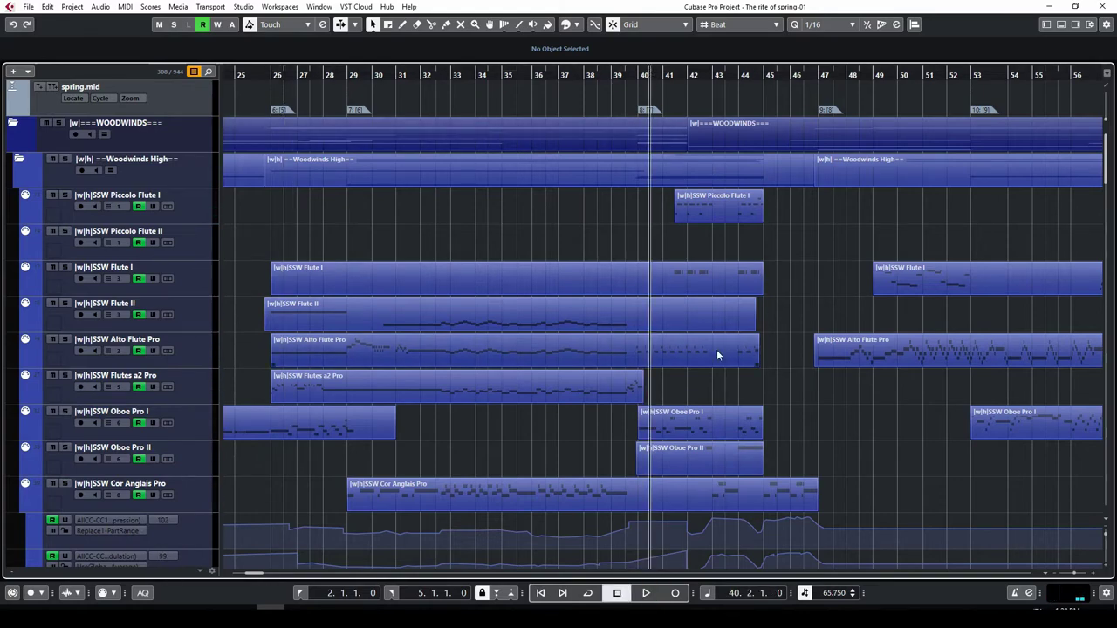
scroll(717, 349, down, 4)
scroll(698, 408, down, 5)
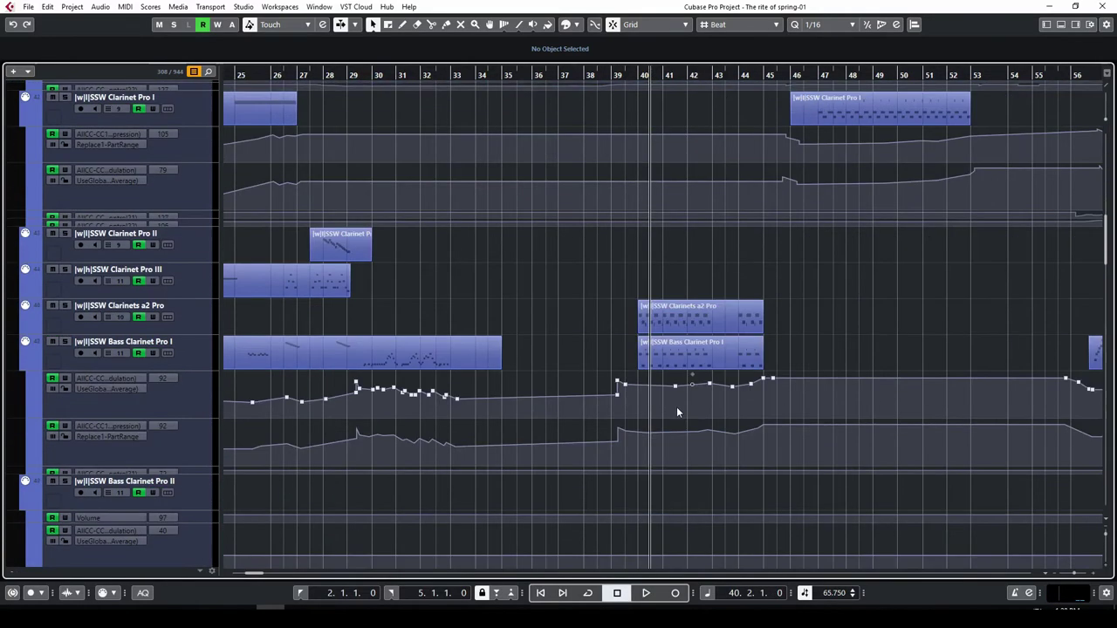
scroll(655, 365, down, 5)
scroll(663, 384, up, 8)
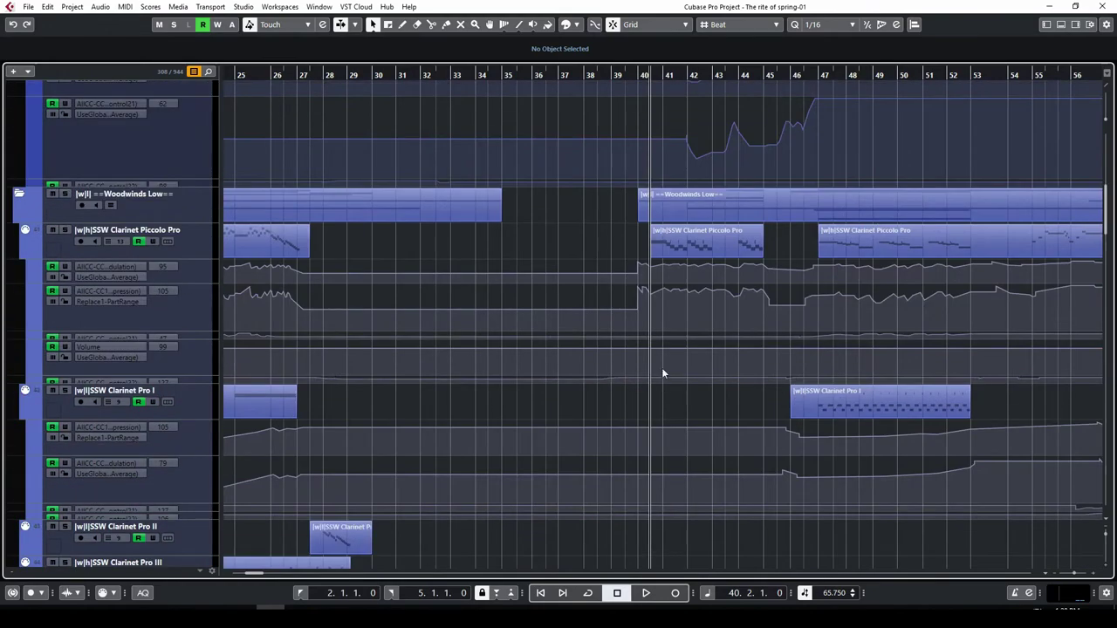
scroll(662, 371, up, 6)
scroll(661, 368, up, 3)
click(634, 106)
click(688, 202)
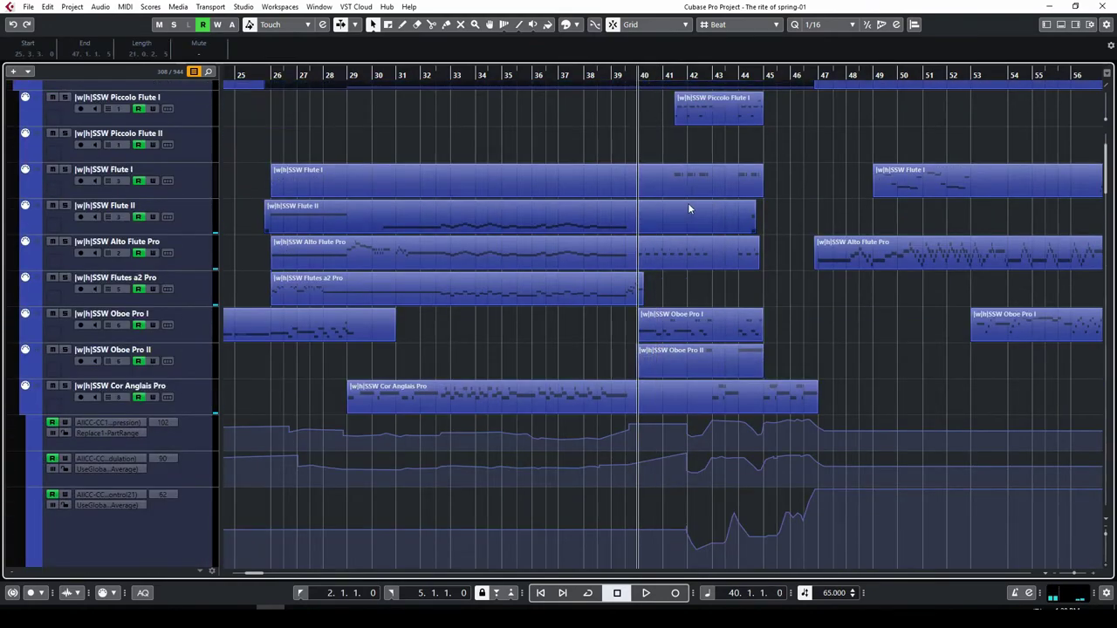
Step: Open the Oboe II part at bar 40, show its articulations and velocities, play it and return to the project
double_click(705, 350)
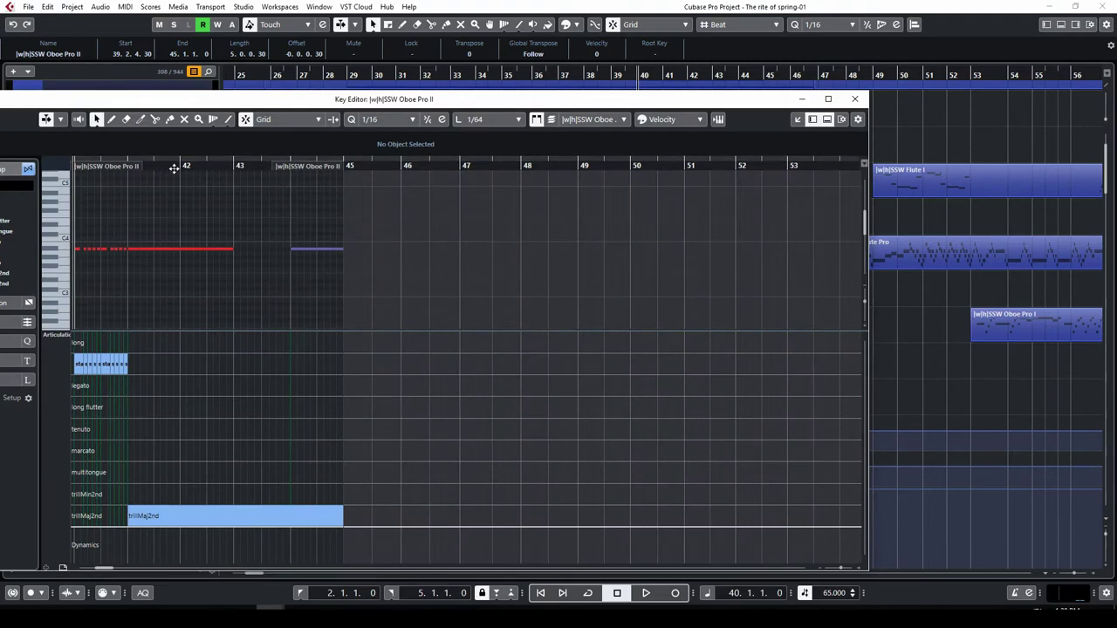
scroll(104, 184, left, 3)
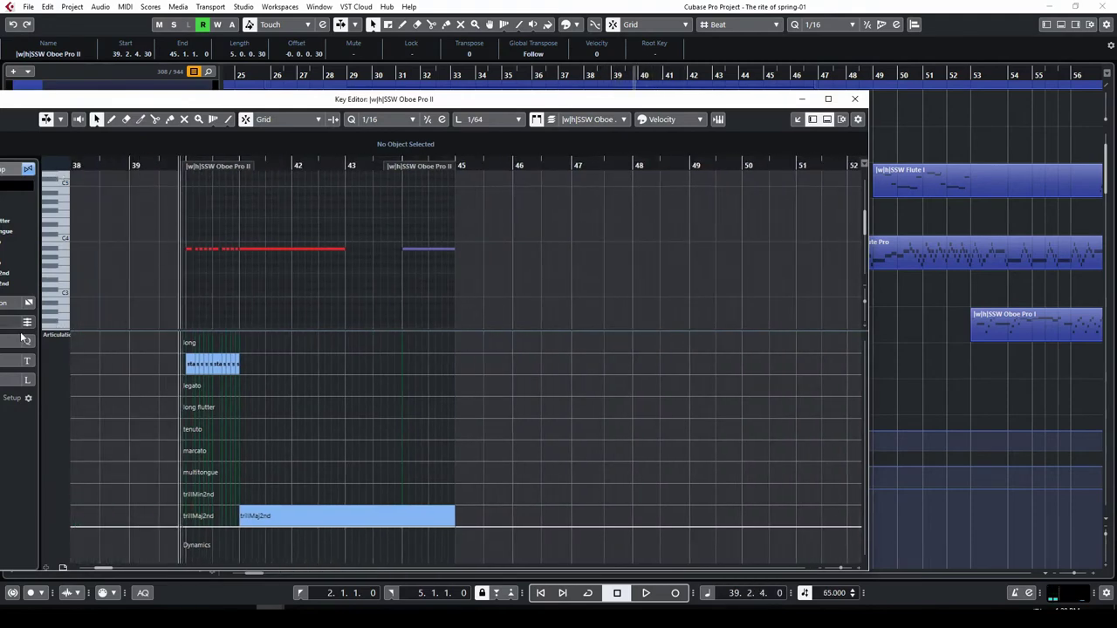
click(46, 569)
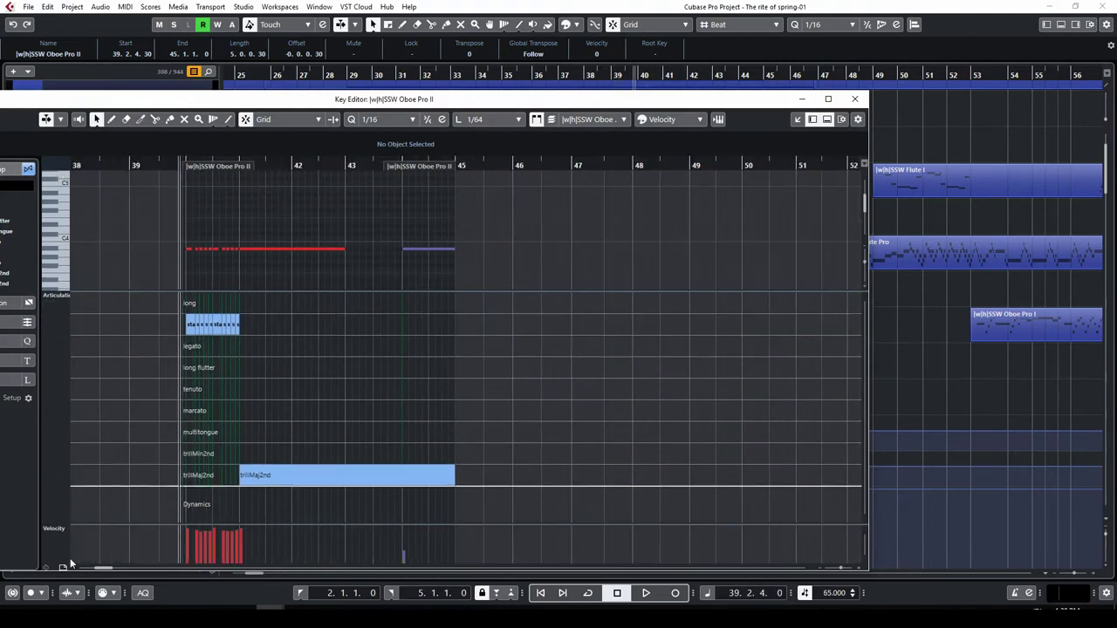
drag(231, 524, 234, 507)
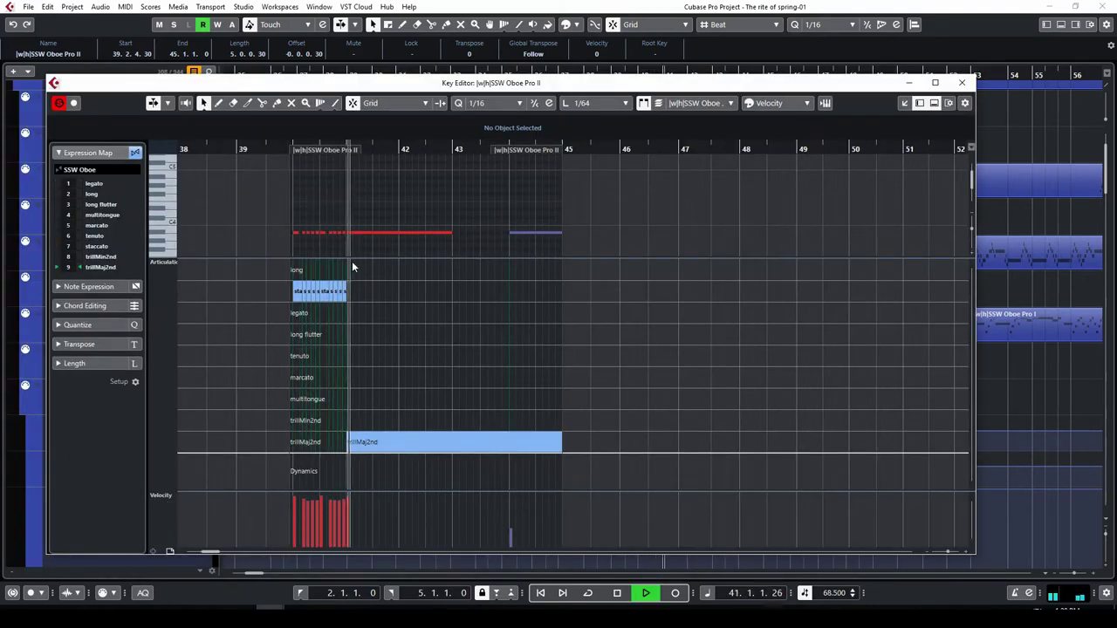
key(space)
click(962, 82)
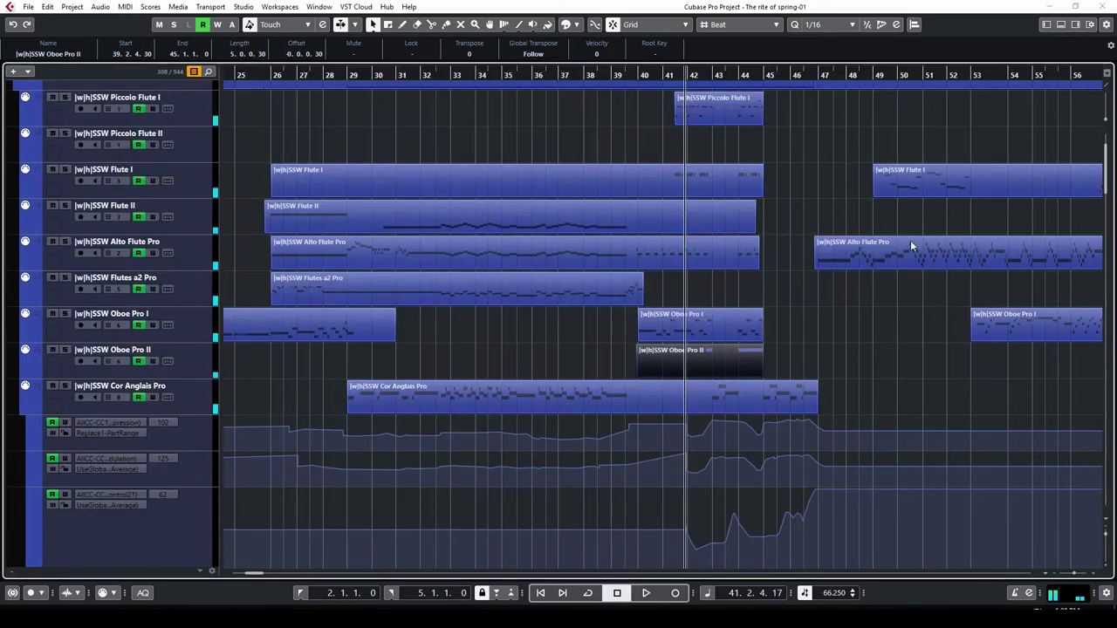
Step: Replay the woodwinds from bar 40, following the oboe, flute and Piccolo Flute I tracks, and stop in bar 42
click(639, 74)
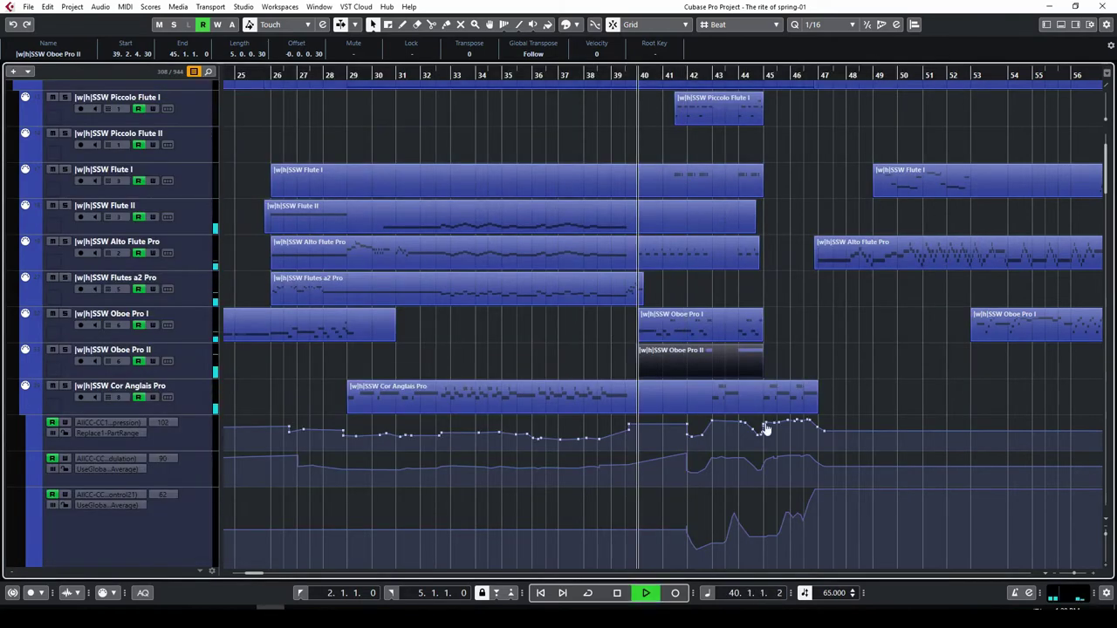
scroll(733, 321, up, 3)
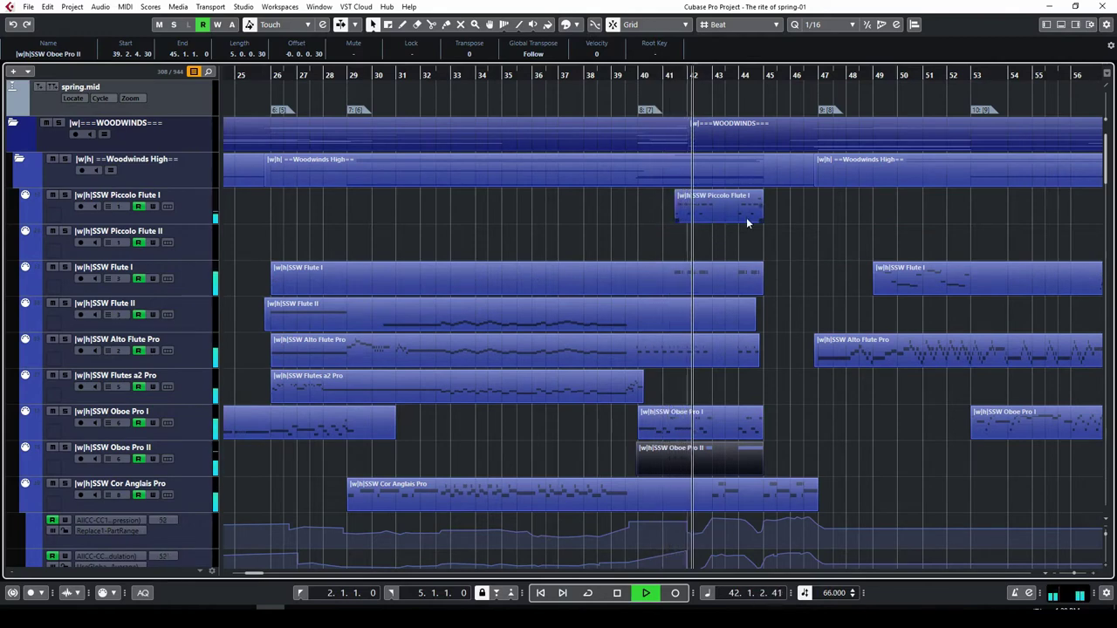
key(space)
Step: Open the Flute I and Piccolo Flute I parts together in the Key Editor and display the articulations of Flute I
click(759, 278)
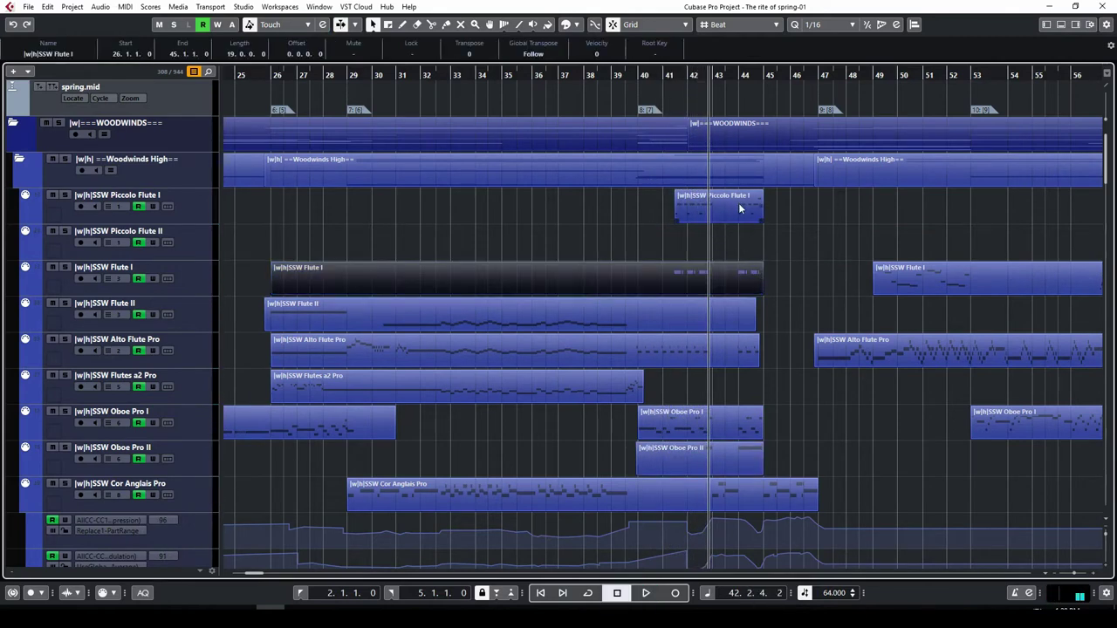
double_click(728, 223)
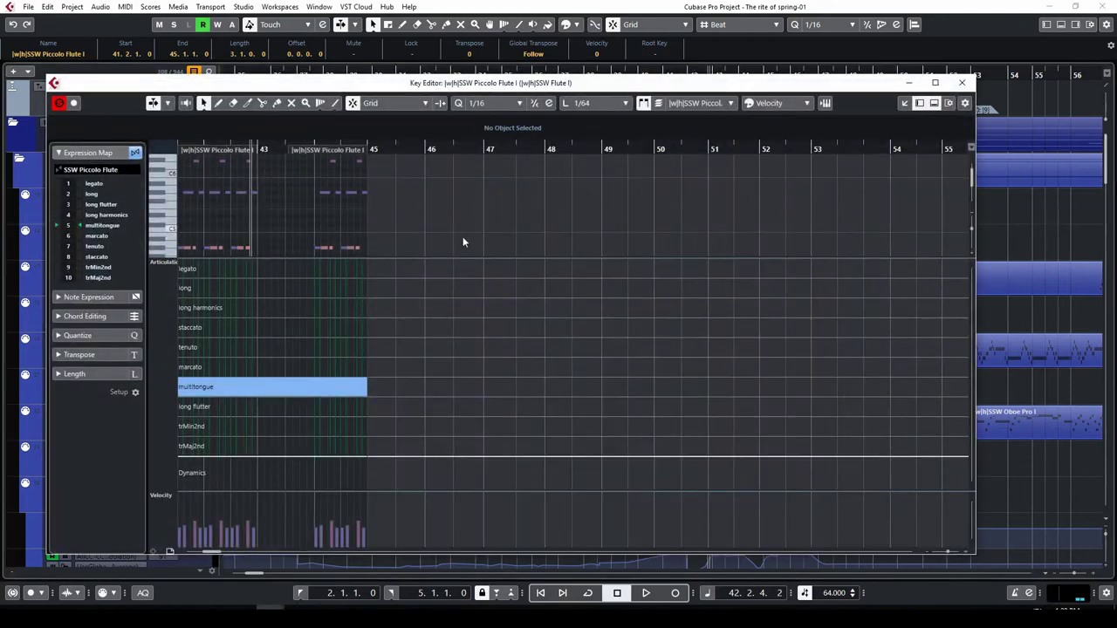
drag(465, 258, 451, 362)
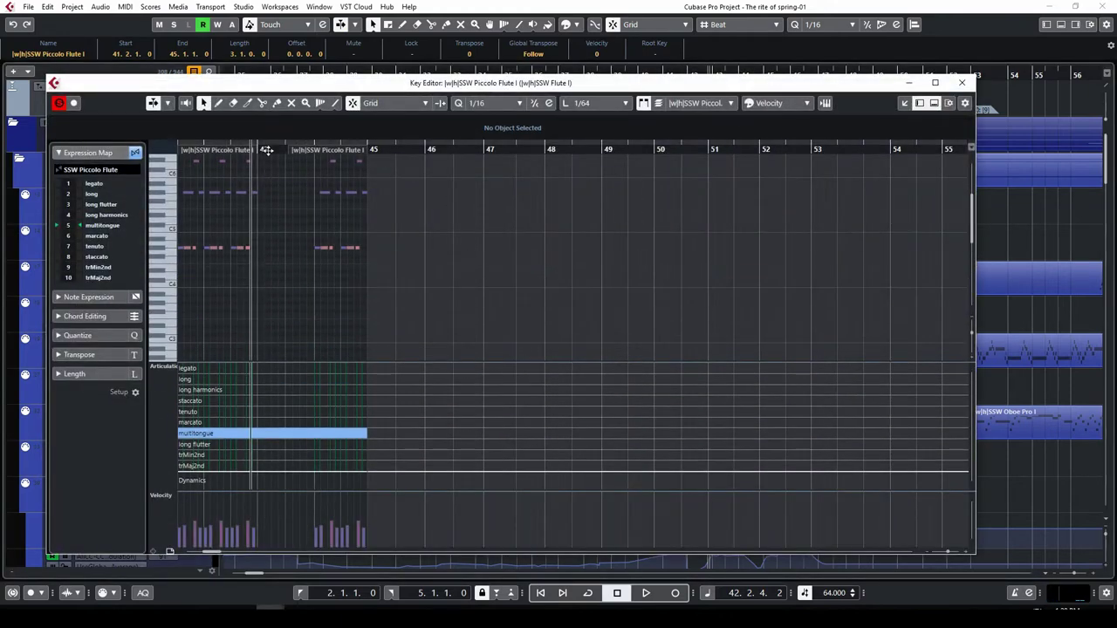
drag(170, 161, 276, 203)
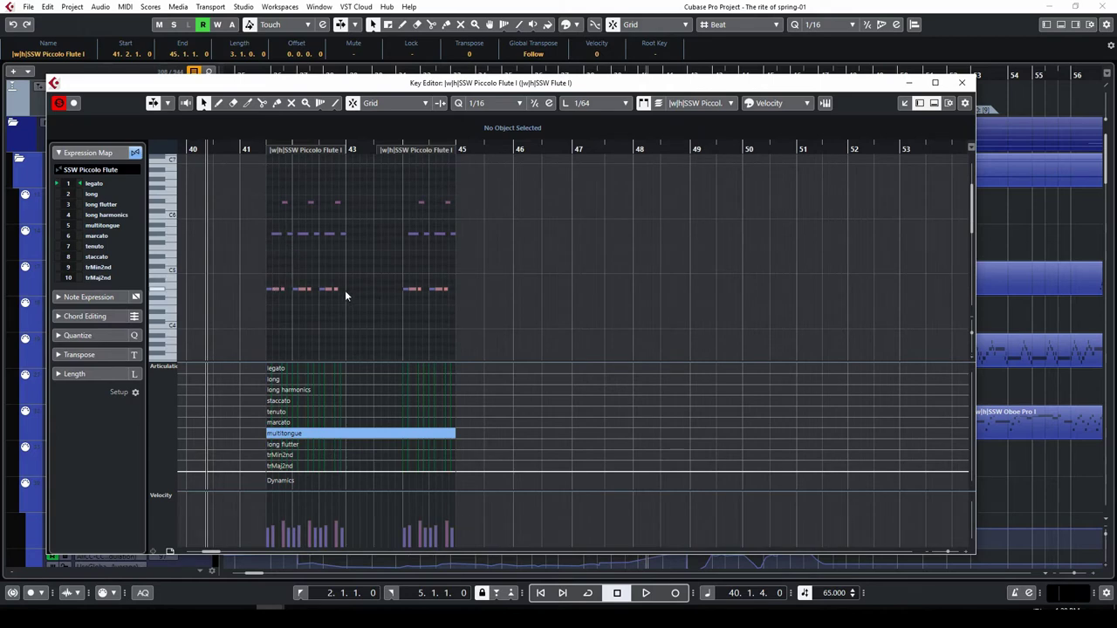
click(336, 290)
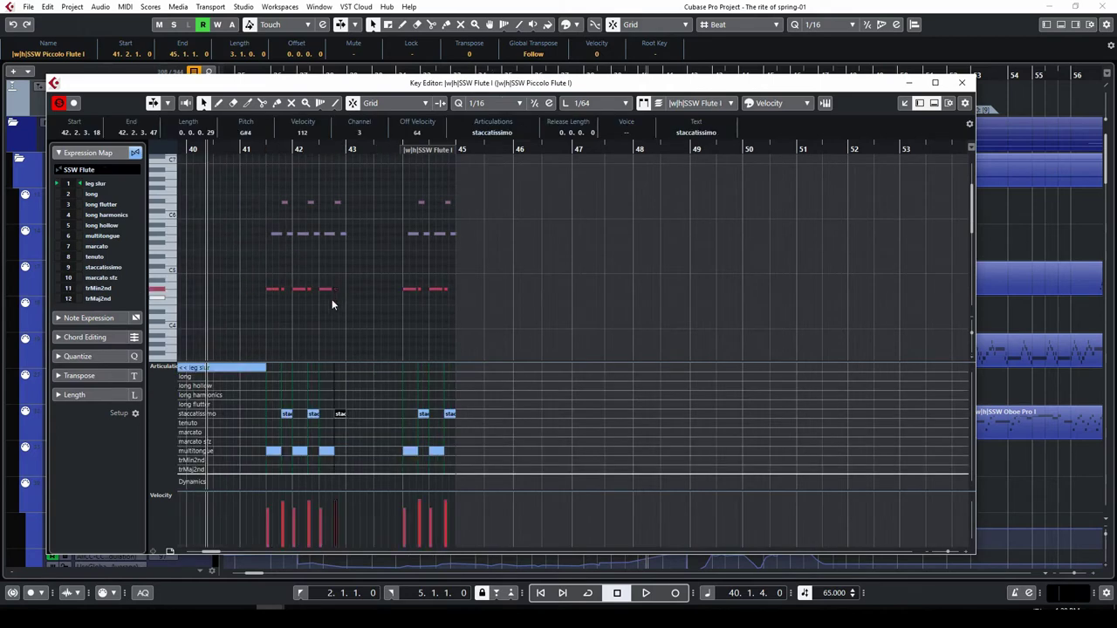
Step: Play the combined flute and piccolo parts from bar 41, beat 2, stop in bar 43 and close the editor
click(264, 150)
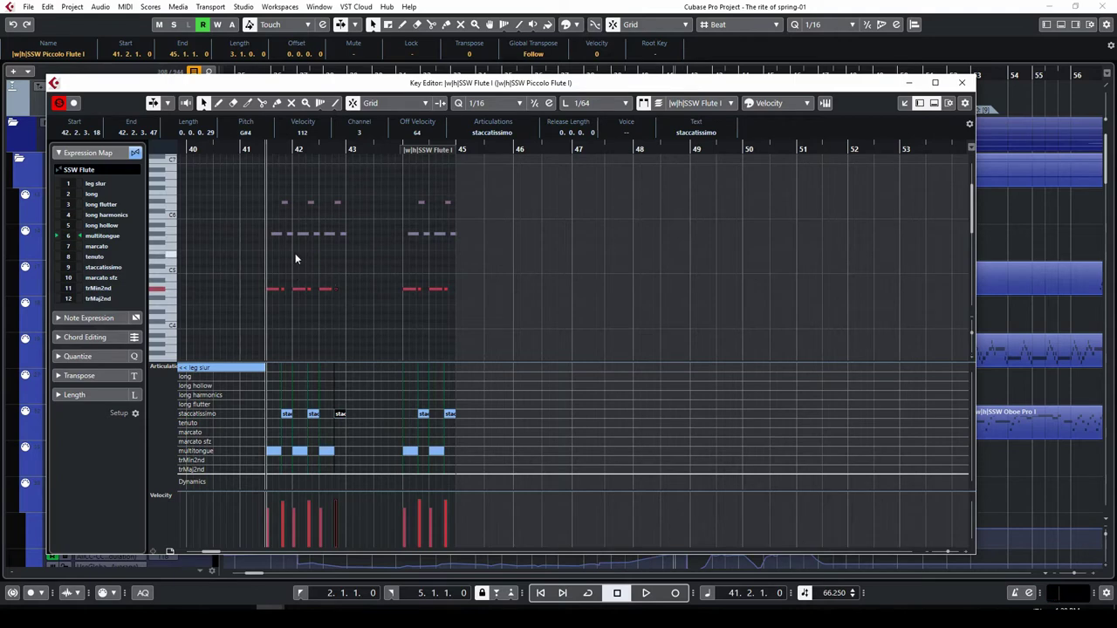
key(space)
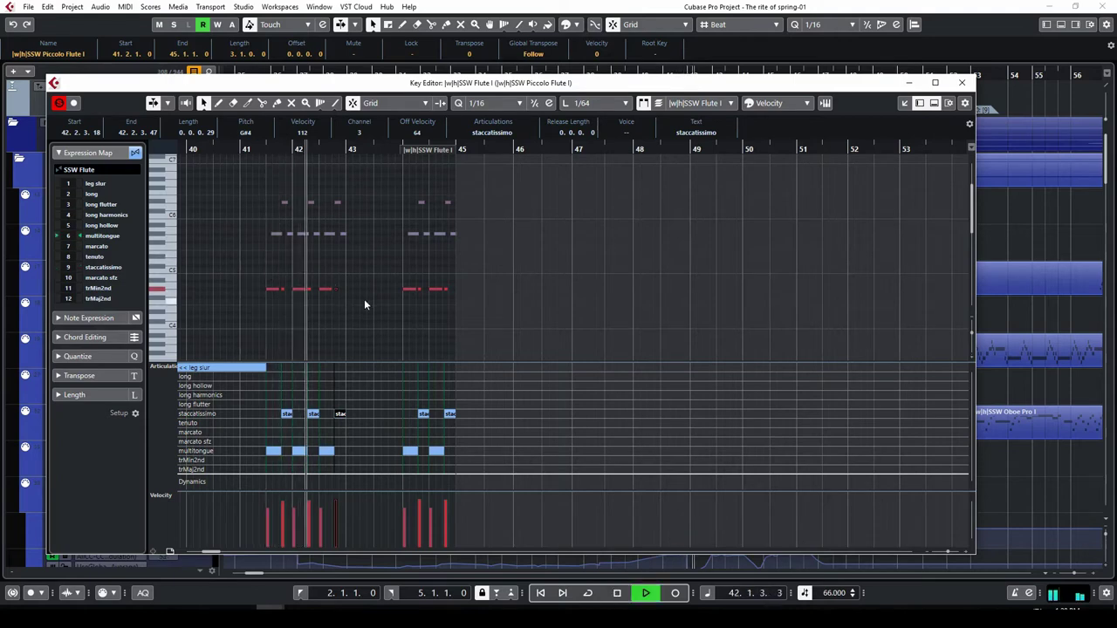
key(space)
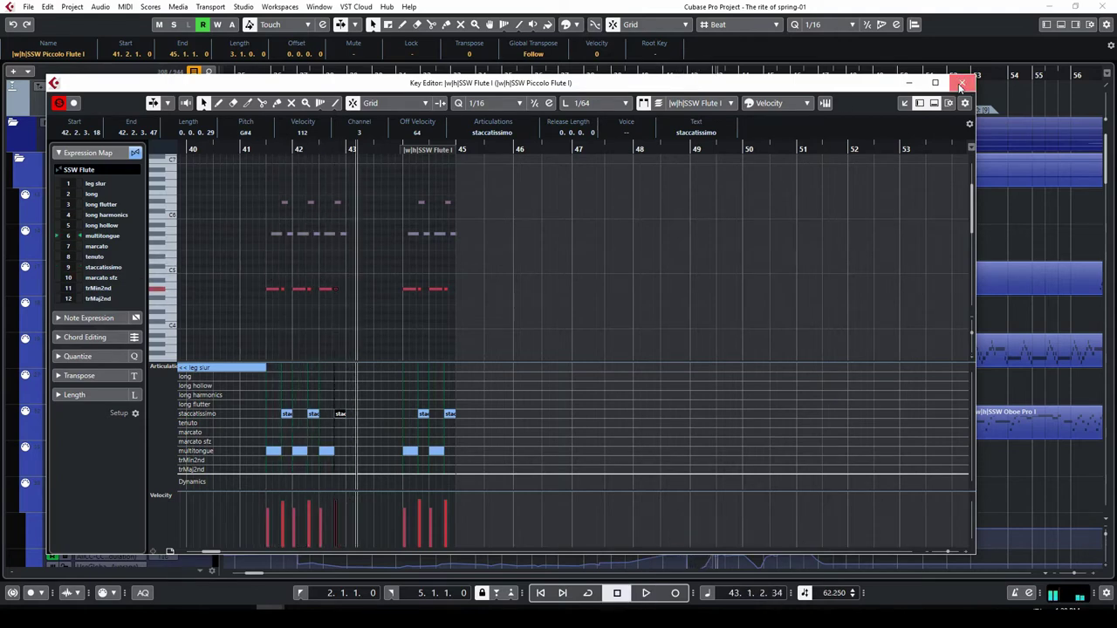
click(961, 84)
Step: Open the Piccolo Flute I part alone, play it while examining its multitongue articulation, and return to the project
double_click(724, 217)
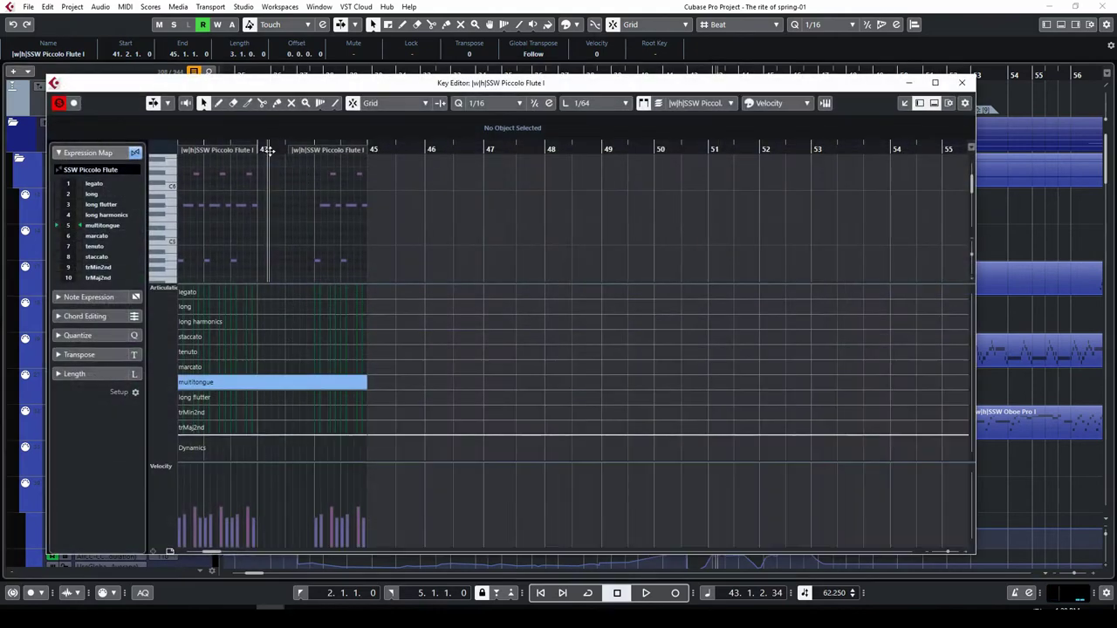
key(space)
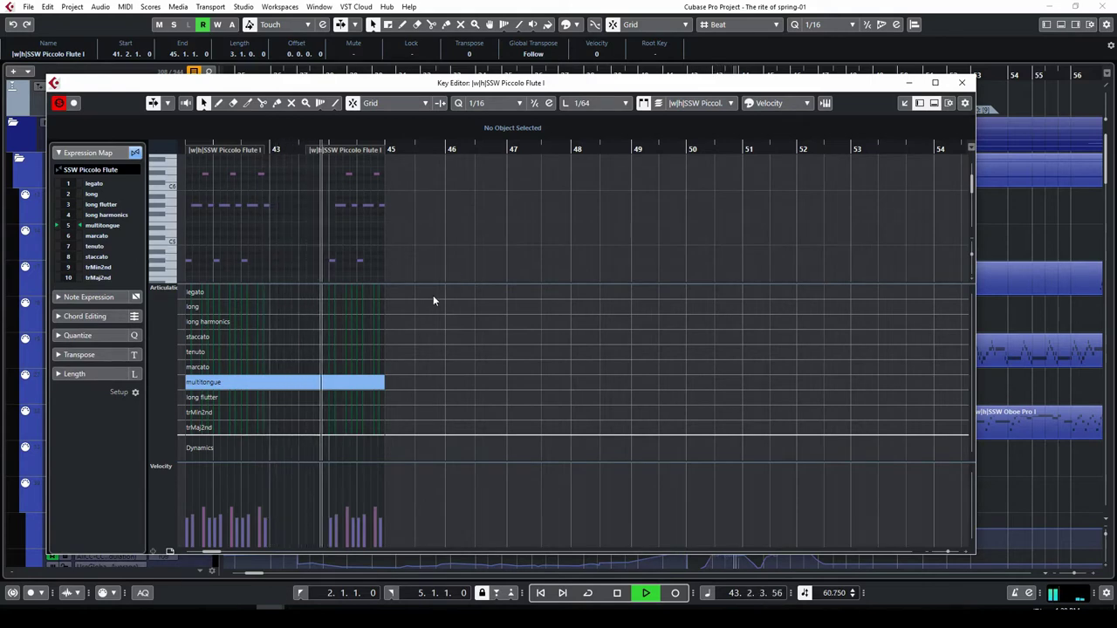
key(space)
click(964, 82)
Step: Replay the passage from bar 41, following the high woodwind, clarinet and bass clarinet tracks, and stop at bar 45
click(675, 78)
key(space)
scroll(775, 325, down, 10)
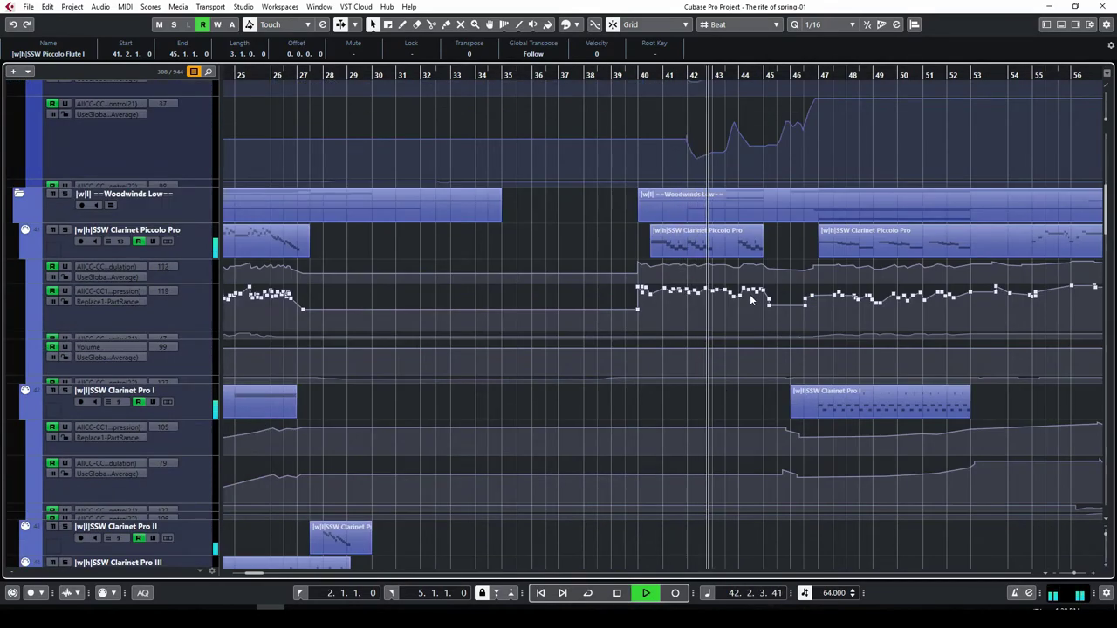
scroll(779, 277, up, 10)
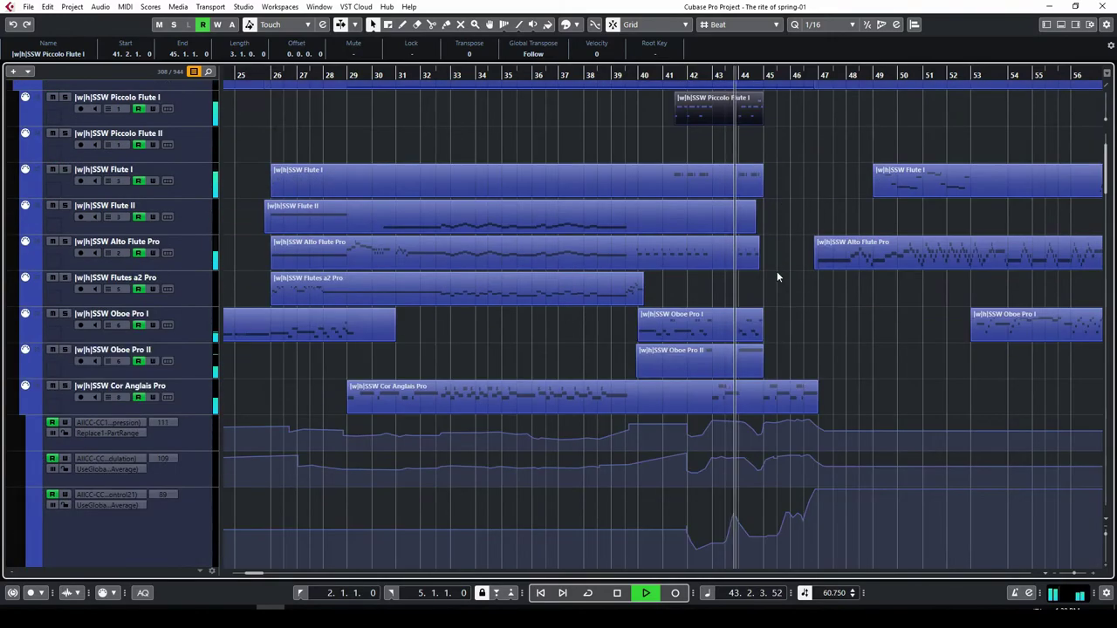
scroll(776, 280, down, 10)
scroll(775, 279, down, 3)
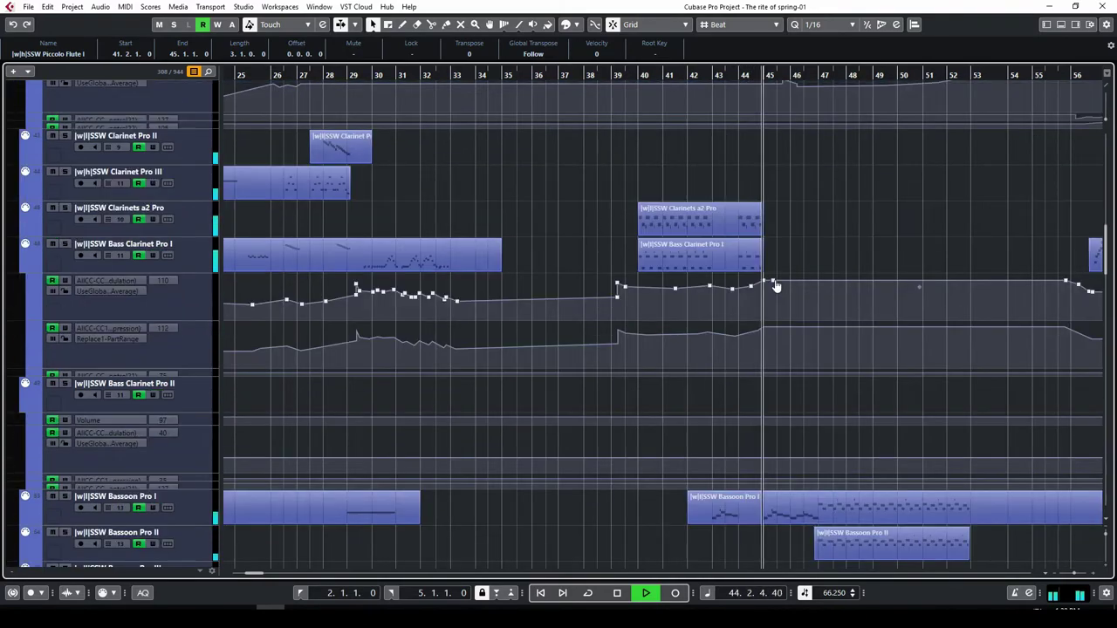
key(space)
Step: Add the Clarinet Piccolo, Clarinets a2 and Bass Clarinet I parts to the Piccolo Flute I selection and open them together in the Key Editor
scroll(776, 282, up, 5)
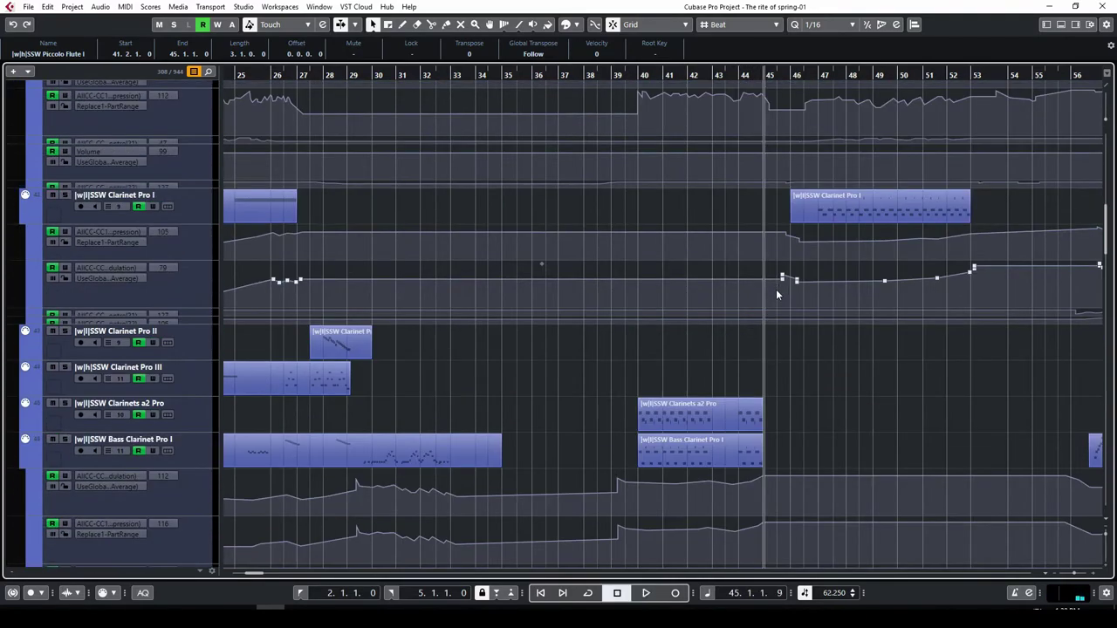
scroll(775, 289, up, 1)
scroll(784, 391, down, 2)
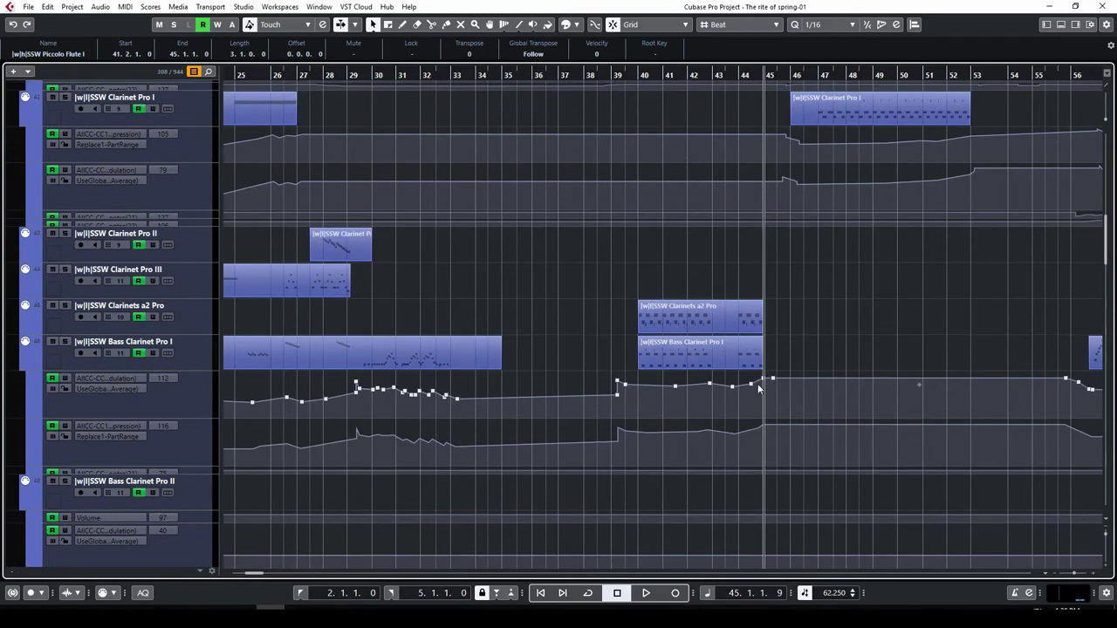
scroll(745, 319, up, 3)
shift+click(712, 243)
scroll(712, 312, down, 5)
key(Return)
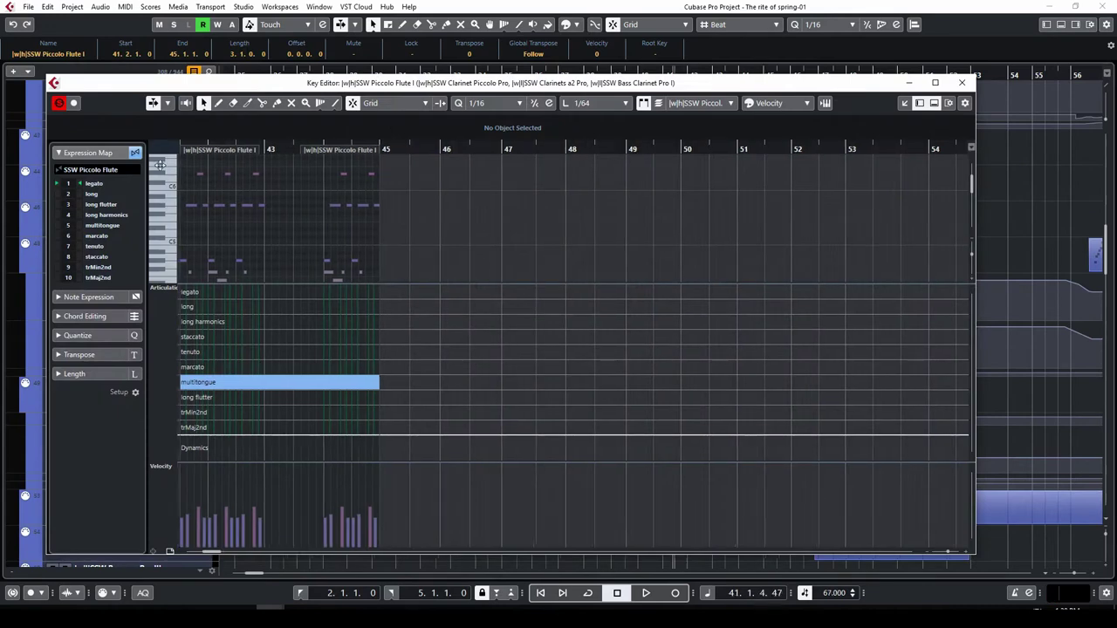
Step: Play the combined piccolo and clarinet parts from bar 41 in an enlarged note display, examine the lower notes and close the editor
drag(171, 164, 245, 178)
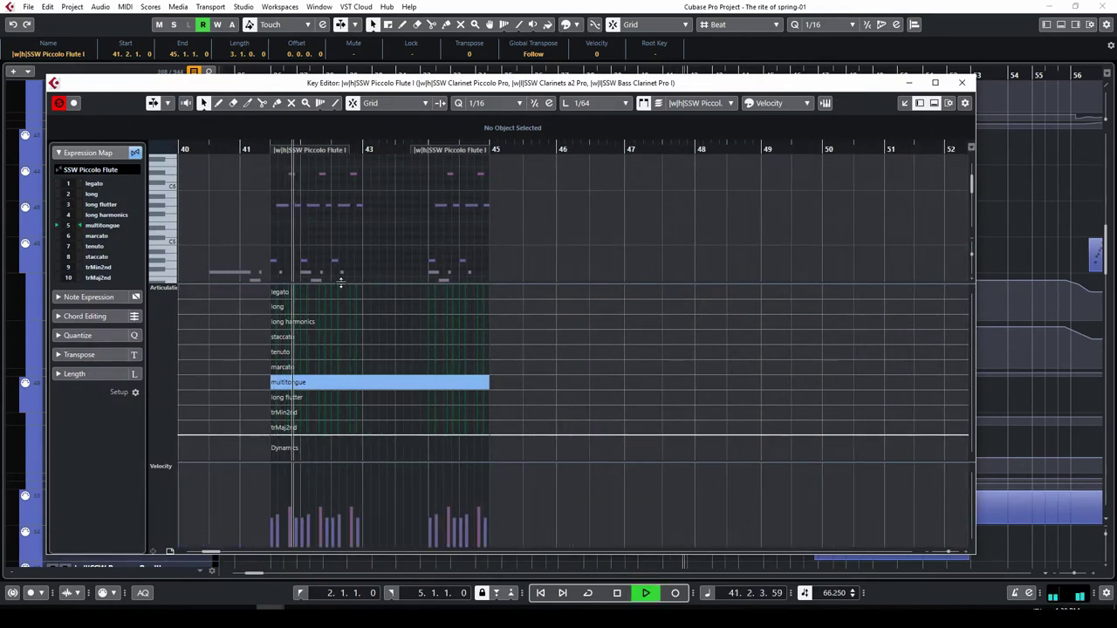
drag(341, 285, 331, 370)
scroll(402, 299, down, 2)
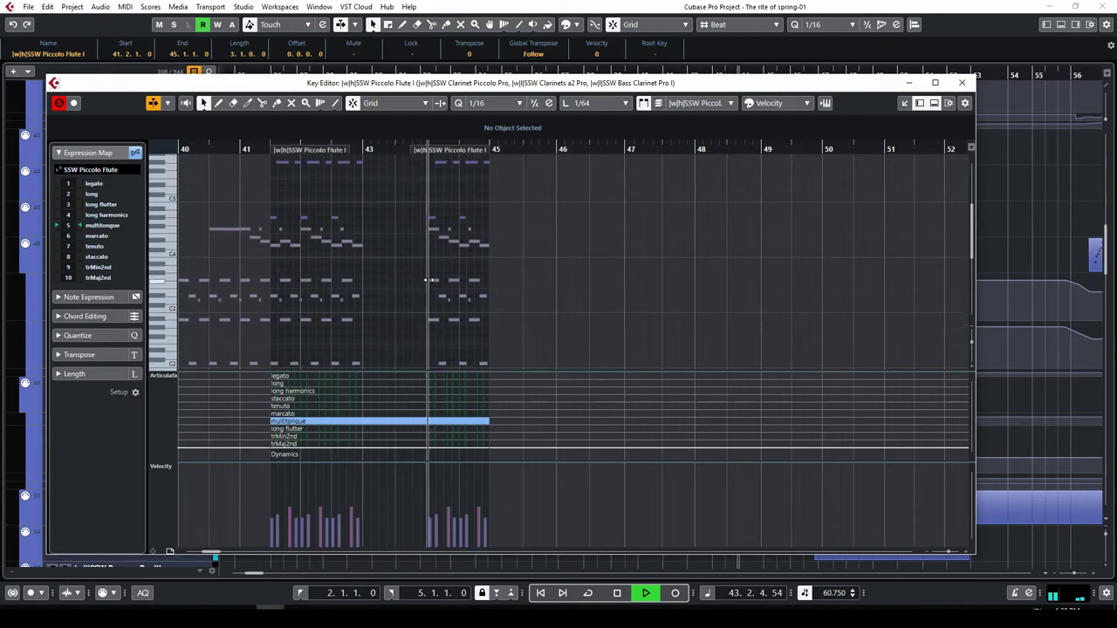
click(962, 82)
Step: Continue playback through bar 48 while following the bassoon, contrabassoon and horn tracks
key(space)
scroll(862, 324, down, 5)
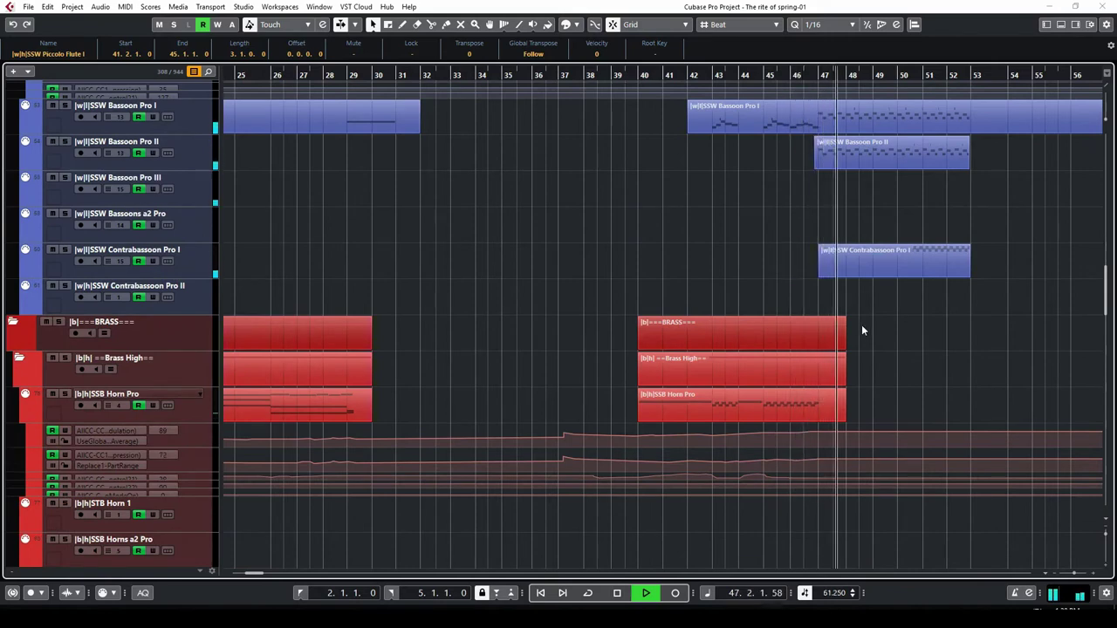
scroll(862, 329, up, 2)
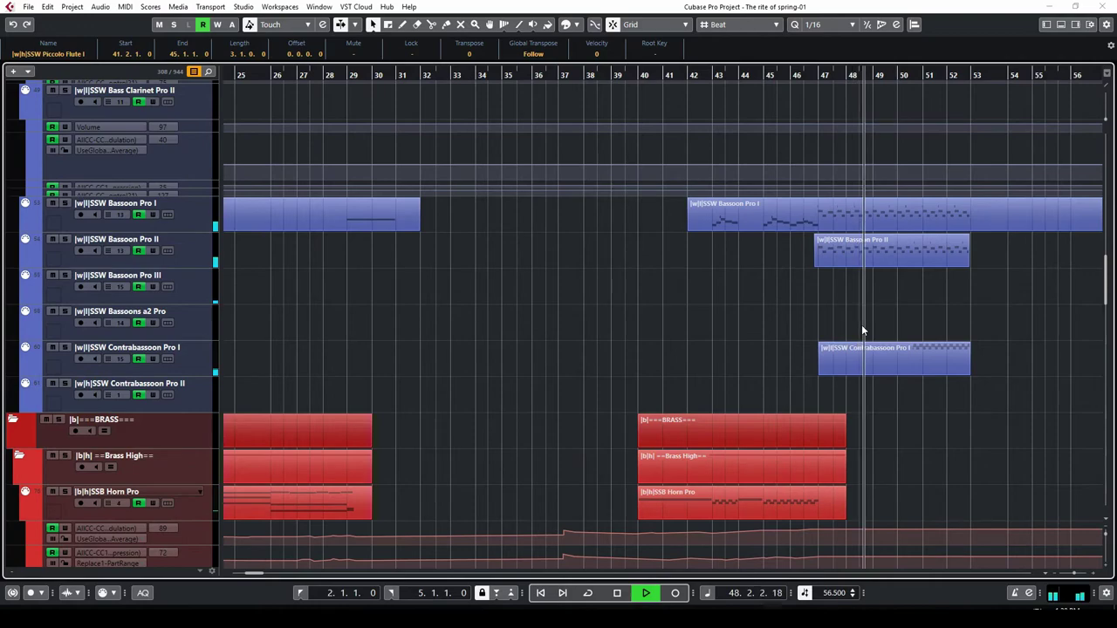
scroll(895, 331, down, 2)
Step: Follow the playback through the flute, oboe, Cor Anglais and Clarinet Piccolo tracks from bar 50 and stop in bar 55
scroll(894, 327, up, 10)
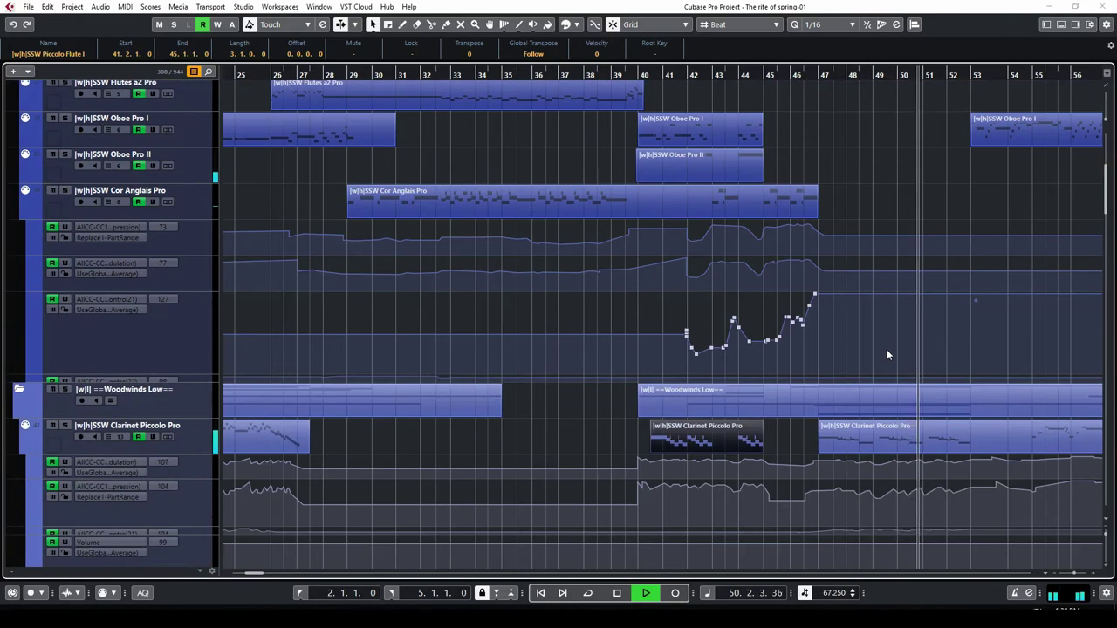
scroll(928, 314, up, 4)
scroll(922, 315, up, 2)
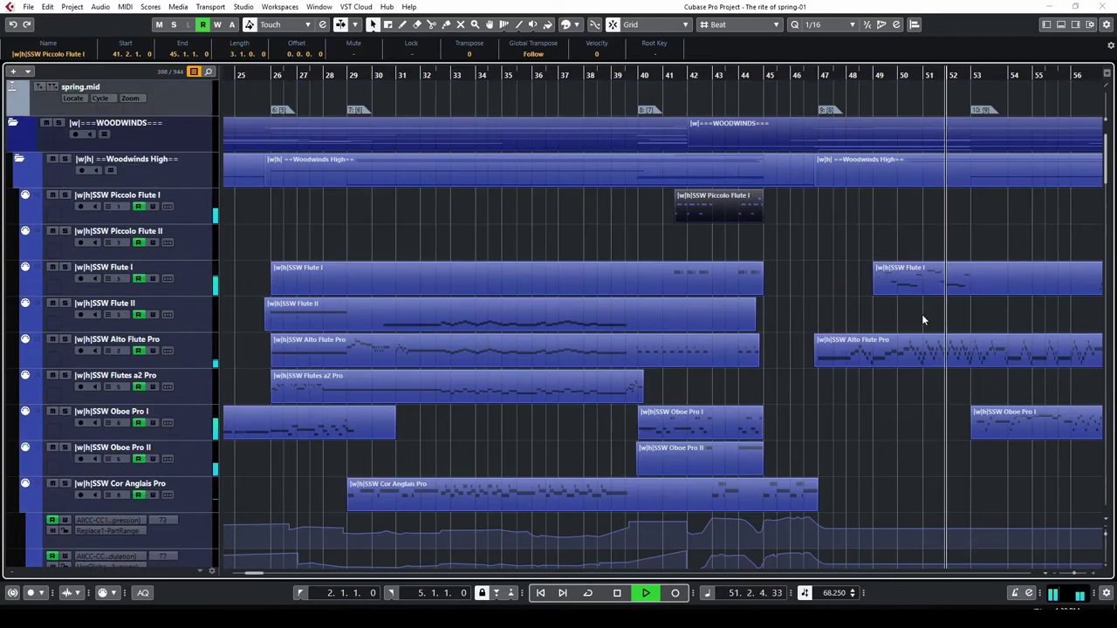
scroll(917, 326, down, 4)
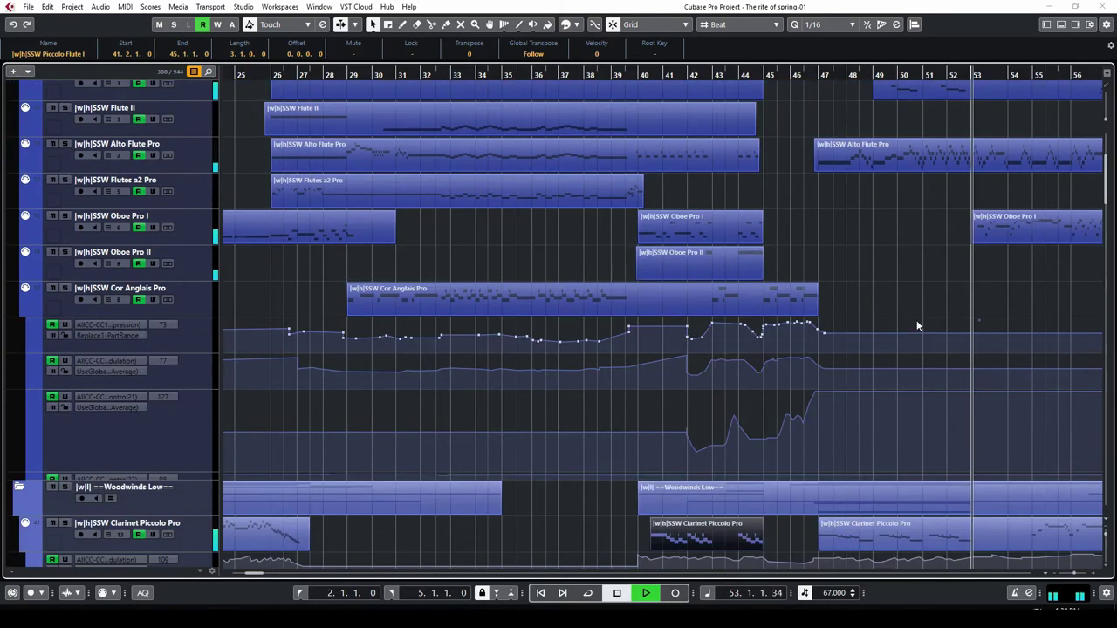
key(space)
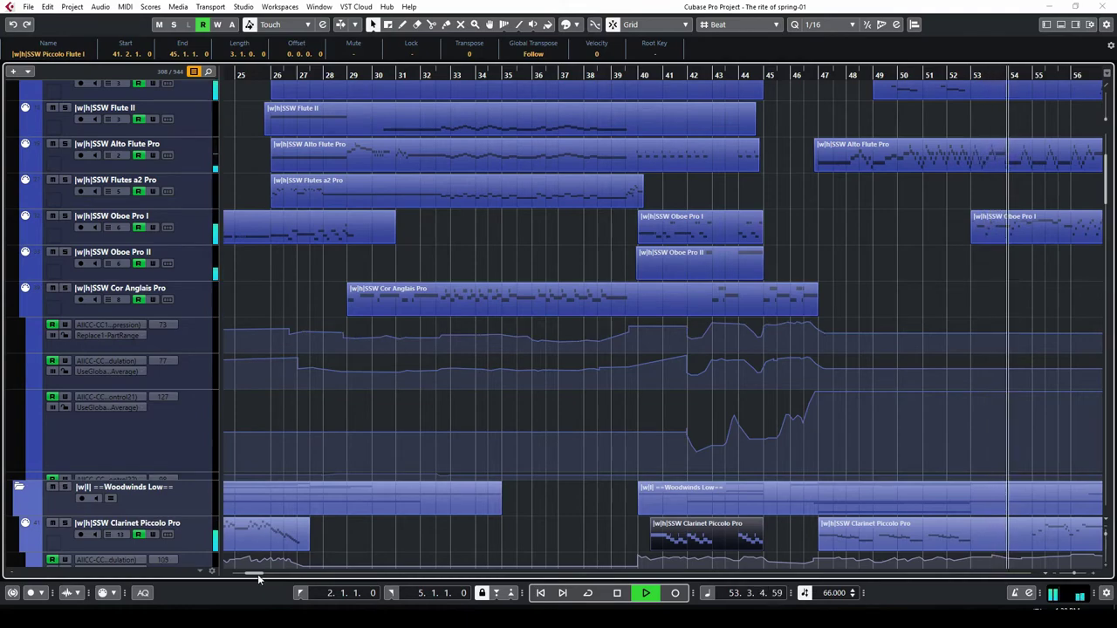
scroll(254, 576, right, 3)
scroll(308, 392, down, 2)
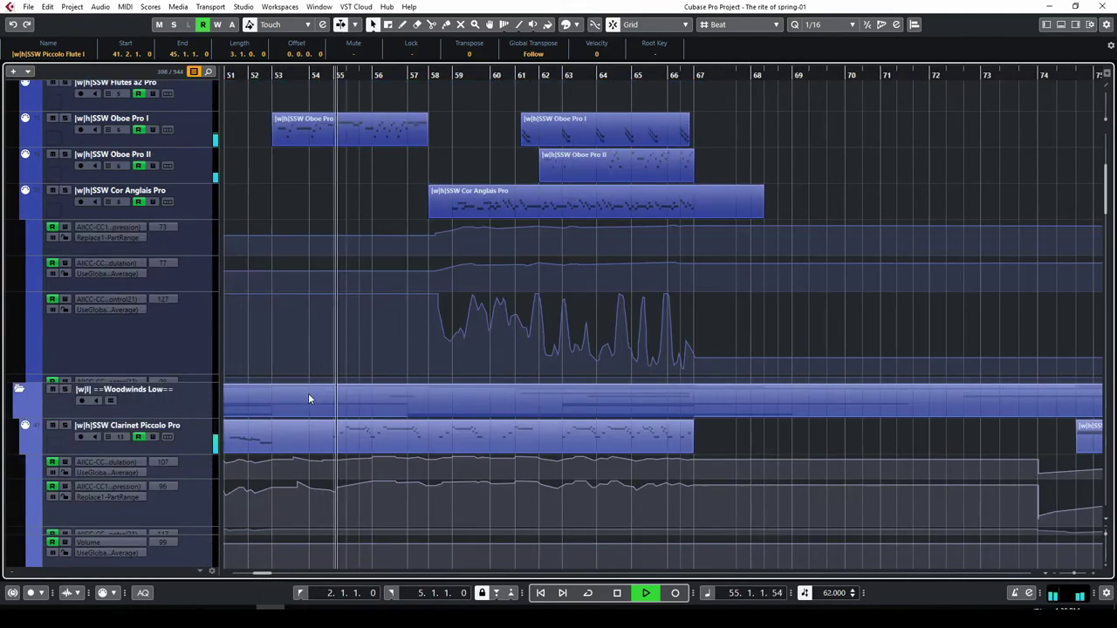
key(space)
Step: Select the Clarinet Piccolo track to examine its part from bar 51 onwards
scroll(313, 400, down, 2)
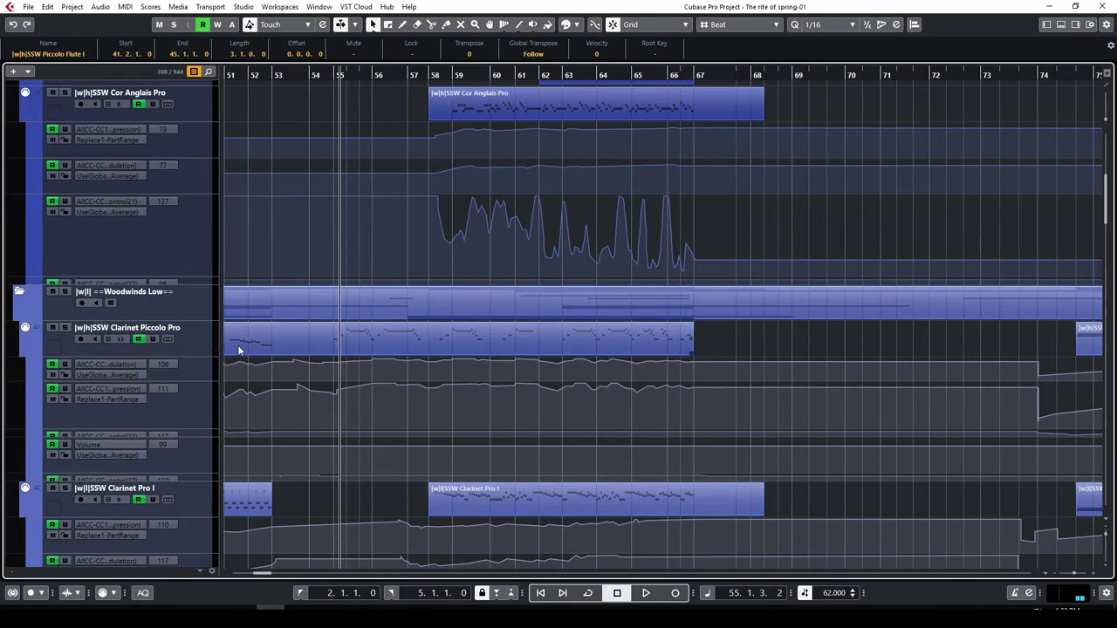
click(187, 356)
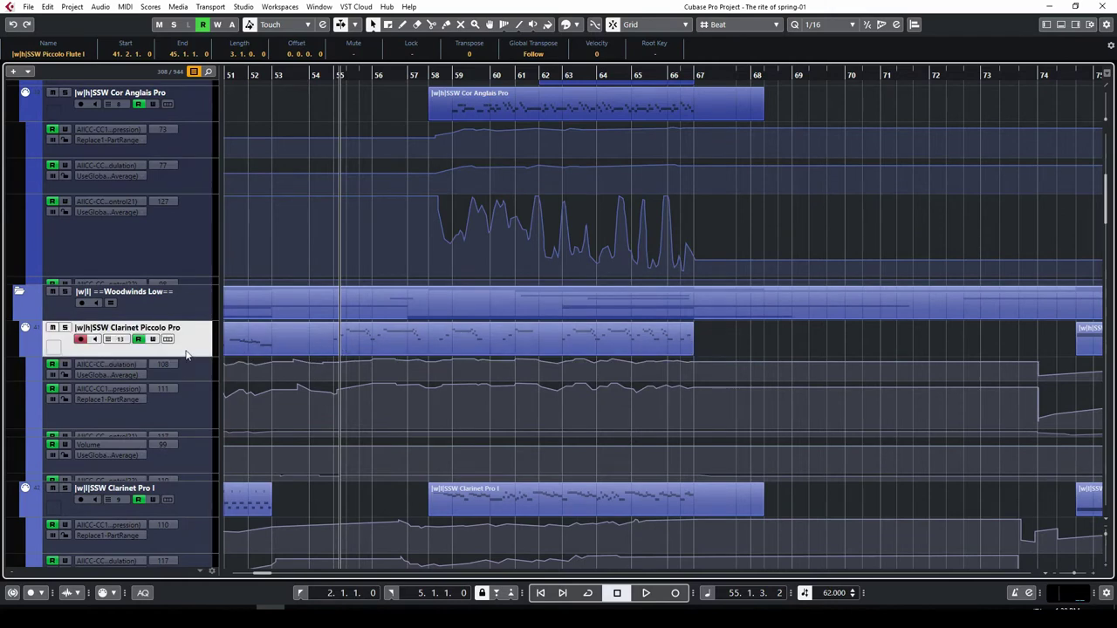
click(408, 342)
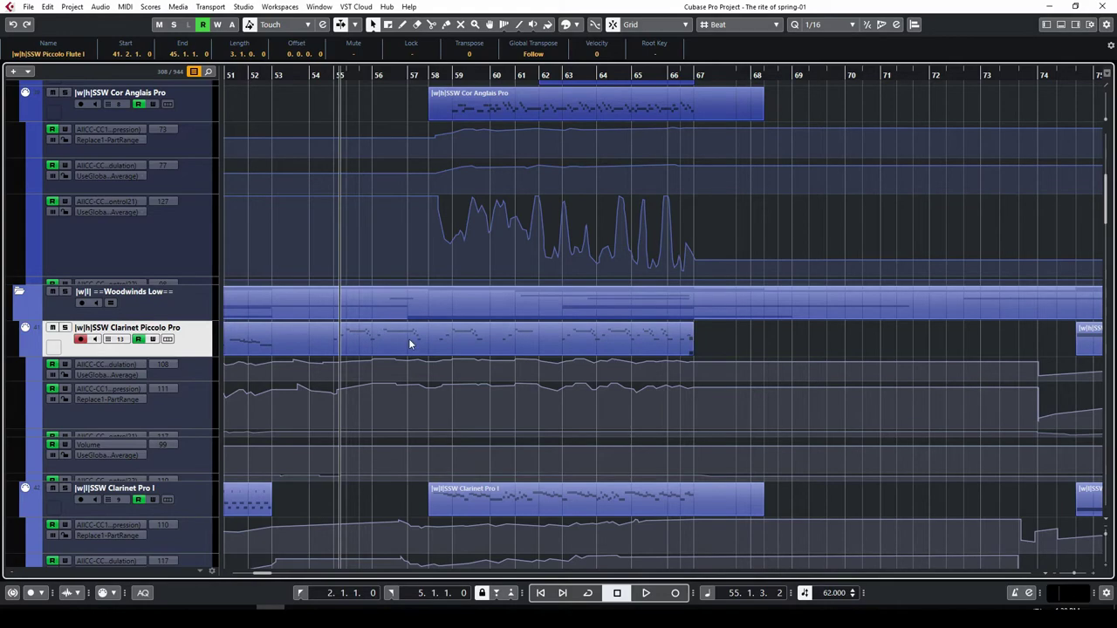
Step: Play the Clarinet Piccolo part from bar 55 in a maximized note editor with its articulation lane displayed, and close the editor
click(333, 77)
click(387, 332)
double_click(387, 332)
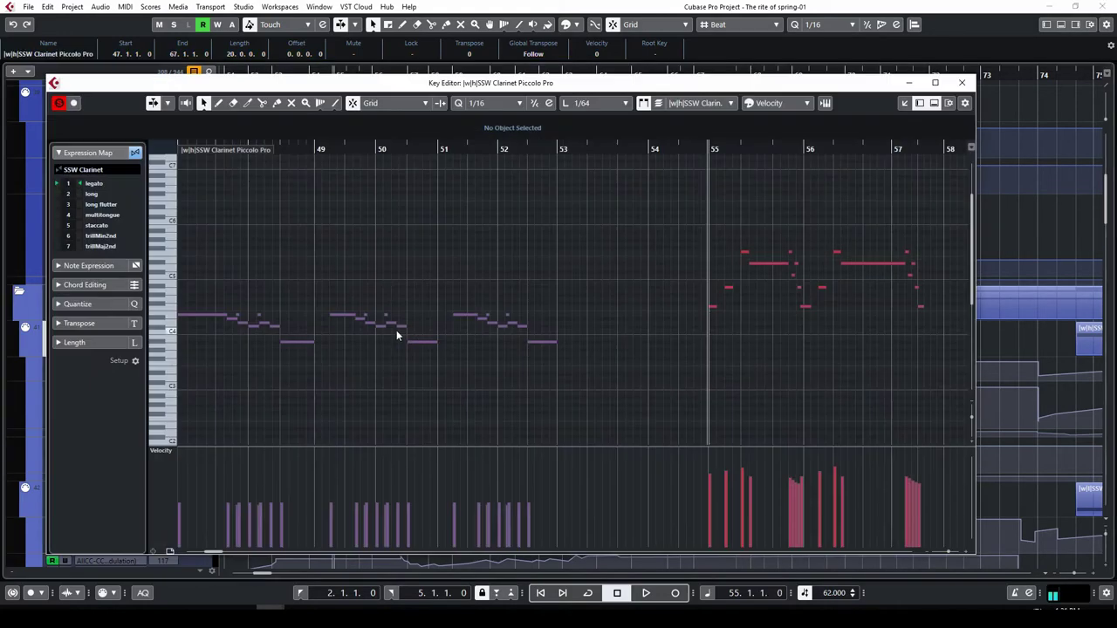
double_click(845, 88)
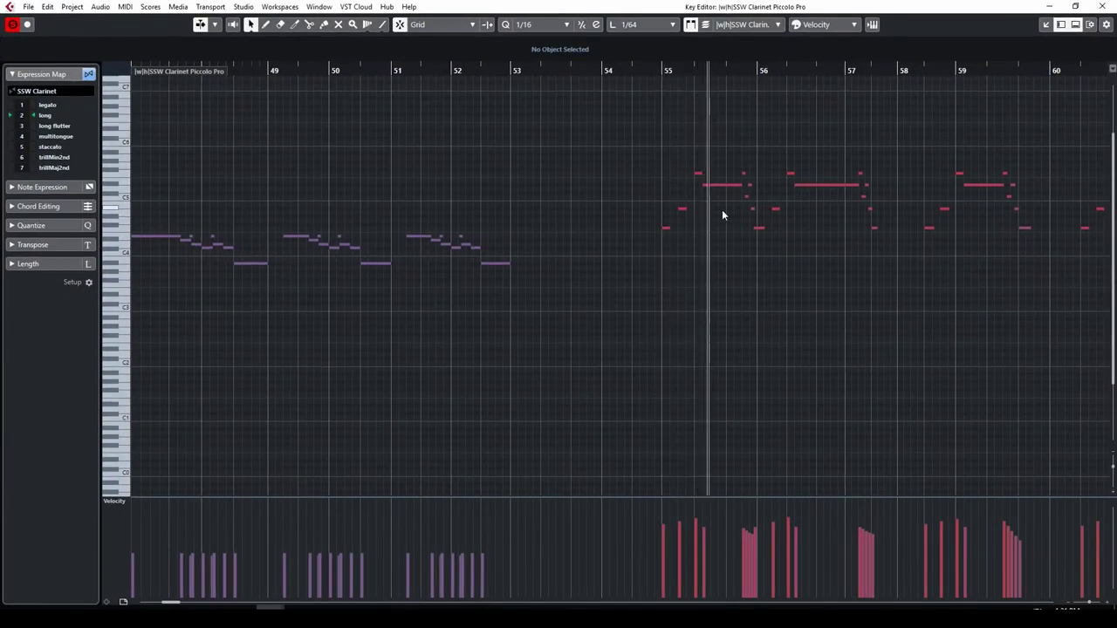
click(109, 502)
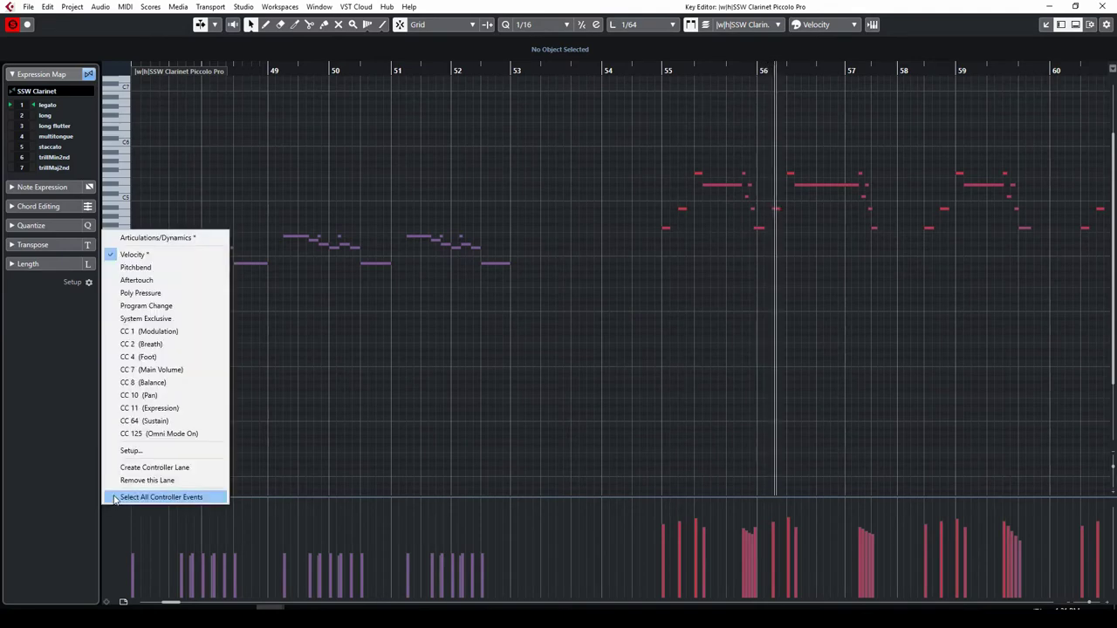
click(150, 239)
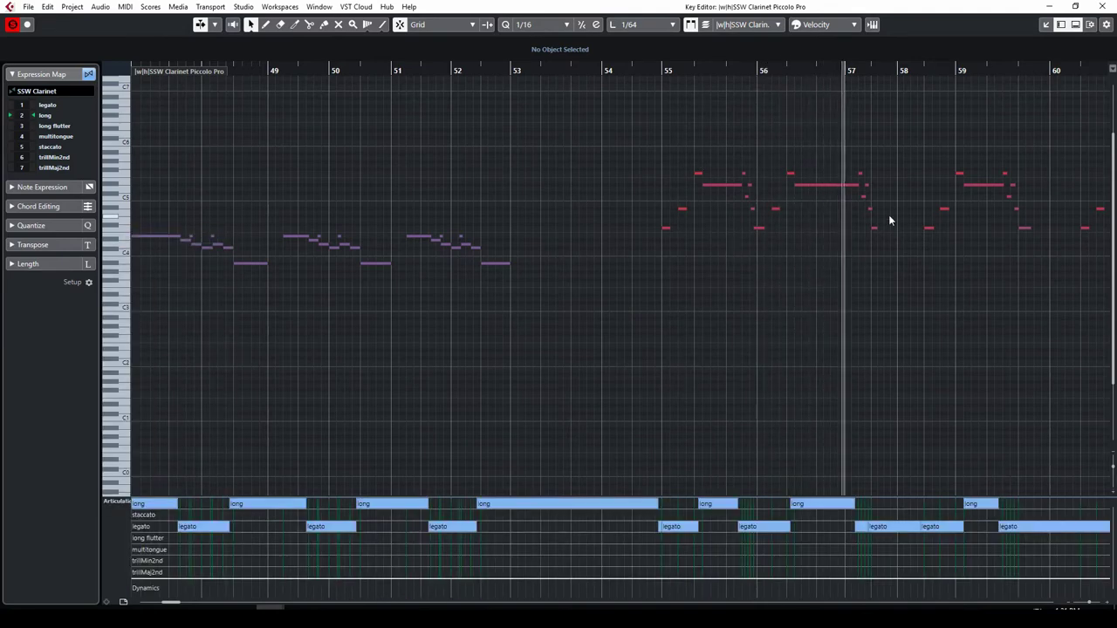
click(1104, 7)
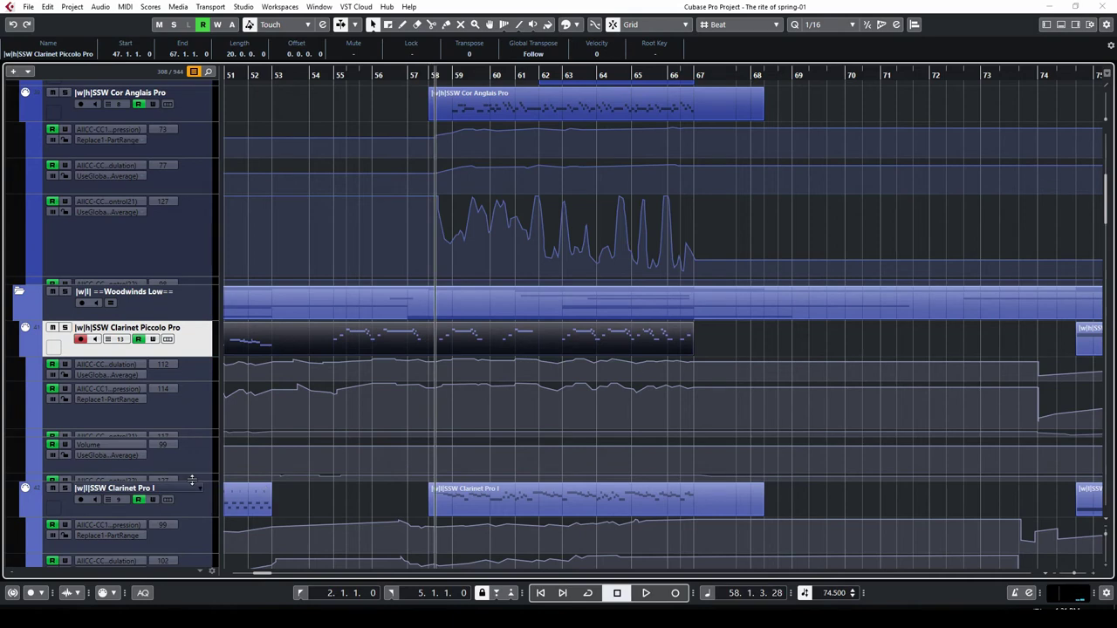
Step: Enlarge the Clarinet Piccolo's Control 22 automation lane and replay the passage from bar 51
drag(191, 479, 198, 508)
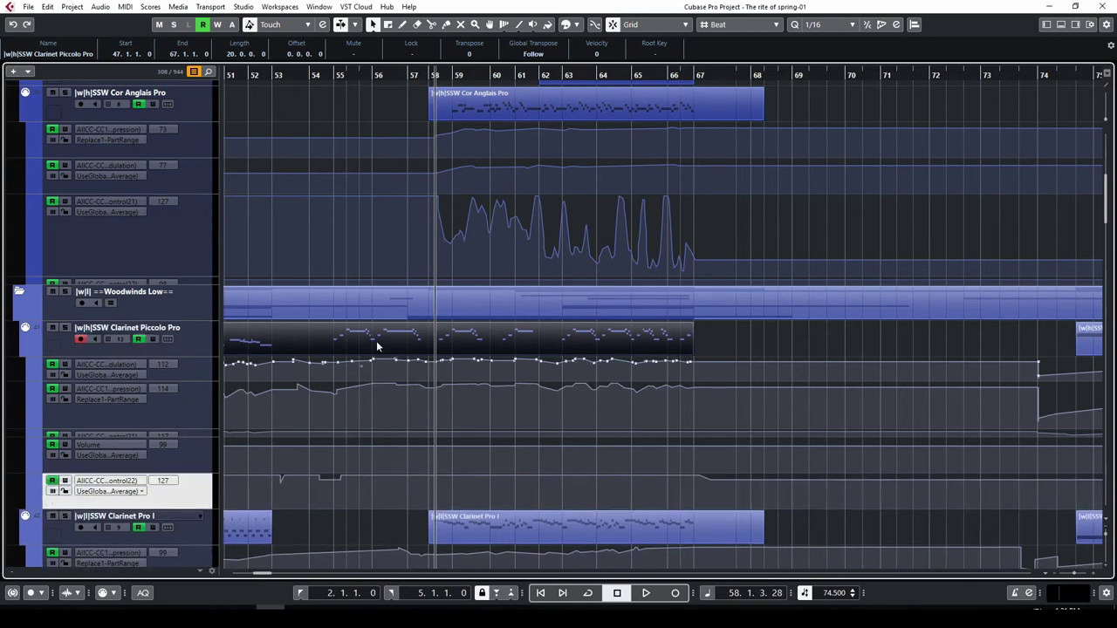
drag(330, 75, 329, 99)
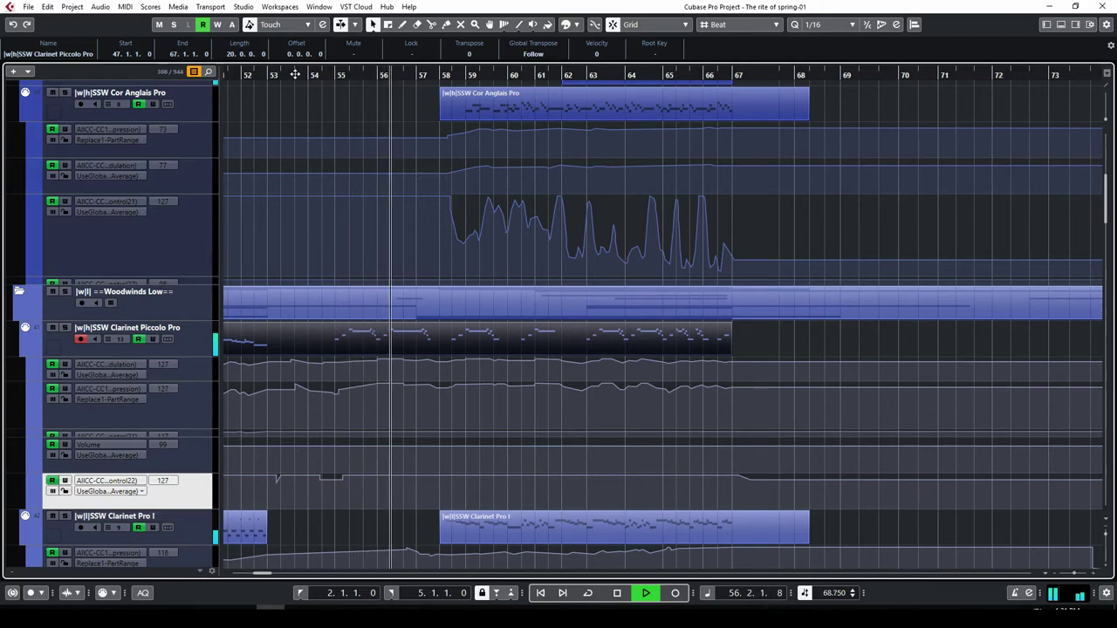
key(space)
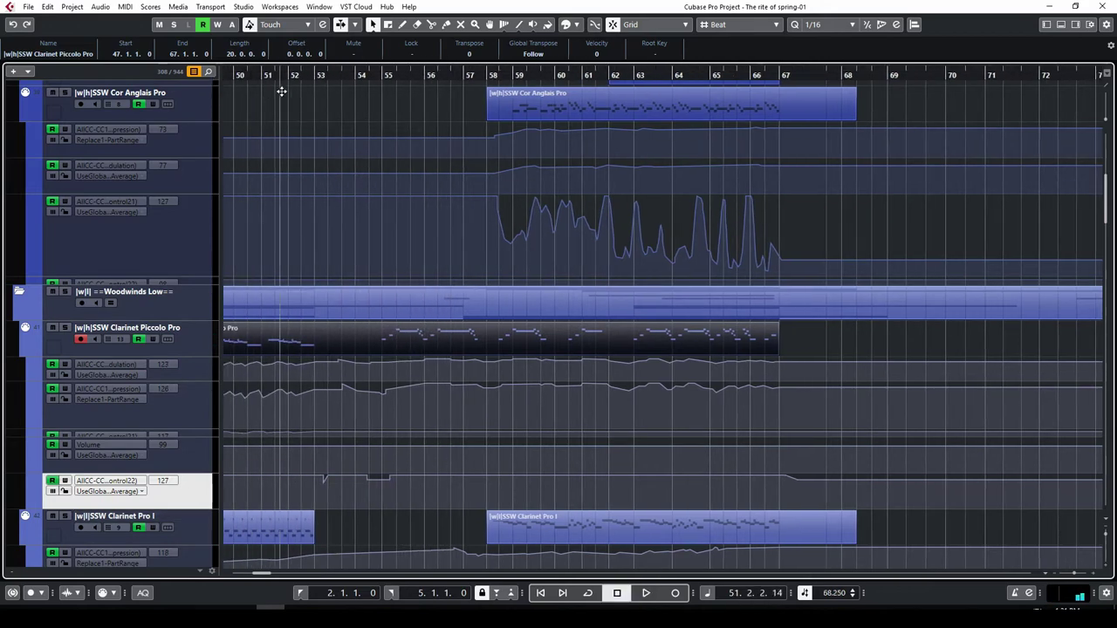
key(space)
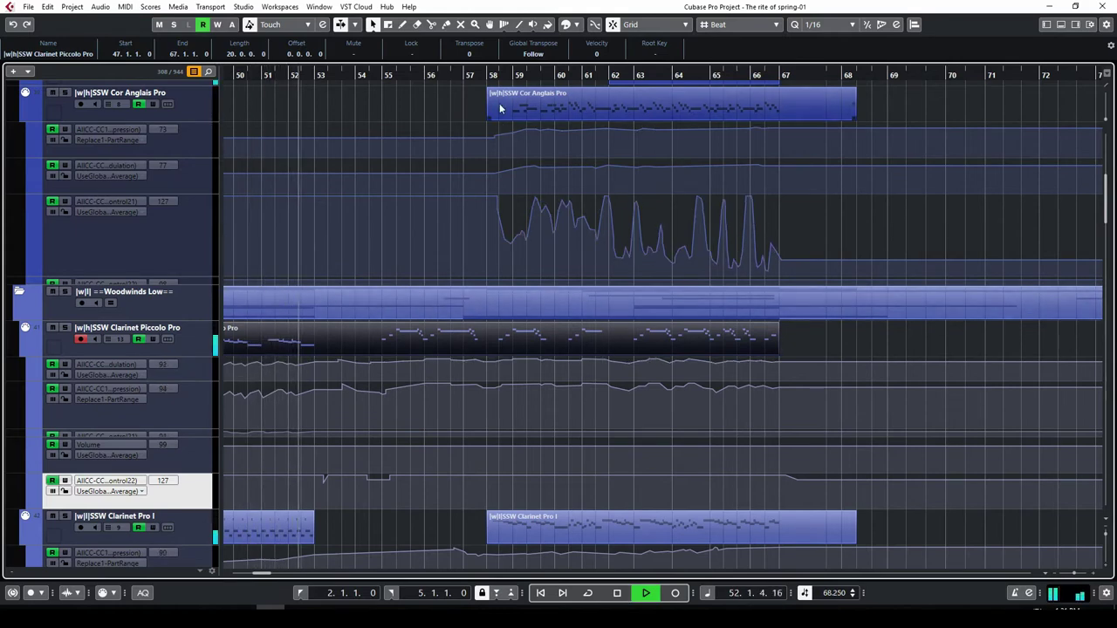
Step: Follow the playback down through the clarinet and bassoon tracks to the contrabassoons and stop in bar 59
scroll(663, 314, down, 2)
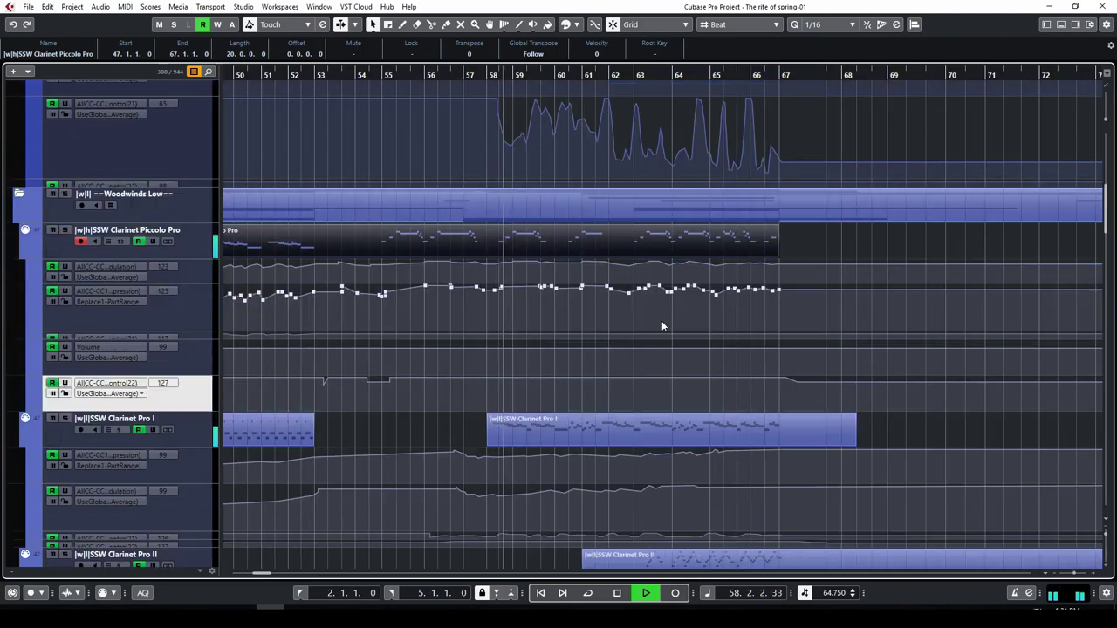
scroll(661, 323, down, 10)
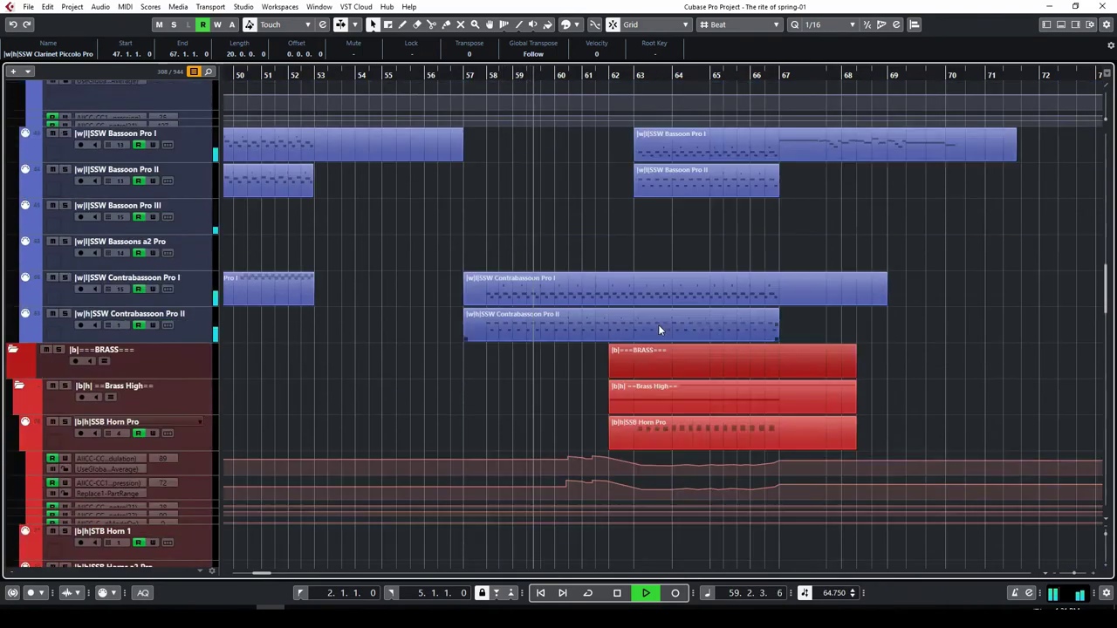
scroll(658, 325, down, 2)
key(space)
Step: Open the Contrabassoon Pro I and II parts from bar 57 together, play them to examine their notes and close the editor
click(508, 189)
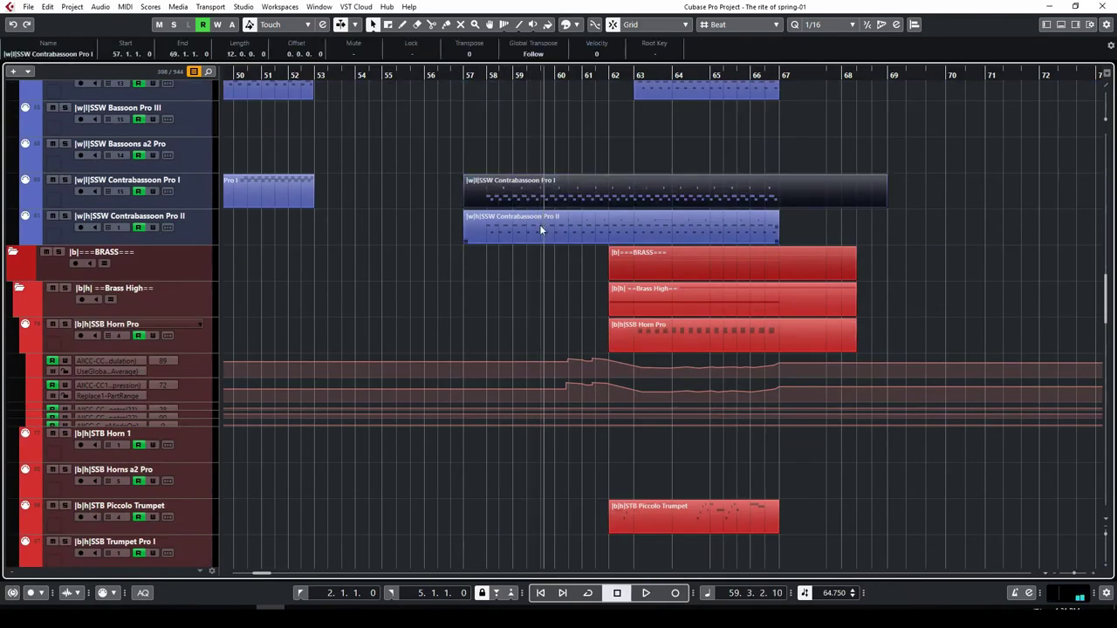
shift+click(539, 225)
double_click(555, 198)
key(space)
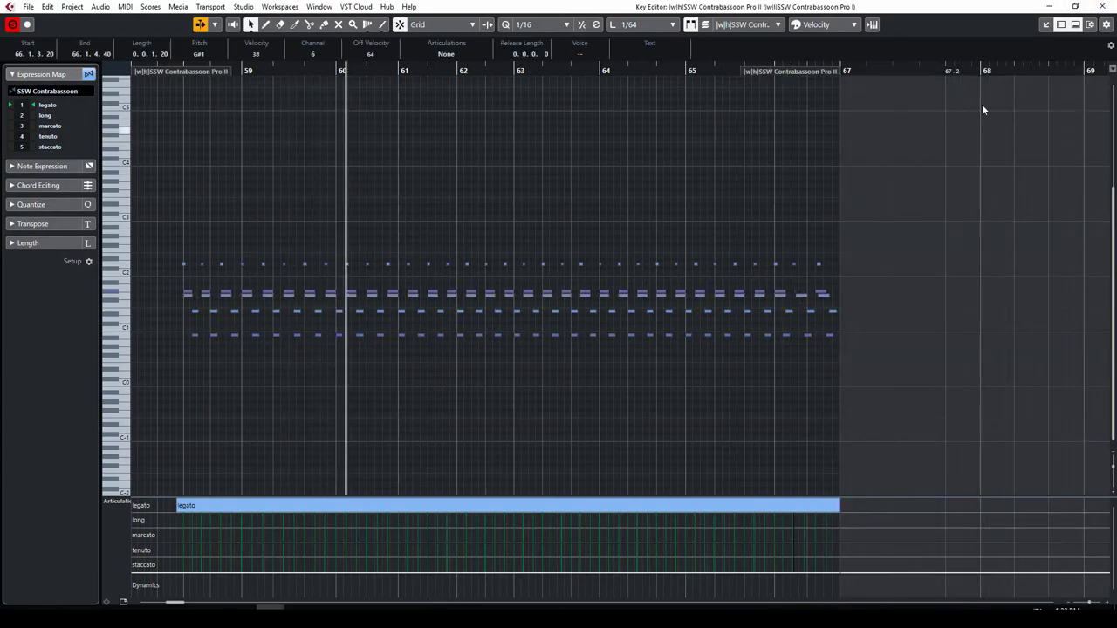
click(1099, 6)
Step: Examine the SSB Horn Pro part at bar 62 in the note editor and close it
scroll(538, 382, down, 3)
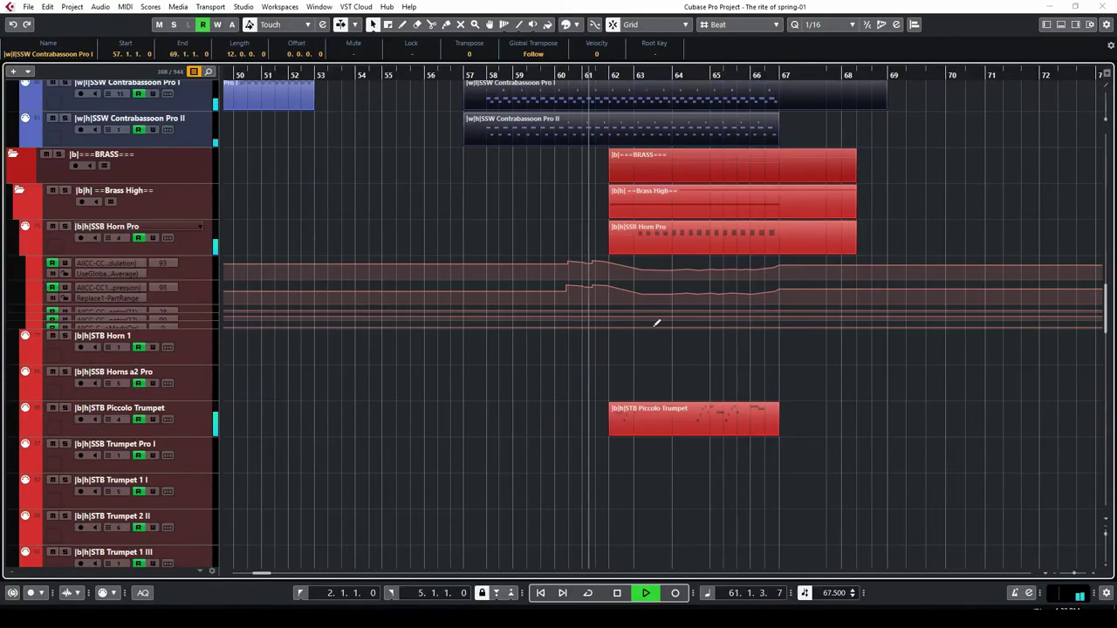
double_click(707, 237)
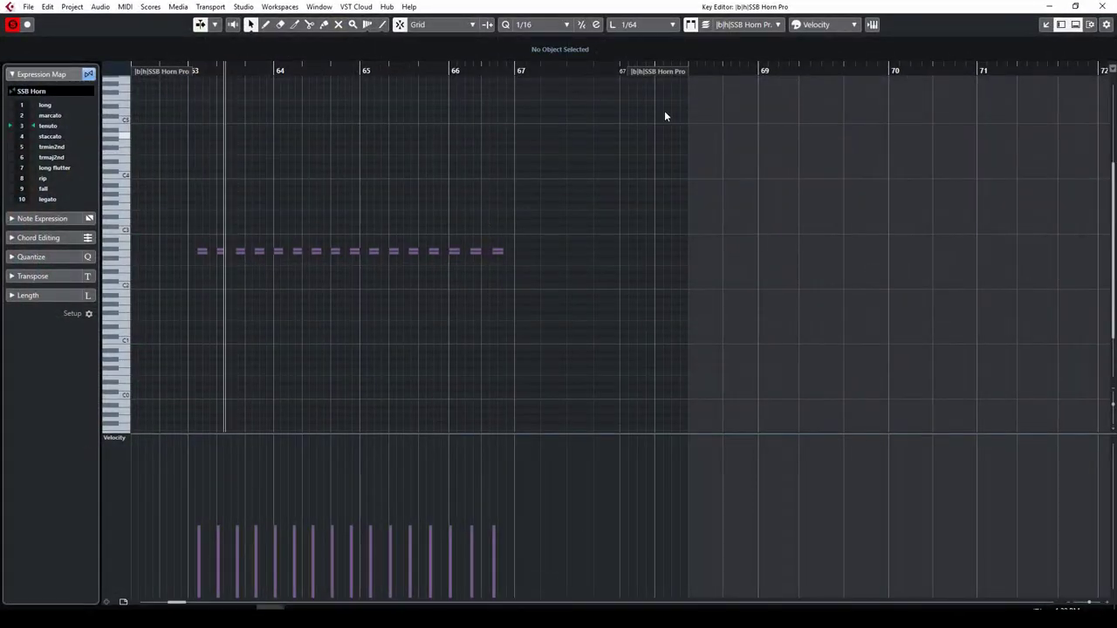
click(1100, 6)
Step: Open the STB Piccolo Trumpet part, switch its controller lane to Articulations/Dynamics and close the editor
double_click(729, 418)
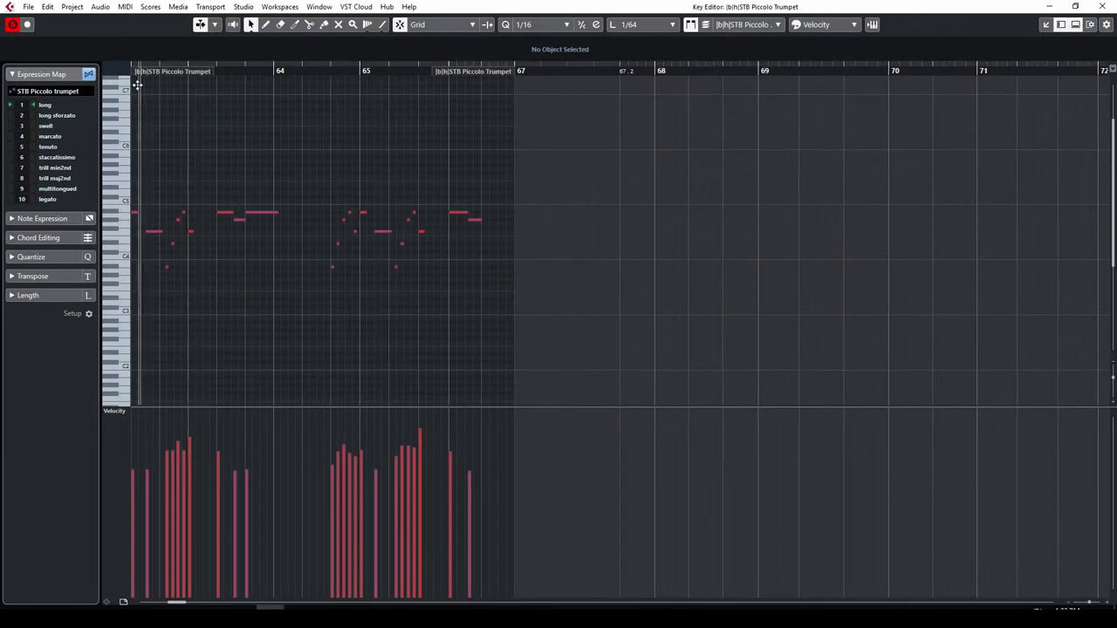
click(113, 411)
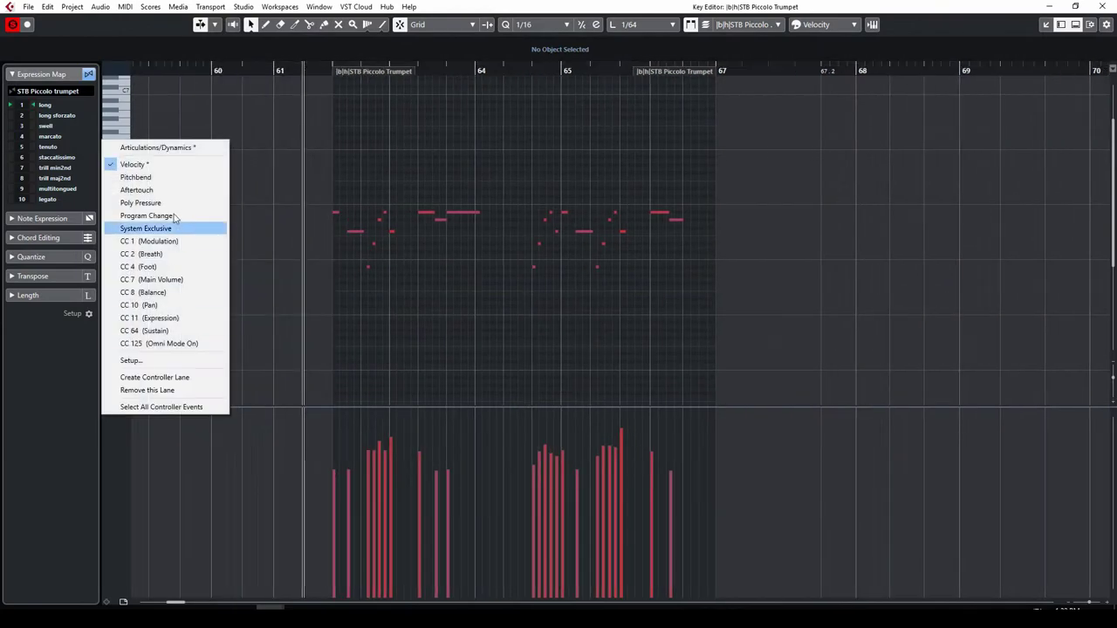
click(160, 147)
click(1104, 6)
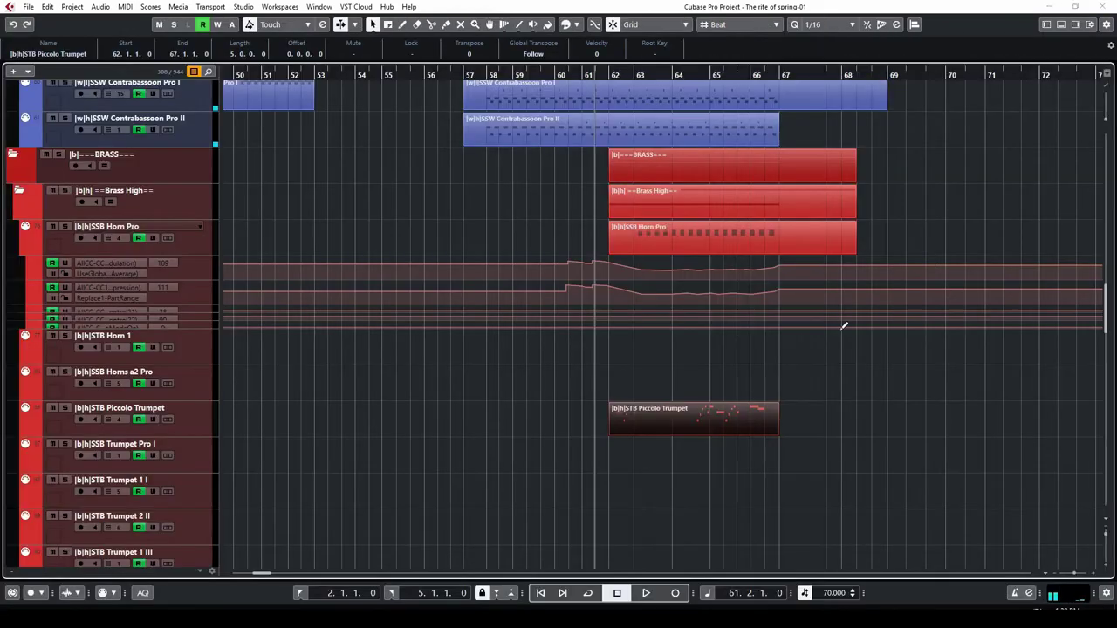
Step: Select the STB Piccolo Trumpet track, reopen its part during playback and switch the controller lane to Velocity
click(206, 427)
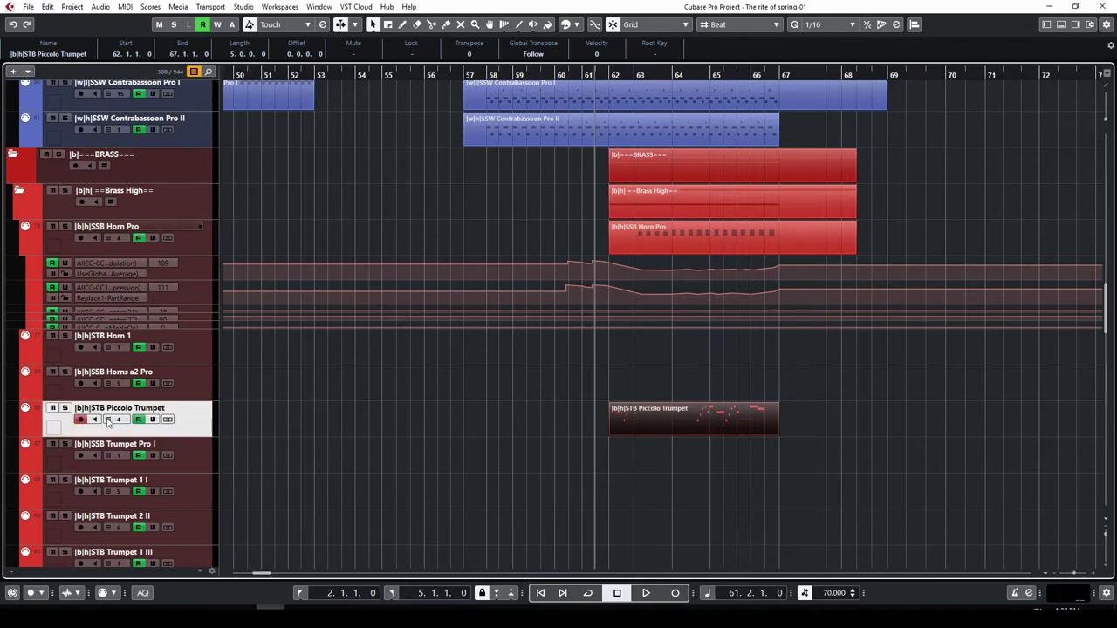
key(Return)
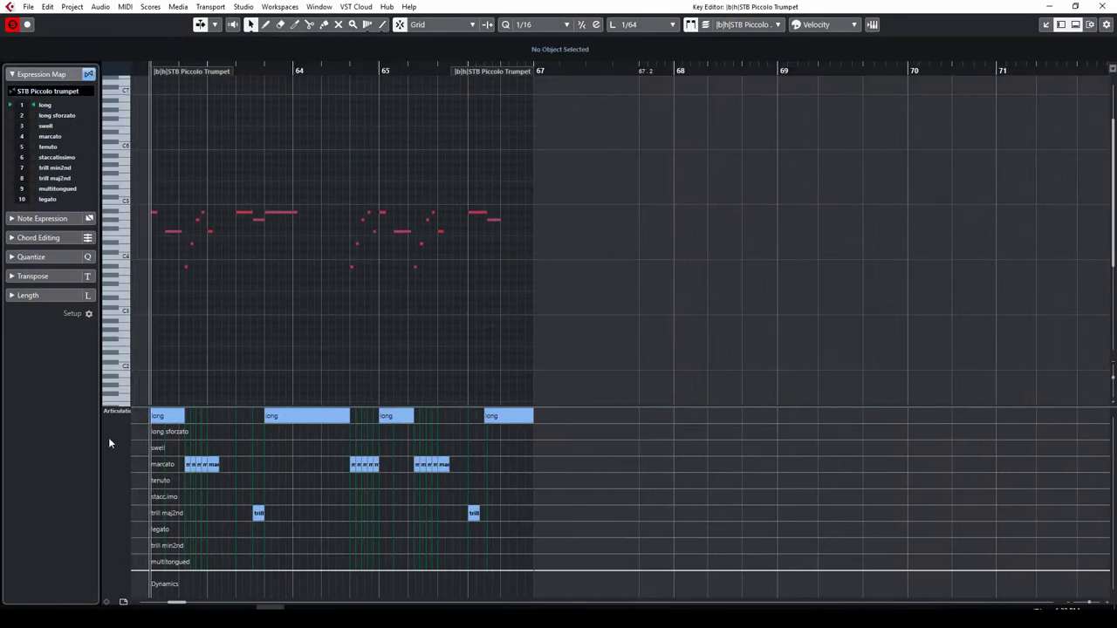
click(114, 412)
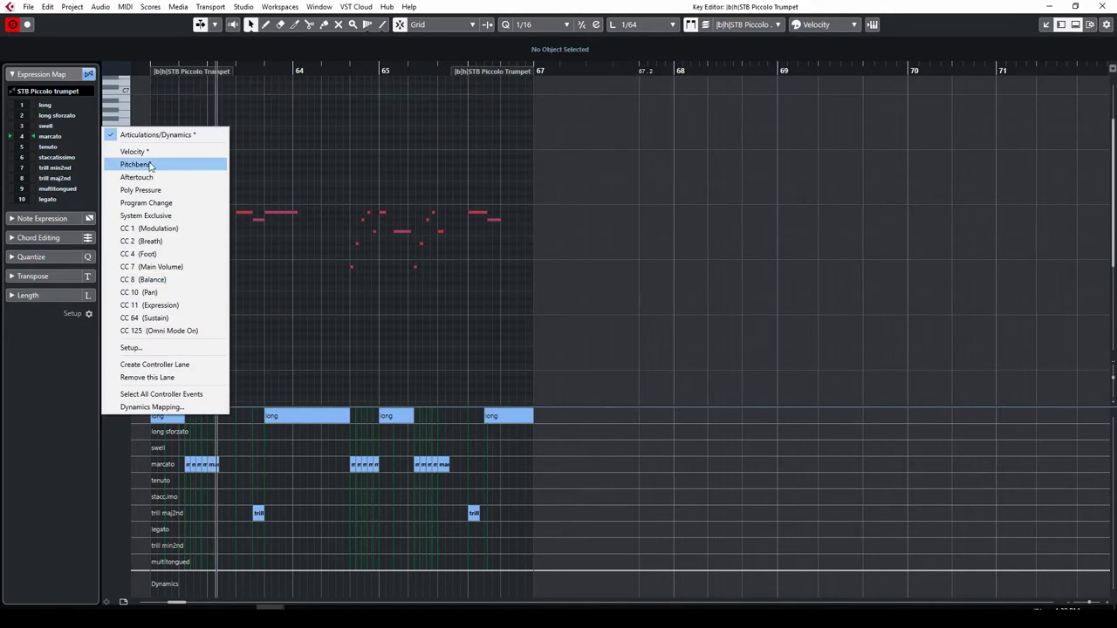
click(161, 151)
key(space)
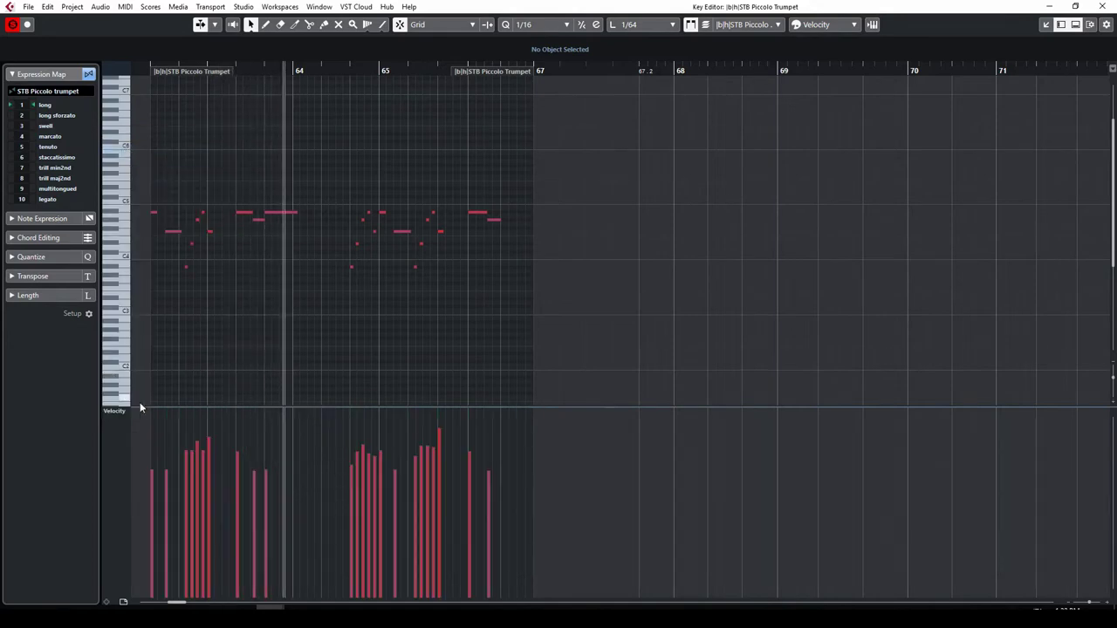
Step: Add a second controller lane to the Piccolo Trumpet editor and set the upper one to Articulations/Dynamics
click(123, 602)
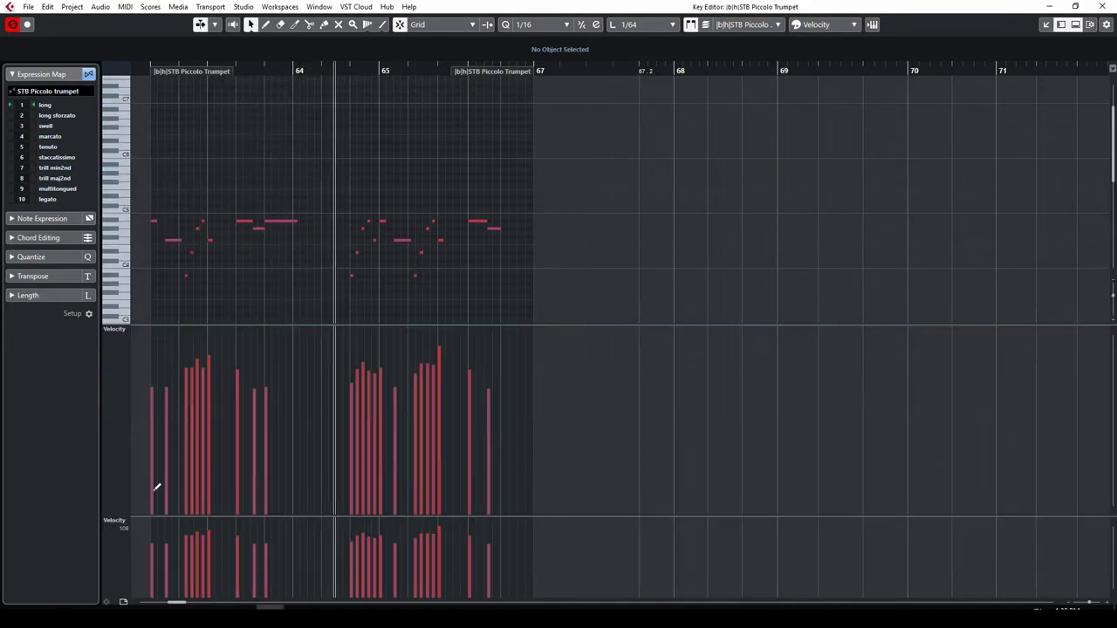
click(121, 339)
click(157, 65)
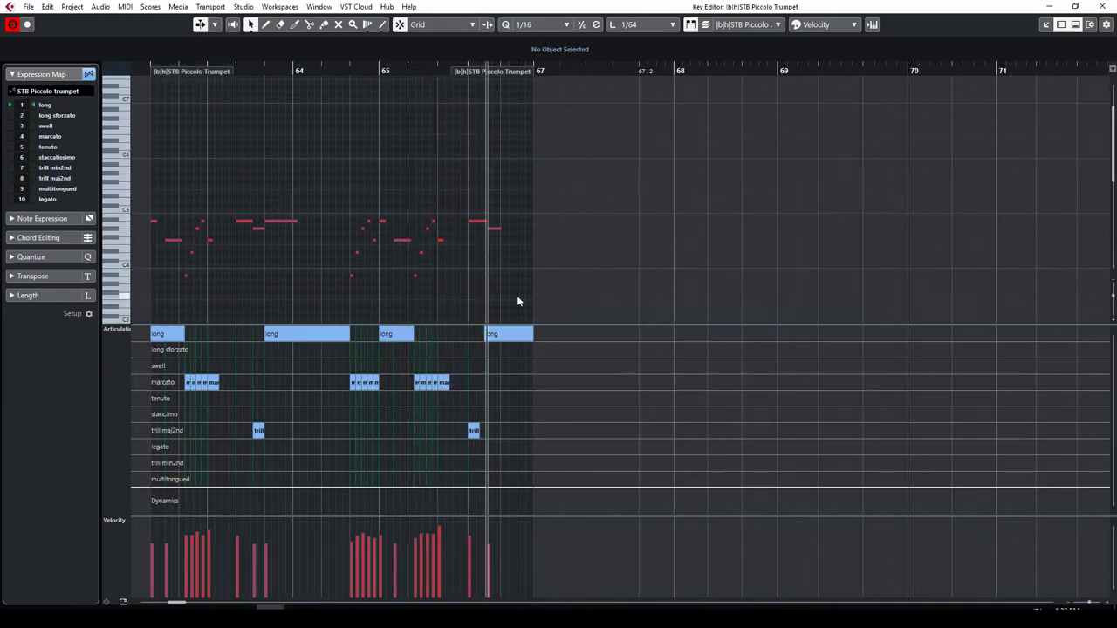
Step: Replay the Piccolo Trumpet part from before bar 62, select its first group of marcato notes to examine them and close the editor
drag(418, 73, 131, 83)
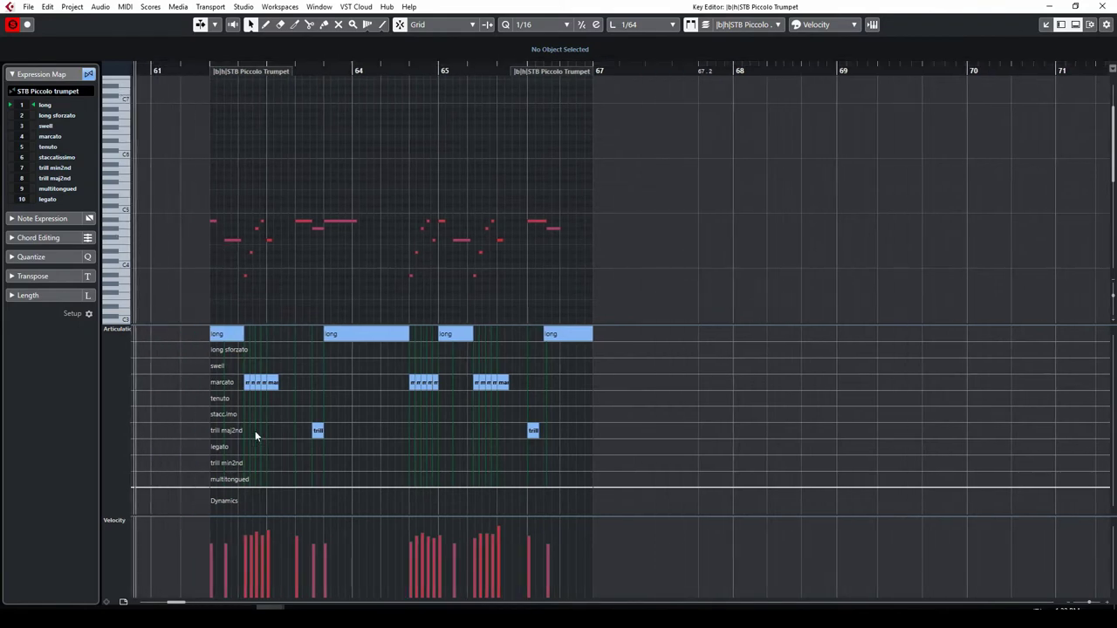
click(262, 382)
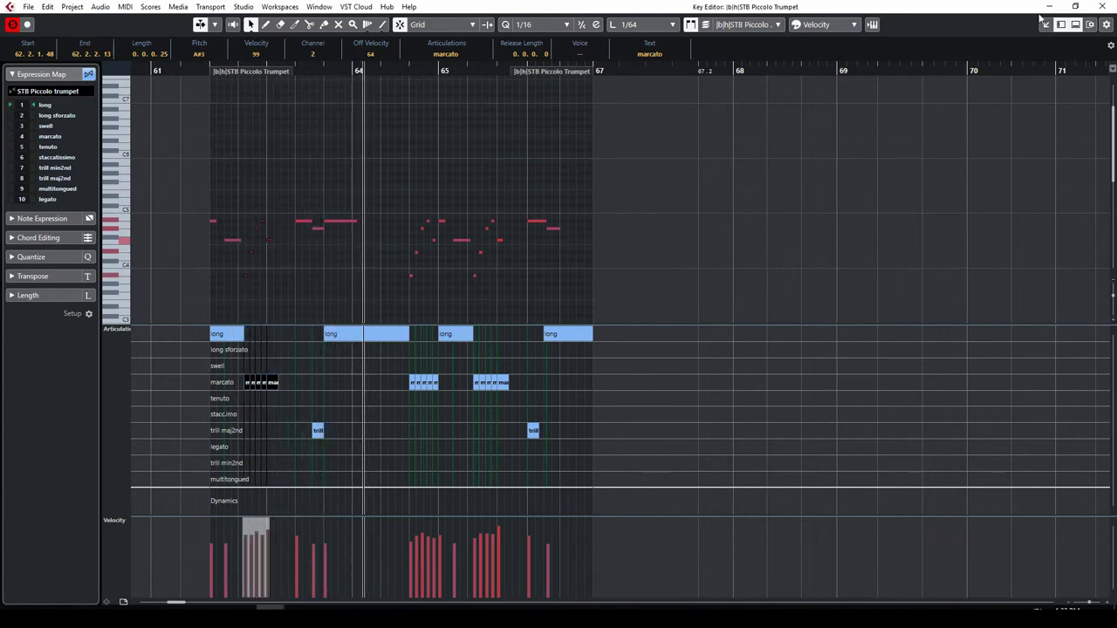
click(1102, 6)
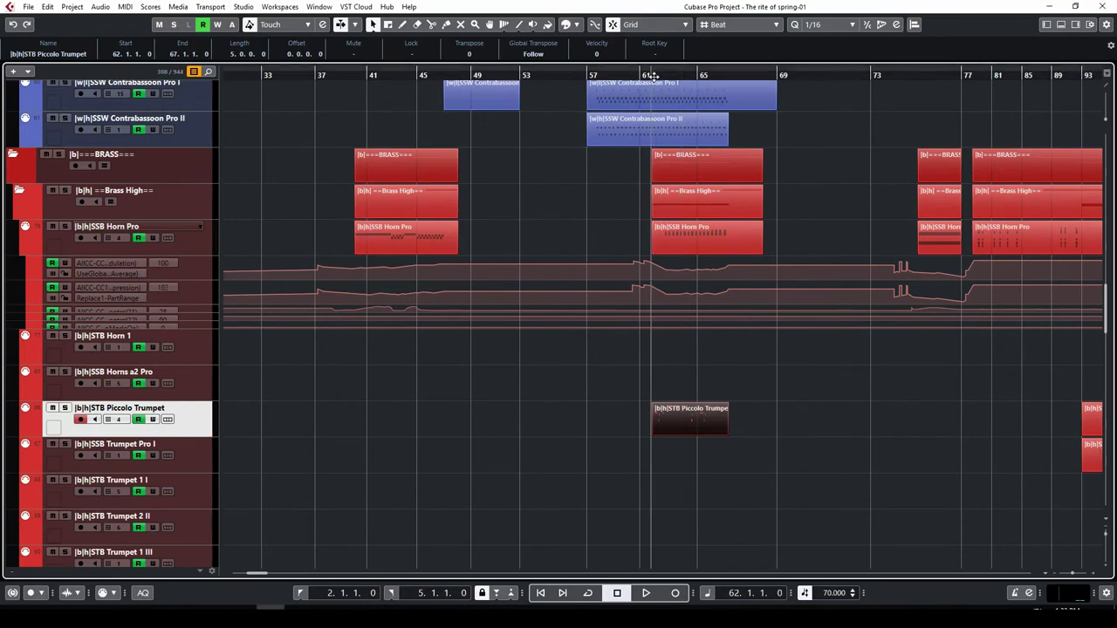
Step: Play on from bar 62 while moving down past the brass to the string tracks, and solo the STRINGS group
key(space)
scroll(791, 409, down, 15)
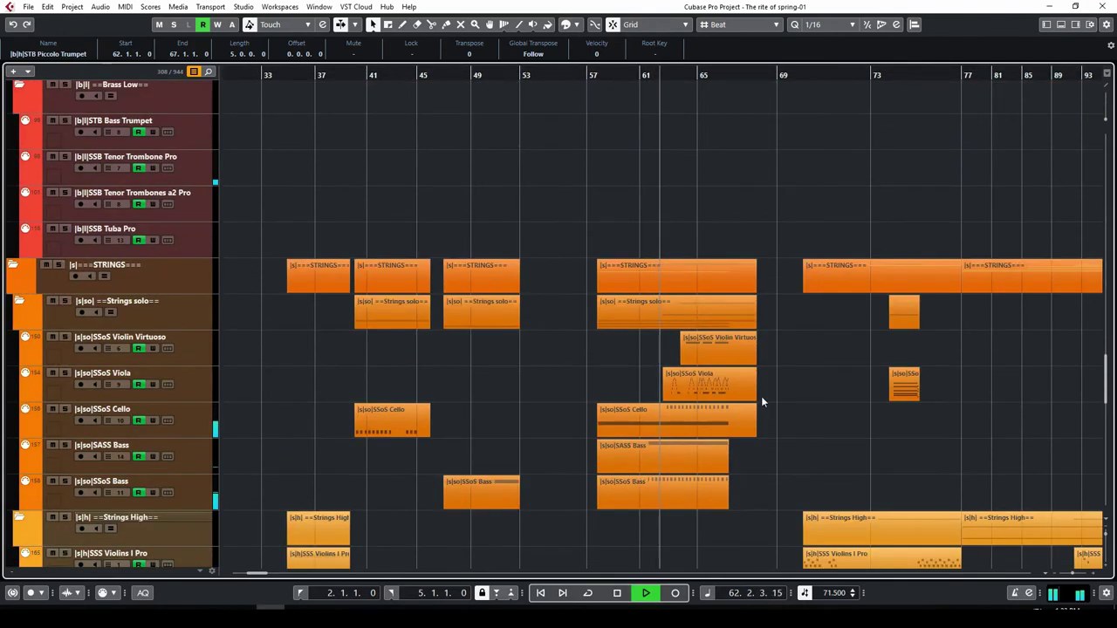
scroll(761, 396, down, 3)
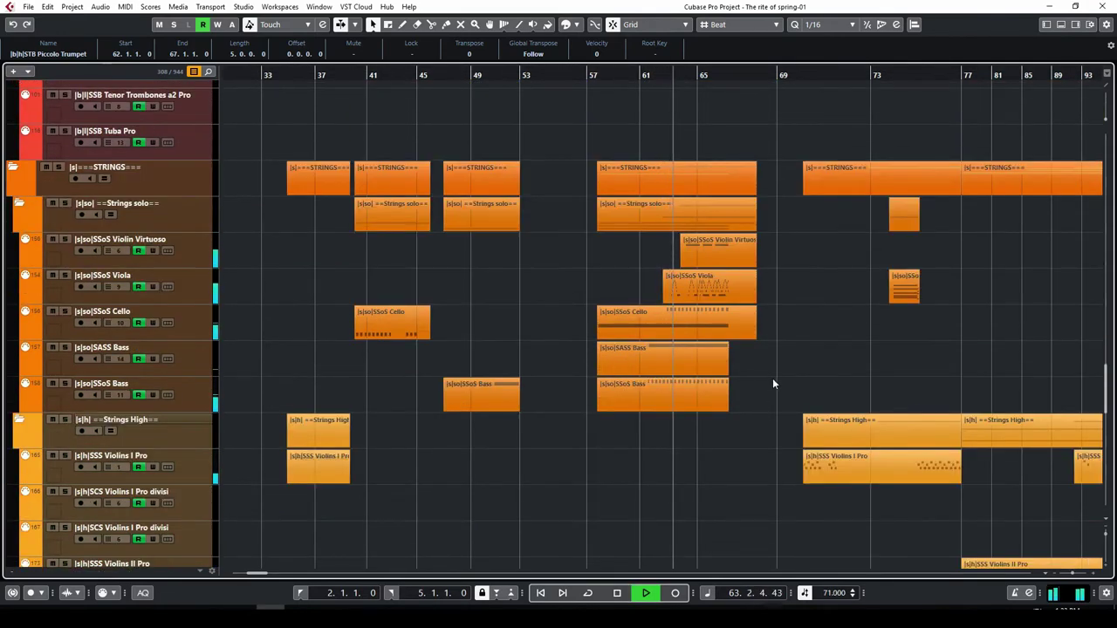
scroll(764, 385, down, 3)
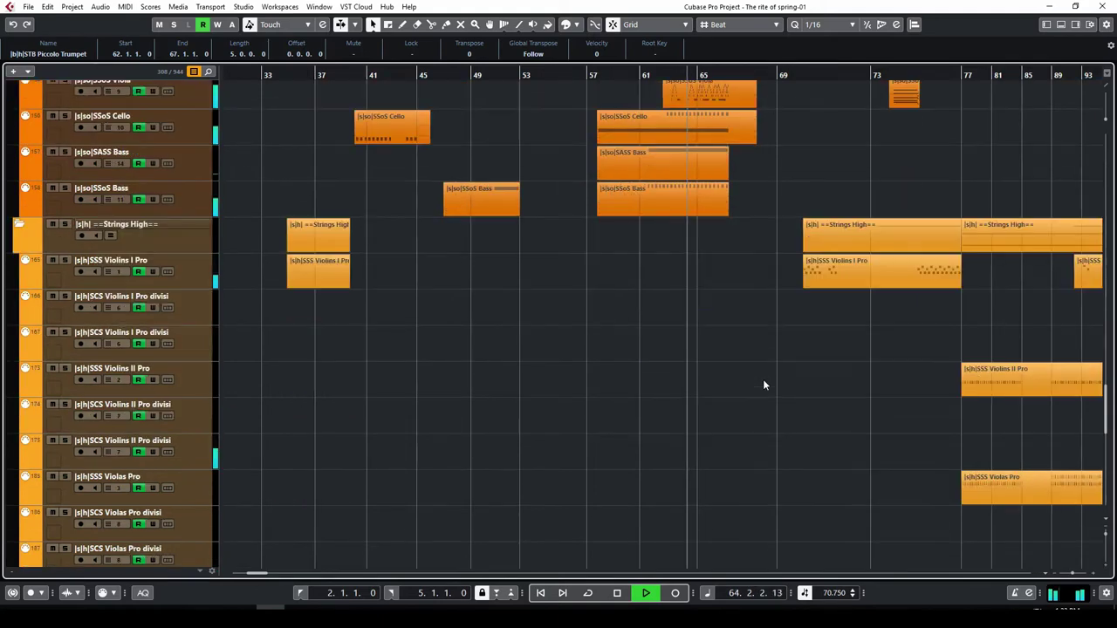
scroll(764, 385, up, 3)
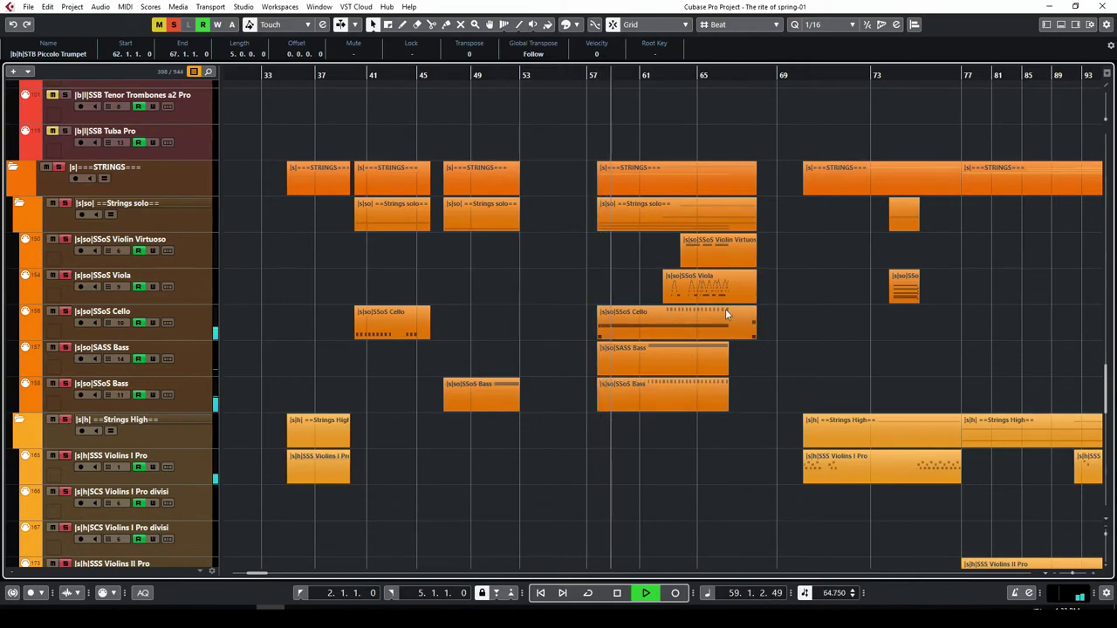
Step: Examine the pizzicato articulations of the SSoS Bass part at bar 58 in the note editor and close it
double_click(676, 397)
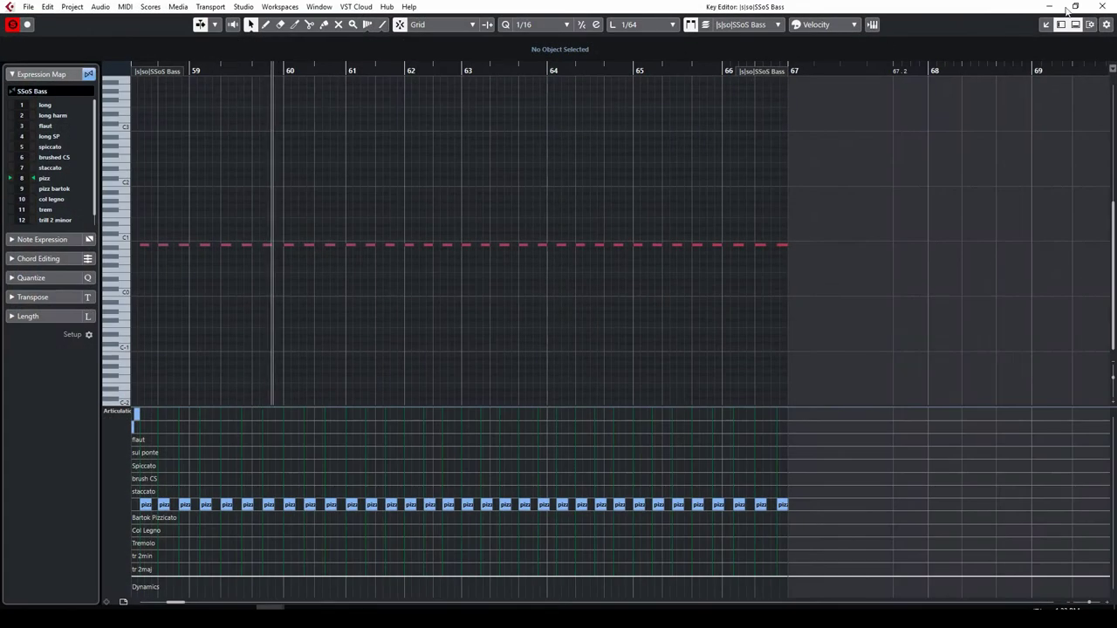
click(1101, 6)
Step: Open the solo string parts together with the SCS Basses Pro divisi part and select a G3 viola note to examine the viola's articulations
drag(703, 366, 703, 234)
scroll(692, 299, down, 10)
click(683, 464)
scroll(683, 458, down, 5)
scroll(683, 452, up, 5)
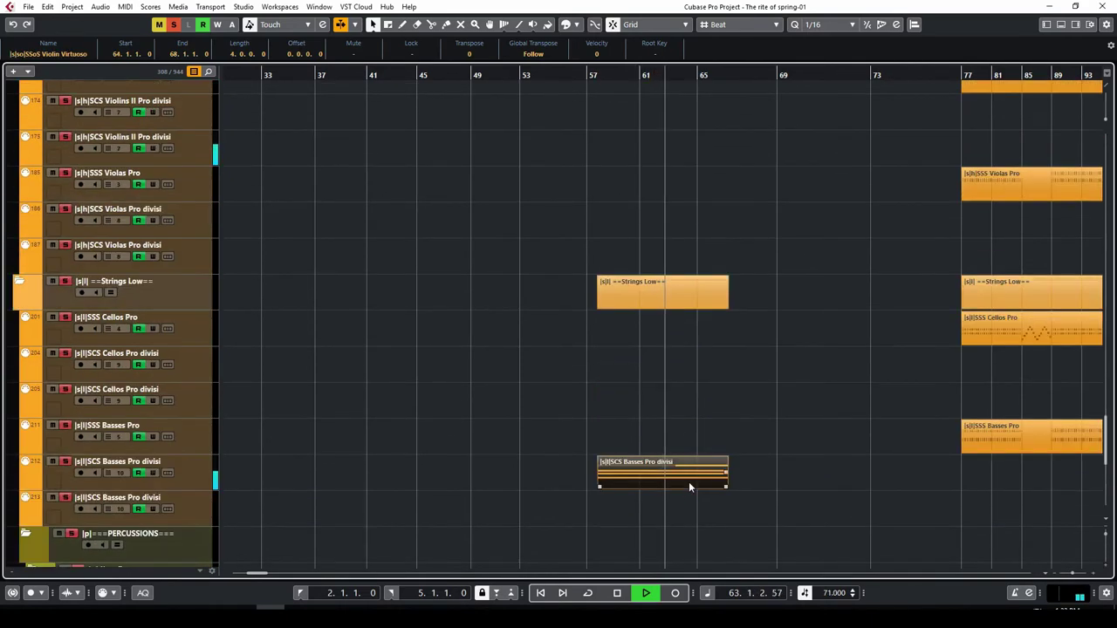
double_click(688, 480)
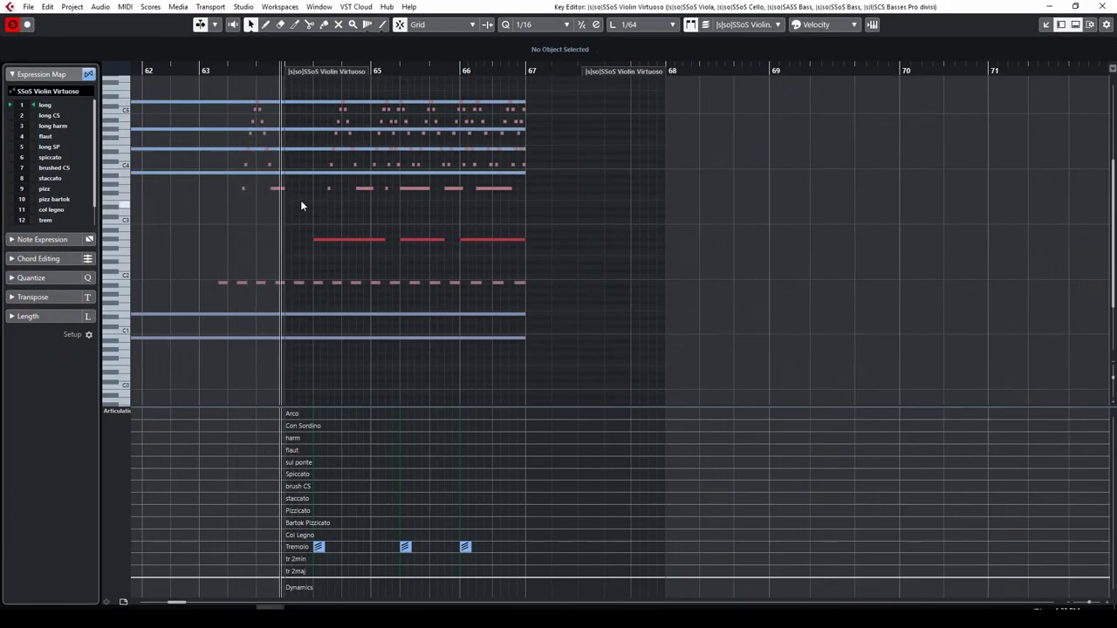
click(278, 189)
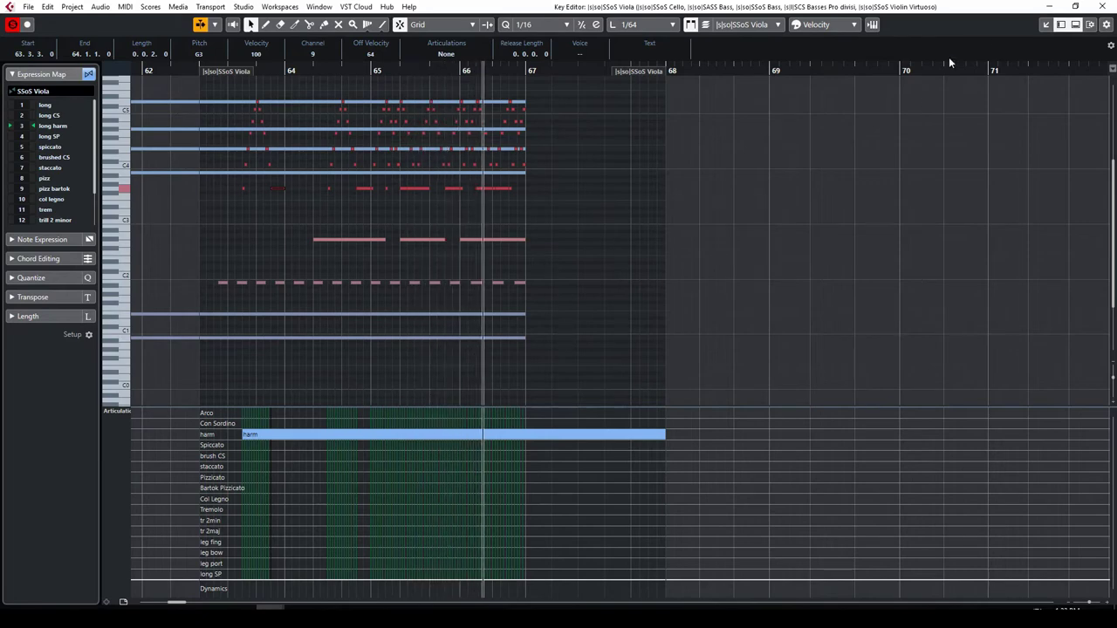
Step: Close the note editor, start playback from bar 58 and clear all active solos and mutes across the project
click(1101, 7)
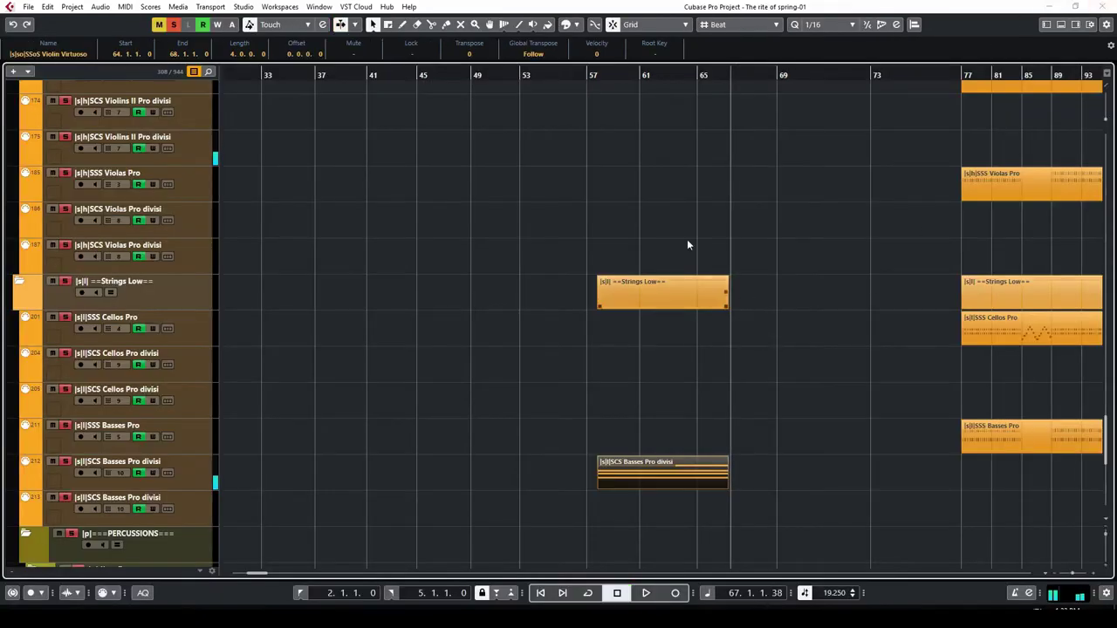
click(600, 88)
key(space)
scroll(646, 341, up, 6)
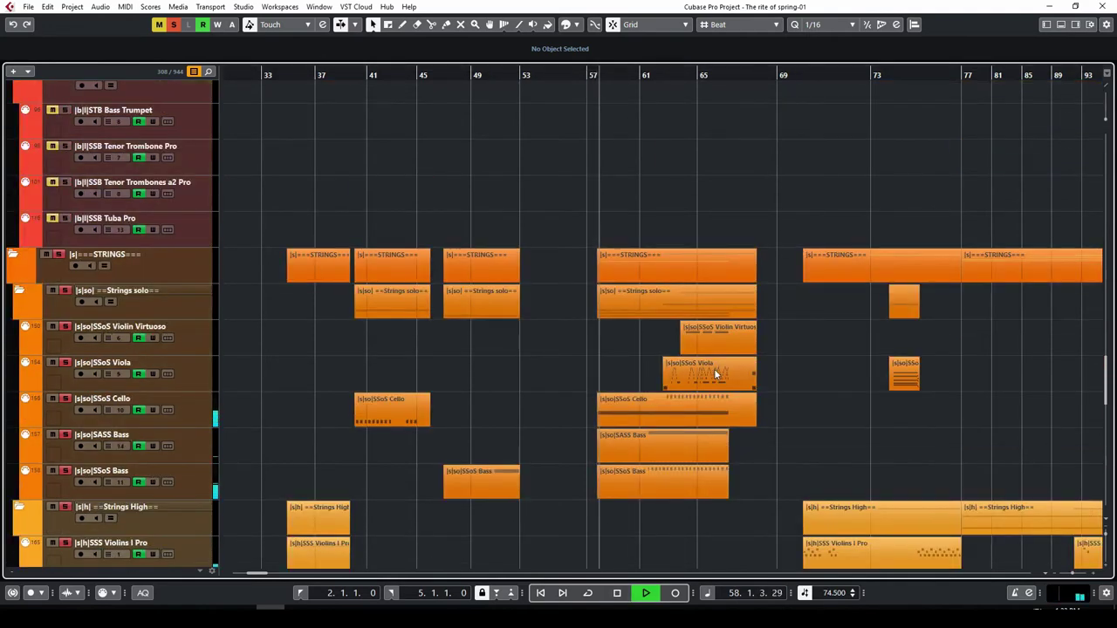
scroll(716, 368, up, 5)
click(174, 23)
click(159, 23)
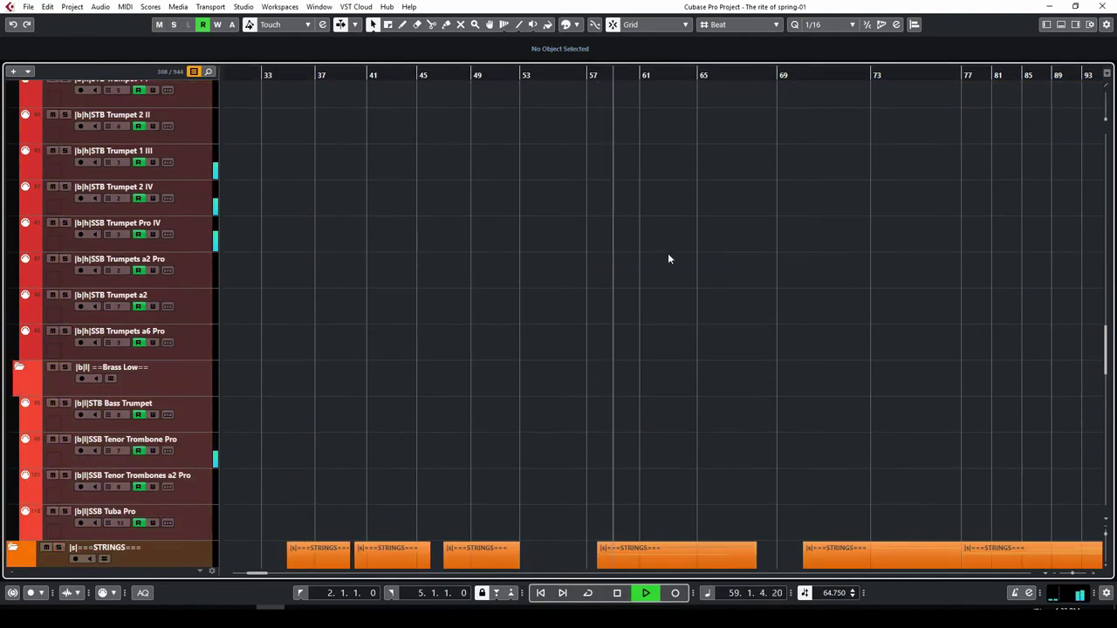
Step: Reduce the track heights and open the Piccolo Flute I and II, Flute I and II and Oboe Pro II parts around bar 63 together
scroll(663, 253, up, 6)
scroll(693, 267, down, 2)
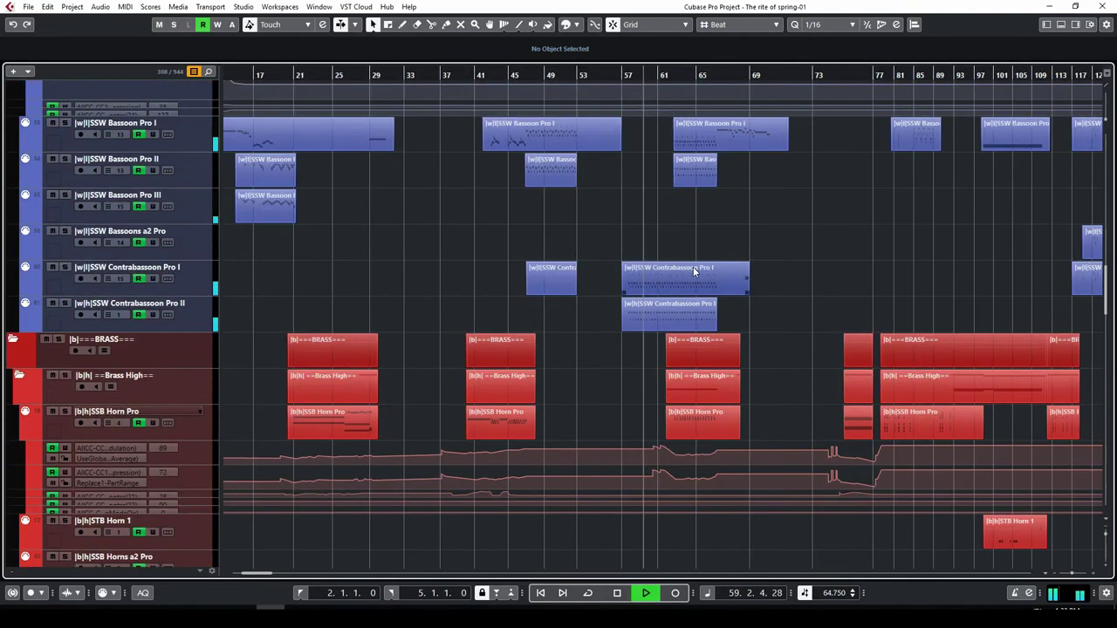
click(1107, 532)
click(1107, 533)
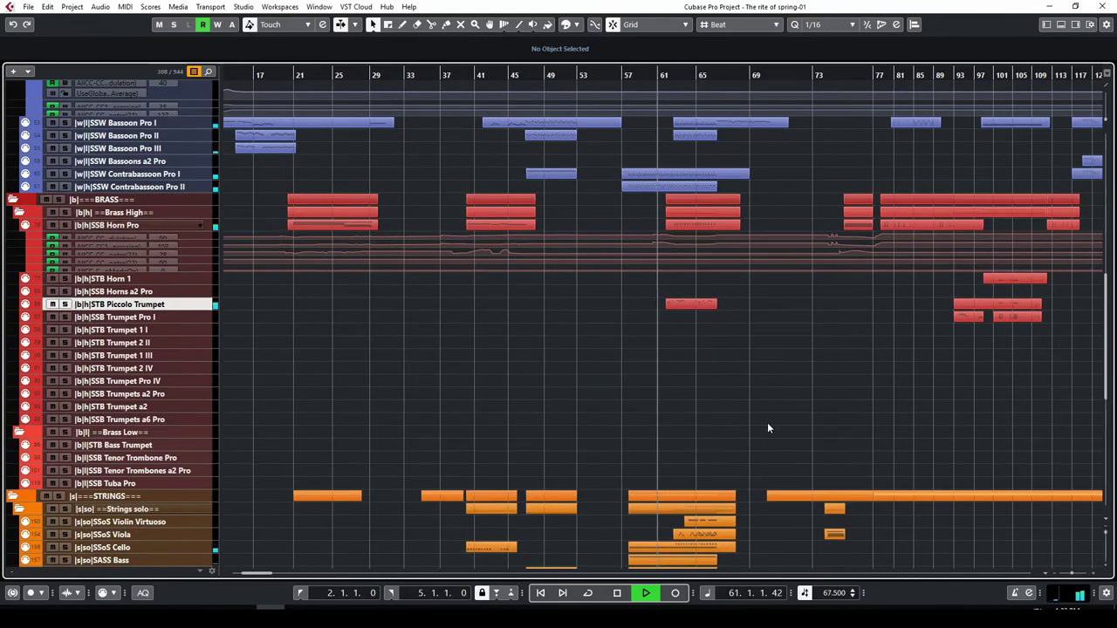
scroll(768, 426, up, 10)
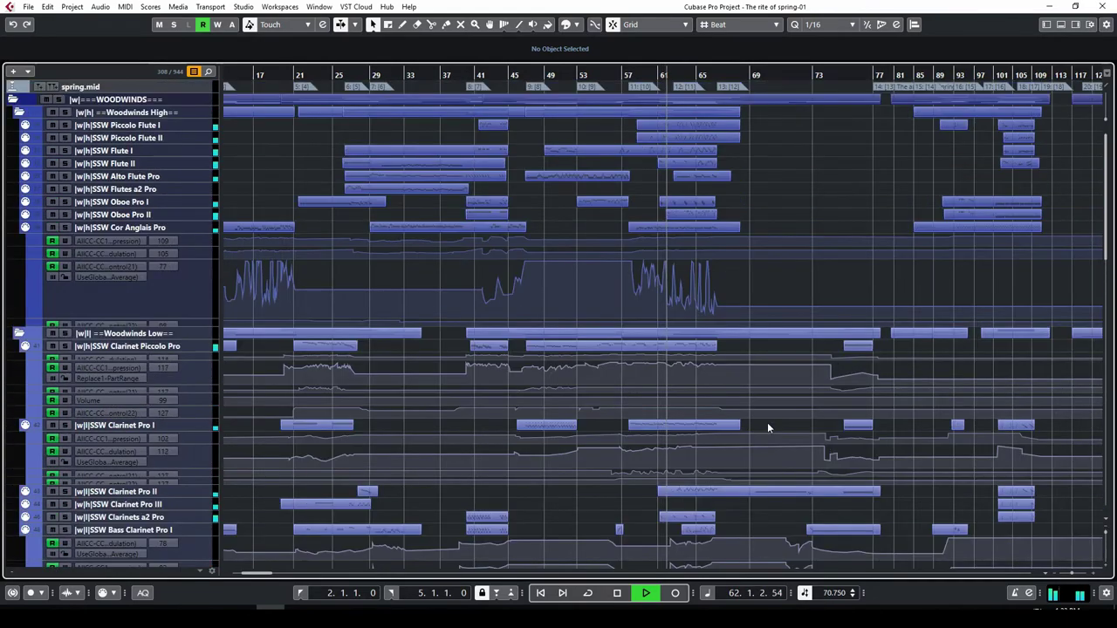
click(697, 138)
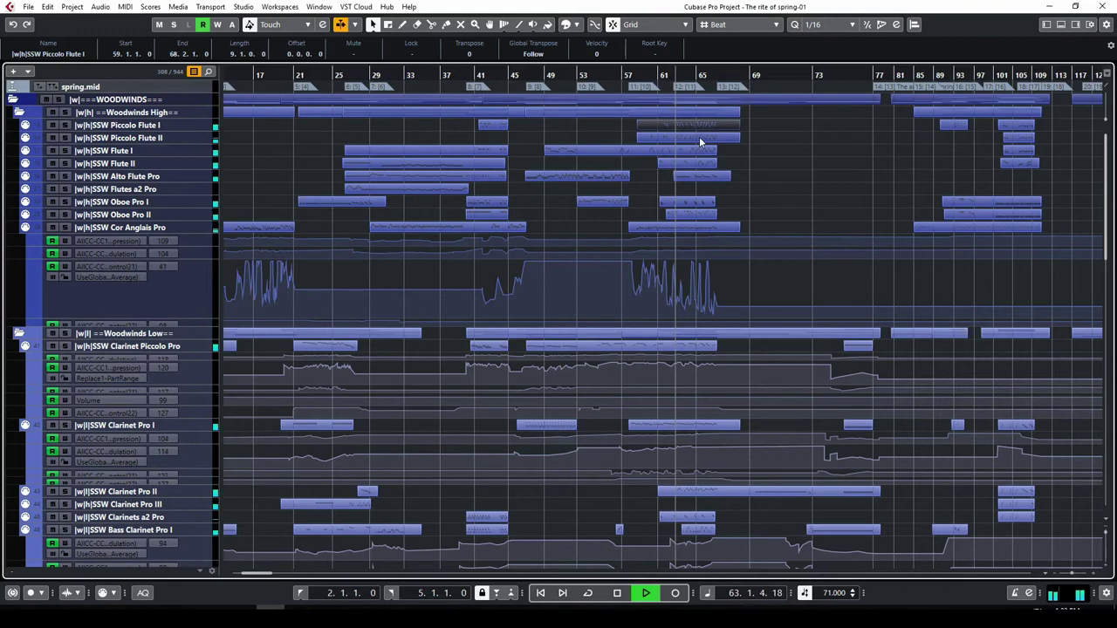
shift+click(699, 164)
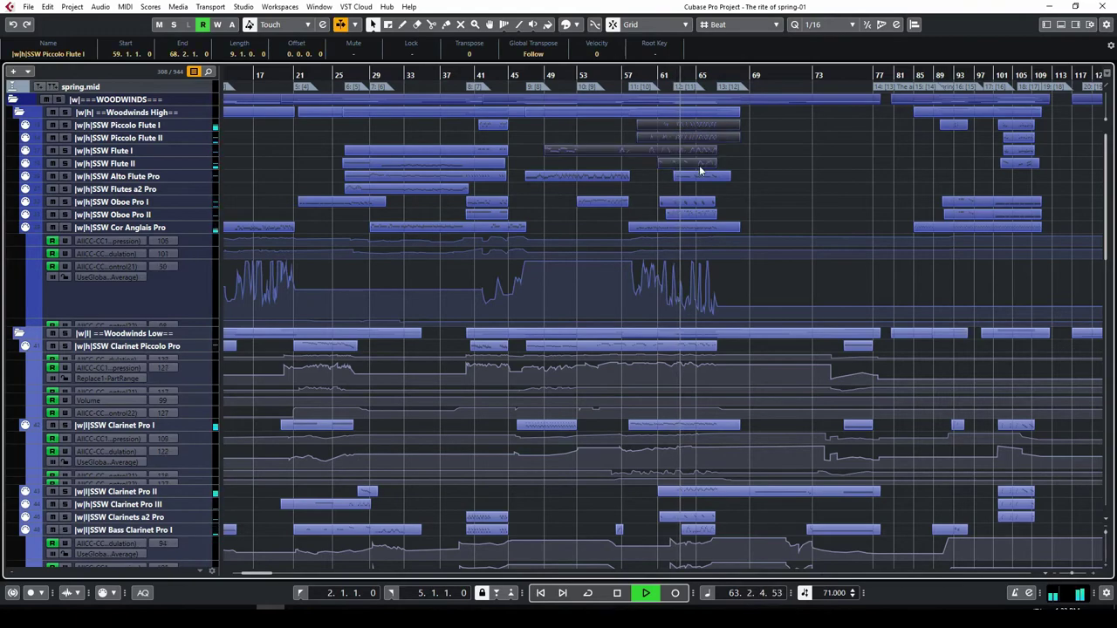
double_click(703, 216)
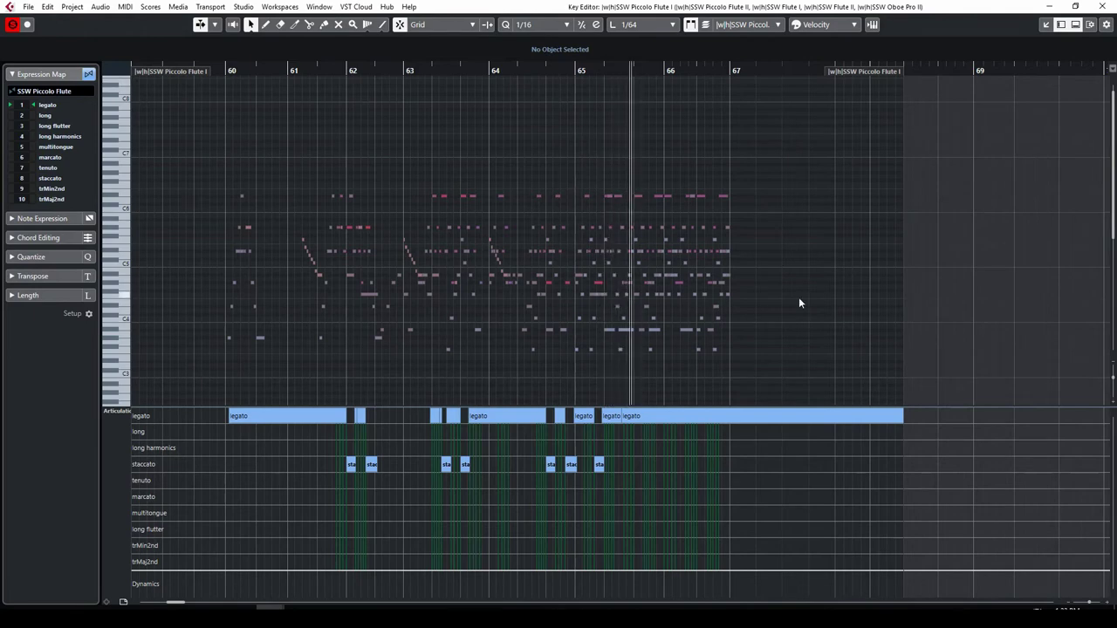
Step: Select the A#4 note of Flute II in bar 65 to examine its articulations, replay from bar 65 and close the editor
click(615, 276)
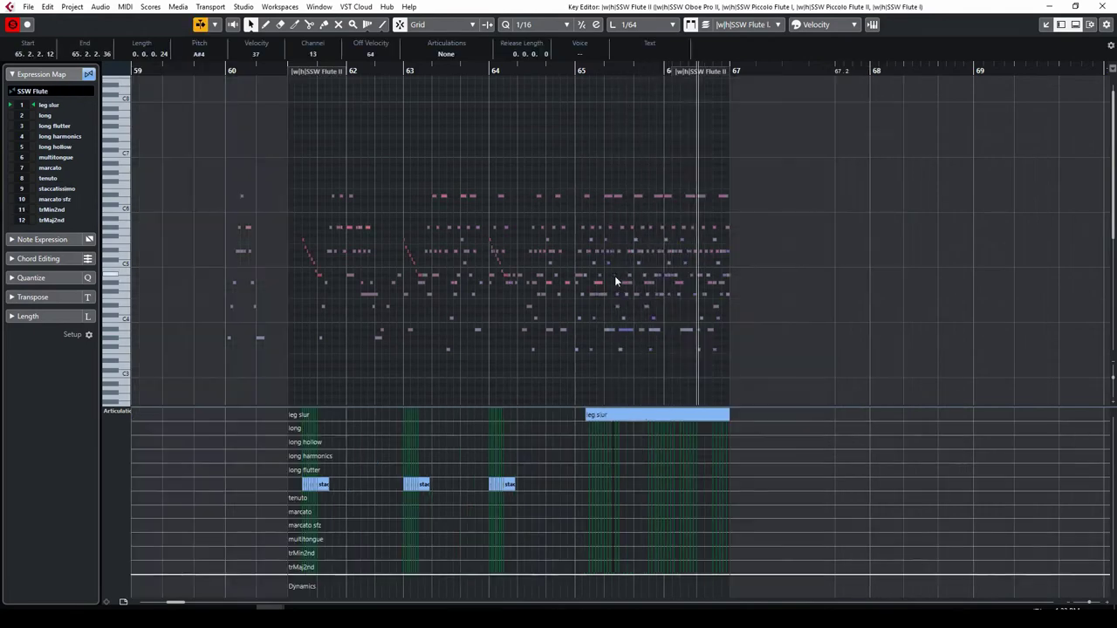
click(574, 71)
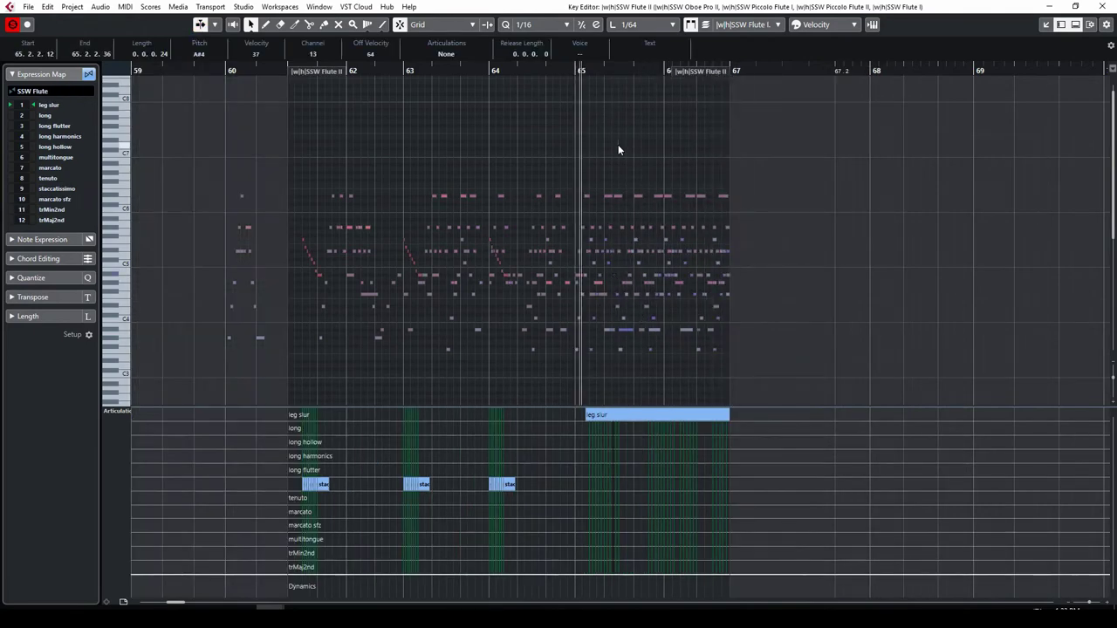
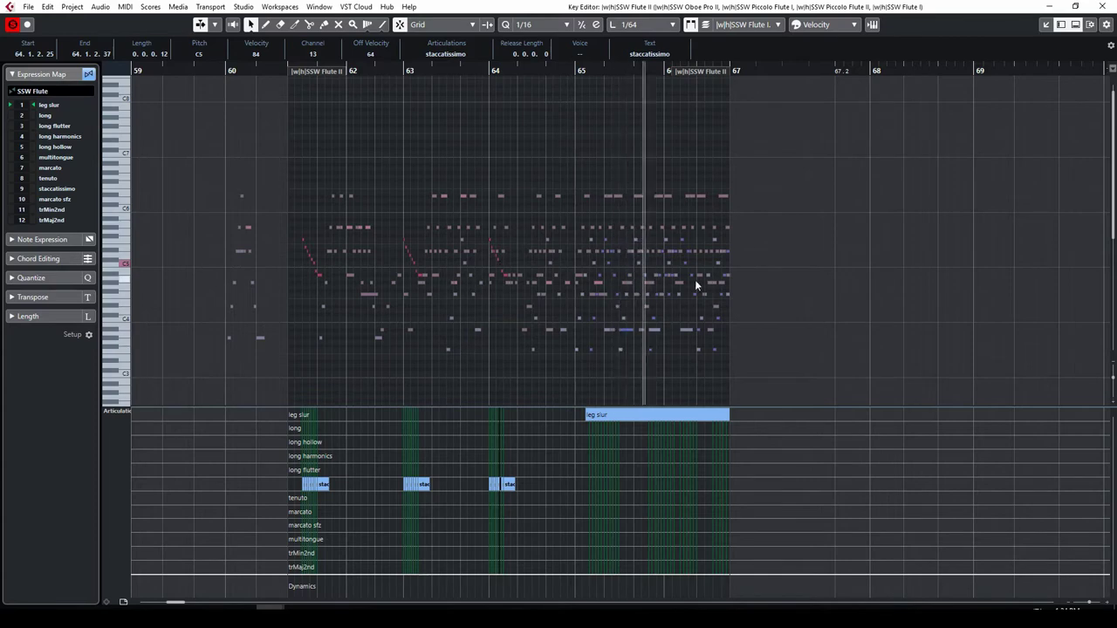
click(1101, 6)
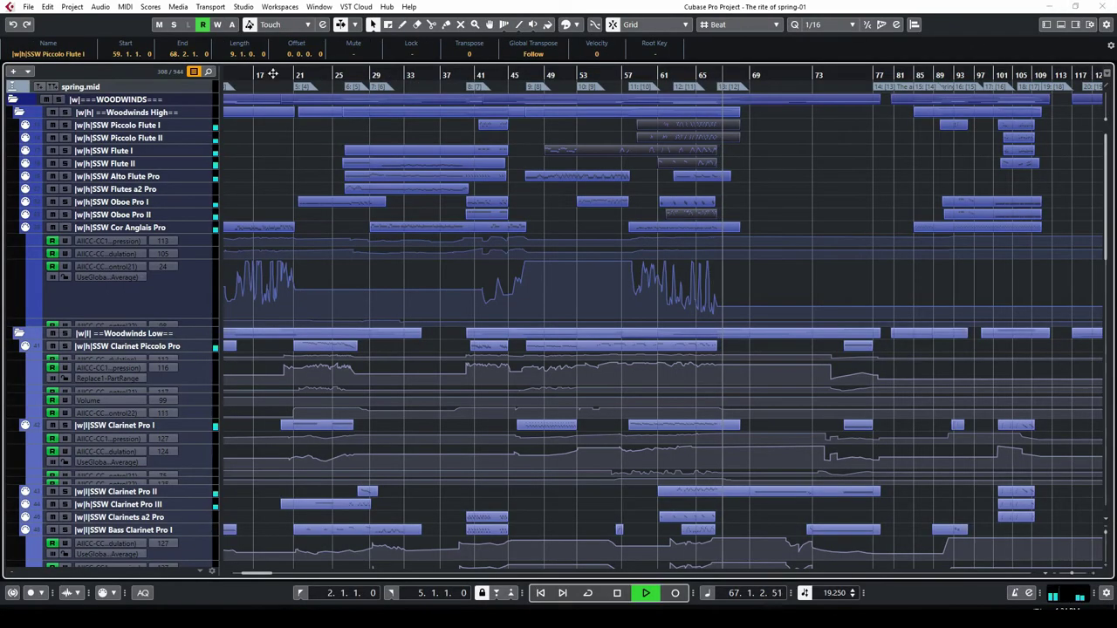
Step: Examine the trill and legato articulations of the Clarinet Pro II and Bass Clarinet Pro I parts around bar 73 in the note editor and close it
click(830, 187)
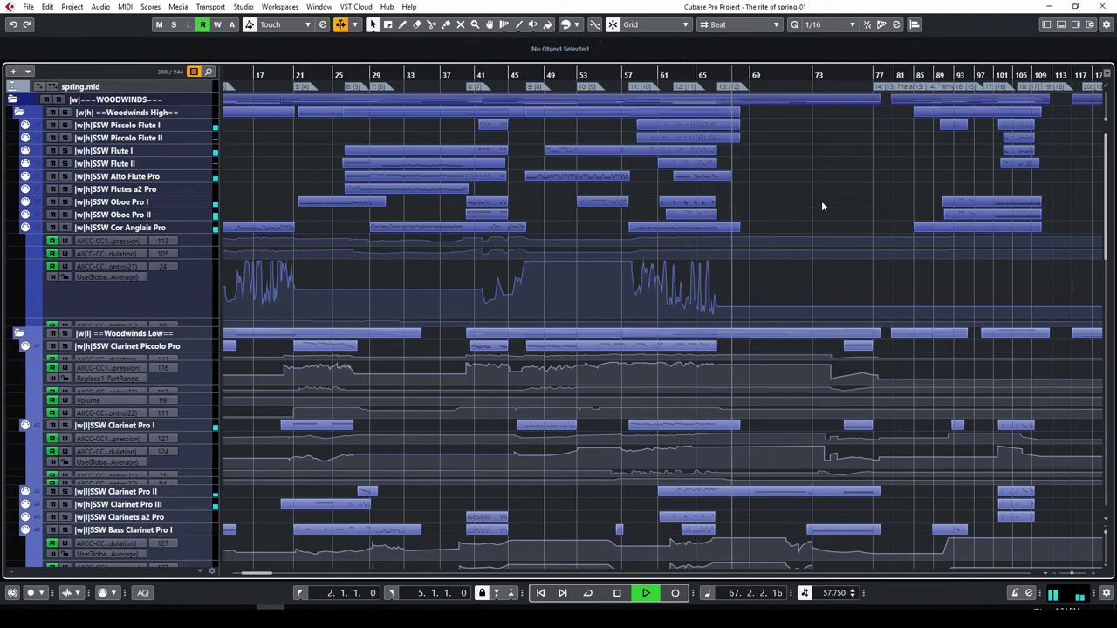
scroll(822, 200, down, 10)
scroll(811, 218, down, 12)
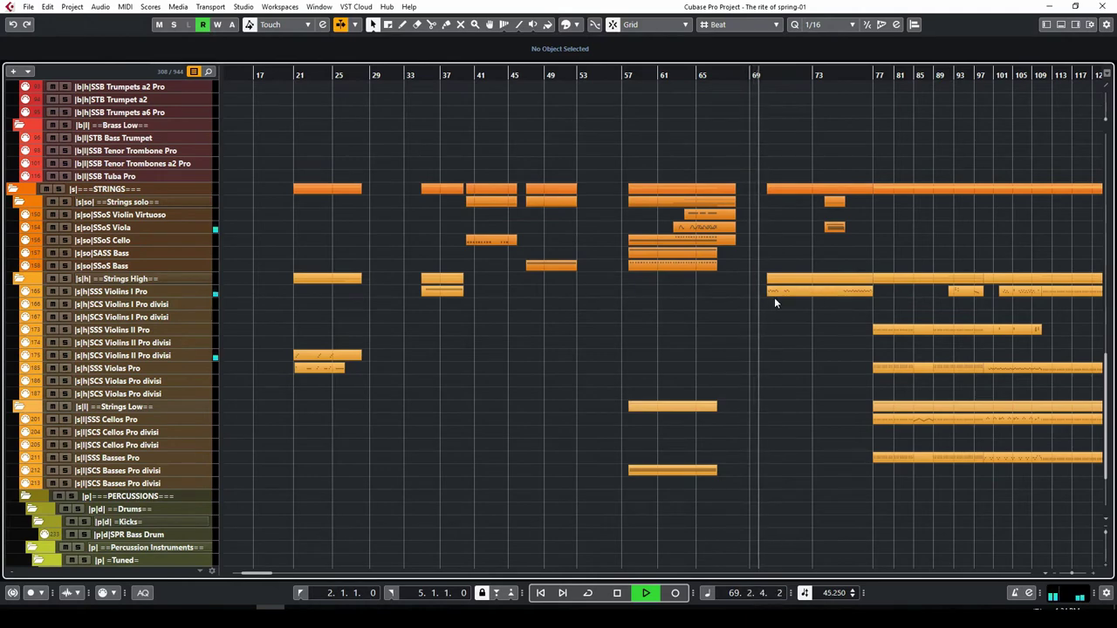
scroll(802, 288, up, 6)
scroll(806, 275, down, 4)
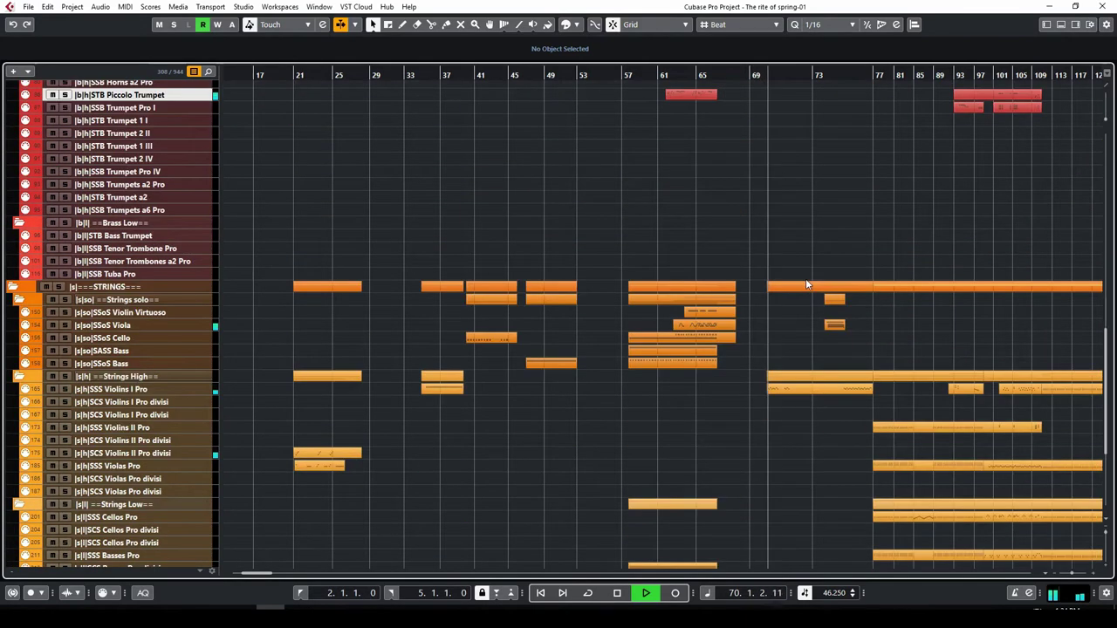
scroll(824, 293, up, 15)
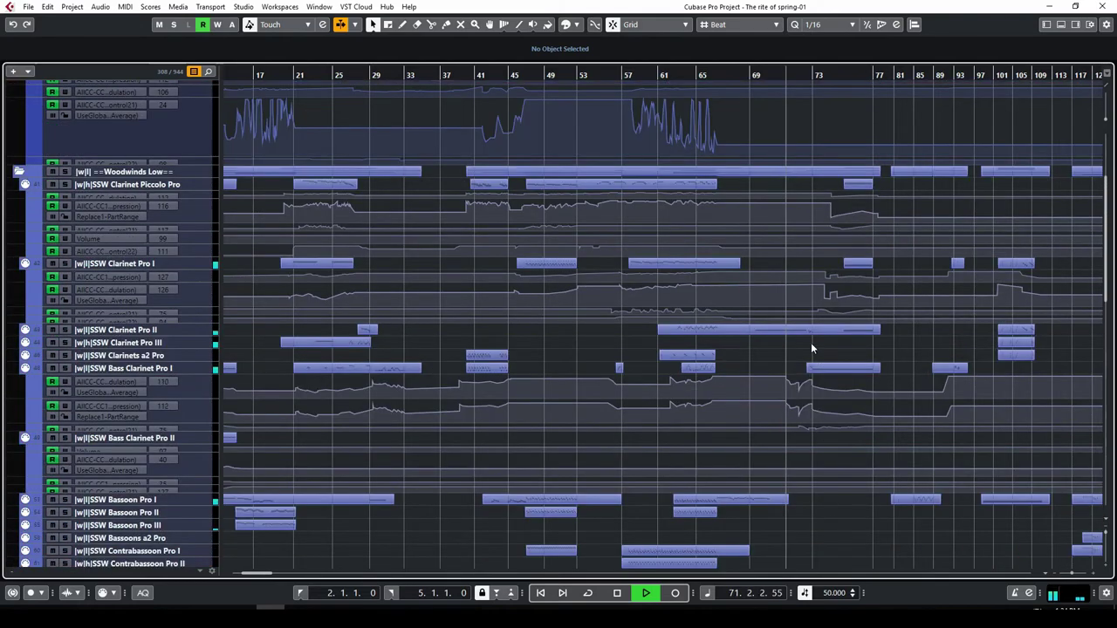
click(819, 332)
double_click(834, 368)
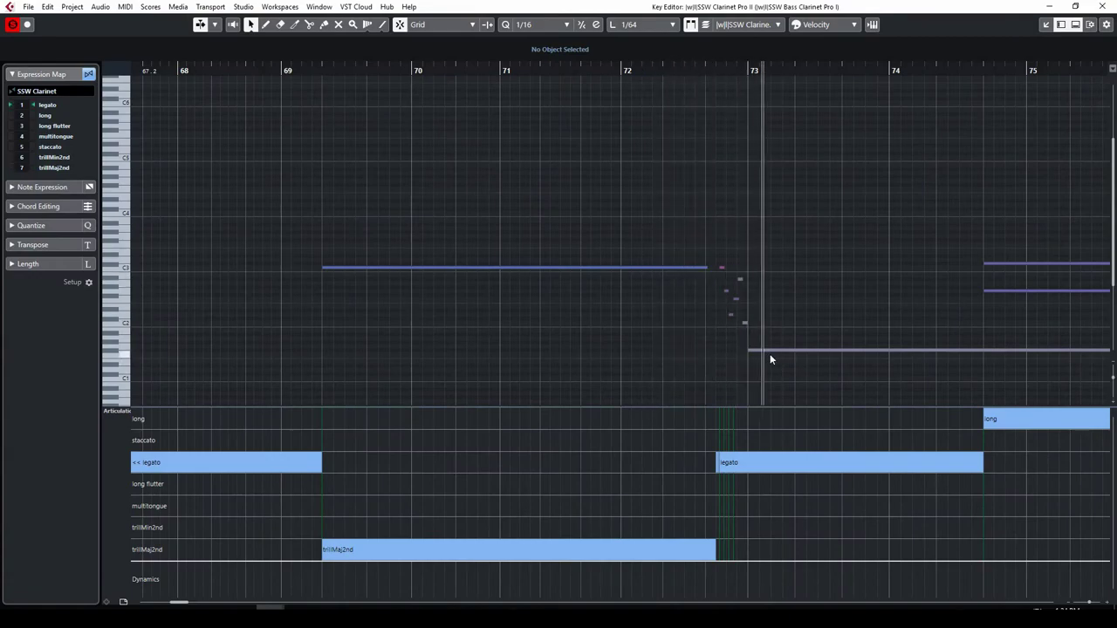
click(1102, 6)
Step: Open the short SSoS Viola part at bar 73 to examine its articulations and close the editor
scroll(824, 351, down, 10)
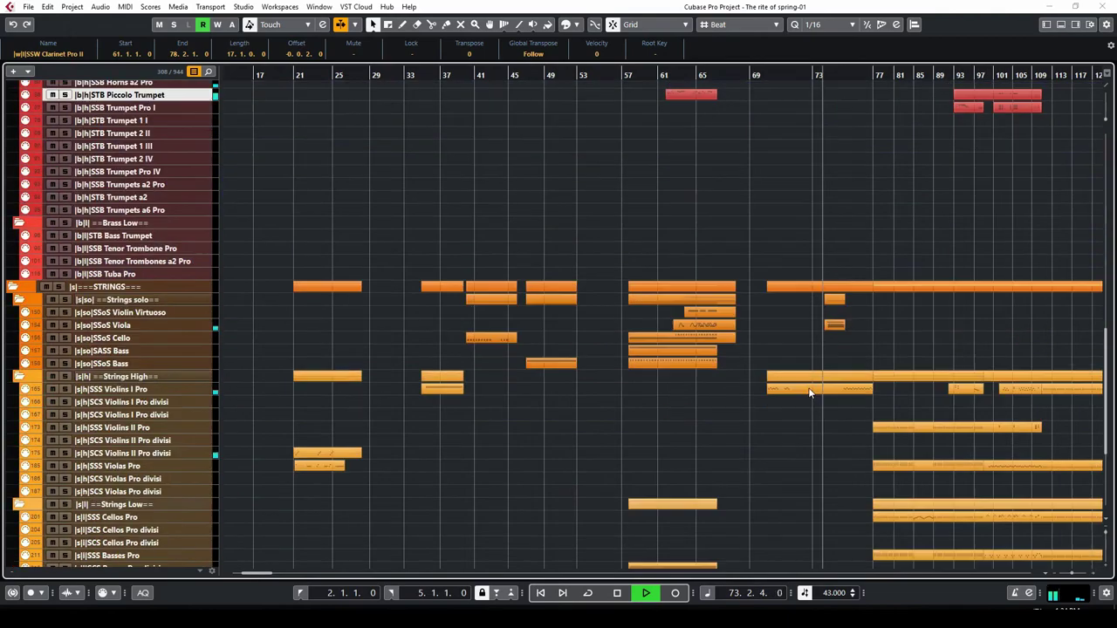
double_click(832, 324)
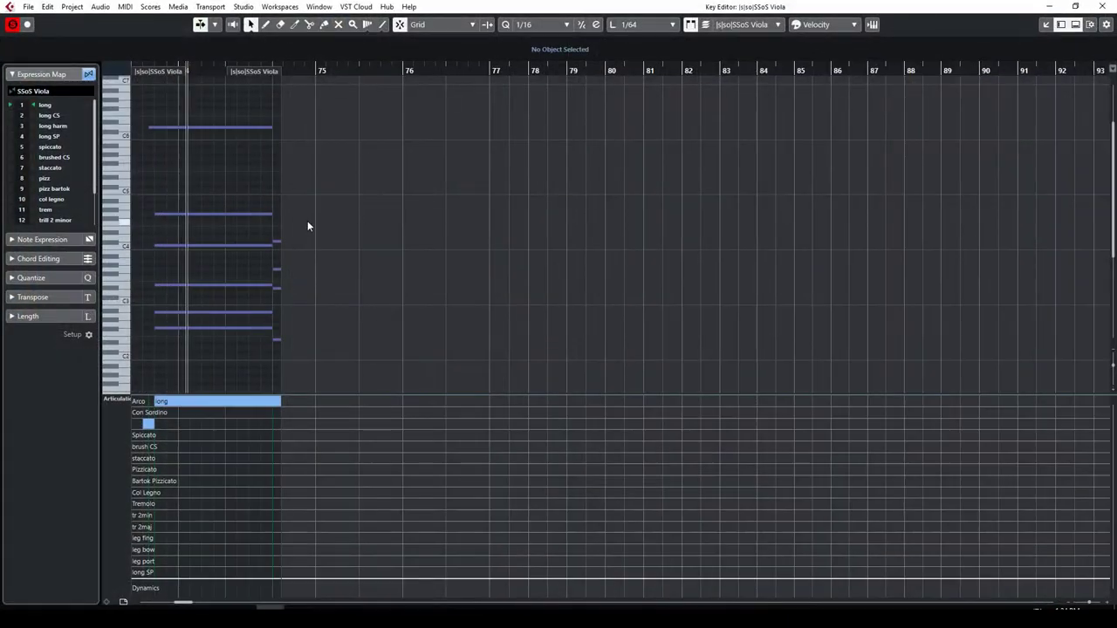
drag(301, 73, 371, 87)
key(Return)
Step: Open the SSS Violins I Pro part at bar 70, enlarge the articulation lane to read its pizzicato assignments and close the editor
scroll(882, 349, down, 5)
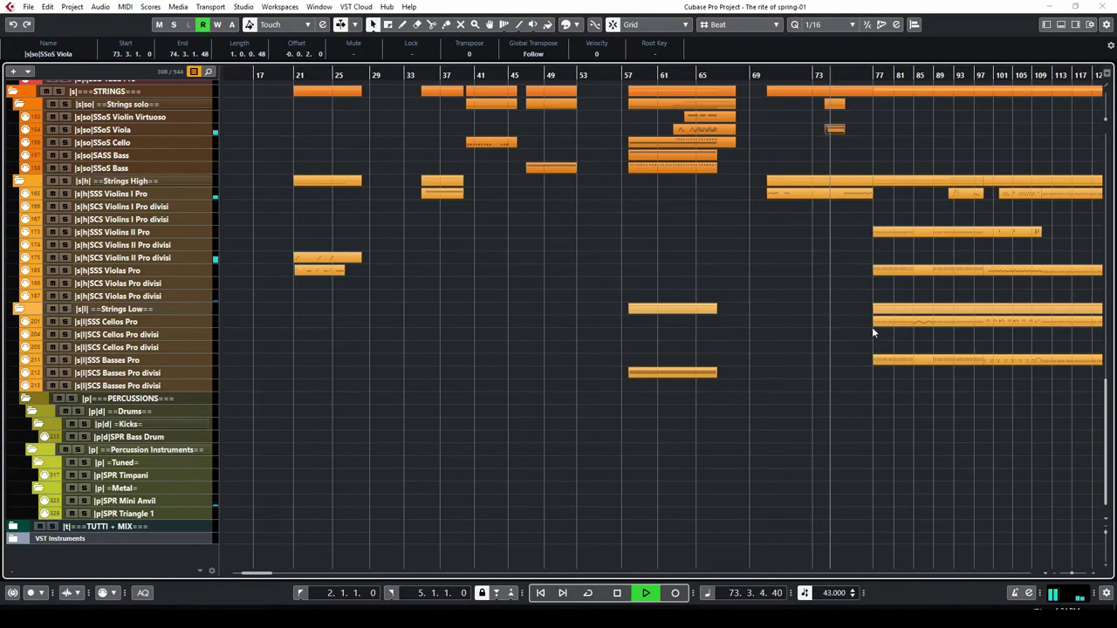
scroll(874, 338, up, 5)
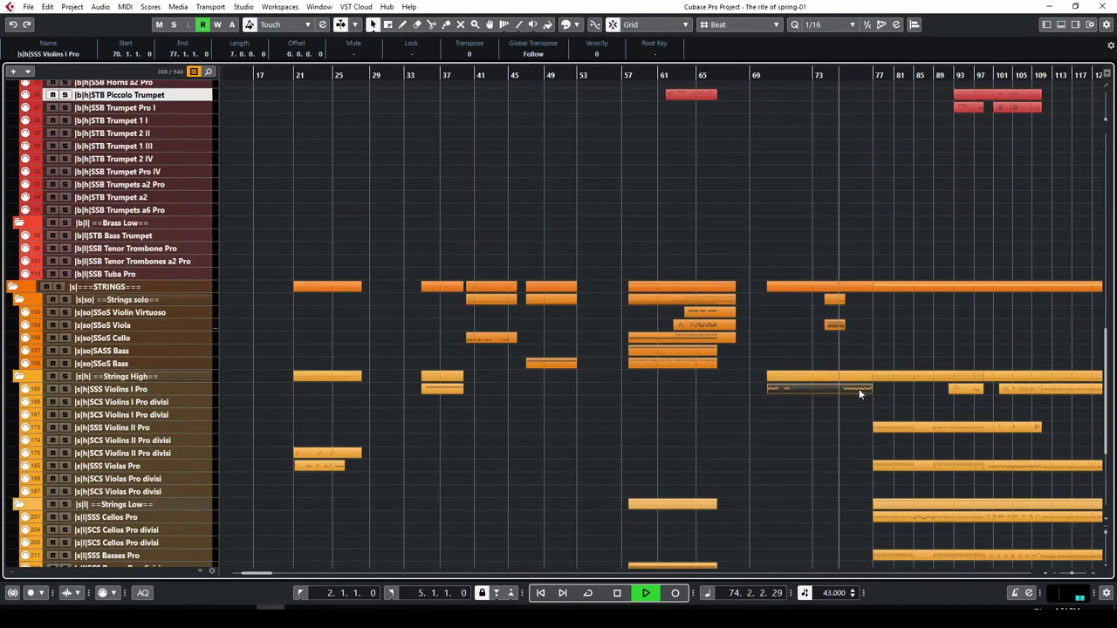
double_click(861, 389)
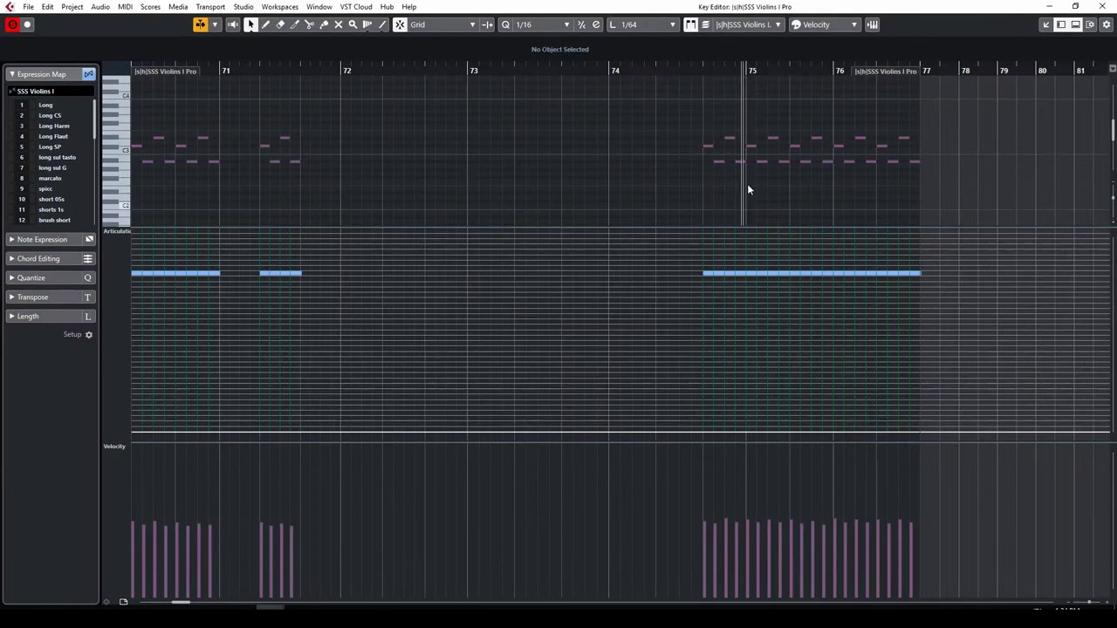
drag(759, 443, 760, 542)
drag(760, 326, 773, 252)
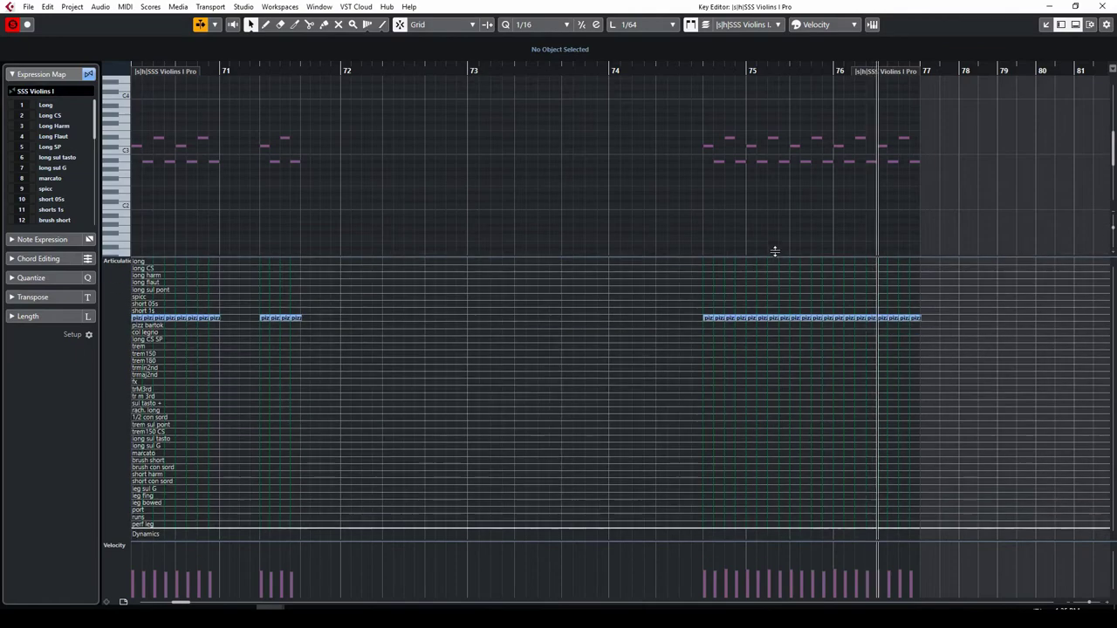
click(1102, 6)
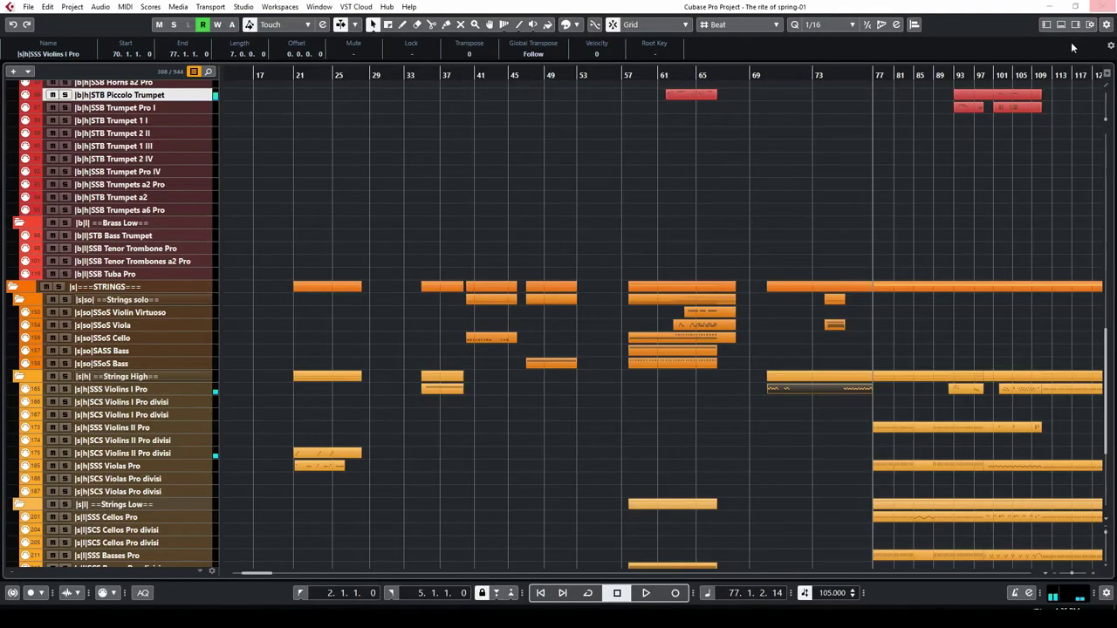
Step: Place the playhead just before bar 77, select the Violins II, Violas, Cellos and Basses parts starting there and open them together in the note editor
drag(871, 78, 922, 90)
scroll(576, 231, down, 5)
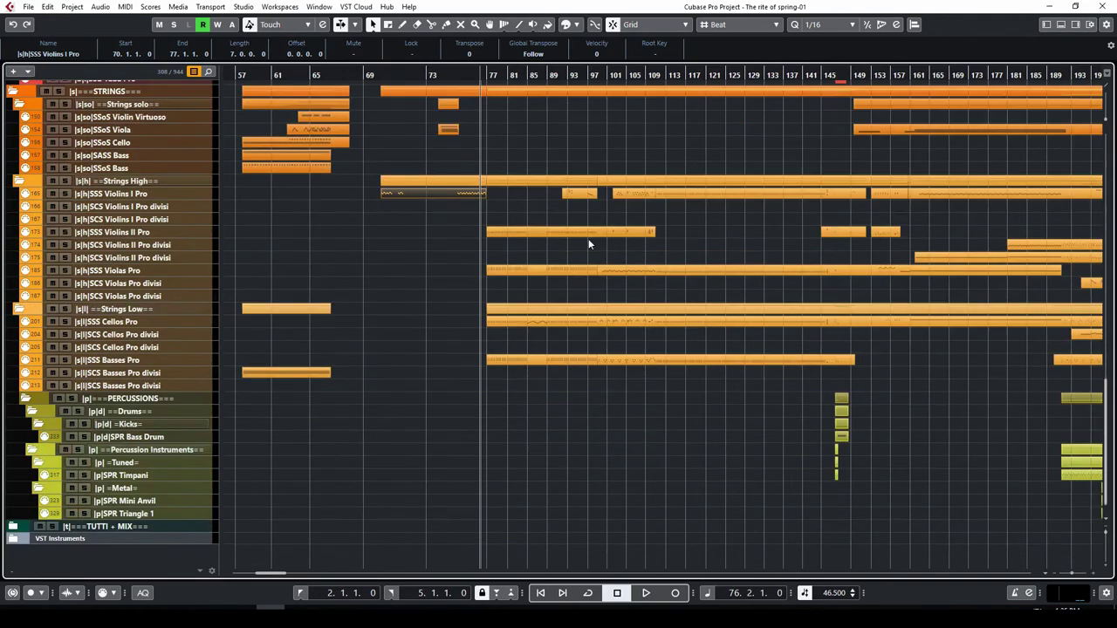
drag(516, 407, 515, 228)
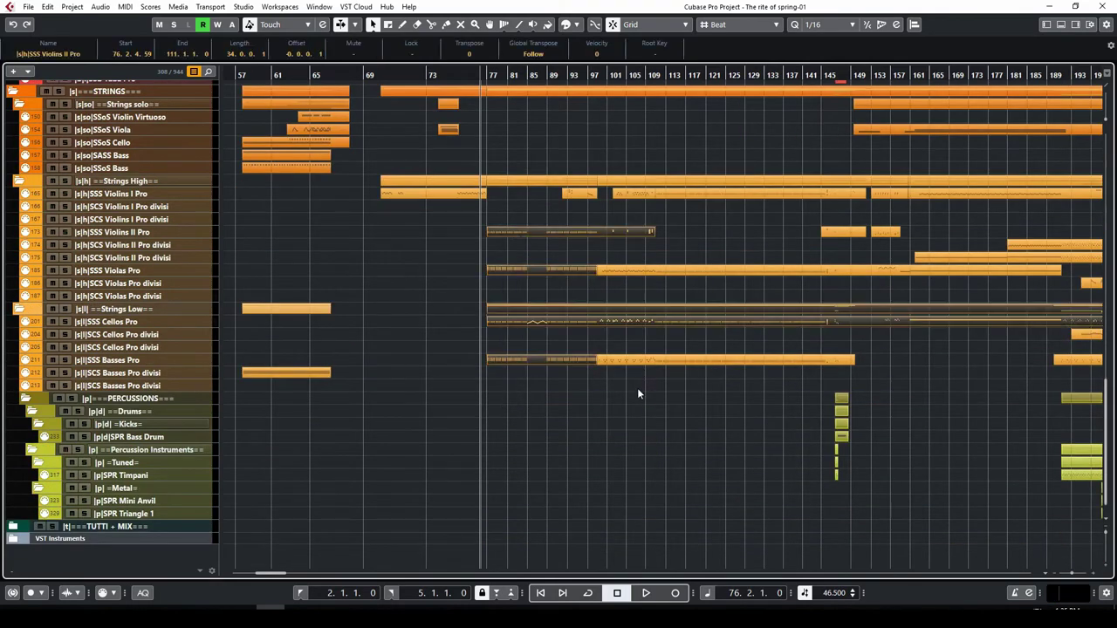
double_click(521, 232)
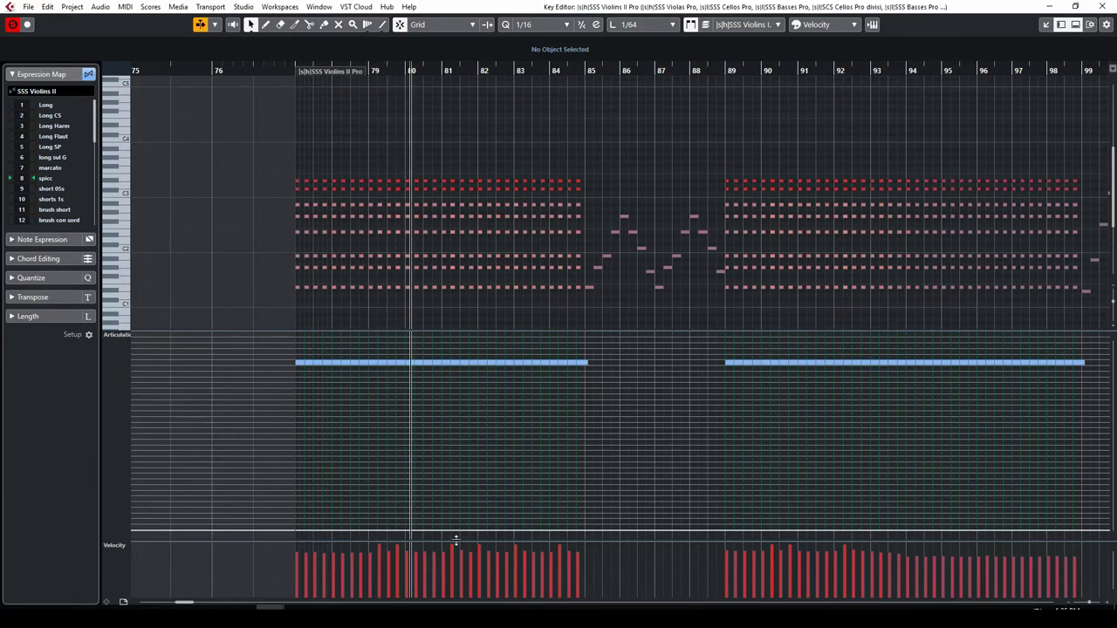
Step: Enlarge the velocity lane, select the G1 pizzicato note of the cellos in bar 86 and replay from bar 85 to examine the articulation change
drag(456, 539, 468, 471)
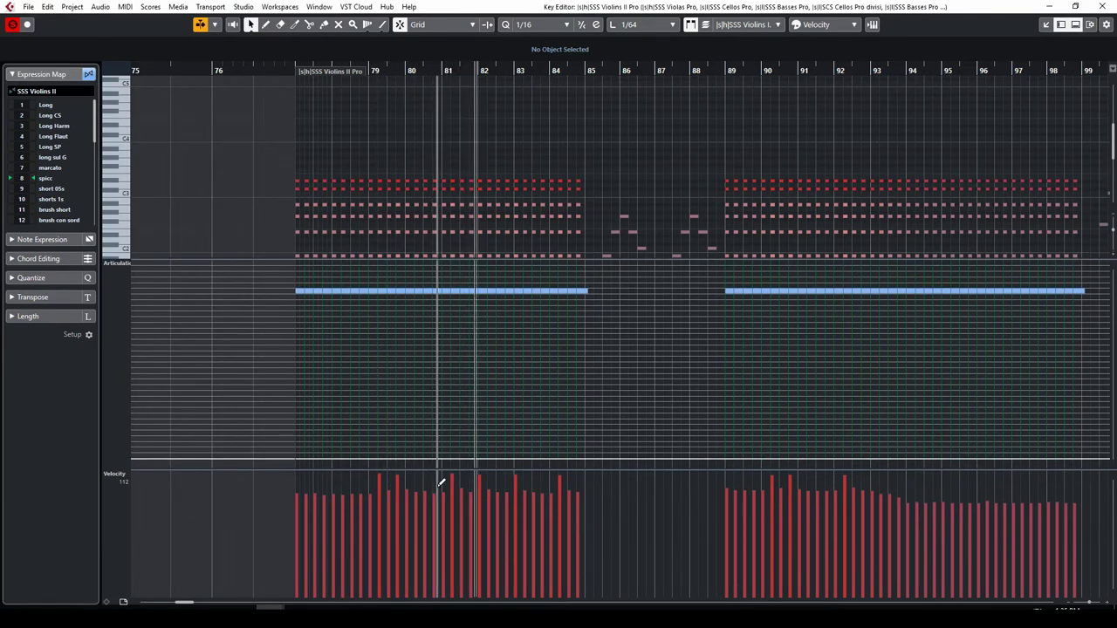
scroll(594, 218, down, 2)
scroll(600, 228, down, 2)
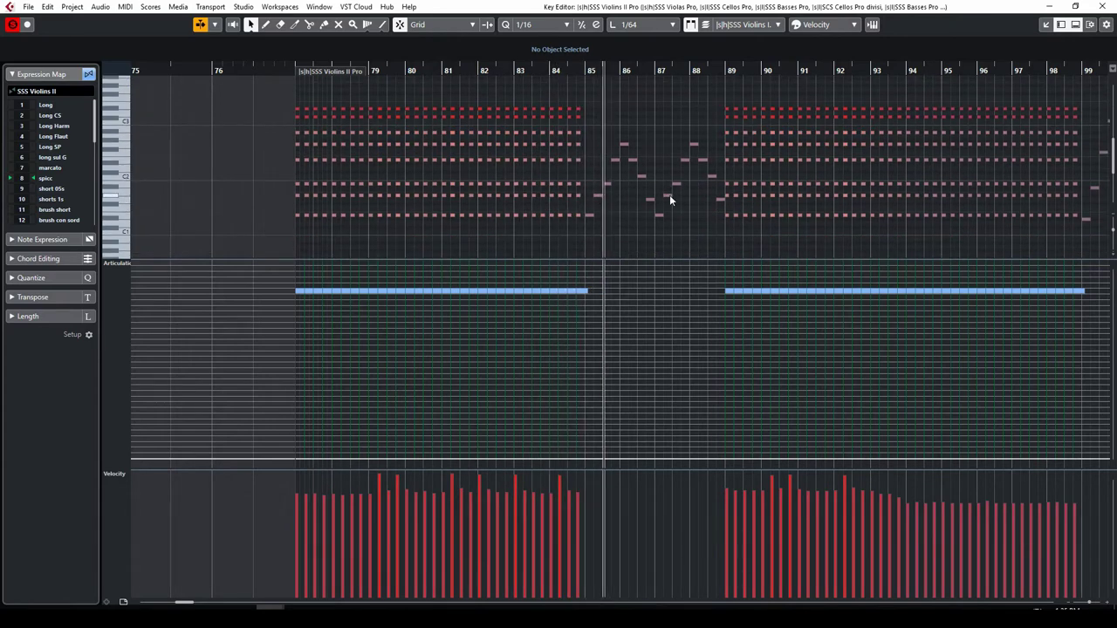
click(650, 199)
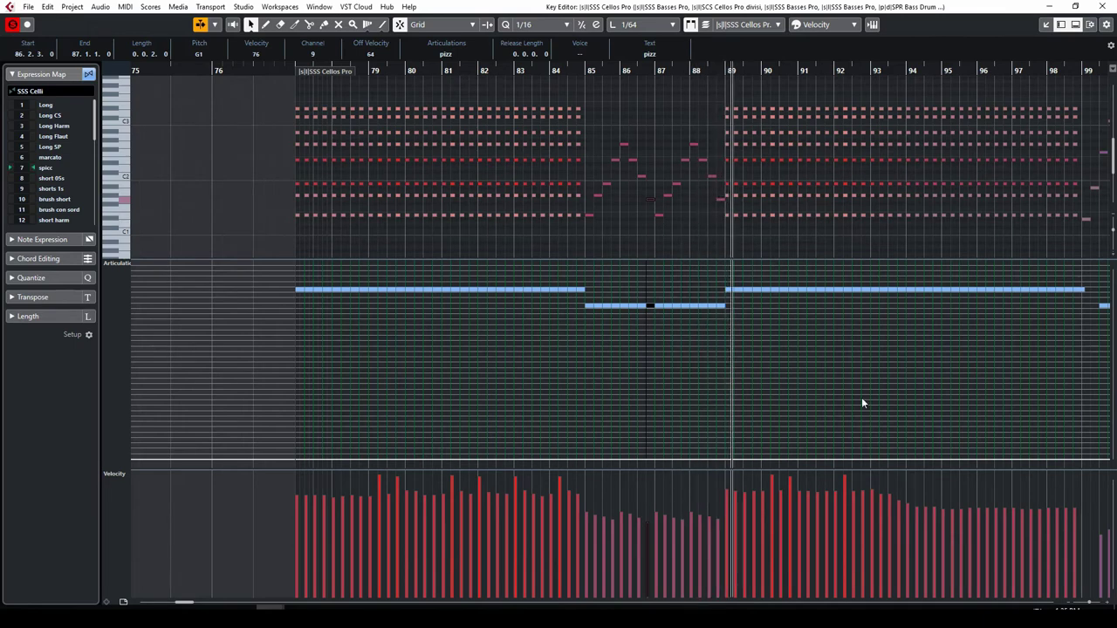
click(588, 69)
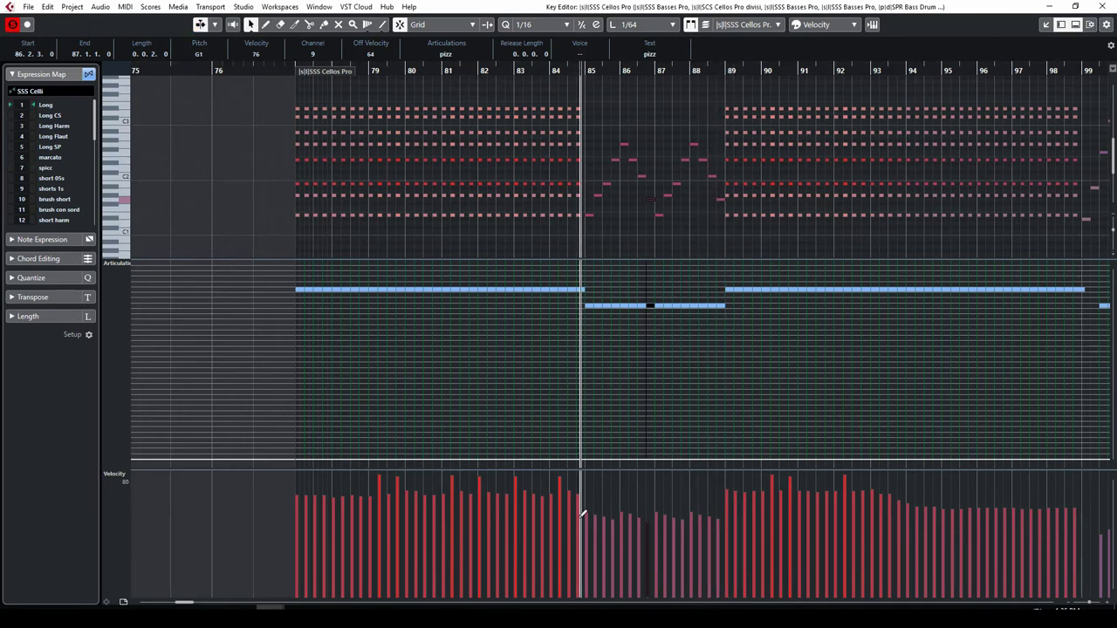
Step: Play back the string chords from bar 77 and select a Violins II note to examine its spiccato articulation
key(space)
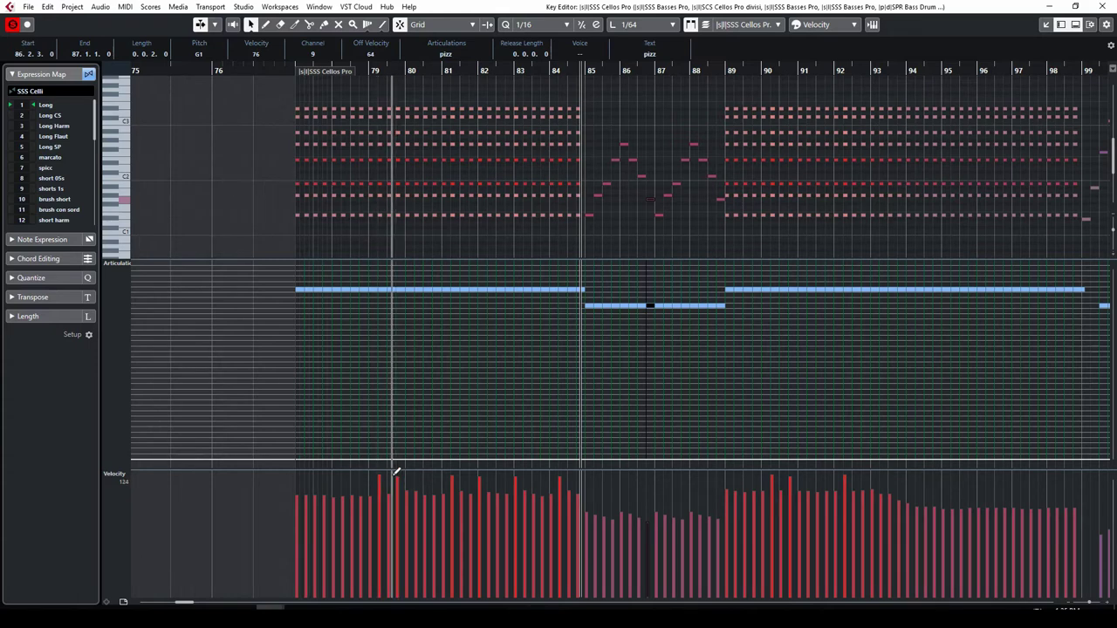
click(295, 69)
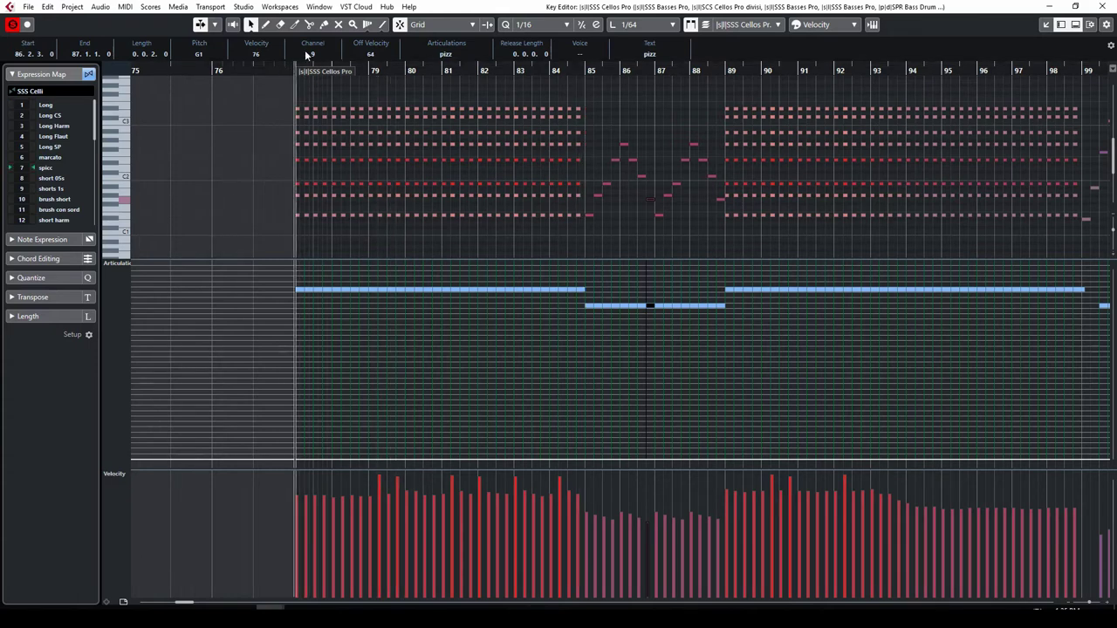
click(306, 113)
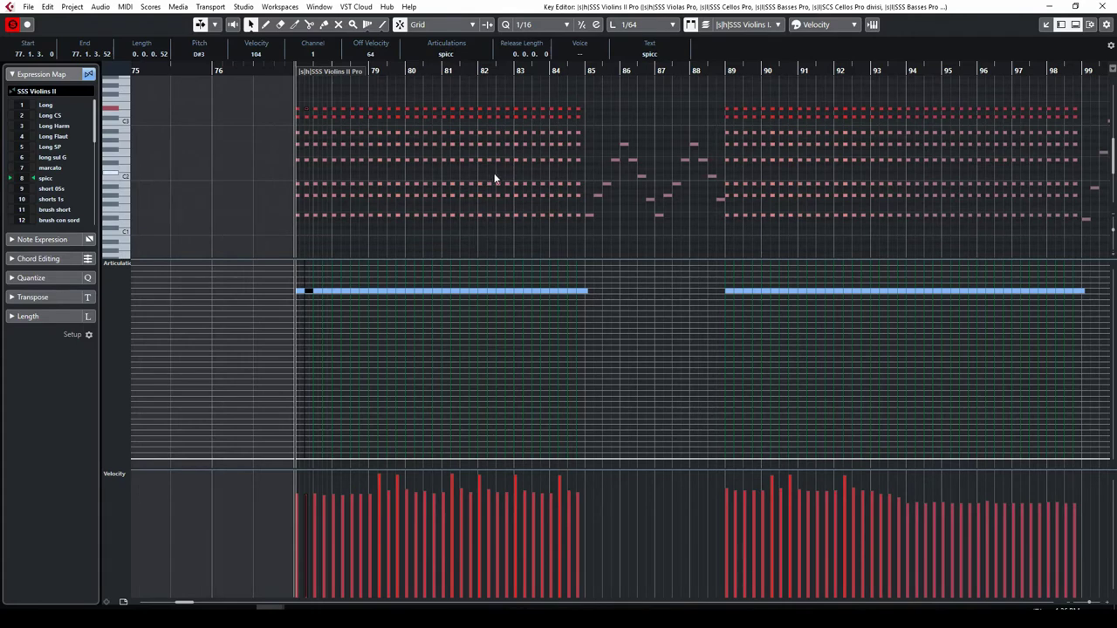
key(space)
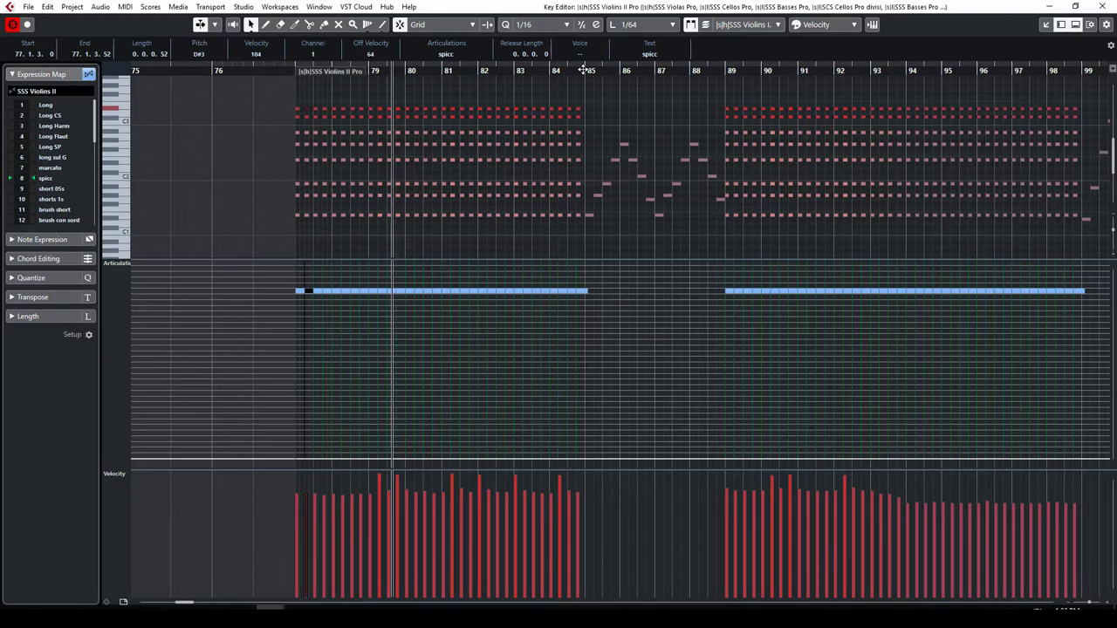
Step: Examine the cellos' pizzicato notes at bar 85 and the basses' at bar 102, then close the Key Editor
click(597, 196)
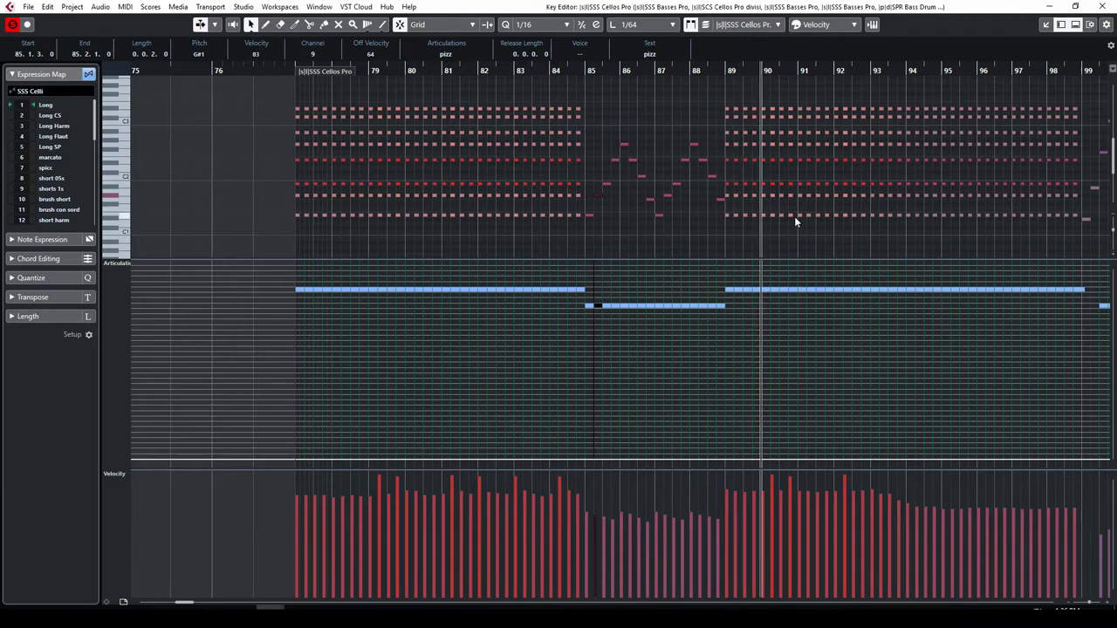
drag(1061, 68, 542, 97)
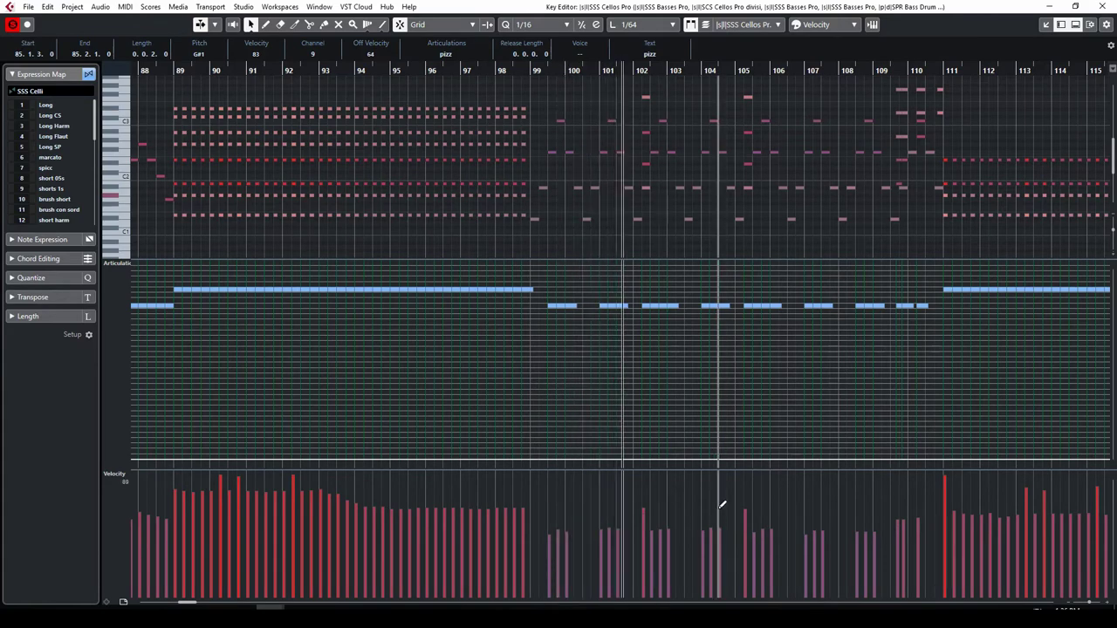
click(644, 188)
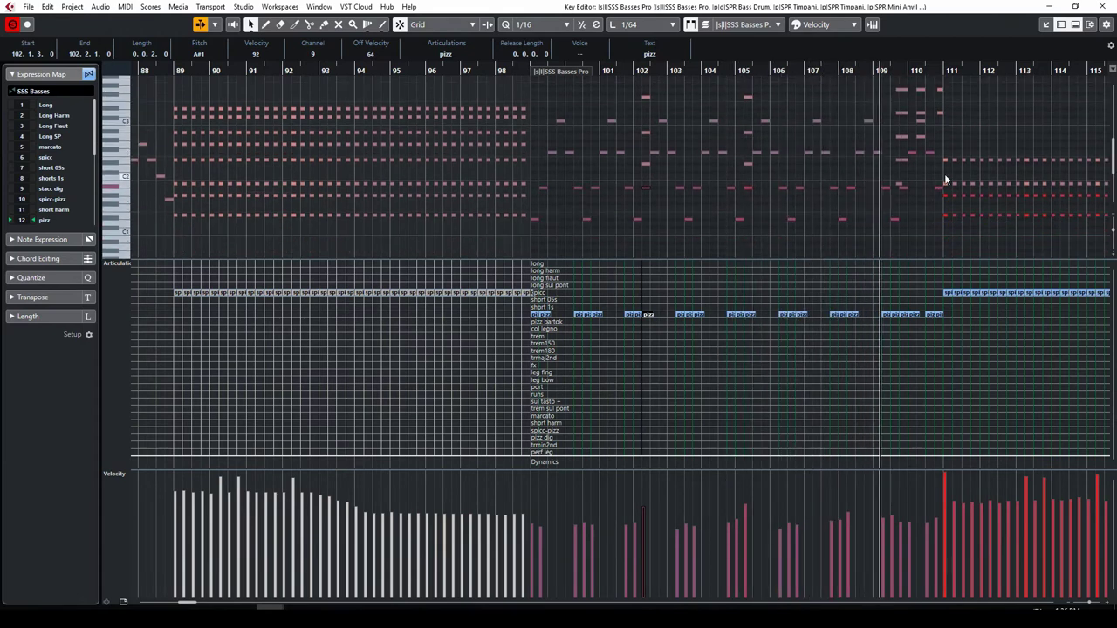
scroll(945, 170, up, 2)
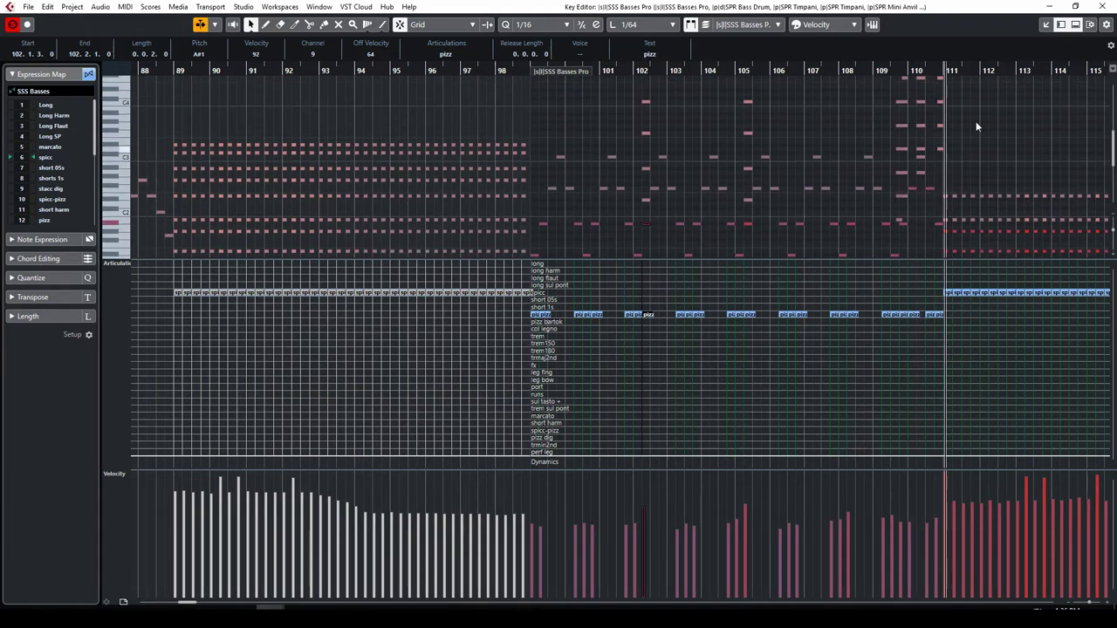
click(1106, 6)
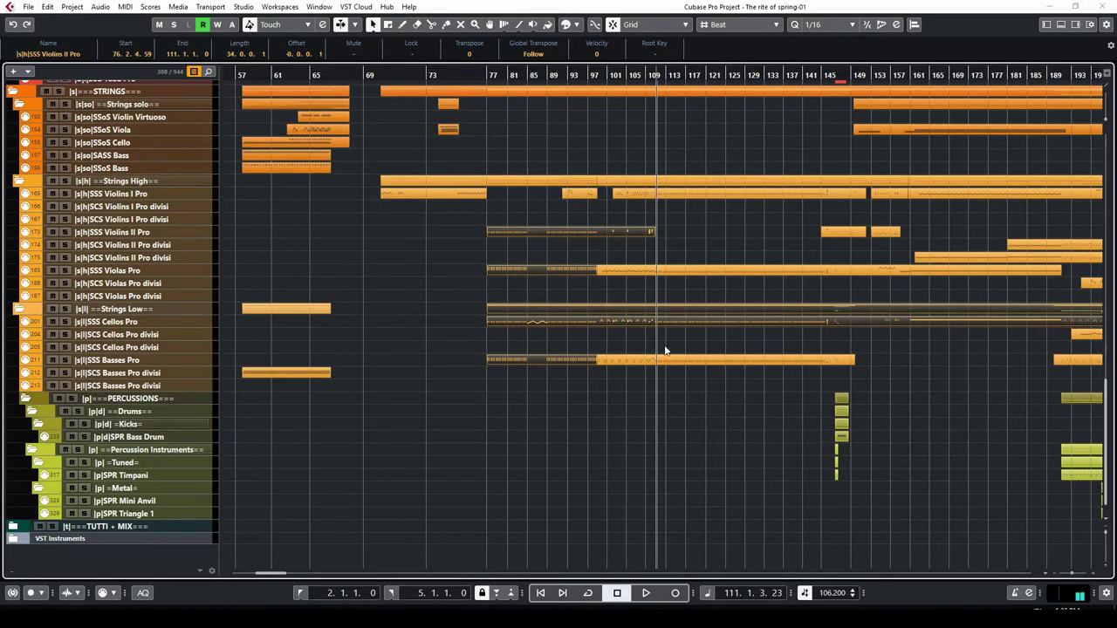
Step: Place the playback cursor at bar 78 and open the SSB Horn Pro part there in the Key Editor
scroll(597, 329, up, 3)
drag(511, 311, 555, 554)
scroll(536, 337, up, 8)
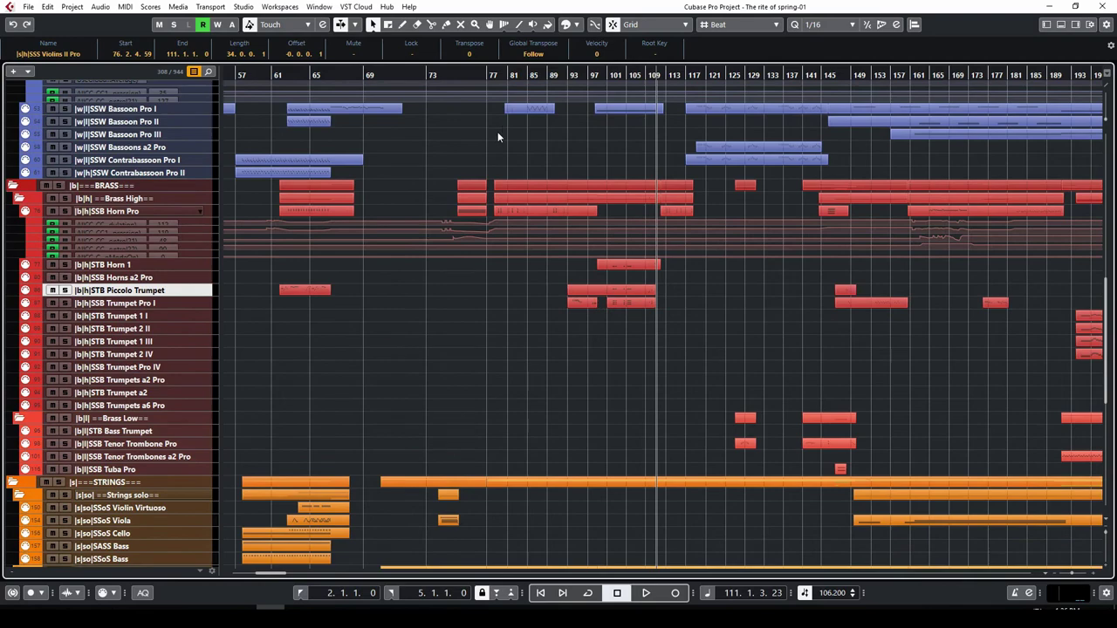
click(494, 75)
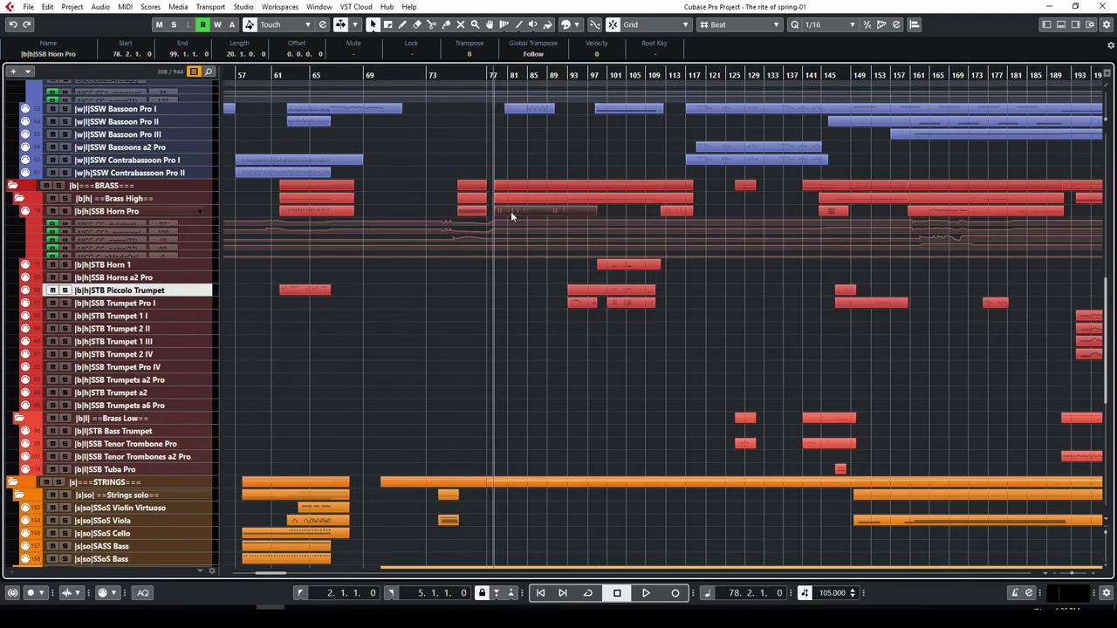
double_click(511, 211)
scroll(193, 96, left, 4)
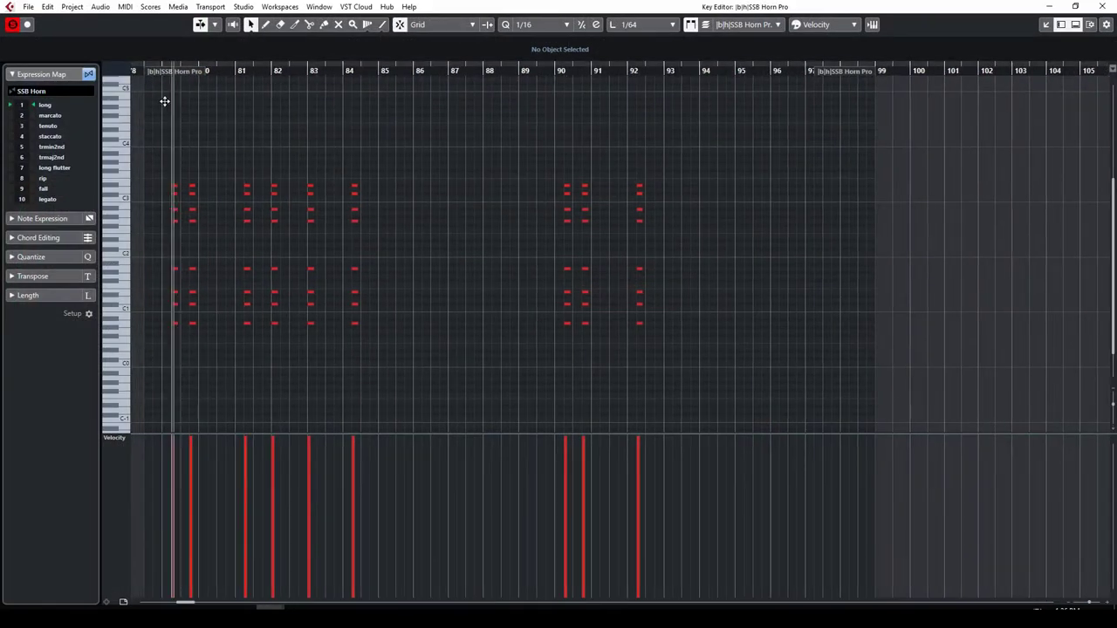
Step: Show Articulations/Dynamics in the horn's controller lane, play back its staccato chords, and close the editor
key(h)
click(120, 437)
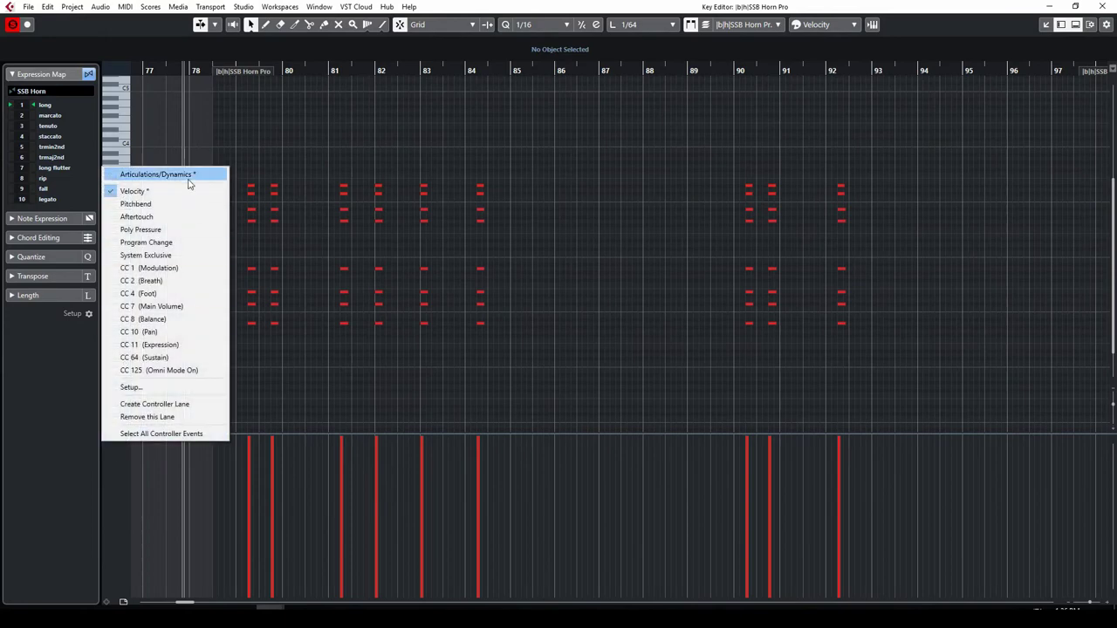
click(178, 171)
key(space)
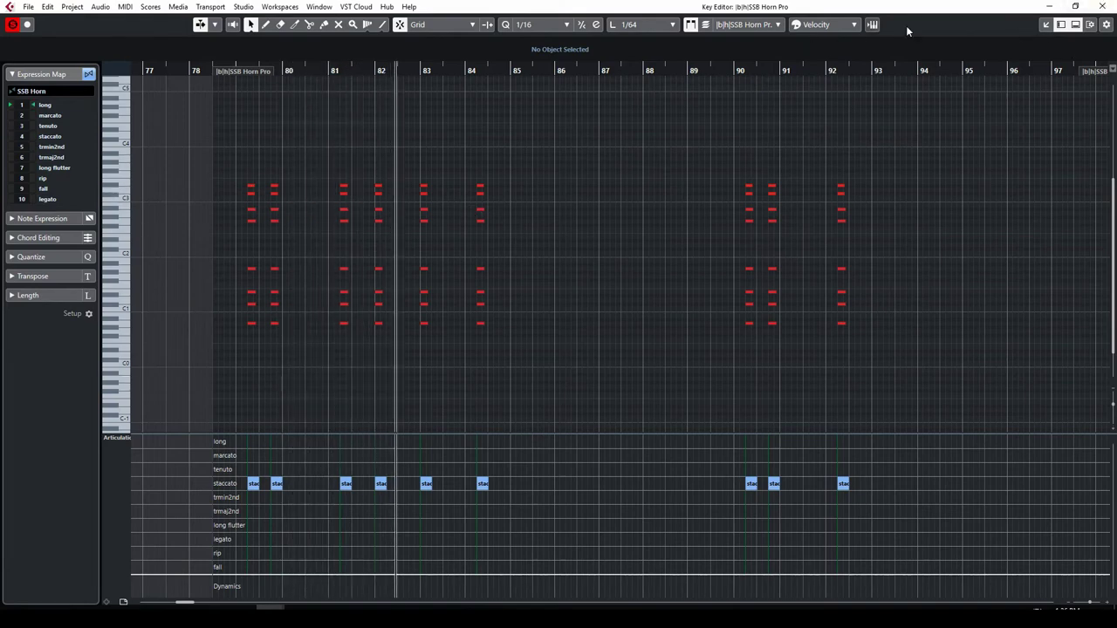
click(1106, 7)
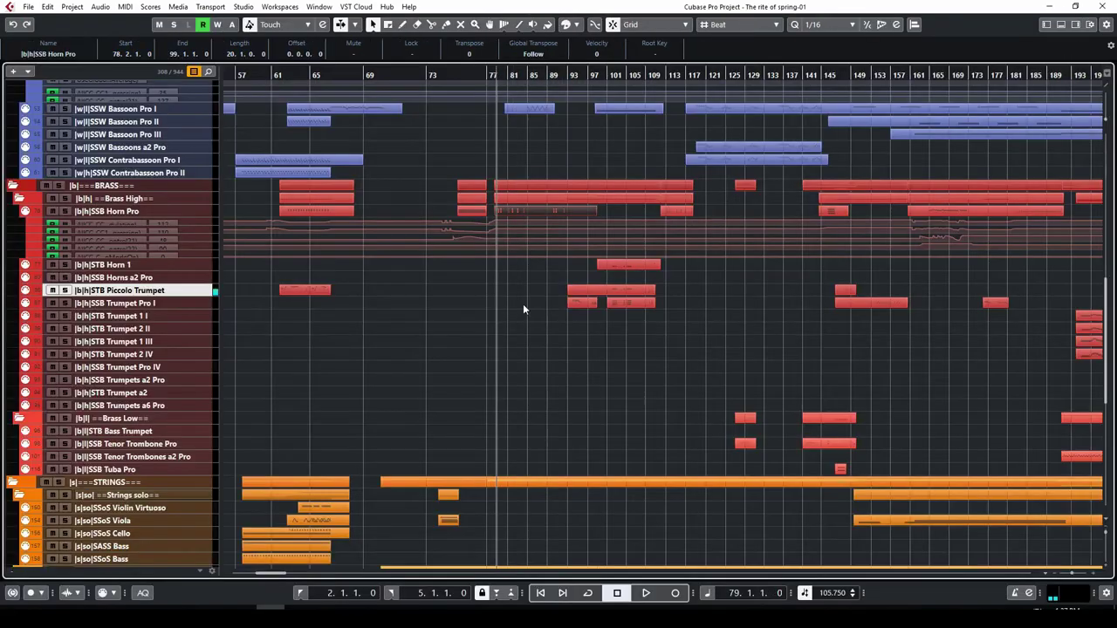
Step: Open the horn part together with the string parts and play them back to compare the accented chords
scroll(523, 303, down, 5)
scroll(518, 256, up, 3)
scroll(529, 384, down, 5)
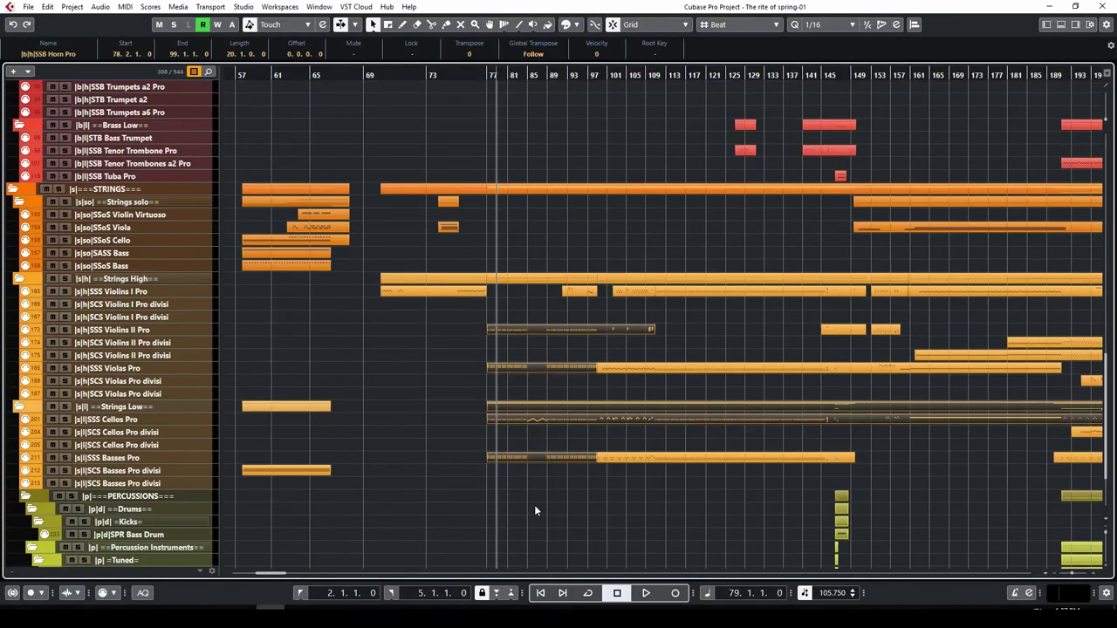
double_click(515, 457)
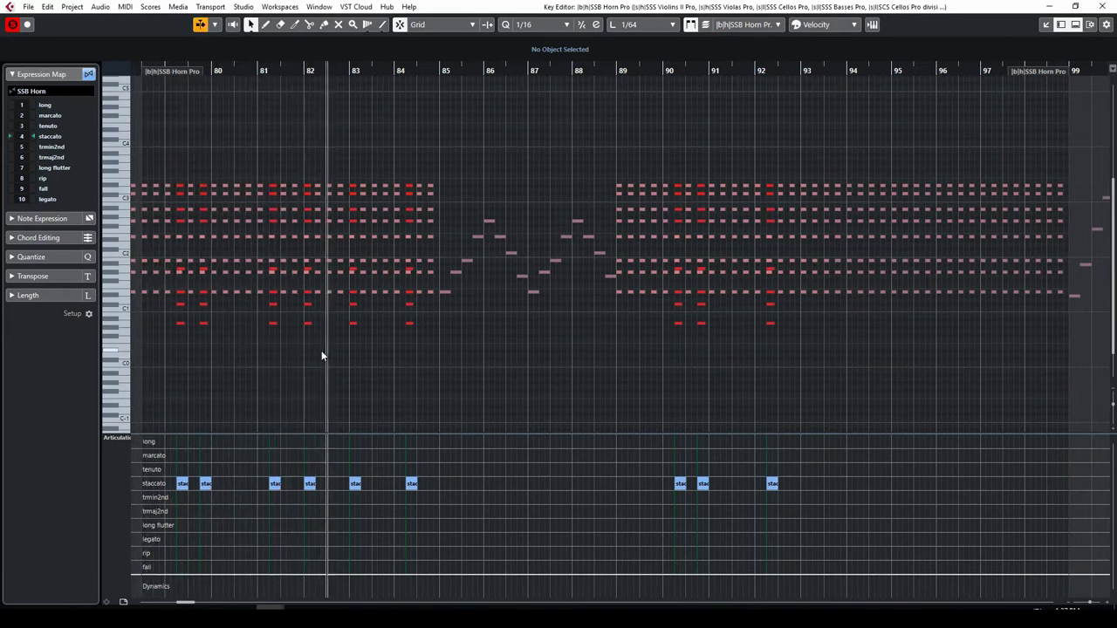
key(space)
Step: Open the SSW Bassoon Pro I part, play back its staccato notes from just before bar 85, and close the editor
drag(418, 347, 405, 308)
click(533, 333)
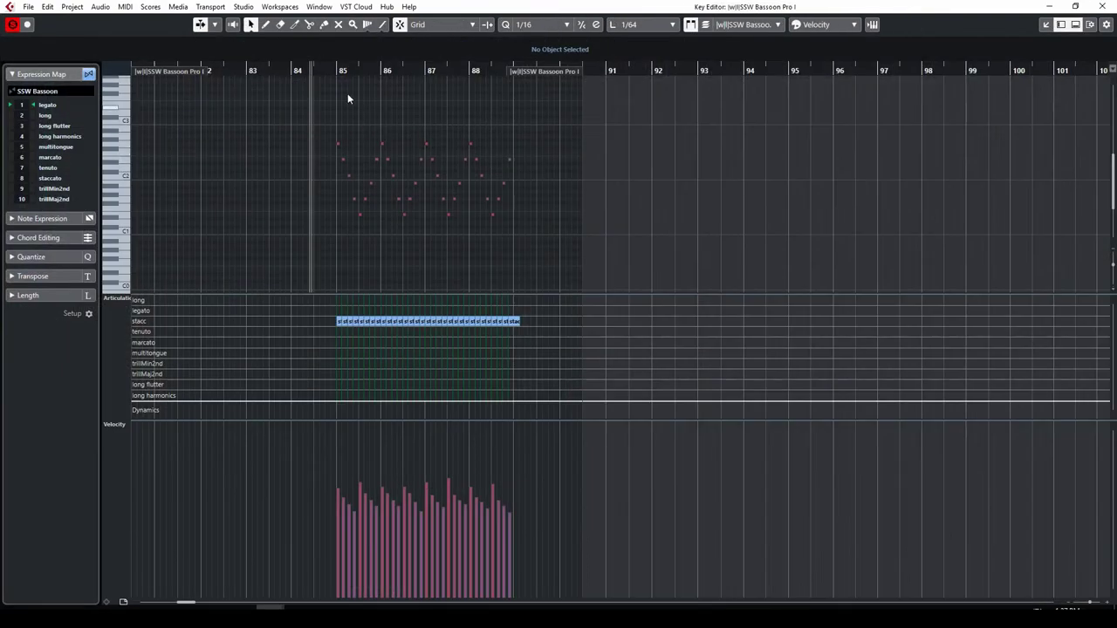
click(329, 70)
key(space)
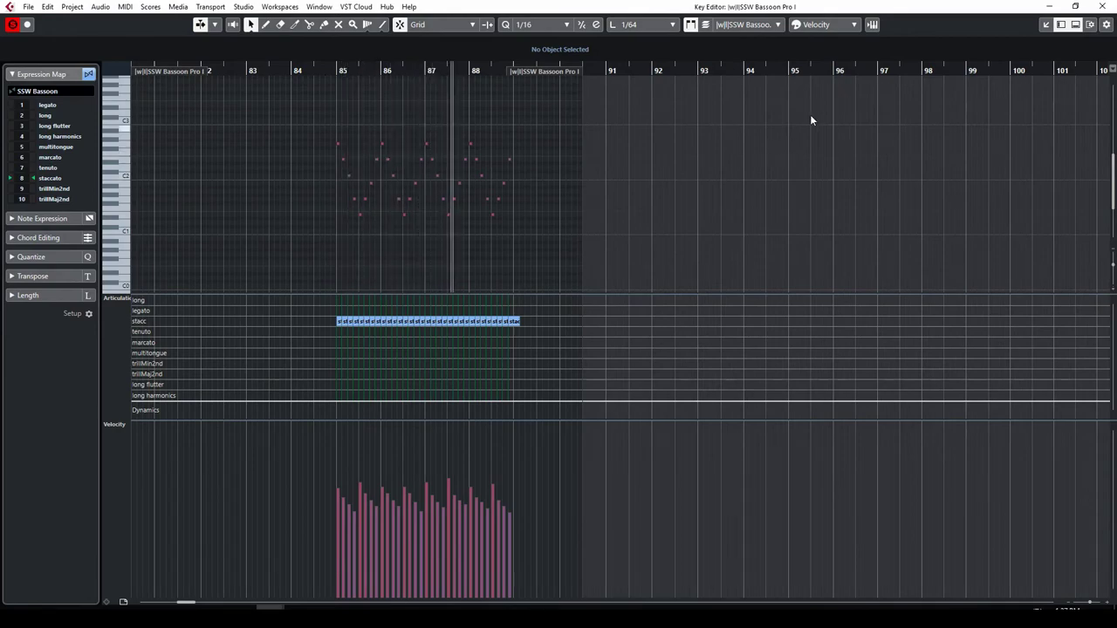
click(1110, 6)
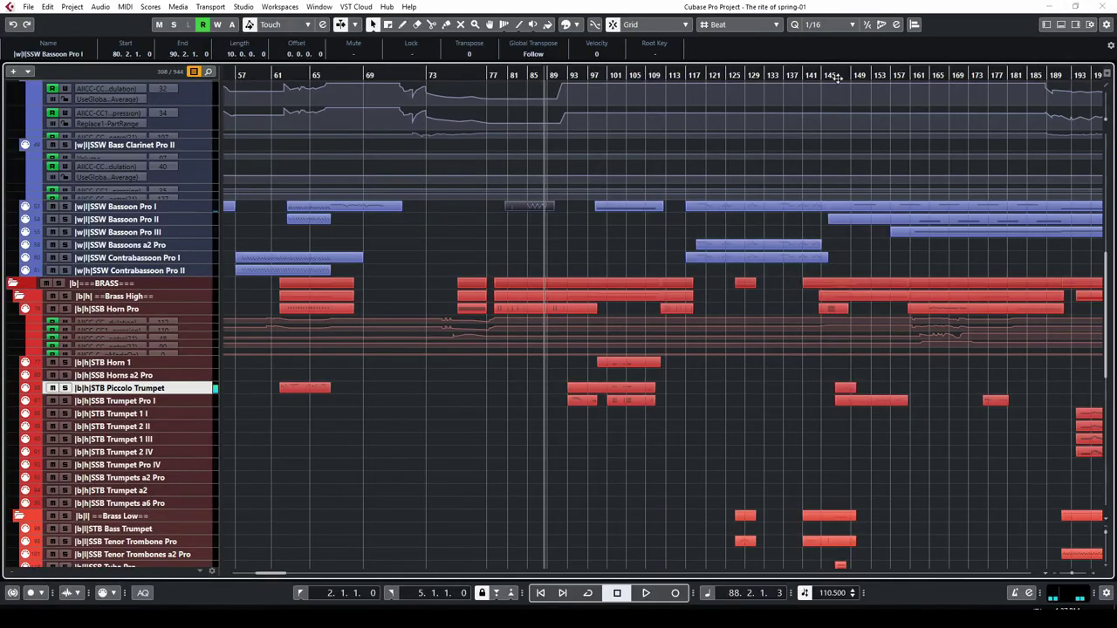
Step: Play the full arrangement from about bar 76 while reviewing the woodwind and brass tracks
click(500, 78)
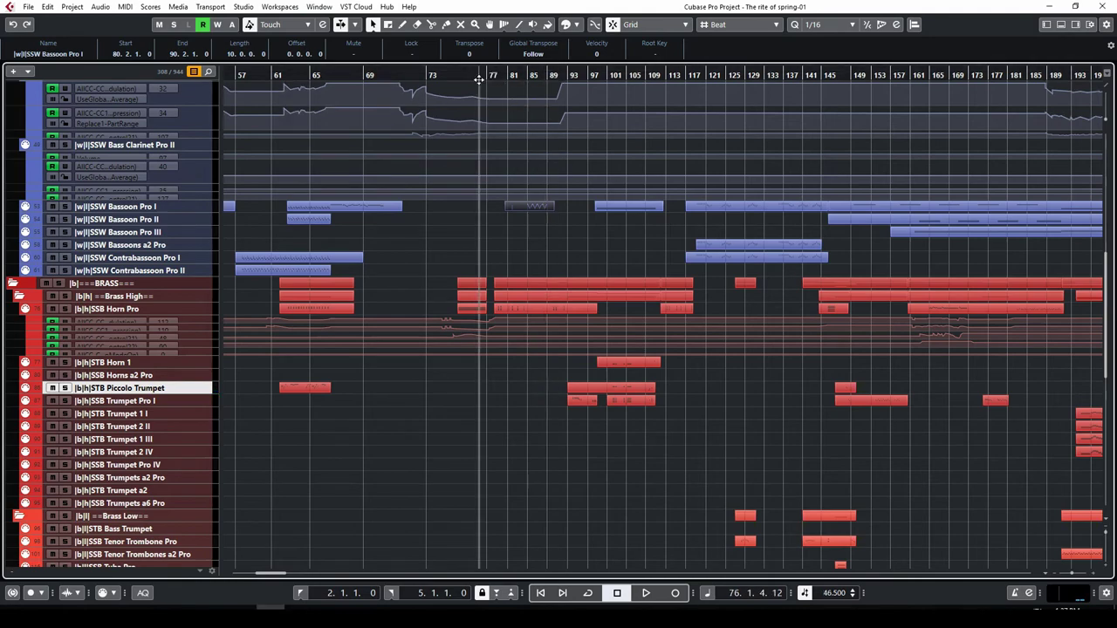
key(space)
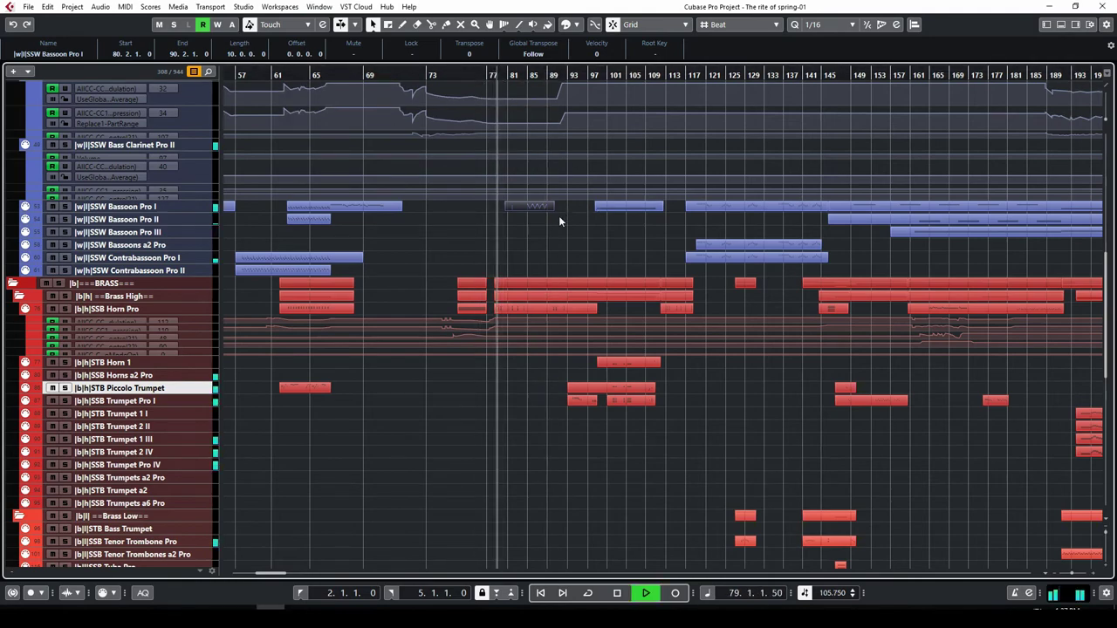
scroll(559, 219, up, 6)
scroll(565, 240, down, 10)
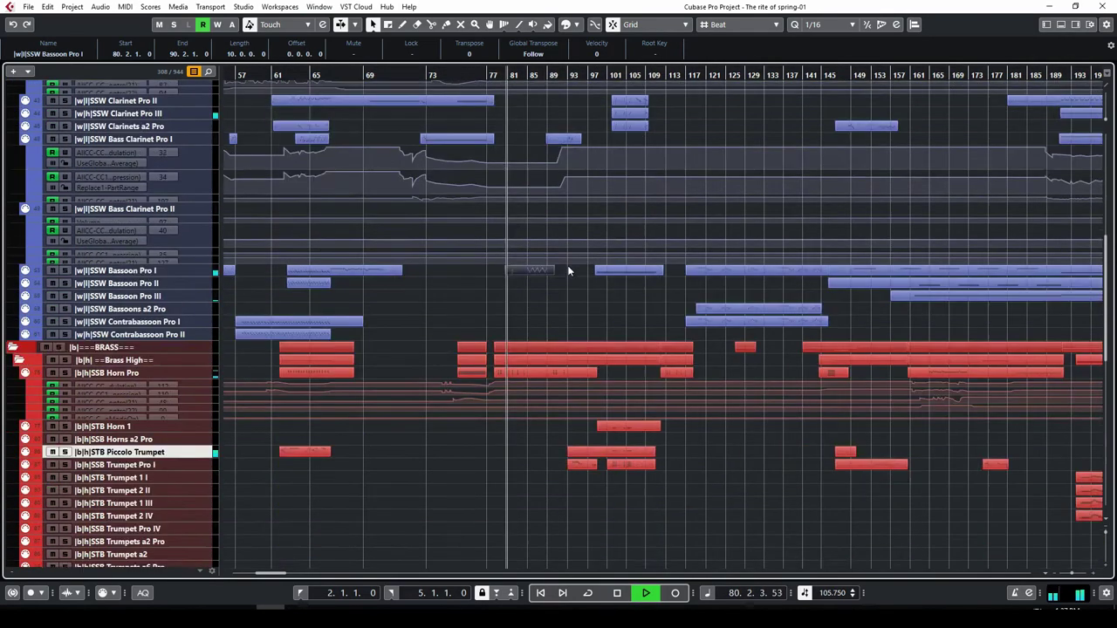
key(h)
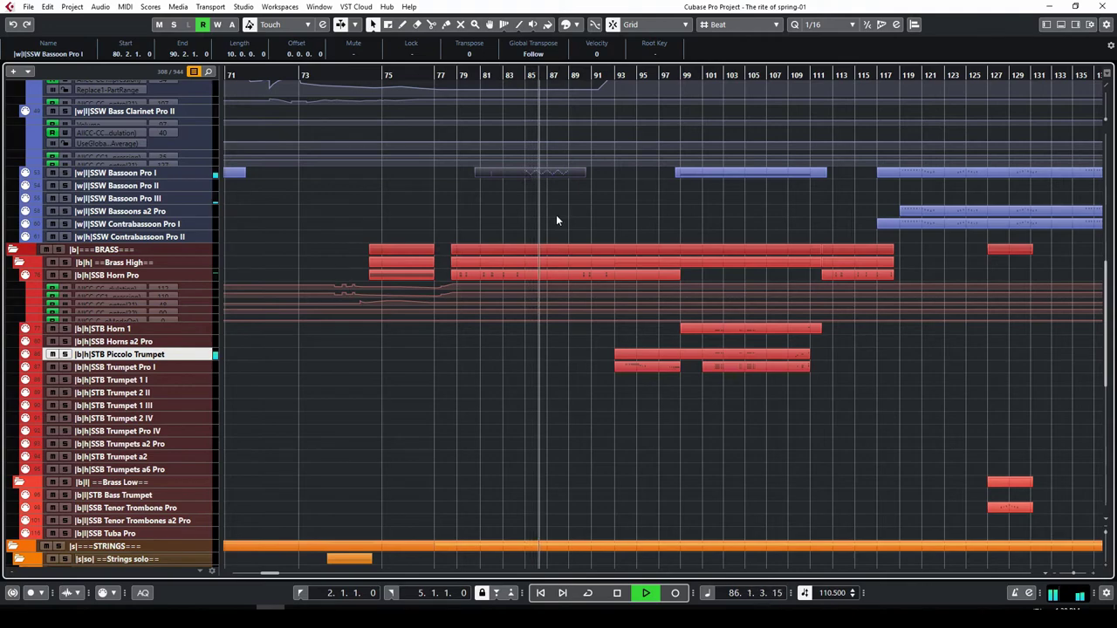
Step: Open the SSW Cor Anglais Pro part, review its staccato notes and velocities from bar 85, and close the editor
scroll(557, 215, up, 5)
scroll(563, 214, up, 3)
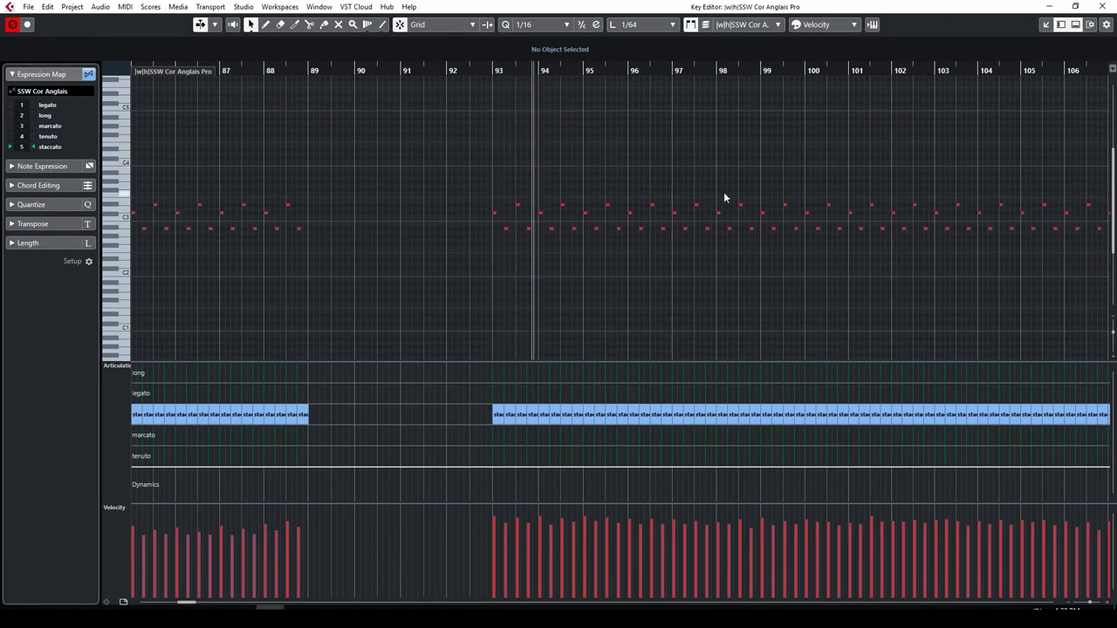
key(space)
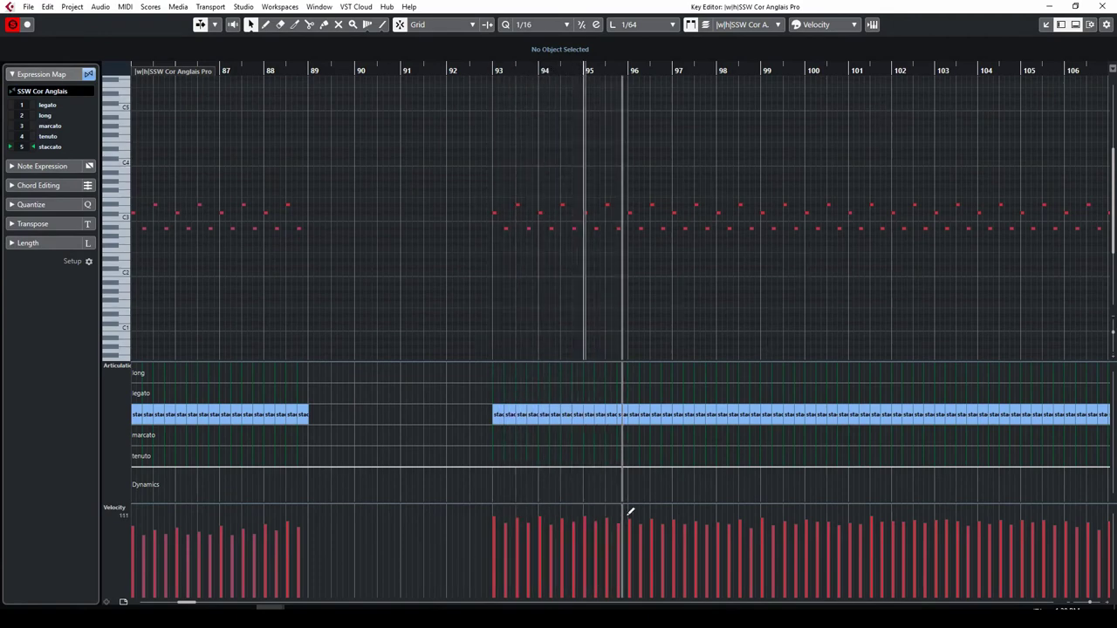
click(1102, 6)
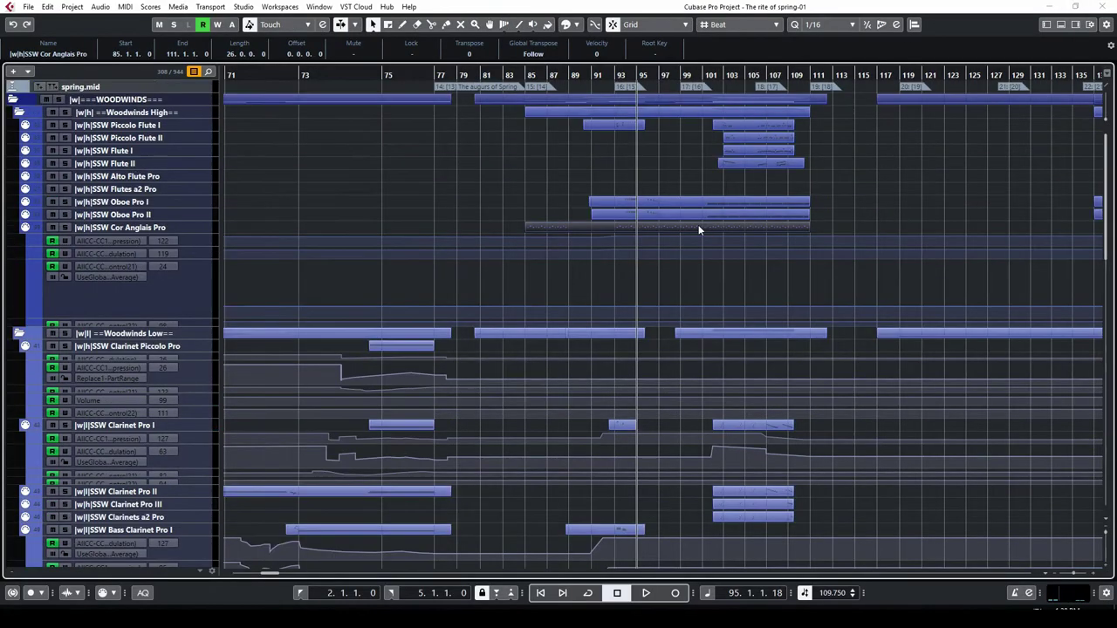
Step: Continue playback from bar 95, review the SSW Oboe Pro I and II parts together in the Key Editor, and close it
key(space)
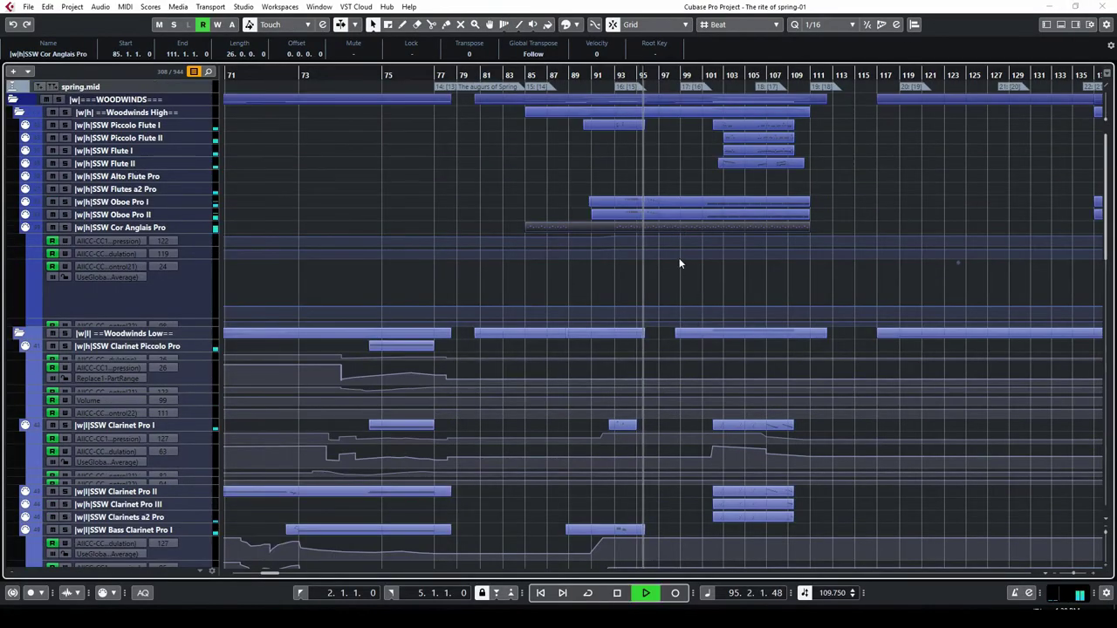
click(644, 206)
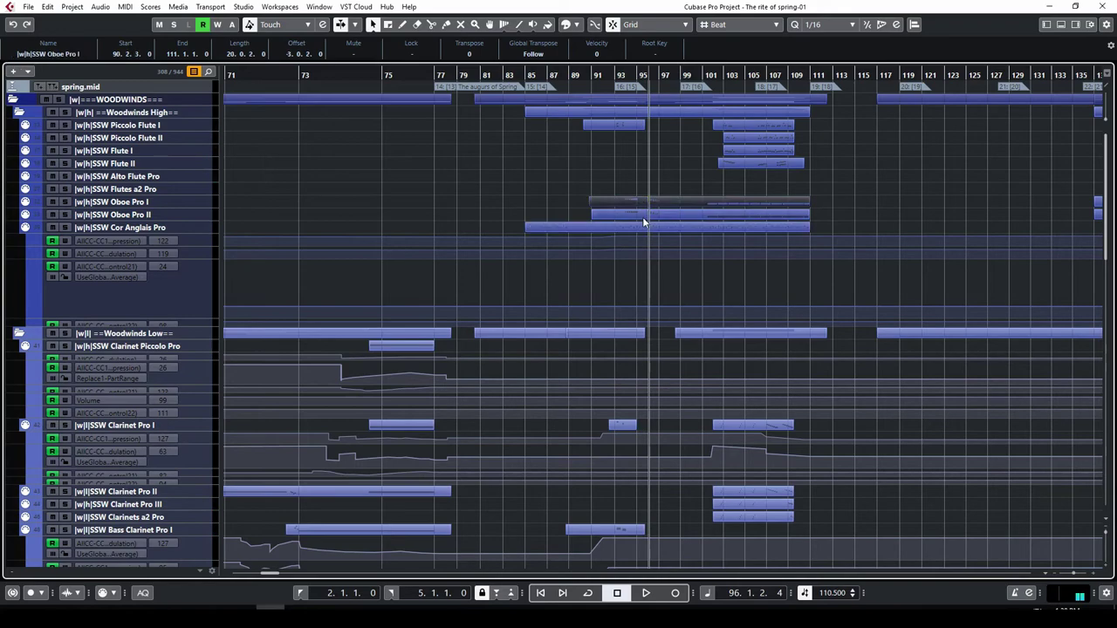
double_click(641, 212)
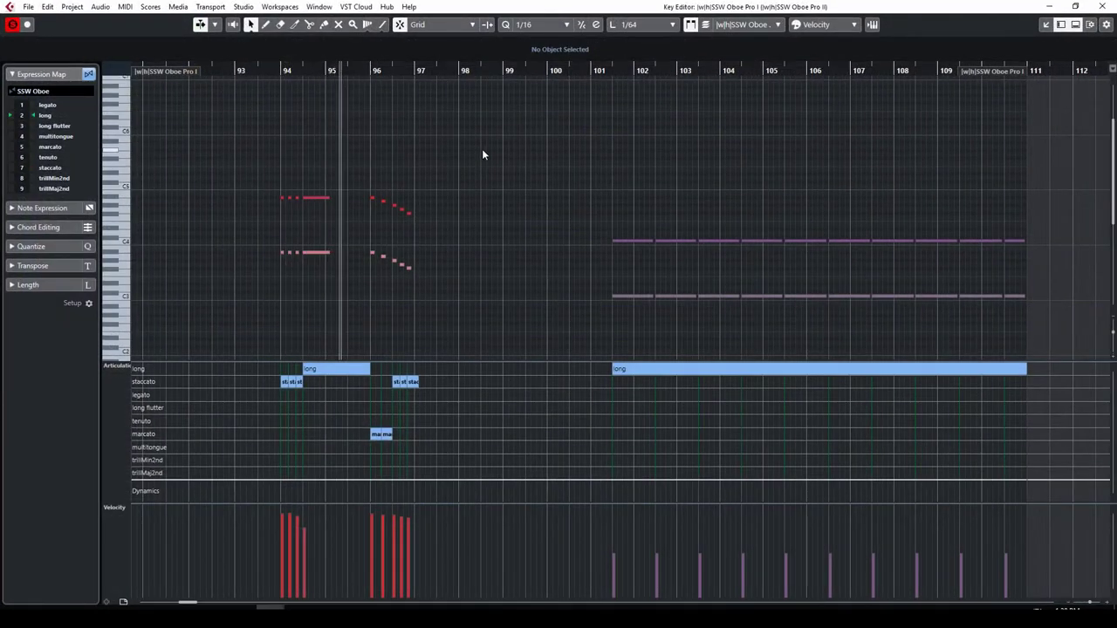
click(1103, 6)
Step: Open the SSB Trumpet Pro I part at bar 93 together with the two oboe parts in the Key Editor
scroll(683, 349, down, 10)
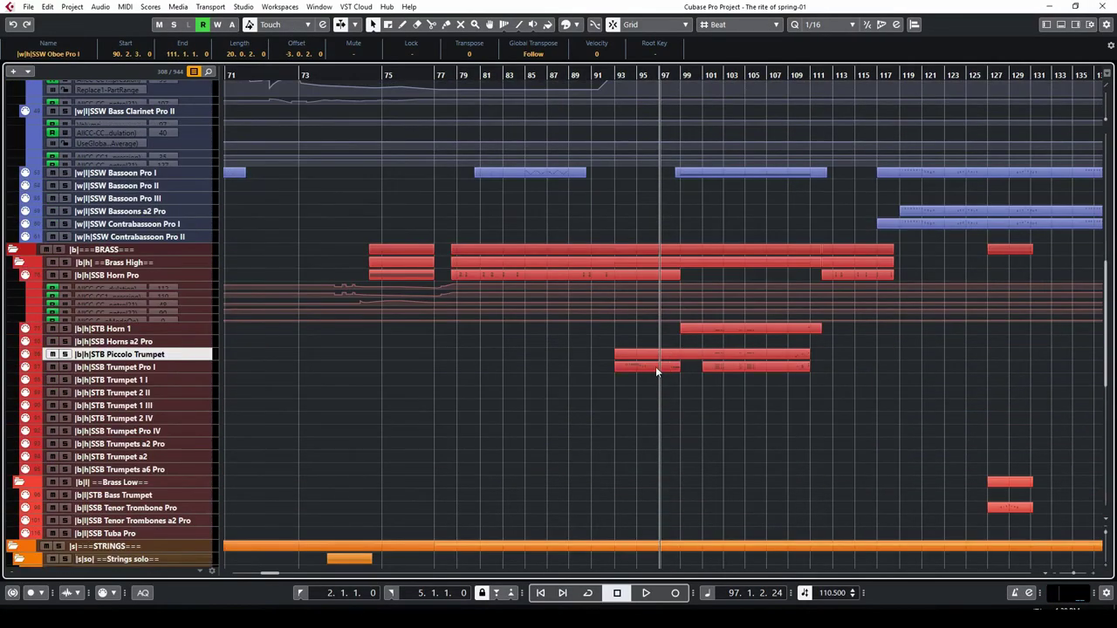
click(656, 367)
double_click(646, 366)
drag(310, 75, 268, 74)
scroll(351, 211, down, 2)
Step: Play back the phrase around bars 94 to 98, examine the oboe and muted trumpet articulations, and close the editor
click(315, 200)
key(space)
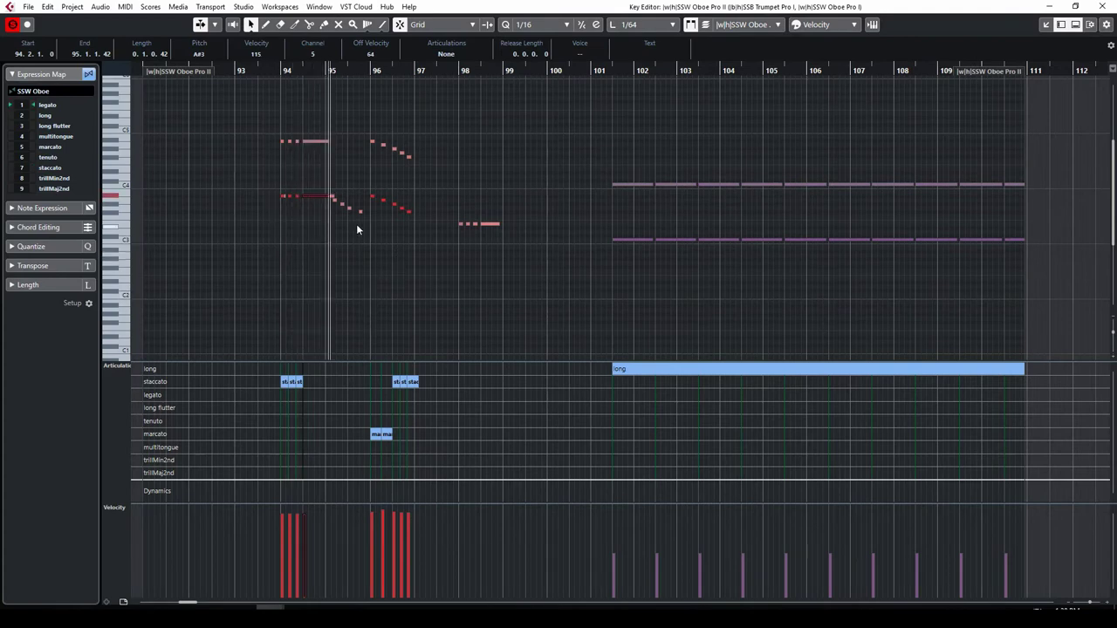
click(336, 203)
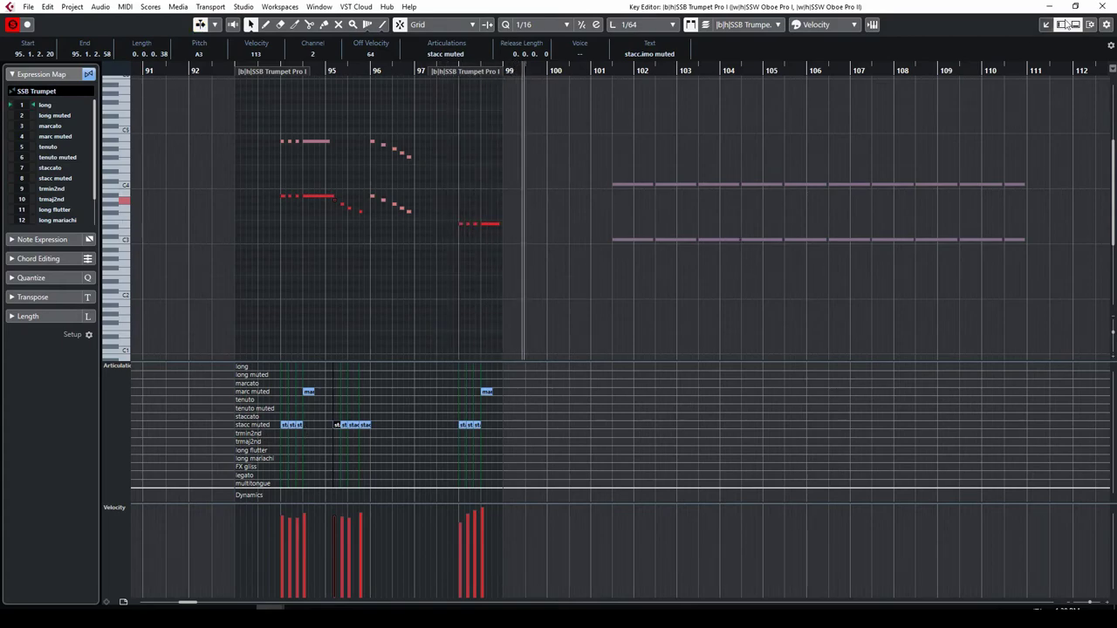
click(1103, 6)
Step: Play back bars 94 to 111 while surveying the brass, string and woodwind tracks in the project, and stop at bar 111
double_click(616, 76)
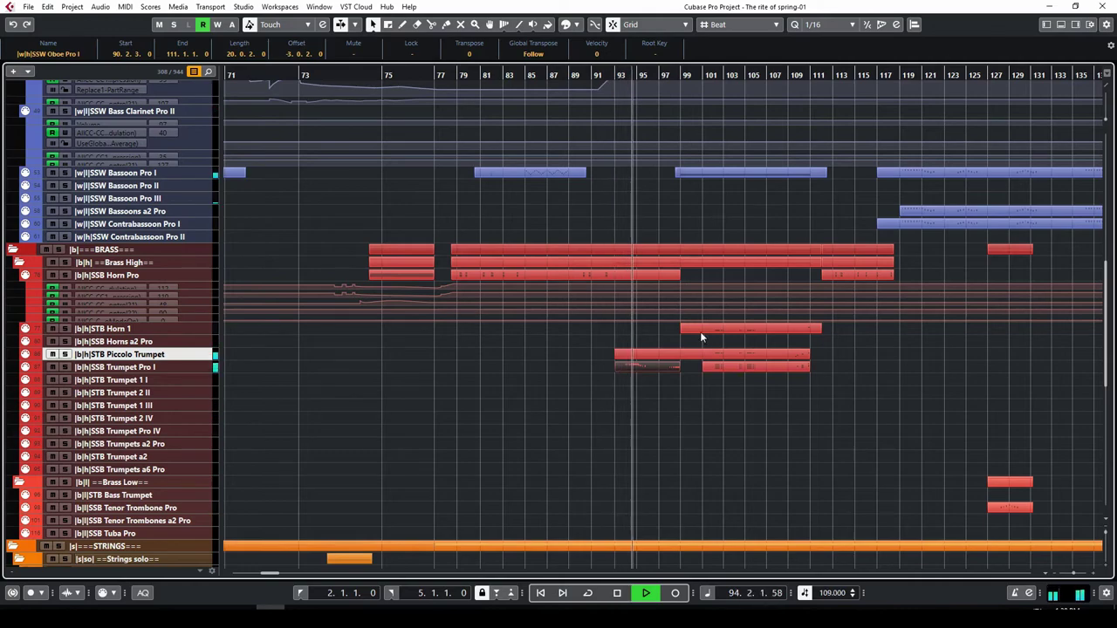
scroll(698, 409, down, 6)
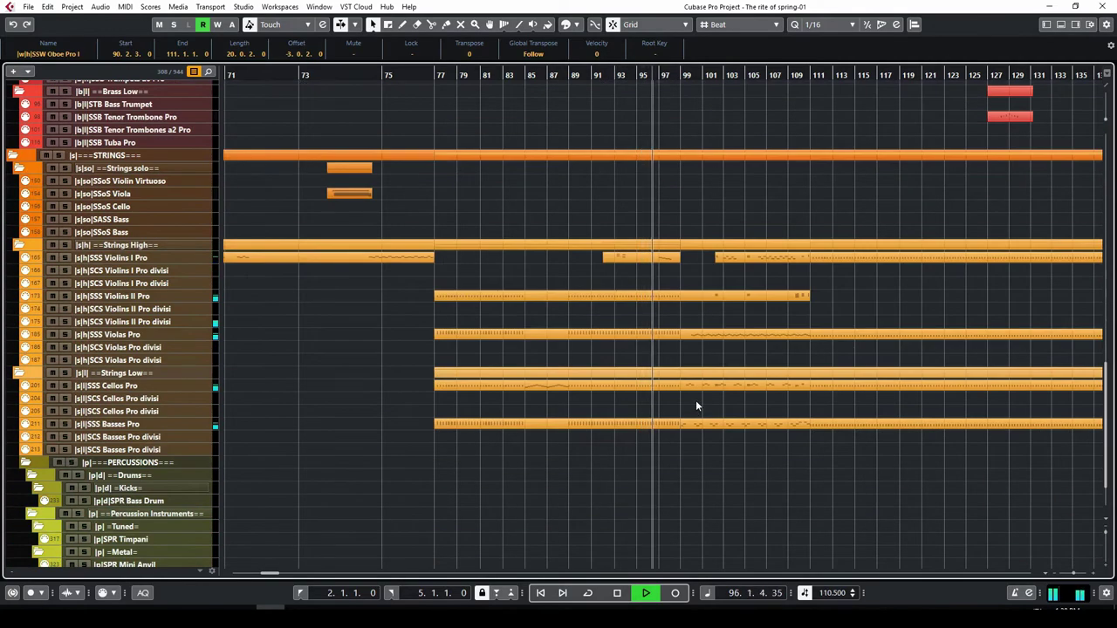
scroll(690, 393, up, 3)
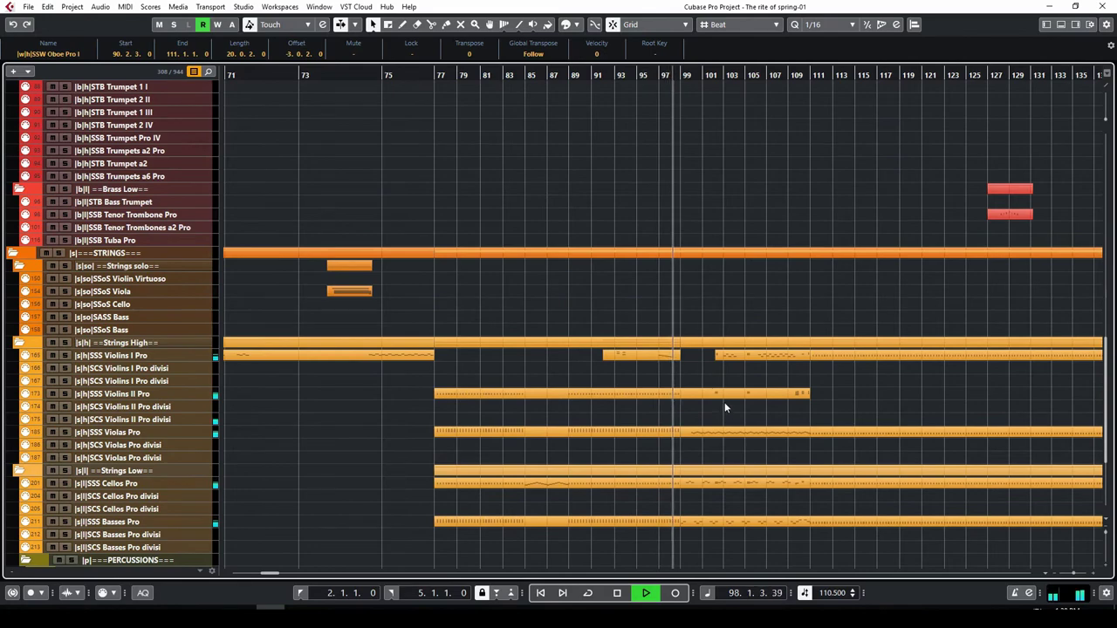
scroll(724, 402, down, 3)
scroll(725, 397, up, 12)
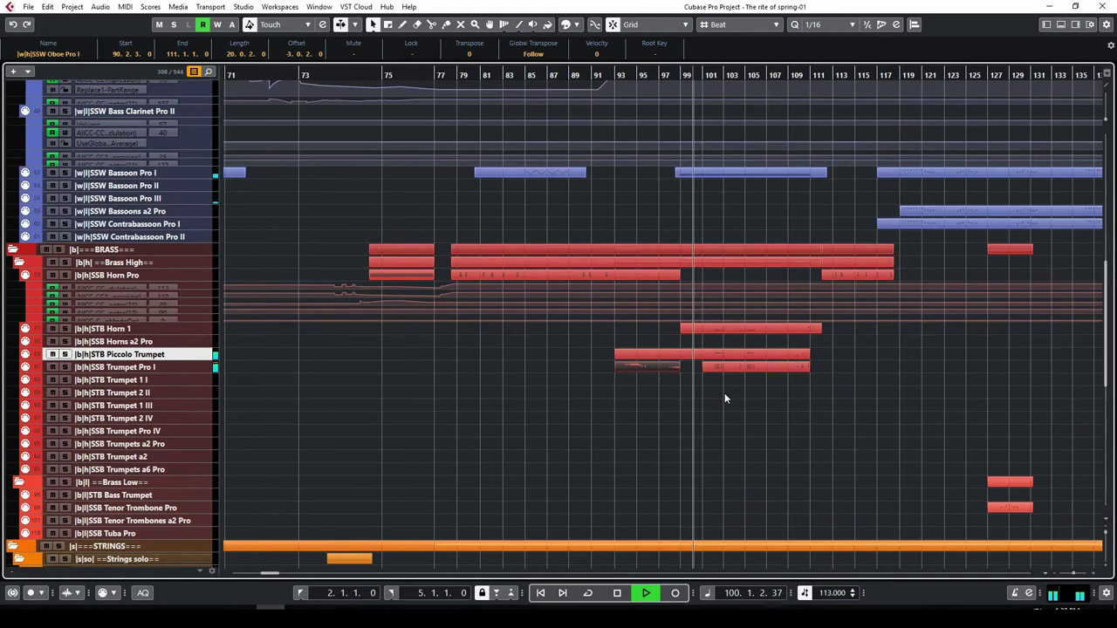
scroll(724, 397, up, 10)
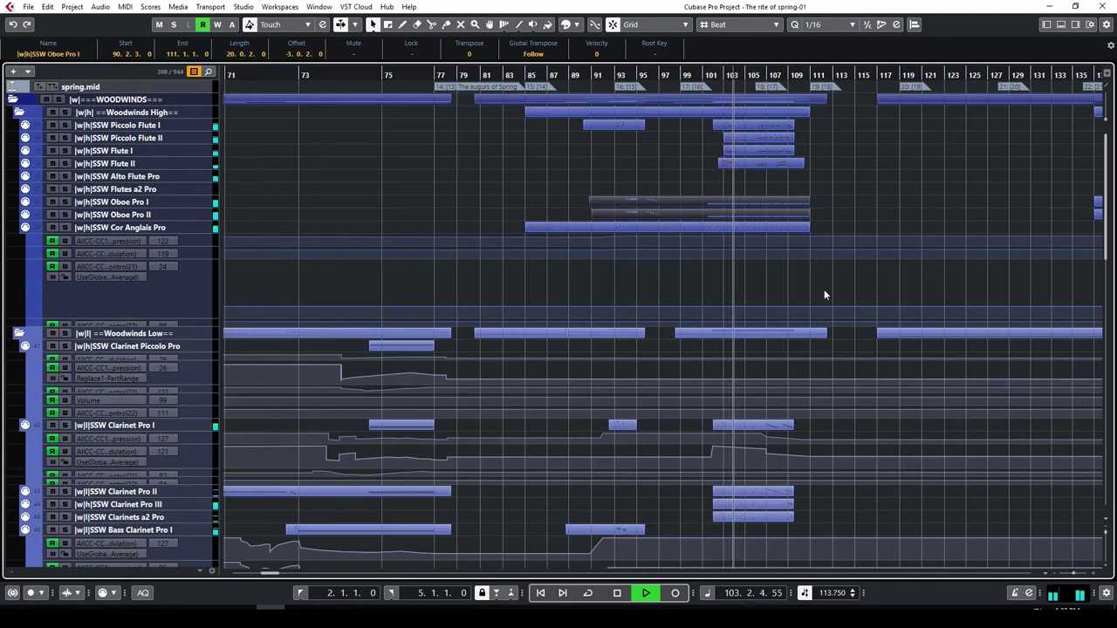
scroll(831, 282, up, 4)
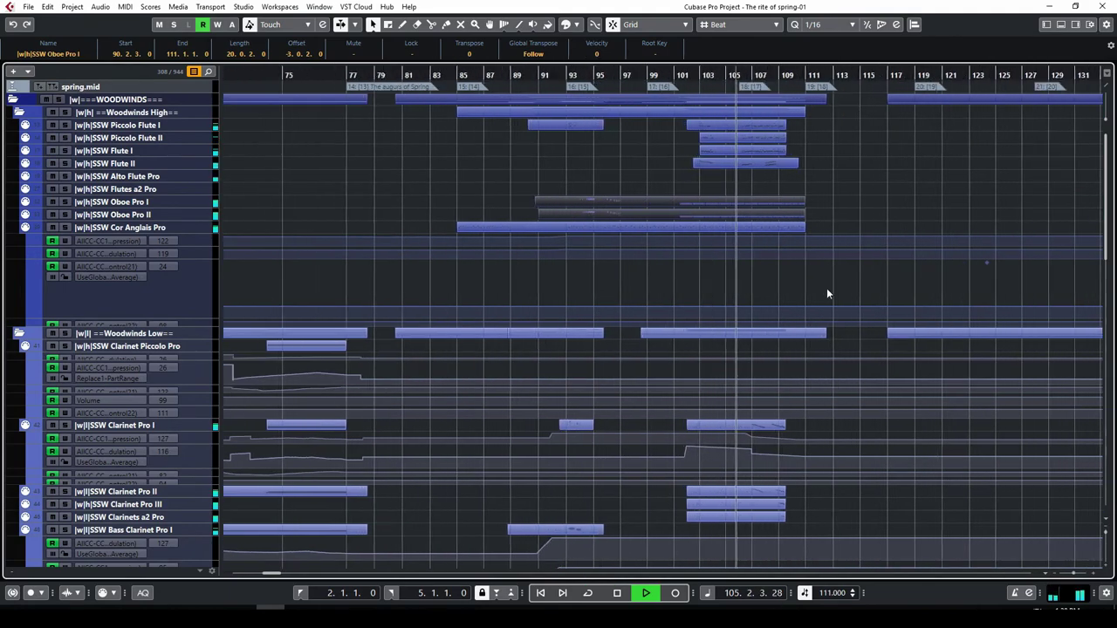
drag(268, 573, 269, 573)
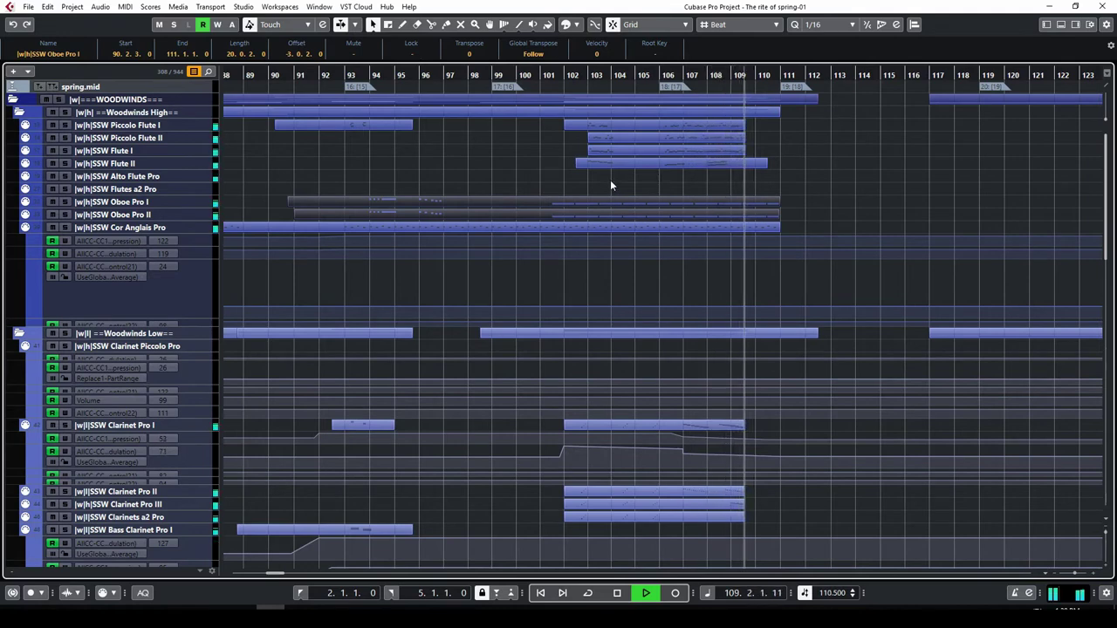
key(space)
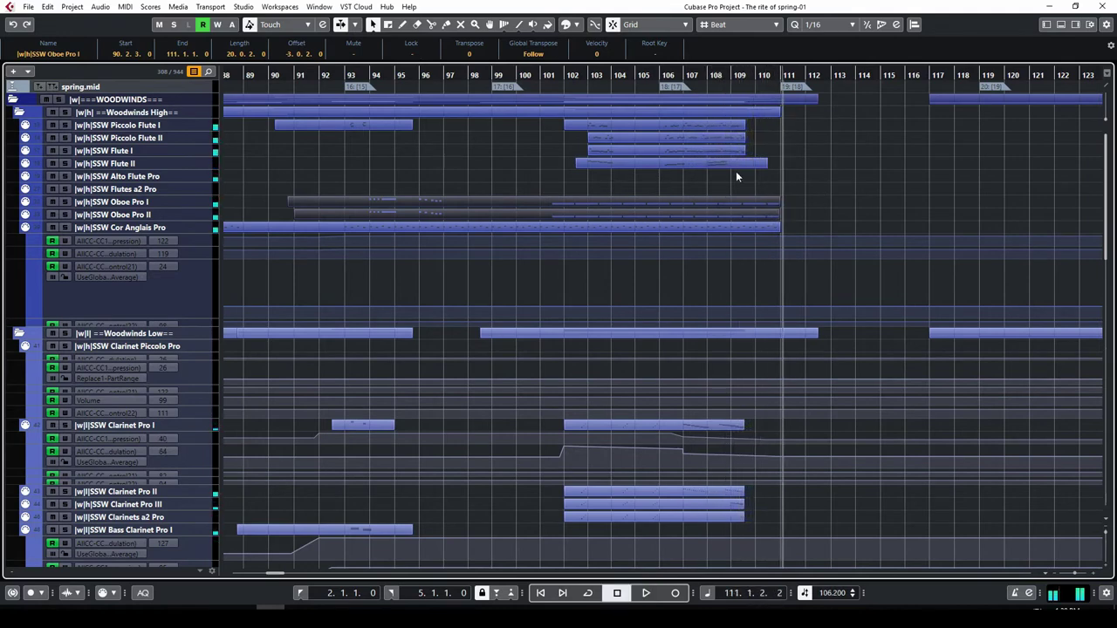
Step: Set the right locator to bar 111 and the left locator to bar 102
double_click(422, 594)
text(11)
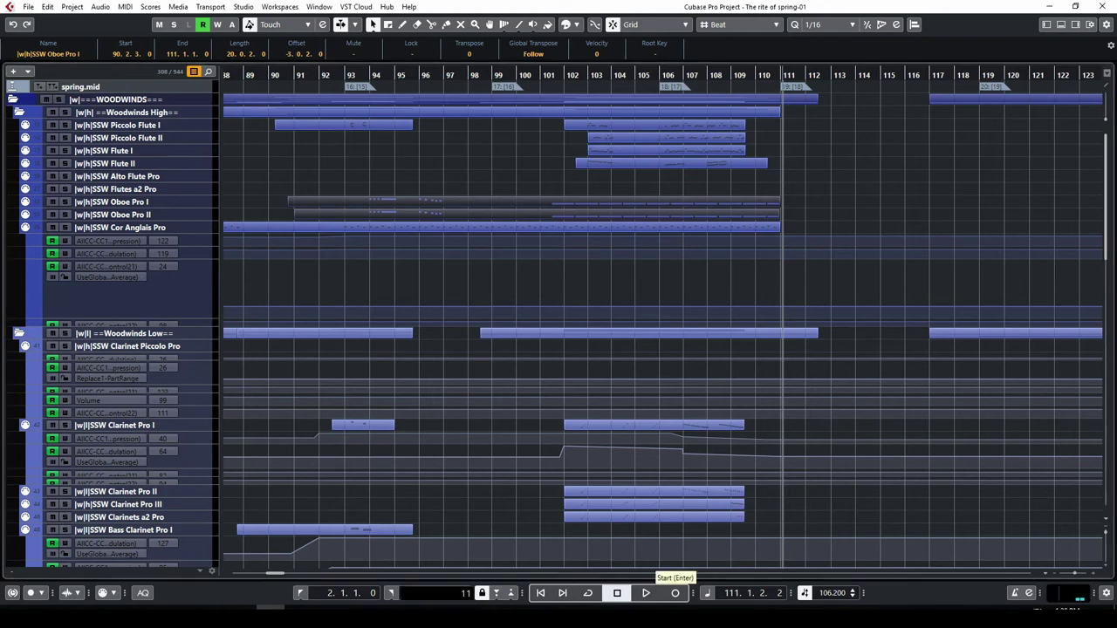
text(1)
key(Return)
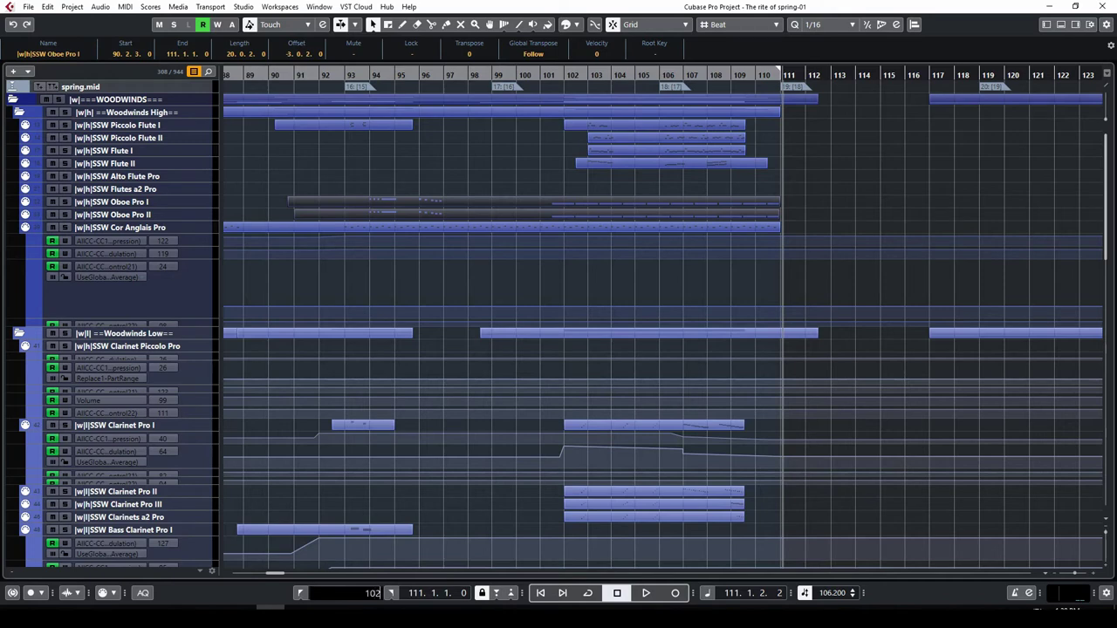
text(102)
key(Return)
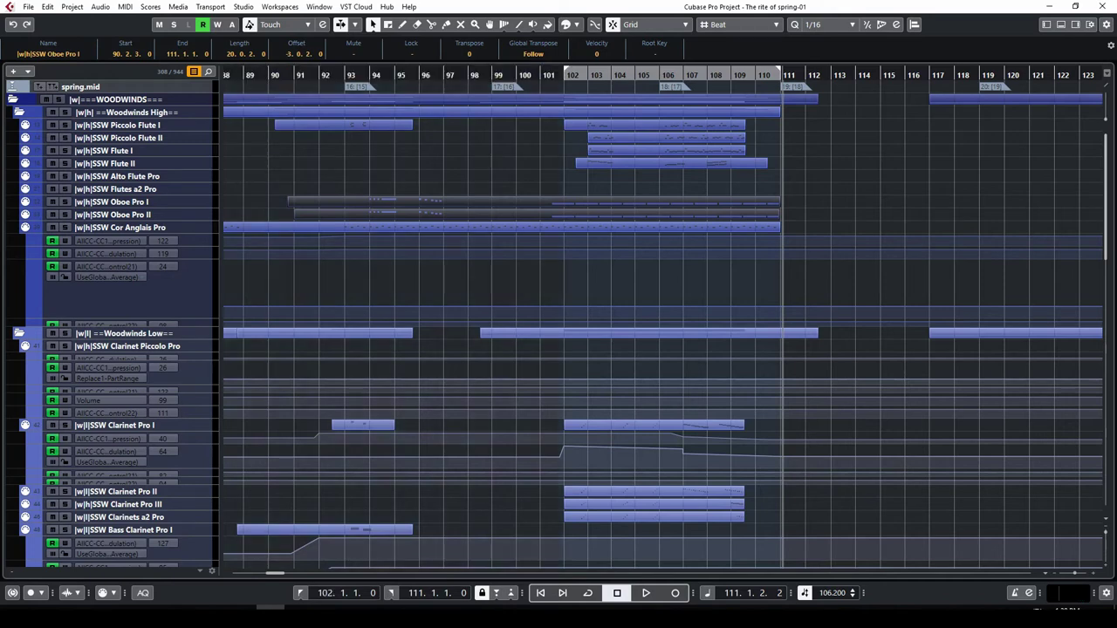
Step: Solo the SSW Piccolo Flute I track and set up a cycle from bar 106 to bar 111
click(64, 125)
drag(569, 76, 645, 83)
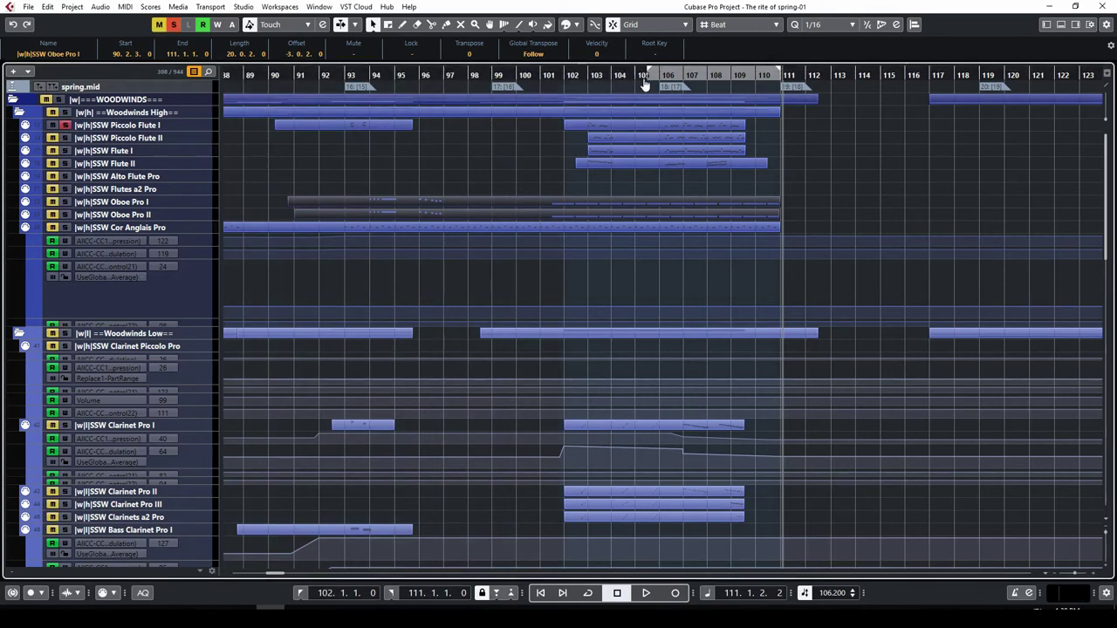
click(661, 74)
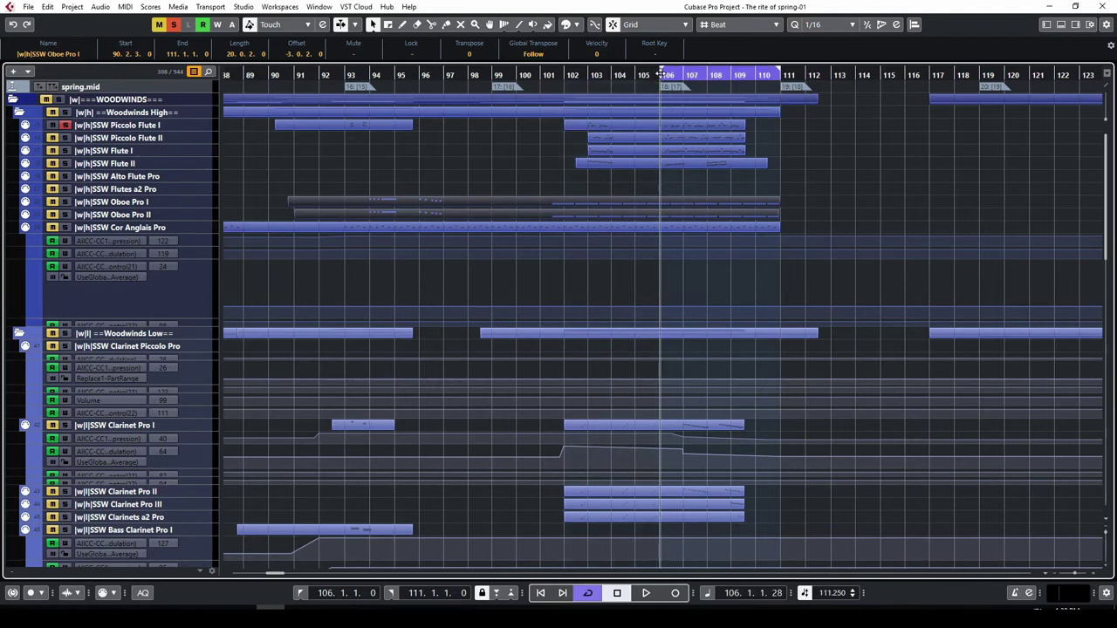
Step: Listen to the looped passage while adding SSW Piccolo Flute II, Flute I, Flute II and the oboes to the solo one by one
click(66, 139)
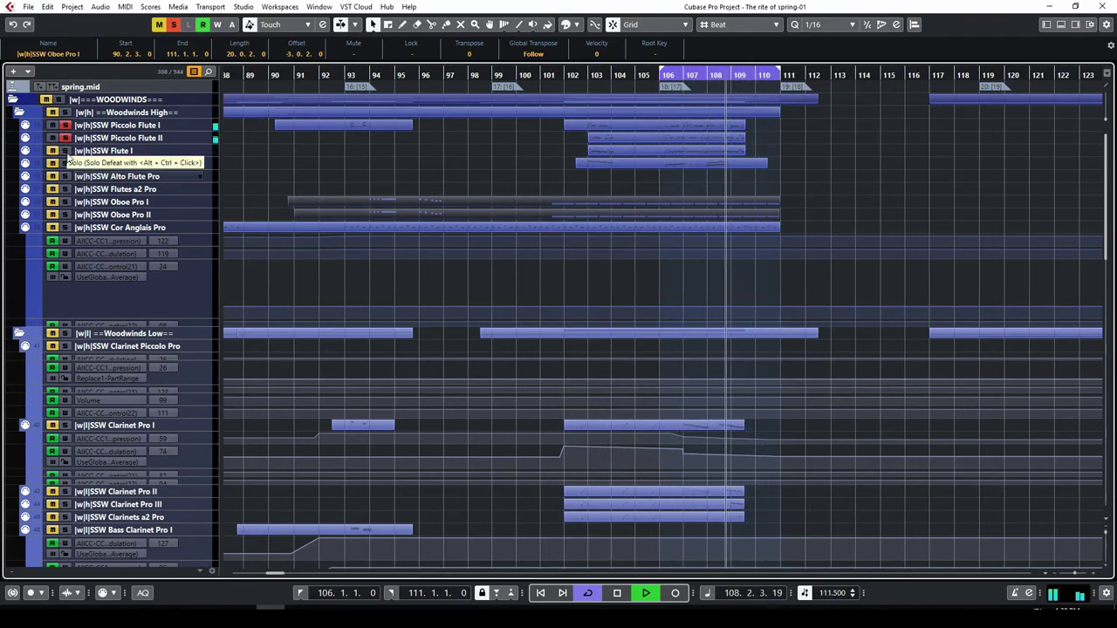
click(66, 151)
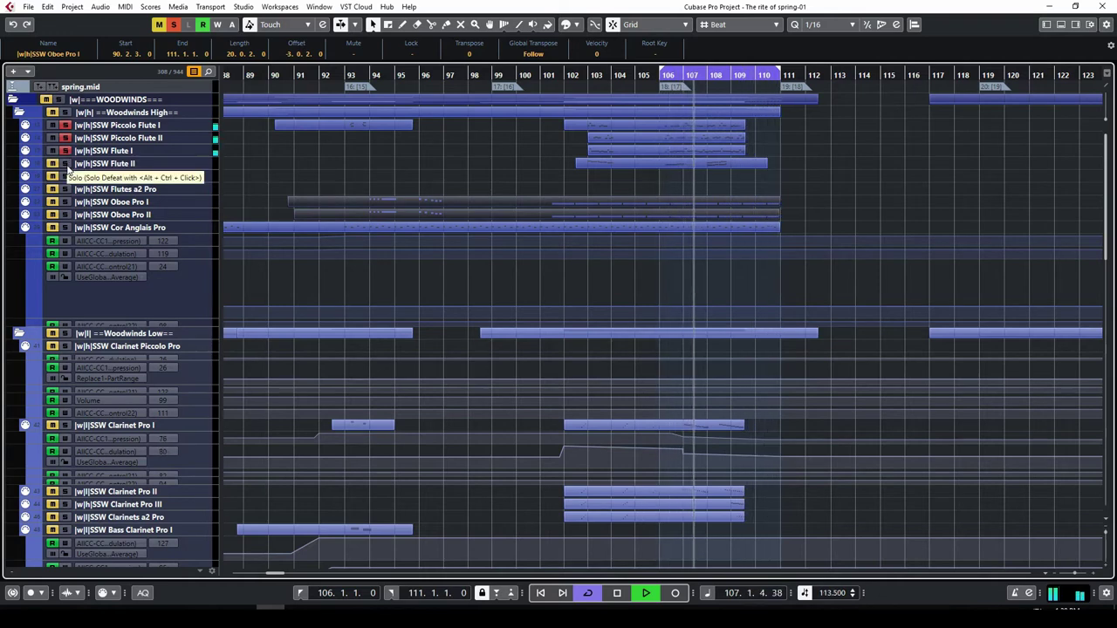
click(65, 164)
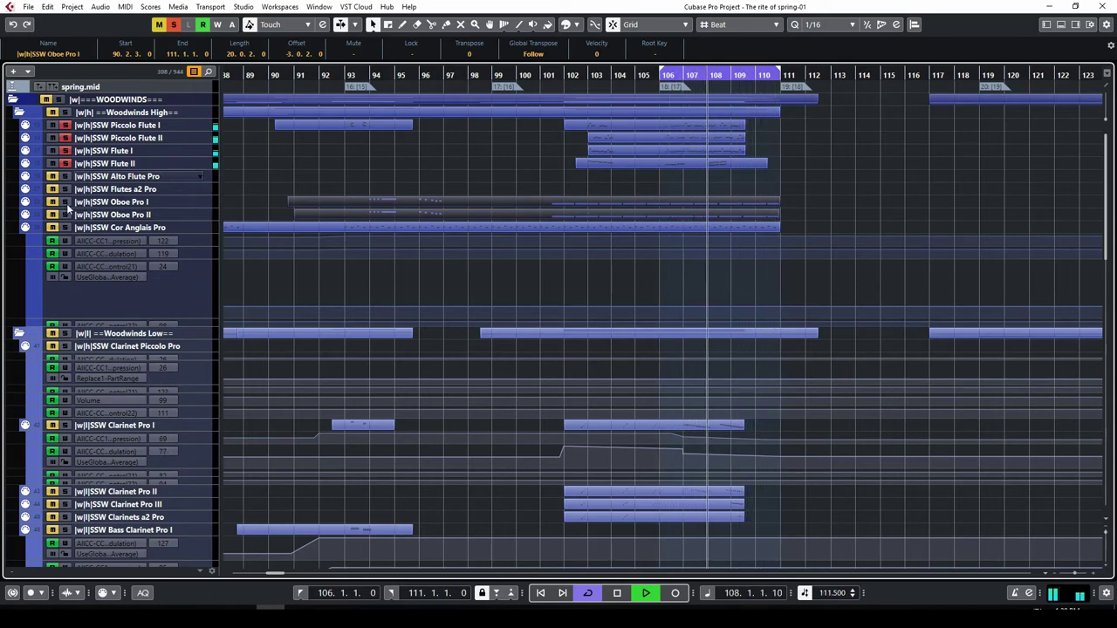
click(67, 205)
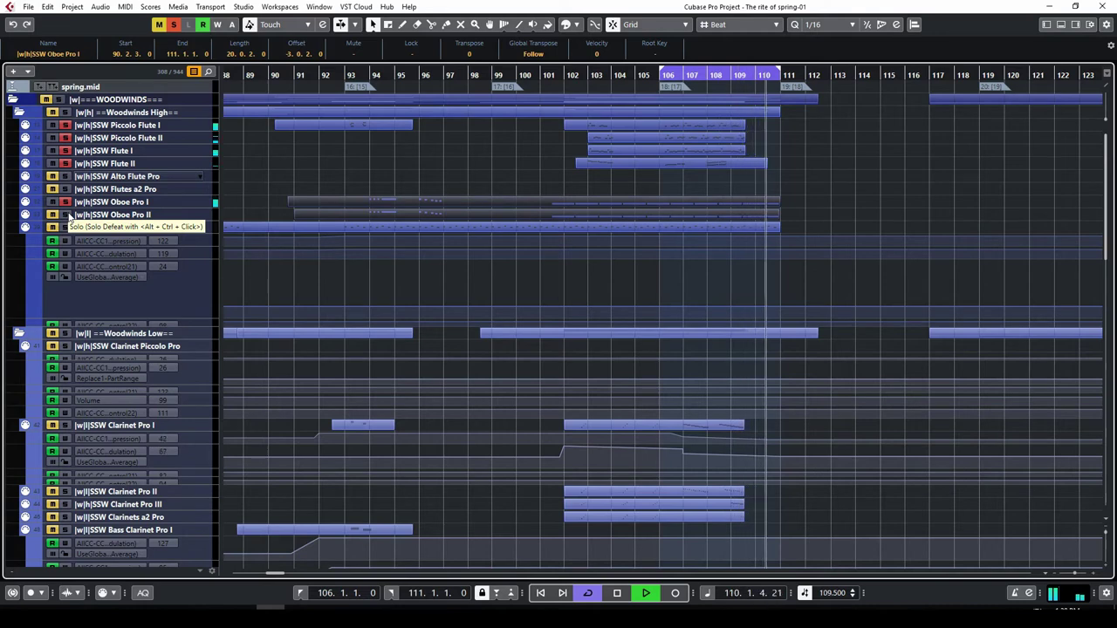
Step: Add the SSW Clarinet Pro I track to the solo and hide the automation lanes of all tracks
scroll(352, 219, down, 3)
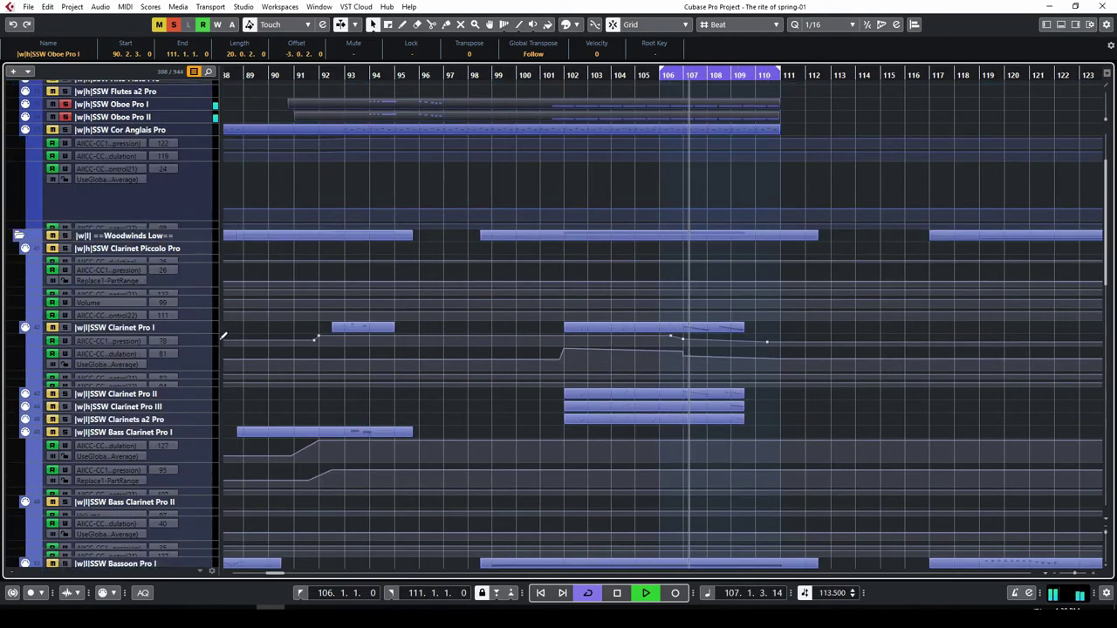
click(64, 328)
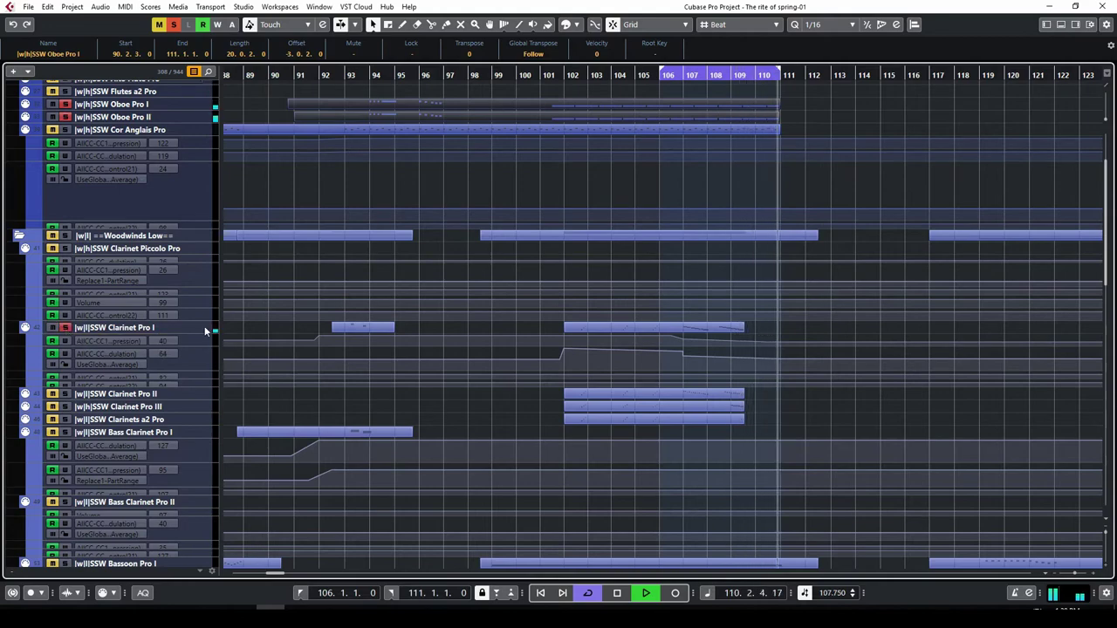
right_click(207, 330)
click(254, 517)
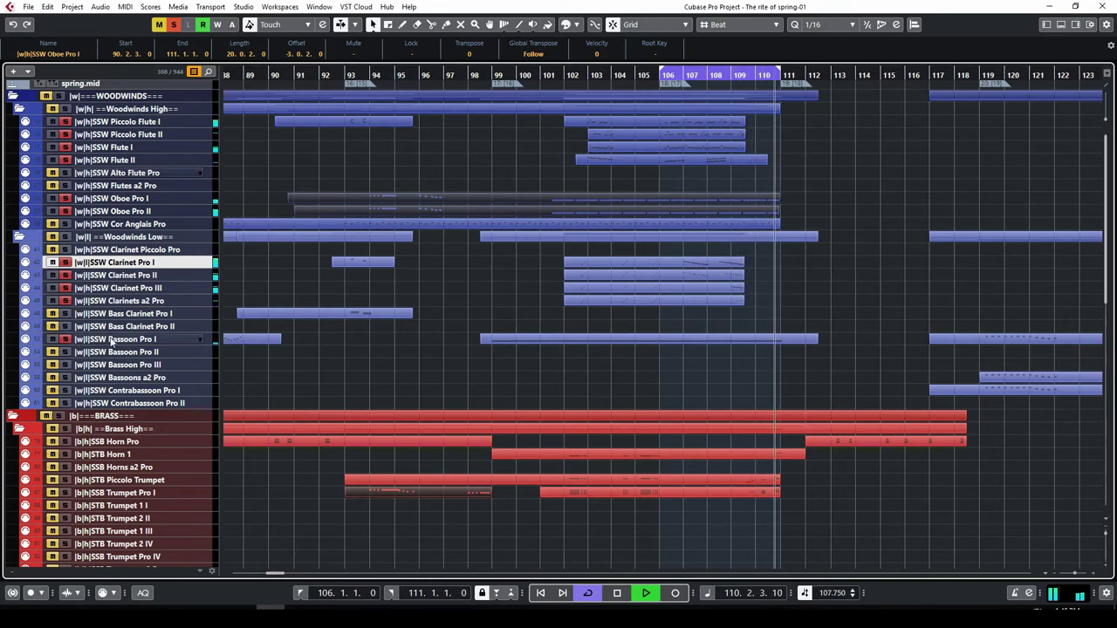
Step: Add the STB Piccolo Trumpet, SSB Trumpet Pro I and STB Horn 1 tracks to the soloed loop
scroll(598, 332, down, 4)
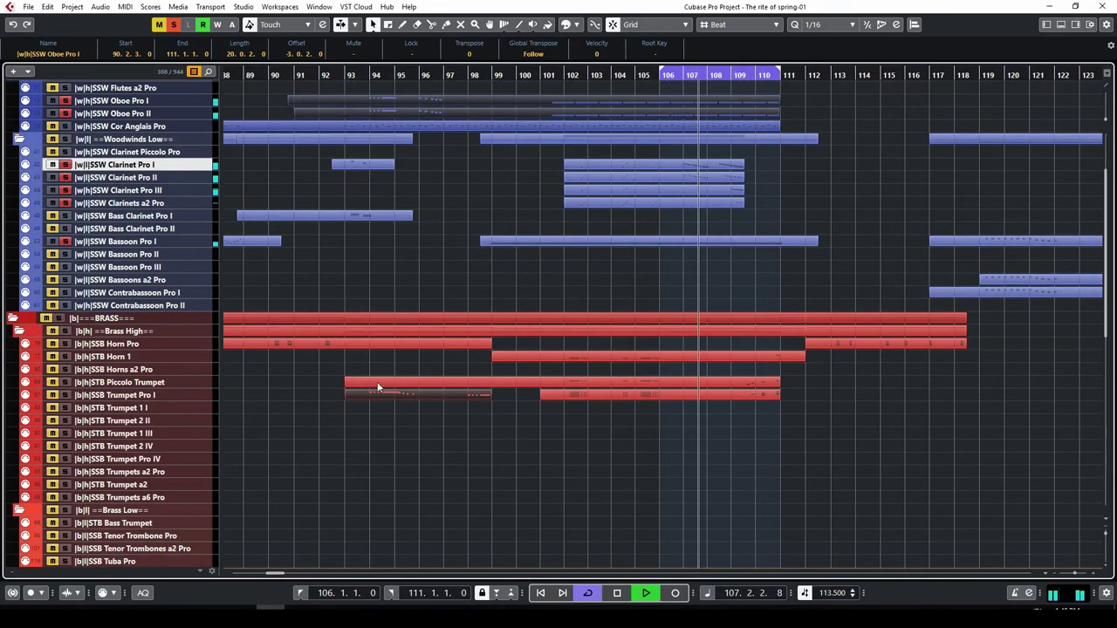
click(69, 389)
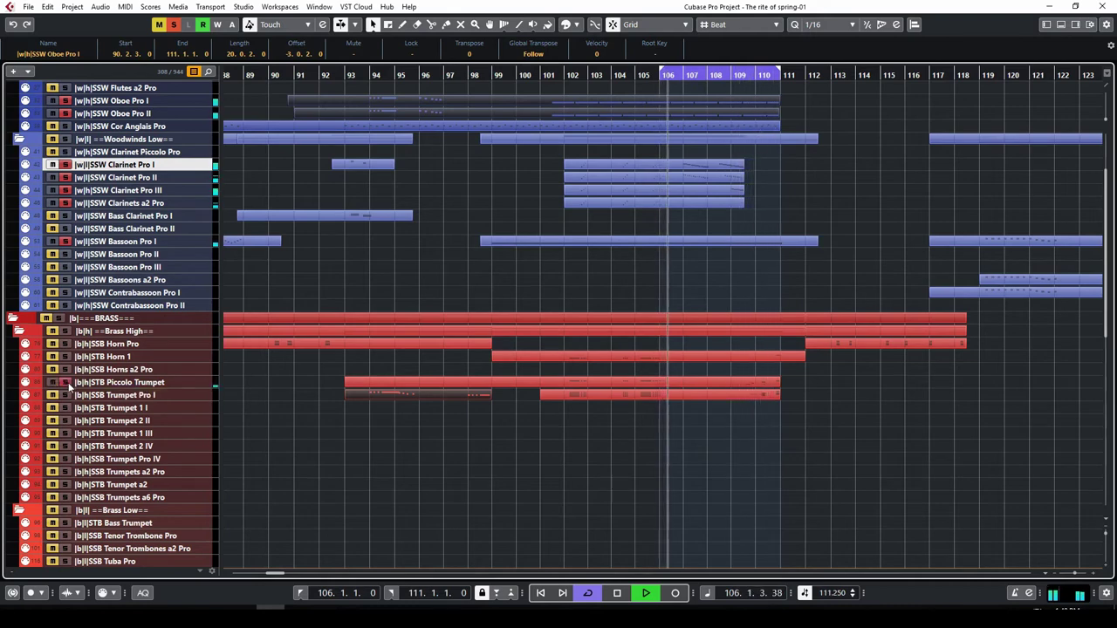
click(67, 356)
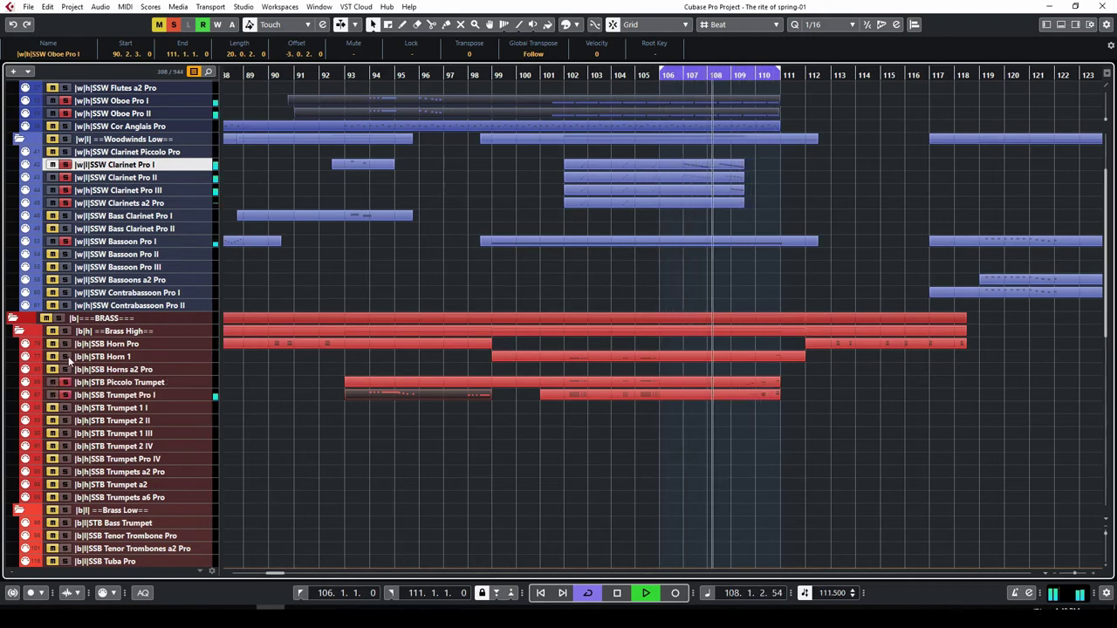
Step: Add SSS Violins I, Violins II, Violas, Cellos and Basses Pro to the soloed loop one after another
scroll(496, 302, down, 10)
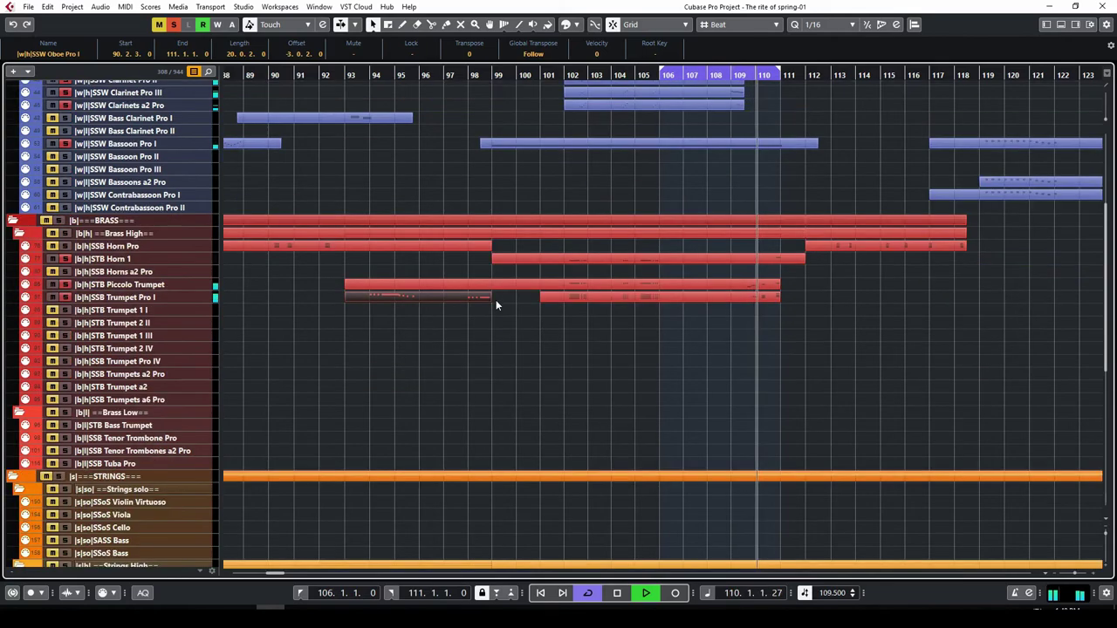
scroll(336, 371, down, 3)
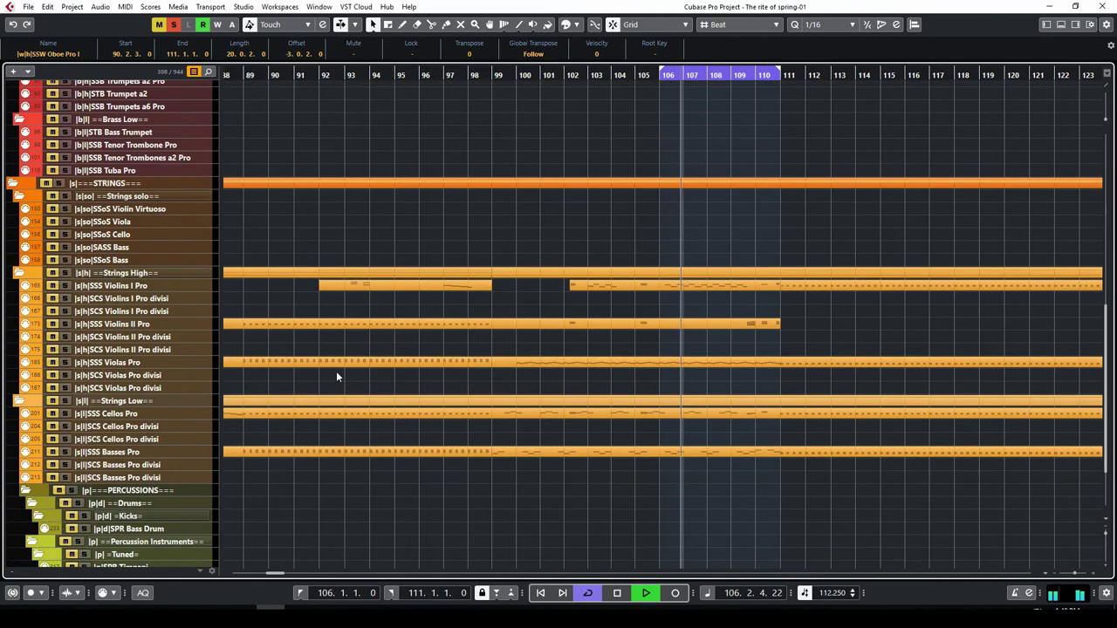
click(67, 285)
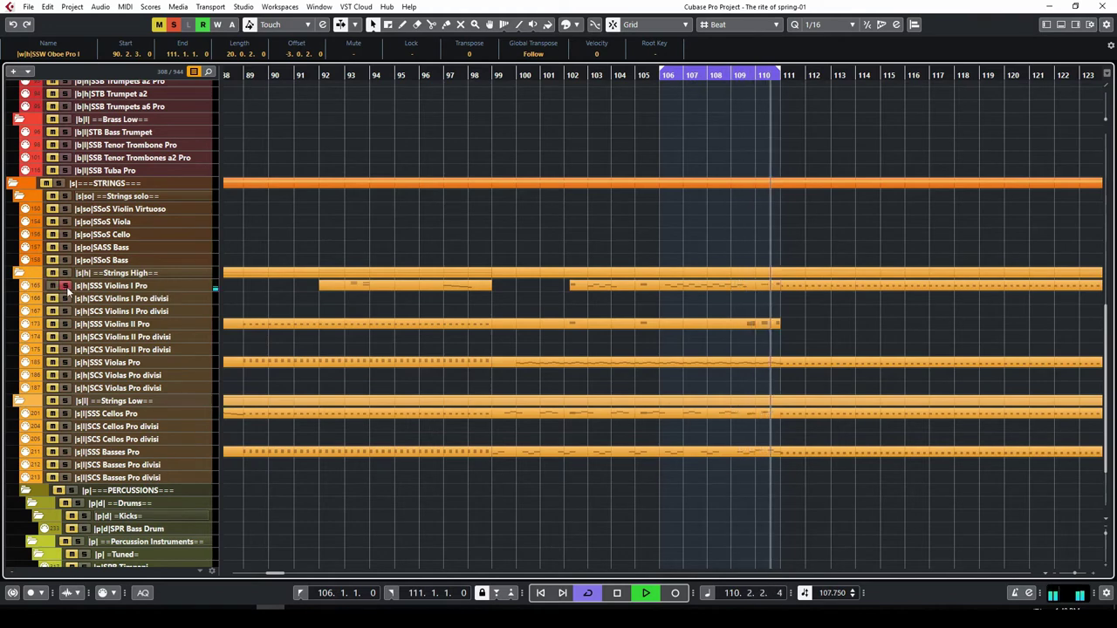
click(66, 324)
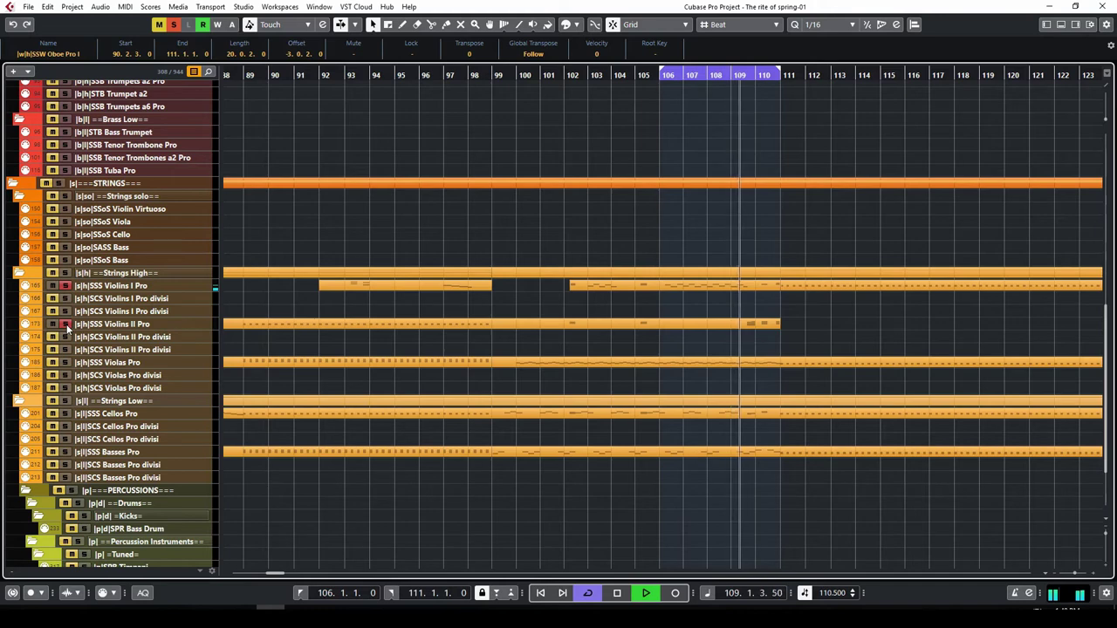
click(66, 361)
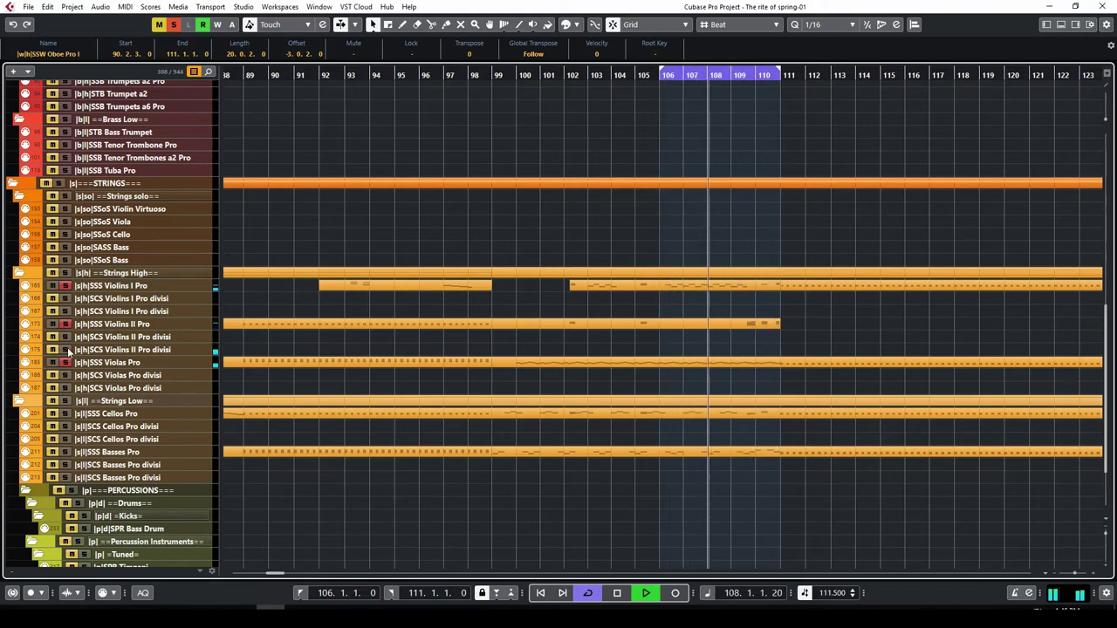
click(66, 414)
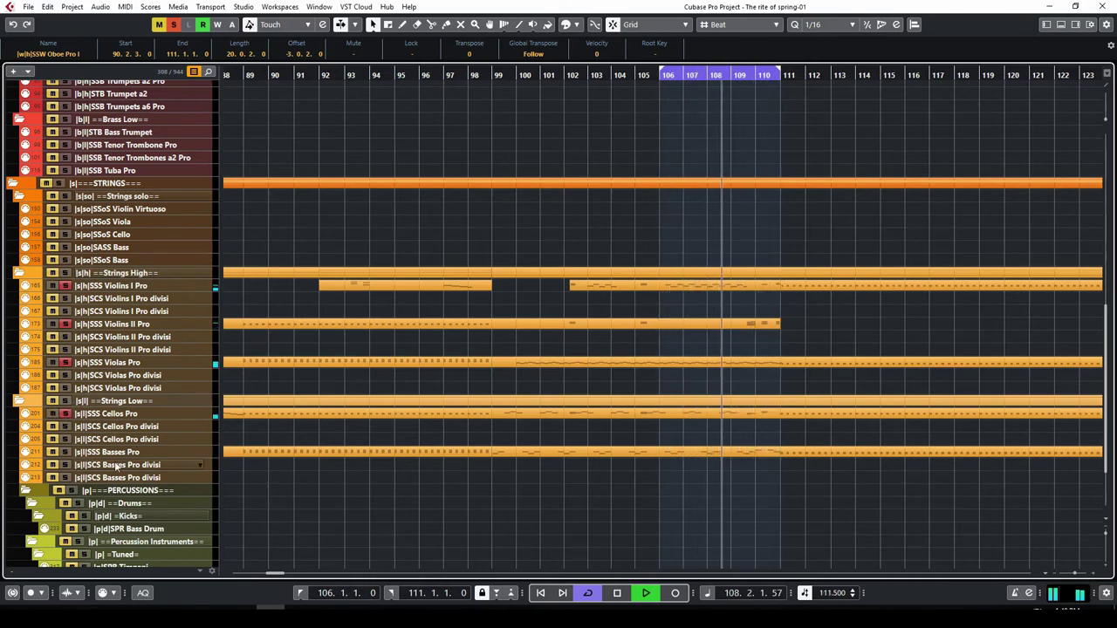
click(65, 452)
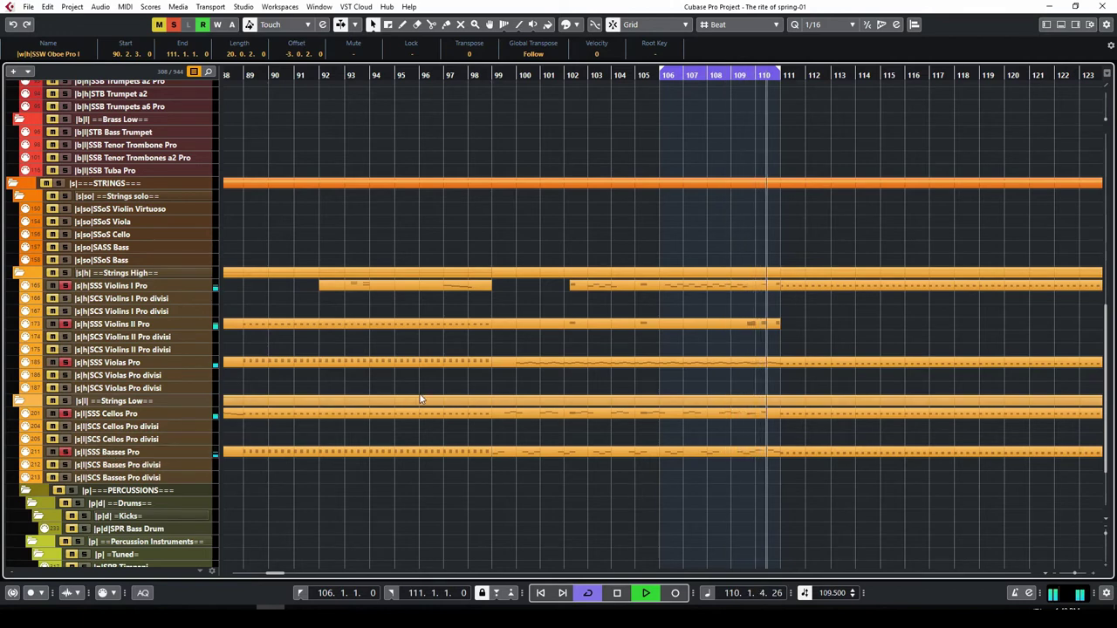
Step: Clear all track solos and listen to the full orchestra in the loop from bar 106 to bar 111
scroll(448, 384, down, 3)
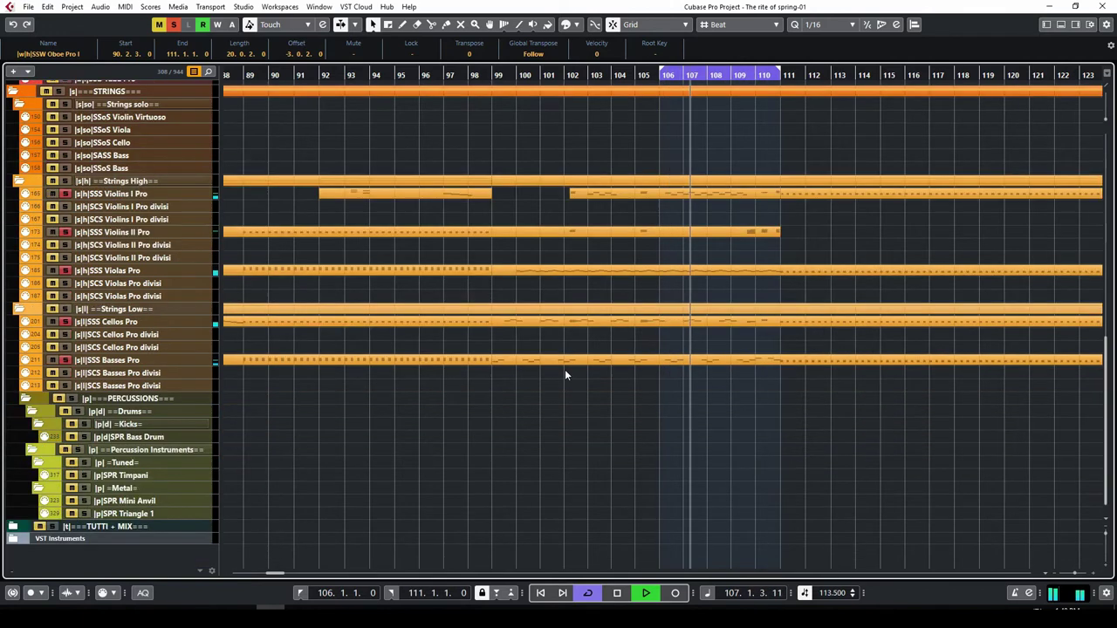
click(174, 24)
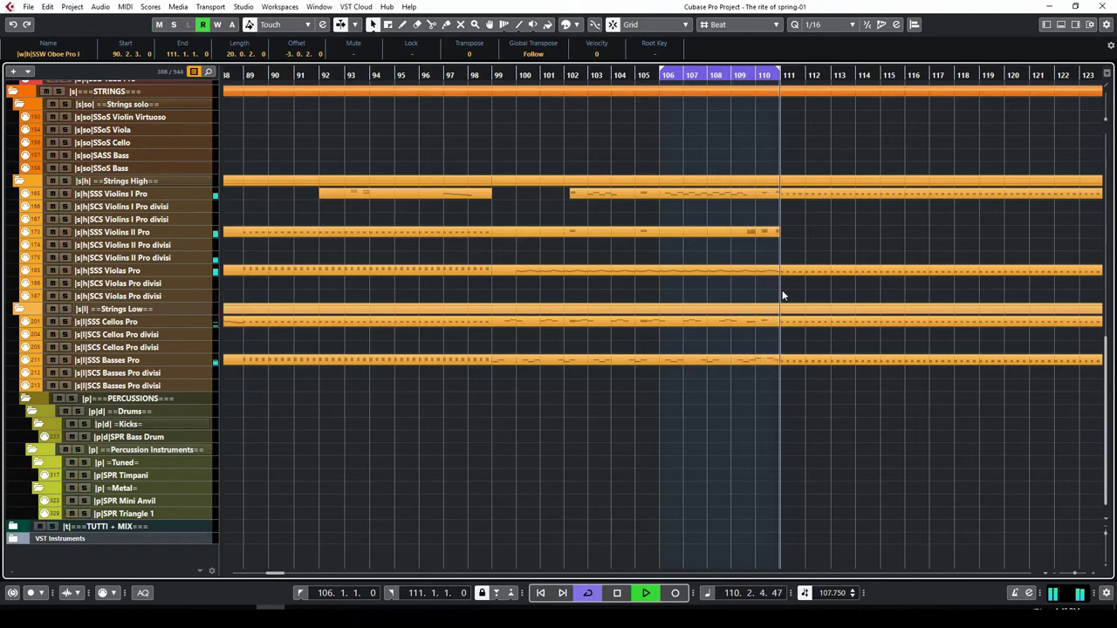
scroll(775, 305, up, 10)
scroll(773, 306, up, 8)
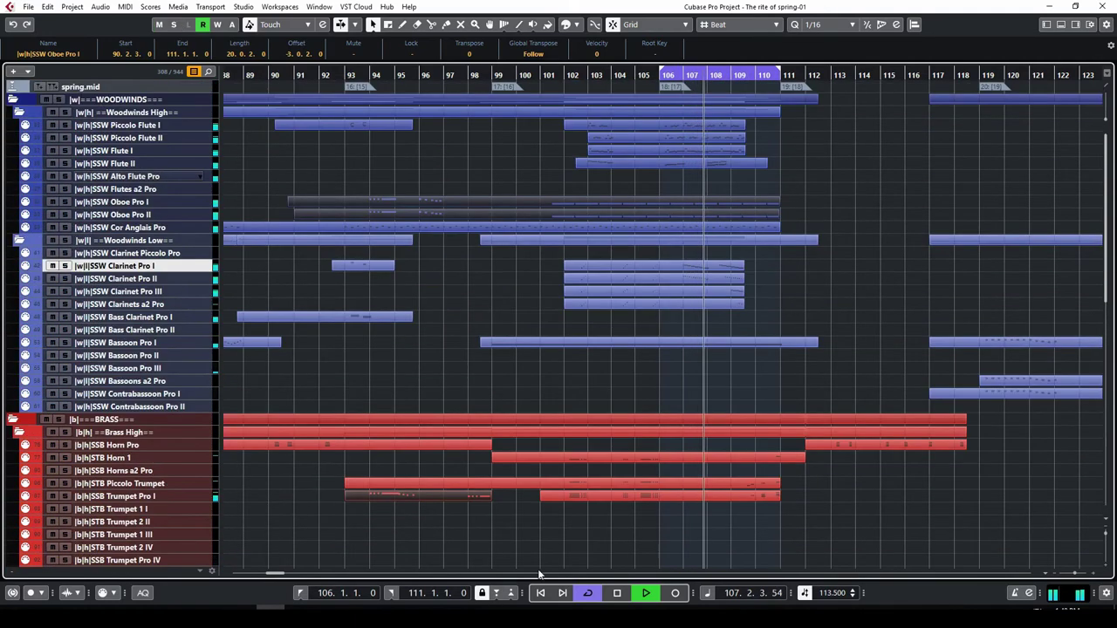
Step: Stop playback and turn off the cycle
click(617, 593)
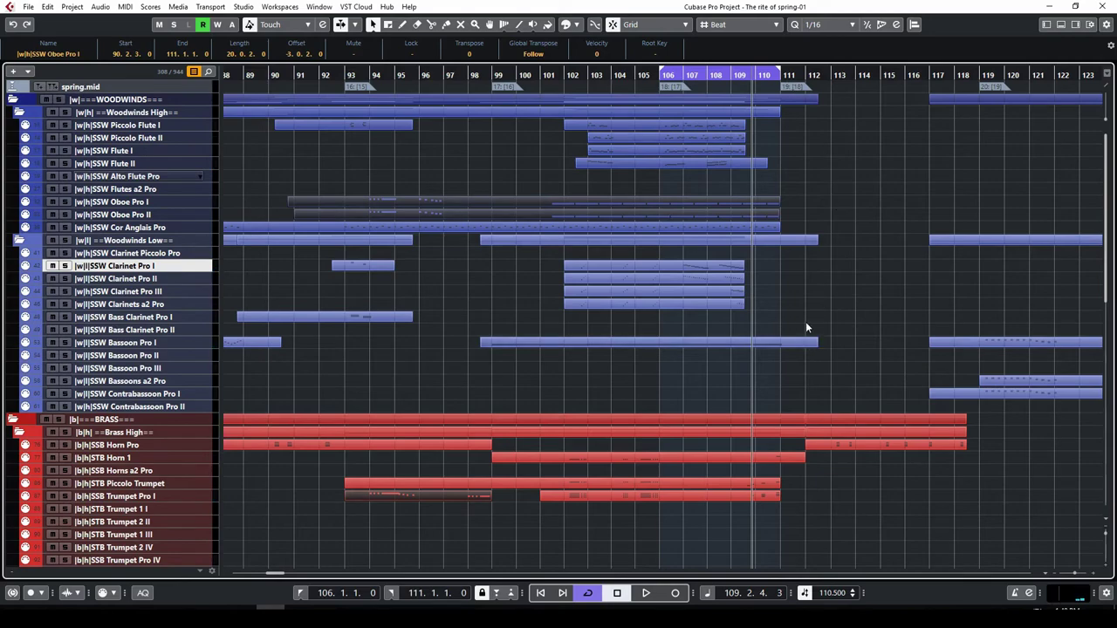
click(780, 72)
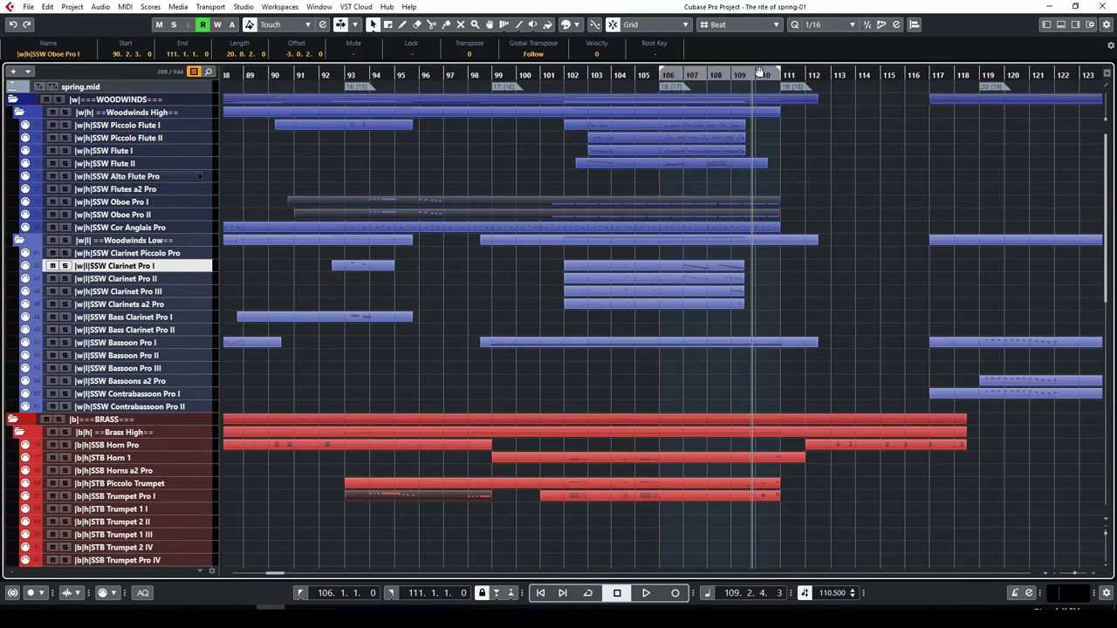
Step: Play on past bar 111, open the strings parts starting there together in the Key Editor, examine their articulations and velocities, and close it
scroll(897, 320, down, 5)
key(g)
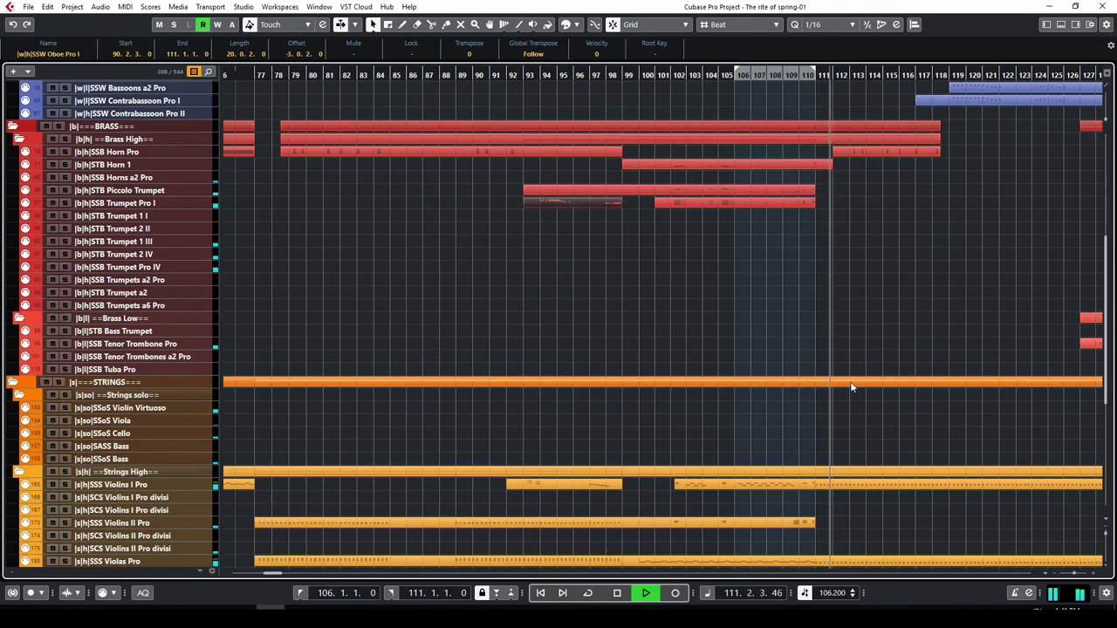
scroll(850, 381, down, 4)
scroll(274, 574, right, 5)
drag(613, 427, 526, 193)
double_click(572, 193)
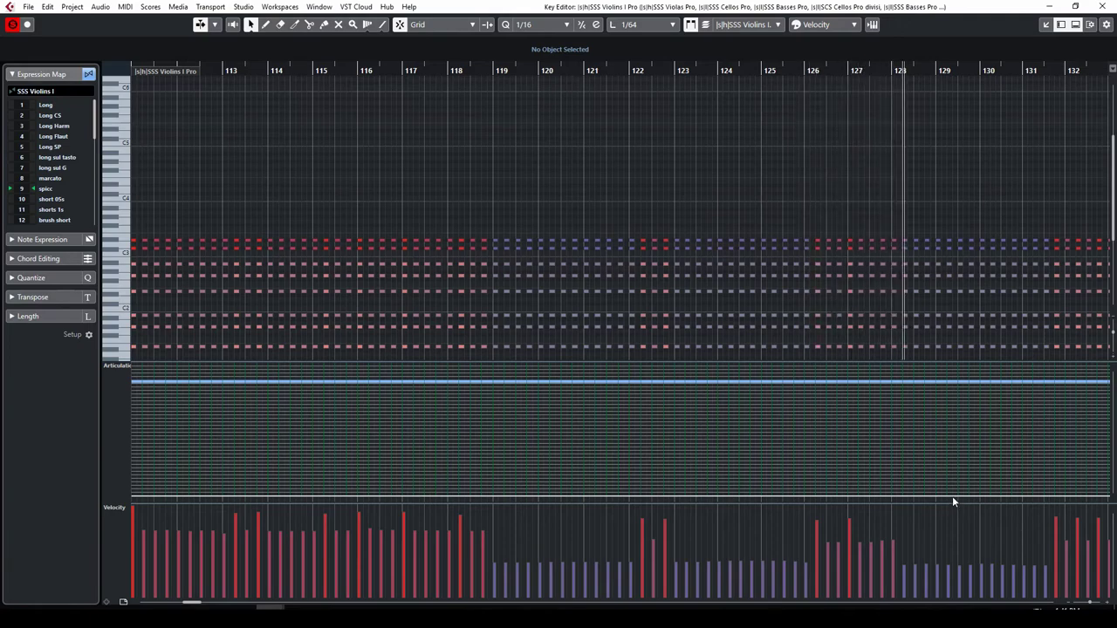
click(1100, 6)
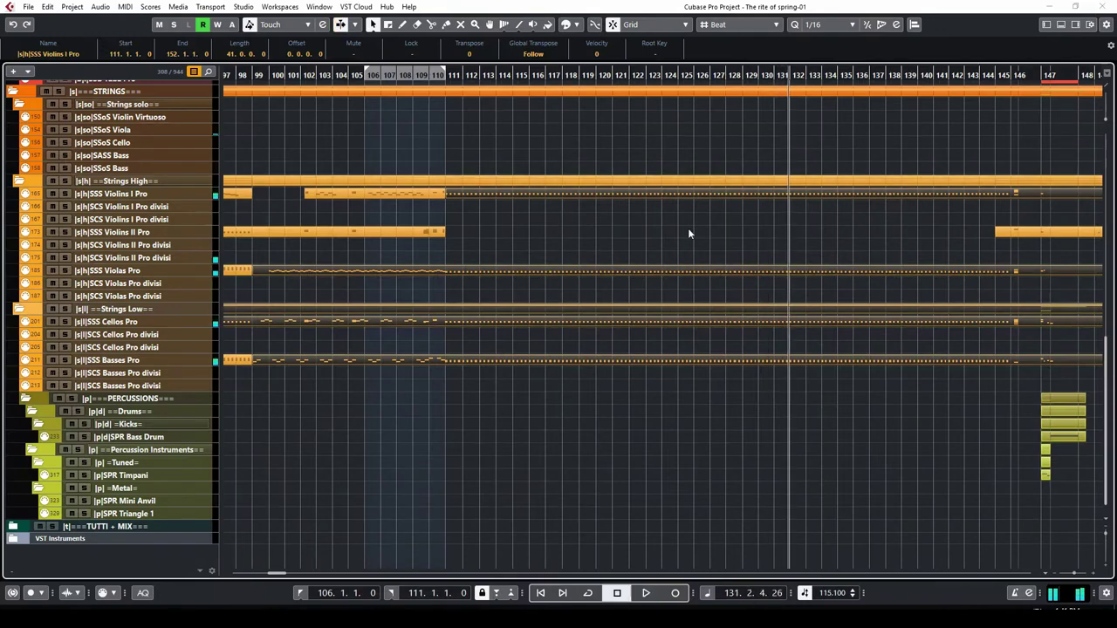
Step: Replay the passage from bar 111, following the brass and woodwind tracks
scroll(616, 383, up, 5)
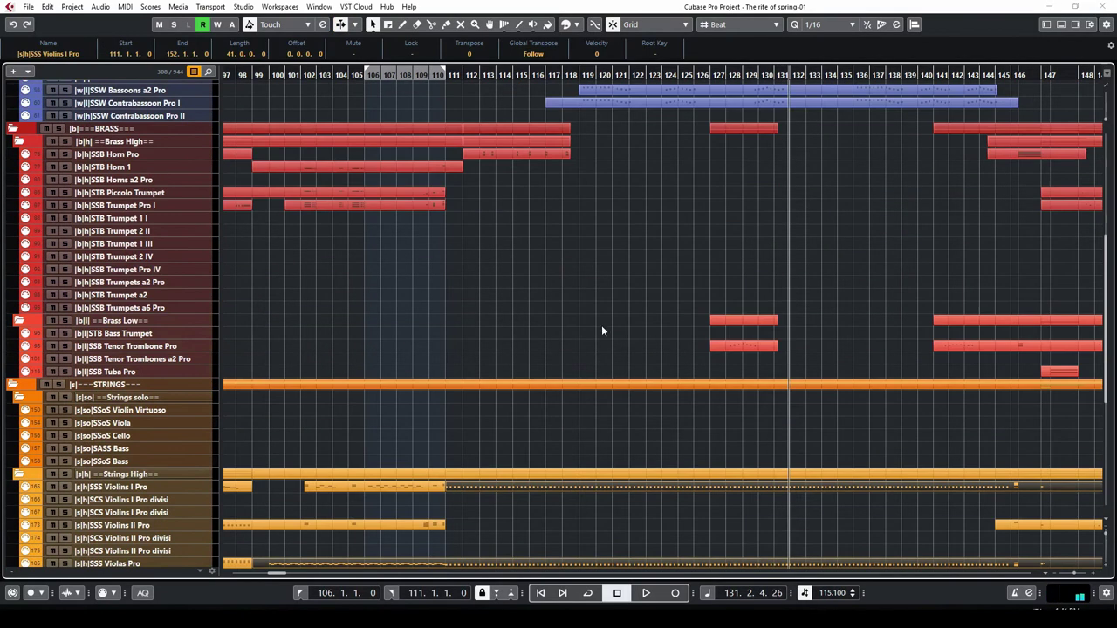
scroll(602, 325, down, 3)
click(445, 75)
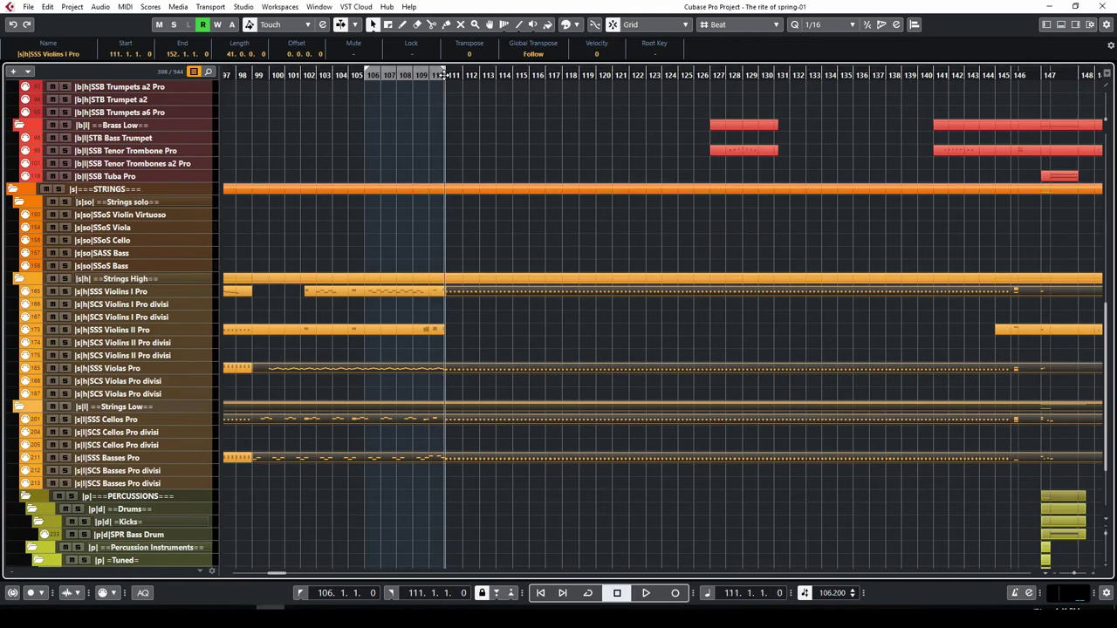
key(space)
click(651, 327)
scroll(648, 331, up, 5)
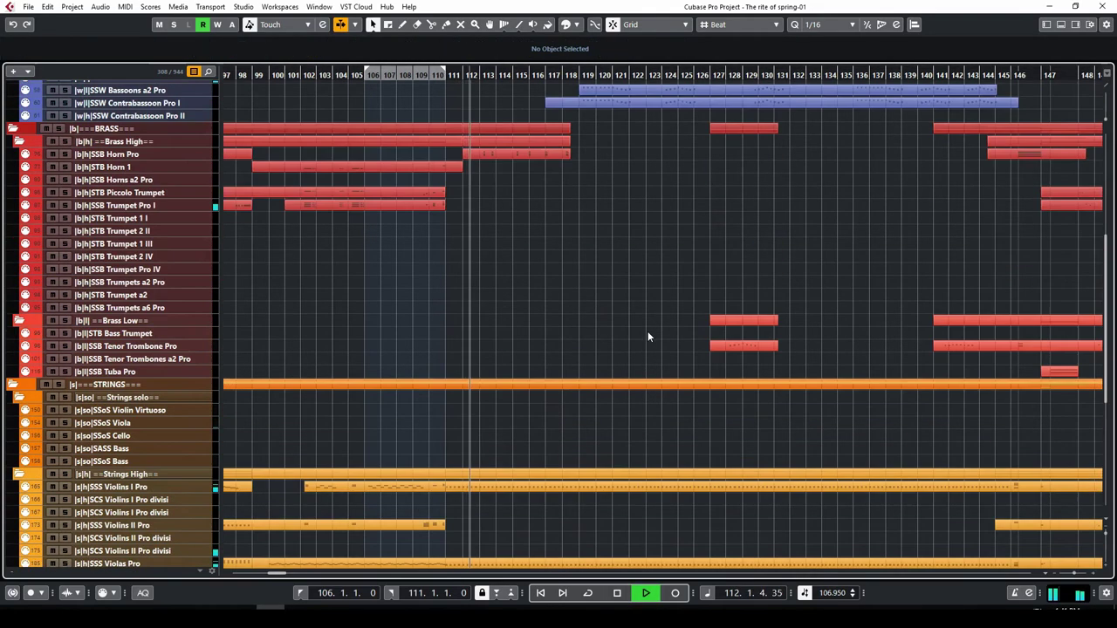
scroll(649, 335, up, 4)
scroll(629, 262, up, 4)
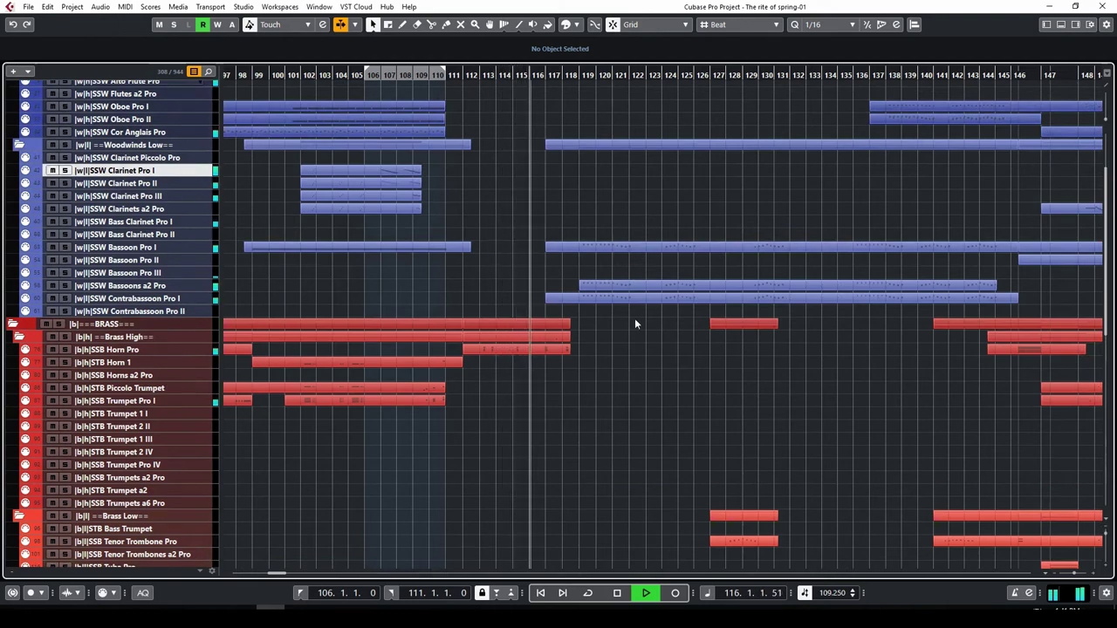
scroll(635, 320, up, 4)
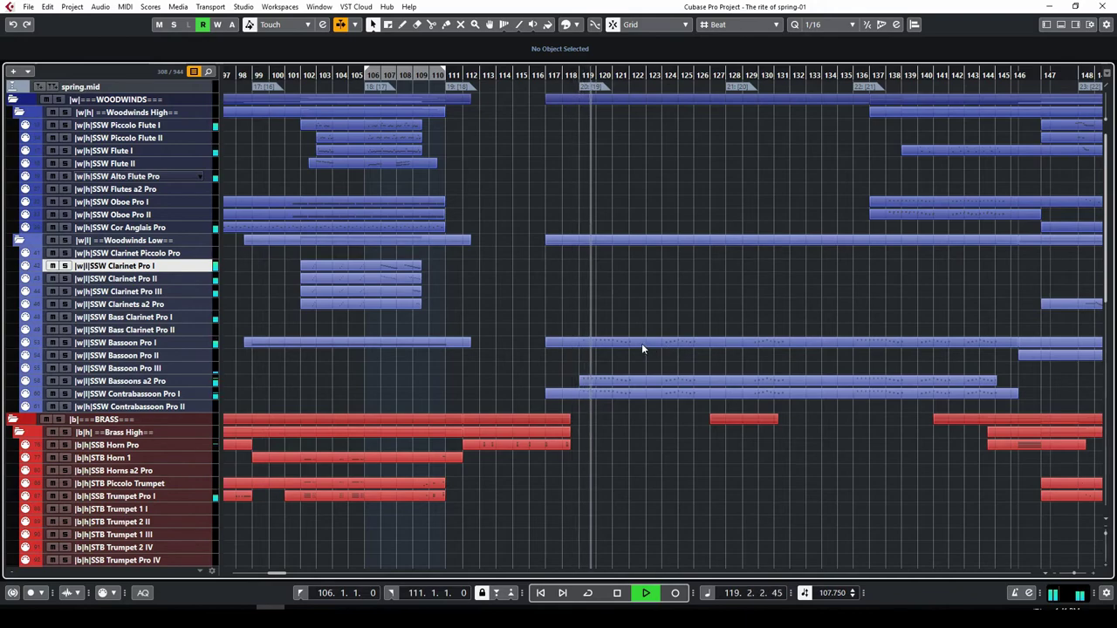
Step: Examine the articulations of the SSW Bassoon Pro I, Bassoons a2 Pro and Contrabassoon Pro I parts from bar 117 together in the Key Editor
click(642, 343)
shift+click(642, 380)
shift+click(643, 394)
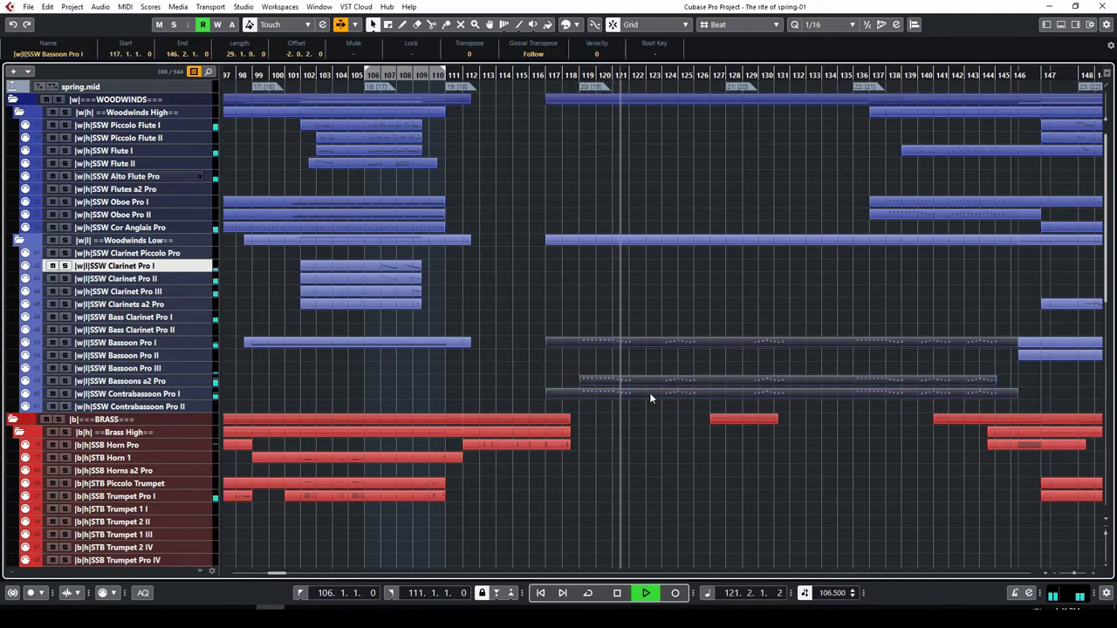
double_click(649, 392)
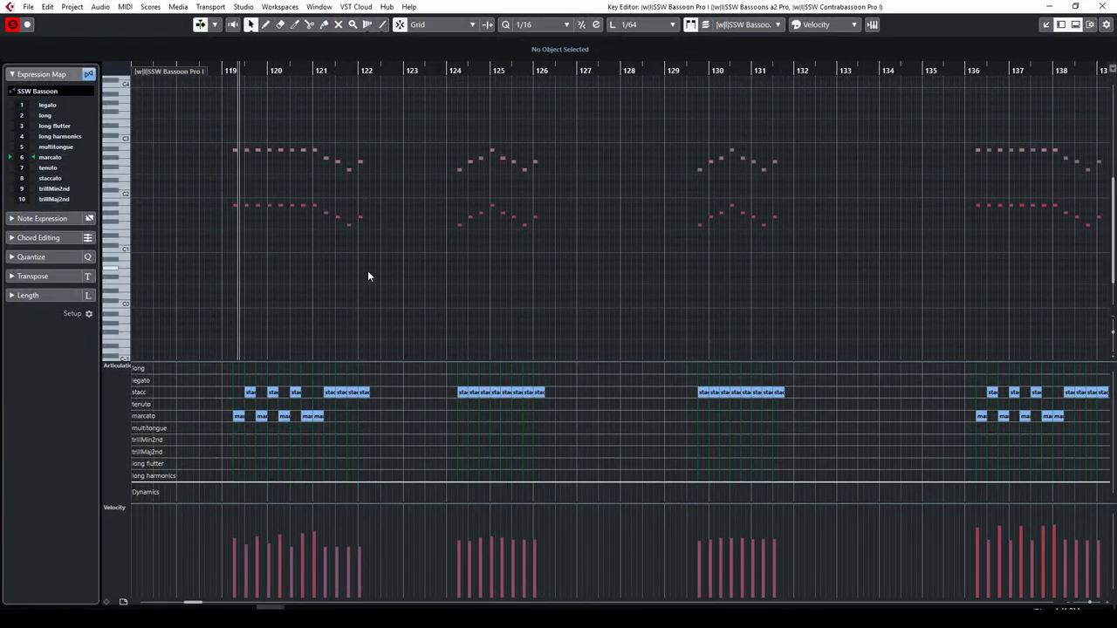
scroll(349, 265, up, 2)
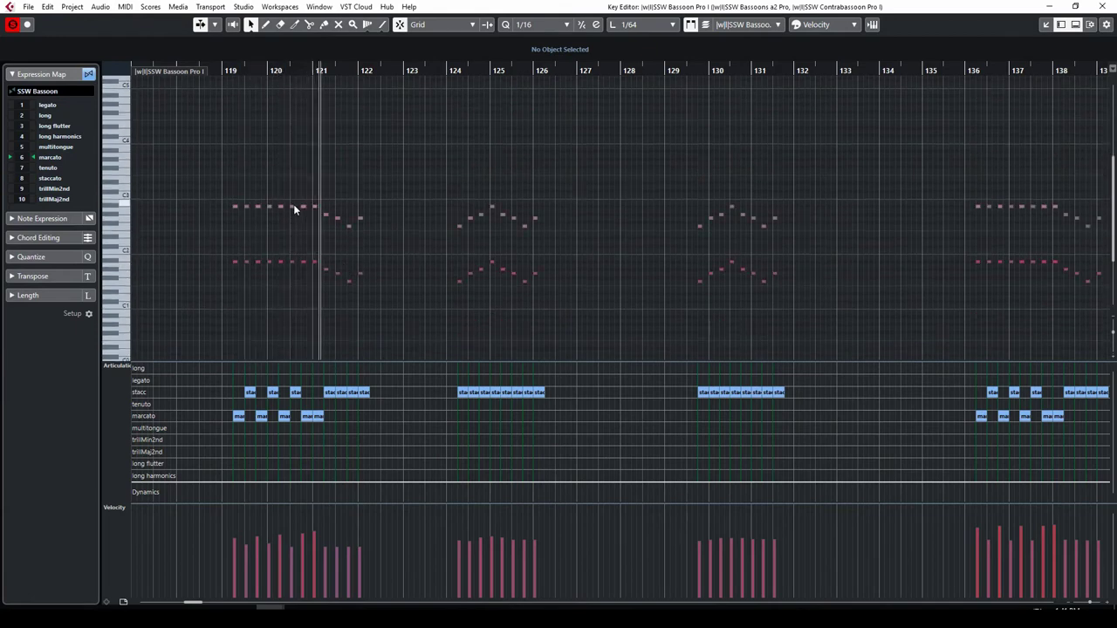
click(293, 206)
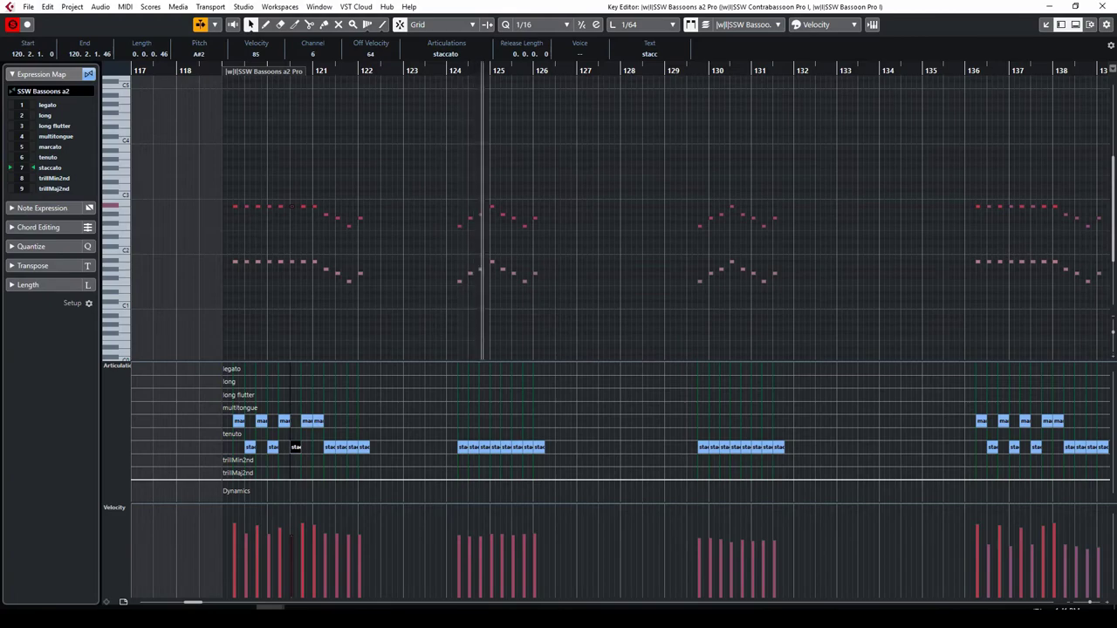
key(ctrl+e)
Step: Examine the SSB Tenor Trombone Pro part at bar 127 in the Key Editor while playing it from there
scroll(783, 320, down, 5)
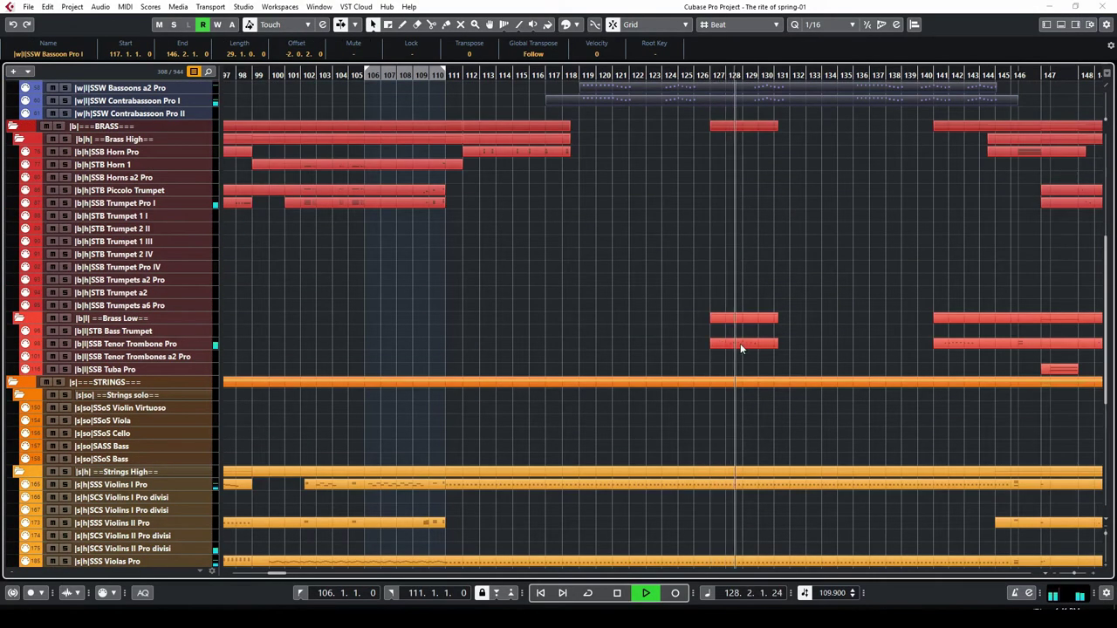
key(space)
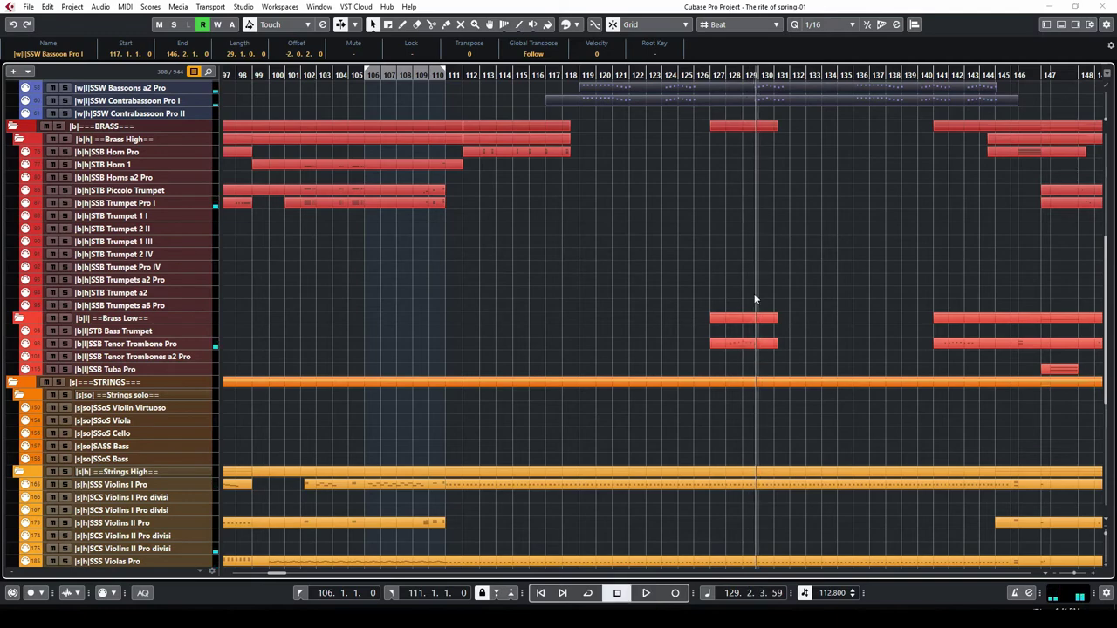
click(722, 80)
double_click(752, 344)
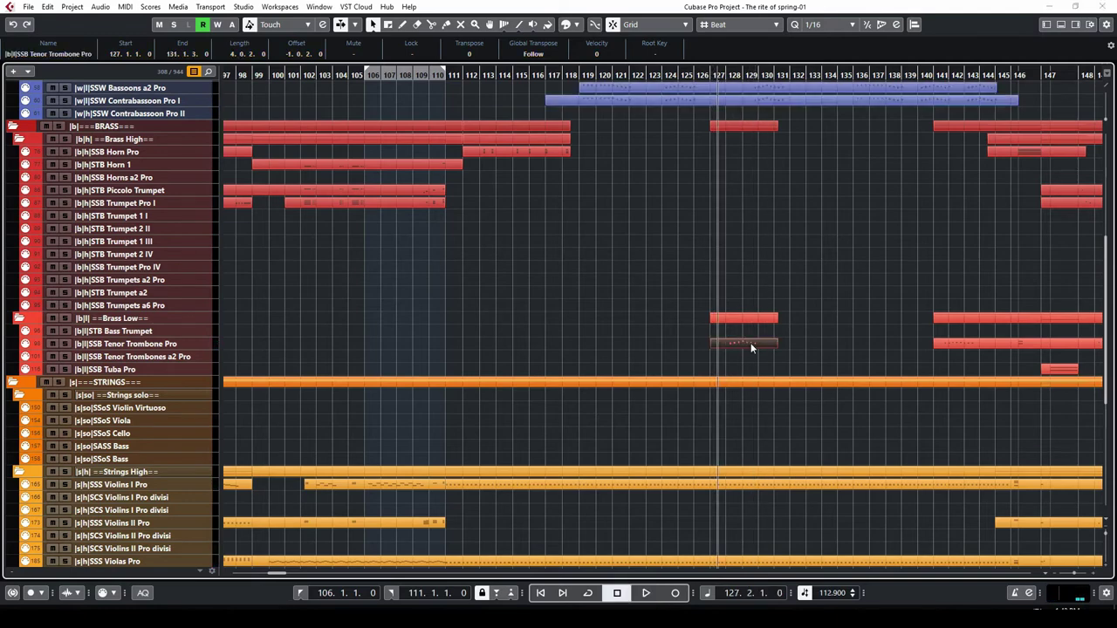
key(space)
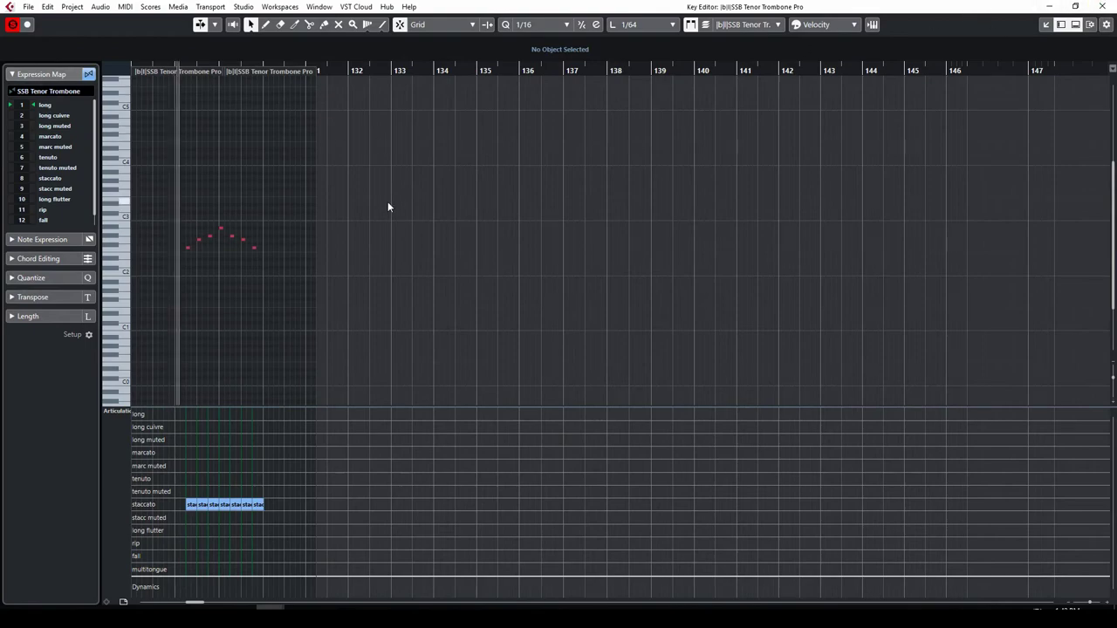
click(1101, 6)
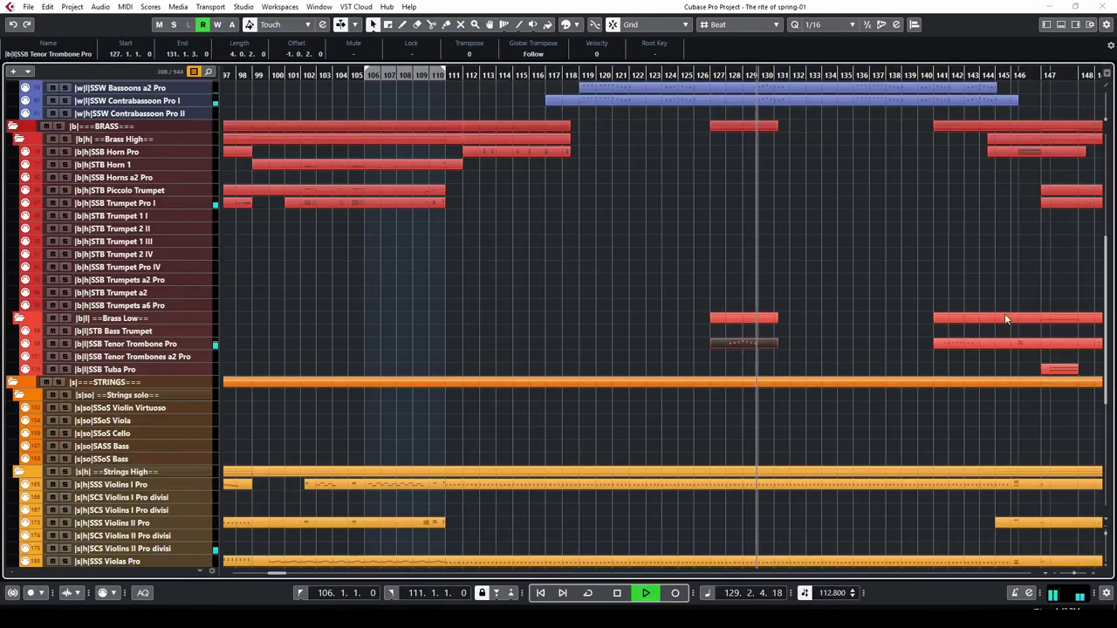
Step: Replay the full orchestra from bar 127, looking over the strings and brass tracks, and stop playback
click(719, 115)
key(space)
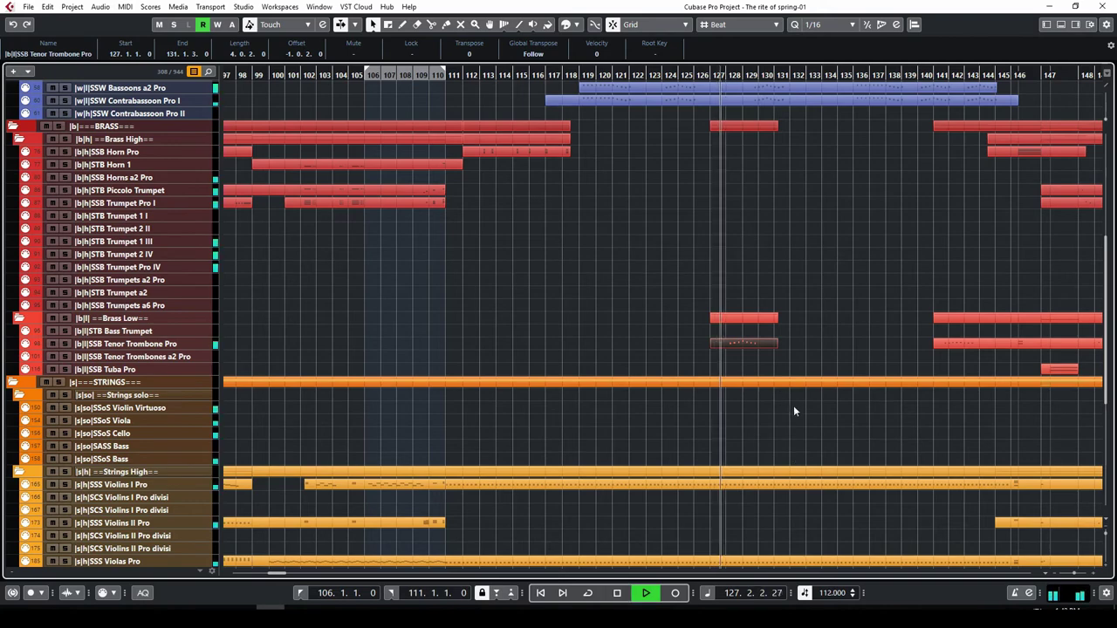
scroll(804, 345, down, 5)
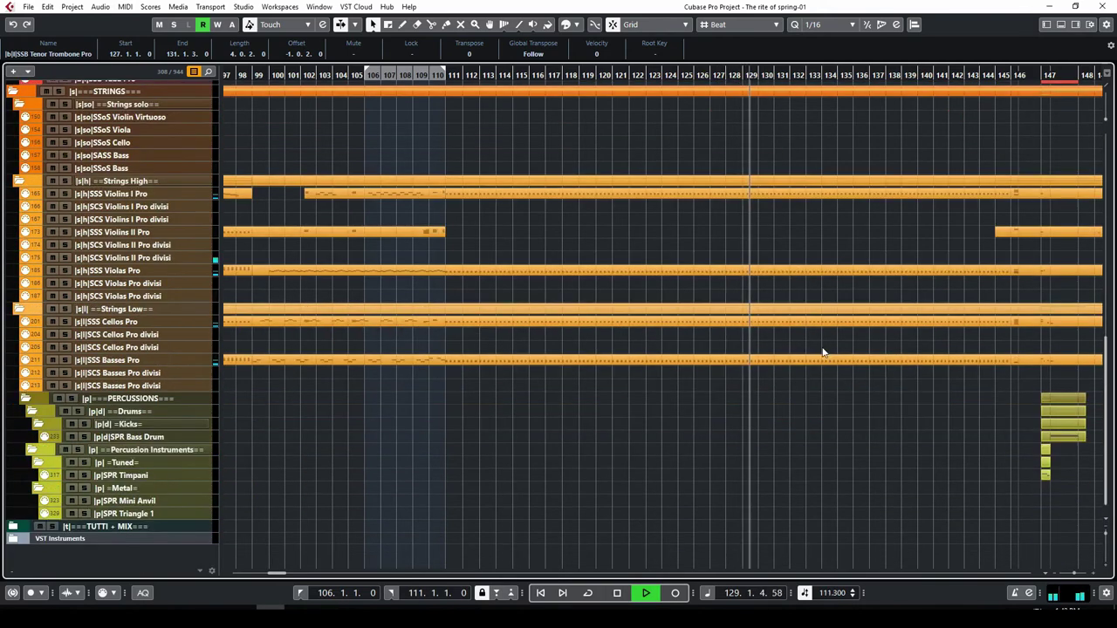
scroll(824, 355, up, 7)
key(space)
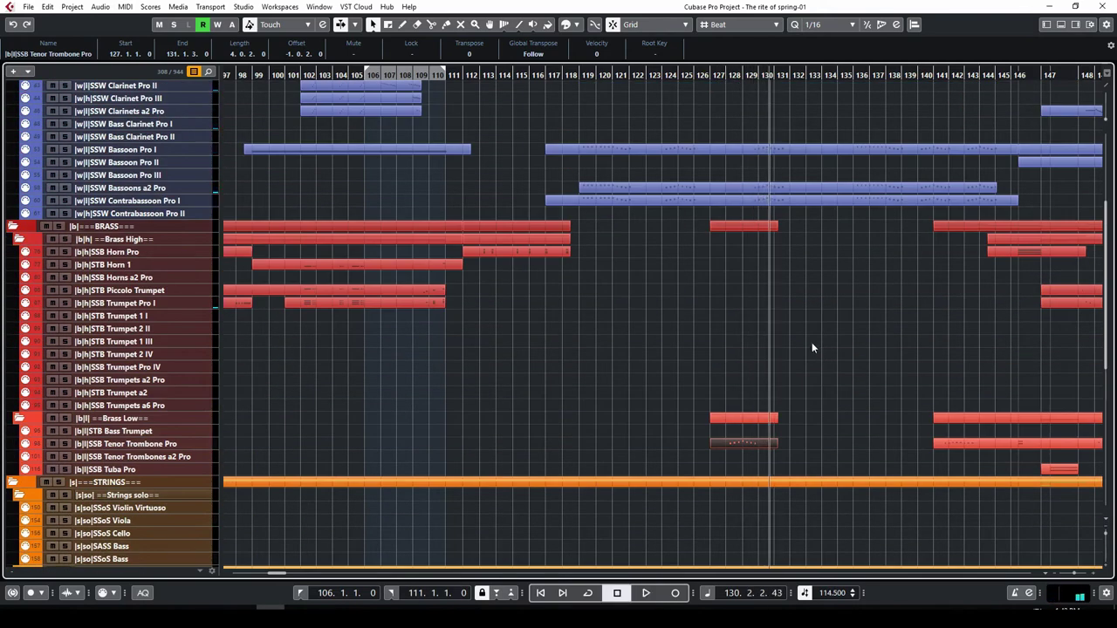
Step: Play from bar 129 to bar 140, following the brass and woodwind entries, and stop playback
scroll(786, 336, up, 4)
scroll(873, 262, down, 6)
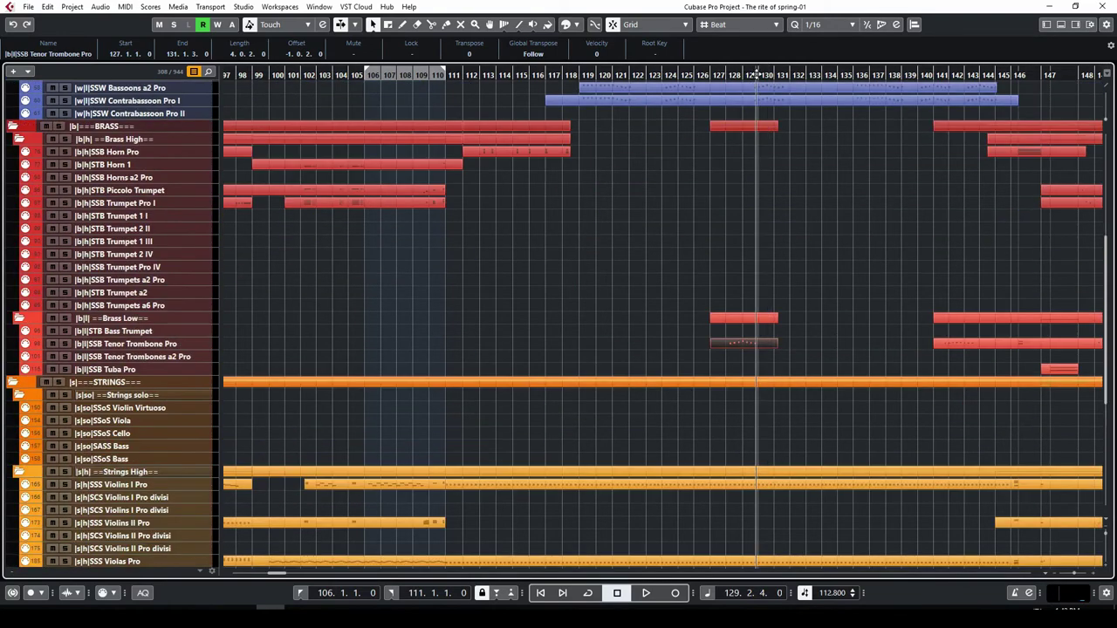
key(space)
scroll(870, 255, up, 5)
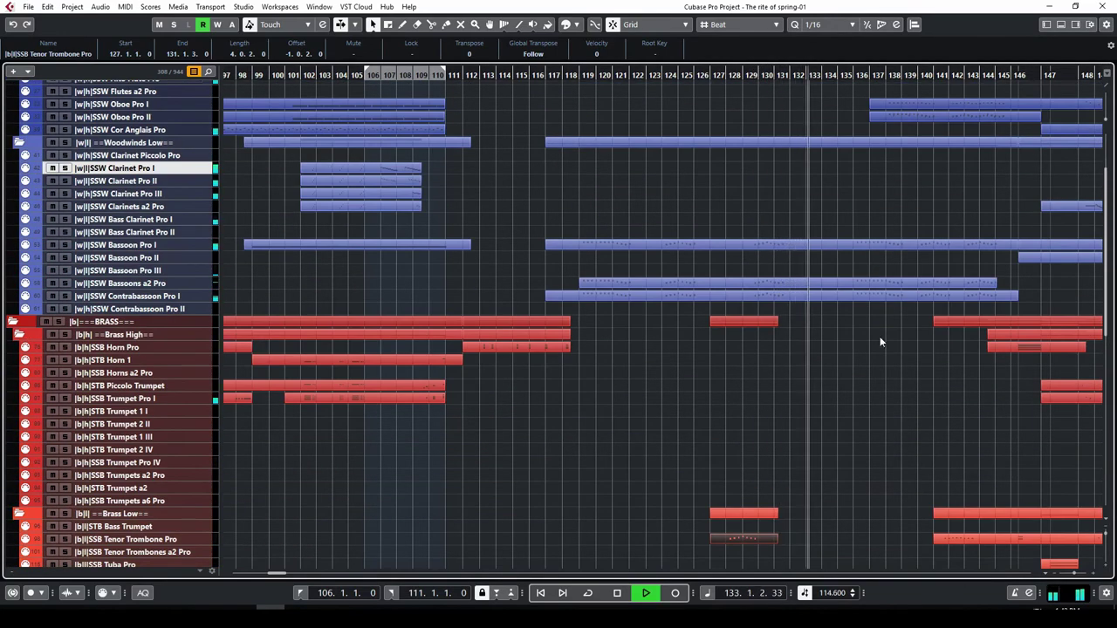
scroll(873, 328, down, 4)
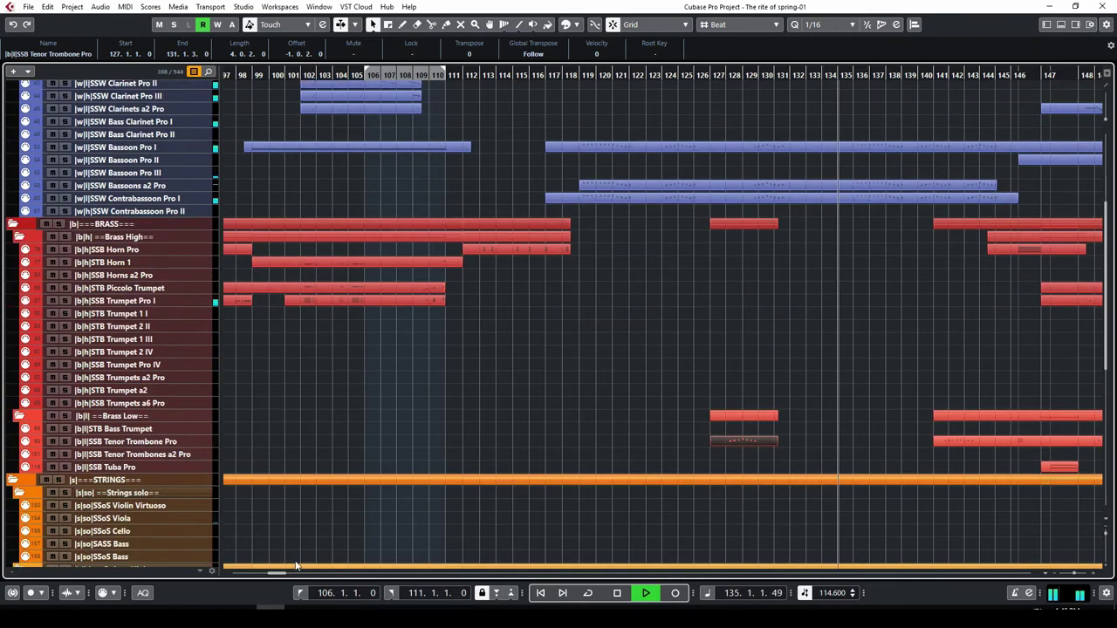
drag(273, 575, 282, 574)
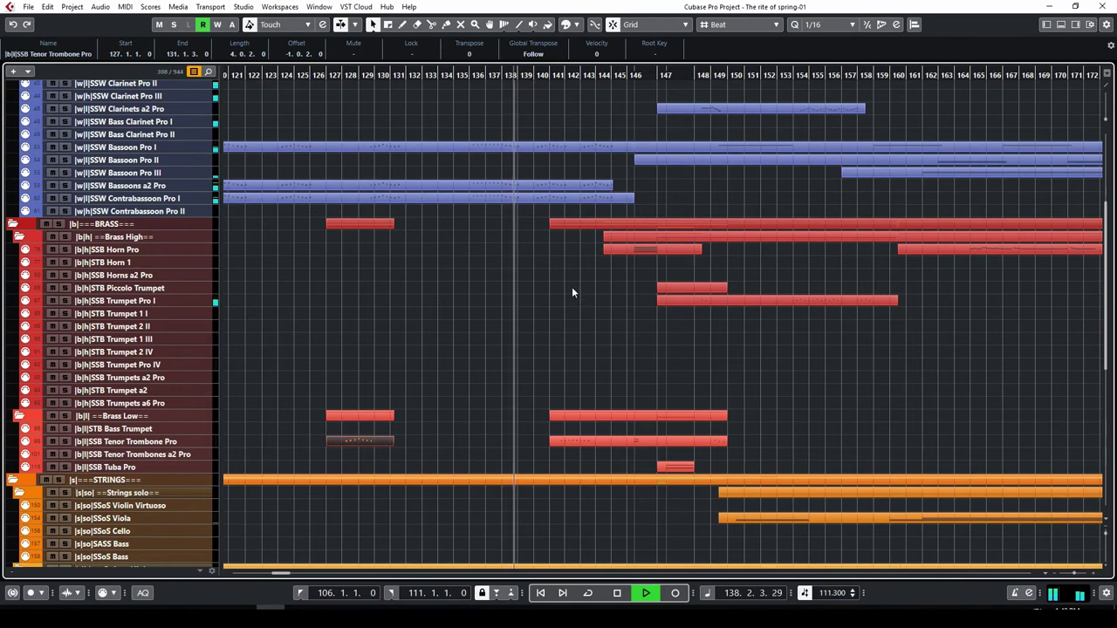
scroll(571, 287, up, 5)
key(space)
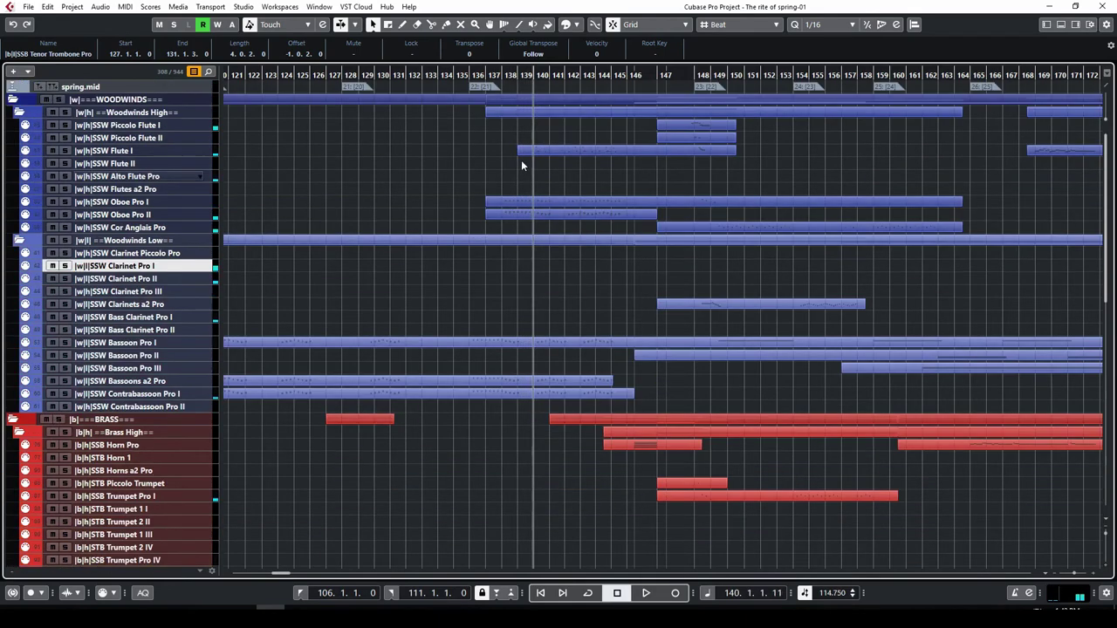
Step: Examine the SSW Oboe Pro I and Oboe Pro II parts from bar 137 together in the Key Editor during playback, then close it
click(516, 212)
shift+click(516, 200)
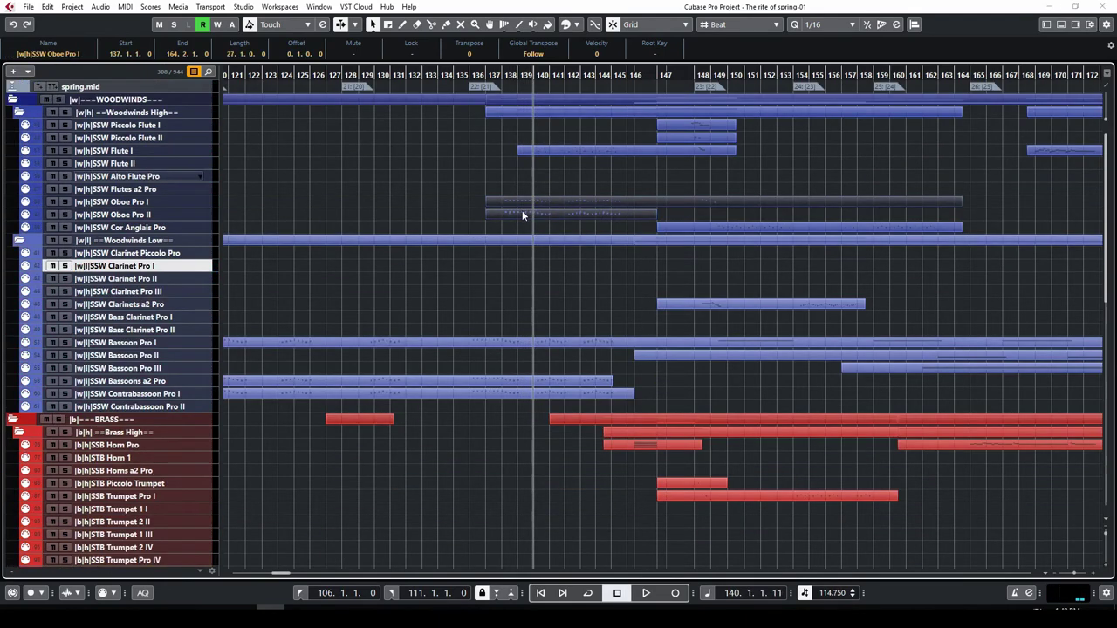
double_click(522, 211)
double_click(183, 77)
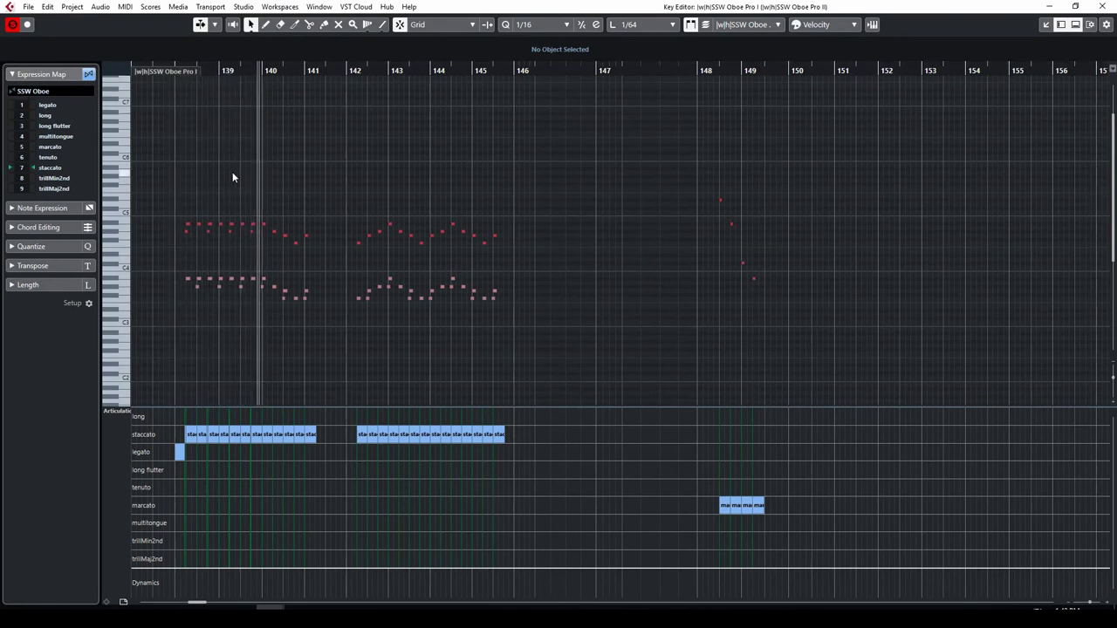
click(296, 299)
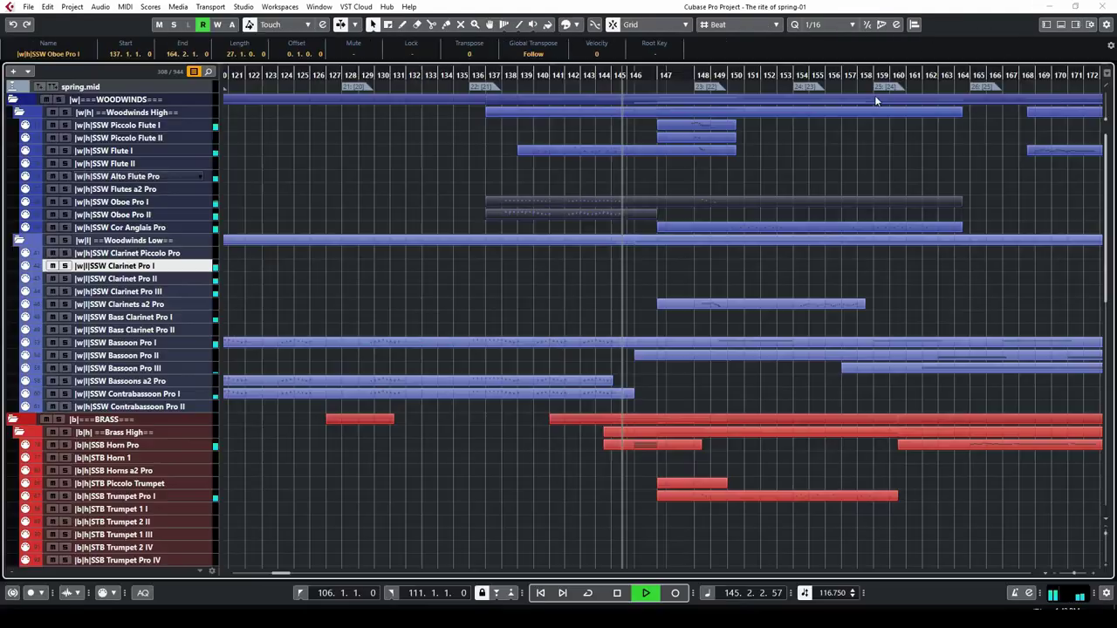
key(ctrl+w)
Step: Play from bar 139 and examine the SSW Flute I part's articulations and velocities in the Key Editor, then close it
click(530, 79)
double_click(550, 151)
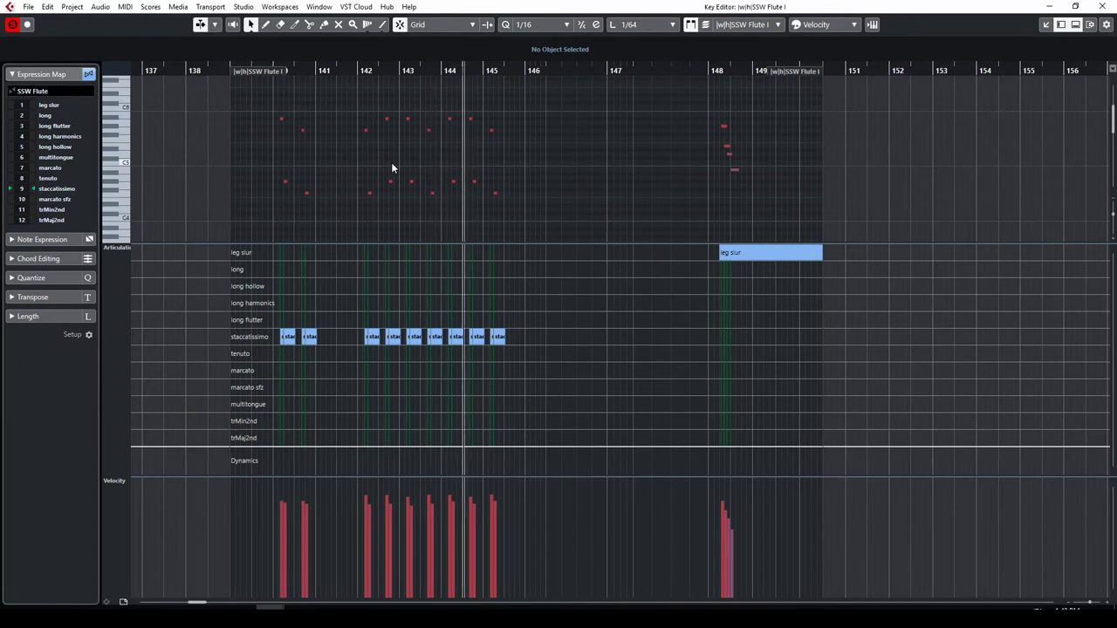
key(space)
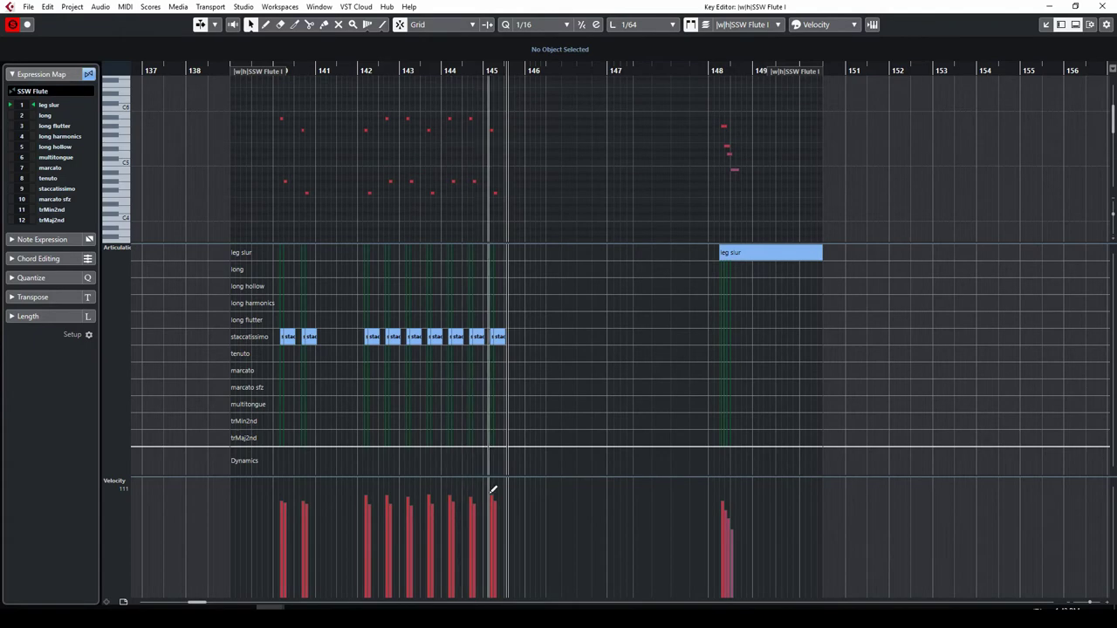
key(space)
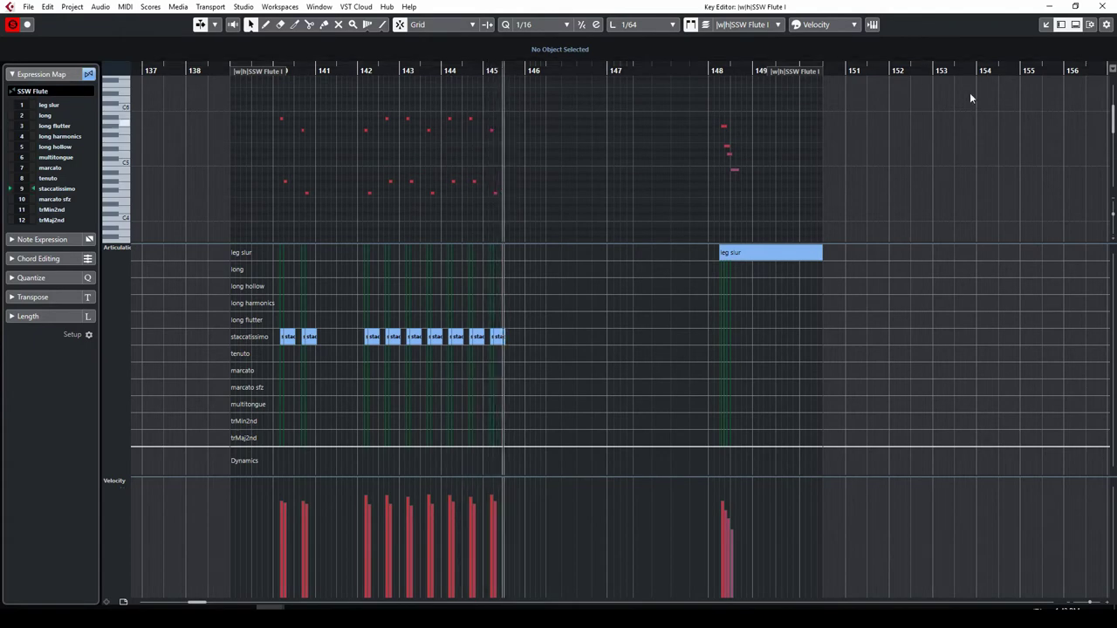
click(1102, 7)
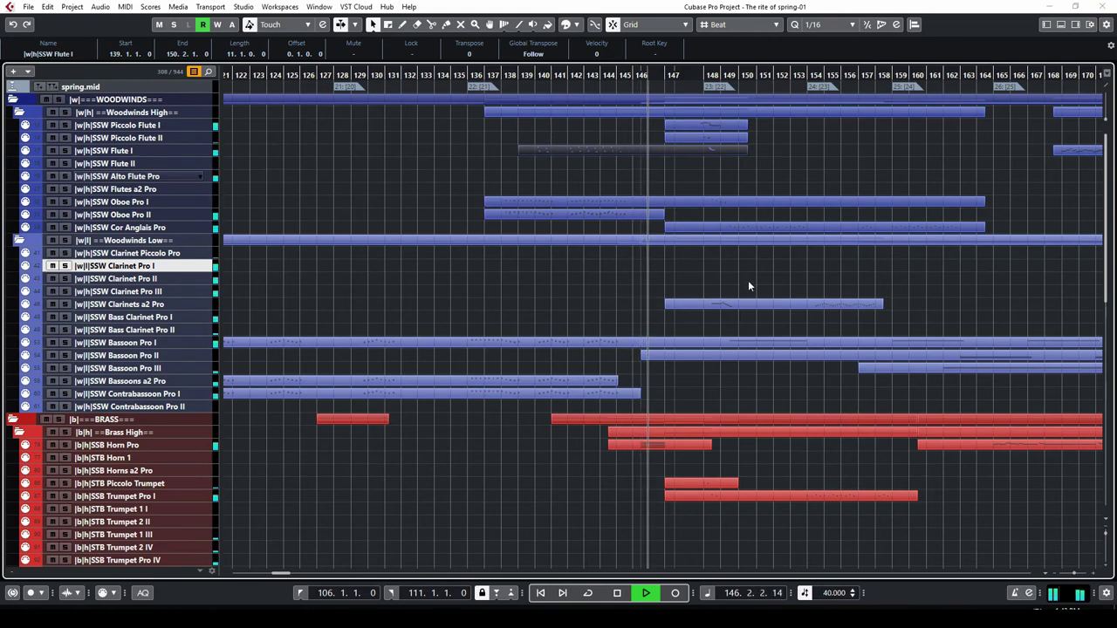
Step: Follow playback through bar 147 in the strings and percussion tracks, selecting the SPR Bass Drum part
scroll(702, 306, down, 15)
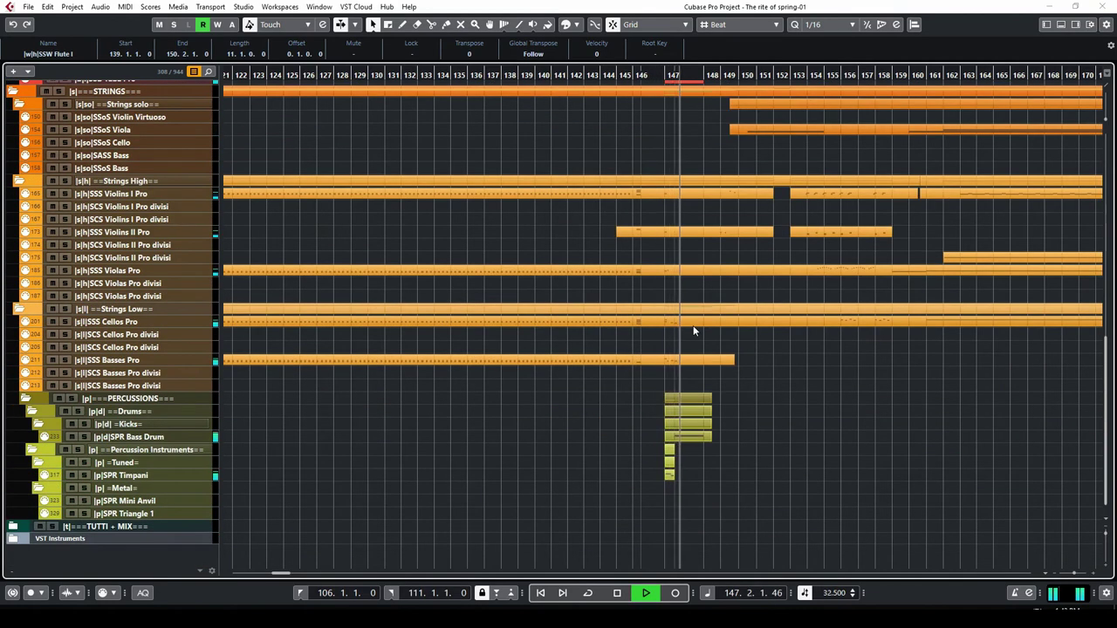
click(690, 439)
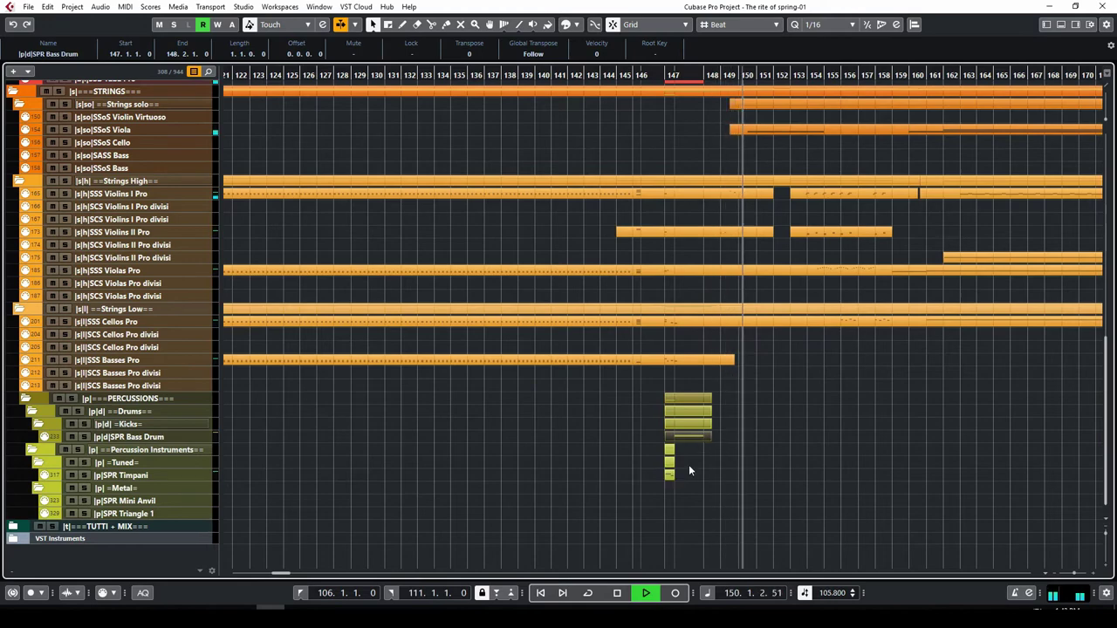
scroll(836, 340, up, 5)
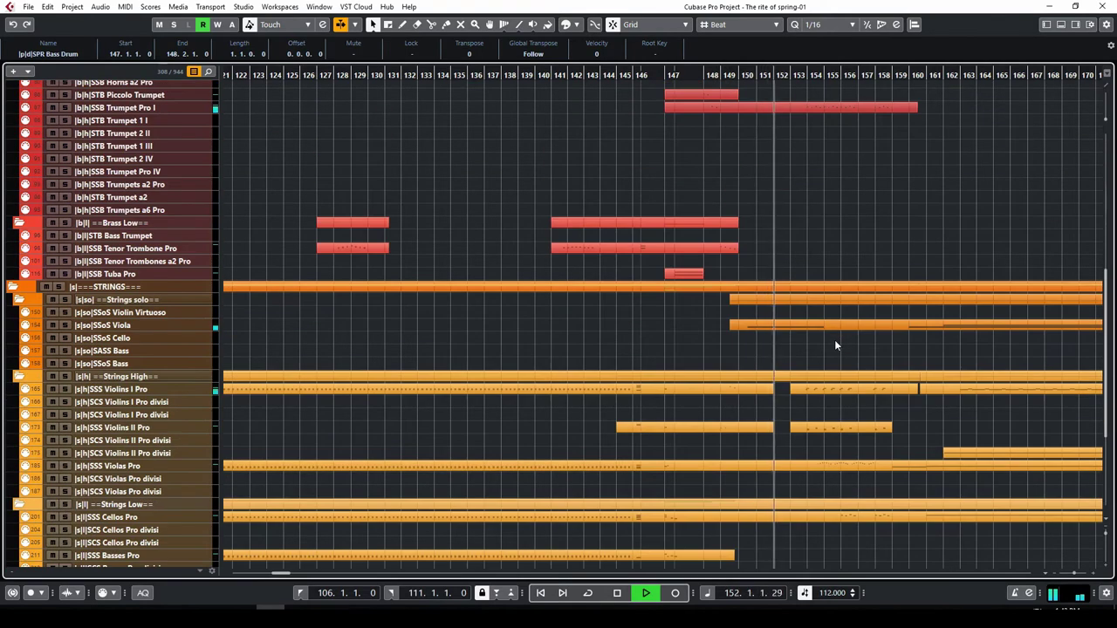
Step: Stop playback and play again from about bar 149, following the string and percussion tracks to bar 153
key(space)
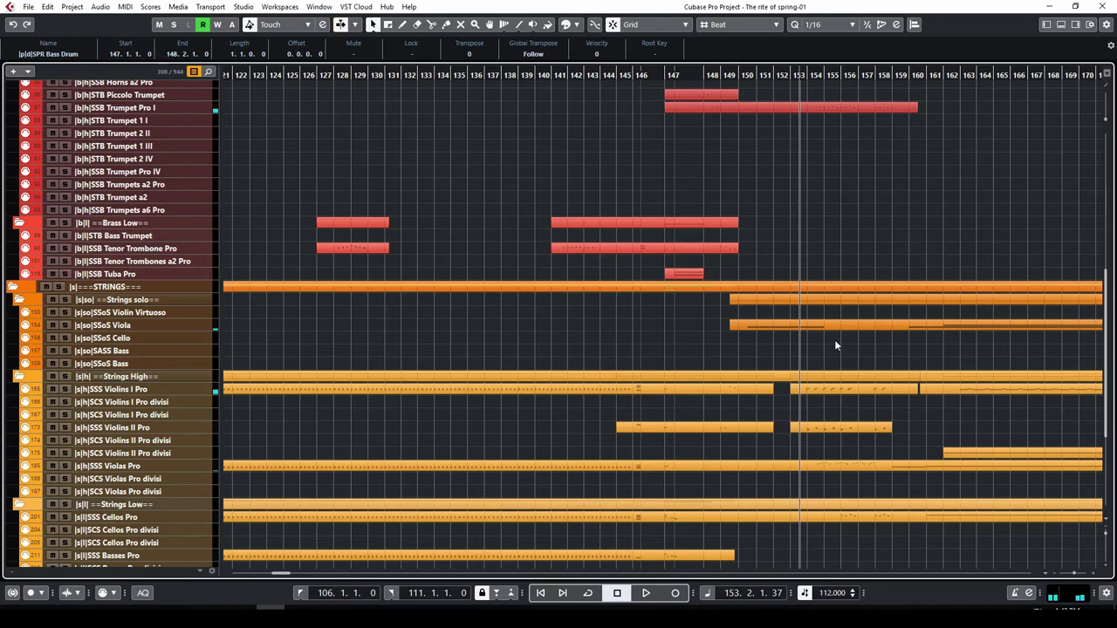
click(742, 75)
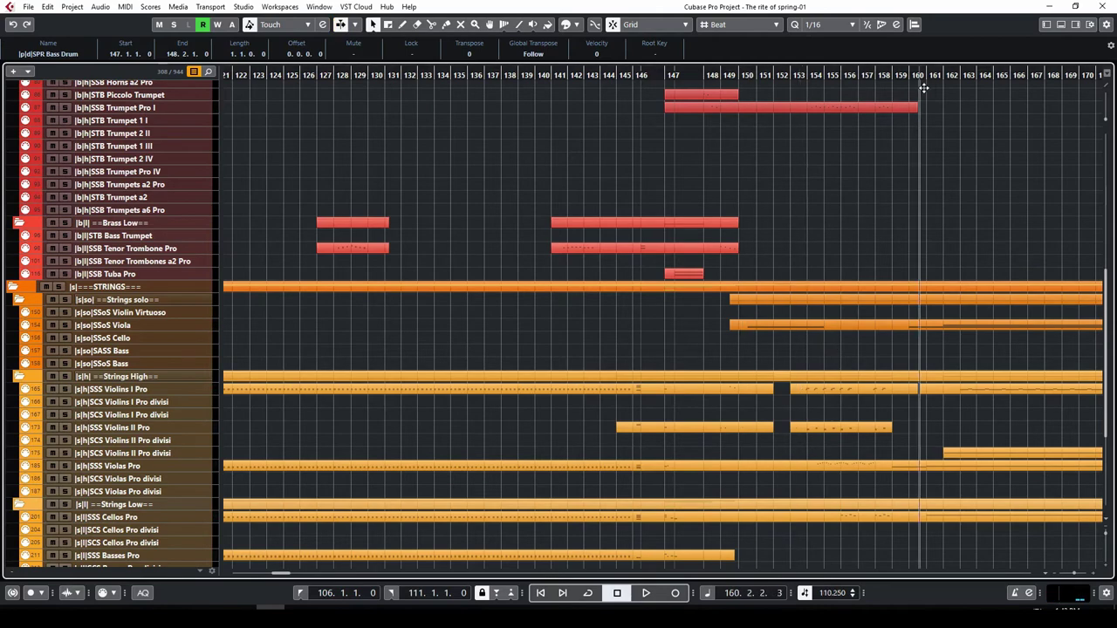
key(g)
key(space)
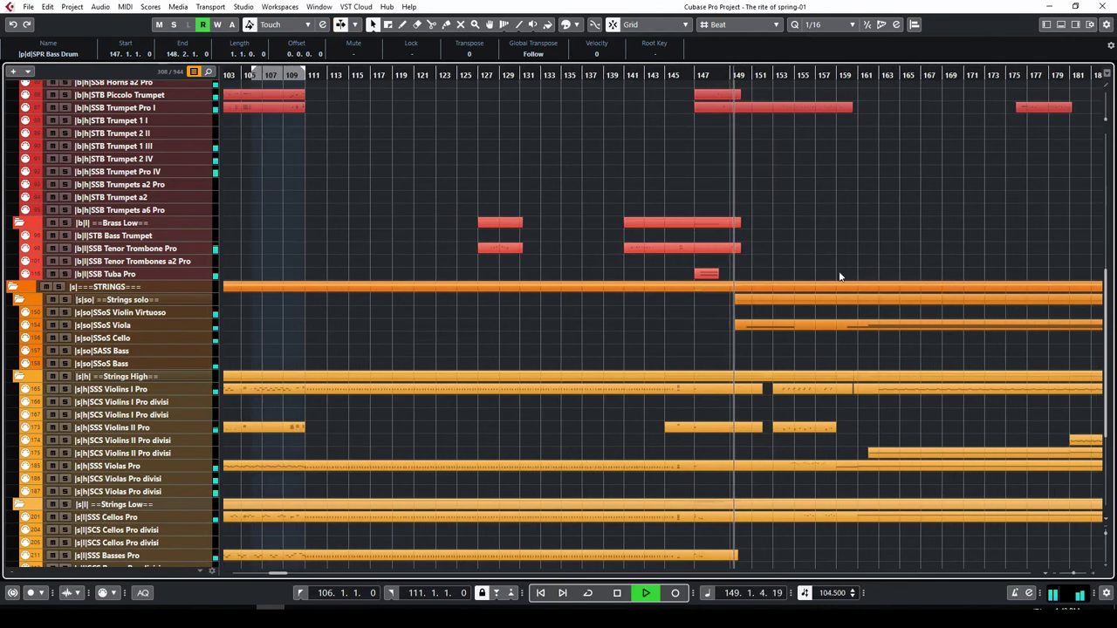
scroll(823, 317, down, 5)
drag(275, 571, 282, 577)
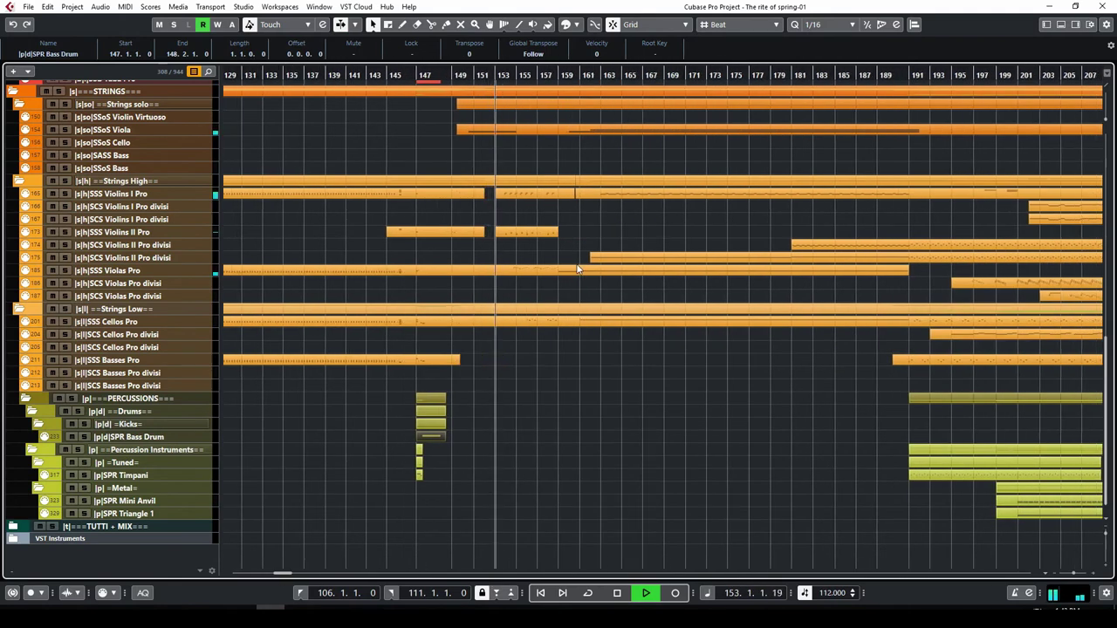
Step: Examine the SSS Violins I part's articulations from bar 153 in the Key Editor, replaying the passage, then close it
double_click(547, 191)
key(h)
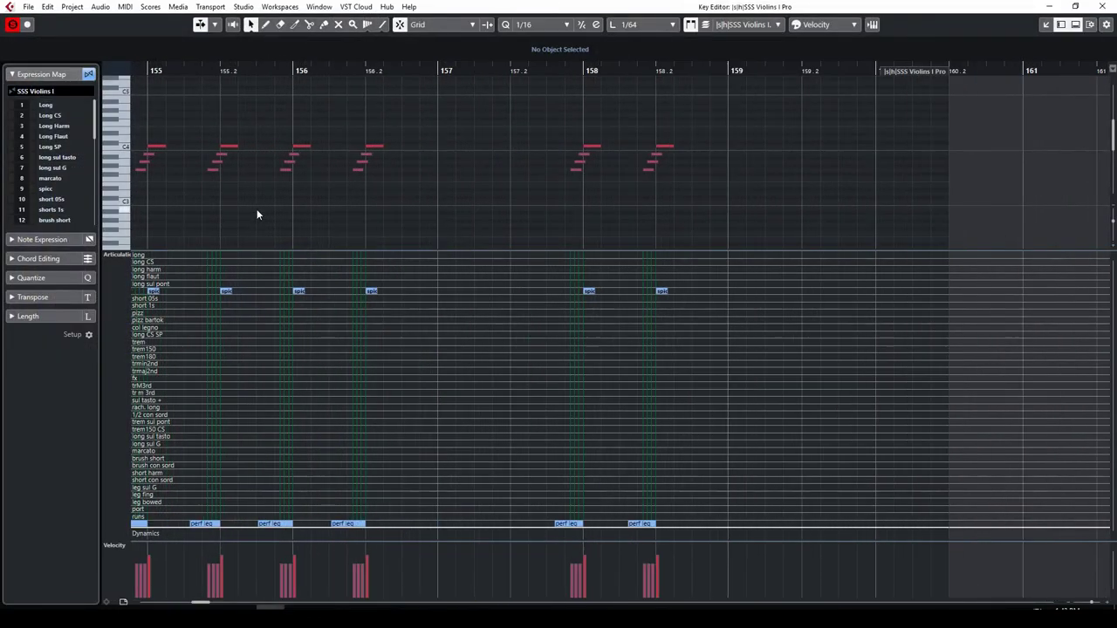
drag(202, 603, 201, 604)
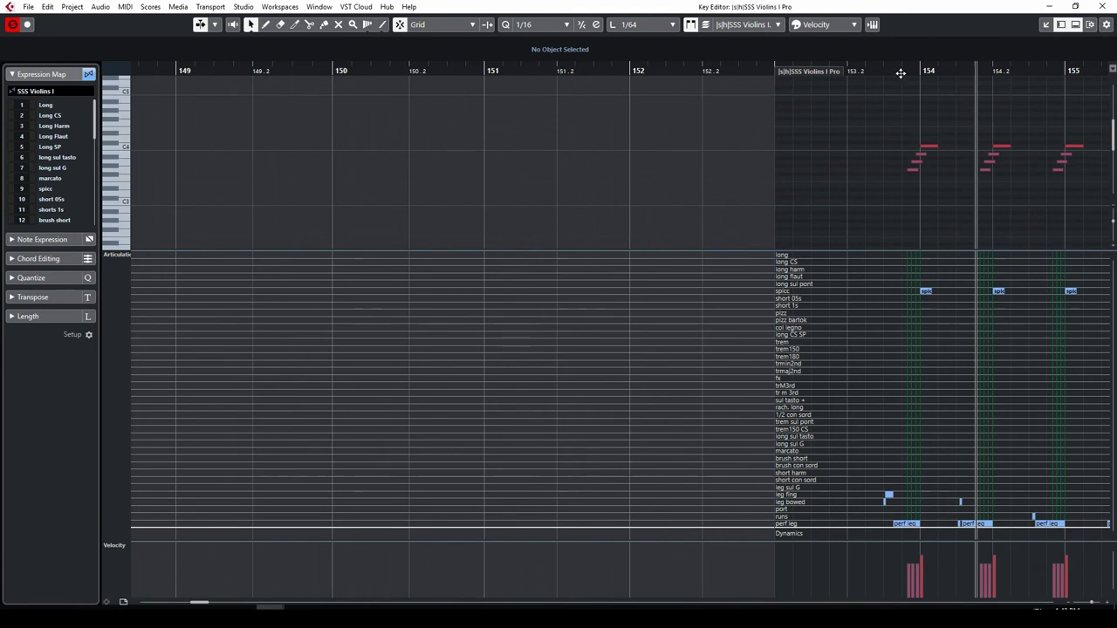
drag(1067, 82, 519, 113)
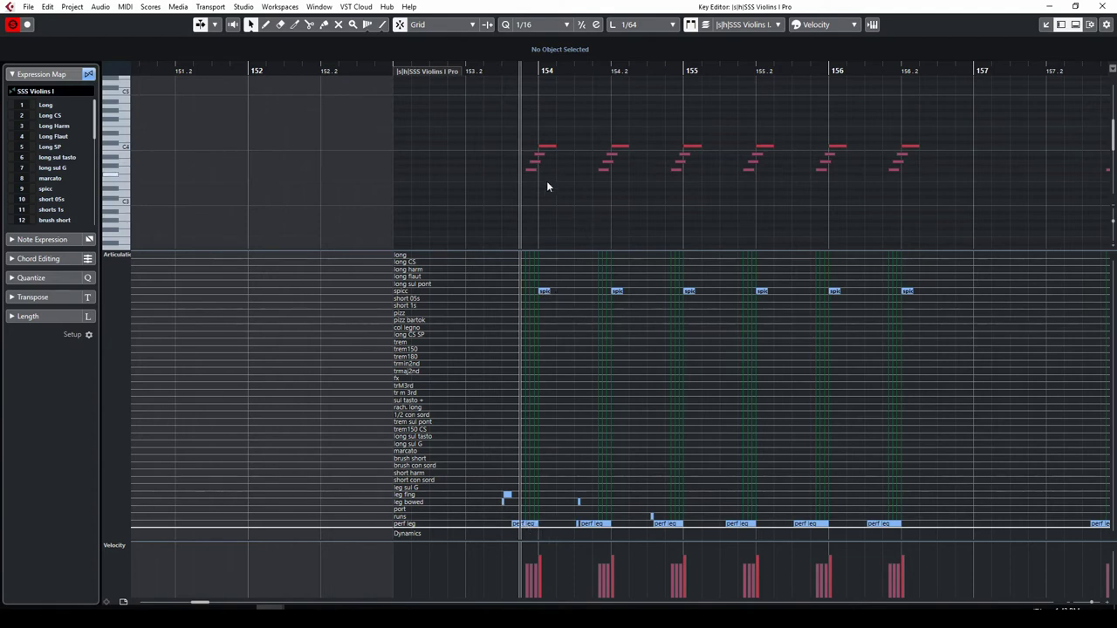
key(space)
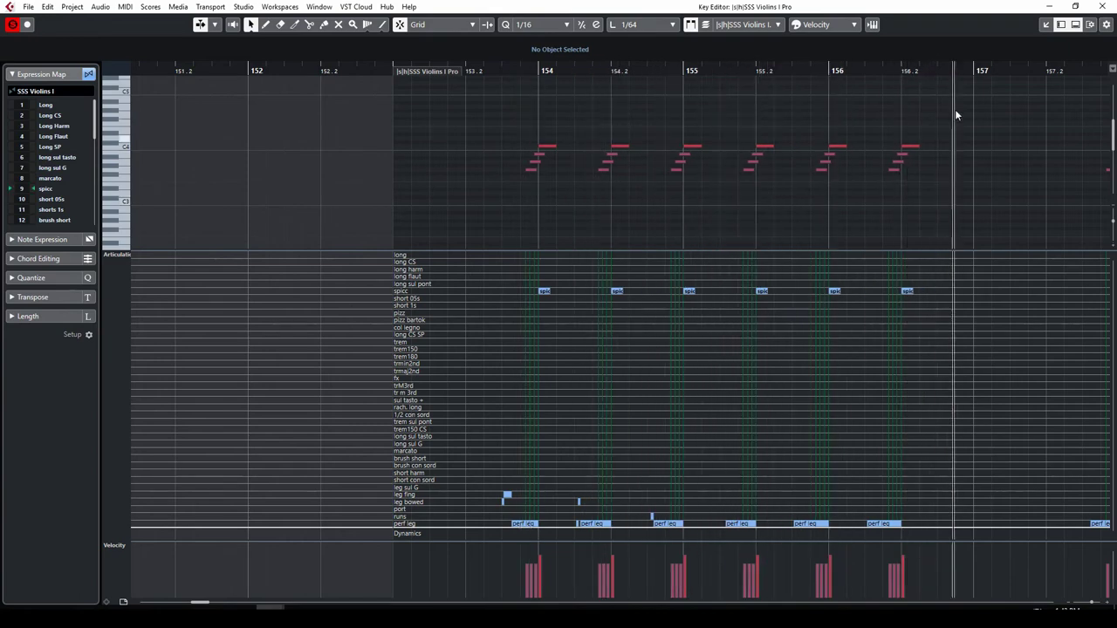
click(1105, 7)
Step: Play from bar 153 to bar 161, following the entries across the woodwind, brass and string tracks
key(space)
scroll(569, 228, up, 5)
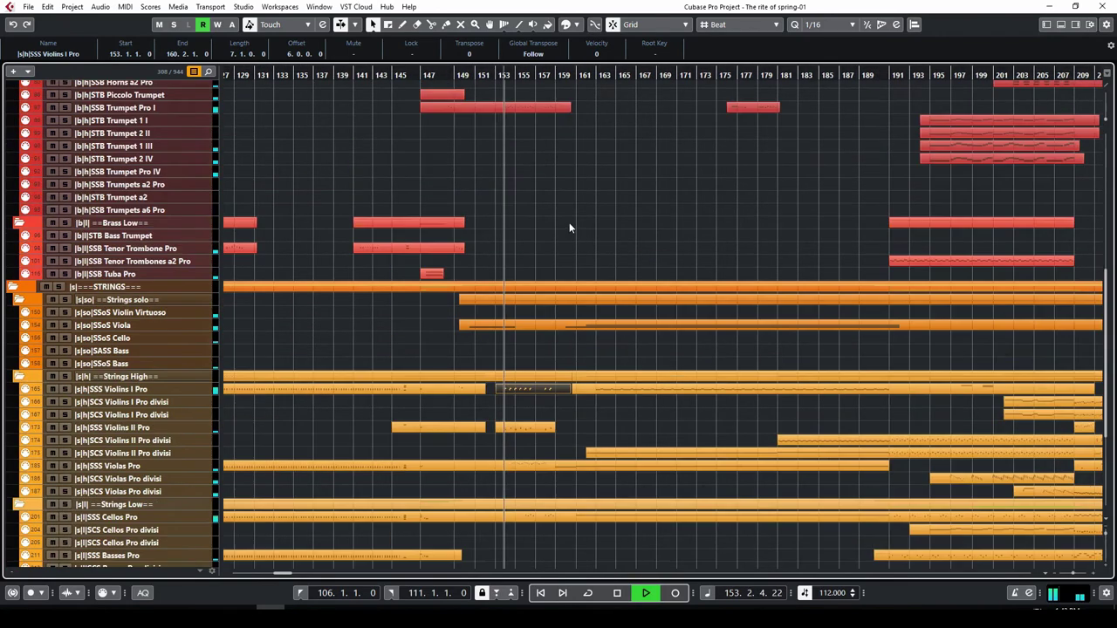
scroll(572, 235, up, 3)
scroll(562, 238, up, 3)
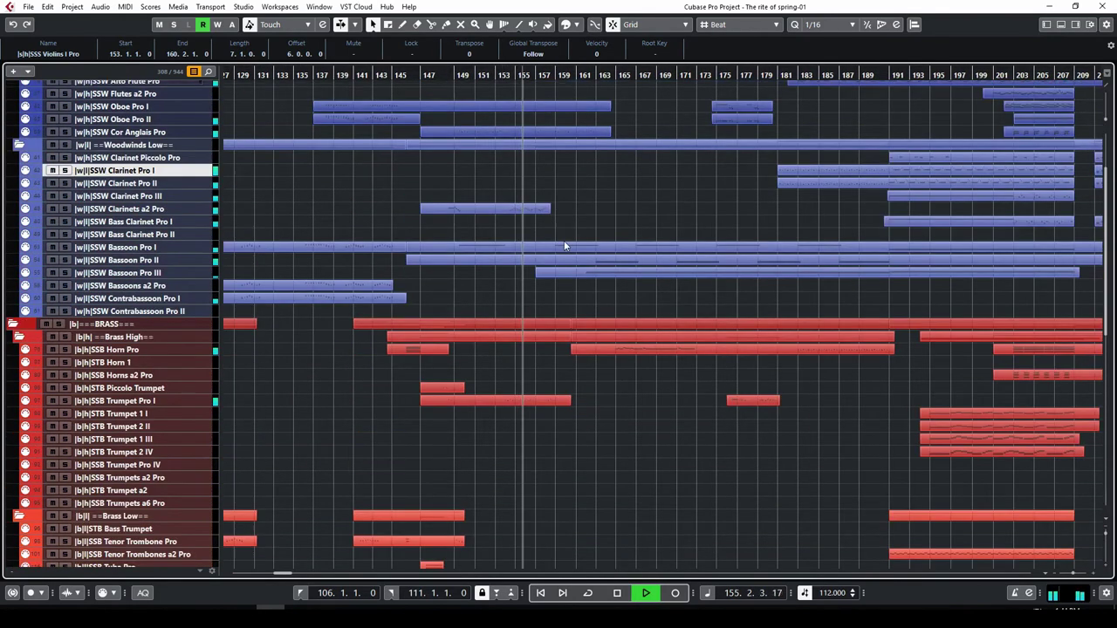
scroll(564, 243, up, 2)
scroll(565, 253, down, 10)
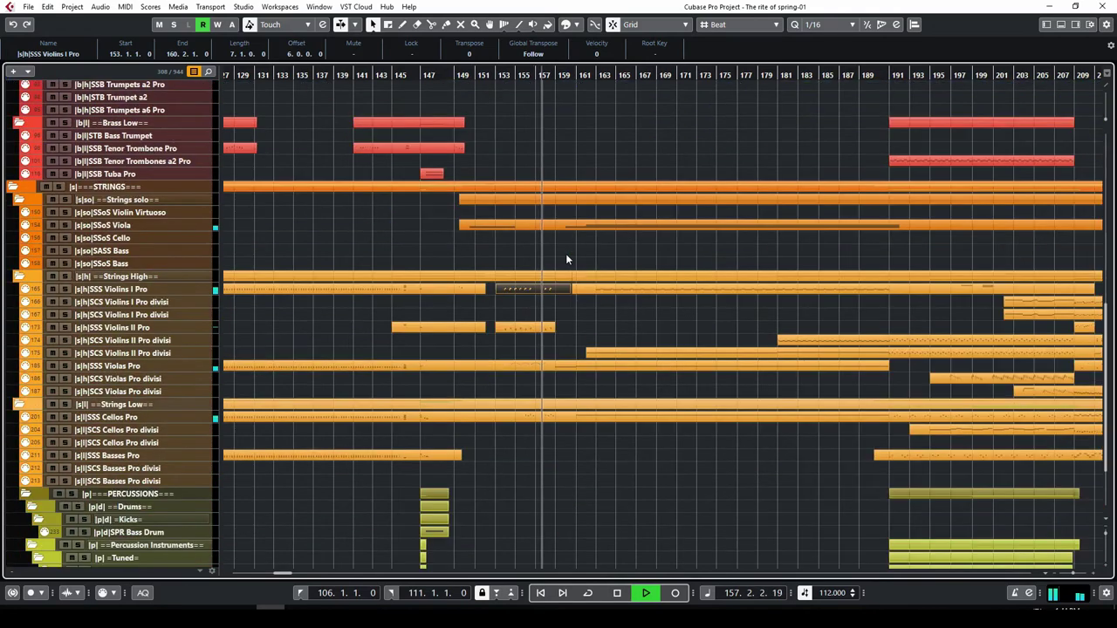
scroll(565, 259, up, 5)
scroll(566, 254, down, 5)
scroll(583, 254, down, 3)
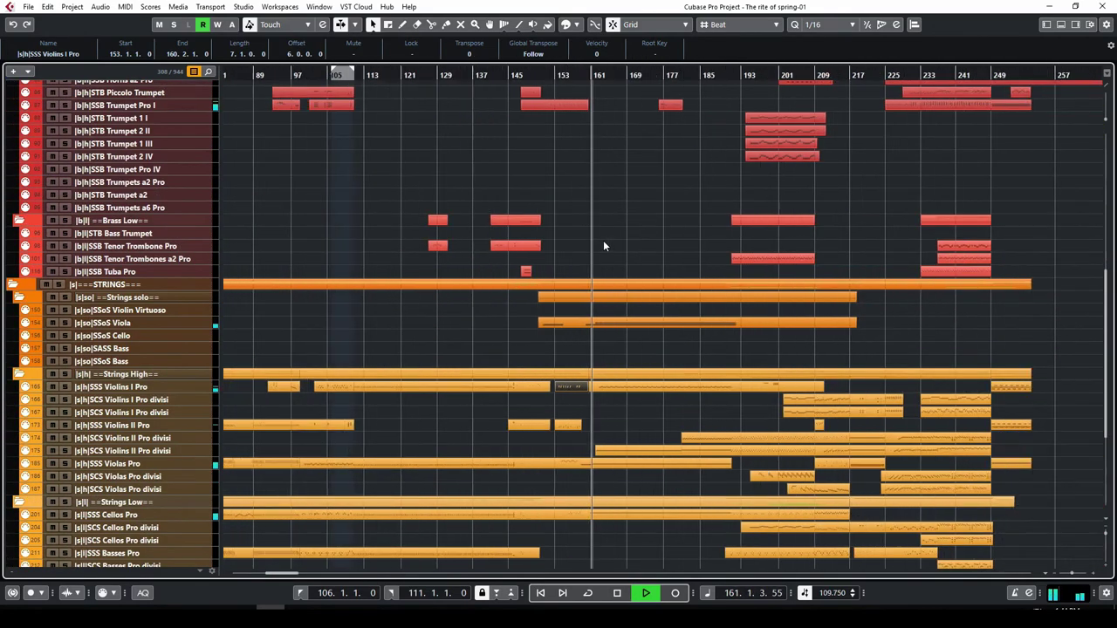
Step: Examine the SSB Horn Pro part starting at bar 160 in the Key Editor, play it through bar 168, then close it
scroll(603, 240, up, 5)
key(space)
double_click(641, 252)
click(783, 77)
key(space)
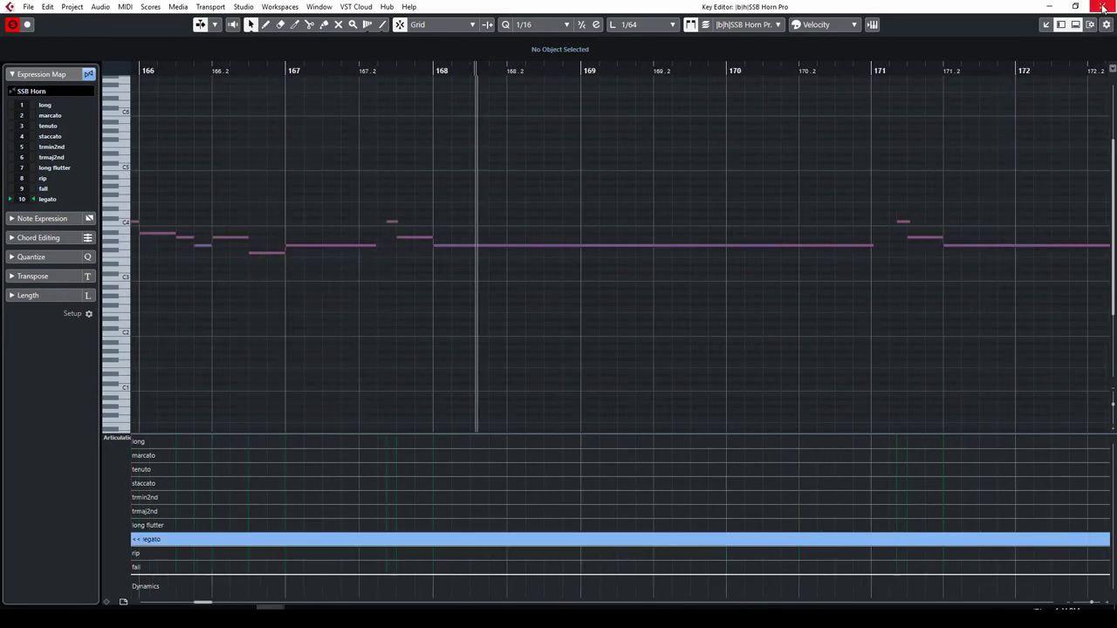
key(Return)
Step: Solo the SSB Horn Pro track, show its used automation, and enlarge the controller automation lanes
key(s)
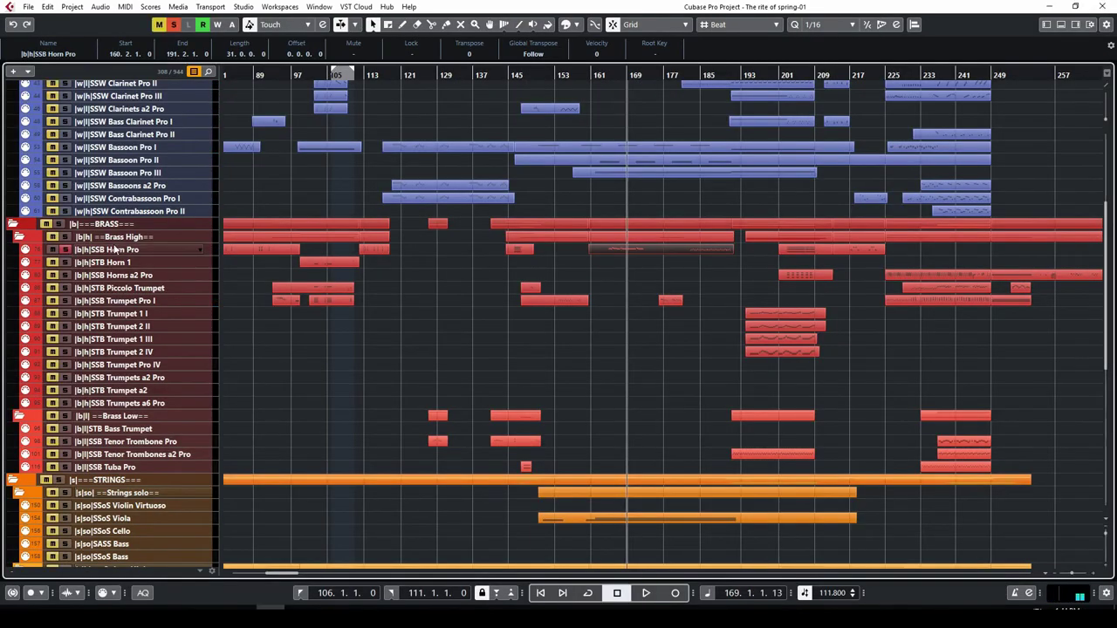
right_click(207, 252)
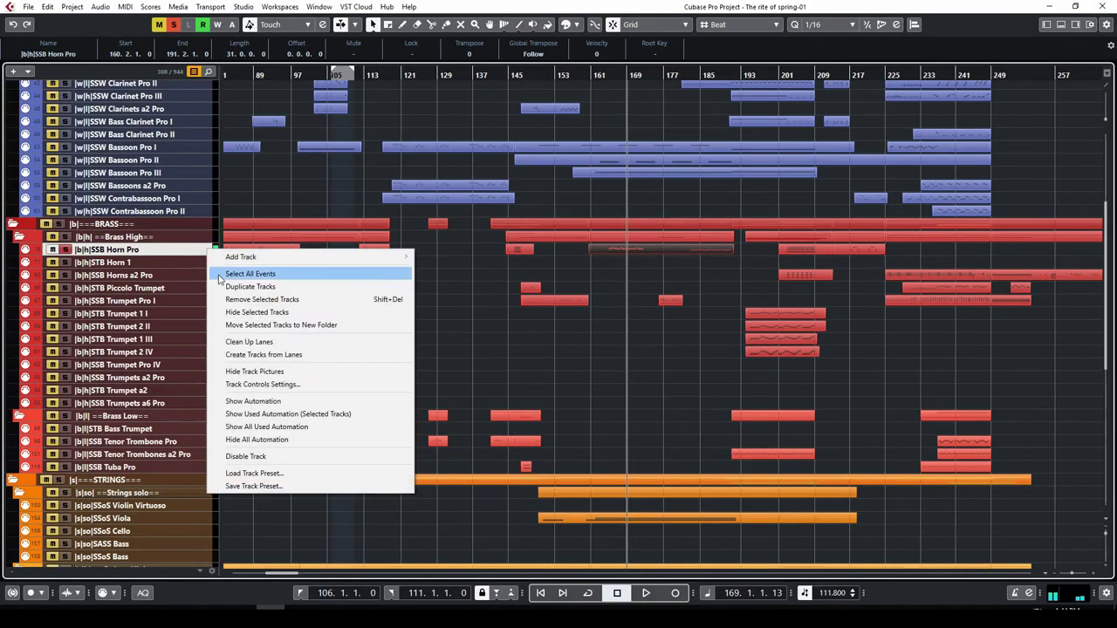
click(271, 415)
scroll(593, 364, up, 3)
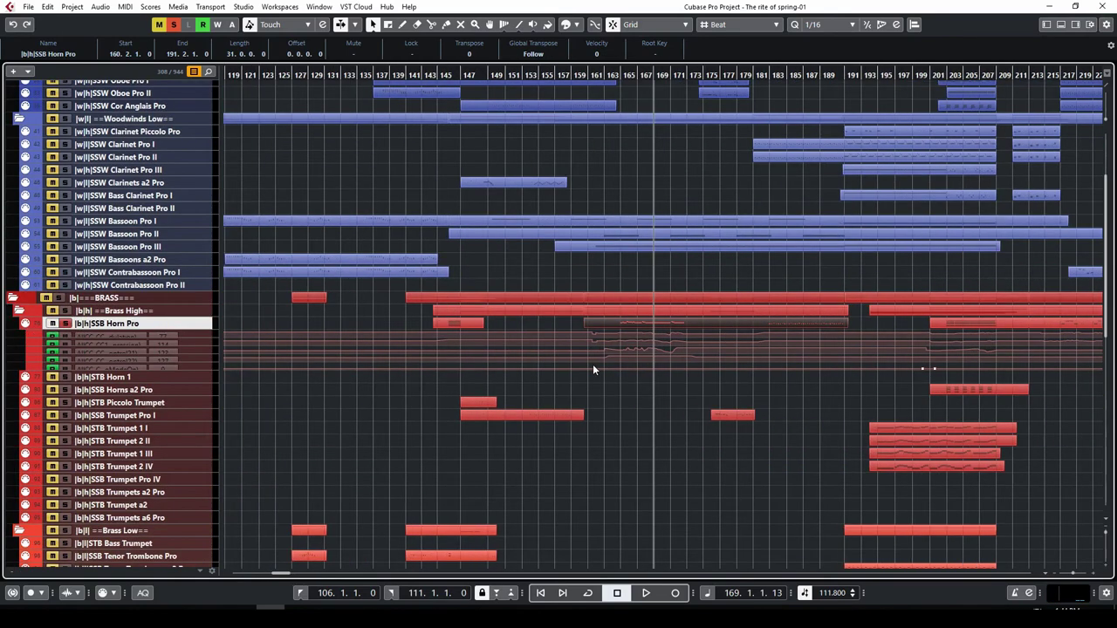
drag(197, 341, 194, 533)
click(192, 472)
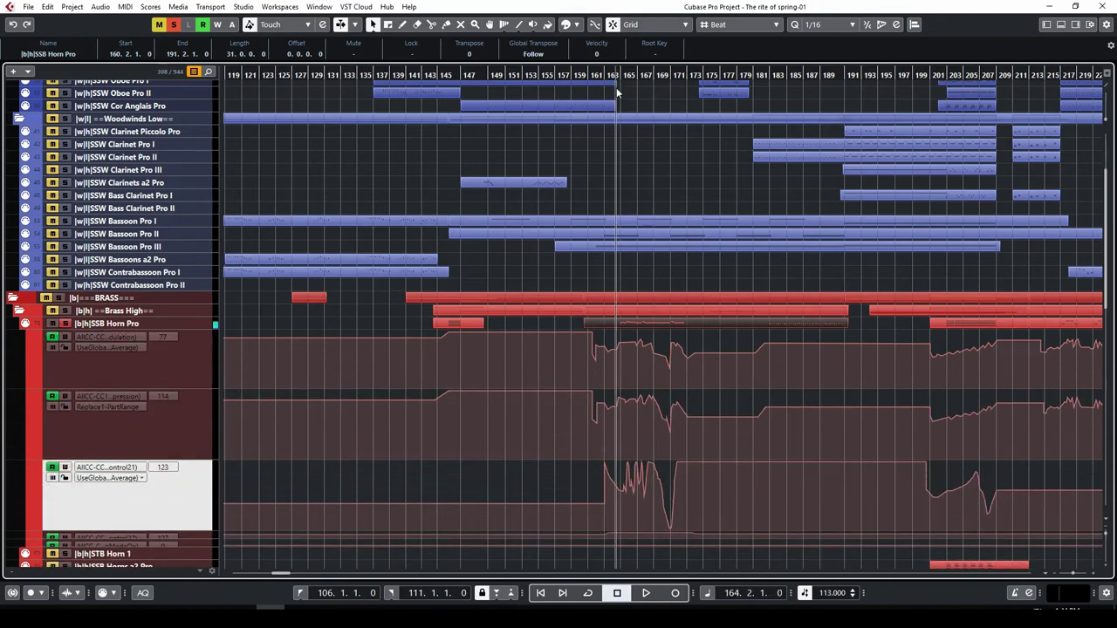
Step: Play the soloed horn from bar 164 to bar 173 against its automation curves, with the SSB Horn Pro track enlarged
key(h)
key(h)
key(space)
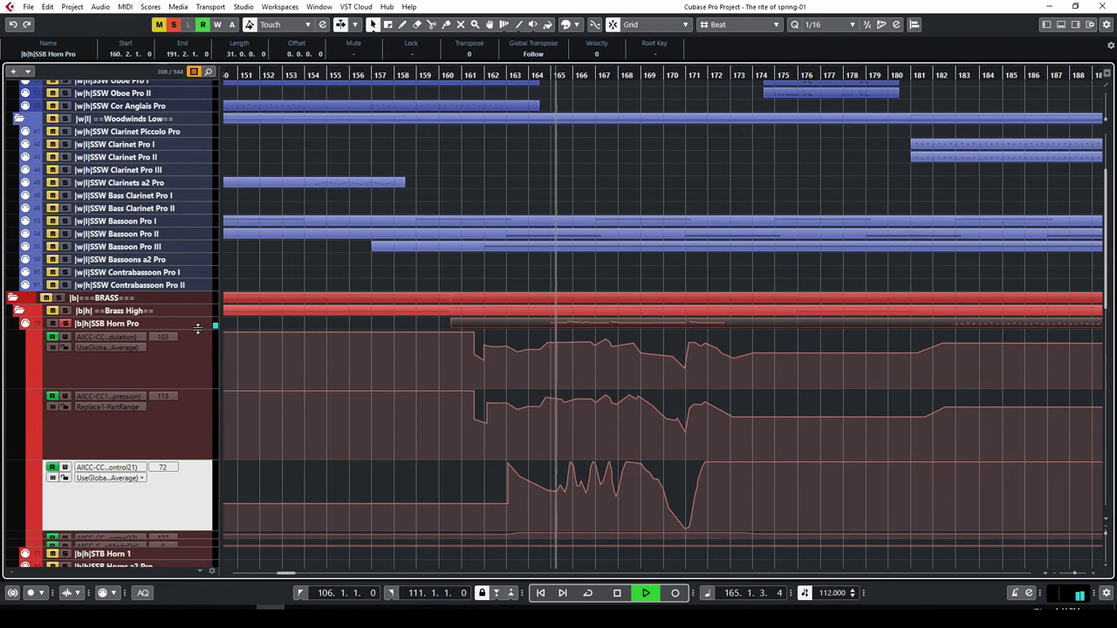
drag(197, 328, 198, 410)
scroll(580, 308, down, 3)
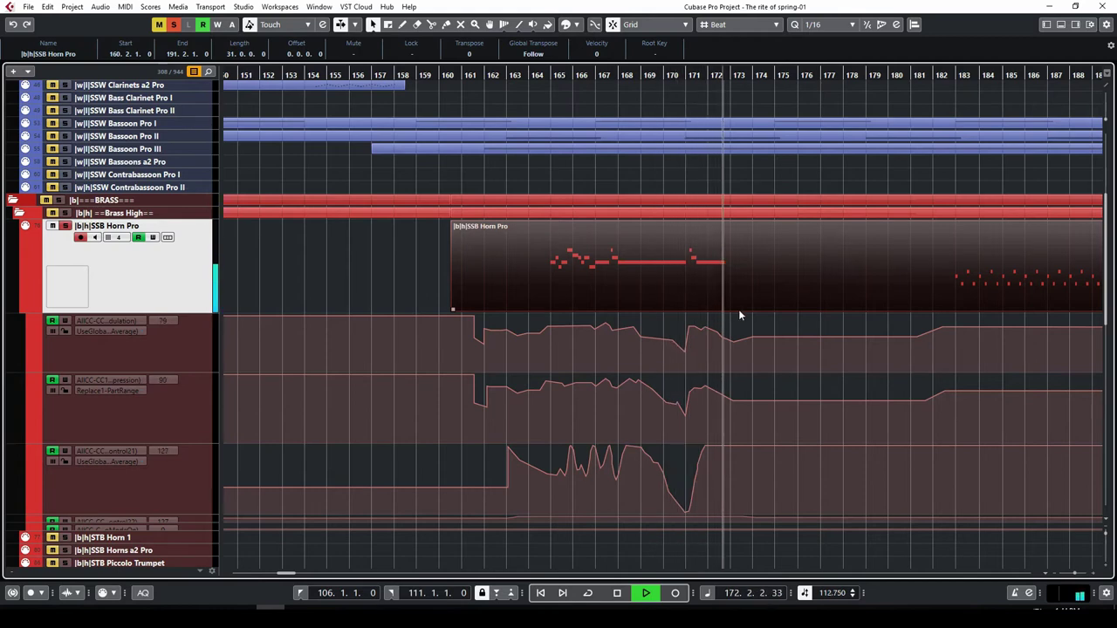
key(space)
Step: Hide the SSB Horn Pro automation and end its solo, then reduce the track to normal height while playback continues
right_click(195, 267)
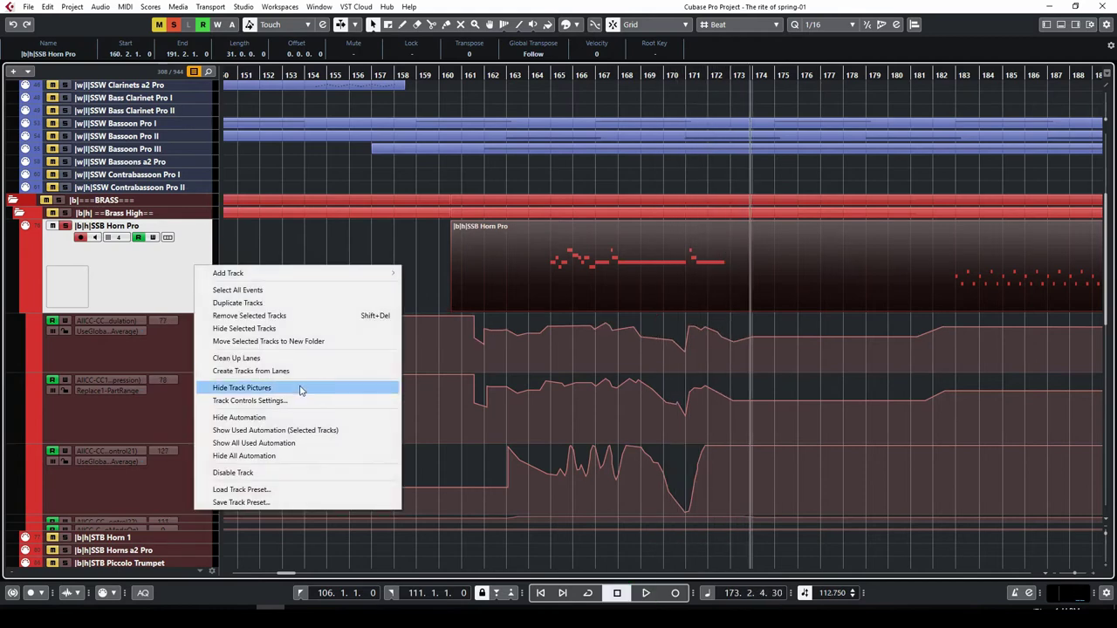
click(301, 388)
key(space)
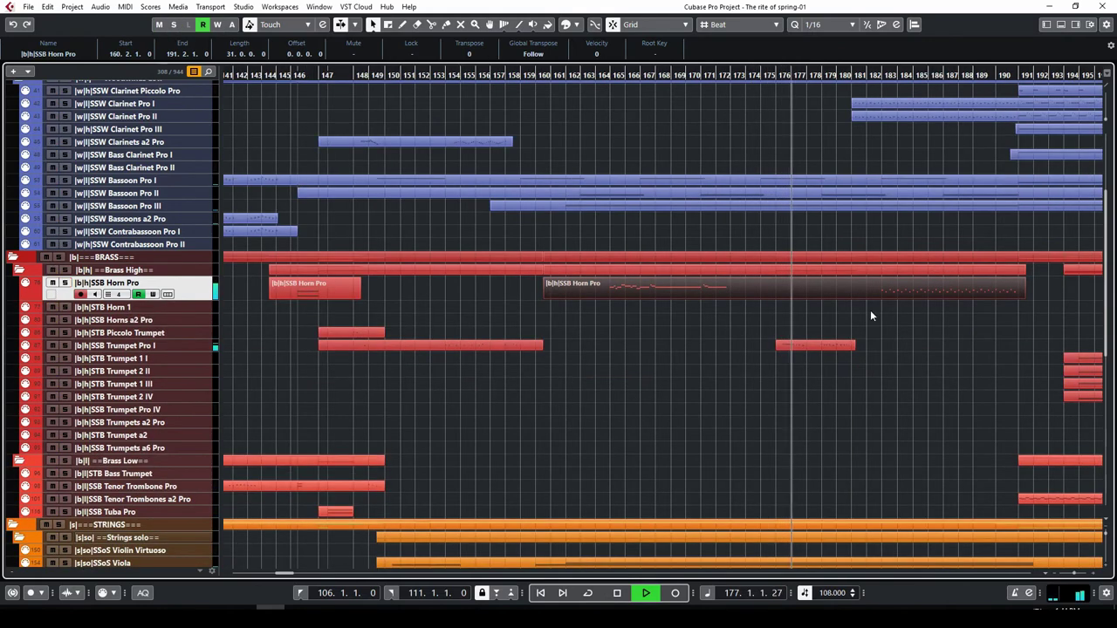
key(g)
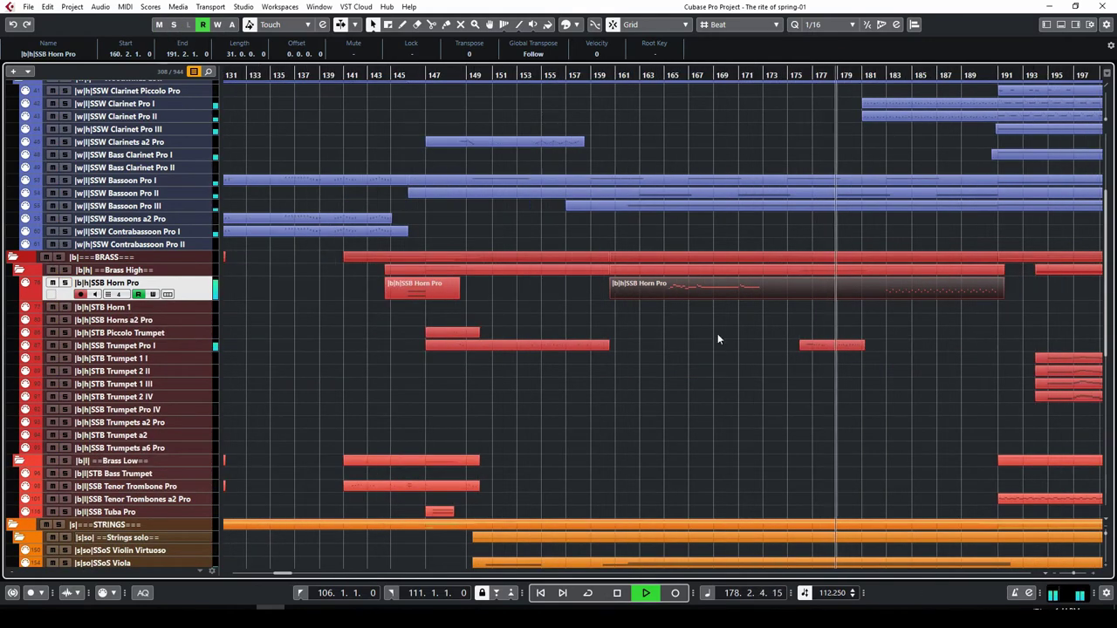
drag(200, 298, 203, 290)
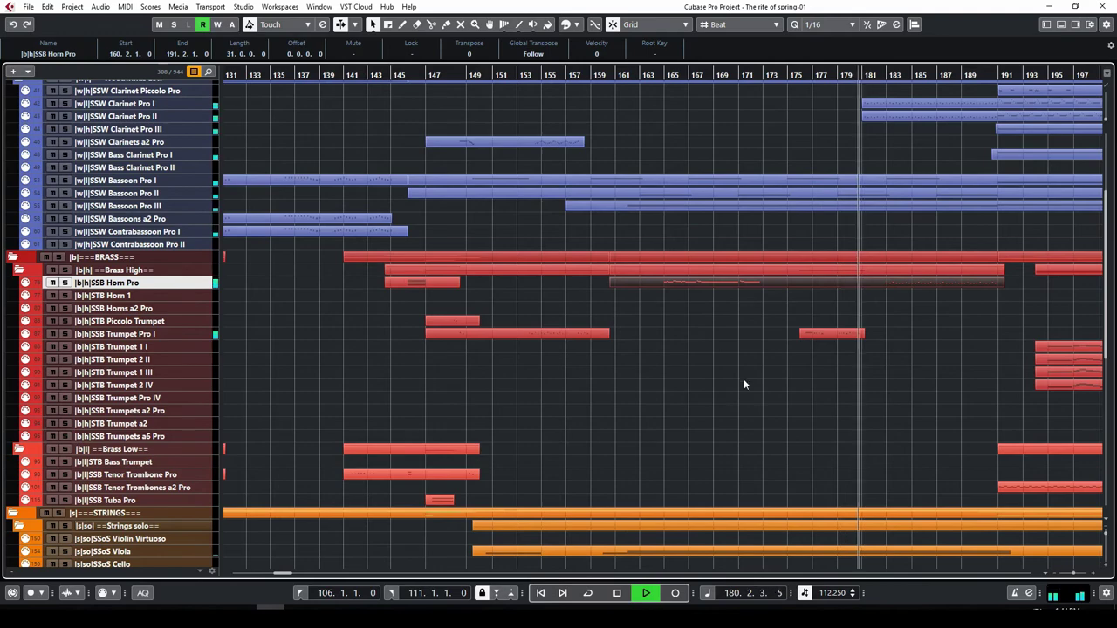
Step: Follow playback from bar 180 to bar 190 through the string, percussion and woodwind tracks, and stop it
scroll(838, 428, down, 10)
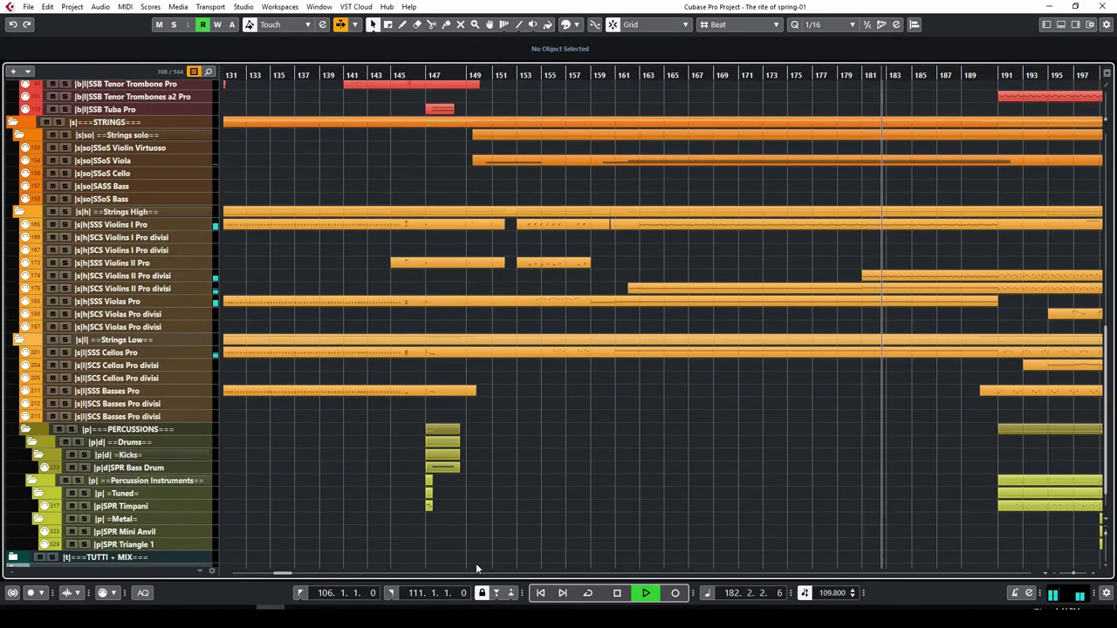
scroll(284, 575, right, 5)
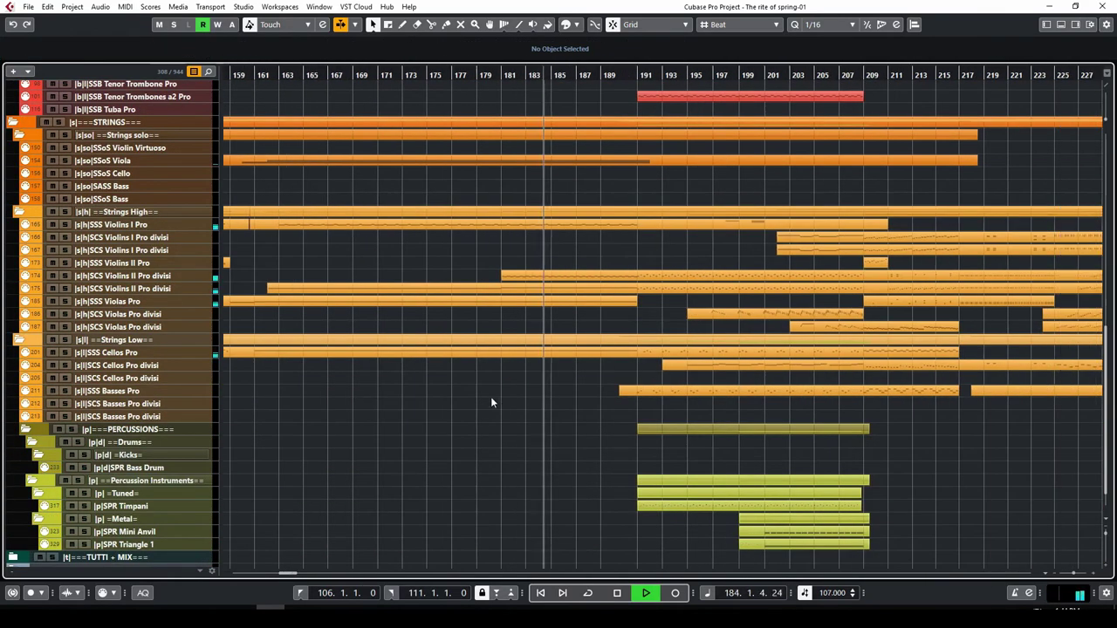
scroll(533, 389, up, 10)
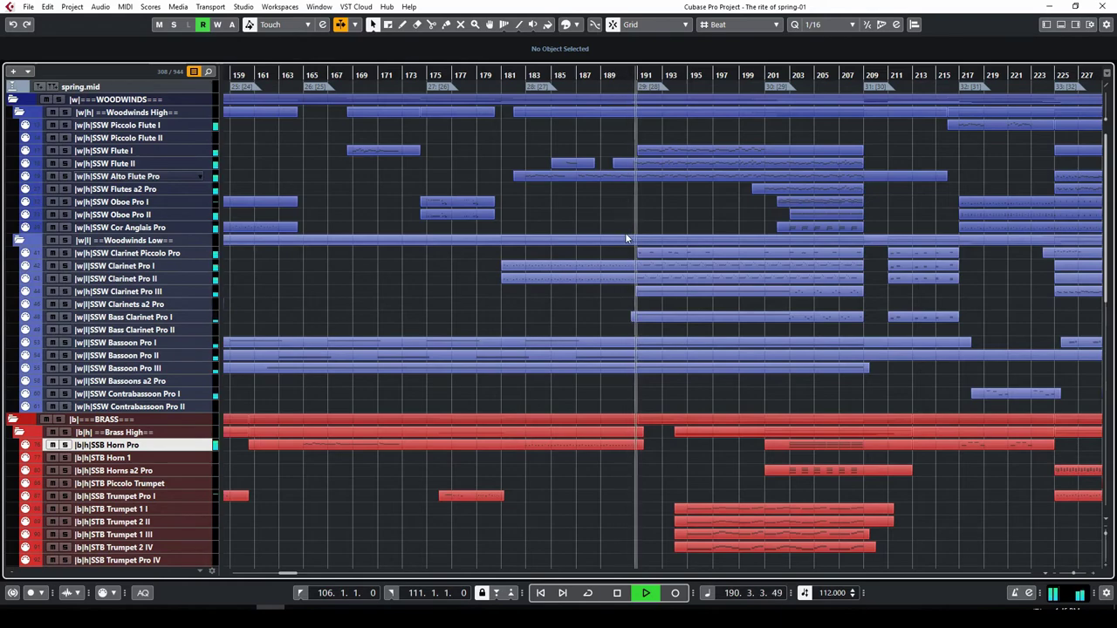
key(space)
Step: Select the SSoS Viola, violins, violas and cellos parts sounding at bar 183 and open them together in the Key Editor
click(522, 75)
scroll(549, 231, down, 10)
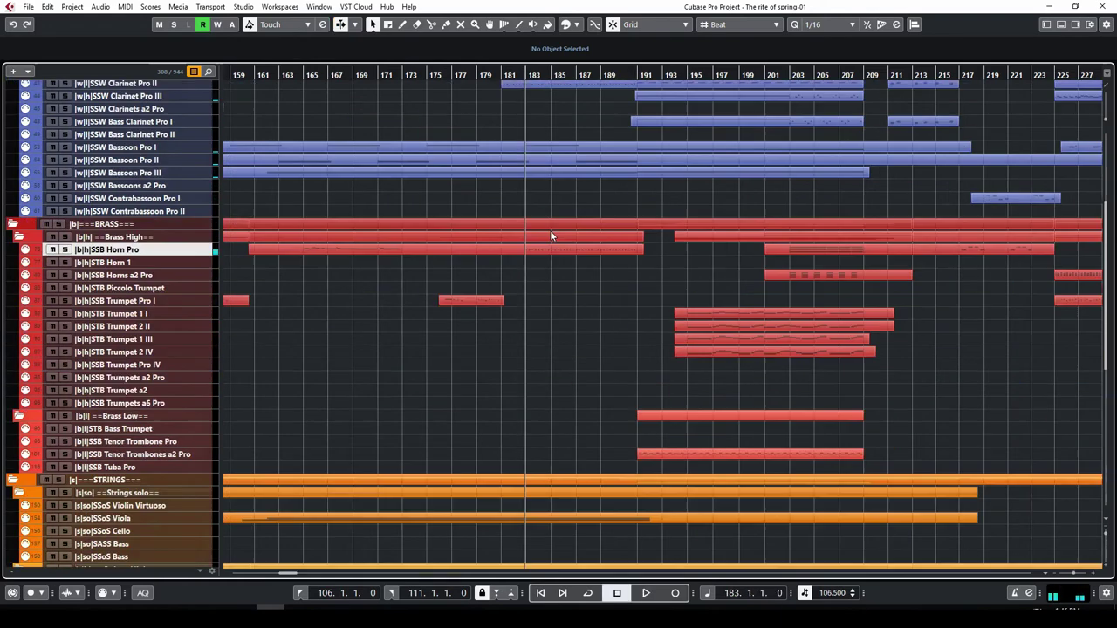
drag(545, 182, 547, 185)
scroll(588, 249, up, 4)
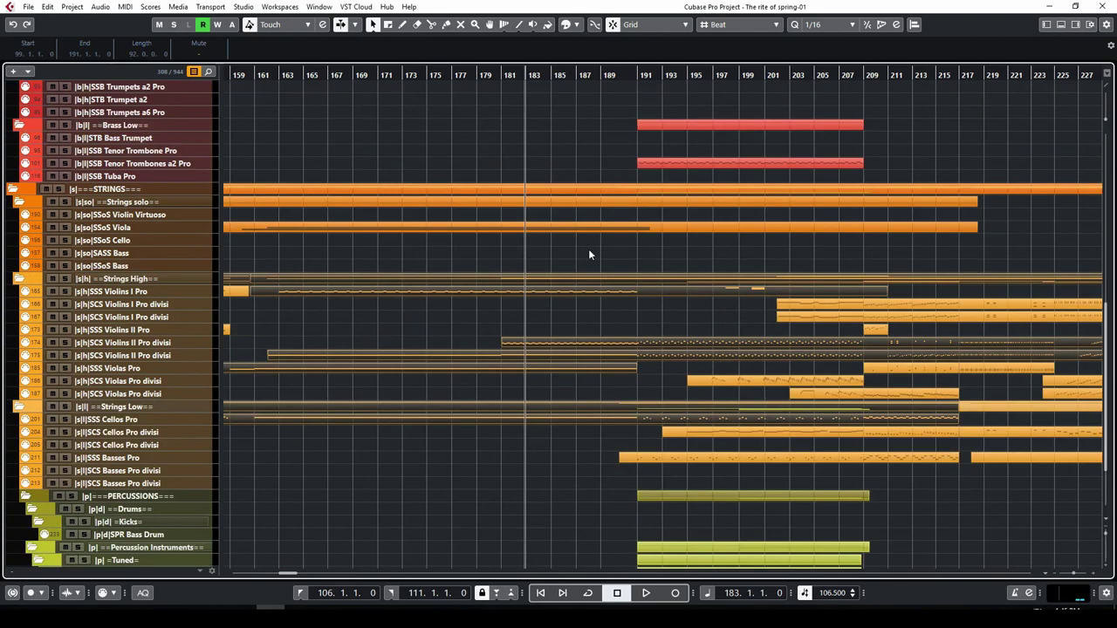
shift+click(578, 229)
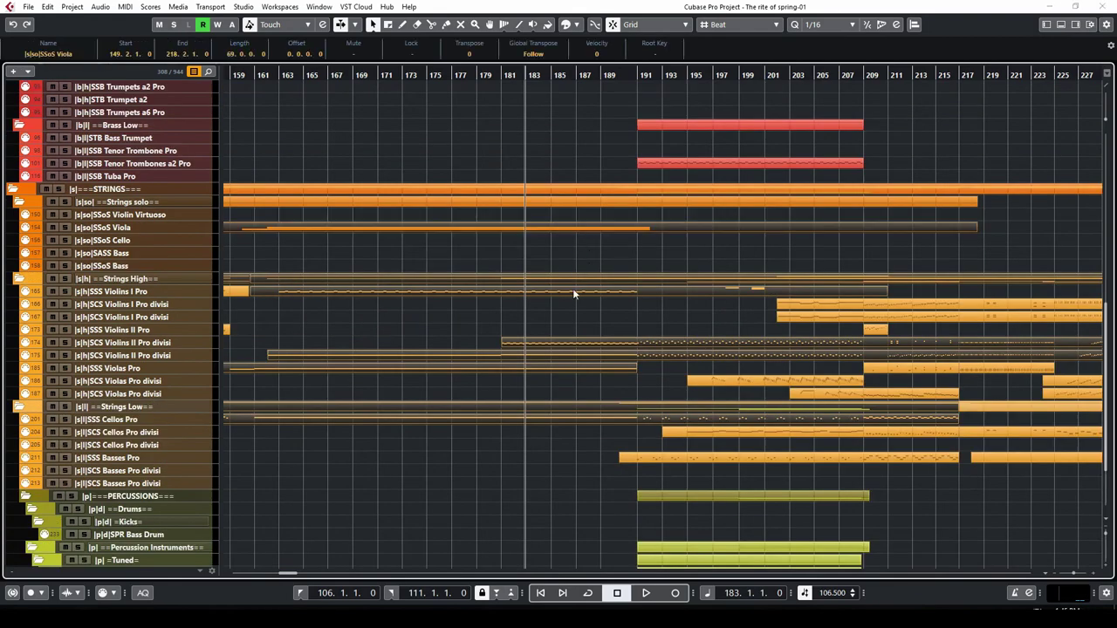
double_click(574, 294)
Step: Play from bar 159 and examine the SSS Violas col legno notes, enlarging the articulation lane
scroll(487, 178, down, 5)
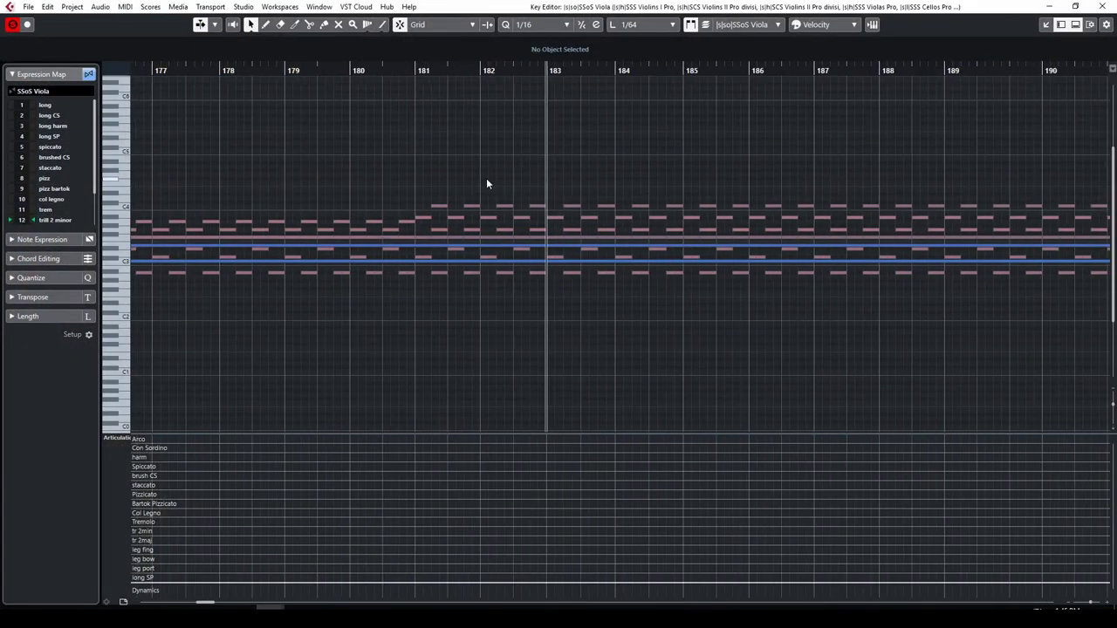
drag(415, 69, 62, 70)
click(461, 237)
drag(461, 421, 437, 312)
click(377, 261)
key(space)
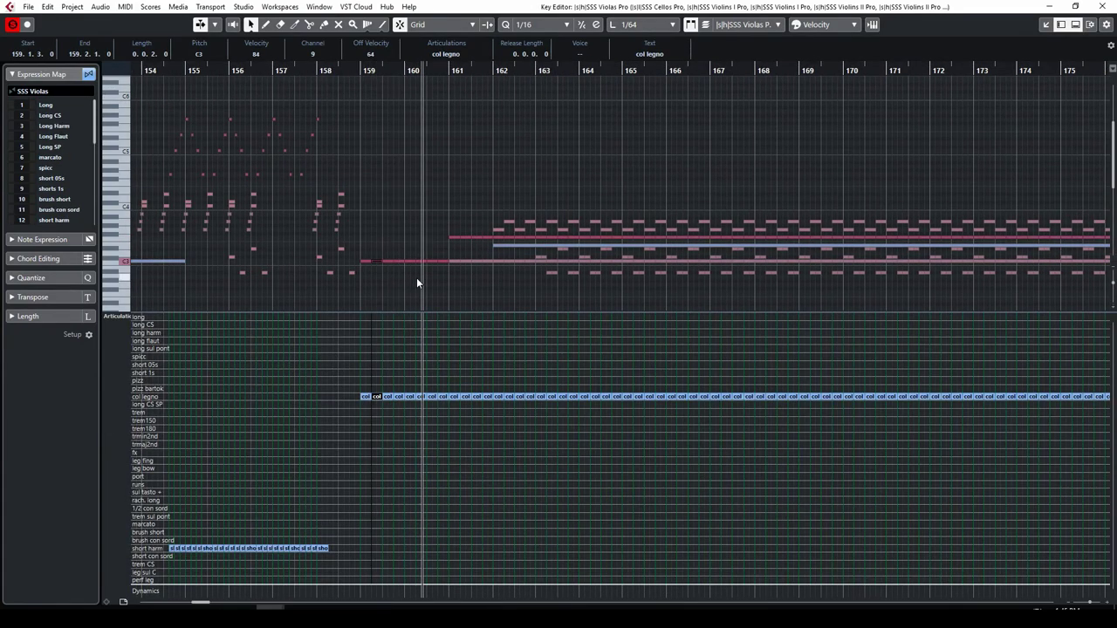
click(446, 290)
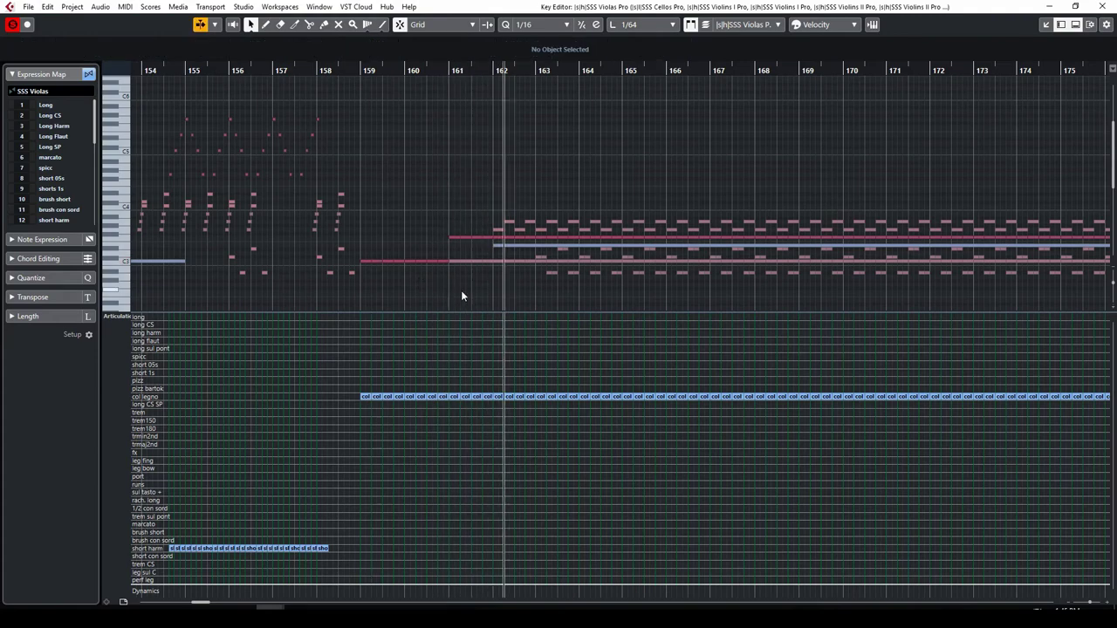
drag(533, 311, 531, 354)
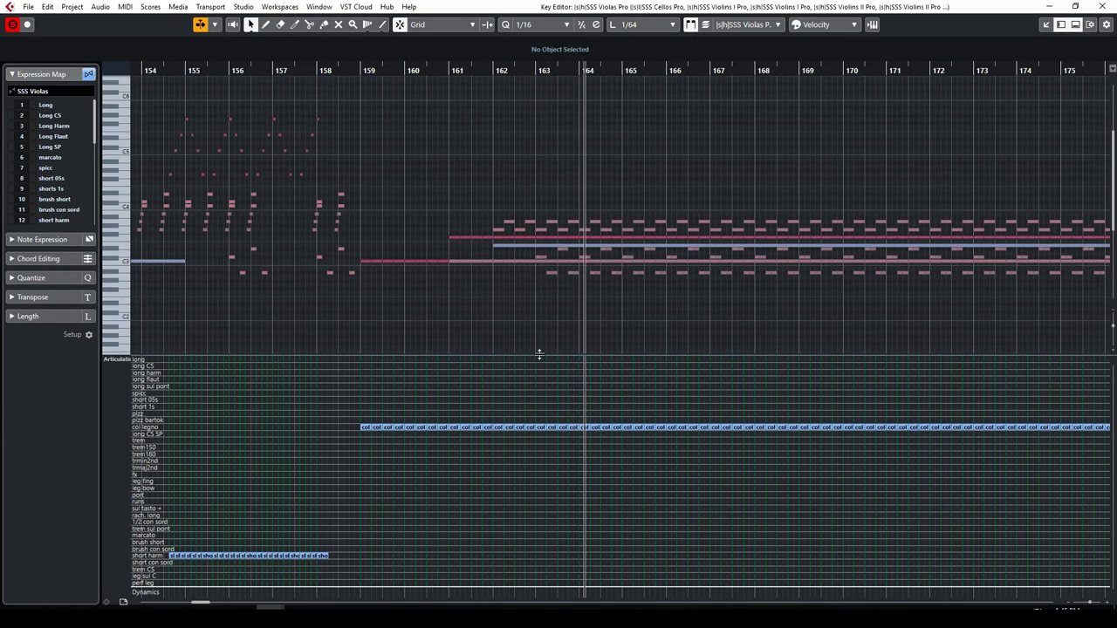
Step: Select an SSS Violins I spicc note in bar 163 and examine the string articulations onward through bar 206
click(573, 273)
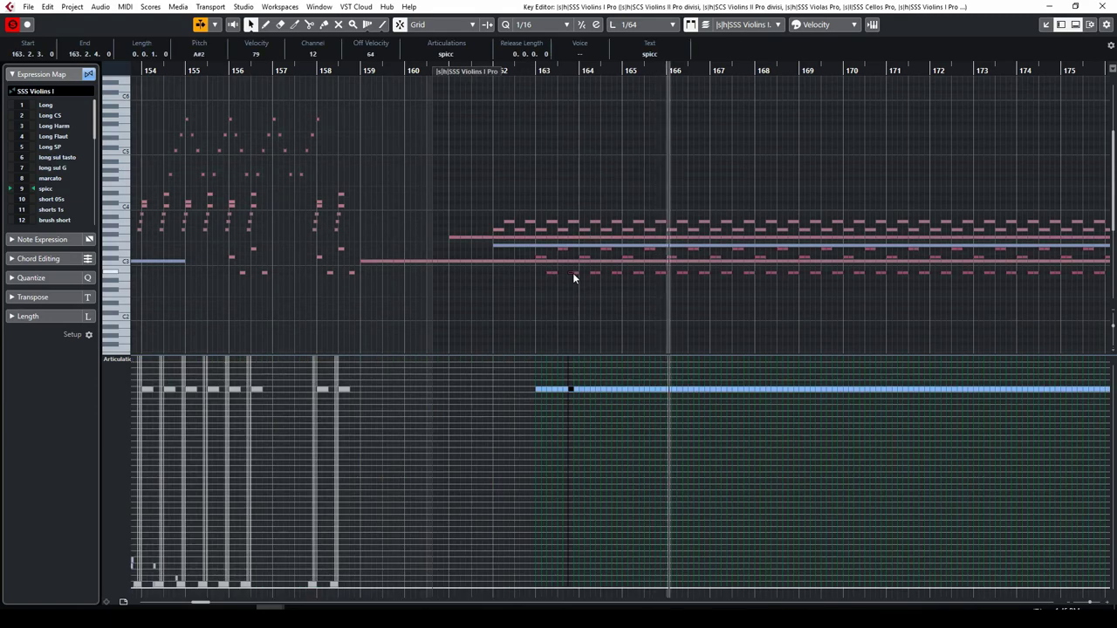
mouse_move(506, 354)
mouse_down()
mouse_move(508, 315)
mouse_move(508, 347)
mouse_up()
drag(194, 603, 202, 604)
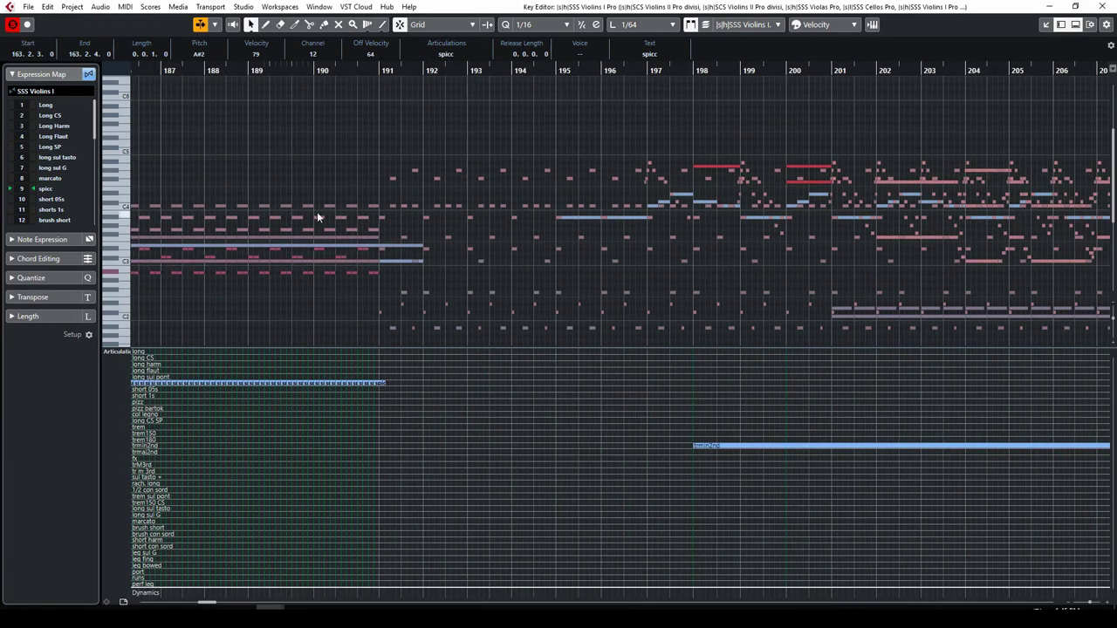
Step: Play the string parts from around bar 183 in the Key Editor, close the editor and stop playback
scroll(314, 215, down, 1)
key(space)
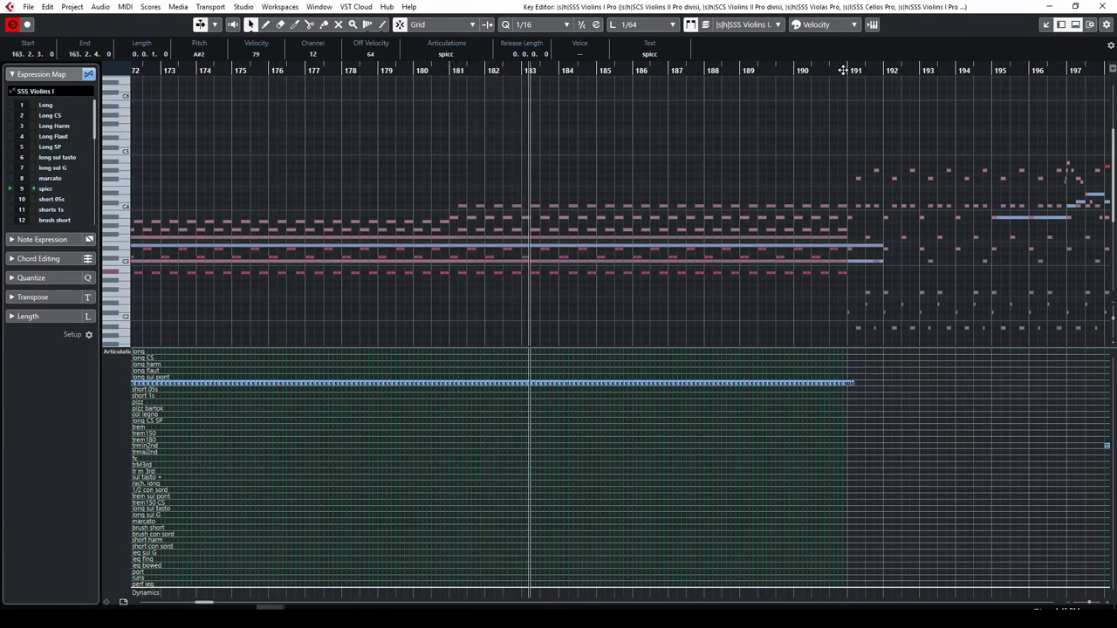
click(1096, 7)
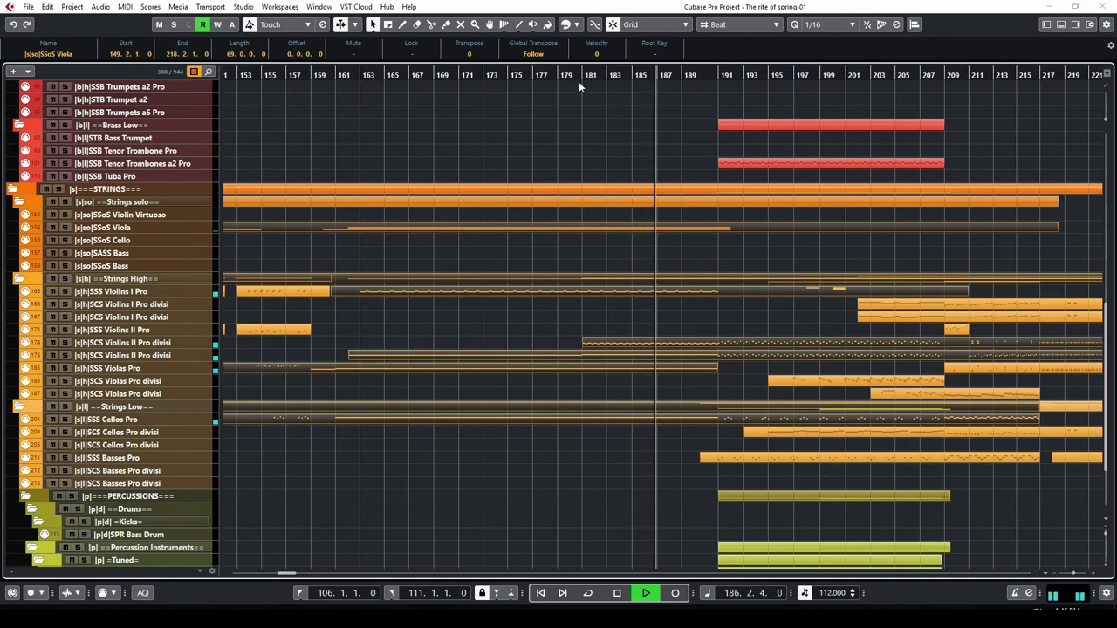
key(space)
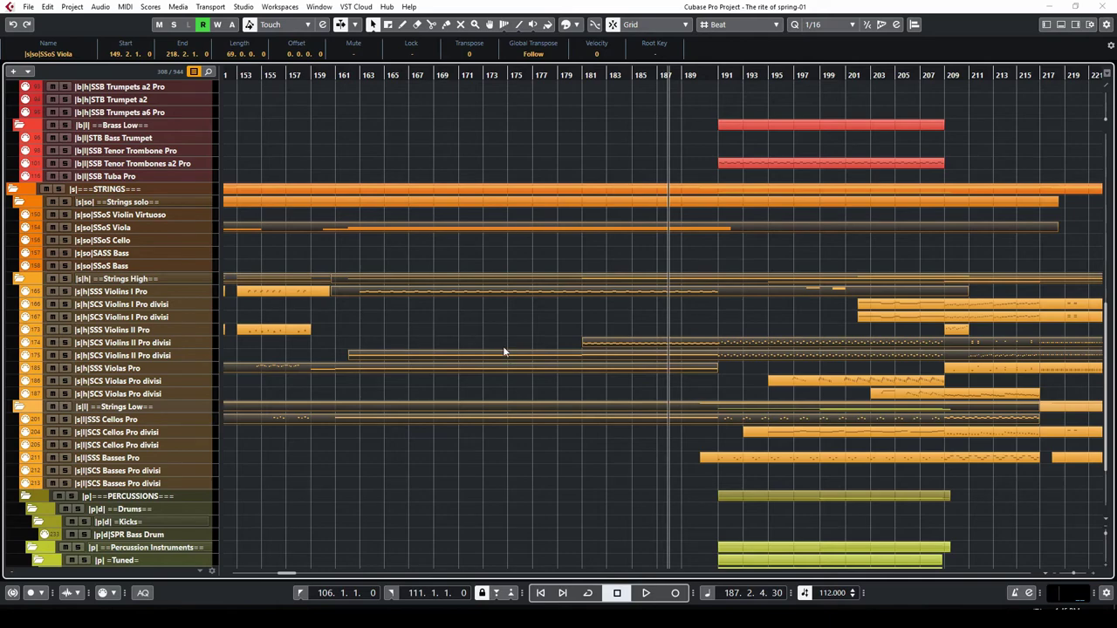
Step: Play from bar 182 and follow the woodwind and brass tracks to bar 195
scroll(502, 352, up, 10)
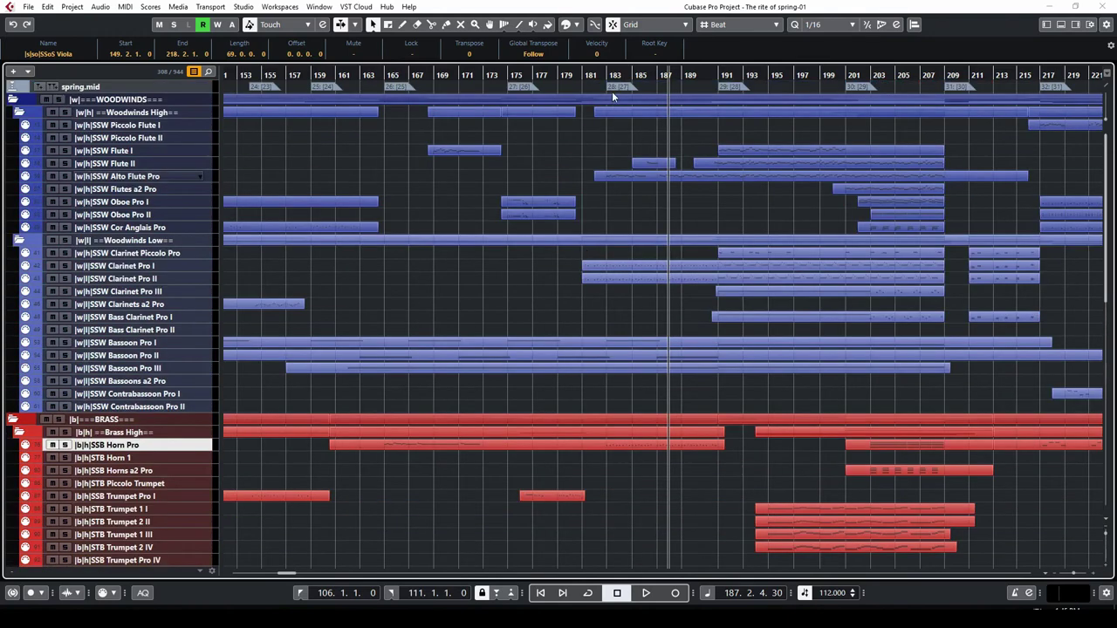
click(600, 75)
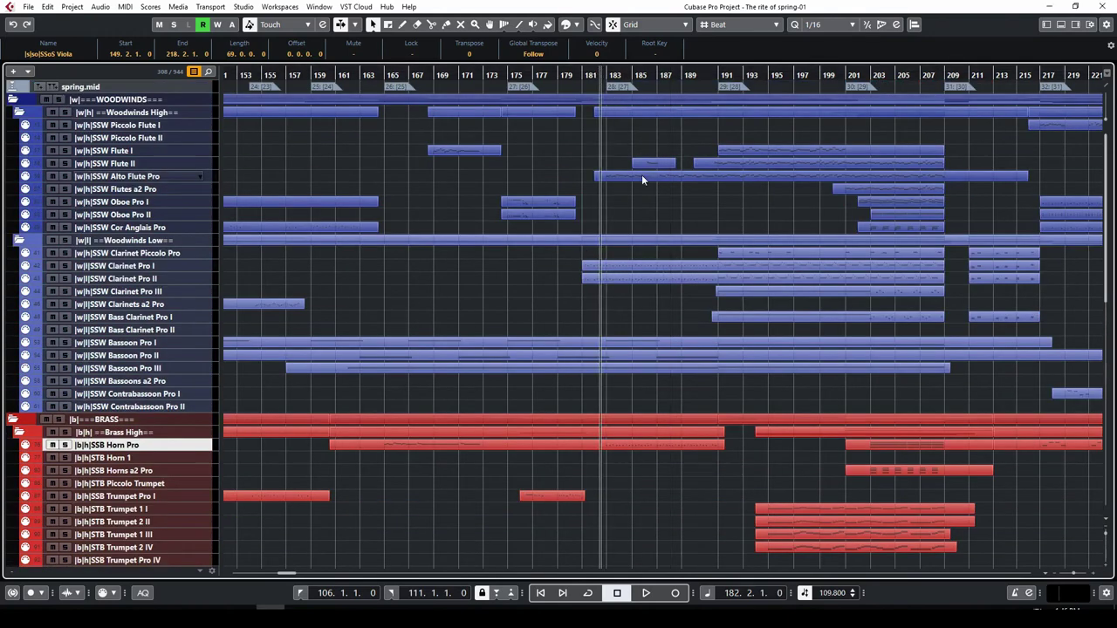
key(space)
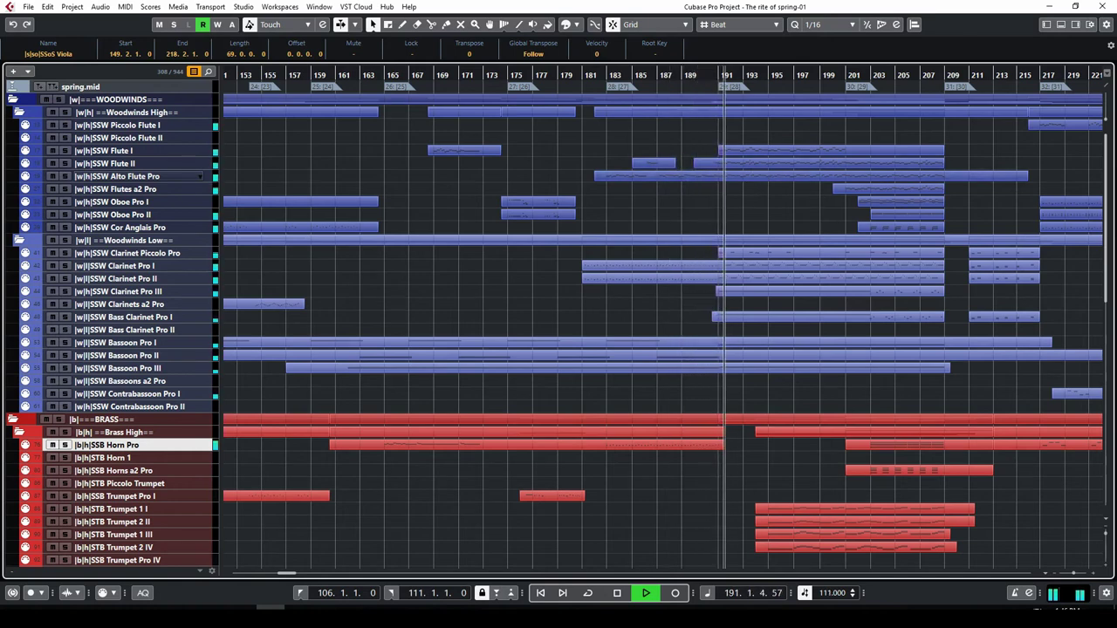
scroll(292, 574, right, 3)
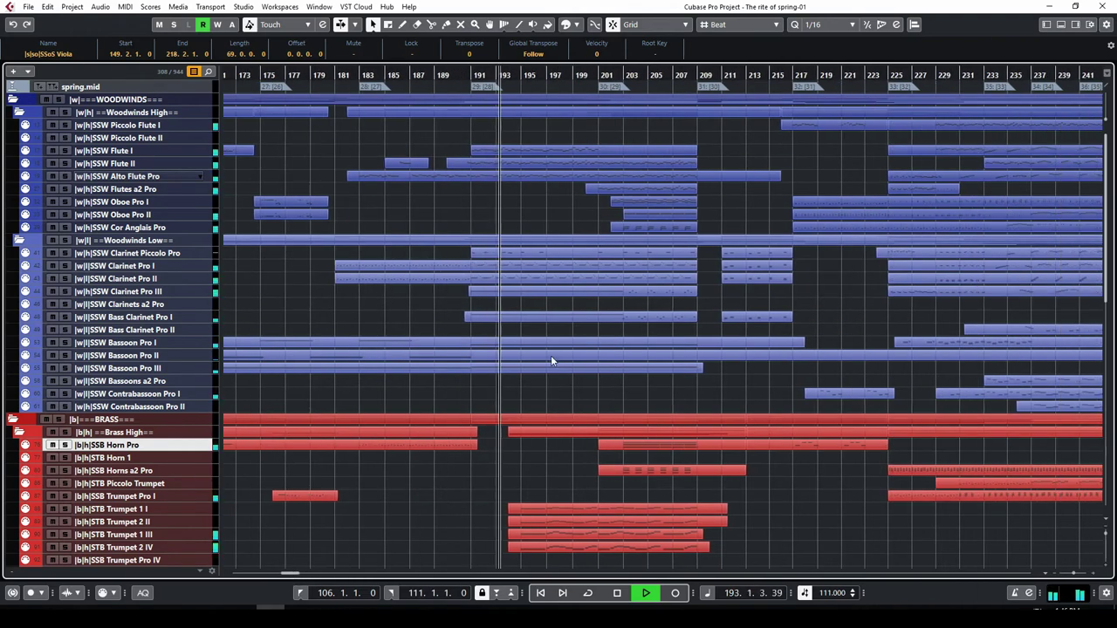
scroll(550, 358, down, 4)
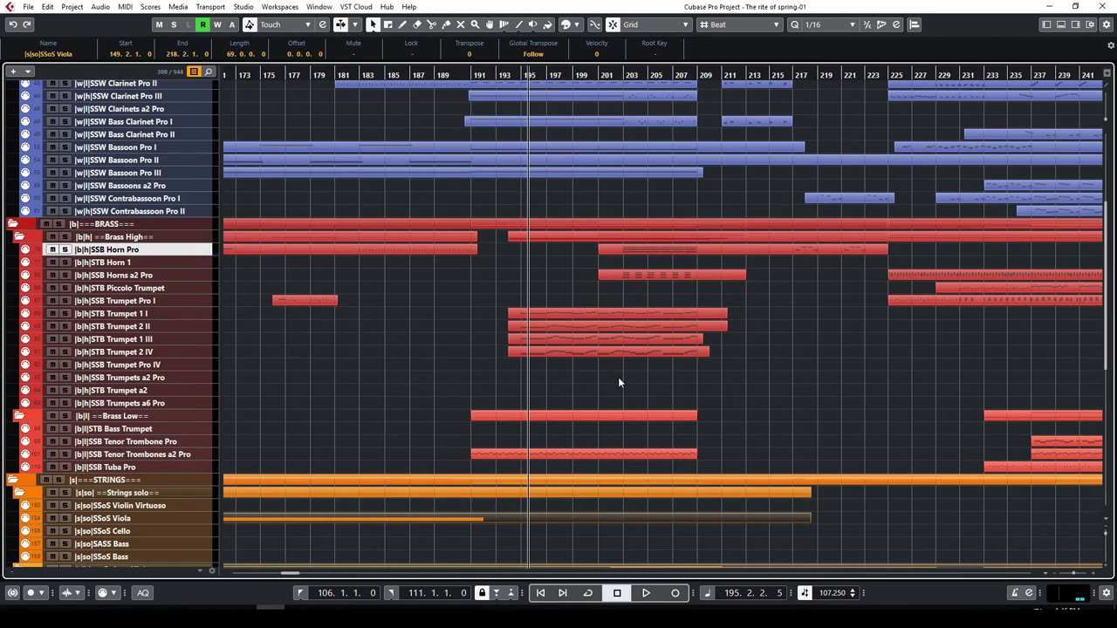
Step: Select the four STB Trumpet parts, solo their tracks and play them from bar 194
drag(618, 377, 573, 304)
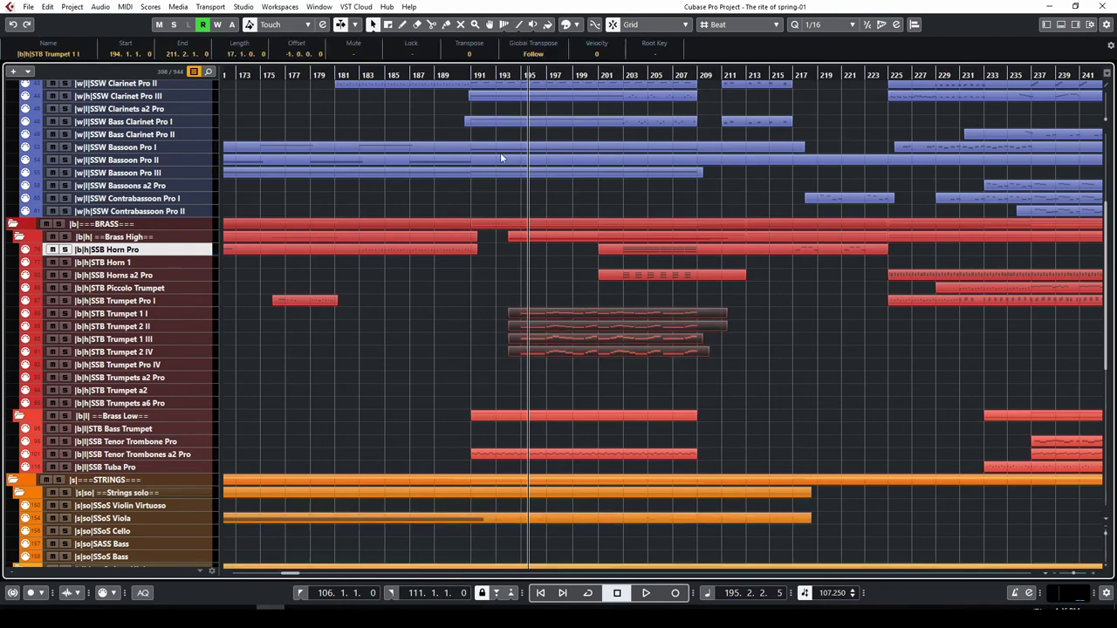
click(516, 75)
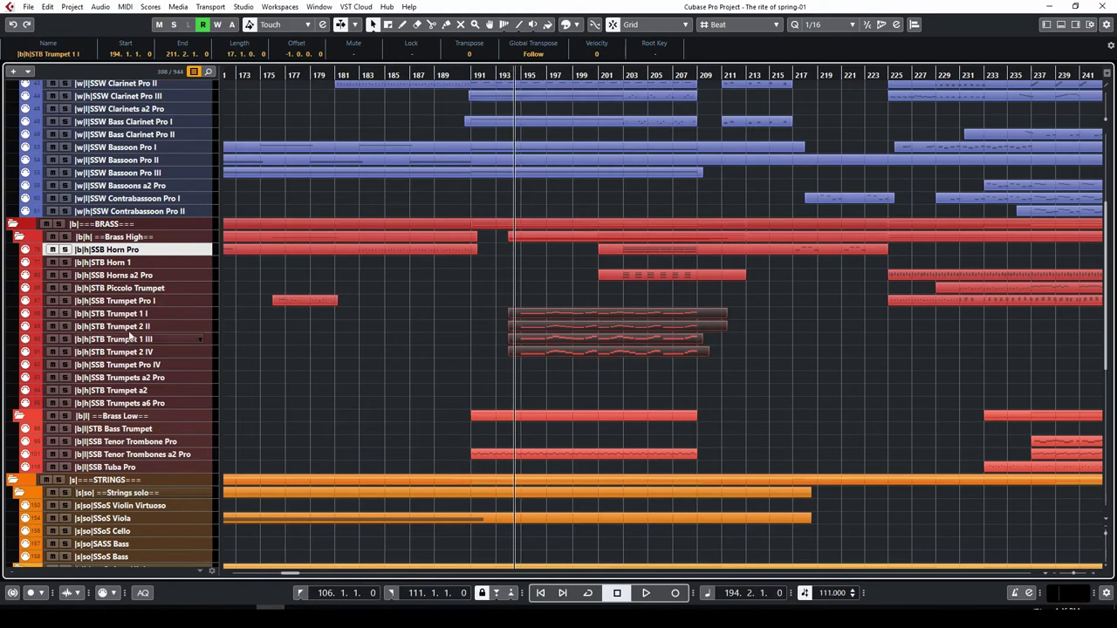
click(65, 314)
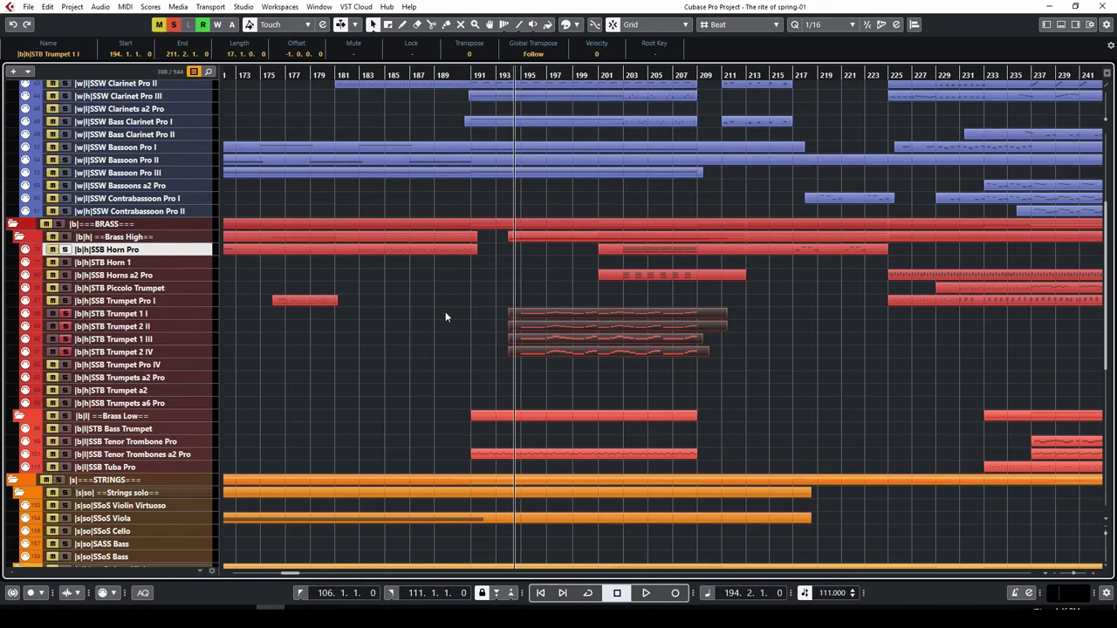
key(space)
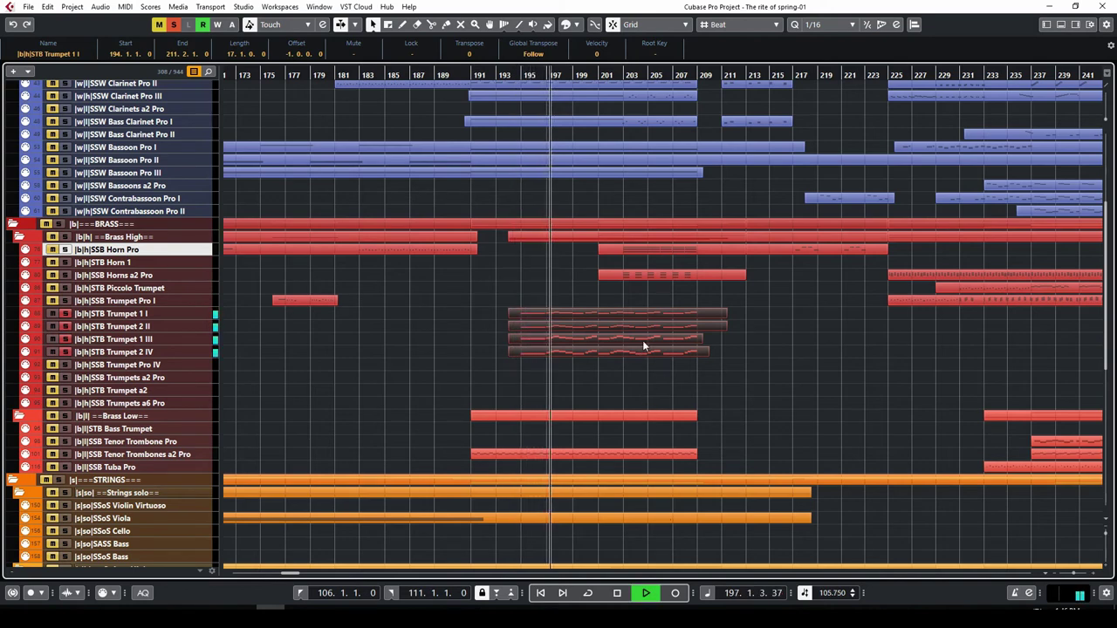
Step: Show the used automation of the four STB Trumpet tracks and examine their modulation and expression curves
click(206, 313)
shift+click(206, 351)
right_click(206, 351)
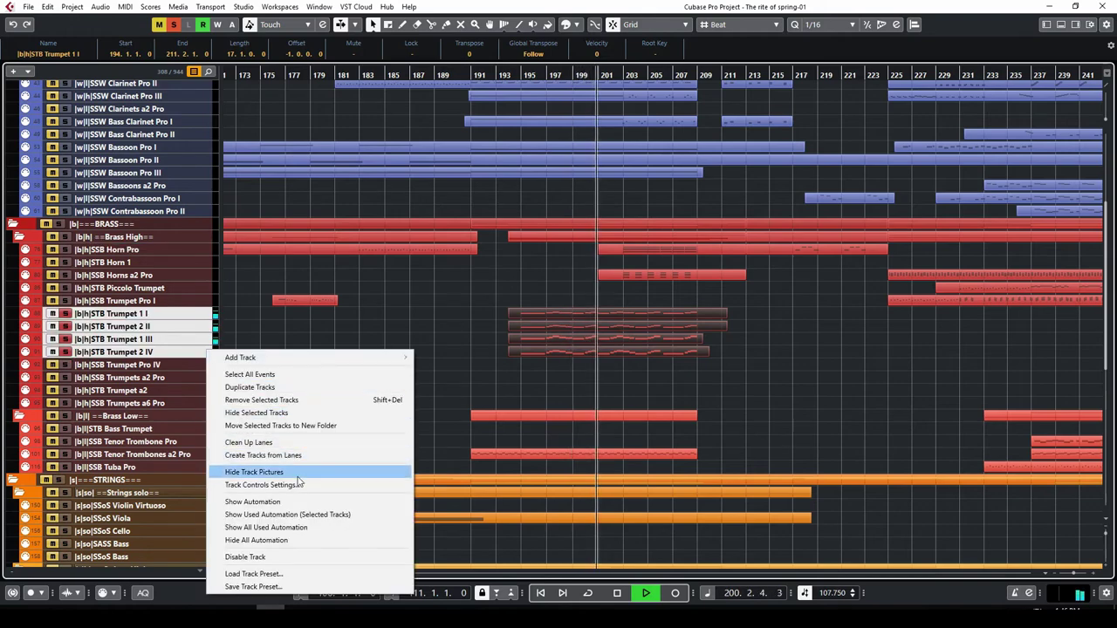
click(299, 515)
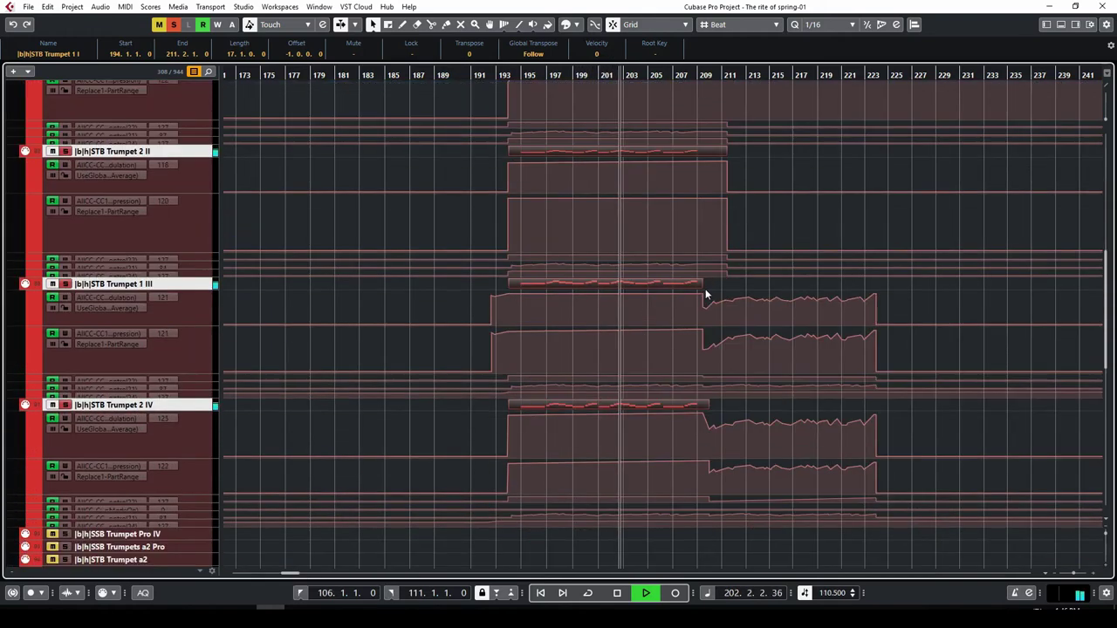
scroll(829, 308, up, 5)
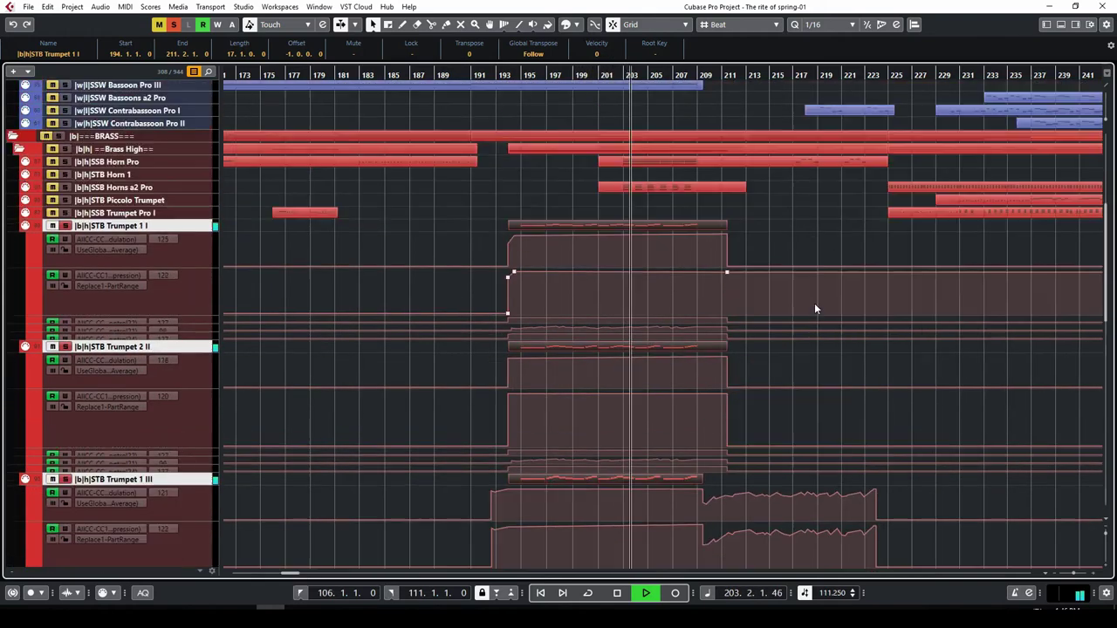
Step: Hide the automation lanes of the STB Trumpet tracks again and stop playback
right_click(207, 230)
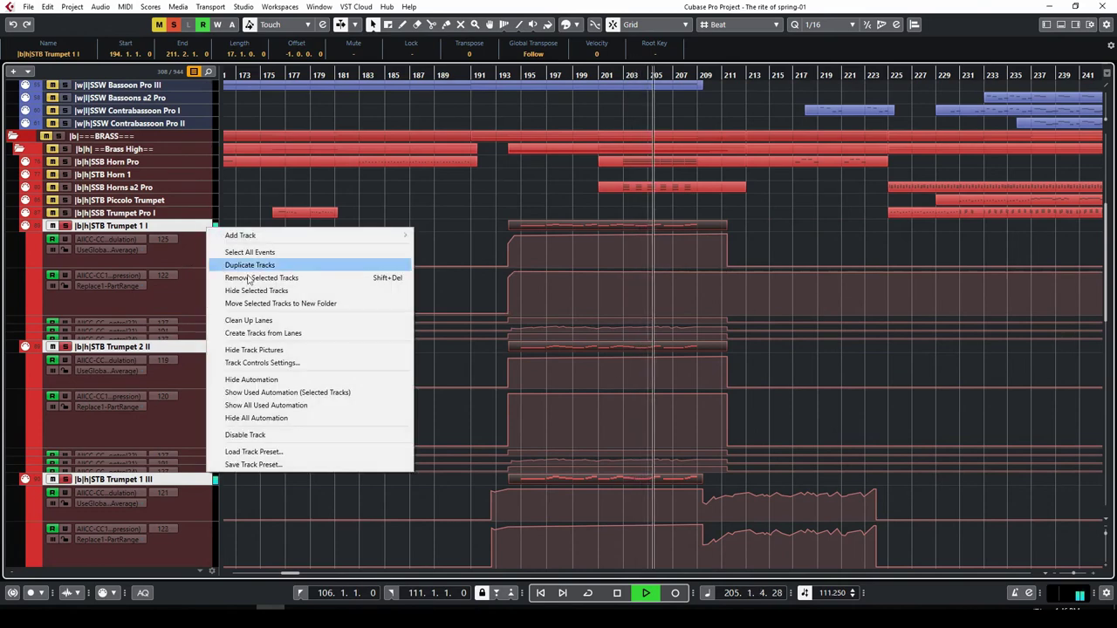
click(281, 396)
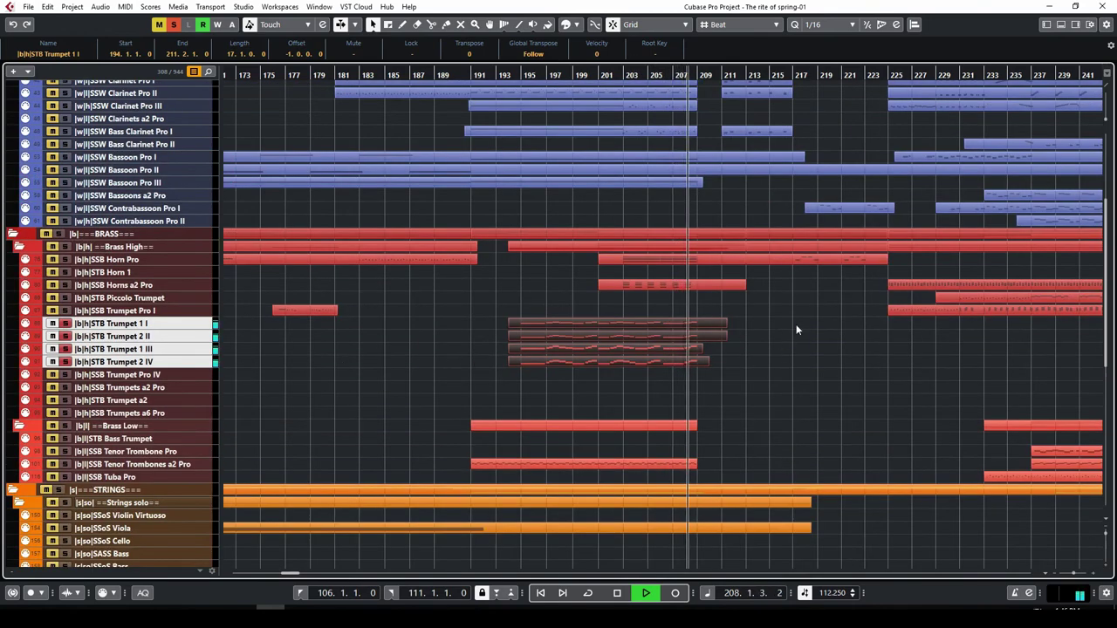
key(space)
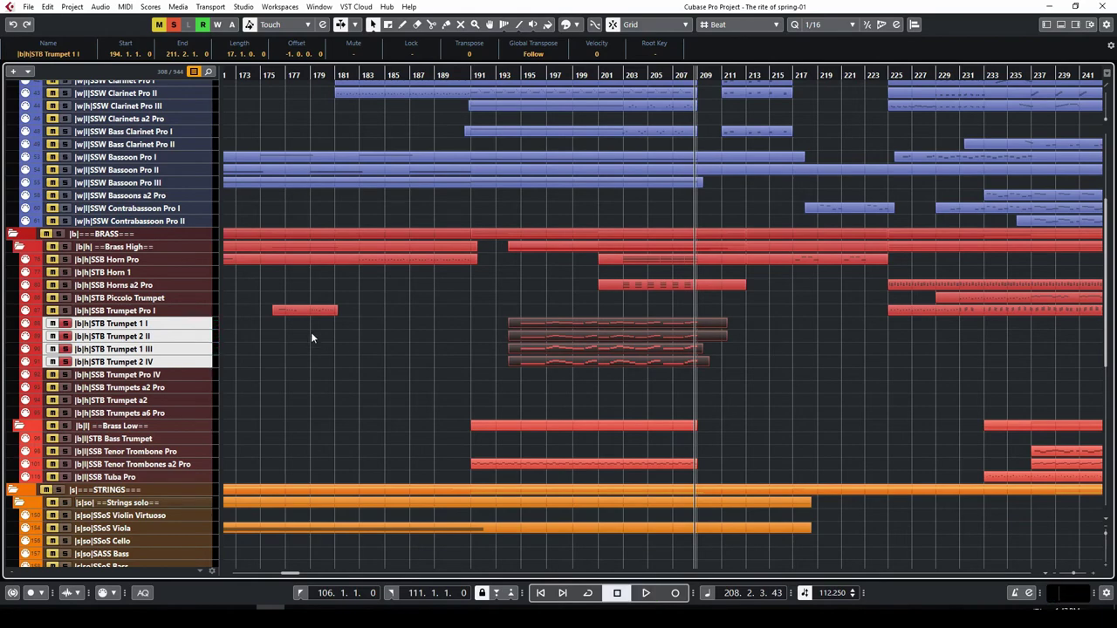
Step: Switch to Vienna Ensemble Pro, examine the STB Trumpet solo 1 Kontakt instrument in the Brass instance, and return to Cubase
key(alt+Tab)
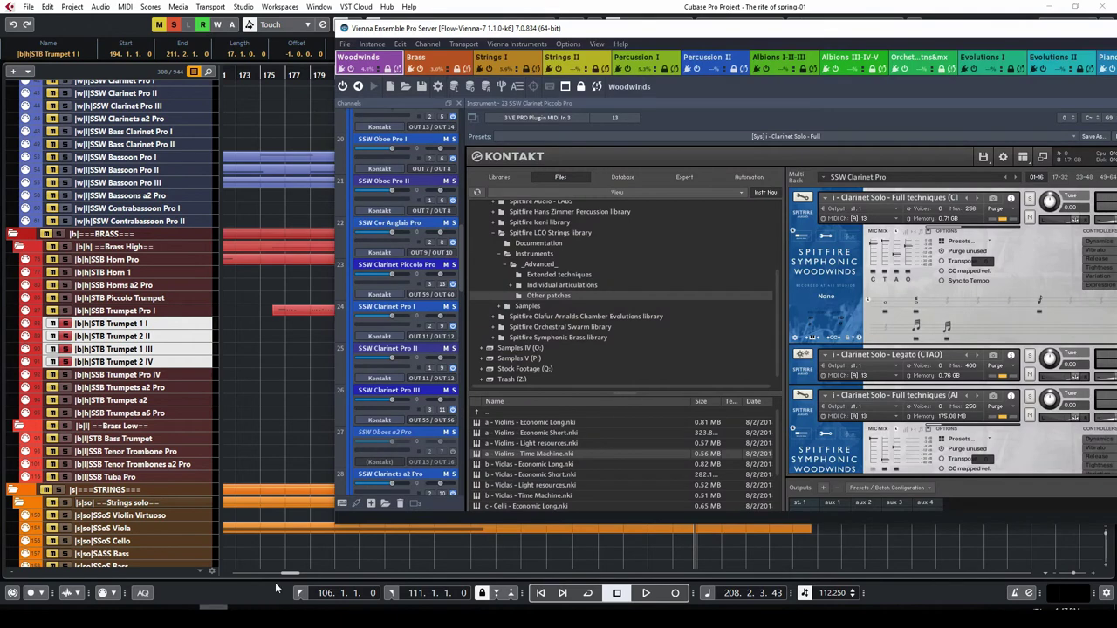
click(434, 63)
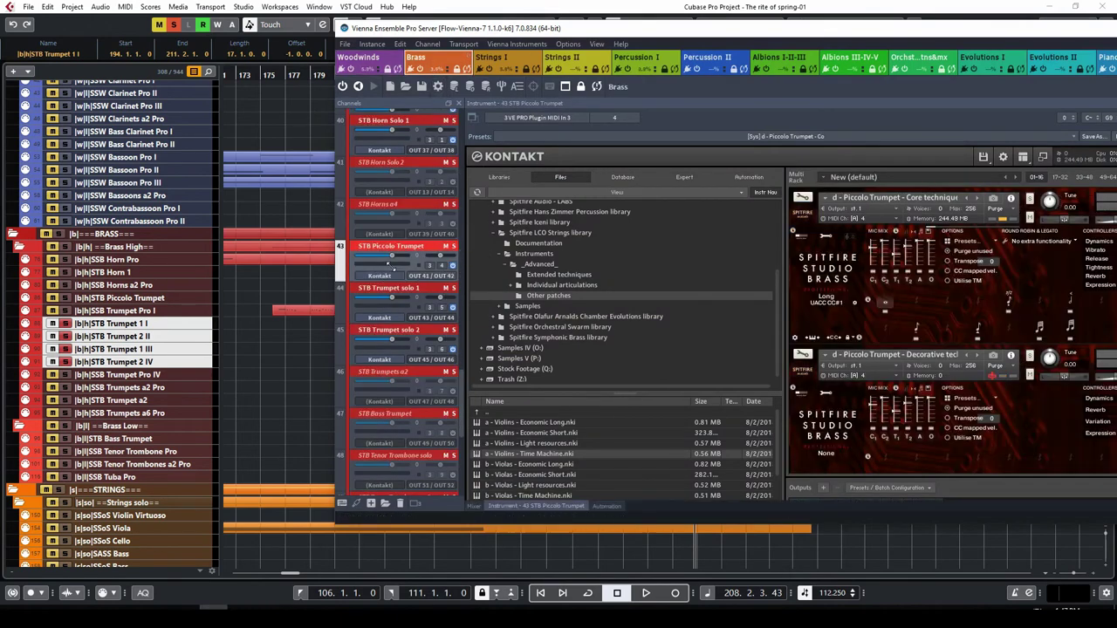
click(377, 317)
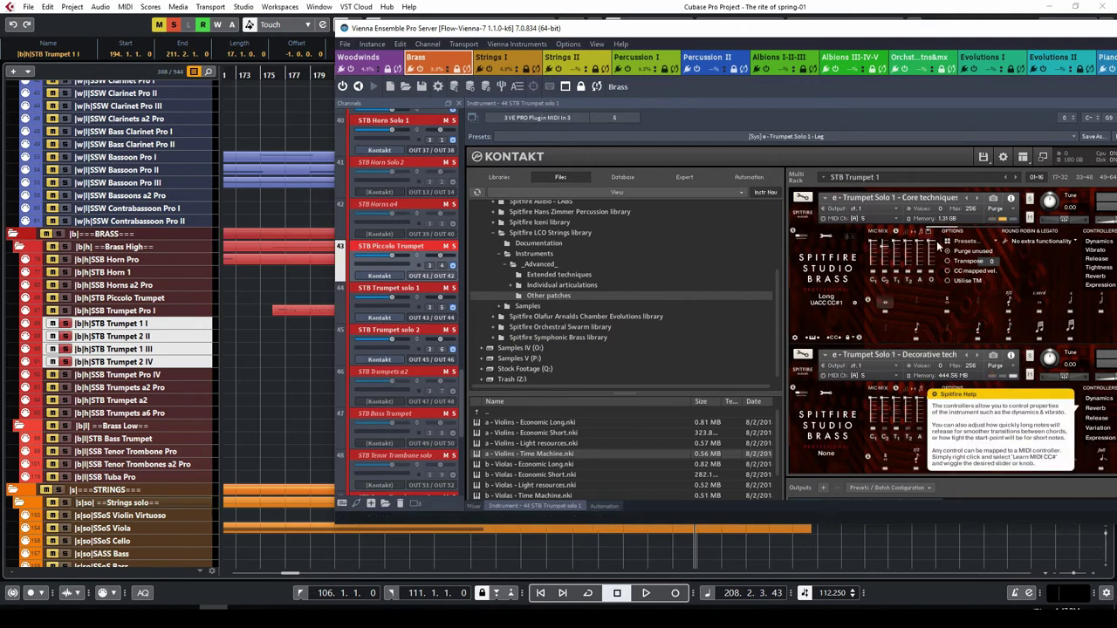
click(862, 17)
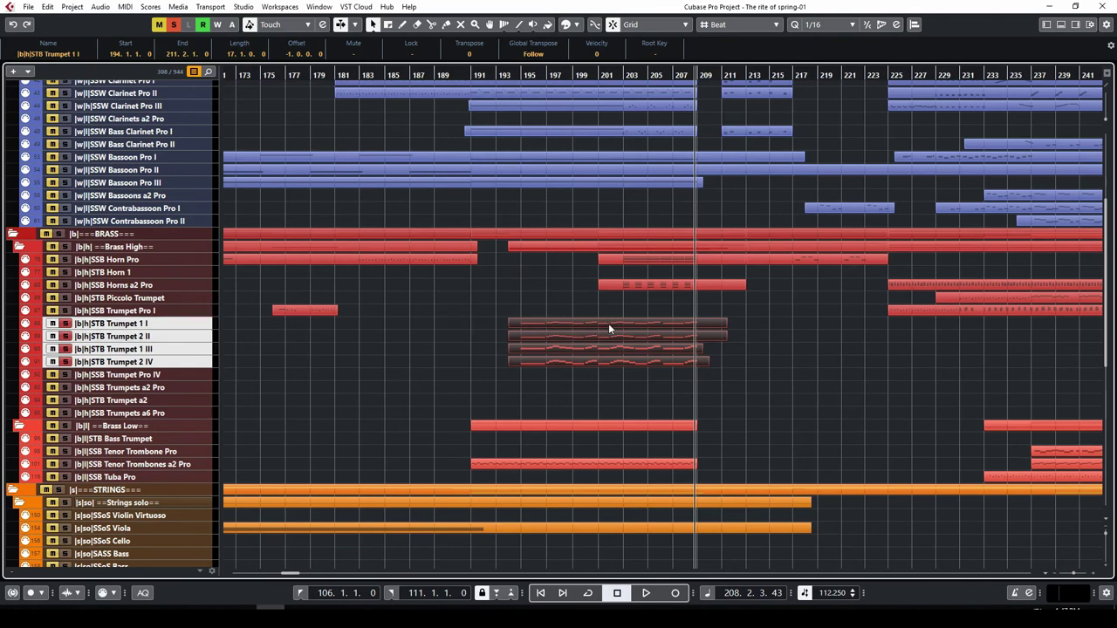
Step: Place the cursor at bar 195, reselect all four STB Trumpet parts and open them together in the Key Editor
click(781, 336)
click(521, 75)
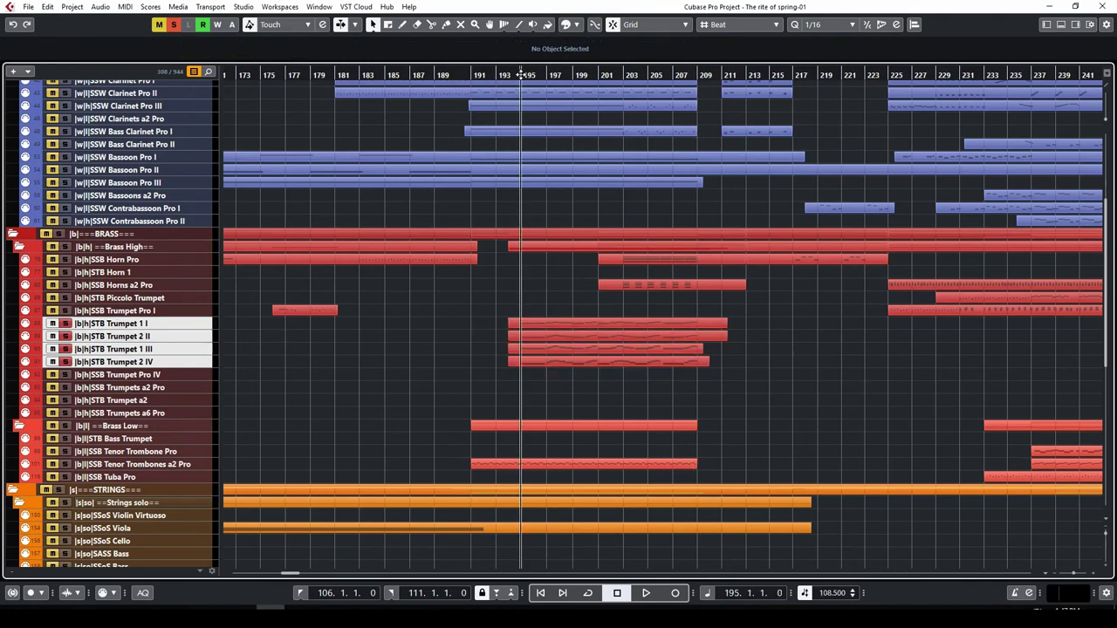
click(568, 323)
shift+click(565, 336)
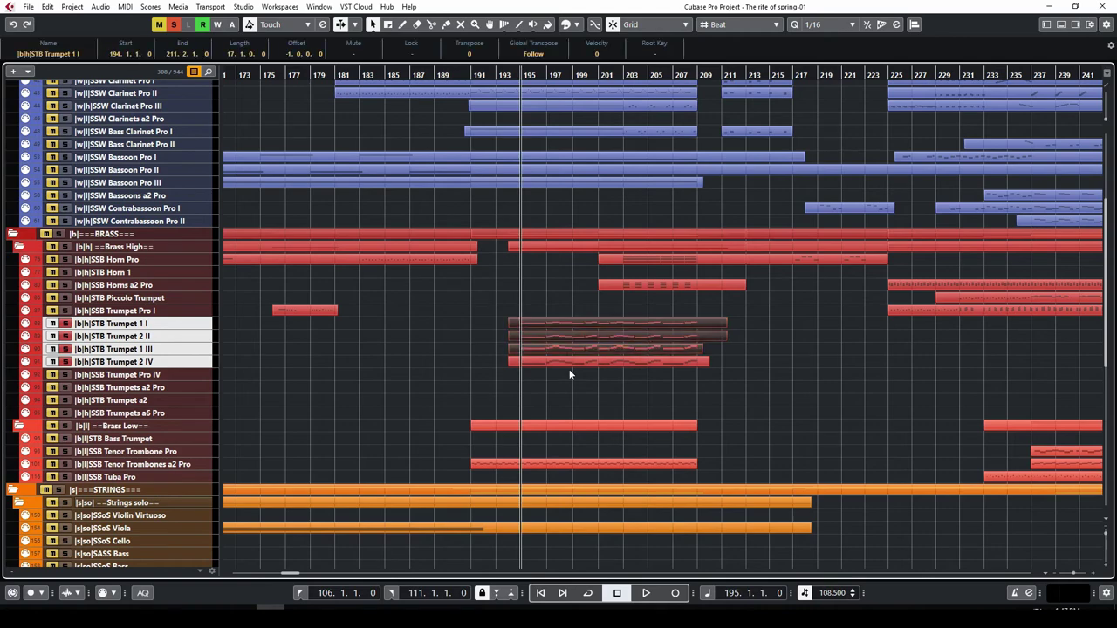
shift+click(566, 360)
double_click(567, 361)
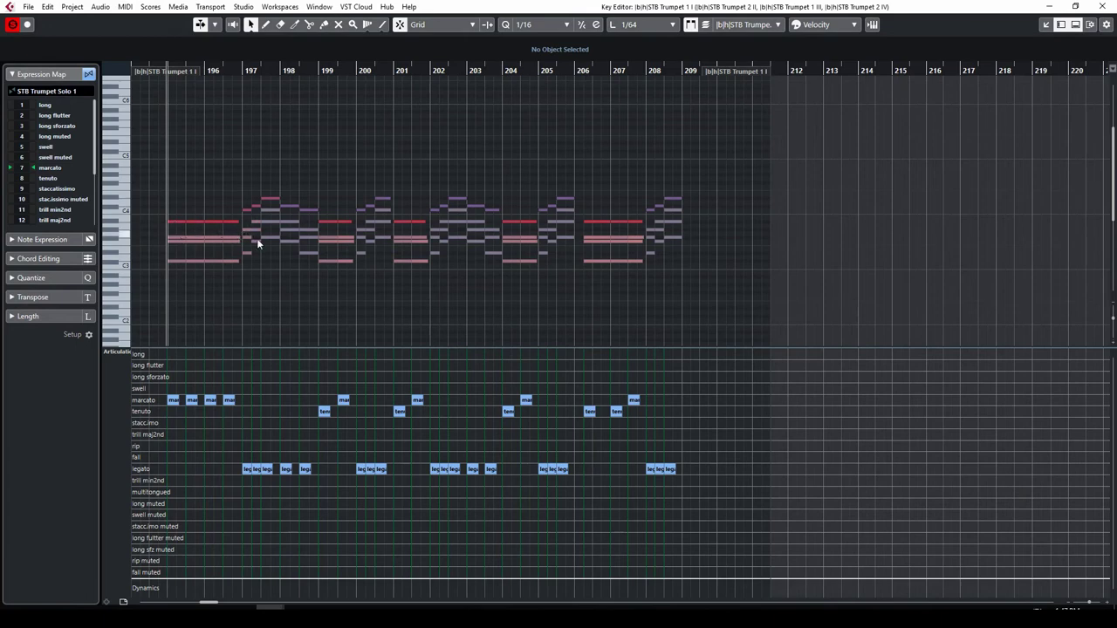
Step: Play the trumpet notes from bar 195, examine their marcato, tenuto and legato articulations, and add the velocity lane
click(316, 87)
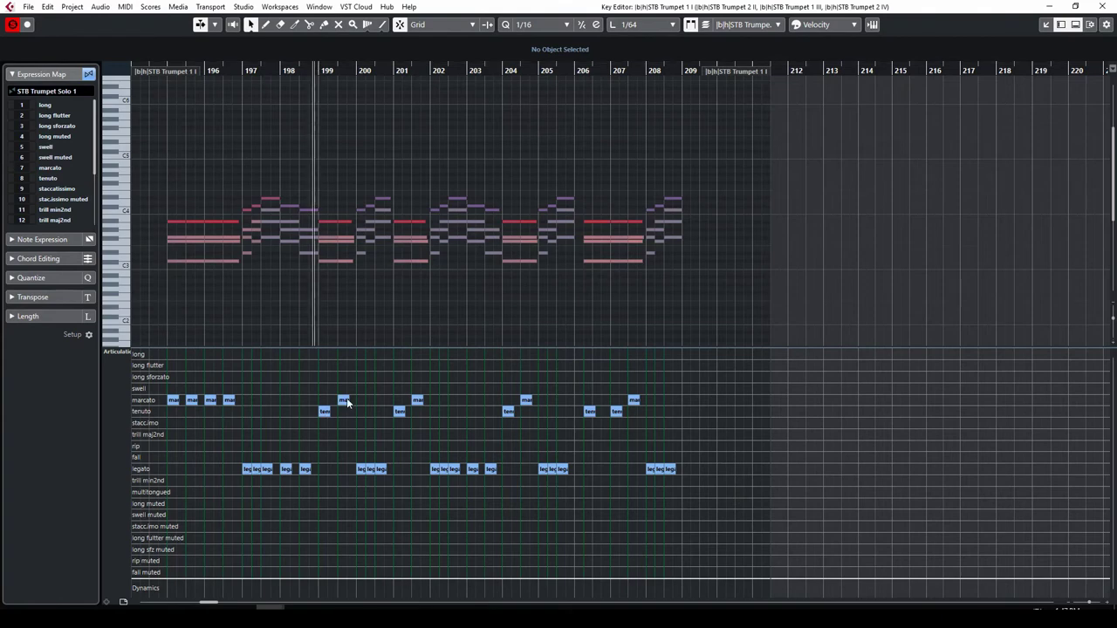
drag(312, 70, 160, 82)
key(space)
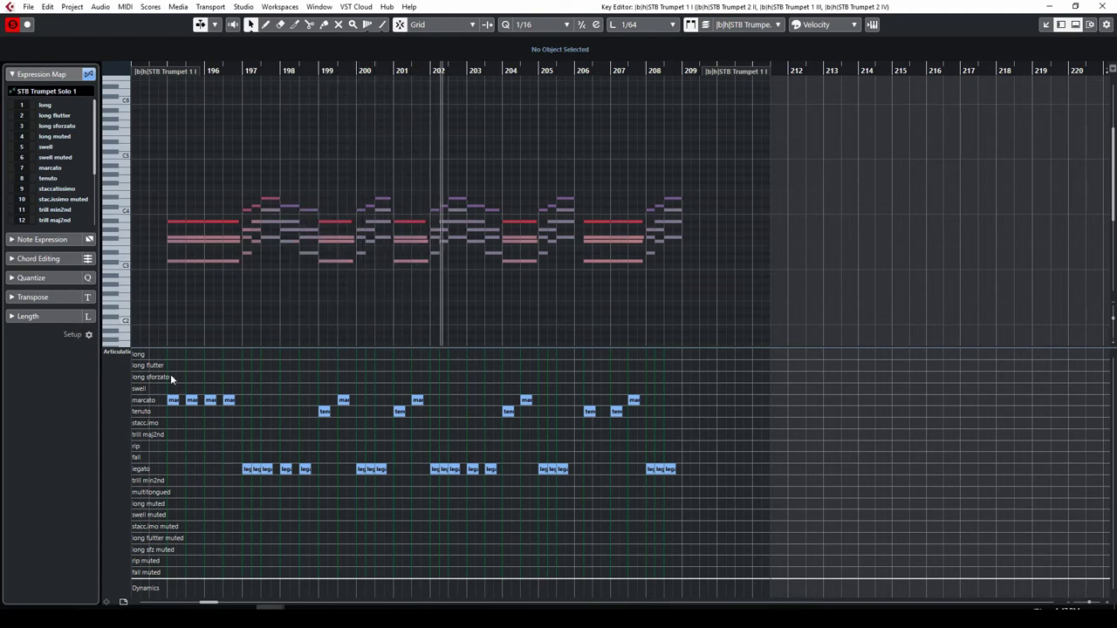
click(123, 602)
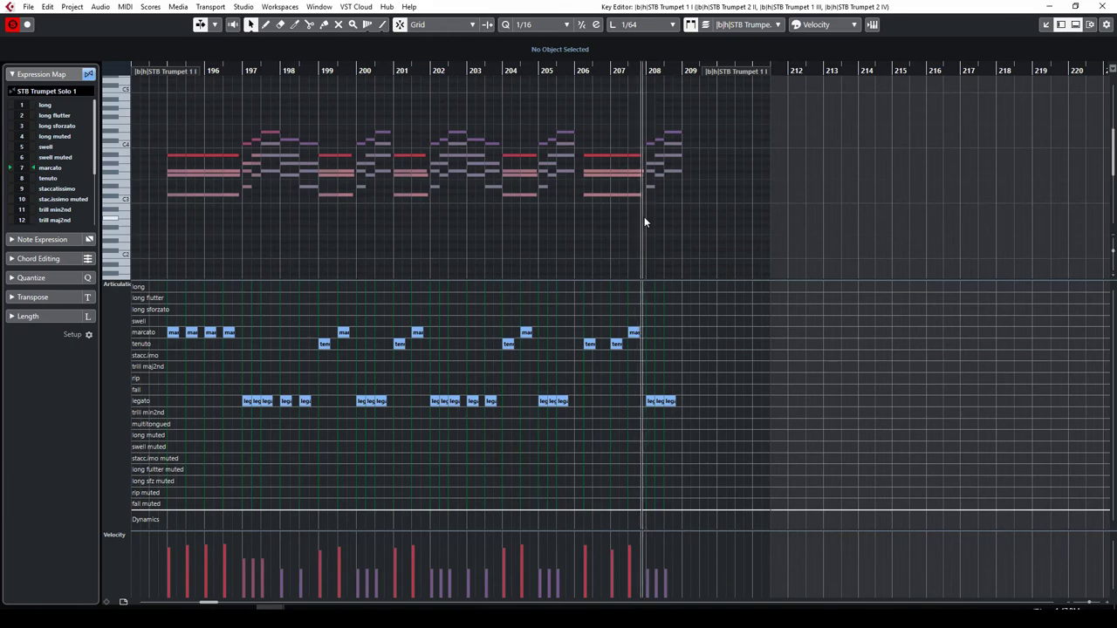
Step: Close the Key Editor, stop playback and turn off solo on the four STB Trumpet tracks
click(1105, 6)
key(space)
key(g)
key(space)
click(174, 23)
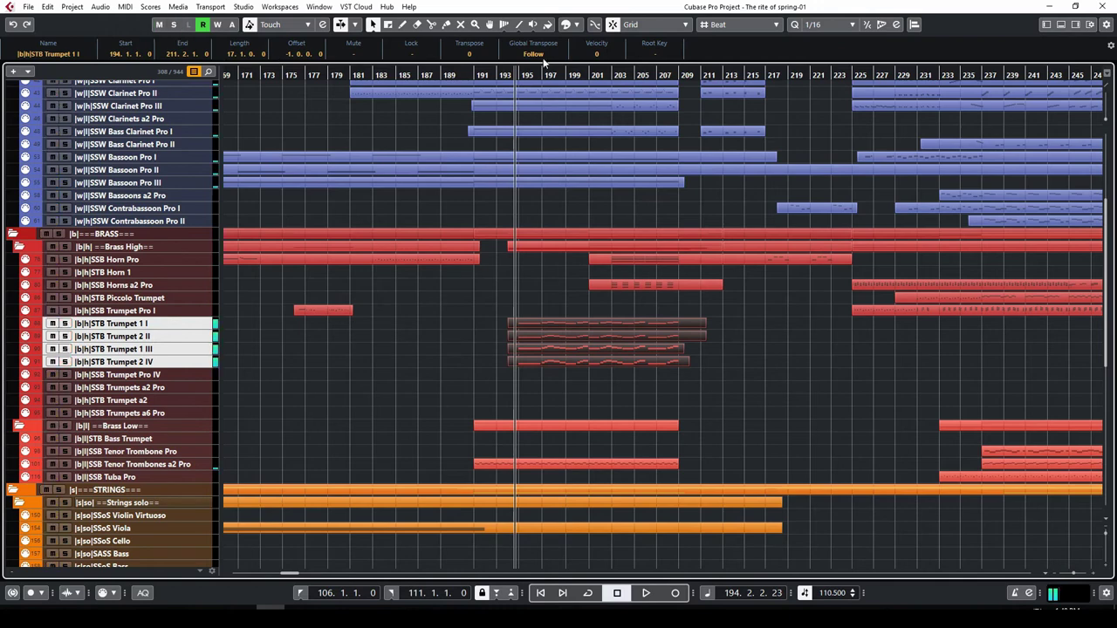
Step: Play the full orchestra from about bar 193, follow the brass and woodwind tracks to bar 209, and stop
click(502, 75)
key(space)
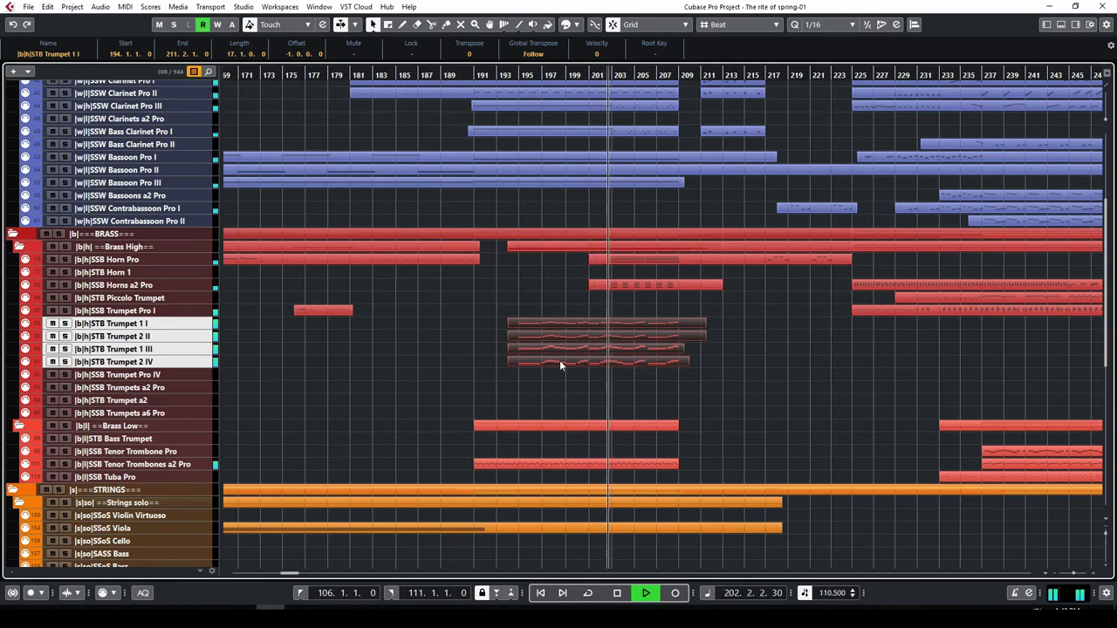
scroll(602, 352, up, 4)
scroll(660, 355, up, 3)
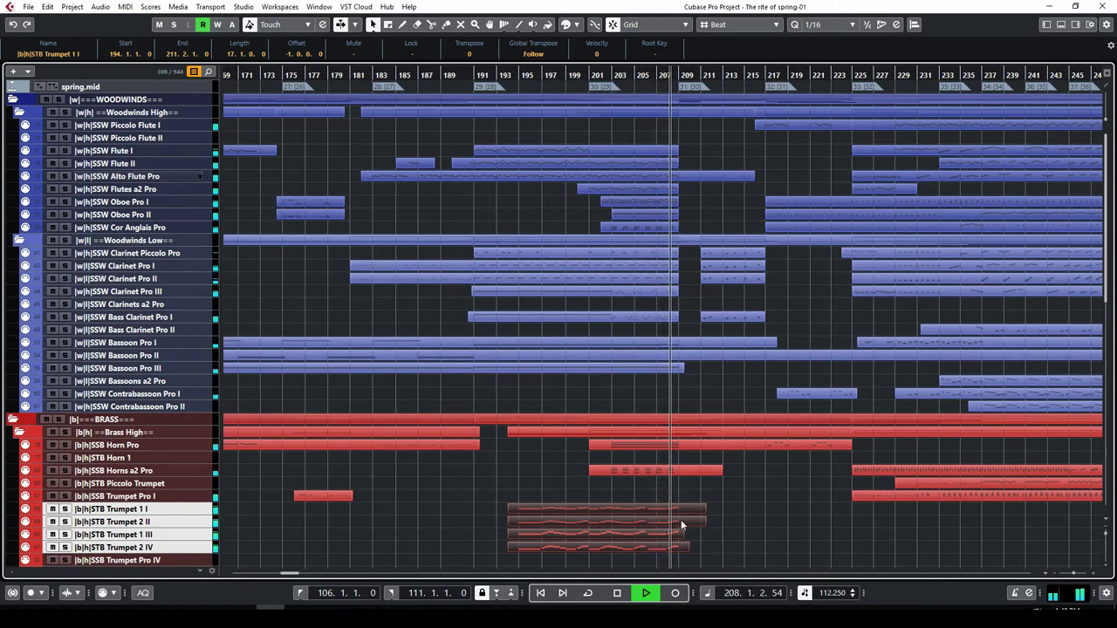
click(620, 594)
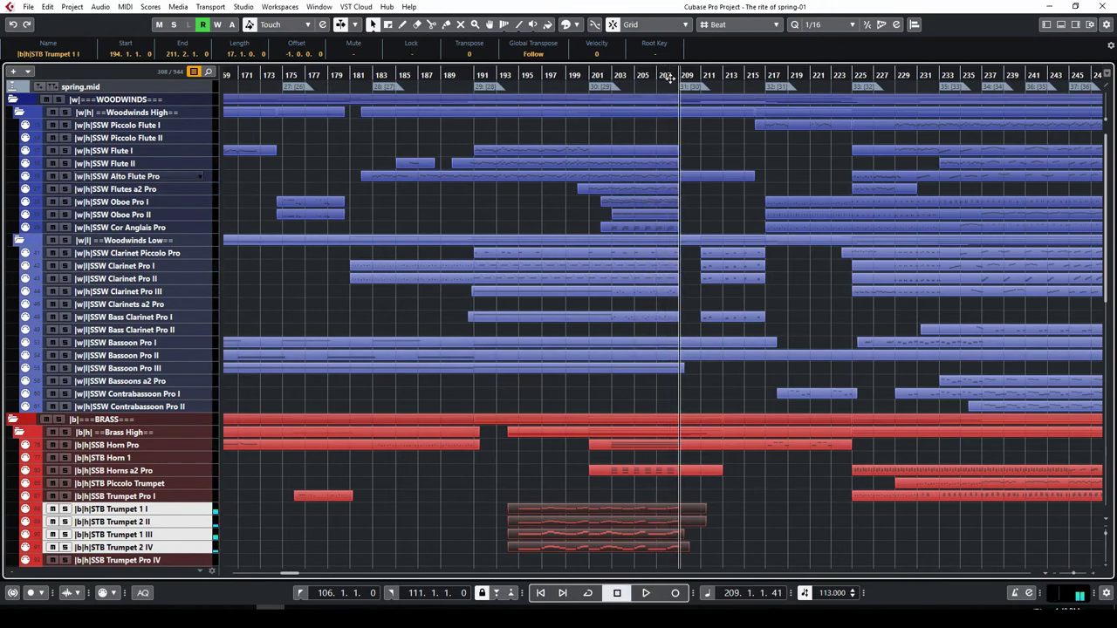
Step: Set the locators to bars 205 and 209, turn on cycle playback and move the cursor to bar 204
double_click(416, 593)
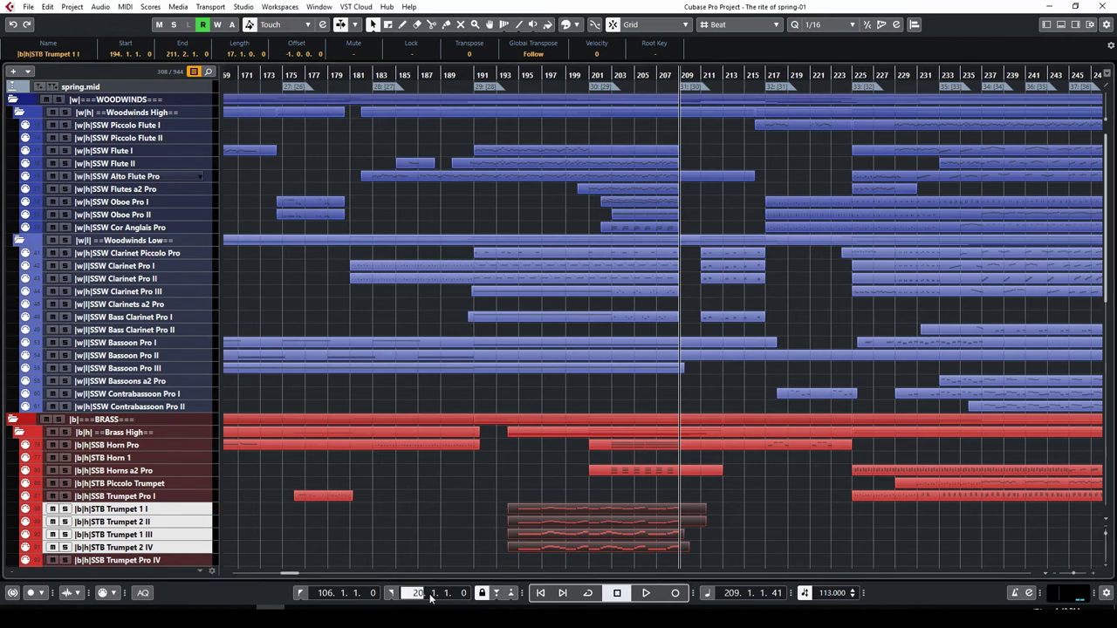
text(209)
key(Return)
text(206)
key(Return)
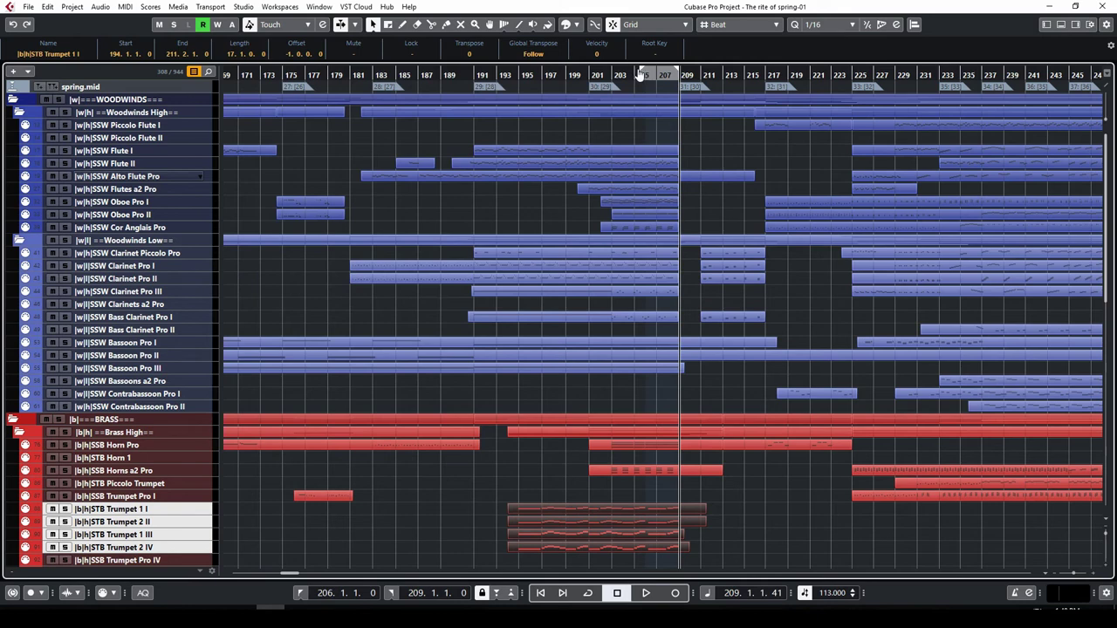
drag(643, 73, 627, 77)
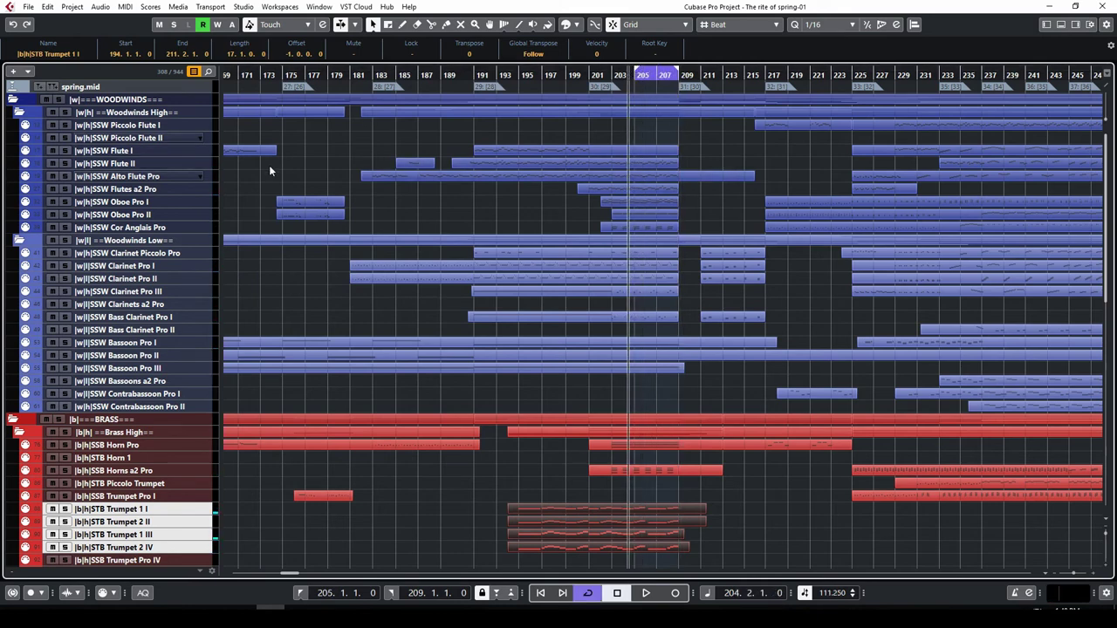
Step: Play the cycled passage and progressively solo SSW Flute II, Alto Flute, Flutes a2, both Oboes and Cor Anglais
click(64, 163)
key(space)
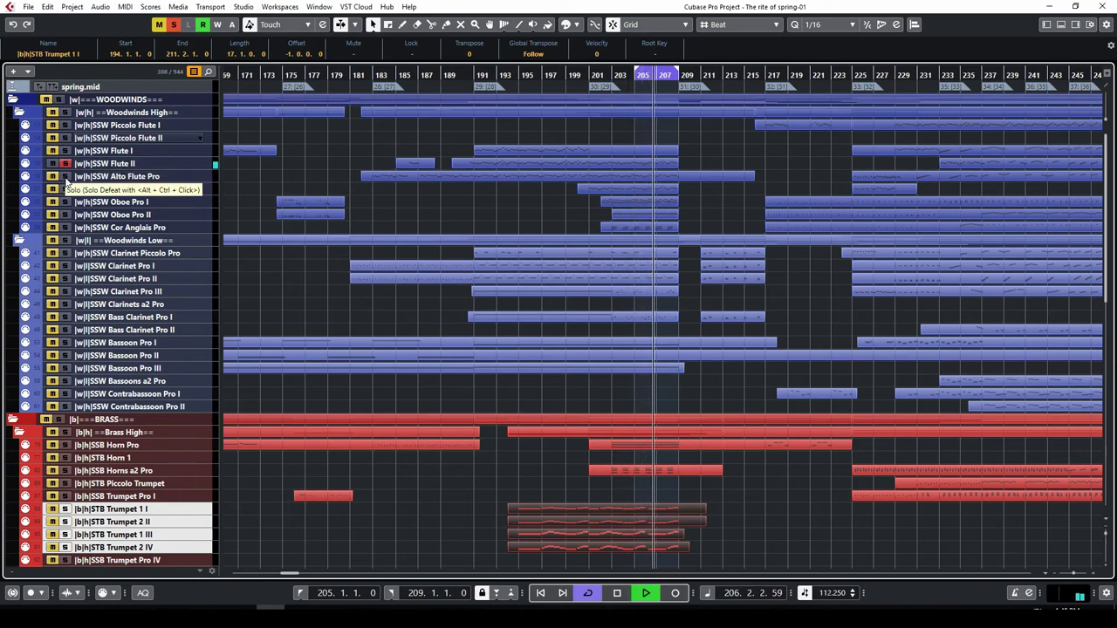
click(64, 177)
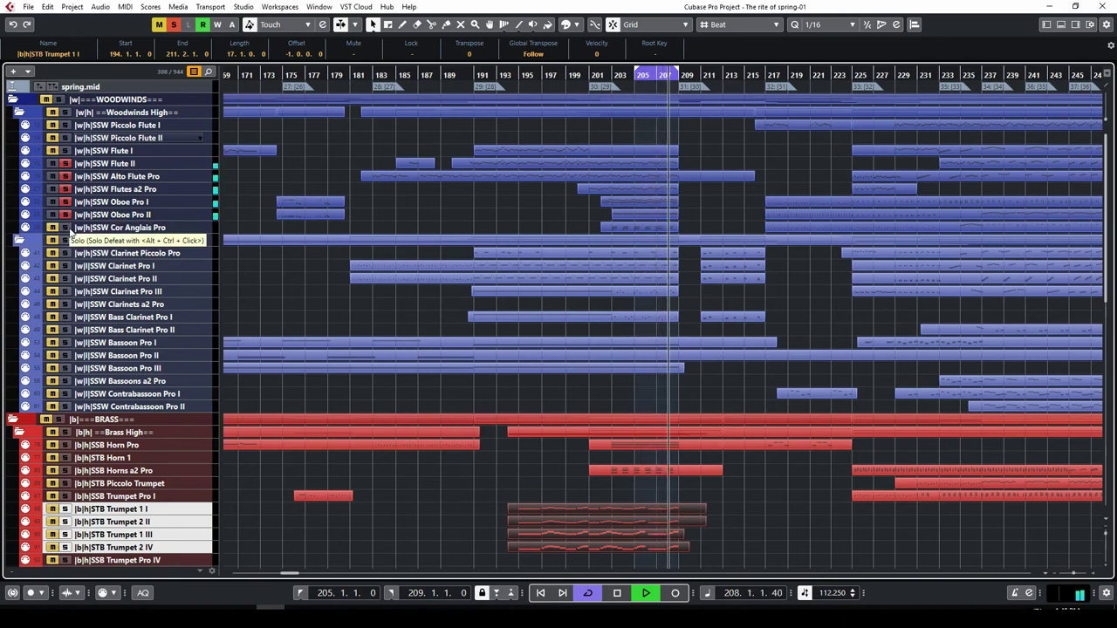
click(69, 228)
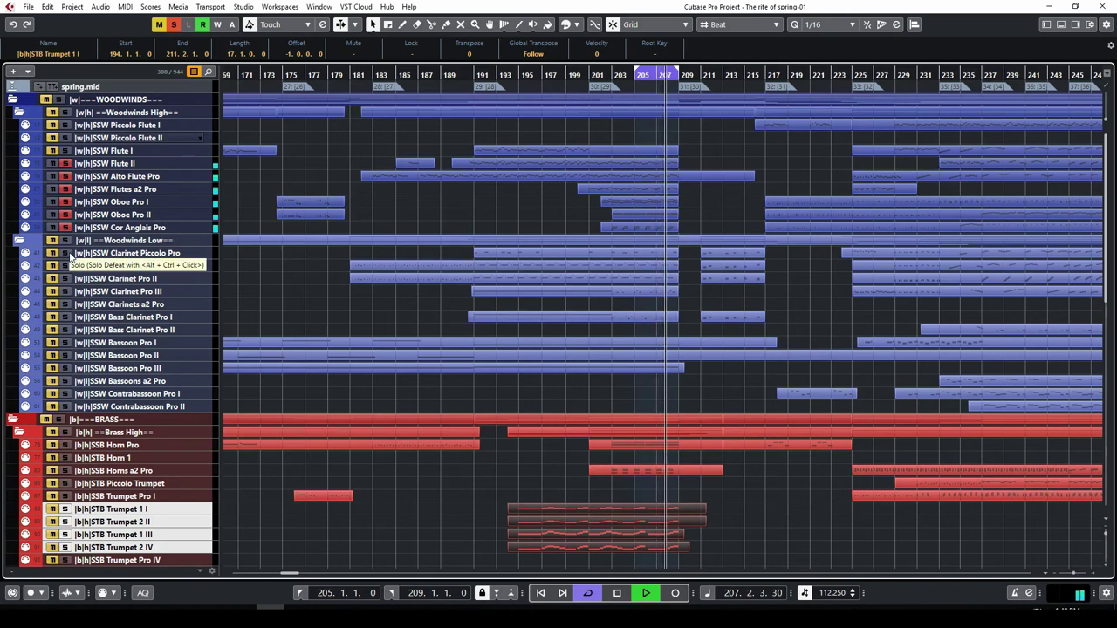
Step: Add Clarinet Piccolo, Clarinets I to III, Bass Clarinet I and Bassoon I to the soloed tracks while the cycle plays
click(69, 266)
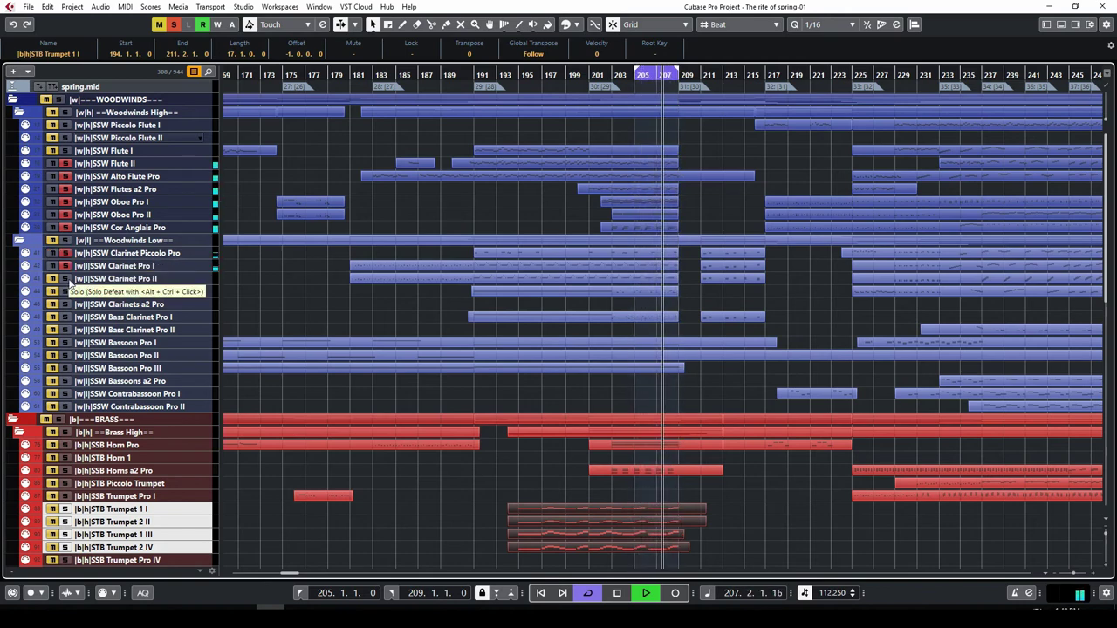
click(69, 279)
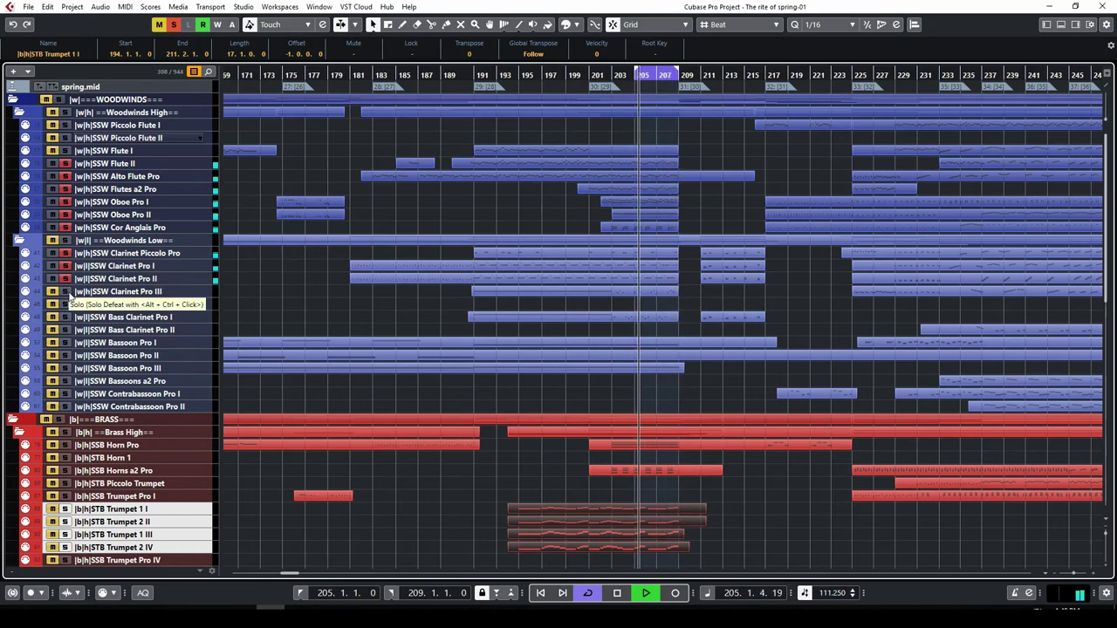
click(68, 293)
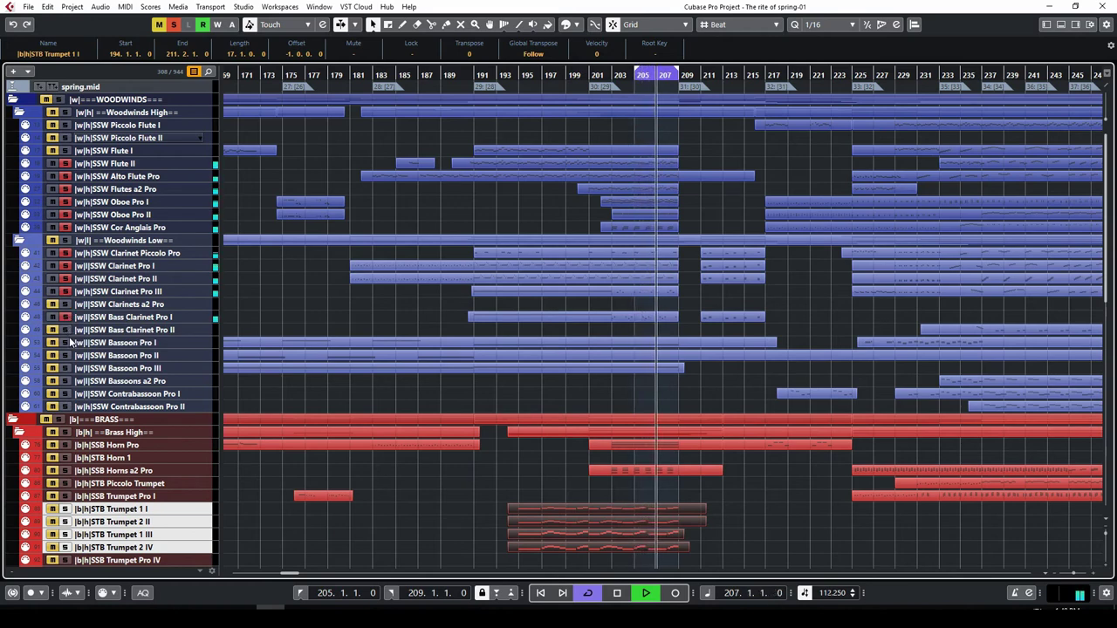
click(67, 343)
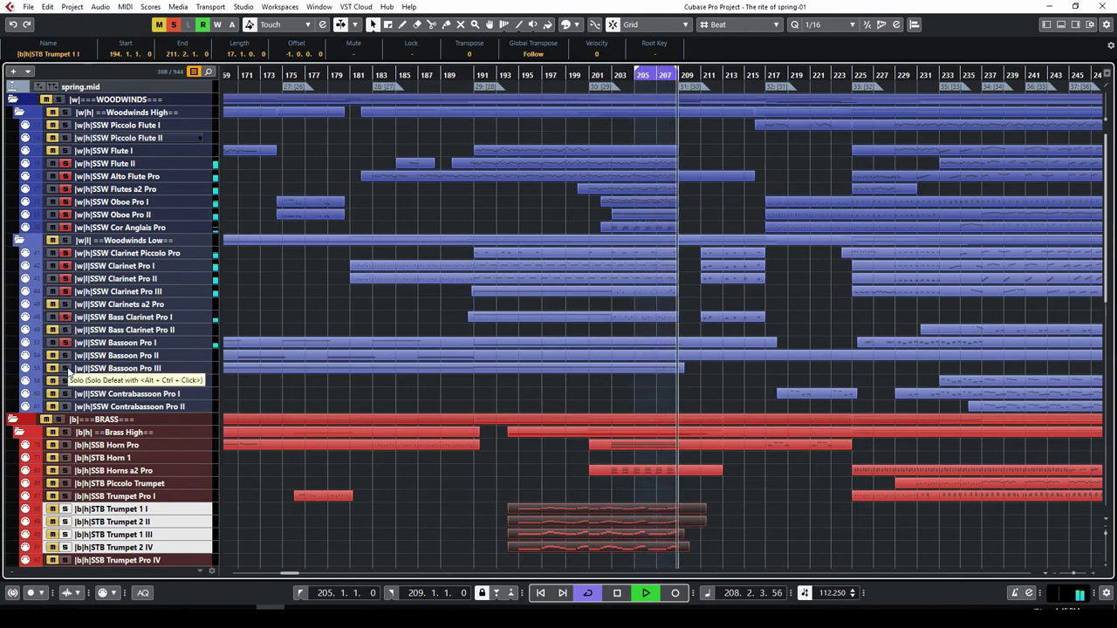
Step: Add Bassoon III, SSB Horn Pro, Horns a2 and the four STB Trumpet tracks to the solo group
scroll(67, 362, down, 5)
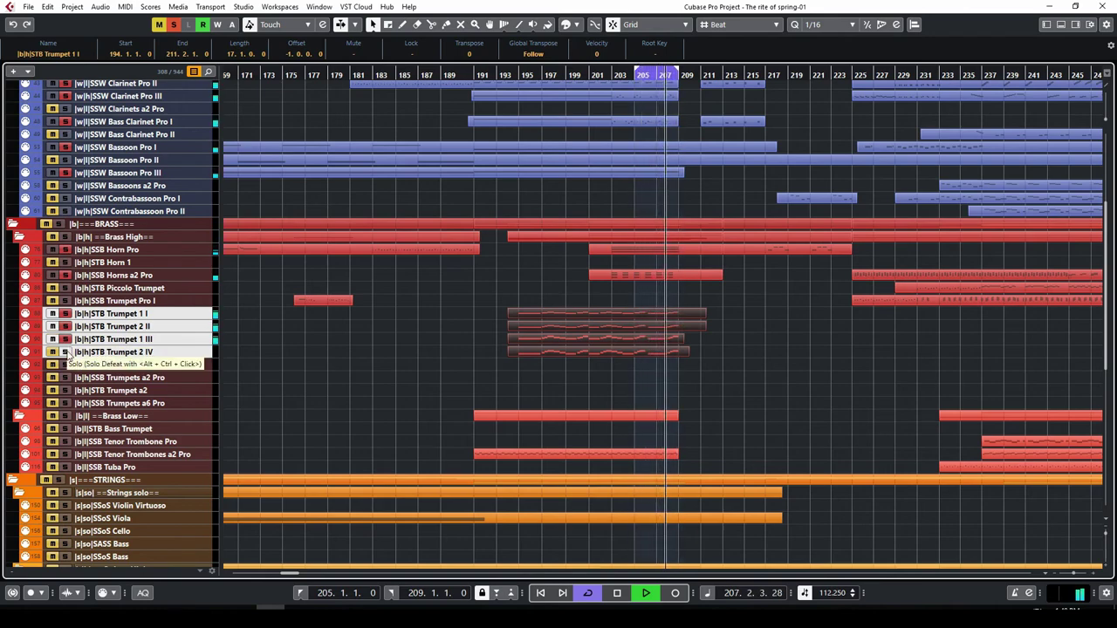
scroll(65, 345, down, 3)
click(68, 355)
Step: Add Tenor Trombones a2, the divisi violins and violas, SSS Cellos, the first divisi cellos and SSS Basses to the solo group
scroll(68, 355, down, 6)
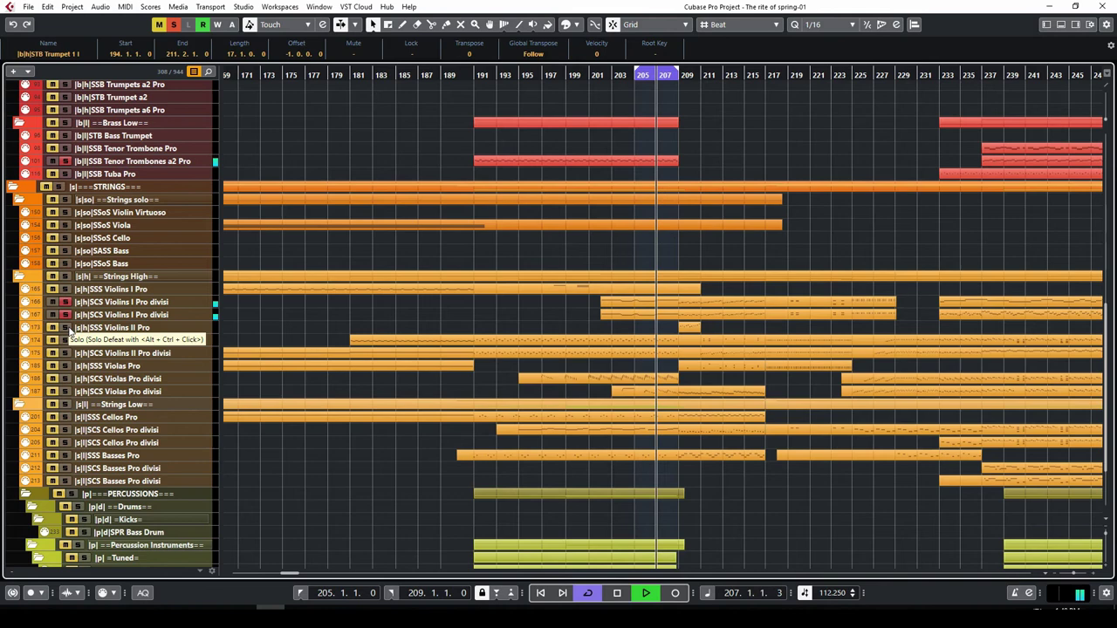
click(64, 340)
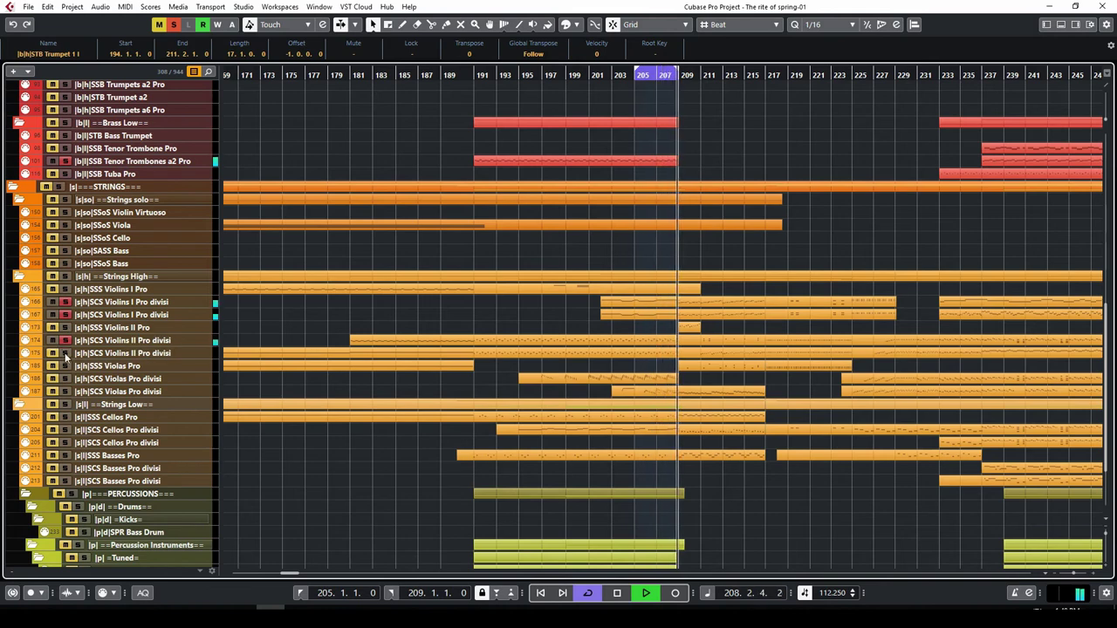
click(64, 353)
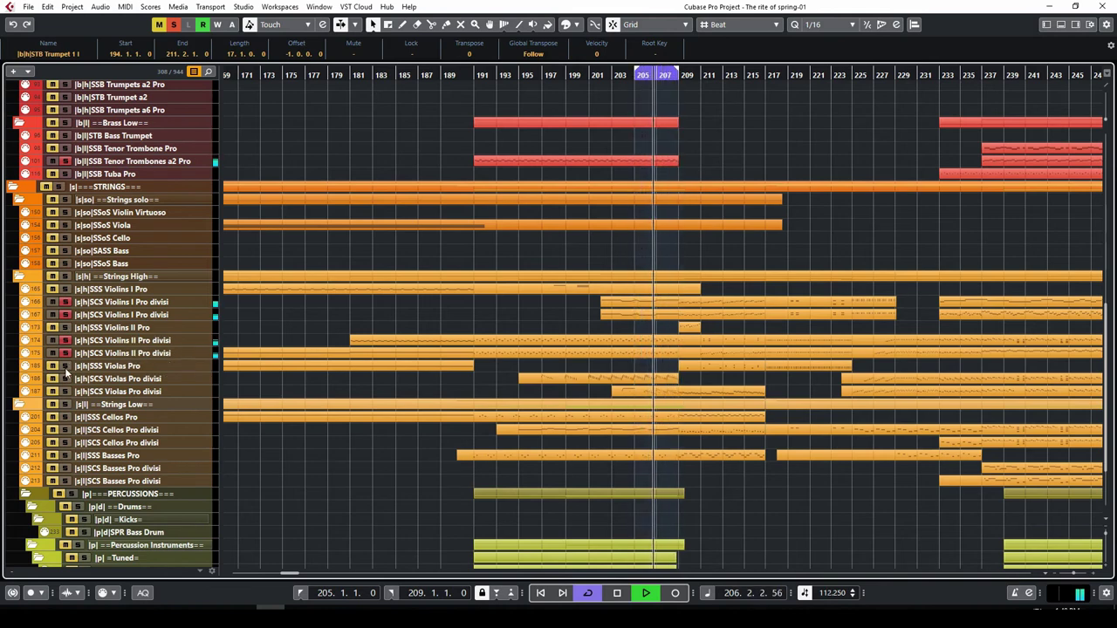
click(64, 379)
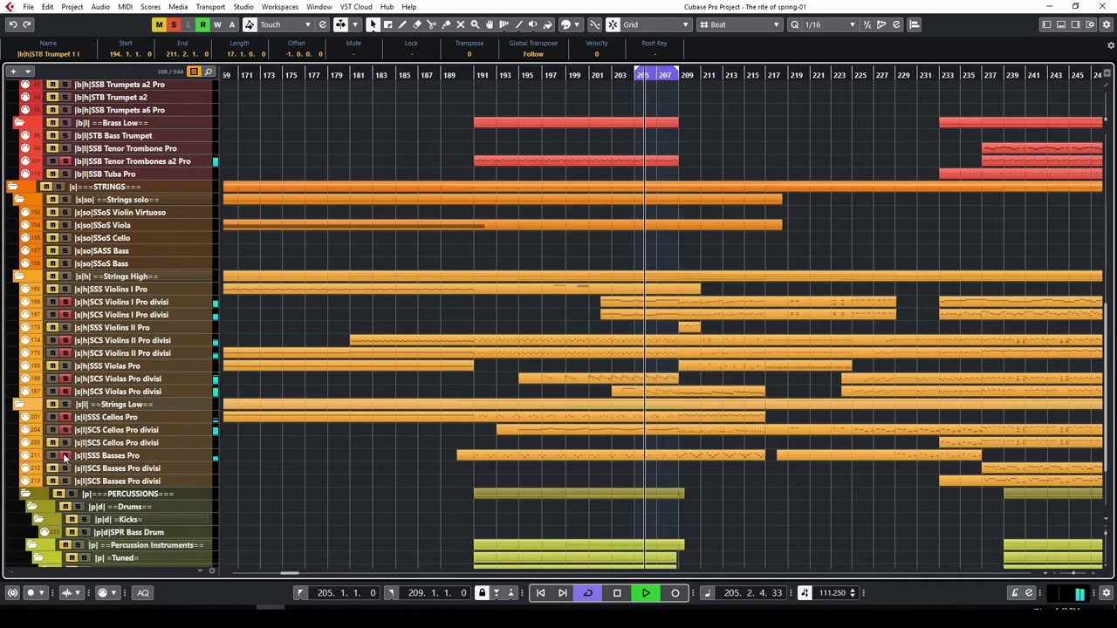
Step: Add SPR Mini Anvil, Triangle 1 and Timpani to the soloed tracks
scroll(63, 442, down, 3)
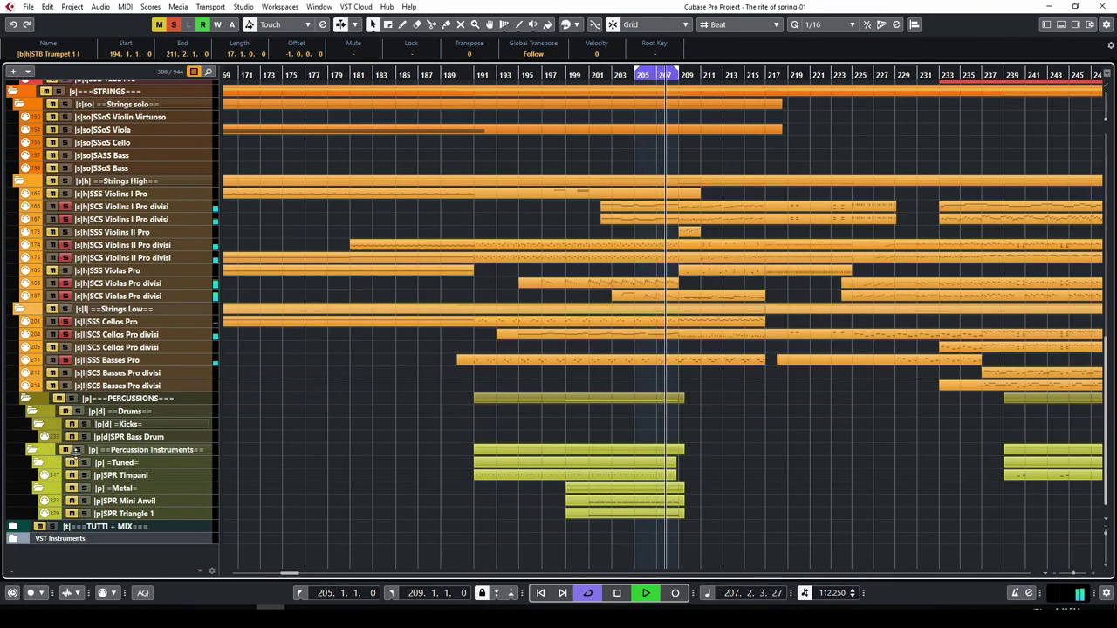
click(84, 514)
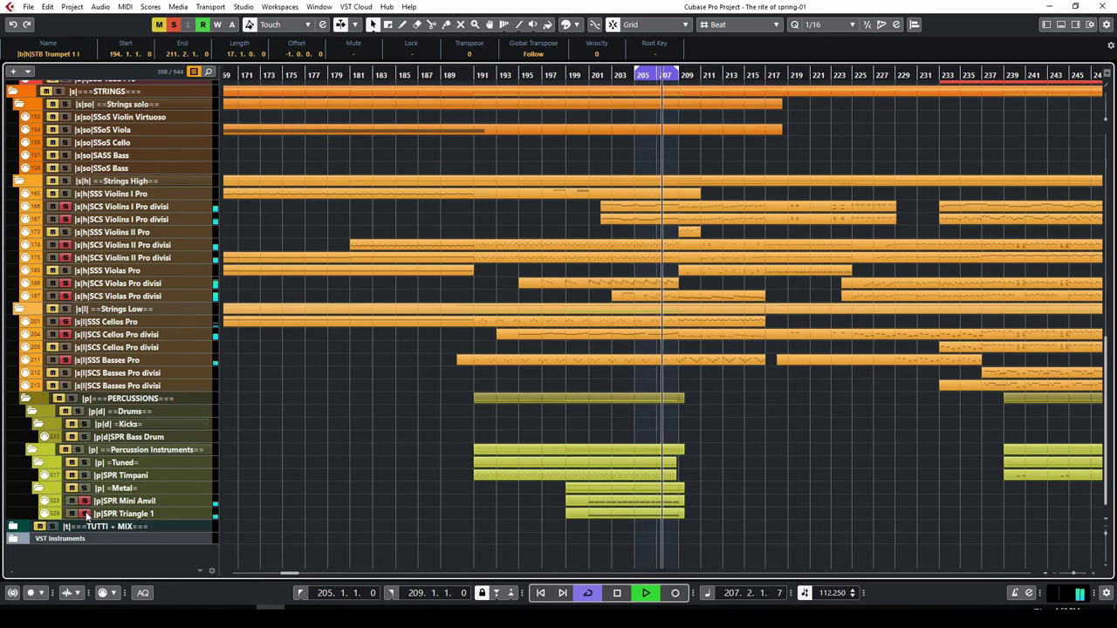
click(84, 476)
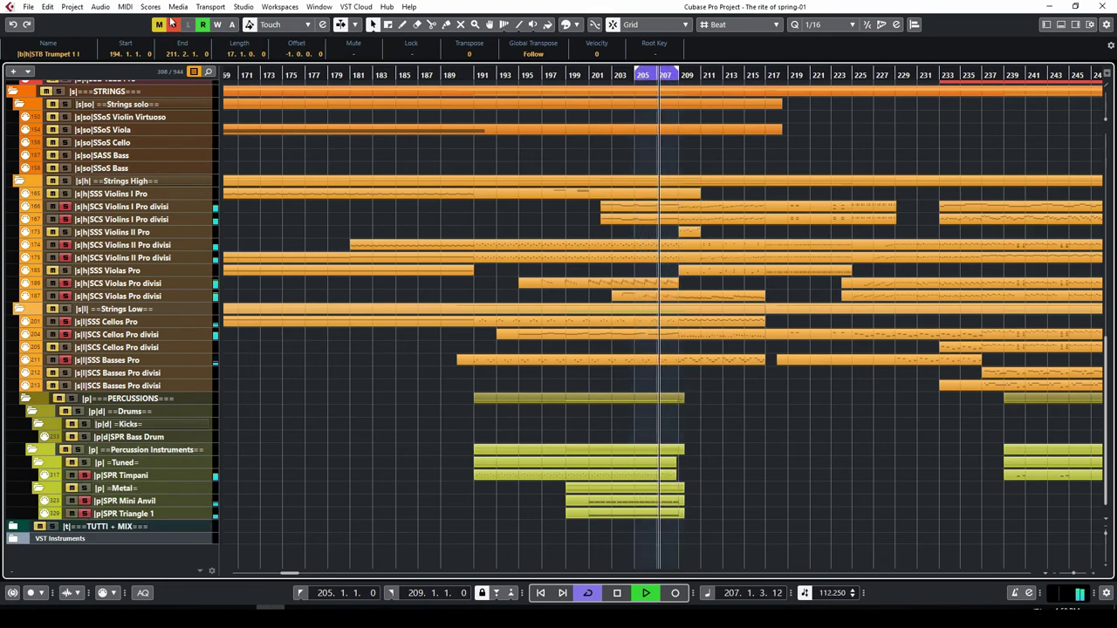
Step: Turn off all solos, listen briefly to the full orchestra in the cycled bars, and stop playback
key(alt+s)
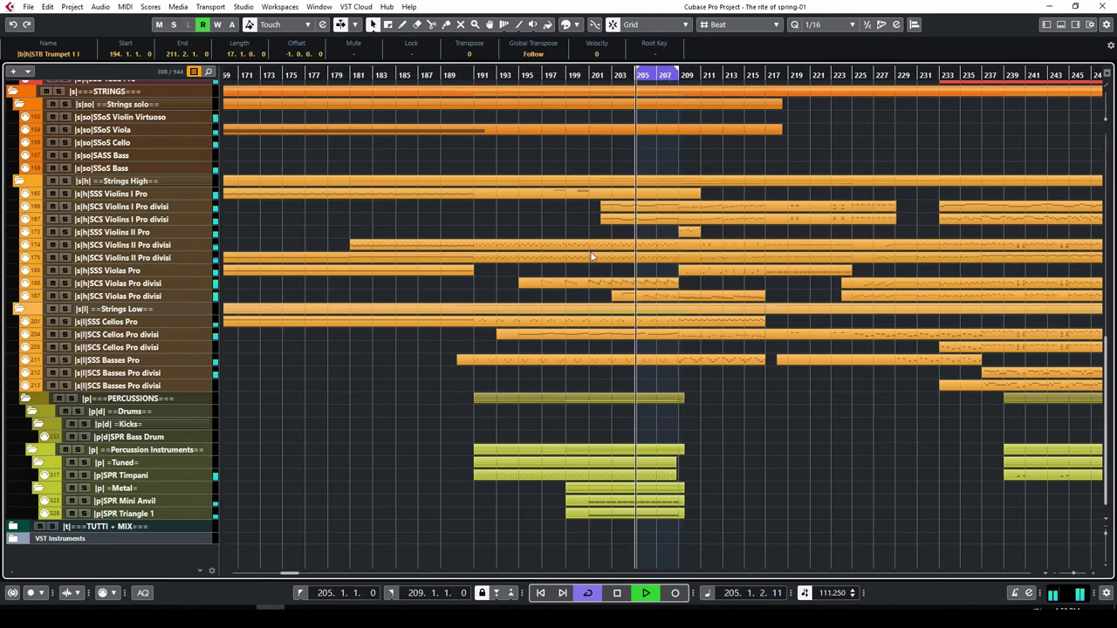
key(space)
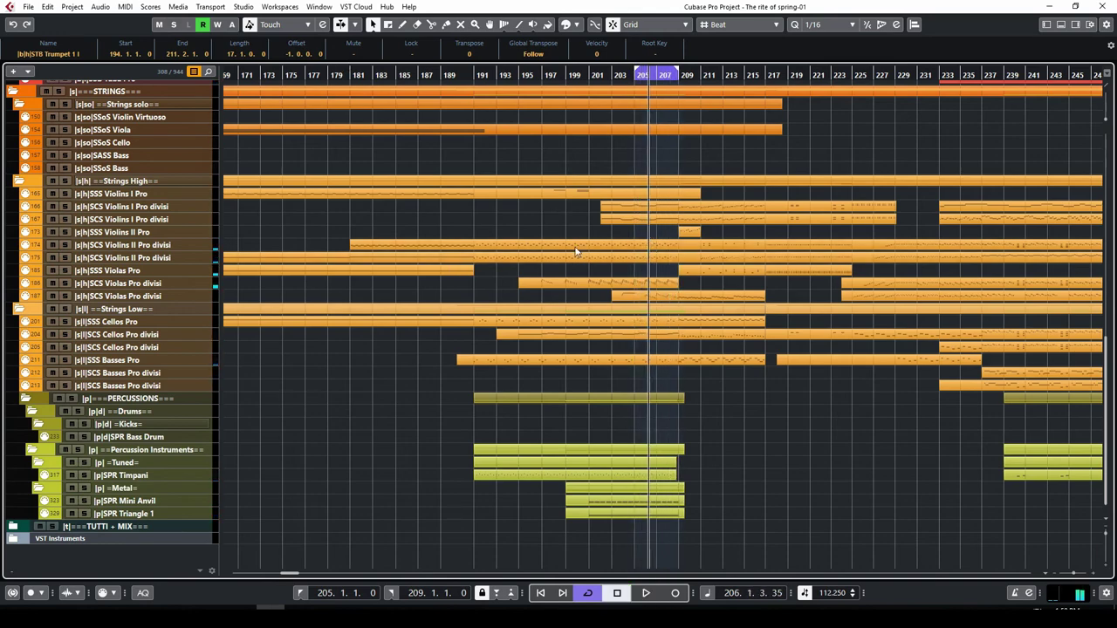
Step: Play the full orchestra from just after bar 209 and follow the woodwind, brass and string tracks to bar 213
scroll(575, 253, up, 10)
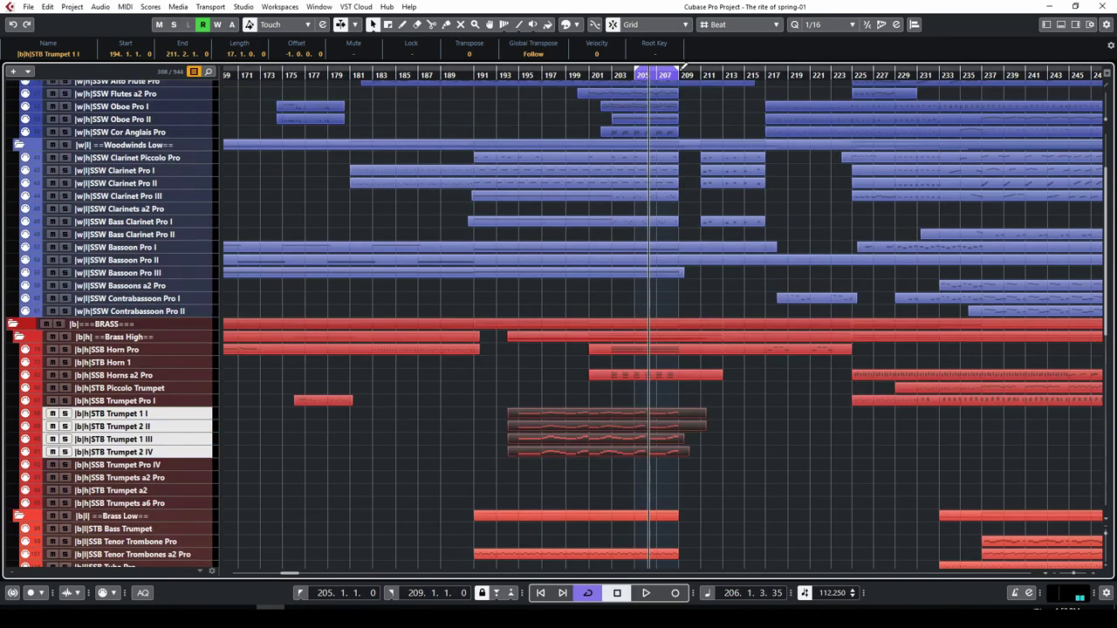
click(687, 74)
key(space)
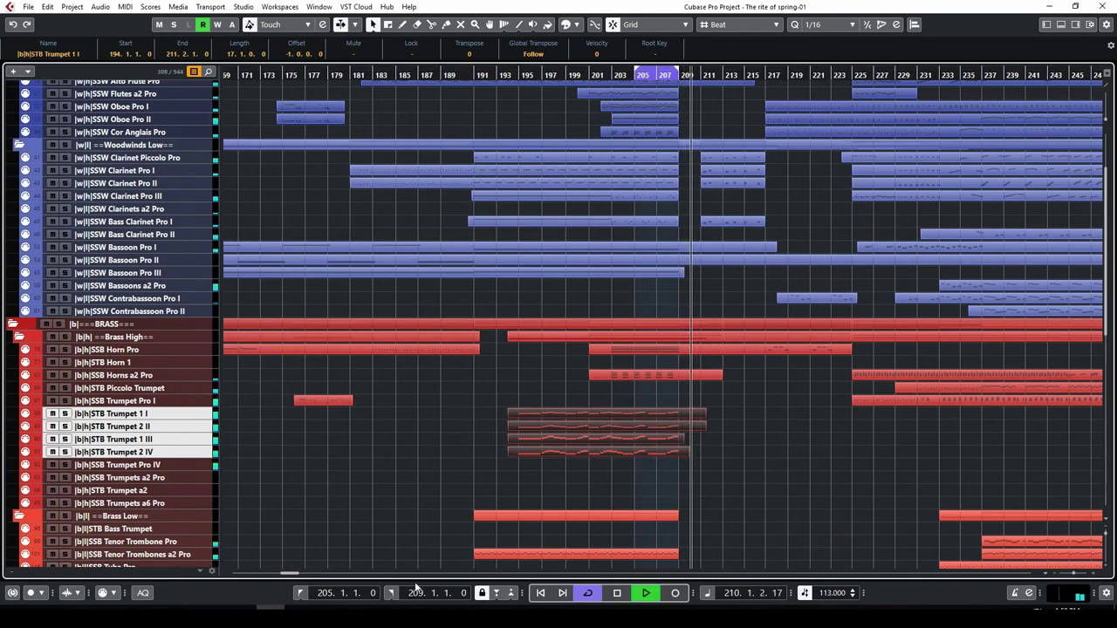
drag(291, 575, 297, 575)
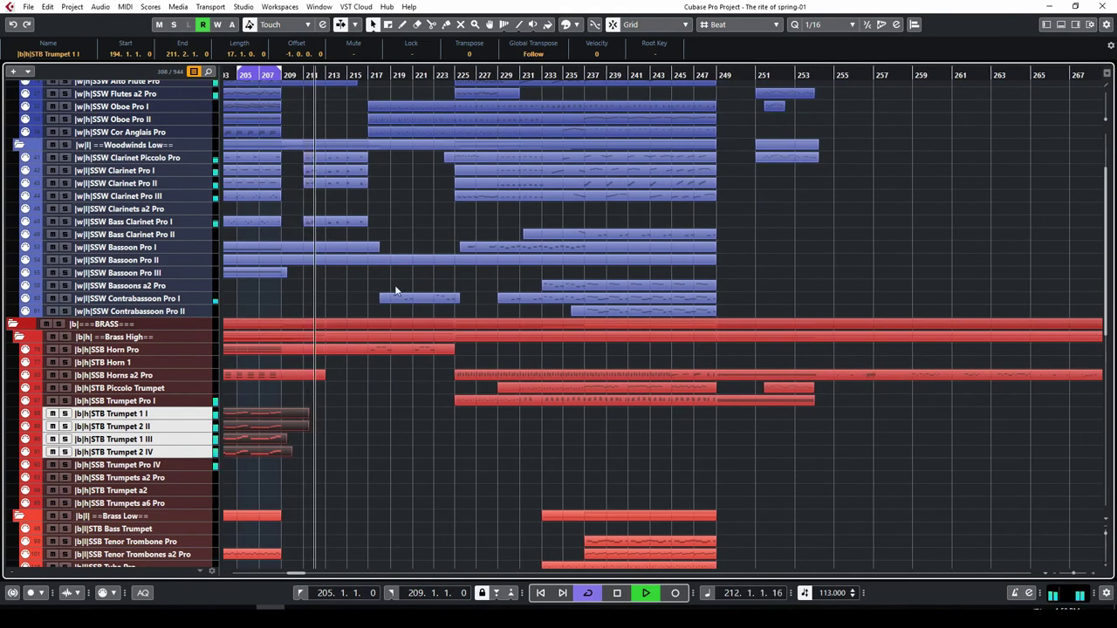
scroll(332, 323, down, 10)
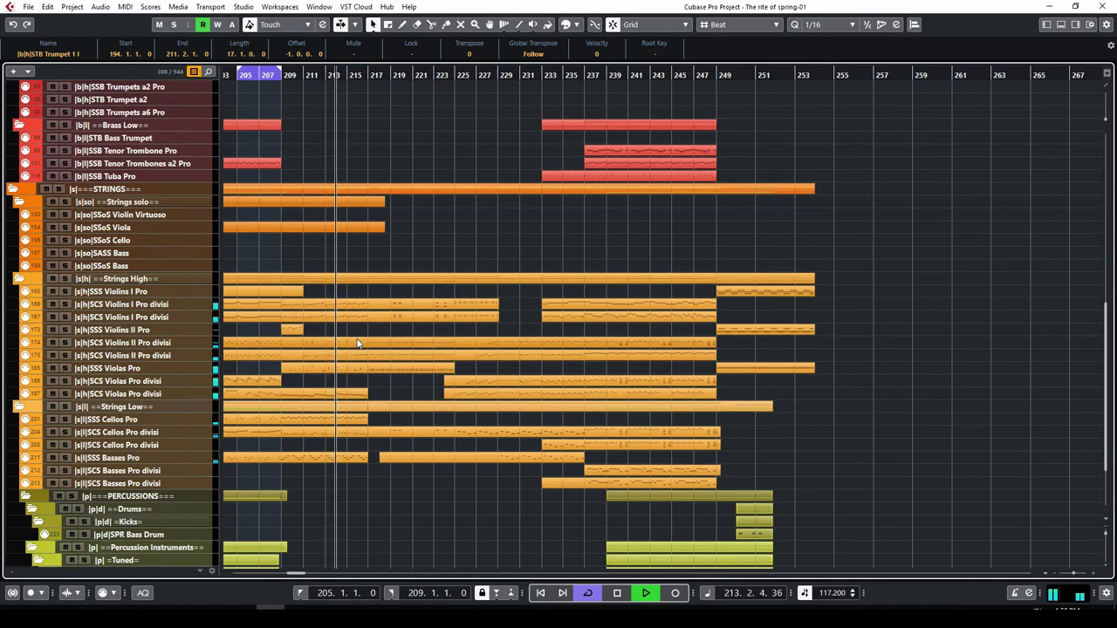
Step: Stop playback and open the two SCS Violins I divisi parts and the lower Violins II divisi part together in the Key Editor
click(342, 311)
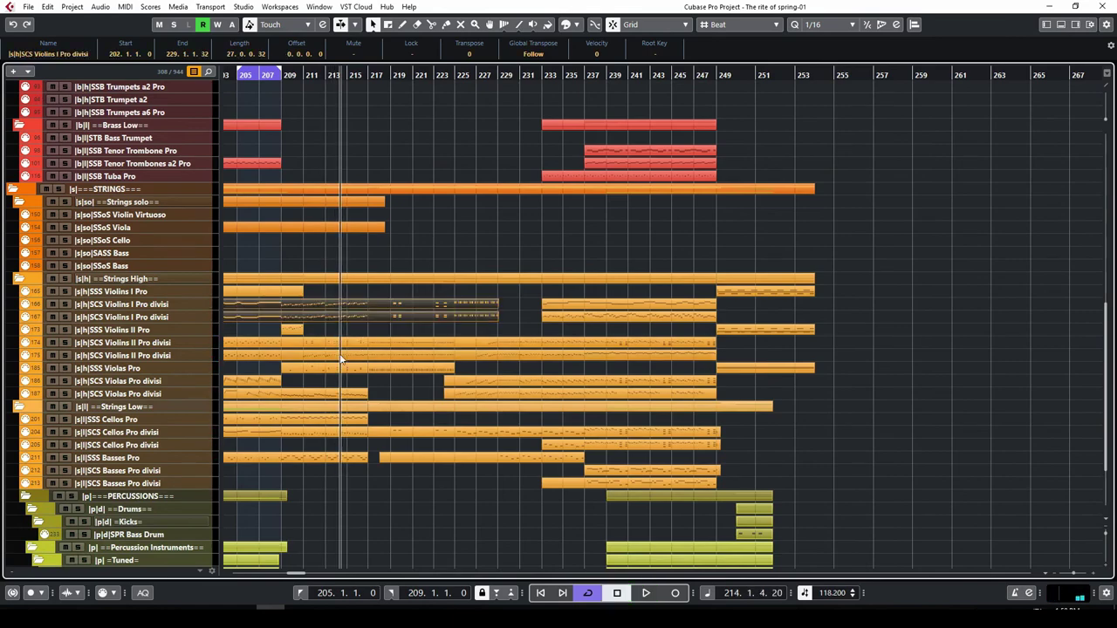
shift+click(341, 357)
double_click(345, 307)
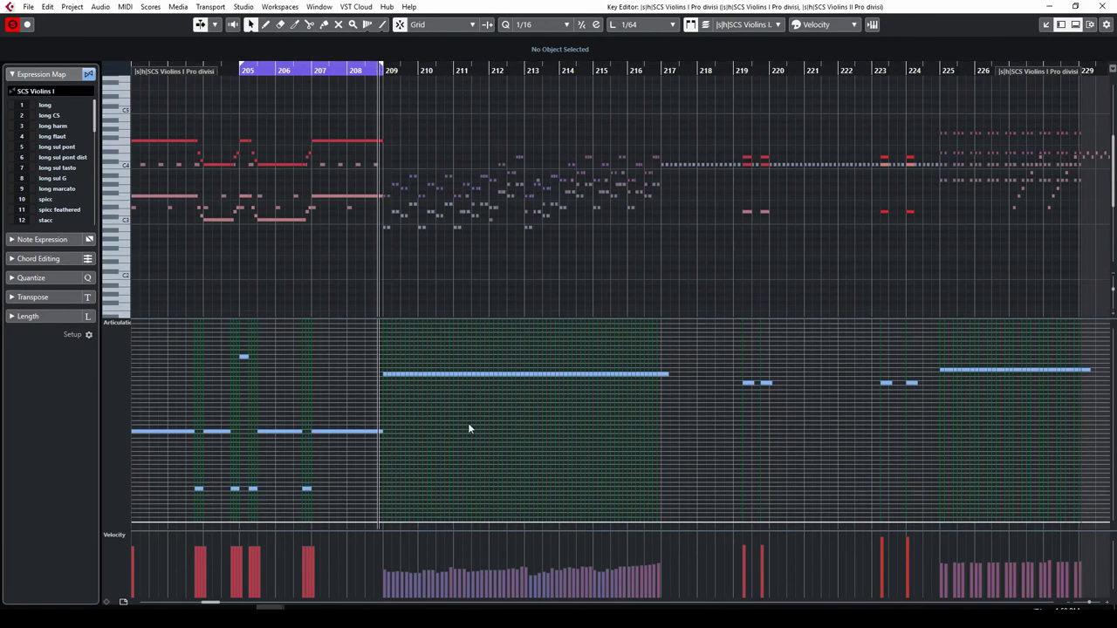
Step: Play the divisi violins from bar 209 with cycle off, inspect the first low note's articulation, and close the Key Editor
click(390, 70)
scroll(497, 211, down, 2)
scroll(499, 214, up, 2)
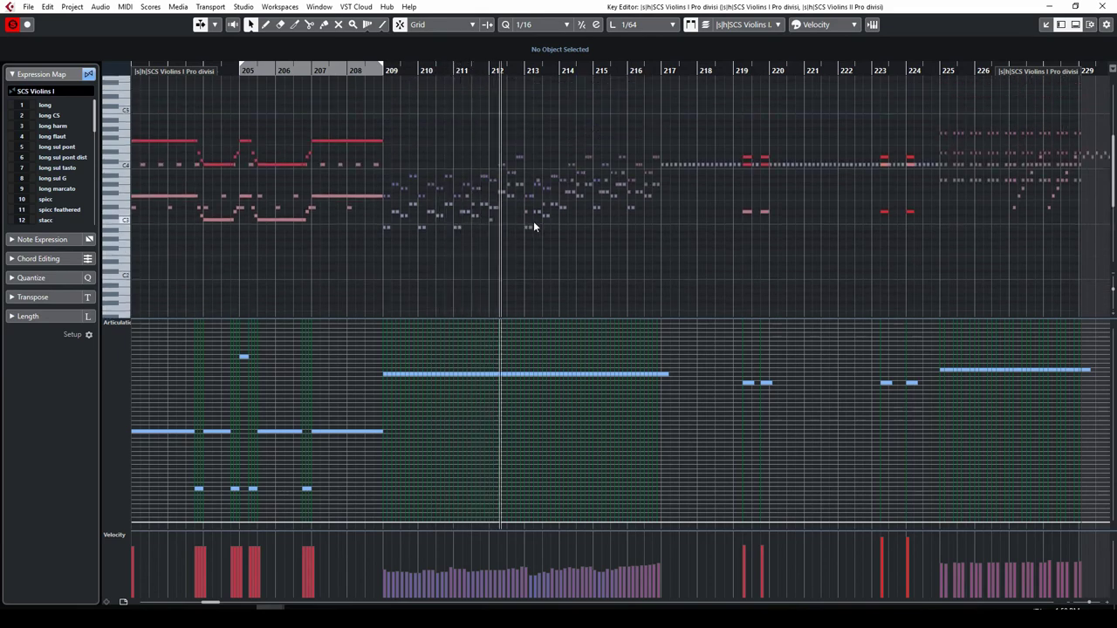
click(387, 227)
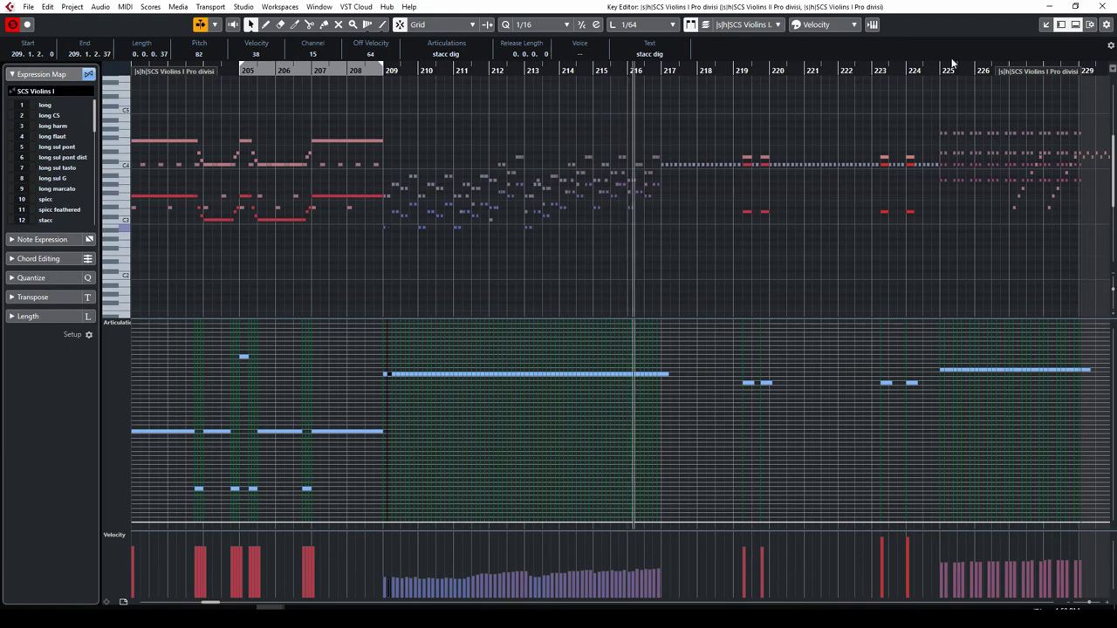
click(1077, 24)
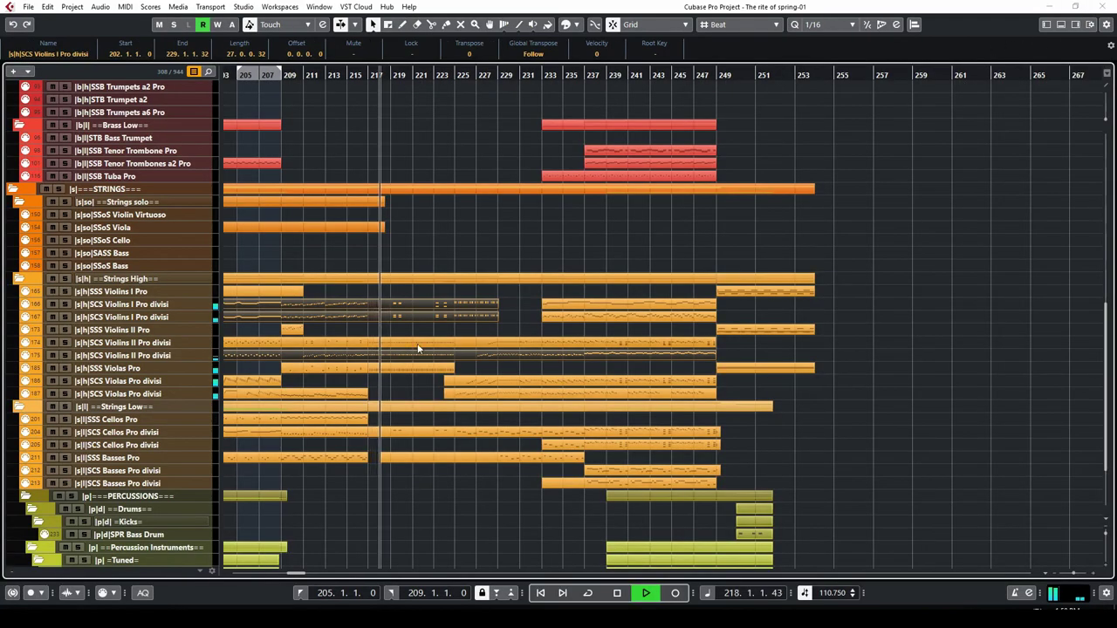
Step: Open the upper SCS Violins II divisi and SSS Violas parts in the Key Editor, examine the repeated notes from bar 217, and close it
click(390, 343)
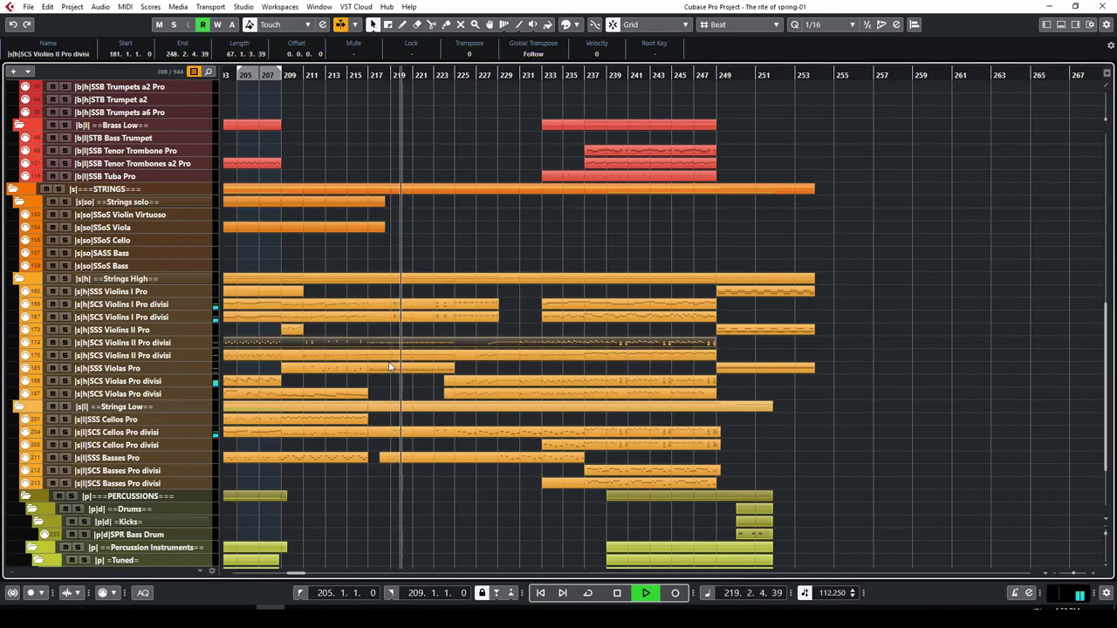
double_click(395, 366)
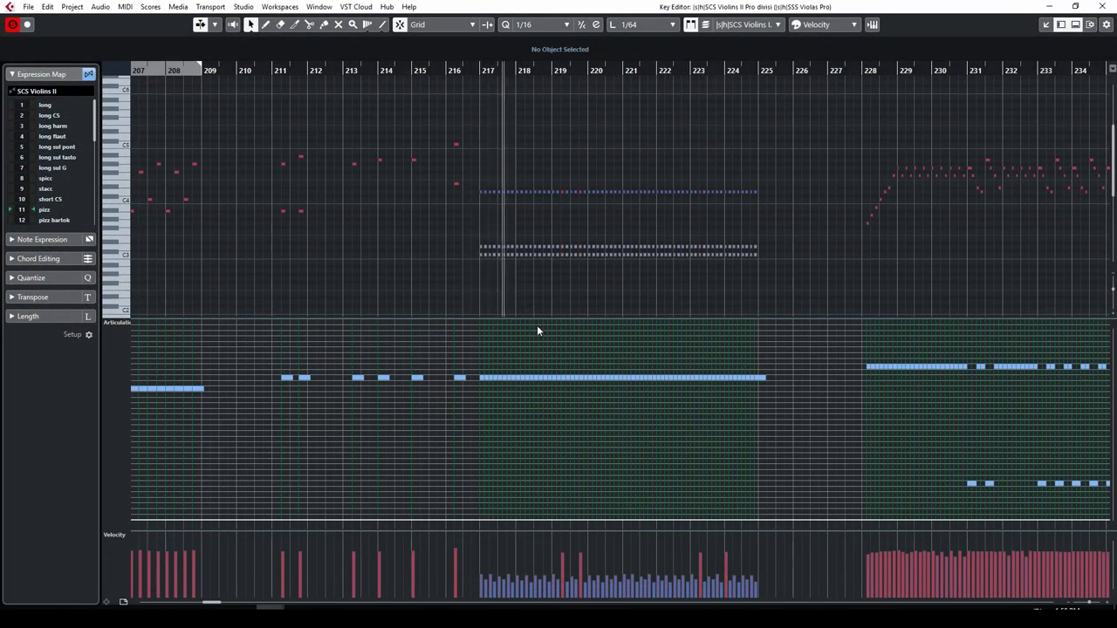
key(Return)
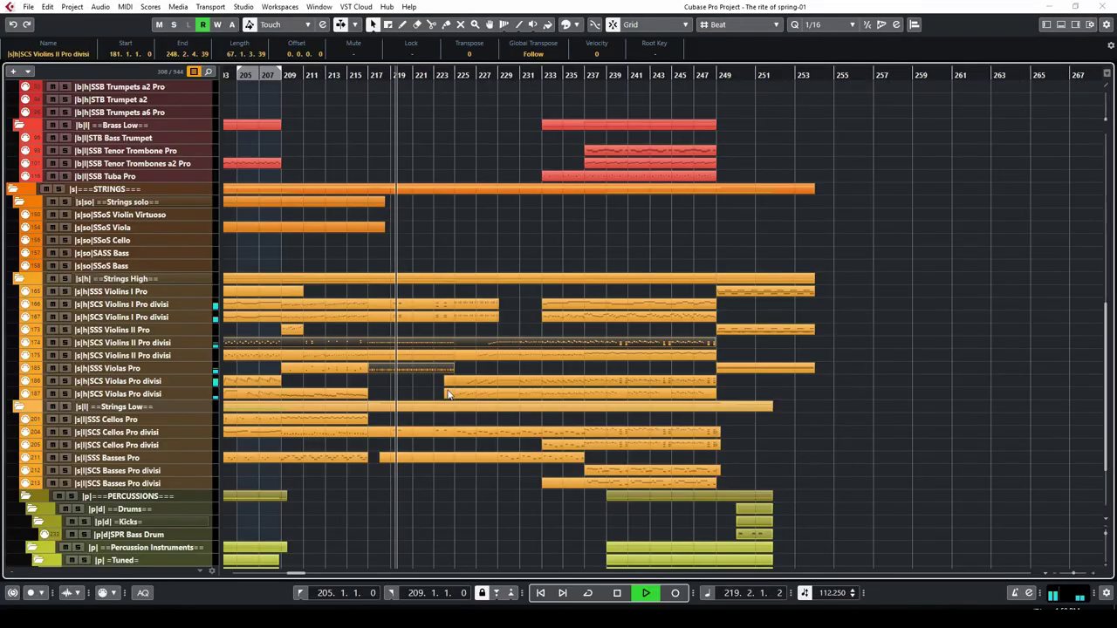
Step: Open the two SCS Violins I divisi parts in the Key Editor, examine their notes and articulations in bars 225 to 228, and close it
scroll(416, 437, down, 3)
scroll(416, 436, up, 3)
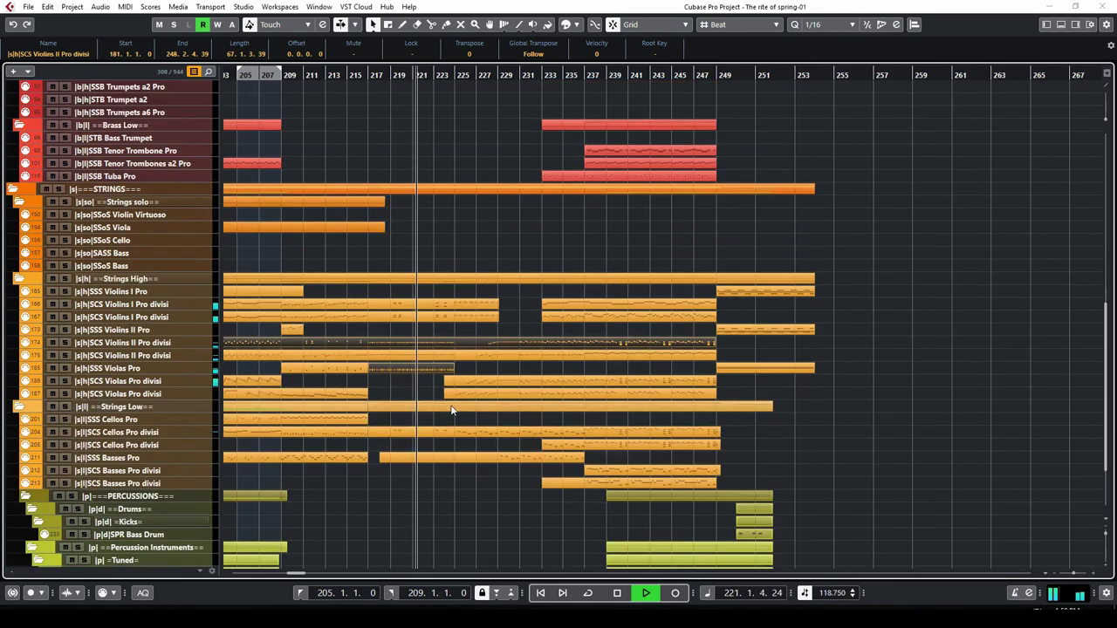
click(463, 306)
shift+click(465, 318)
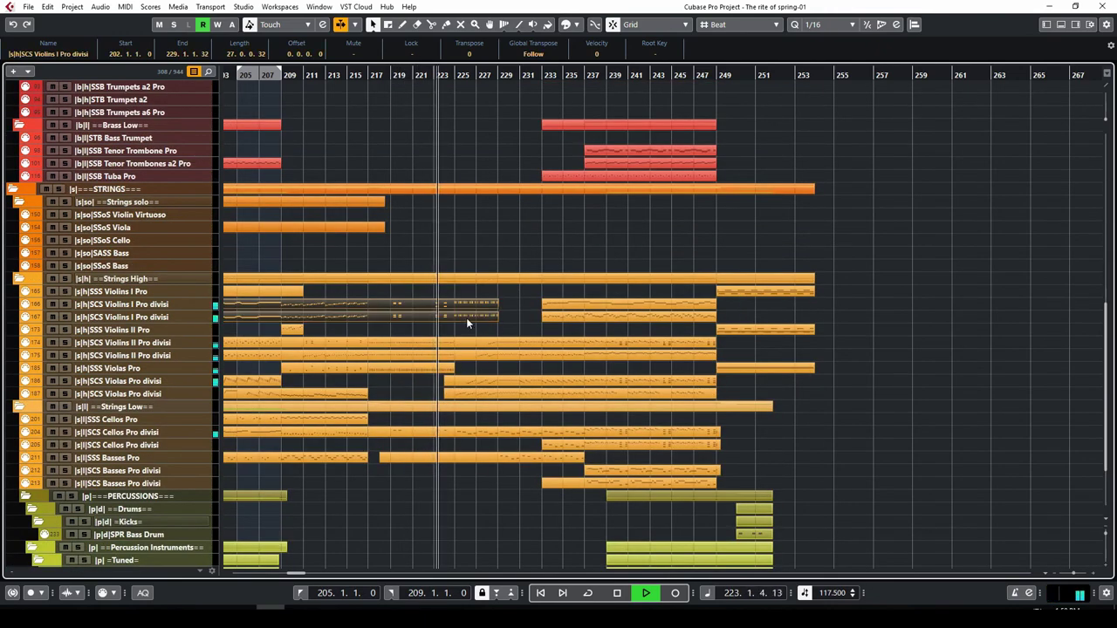
key(Return)
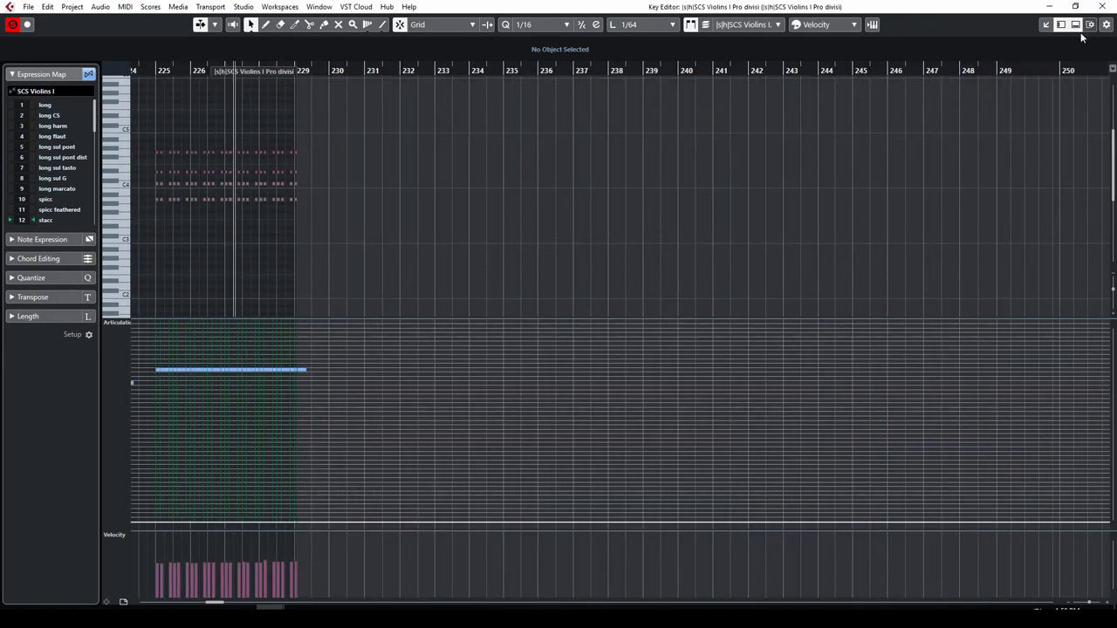
key(Escape)
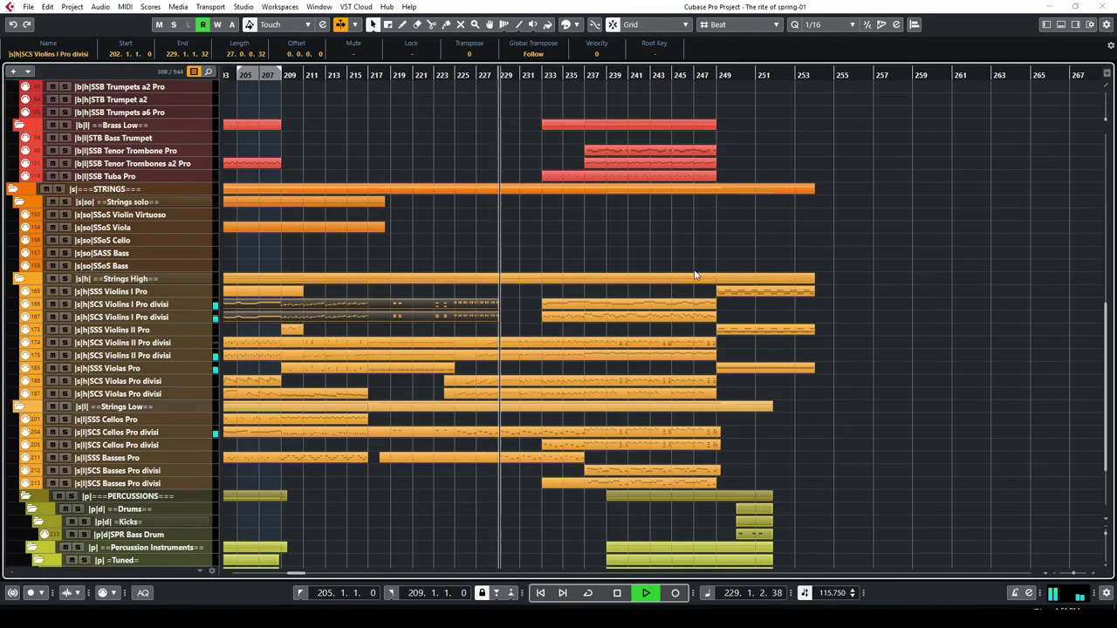
Step: Stop playback and open both SCS Violins II divisi and both later SCS Violas divisi parts together in the Key Editor
key(KP_Subtract)
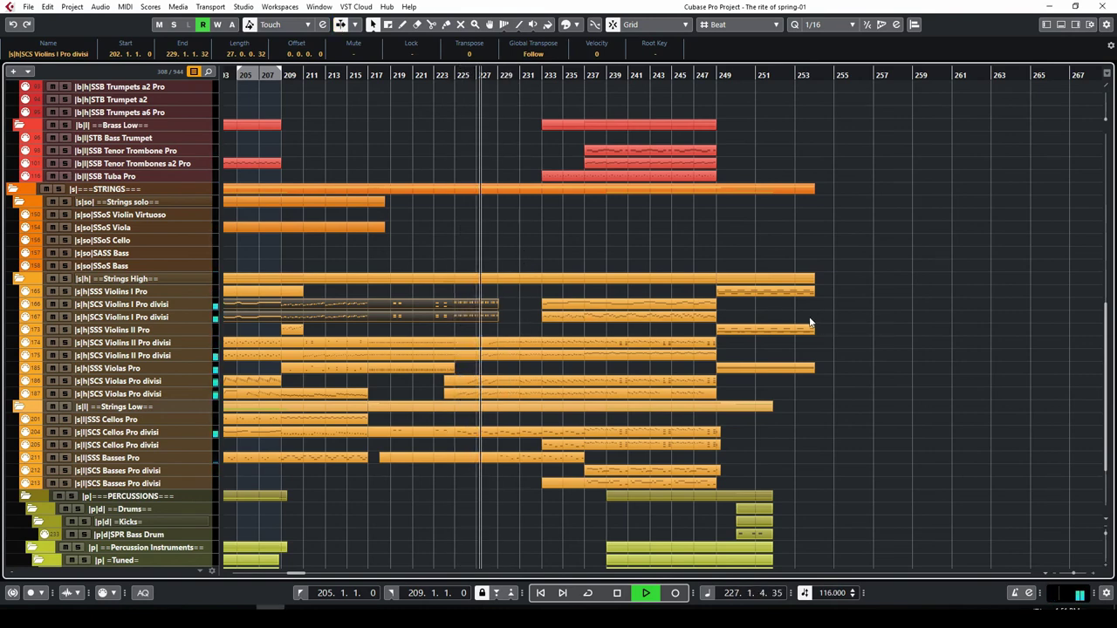
key(space)
click(490, 393)
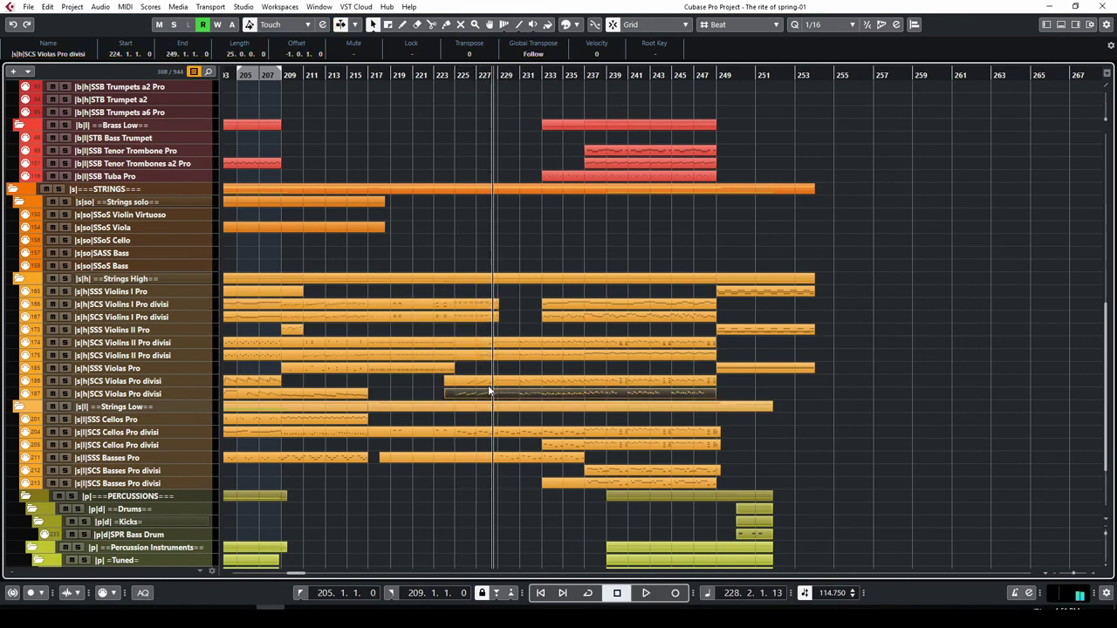
shift+click(491, 382)
shift+click(502, 355)
shift+click(504, 343)
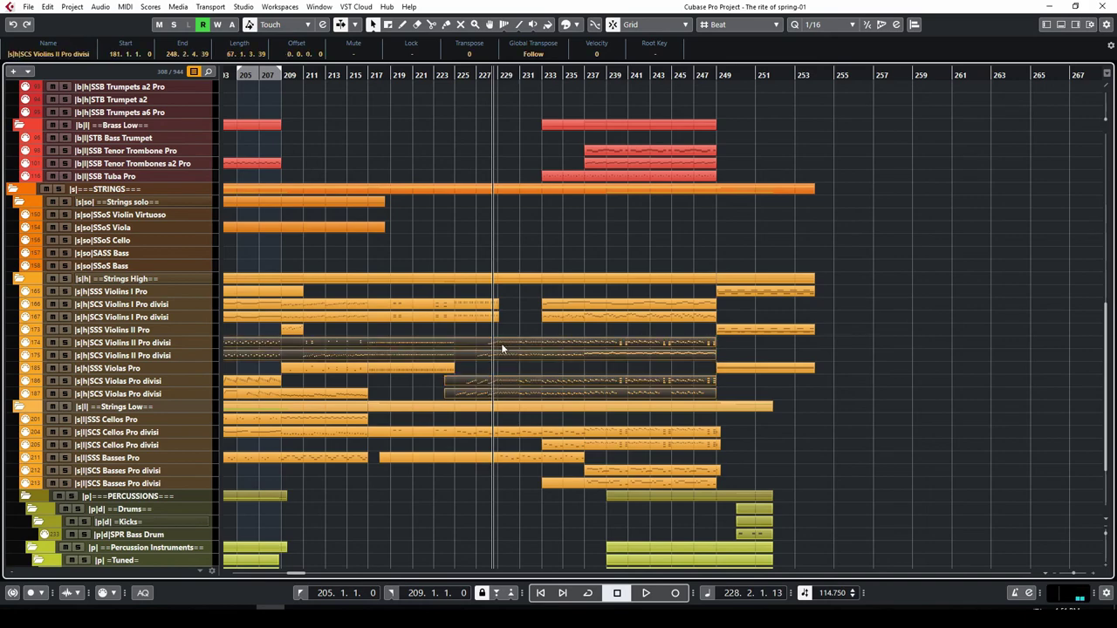
double_click(497, 342)
Step: Play the divisi Violins II and violas up to bar 248, examine their notes and articulations, and close the Key Editor
click(499, 70)
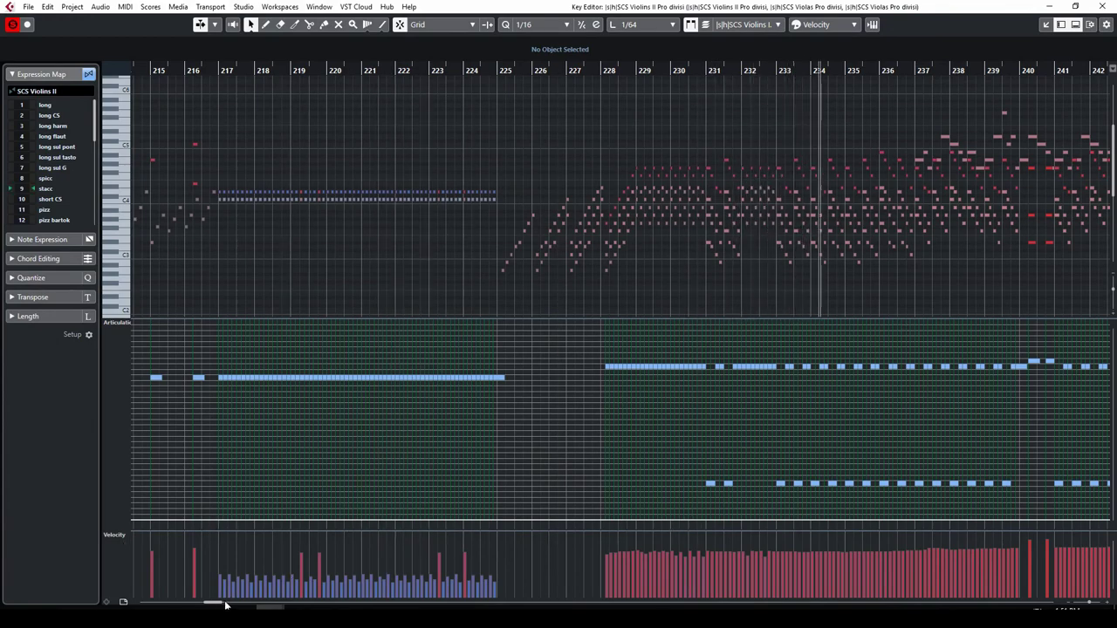
drag(217, 605, 220, 605)
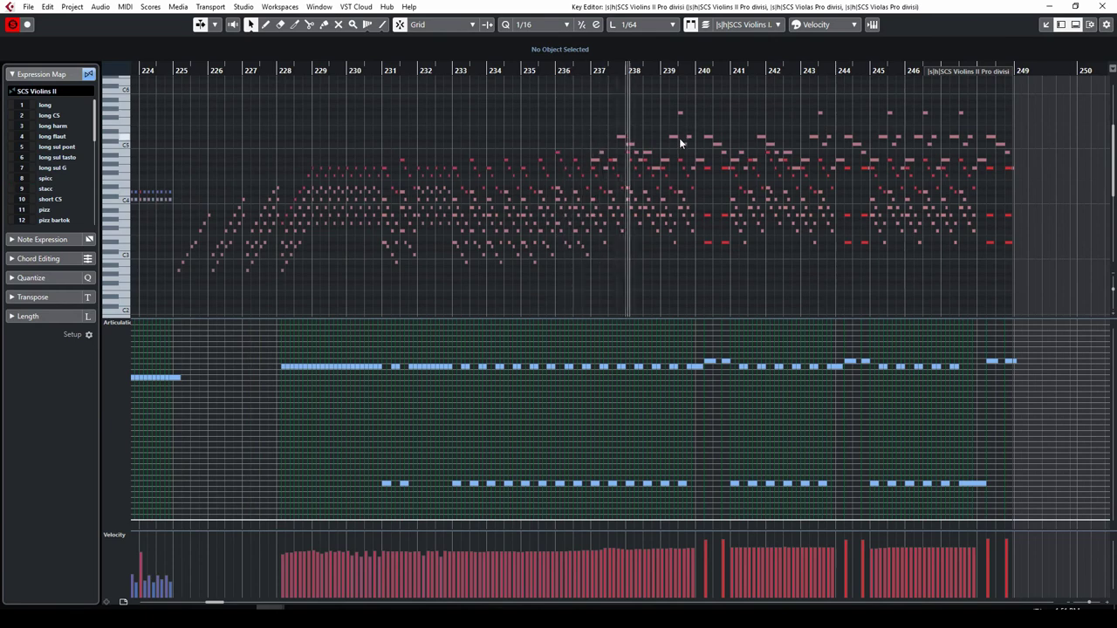
click(623, 142)
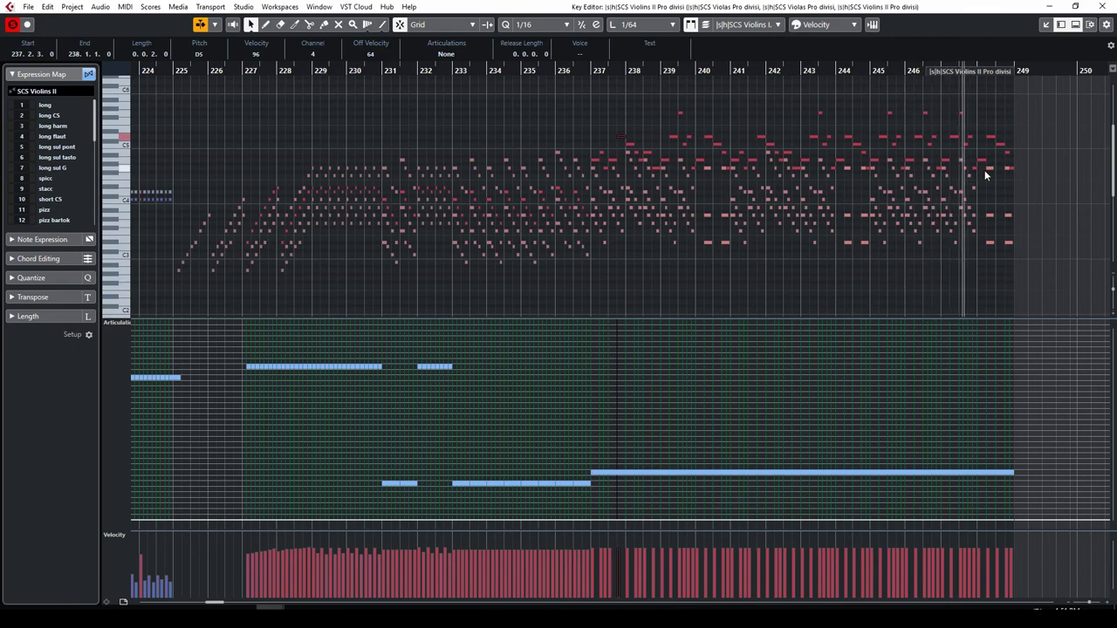
click(814, 235)
key(Return)
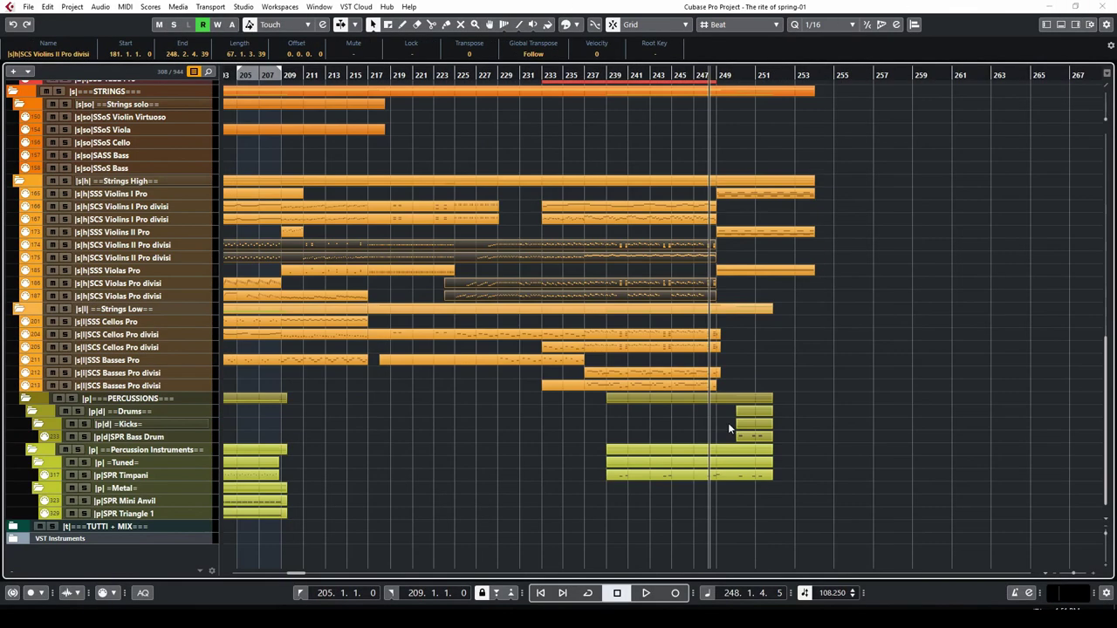
Step: Add the SCS Cellos, Basses and Violins I divisi parts to the selection, examine them during playback in the Key Editor, and close it
shift+click(648, 388)
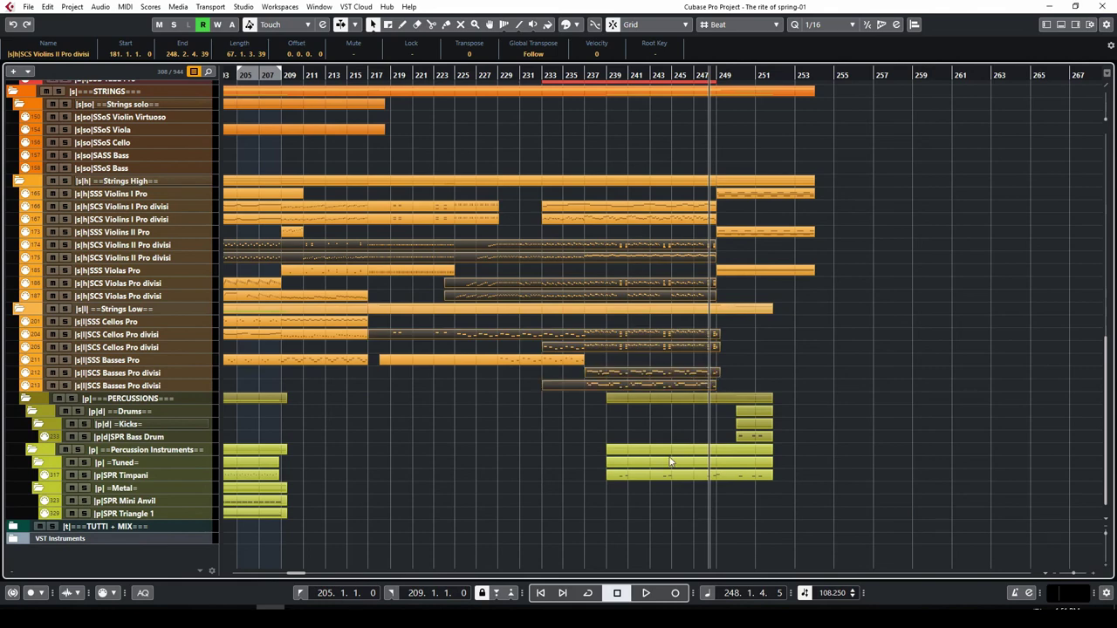
shift+click(662, 219)
shift+click(662, 207)
click(643, 76)
double_click(663, 212)
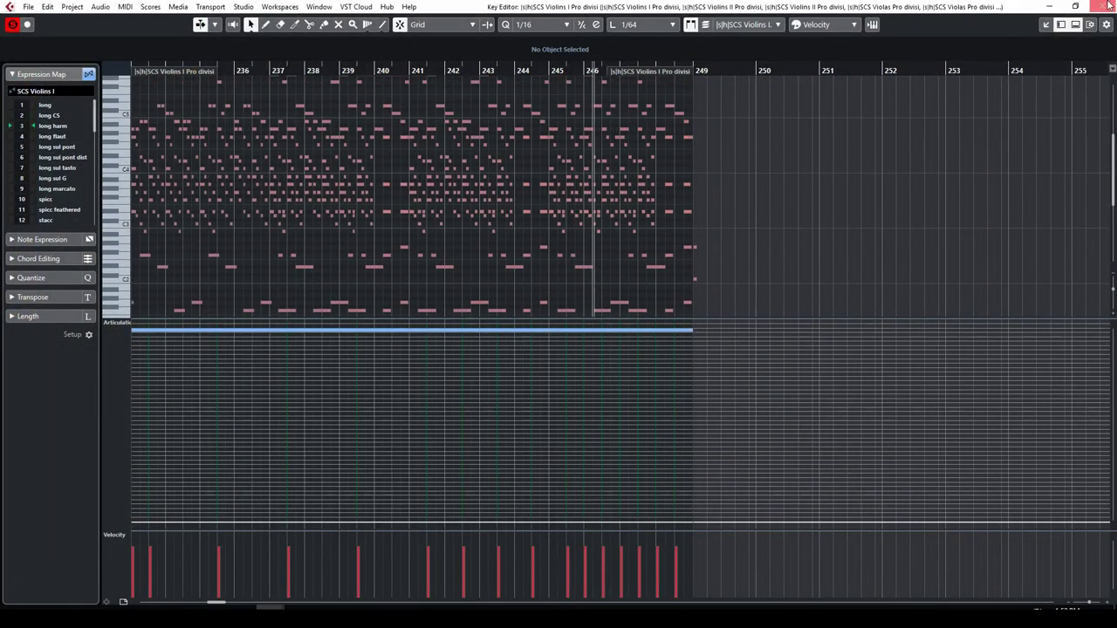
key(ctrl+e)
key(space)
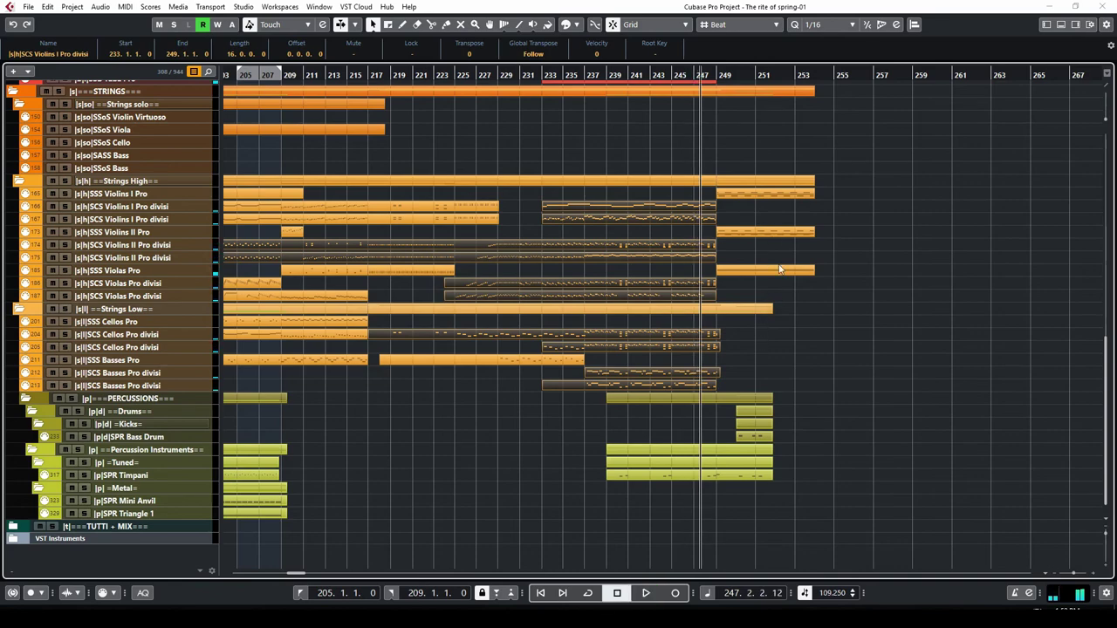
Step: Set the locators to bars 237 to 249, turn cycle on, and start playback
scroll(764, 297, up, 15)
scroll(767, 295, up, 5)
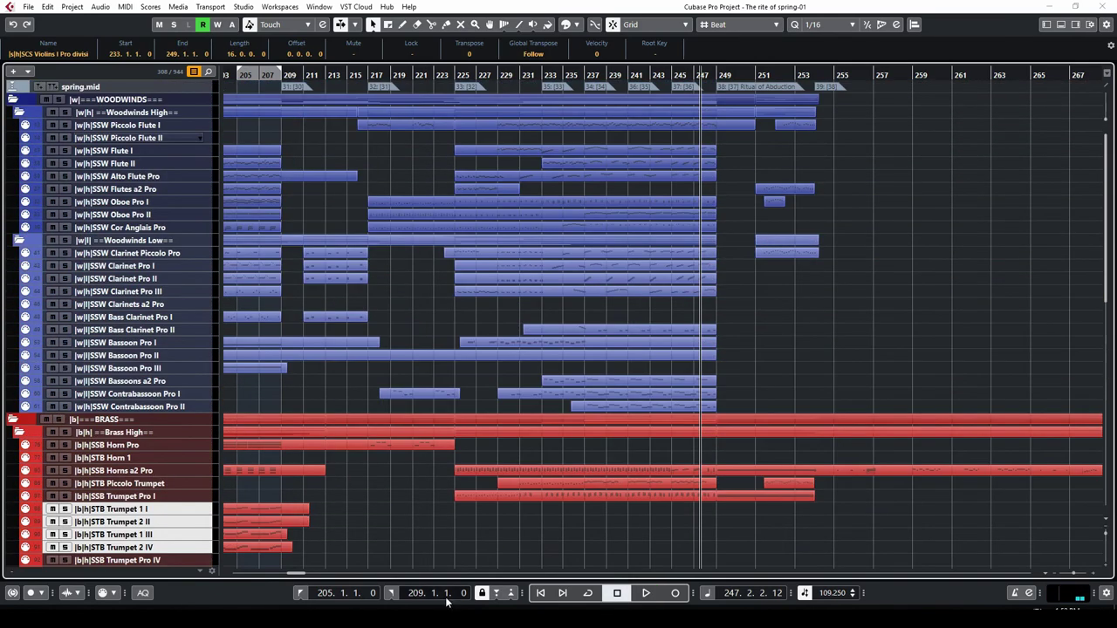
scroll(418, 599, up, 20)
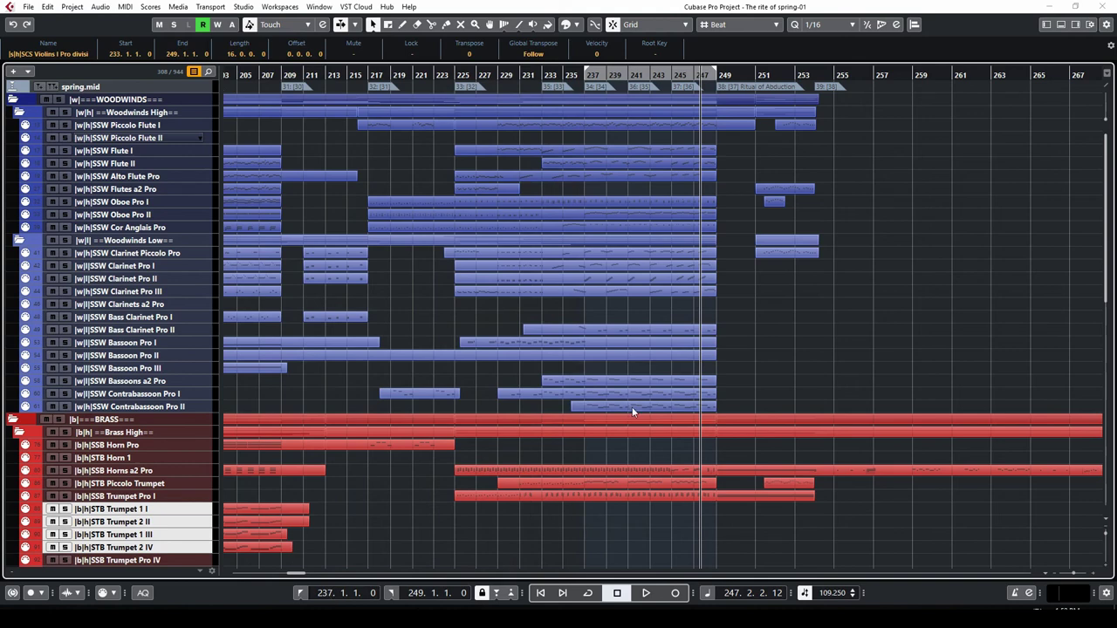
click(620, 73)
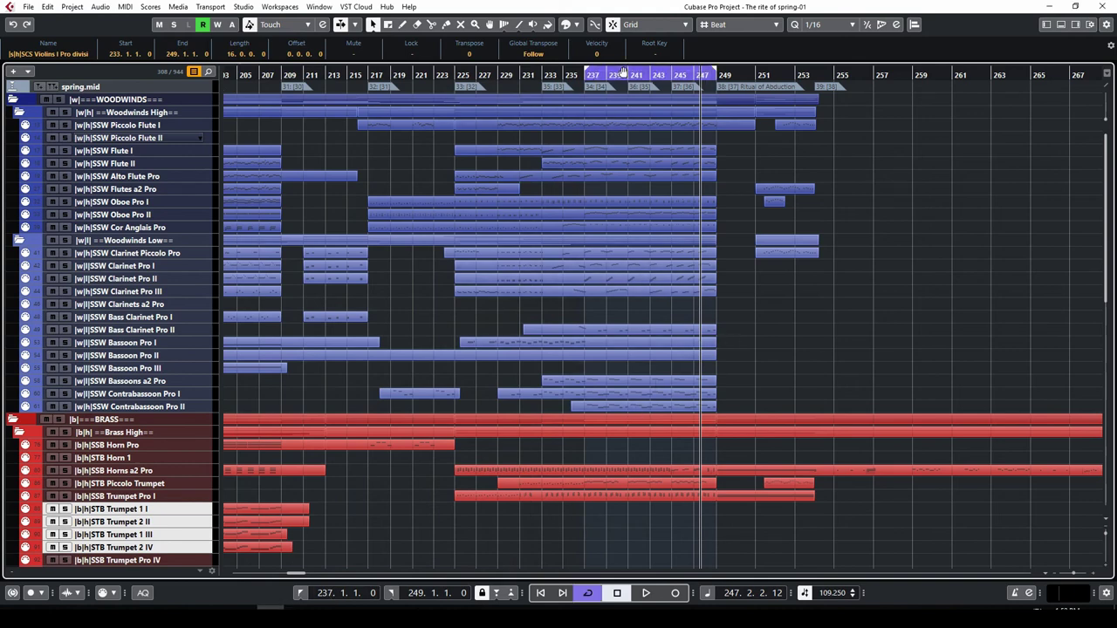
key(space)
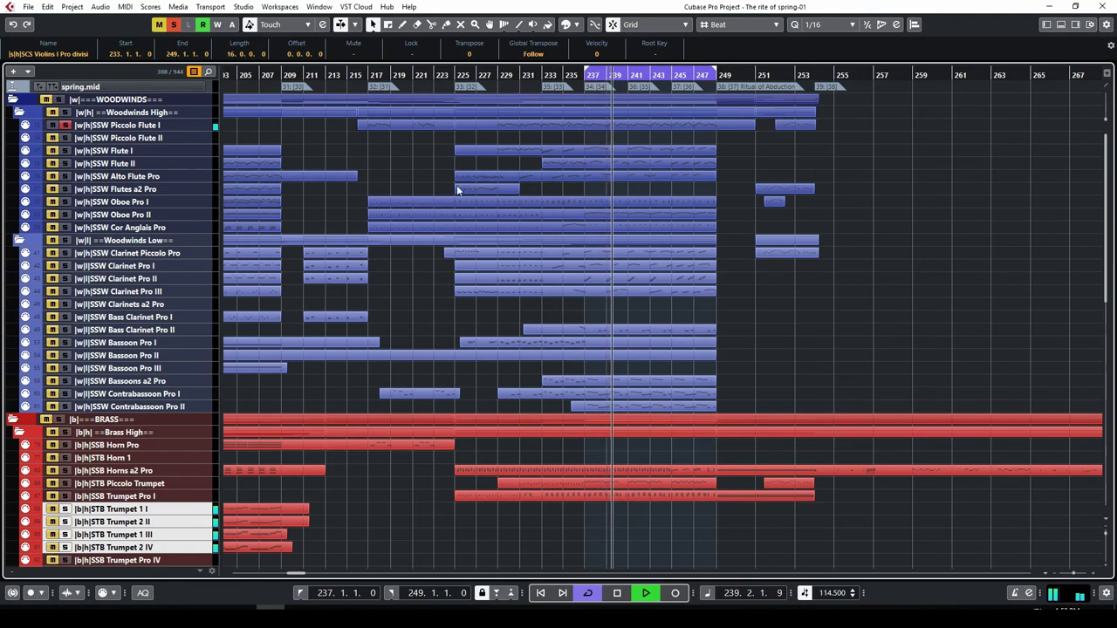
Step: Solo the active woodwind and brass parts progressively during playback, moving the cycle start to bar 241
click(65, 151)
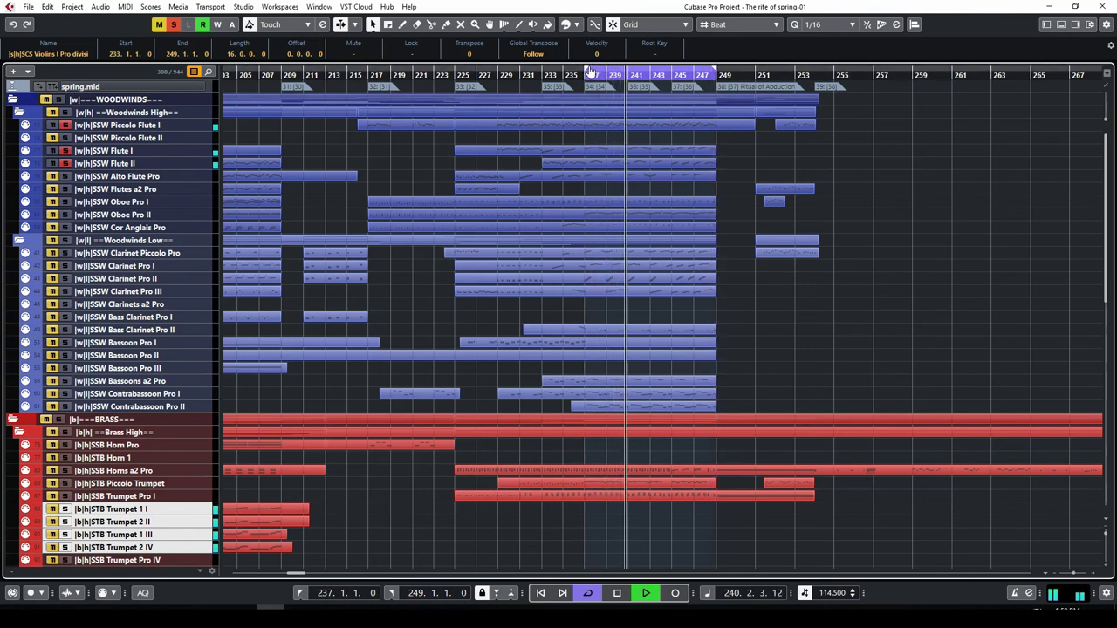
click(629, 75)
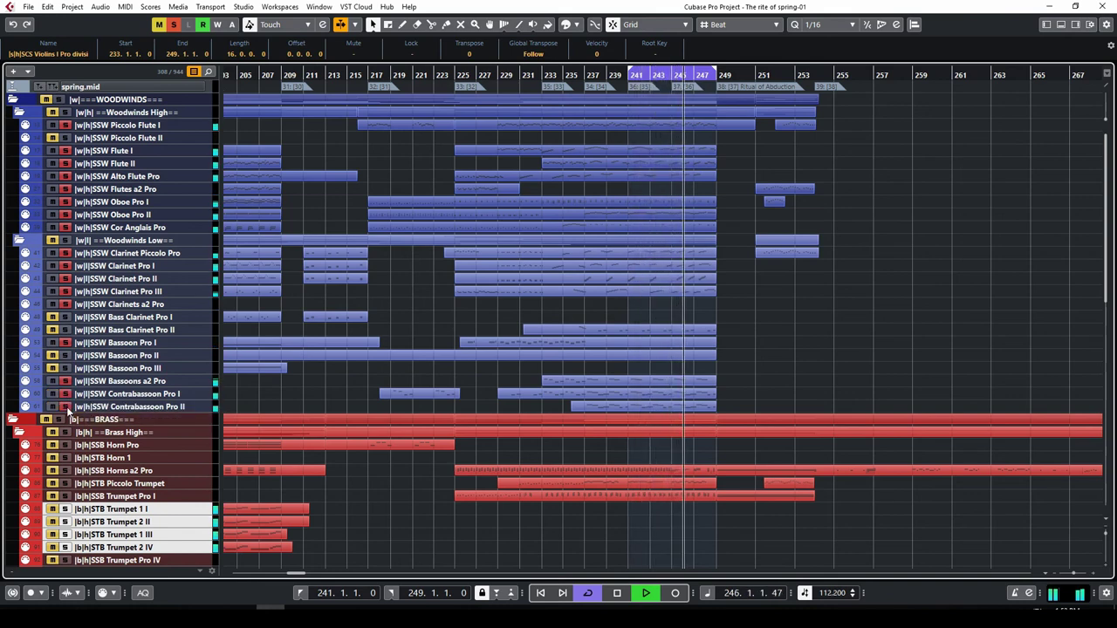
scroll(297, 258, down, 5)
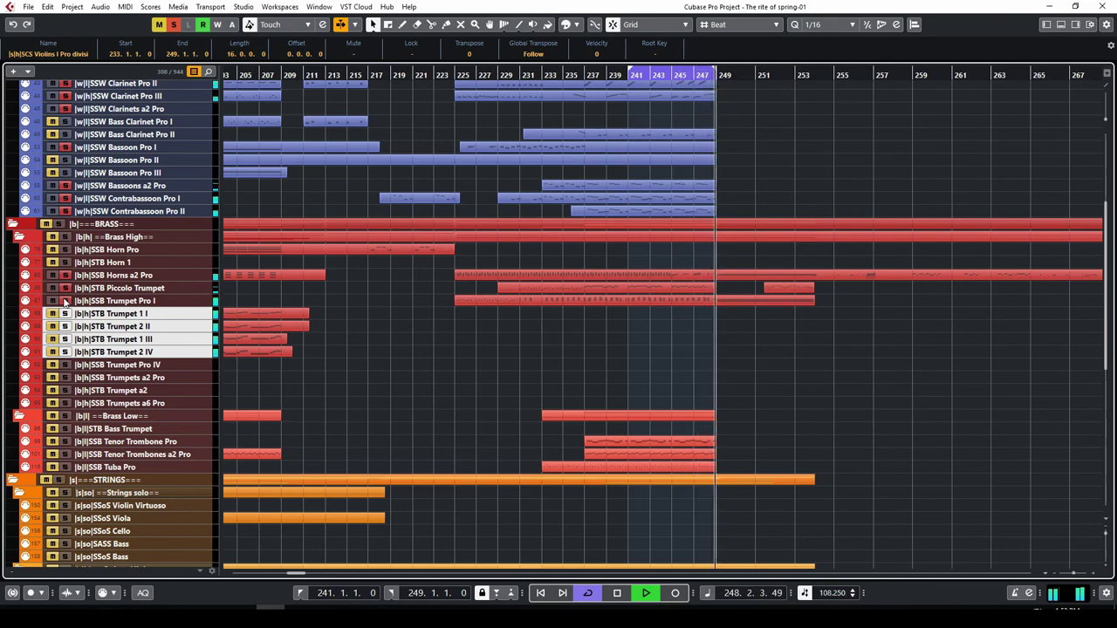
scroll(240, 291, down, 5)
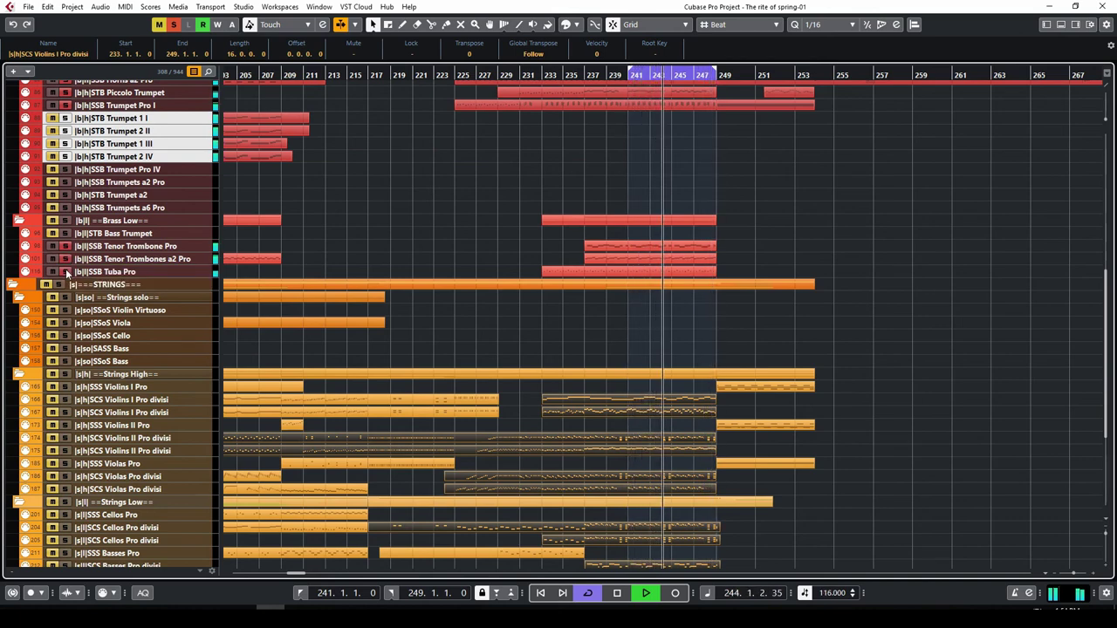
scroll(239, 254, down, 5)
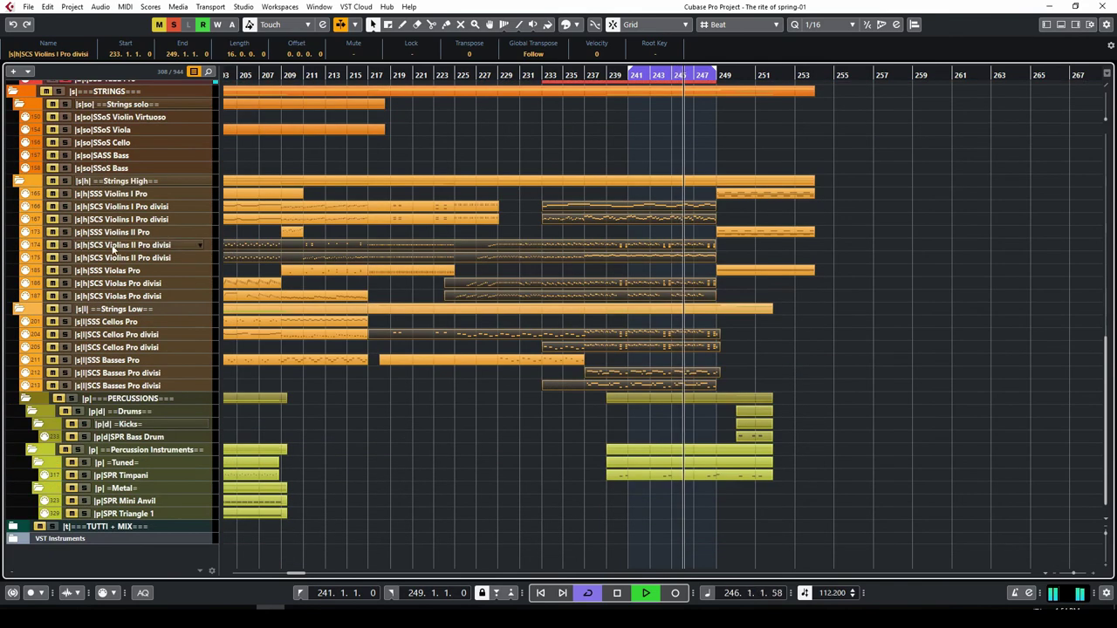
Step: Deselect the parts and add the SCS Violins I, Violins II, Violas and Cellos divisi tracks to the solo one by one
click(506, 441)
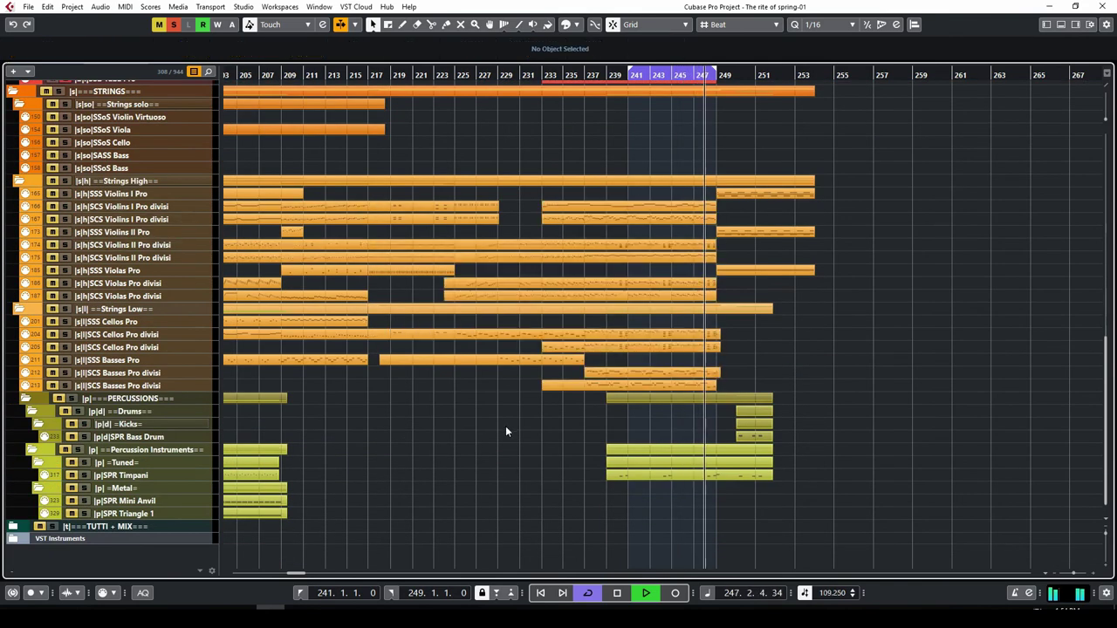
click(66, 219)
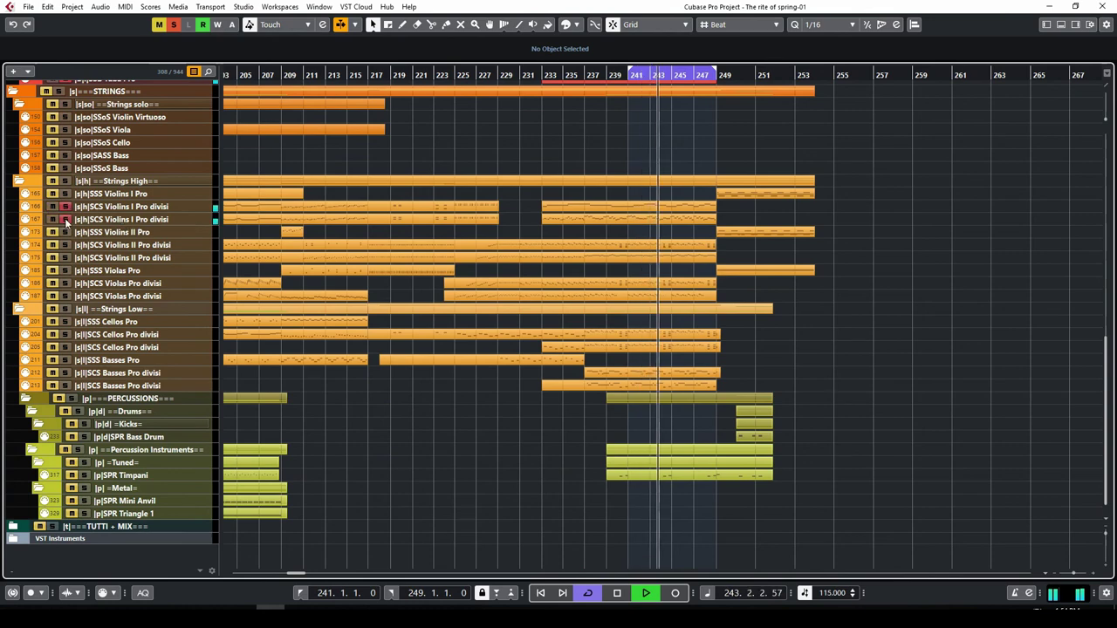
click(65, 244)
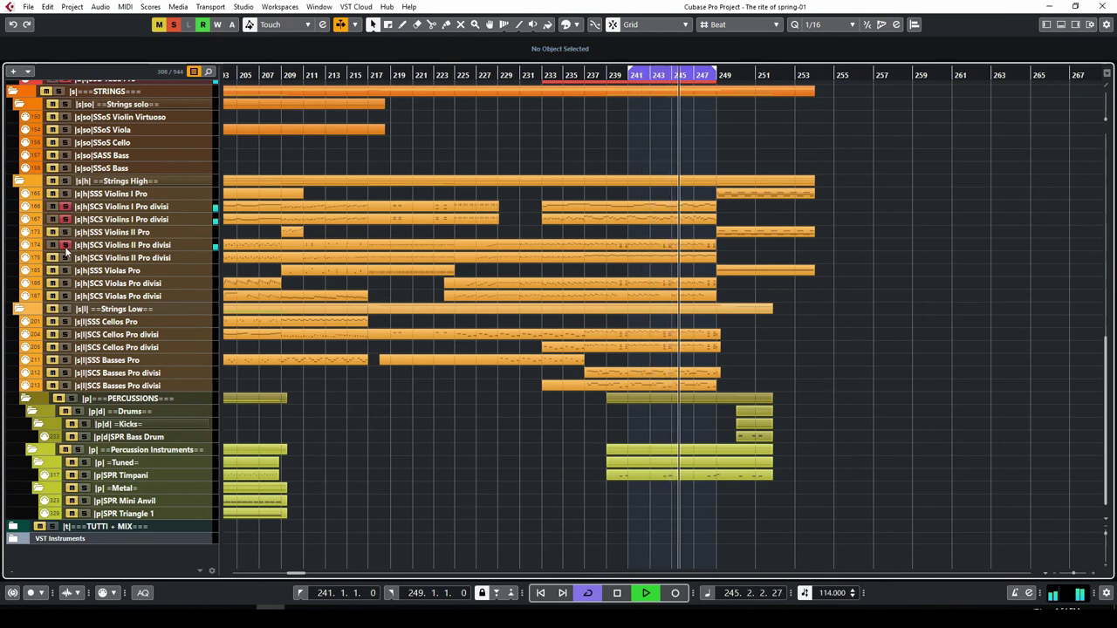
click(66, 259)
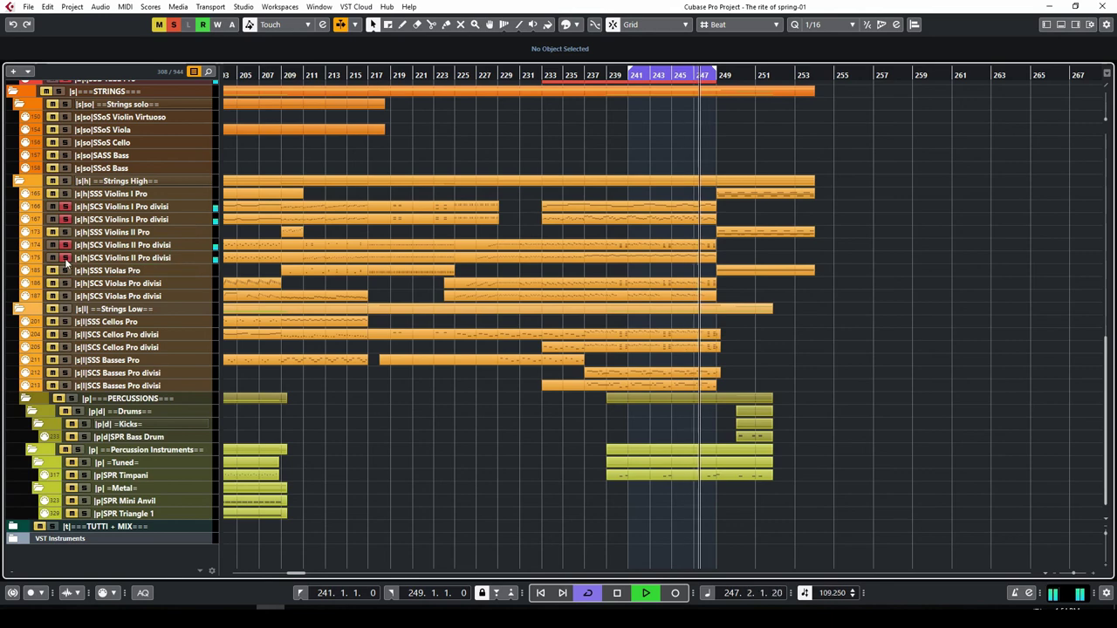
click(66, 283)
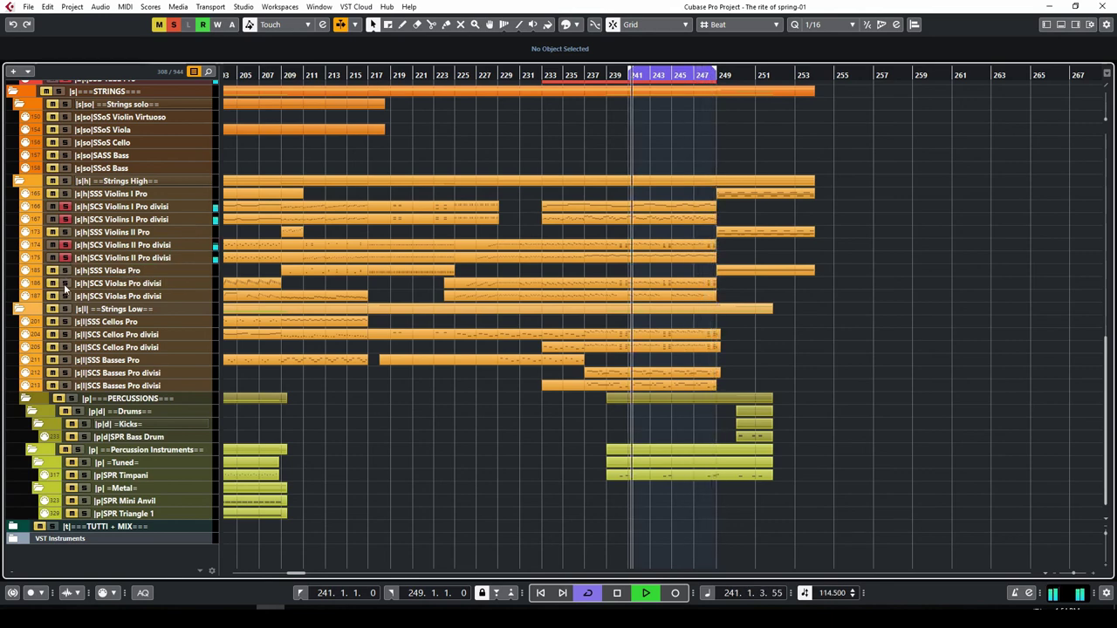
click(65, 296)
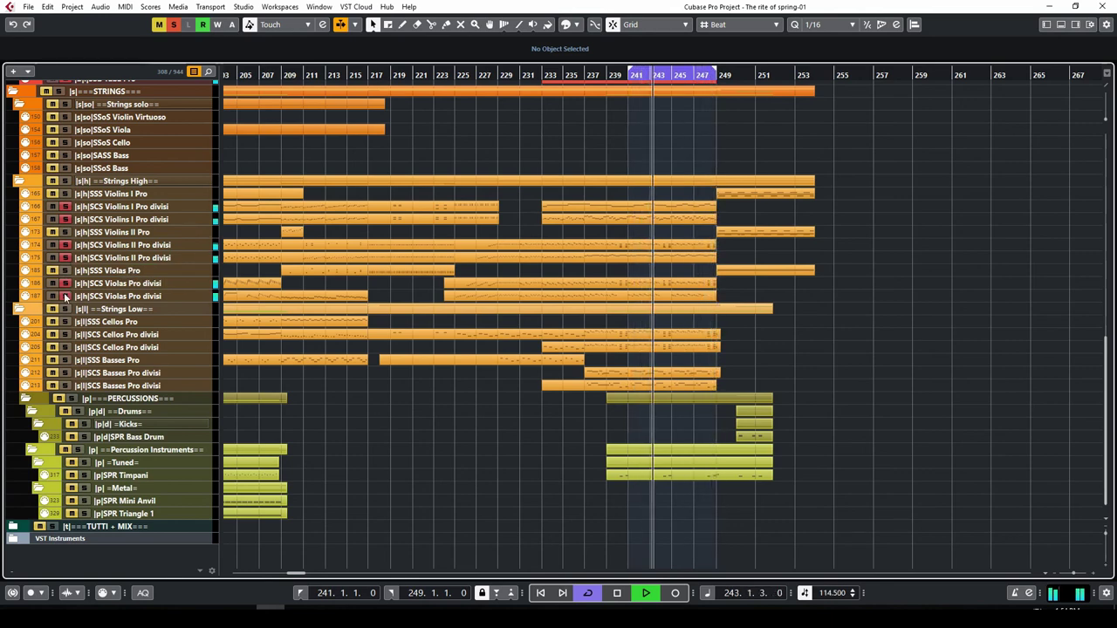
click(66, 334)
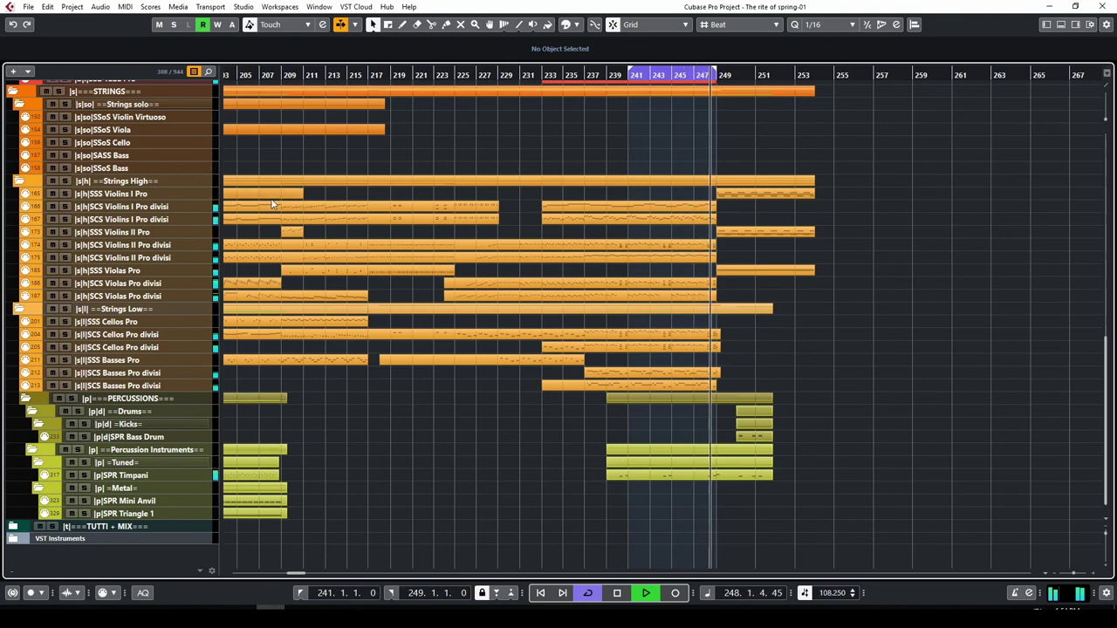
Step: Stop the cycled playback, play the full orchestra from bar 233 into bar 249 with cycle off while viewing all sections, and stop
scroll(611, 218, up, 10)
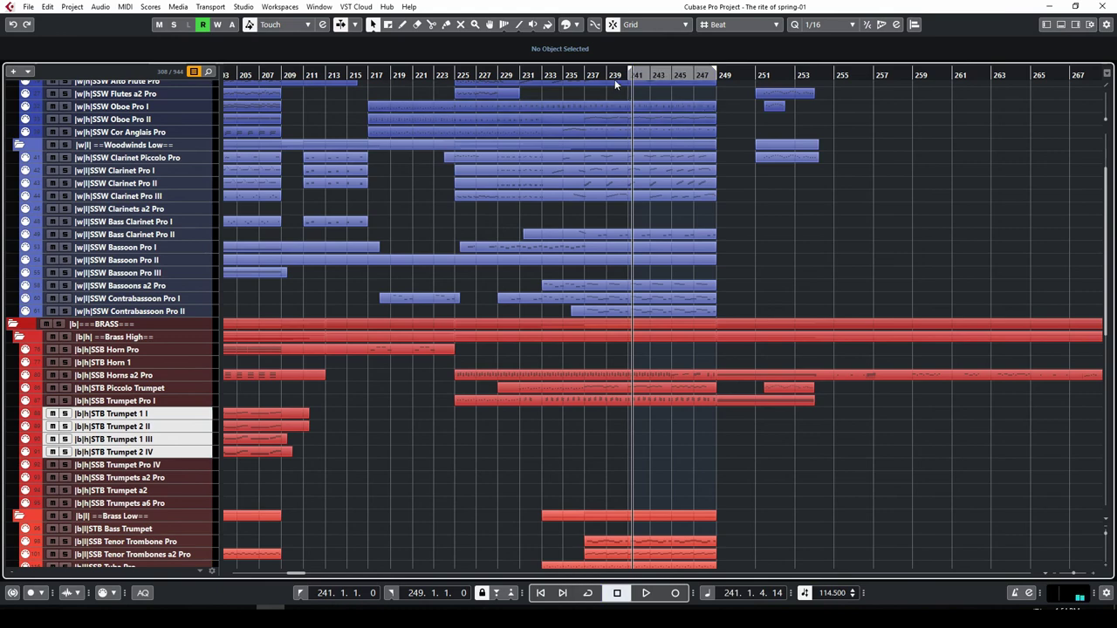
drag(617, 85, 677, 156)
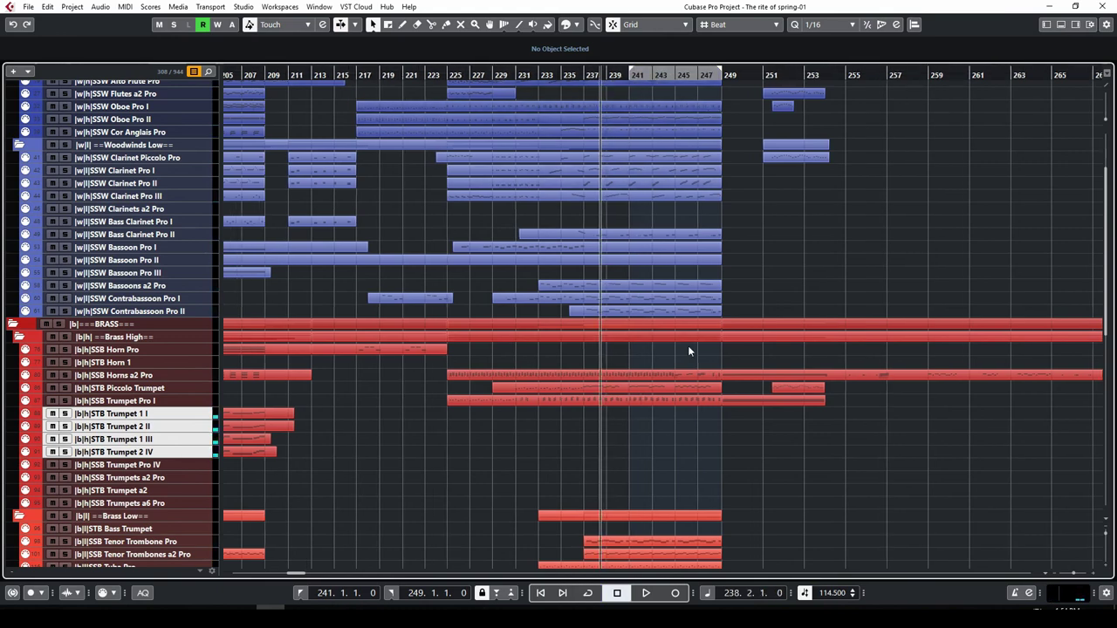
ctrl+scroll(629, 322, down, 2)
scroll(621, 155, up, 3)
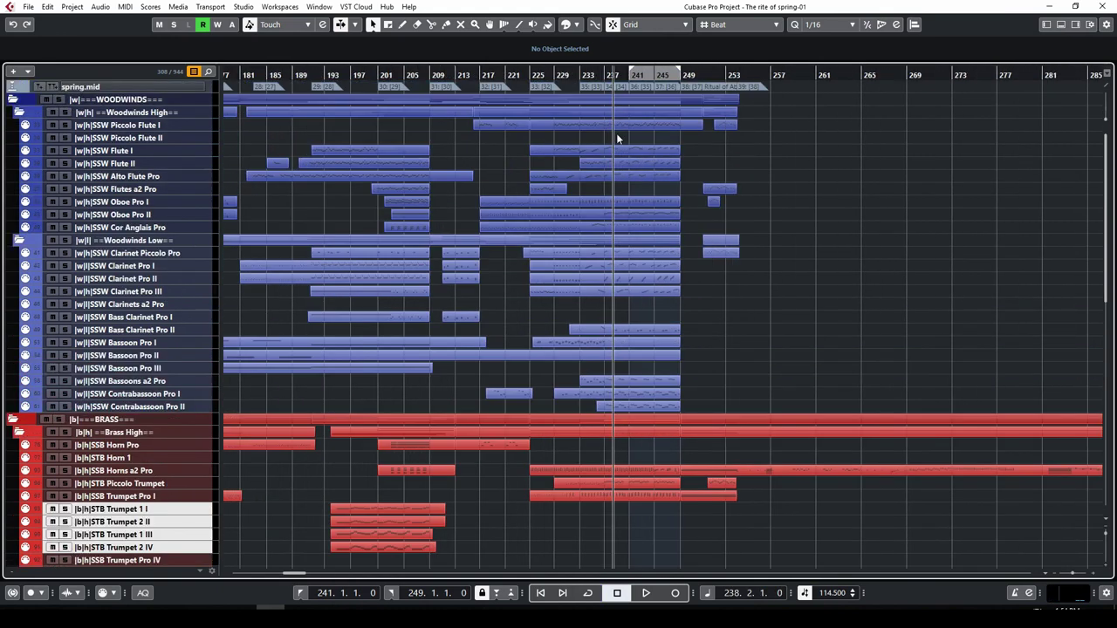
click(583, 75)
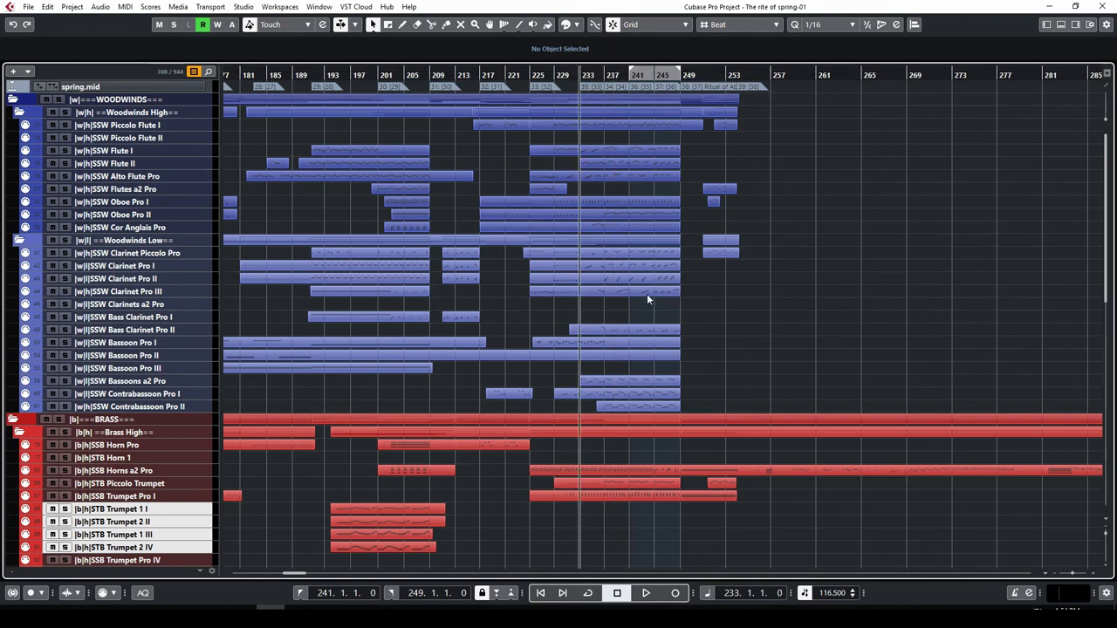
key(space)
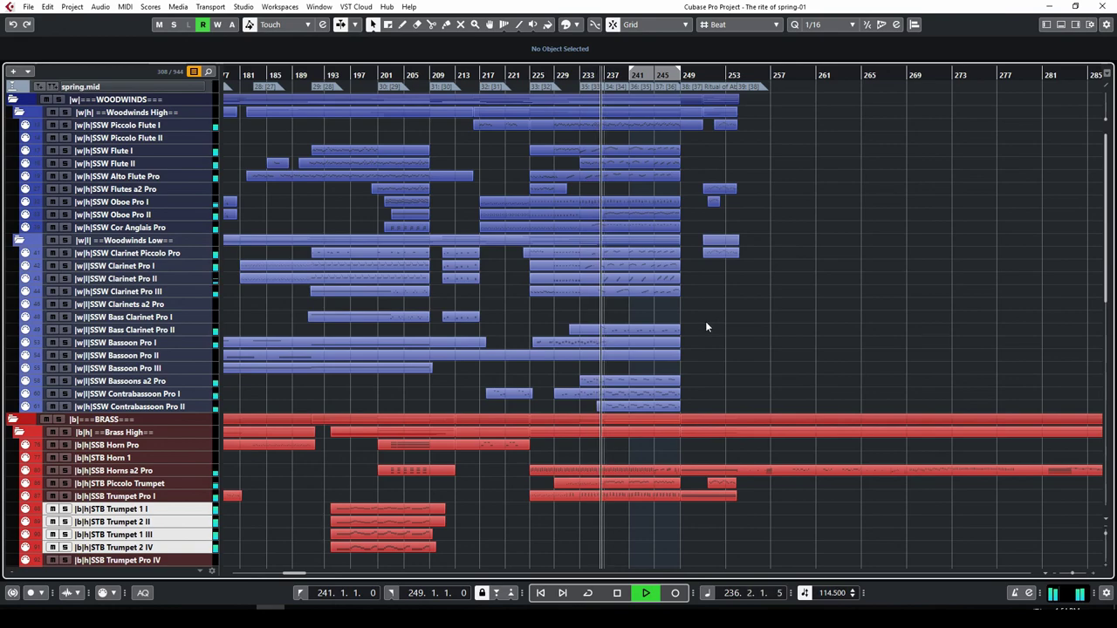
scroll(706, 320, down, 8)
scroll(698, 325, down, 3)
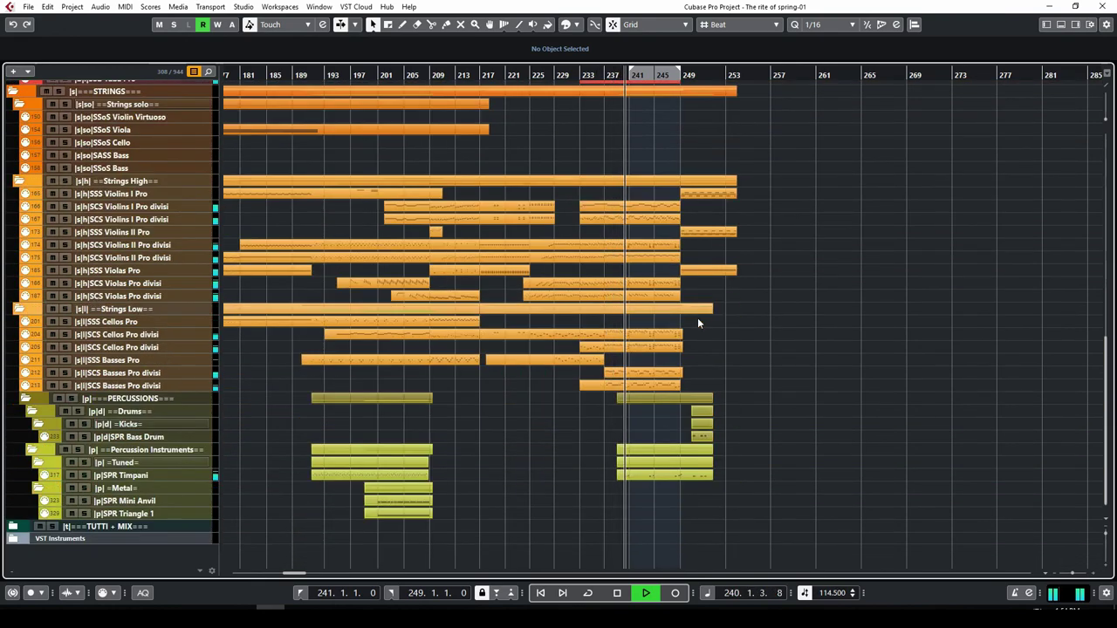
scroll(698, 323, up, 6)
scroll(697, 323, up, 12)
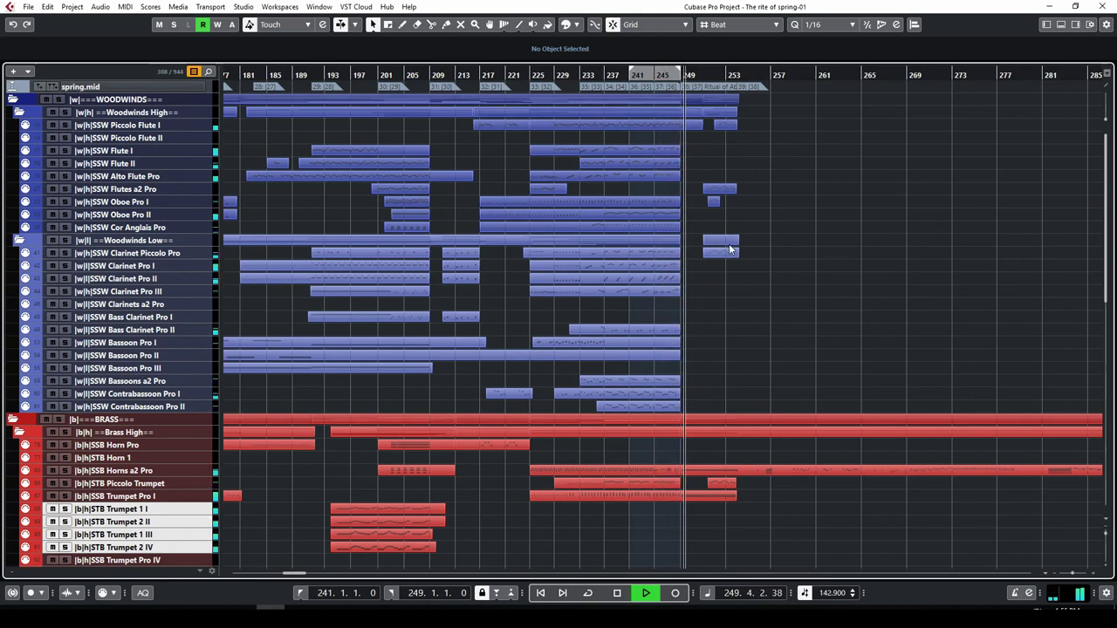
key(space)
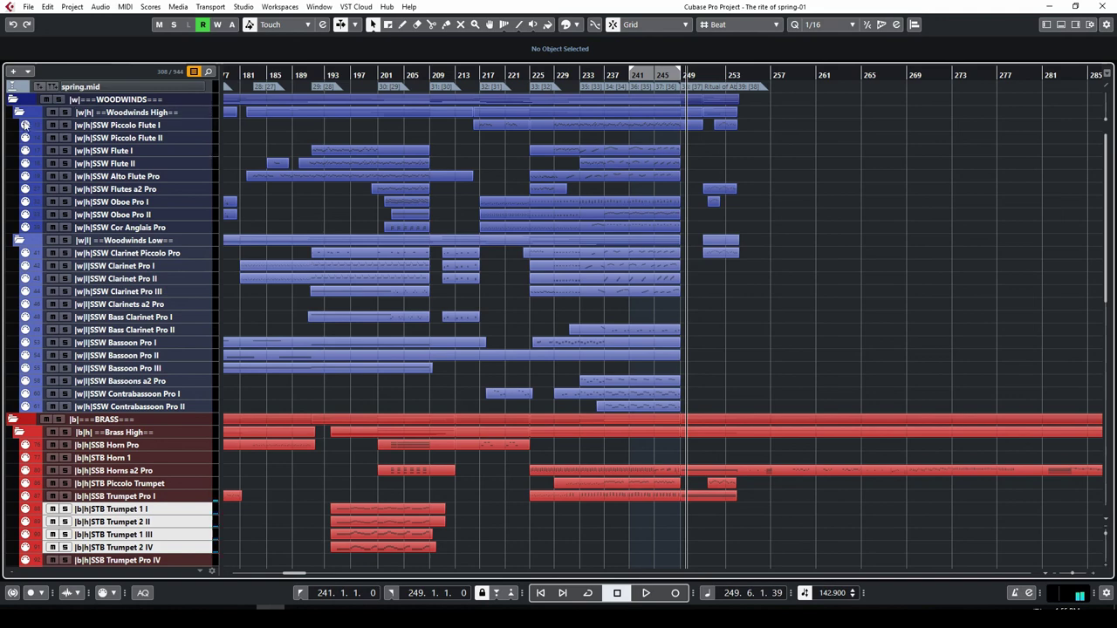
Step: Solo the whole WOODWINDS folder and play back its passage up to bar 248
click(65, 112)
click(58, 99)
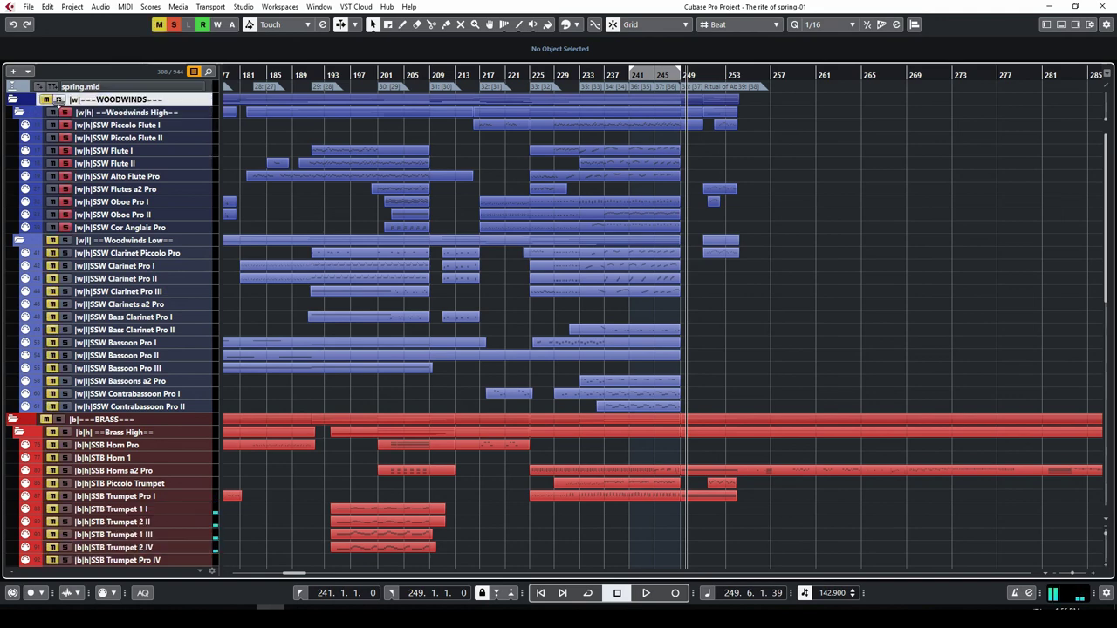
click(58, 100)
click(625, 76)
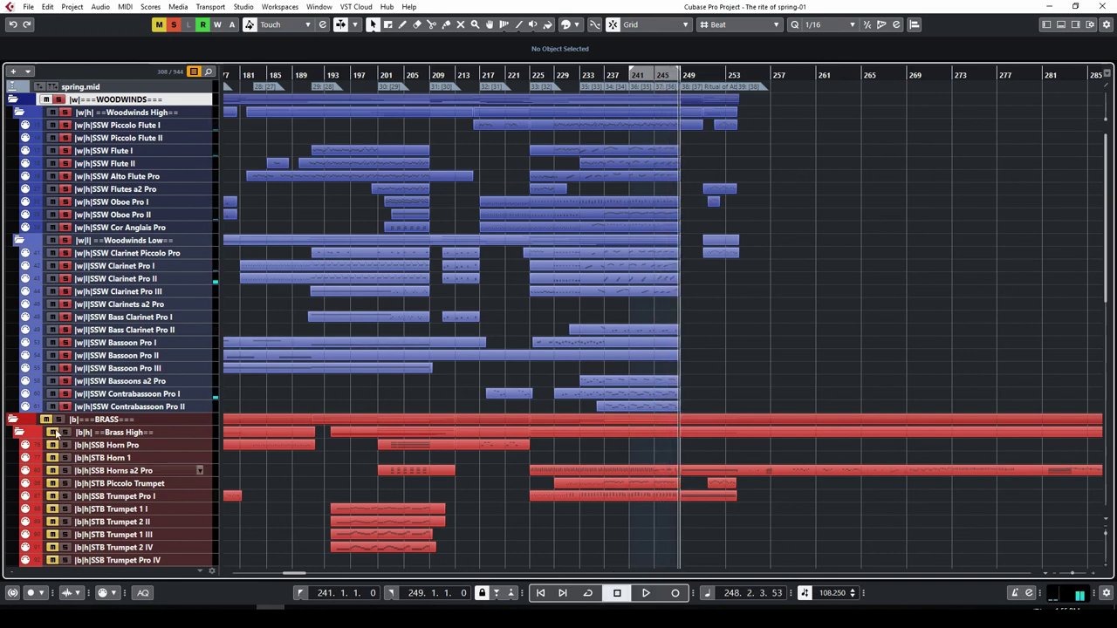
Step: Solo only the BRASS folder, play it from bar 237 to bar 248 while viewing its tracks, and clear the solo
click(46, 99)
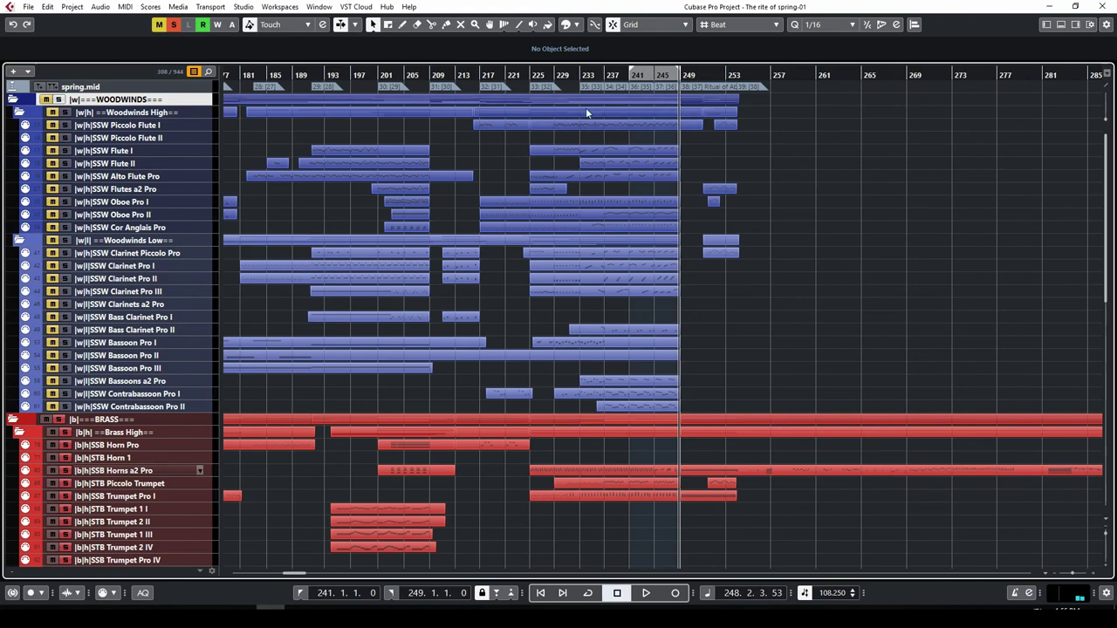
scroll(582, 122, down, 5)
click(603, 75)
key(space)
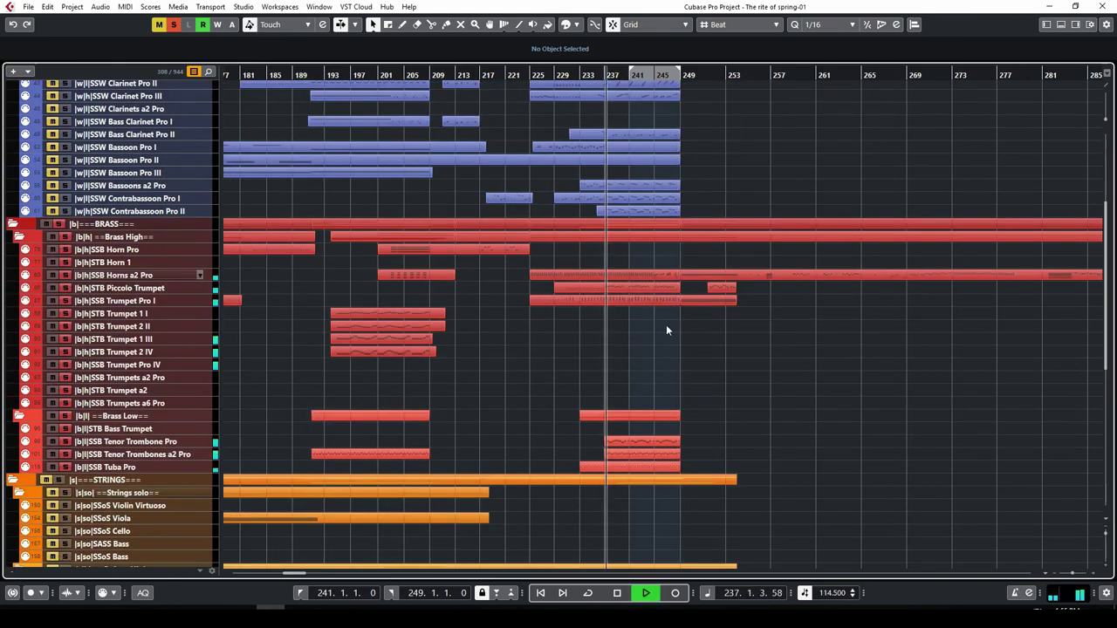
scroll(674, 328, down, 2)
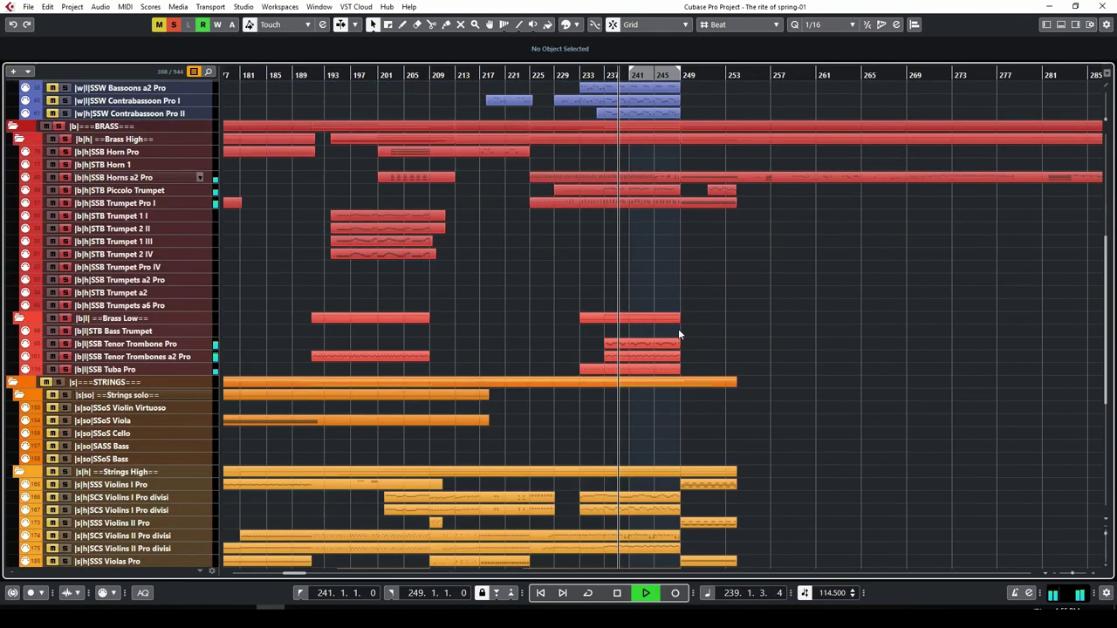
scroll(679, 334, down, 2)
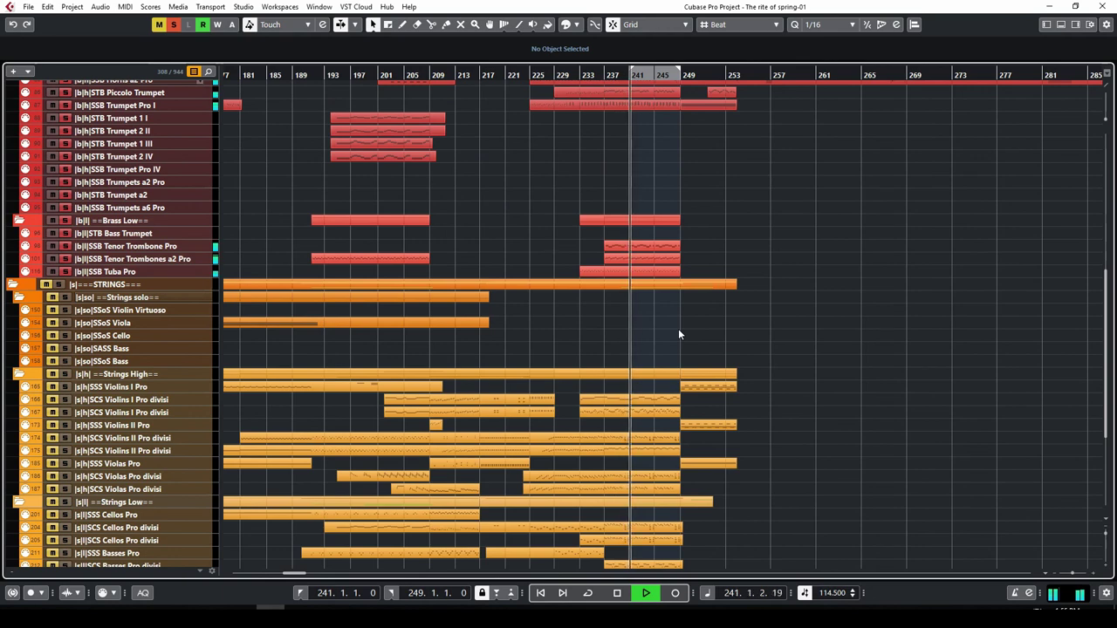
scroll(679, 334, up, 2)
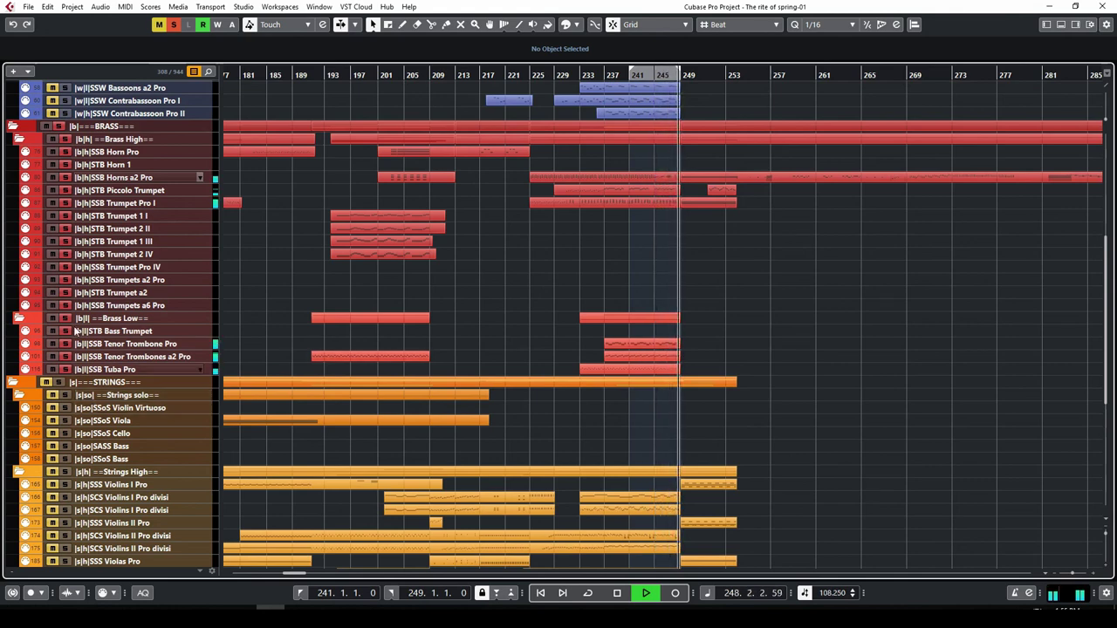
key(space)
click(55, 126)
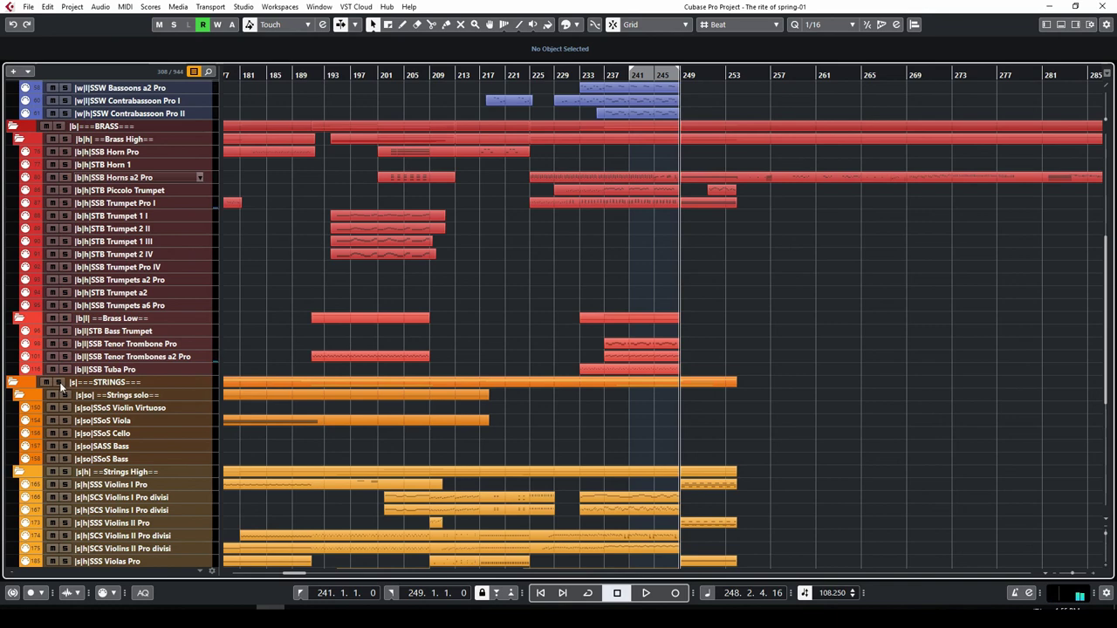
Step: Solo the STRINGS folder and play it from bar 237 while viewing the string and percussion tracks
click(59, 383)
click(605, 75)
key(space)
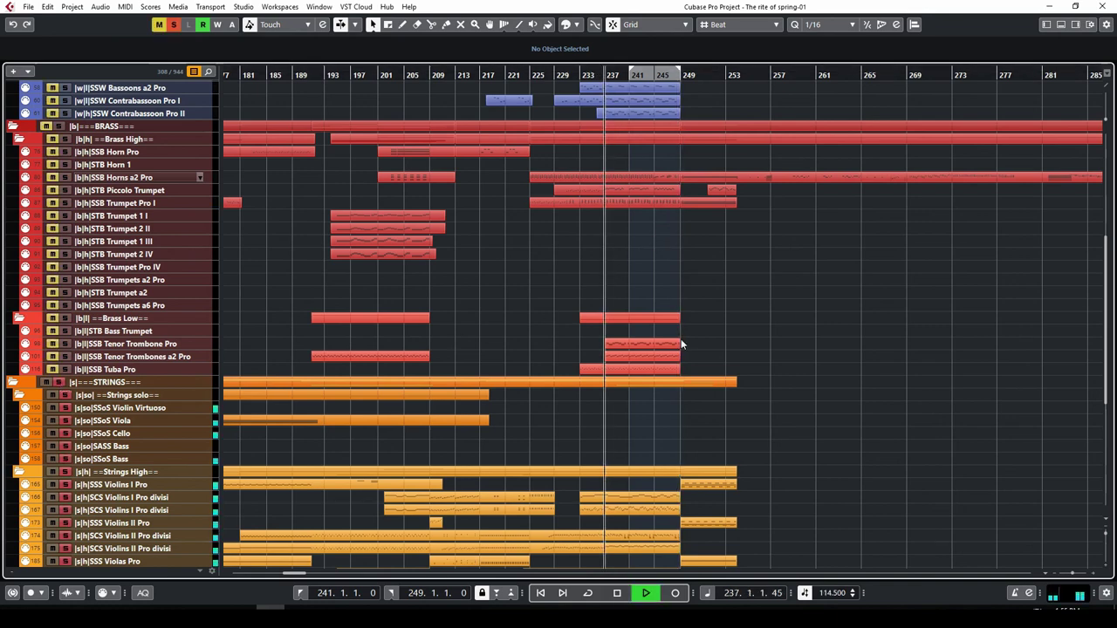
scroll(685, 367, down, 5)
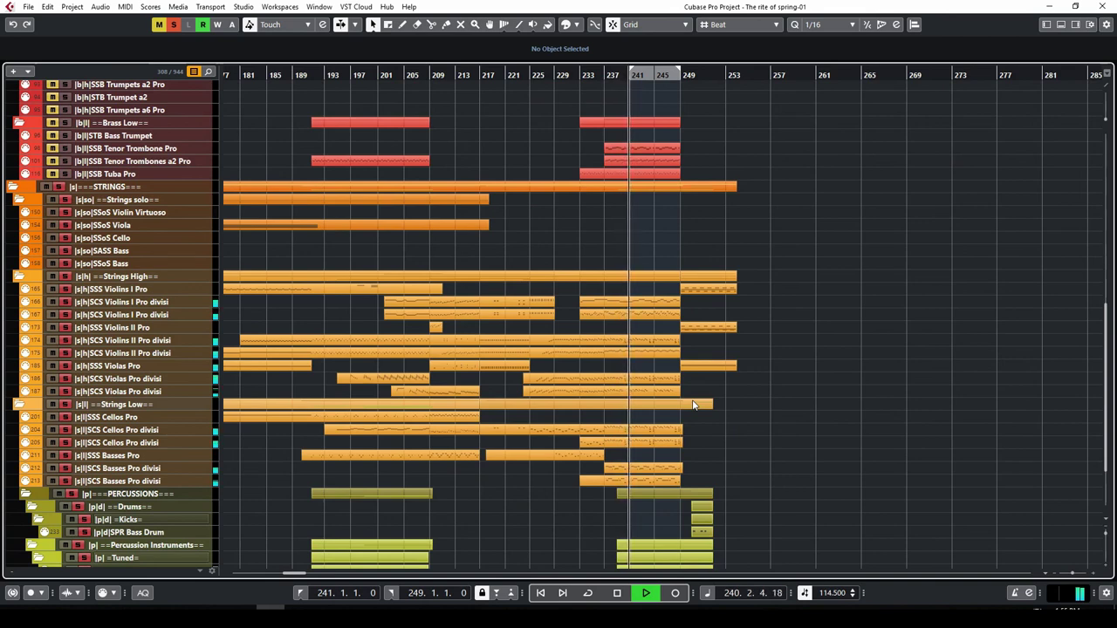
scroll(502, 361, down, 3)
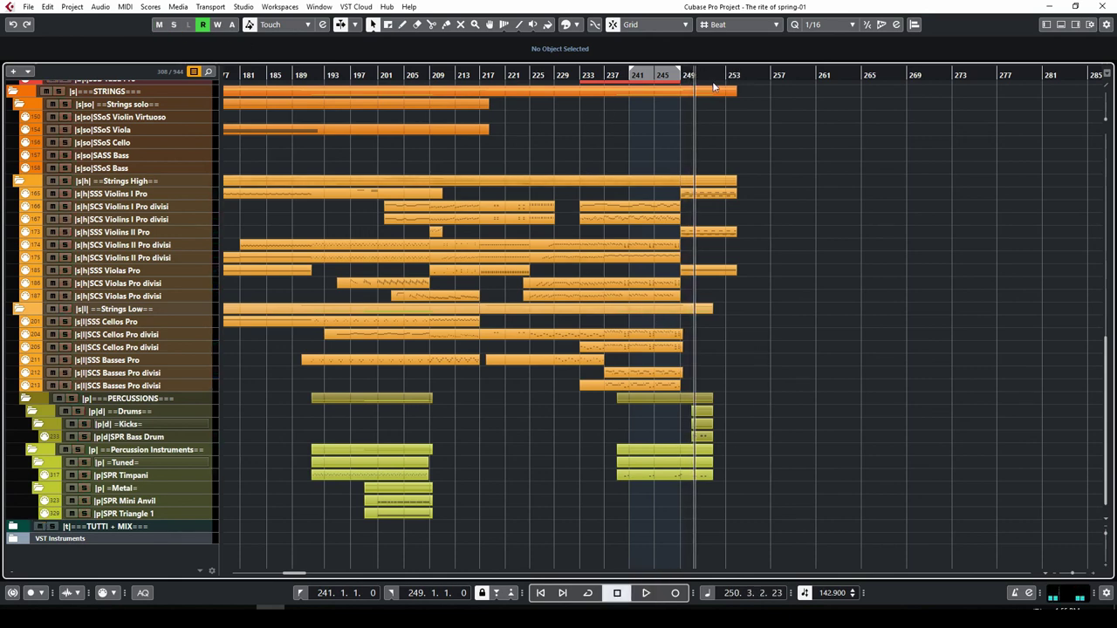
Step: Play the full orchestra from bar 249 while viewing the sections, stop, and look over the whole arrangement
double_click(686, 77)
scroll(752, 344, up, 10)
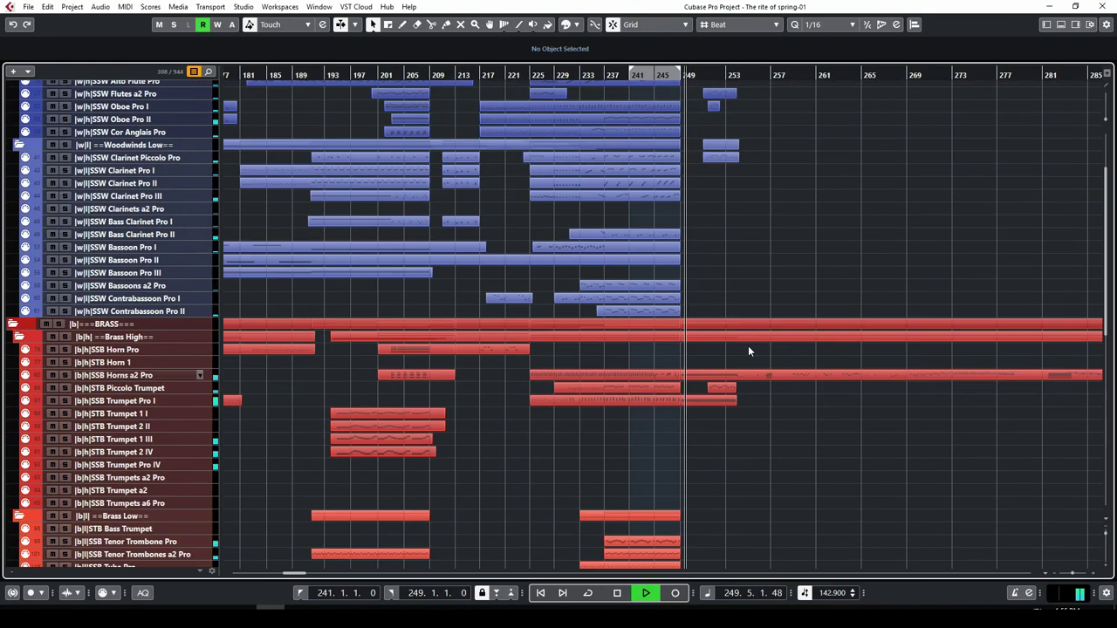
scroll(747, 346, up, 3)
ctrl+scroll(683, 317, down, 2)
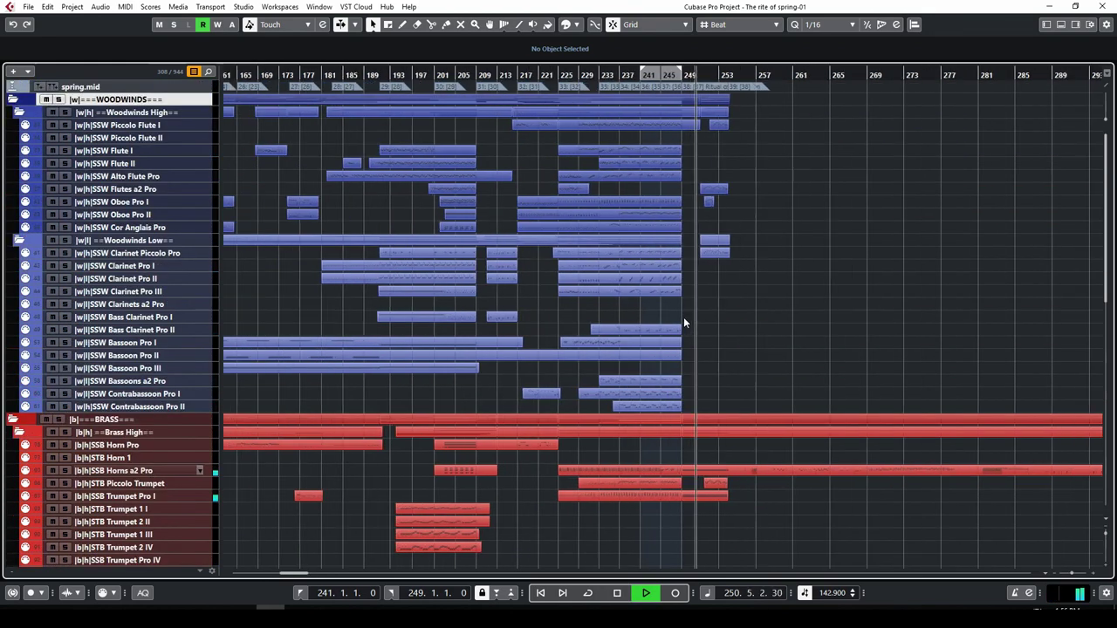
ctrl+scroll(685, 320, up, 2)
drag(298, 574, 287, 576)
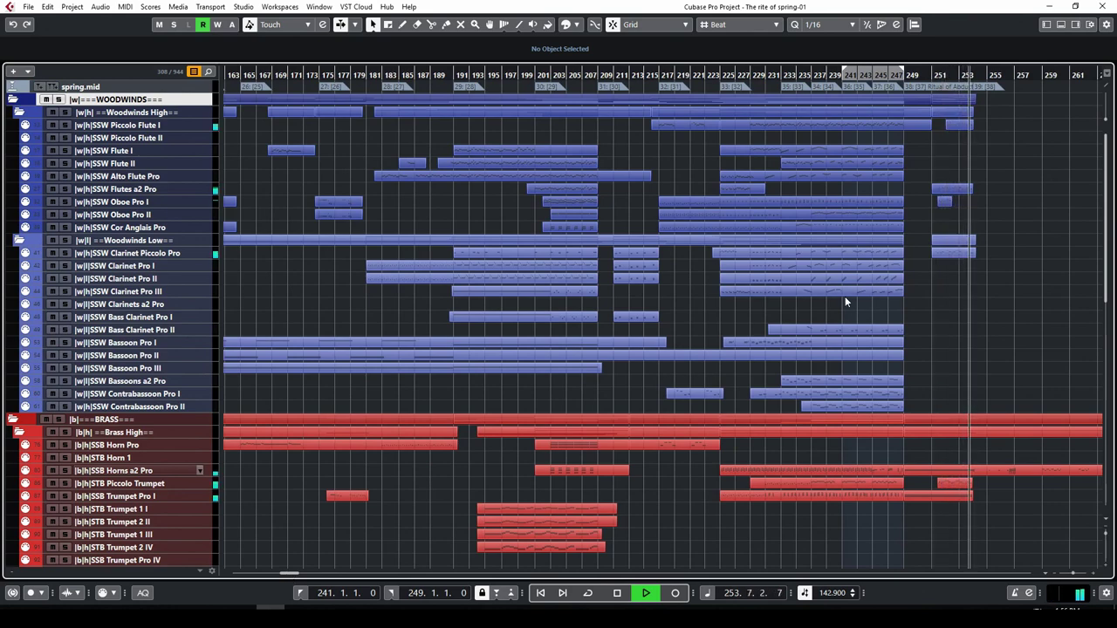
scroll(845, 302, down, 5)
key(space)
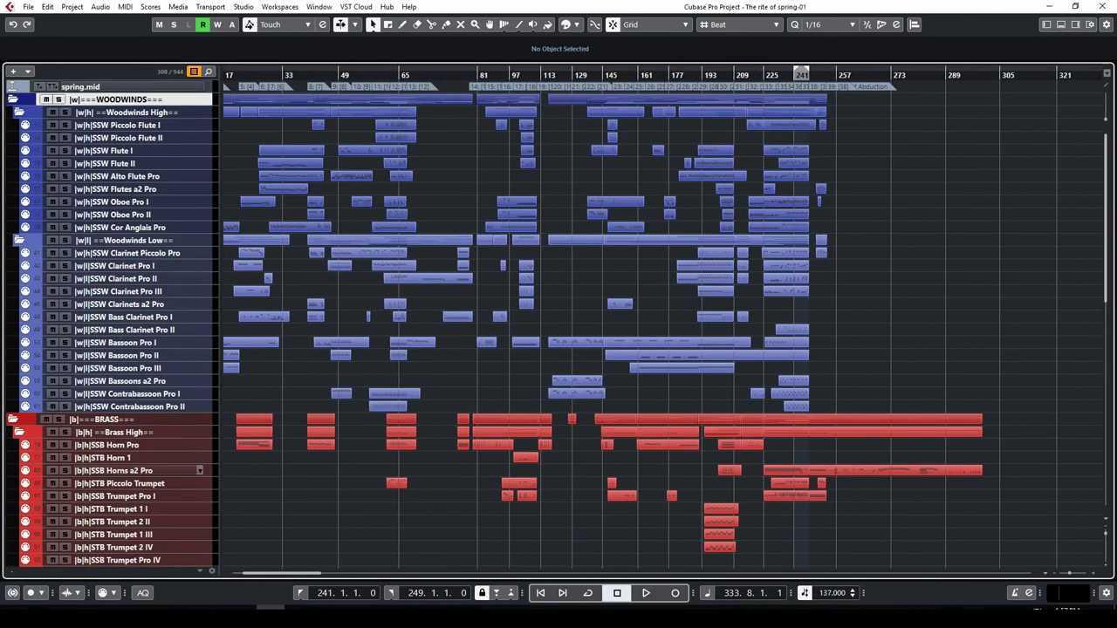
scroll(741, 215, right, 3)
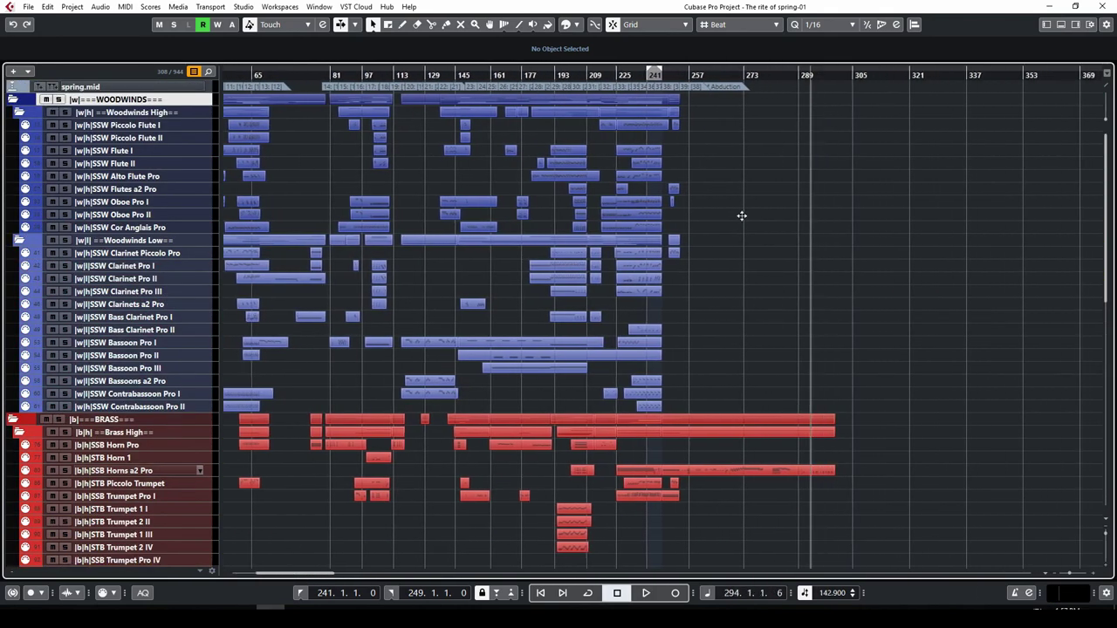
Step: Open Task Manager over the project and show its CPU performance graphs
key(super+x)
click(42, 496)
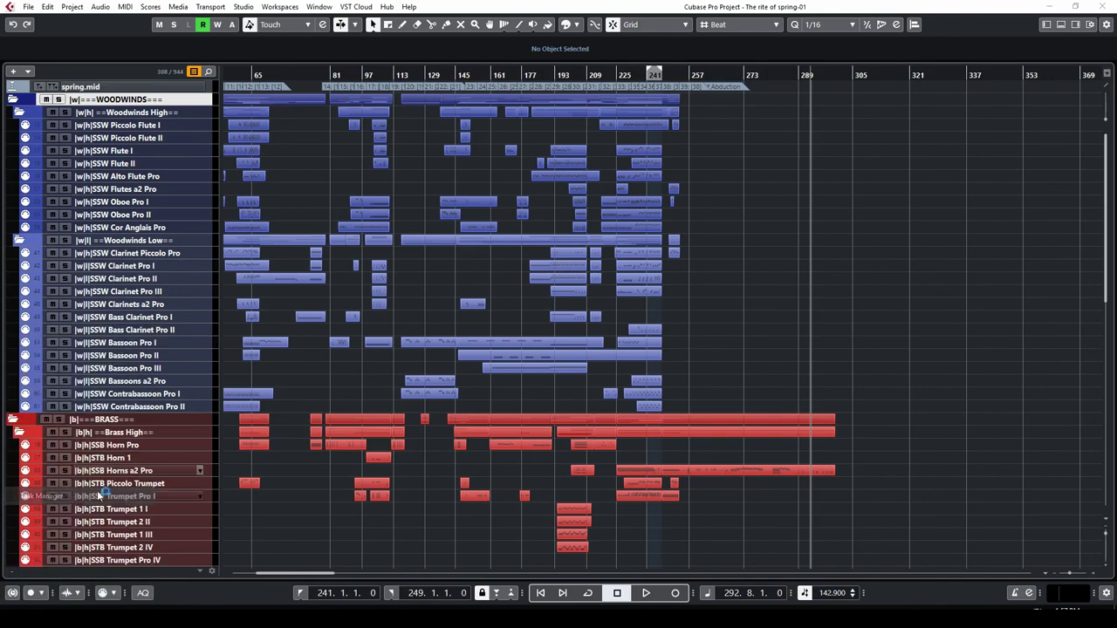
drag(658, 123, 817, 173)
click(440, 196)
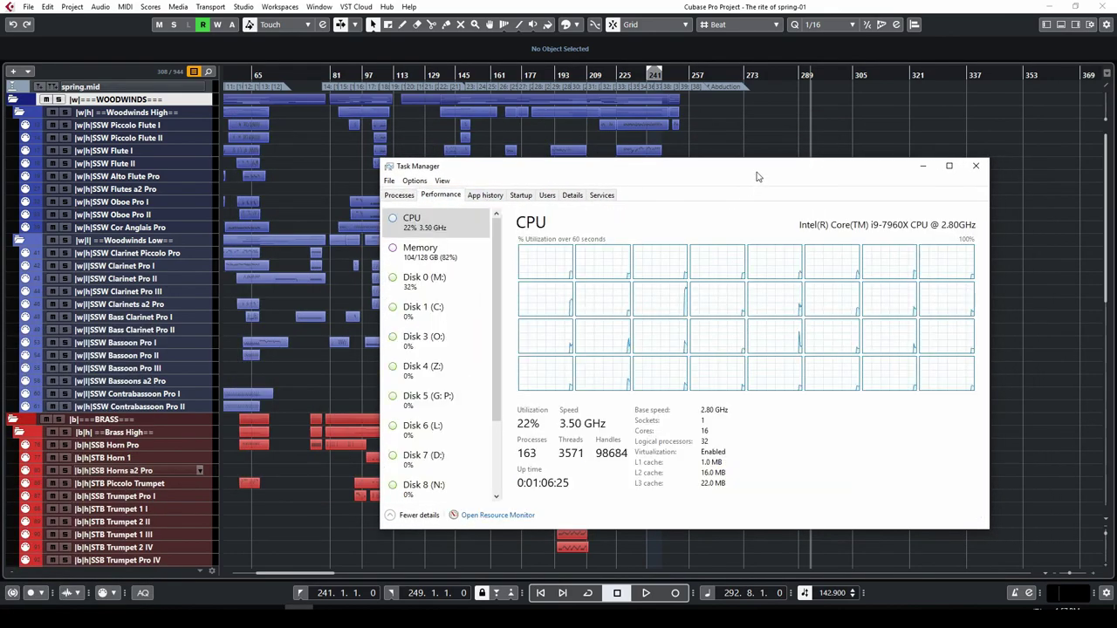
drag(734, 168, 756, 232)
Step: Play the project from bar 217 with Task Manager in front, examine the per-core CPU load, close Task Manager and stop playback
click(619, 75)
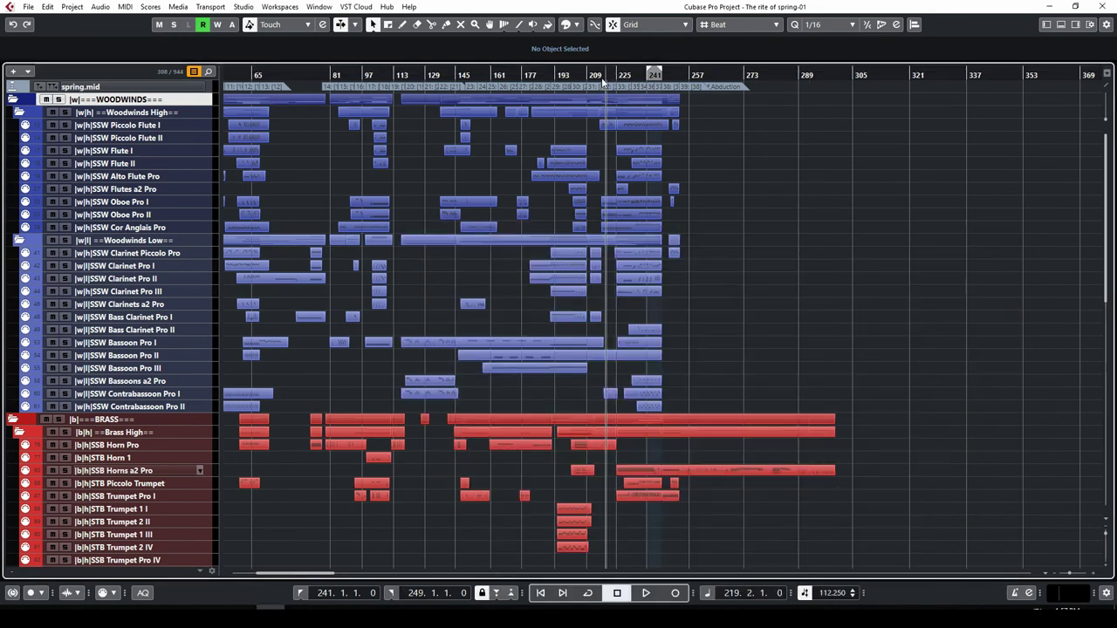
key(space)
key(alt+Tab)
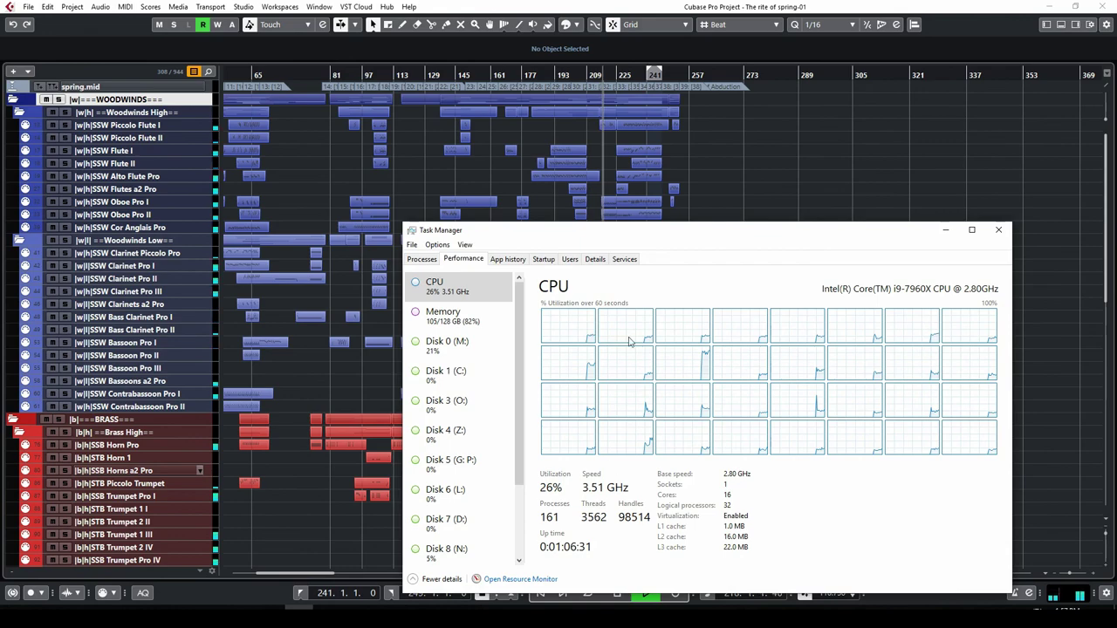
drag(714, 234, 334, 127)
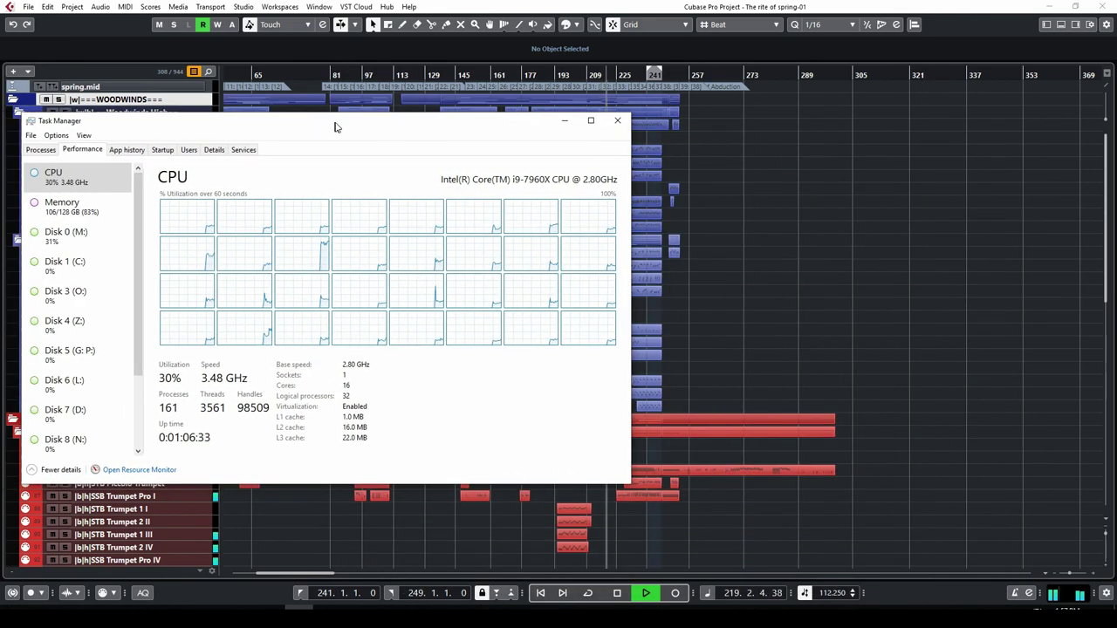
click(288, 581)
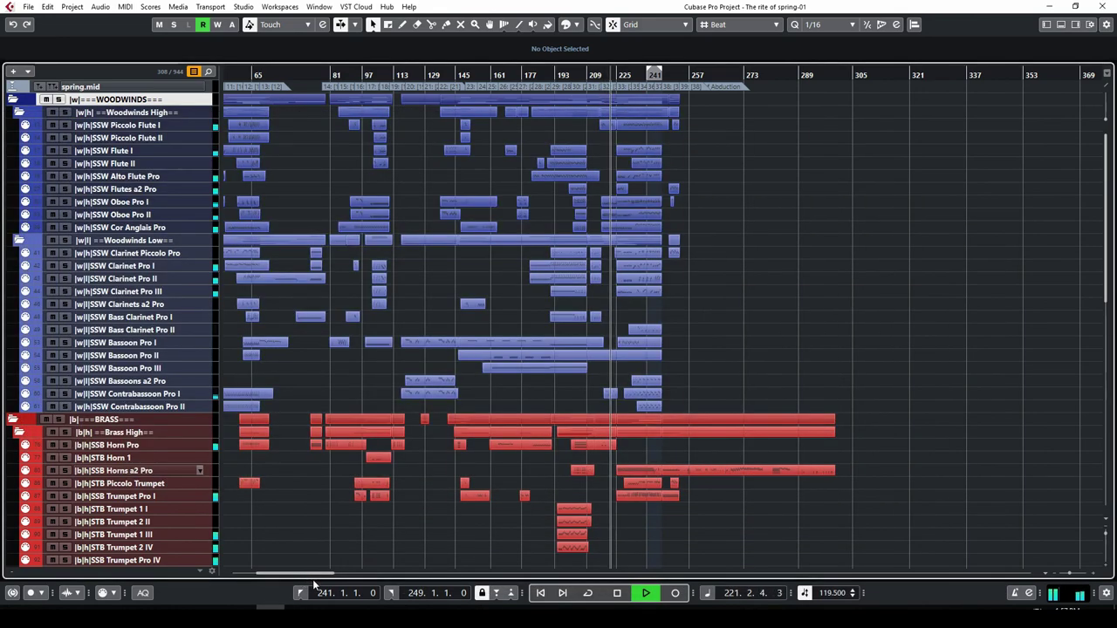
drag(313, 576, 295, 576)
key(alt+Tab)
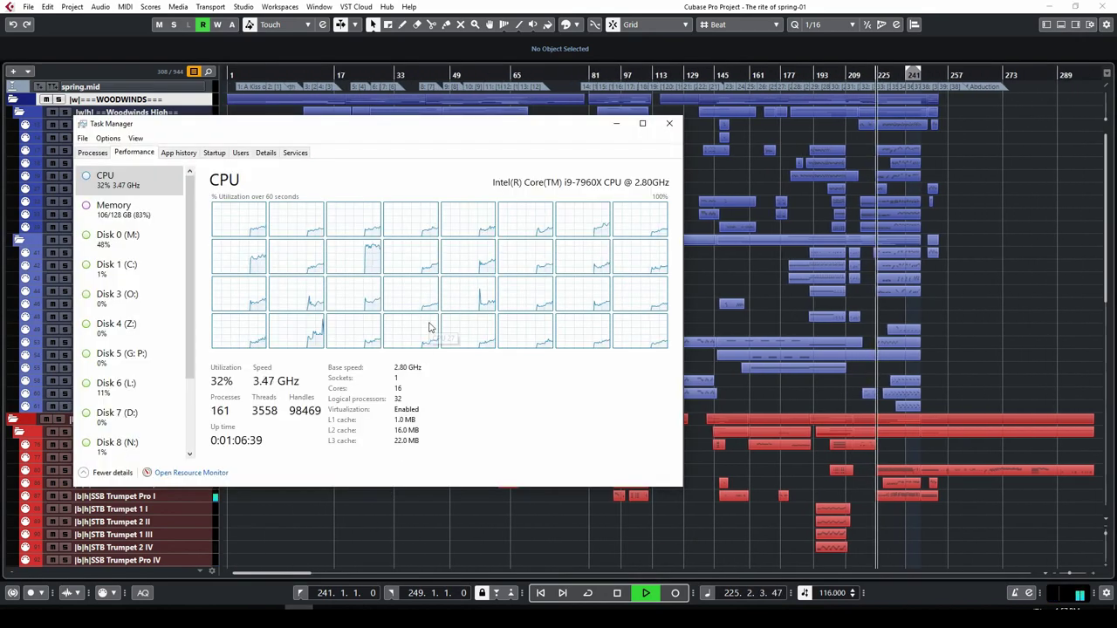
drag(524, 123, 585, 117)
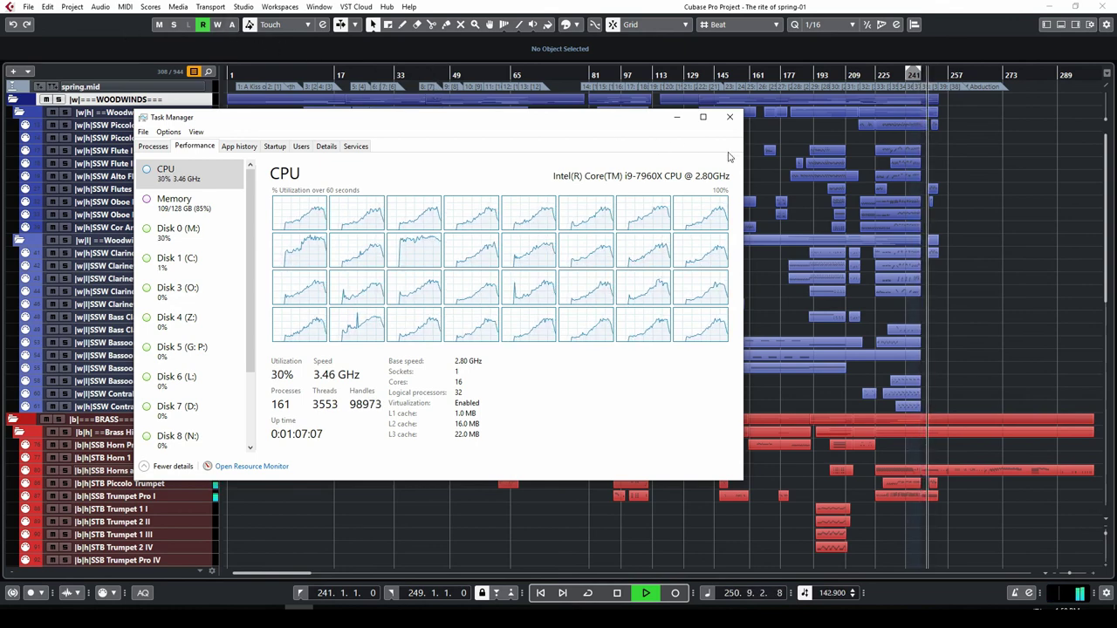
click(730, 117)
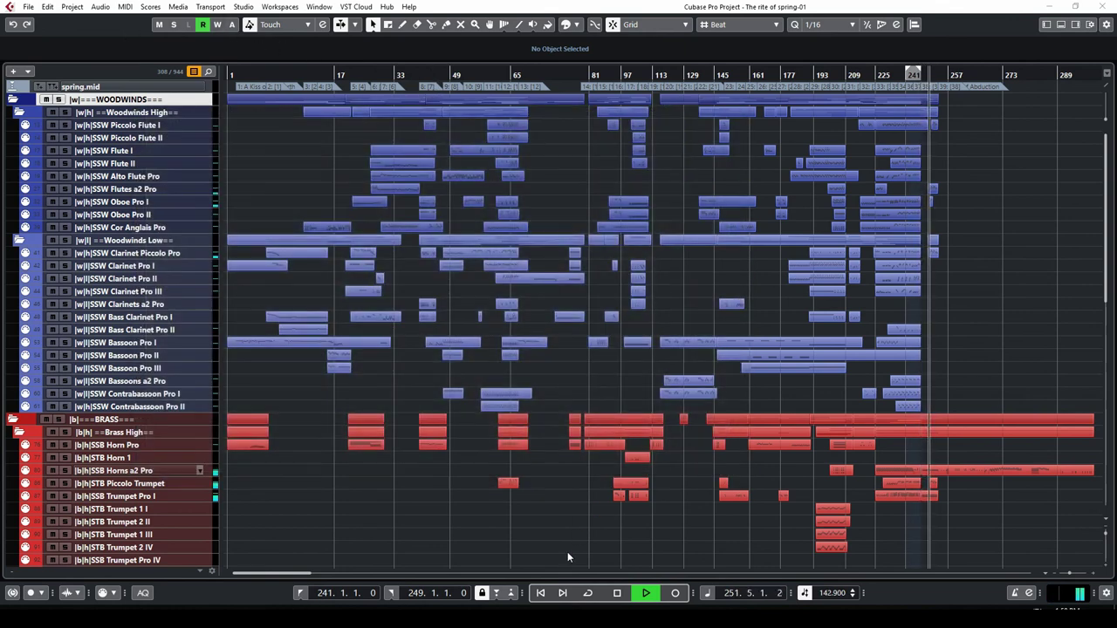
click(619, 594)
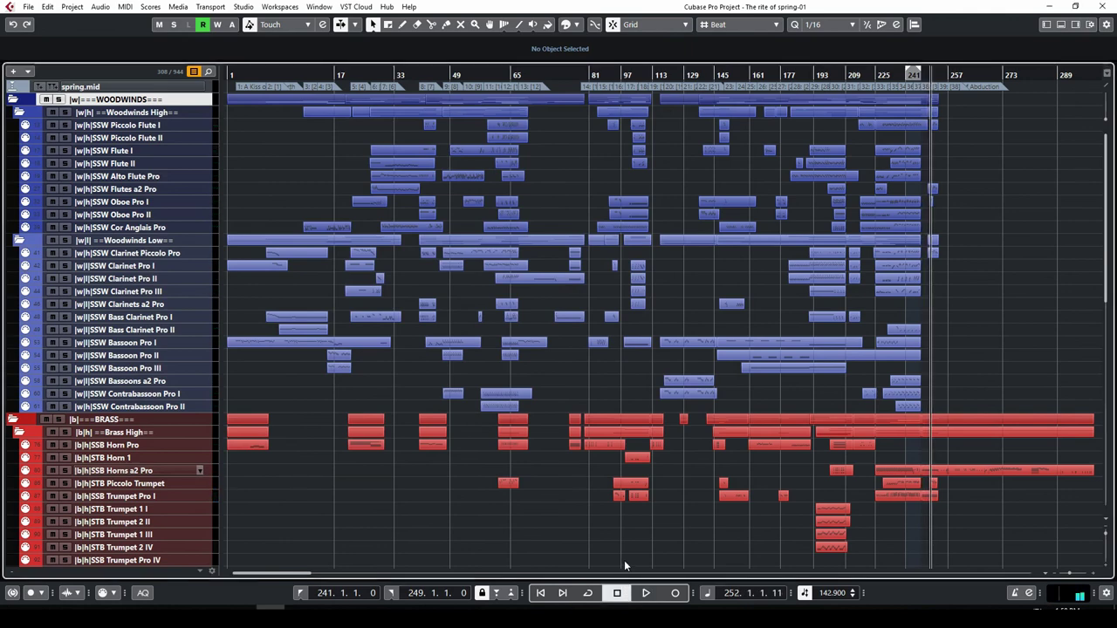
Step: Open Studio Setup for the ASIO Hammerfall DSP device, examine the buffer size and driver settings, and close both dialogs
click(244, 8)
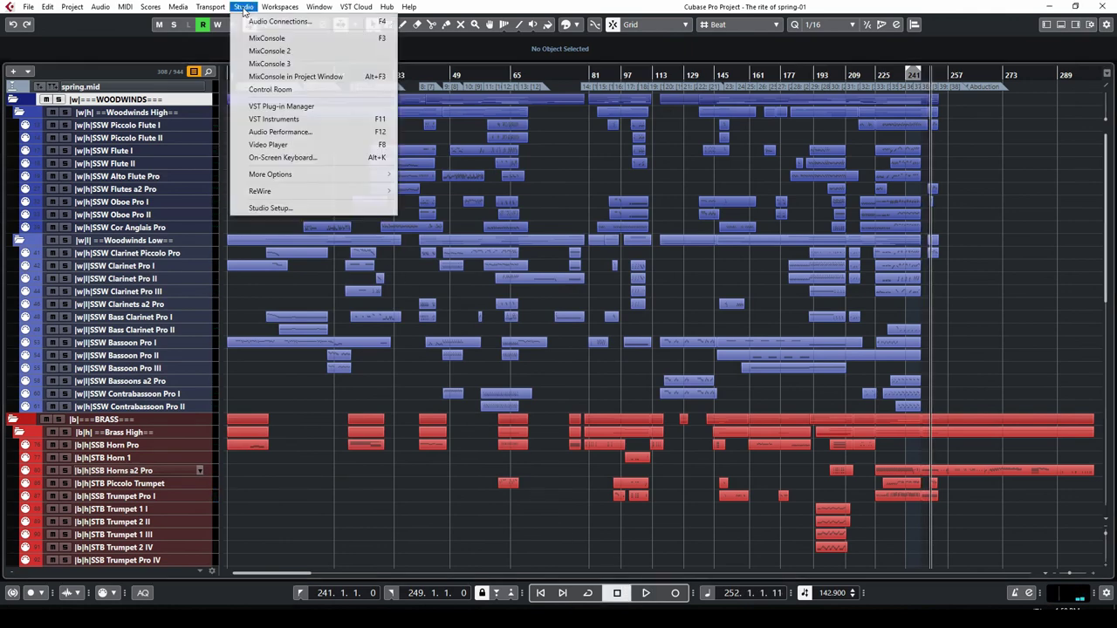
click(271, 208)
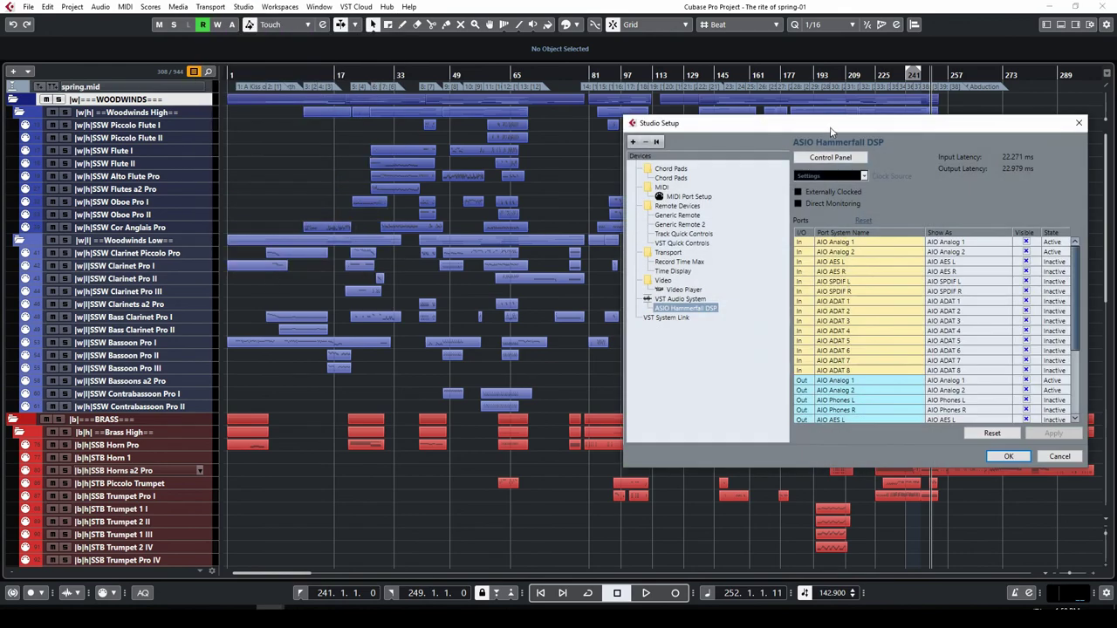
drag(830, 131, 550, 112)
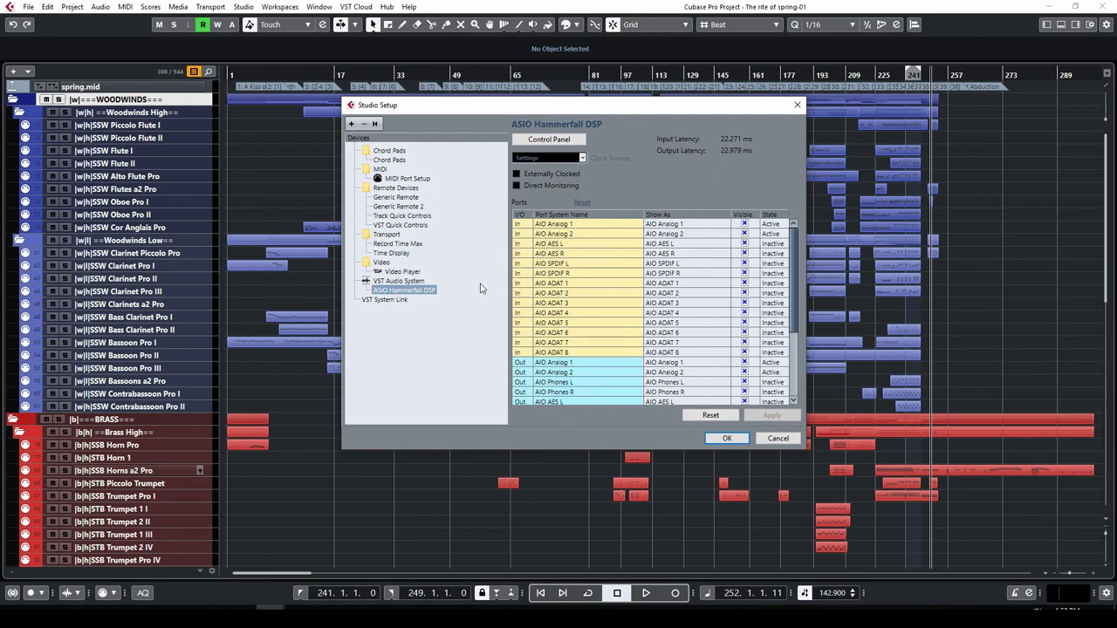
click(572, 142)
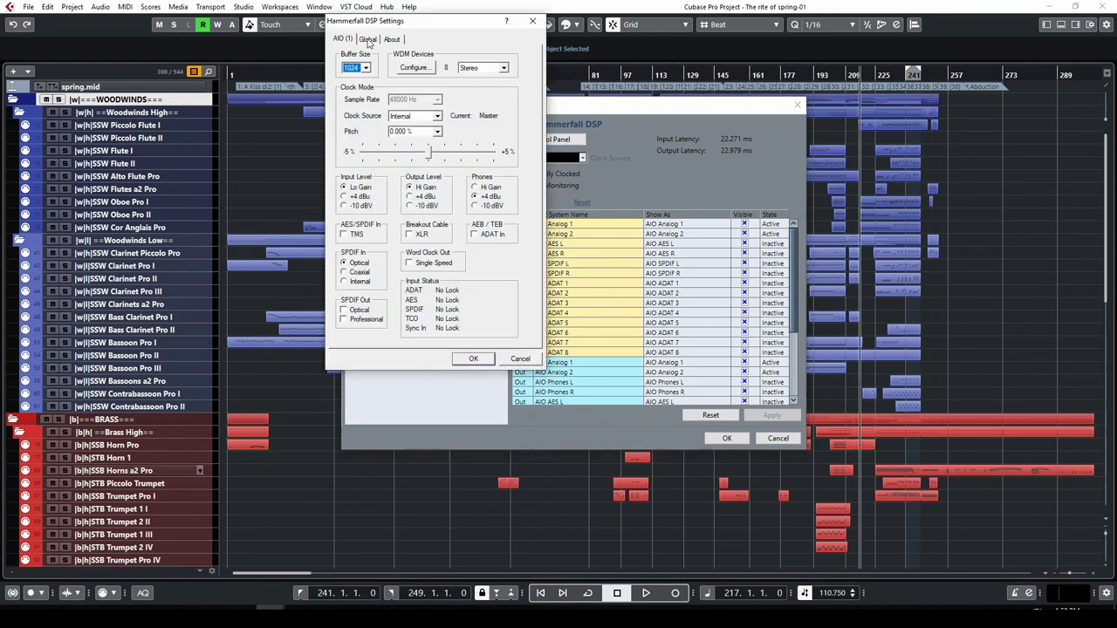
click(368, 40)
click(345, 40)
click(532, 20)
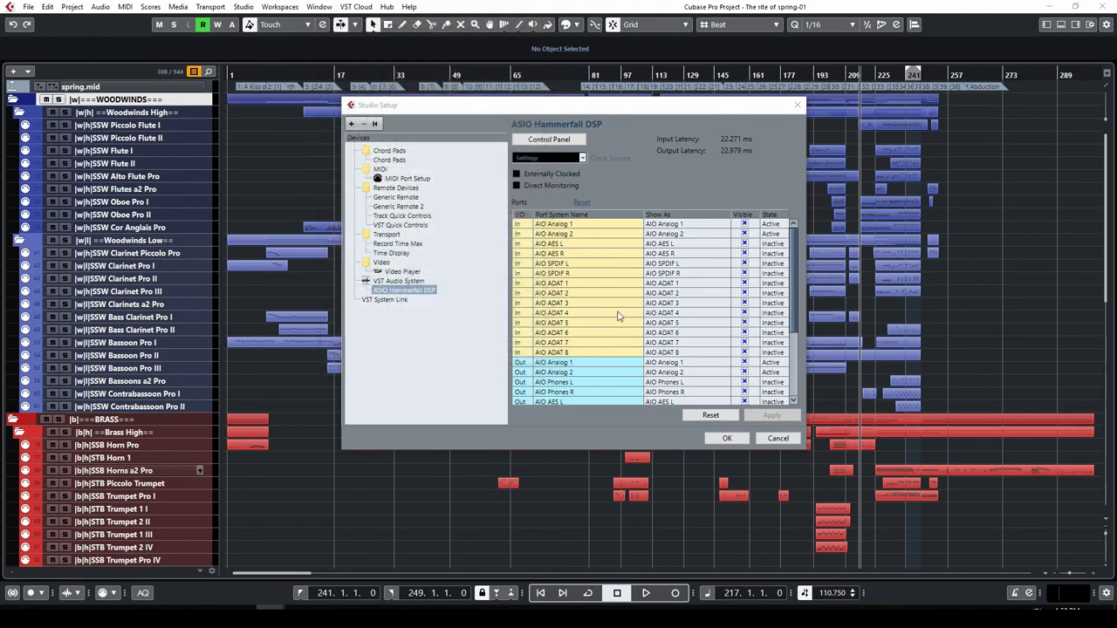
click(727, 438)
scroll(737, 321, down, 5)
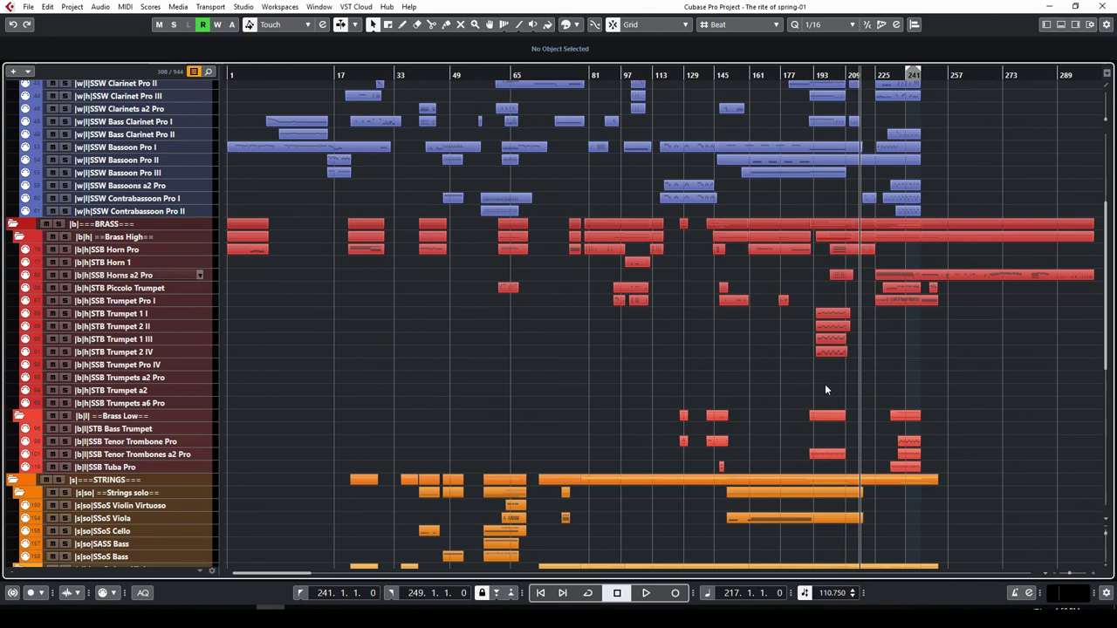
scroll(838, 367, up, 5)
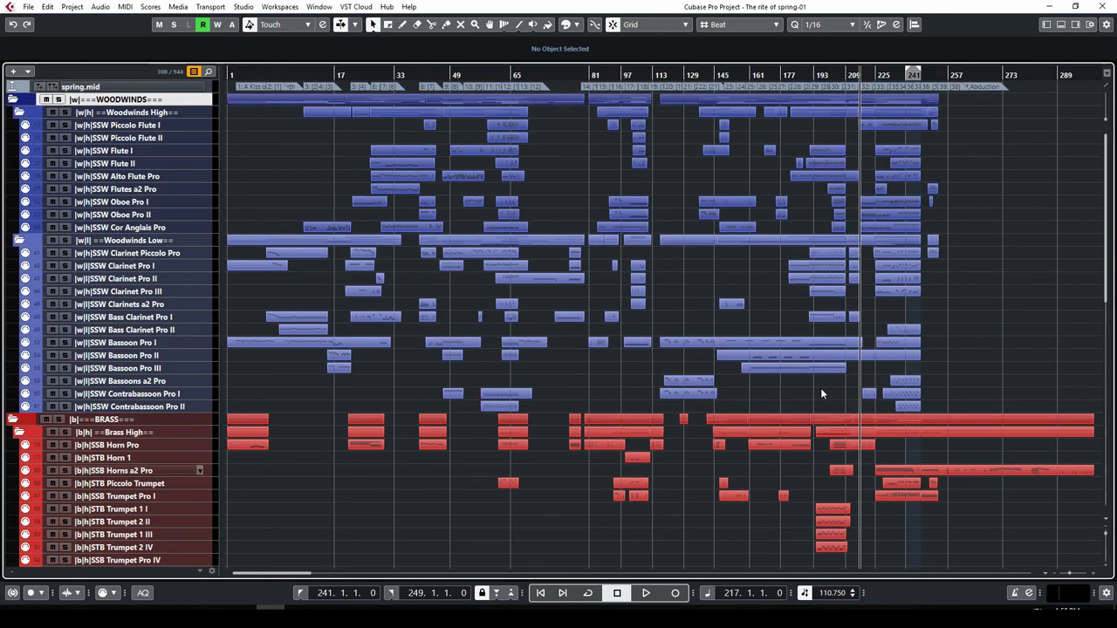